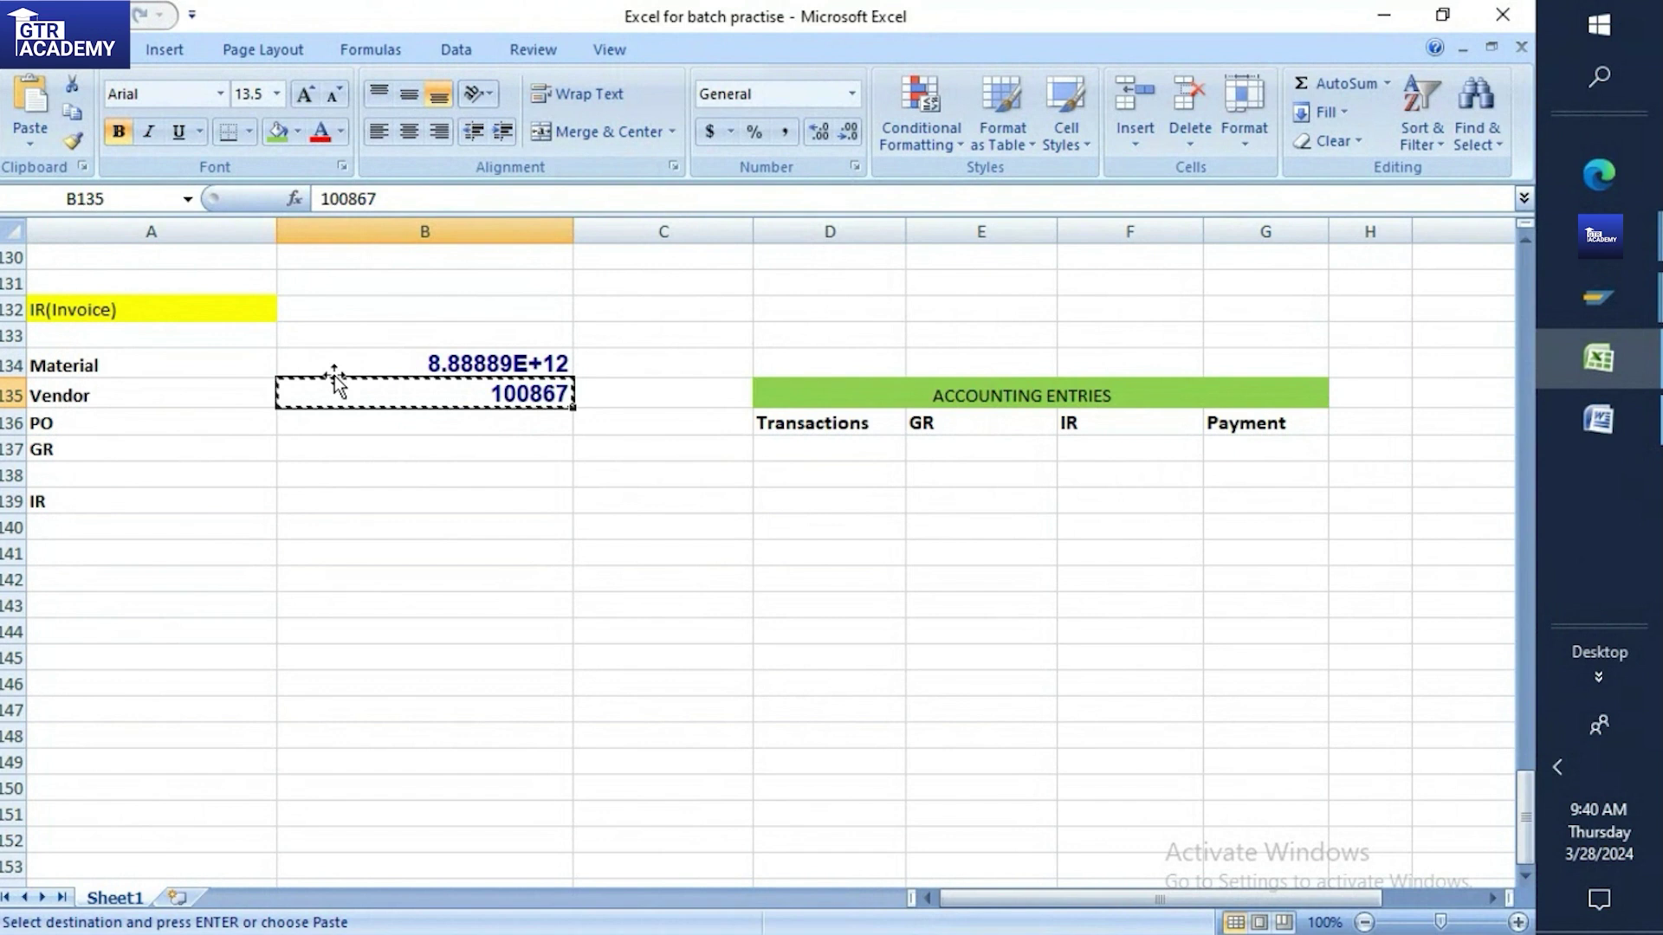
# Switch from Excel to SAP and open the Create Purchase Order transaction, me21n
pyautogui.click(351, 355)
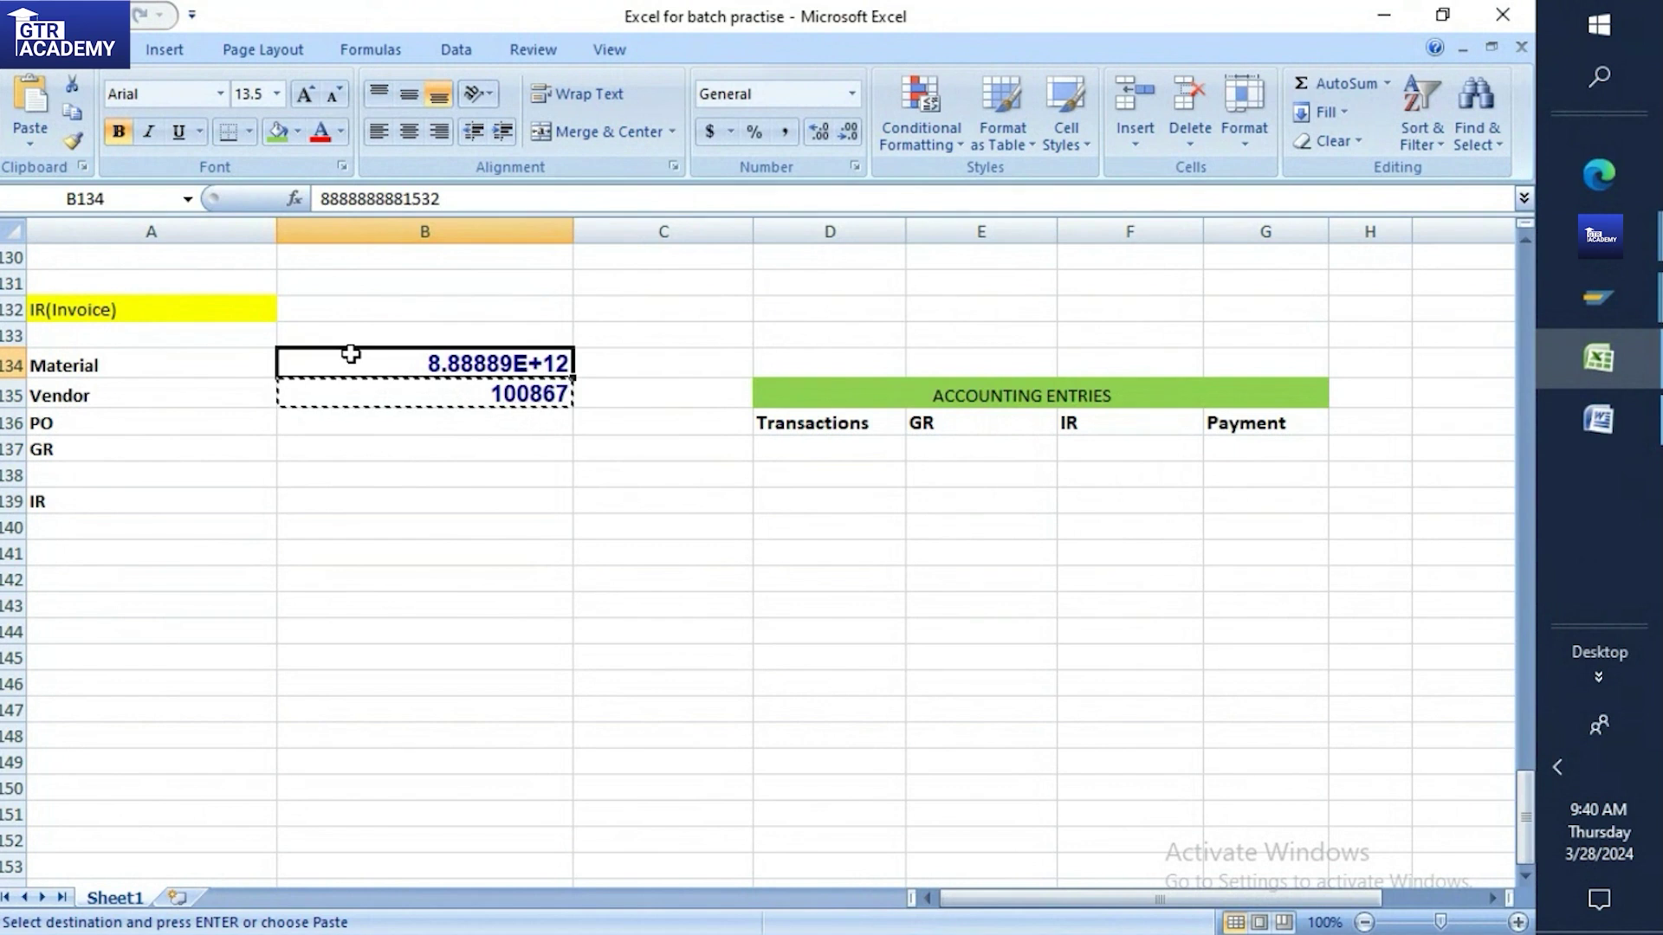
pyautogui.click(509, 398)
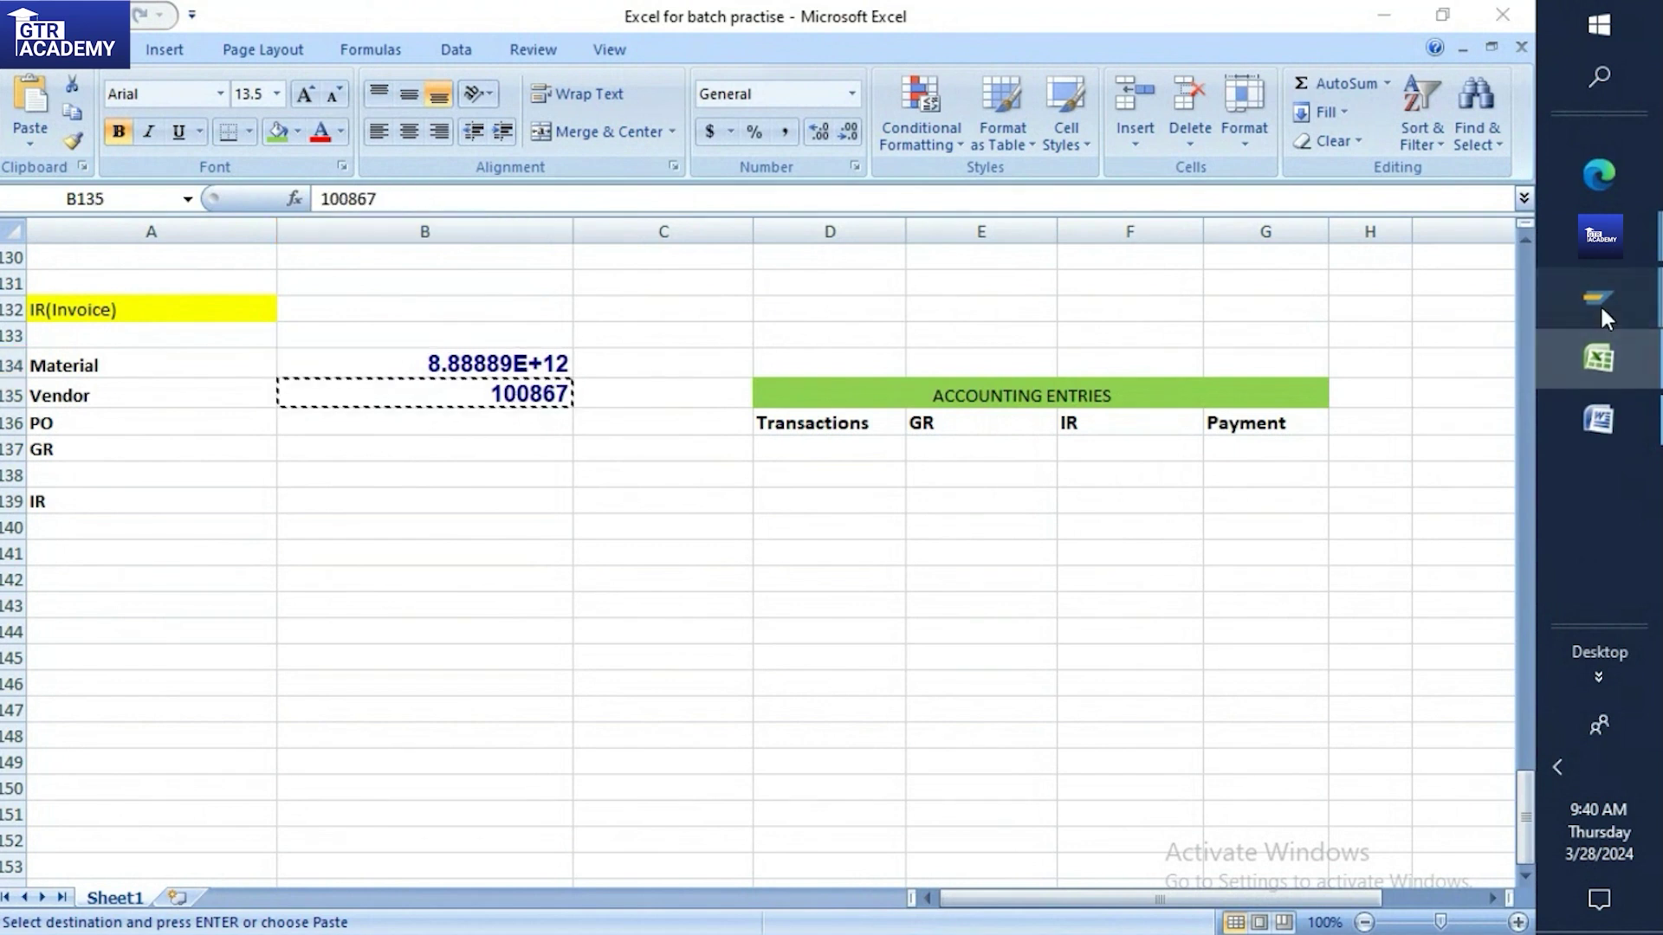
pyautogui.moveTo(1599, 304)
pyautogui.click(1469, 435)
pyautogui.click(169, 69)
pyautogui.write('/n')
pyautogui.press('Return')
pyautogui.write('me21n')
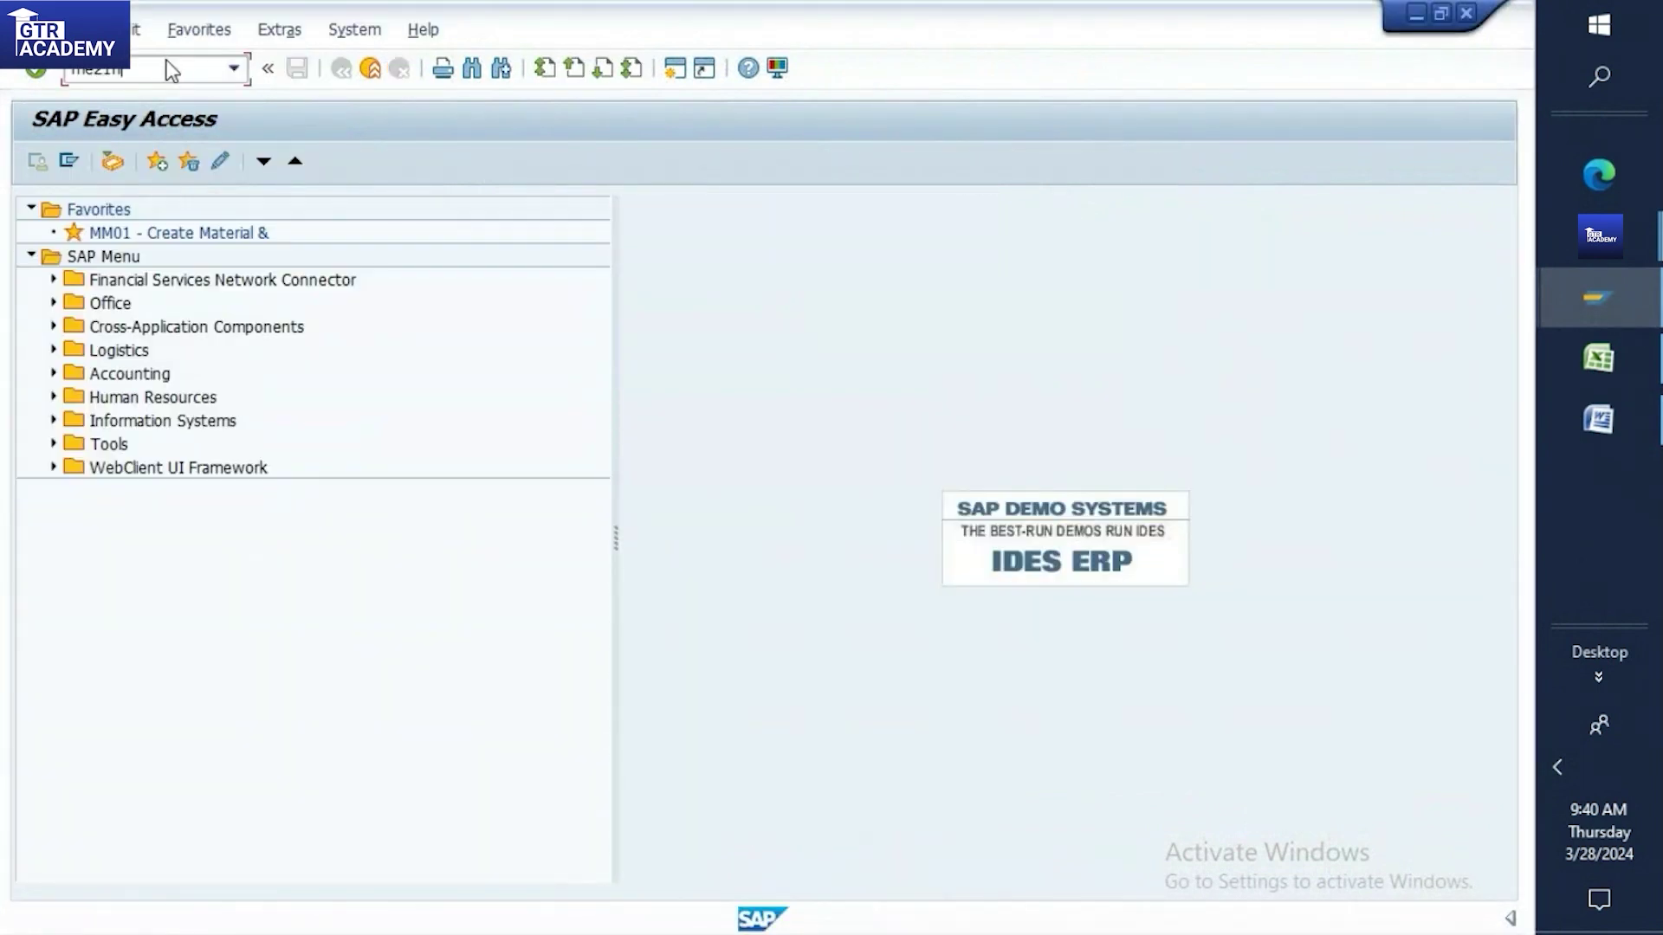
pyautogui.press('Return')
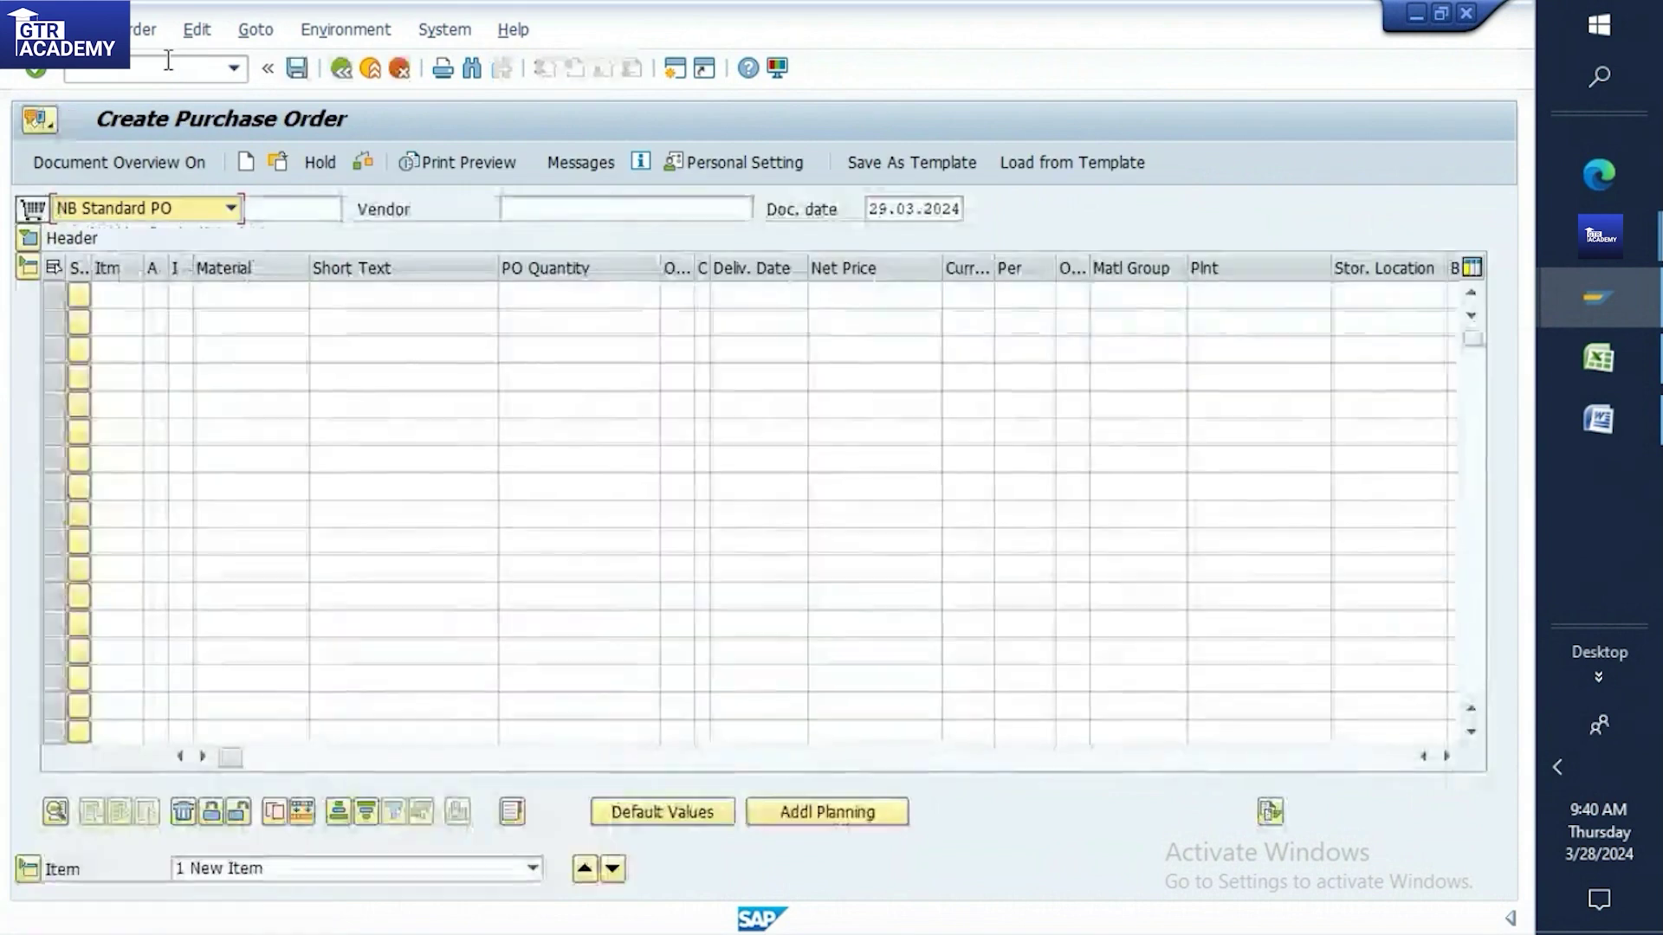
# Enter the vendor number recorded in cell B135 of the Excel sheet as the purchase order's vendor in SAP
pyautogui.click(1596, 359)
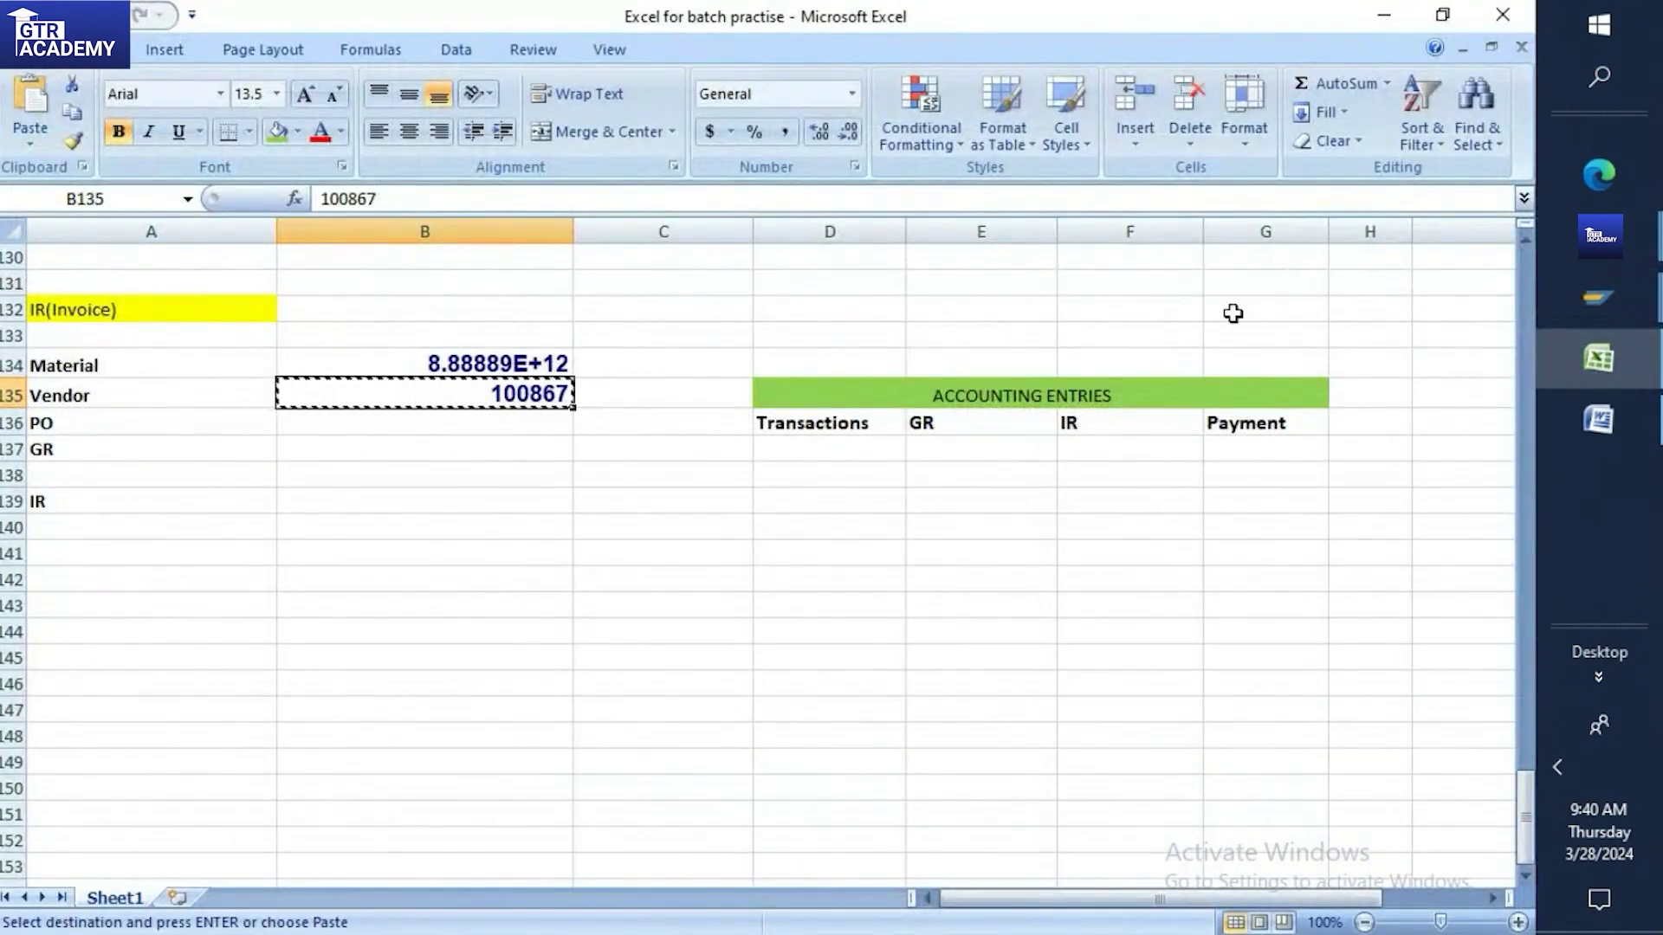
pyautogui.click(1608, 309)
pyautogui.click(1389, 403)
pyautogui.click(606, 207)
pyautogui.write('100867')
pyautogui.press('Return')
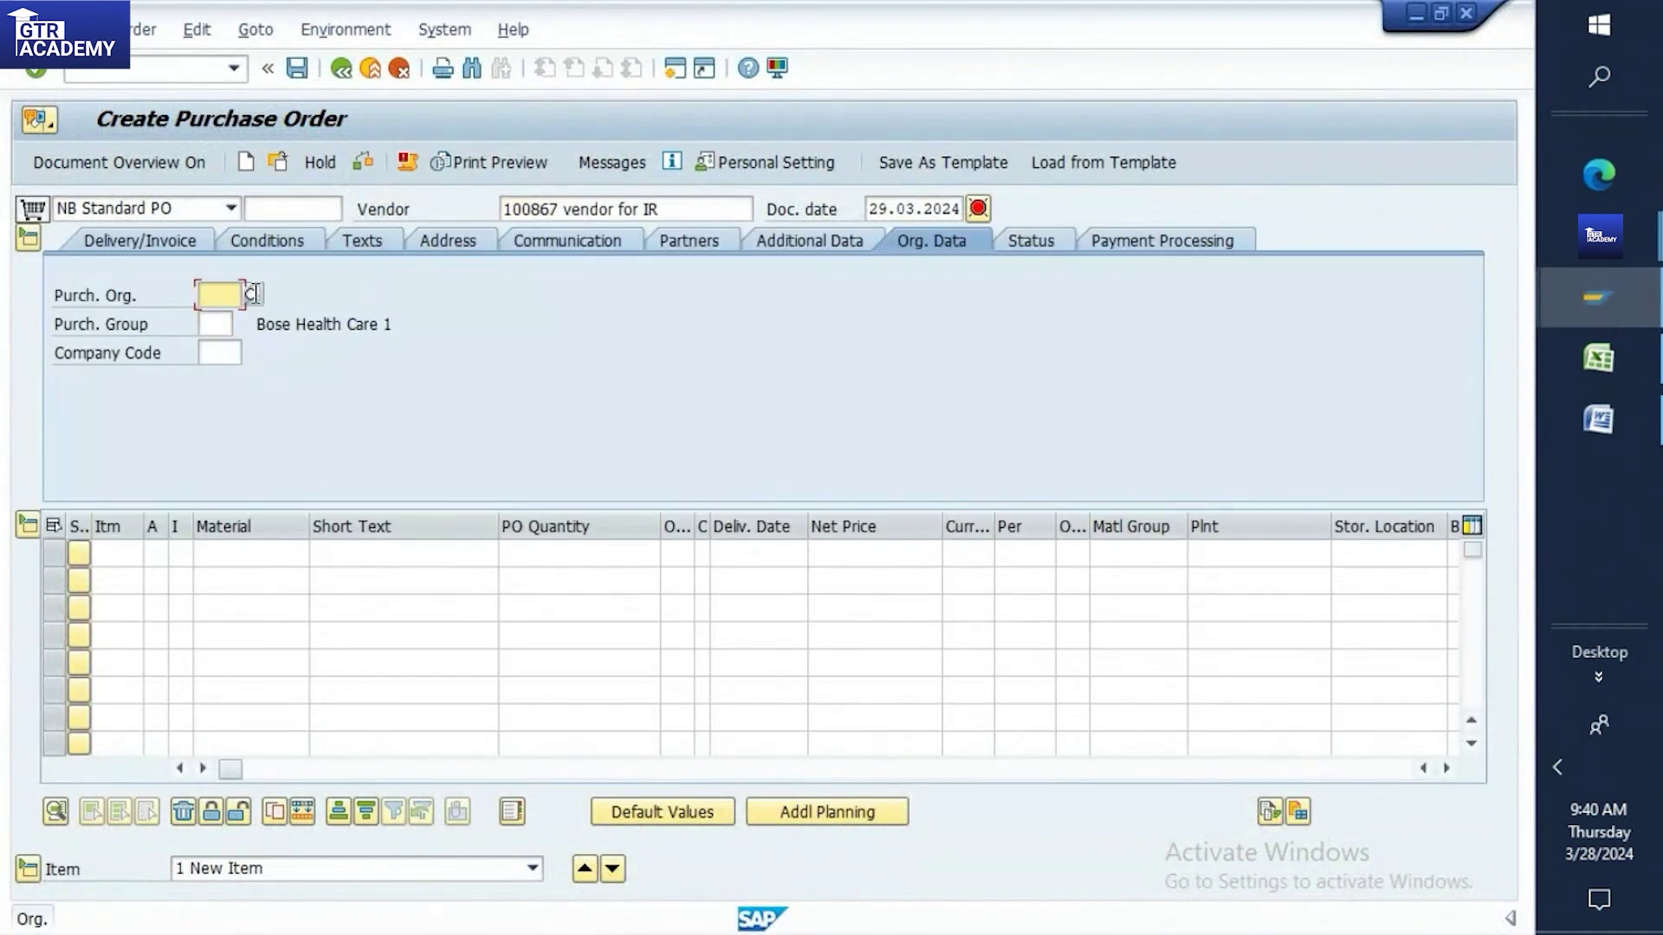
# Set the purchase order's purchasing organization to TP10, purchasing group to TP1 and company code to 1989
pyautogui.click(232, 298)
pyautogui.write('tp')
pyautogui.click(257, 349)
pyautogui.click(221, 325)
pyautogui.write('tt')
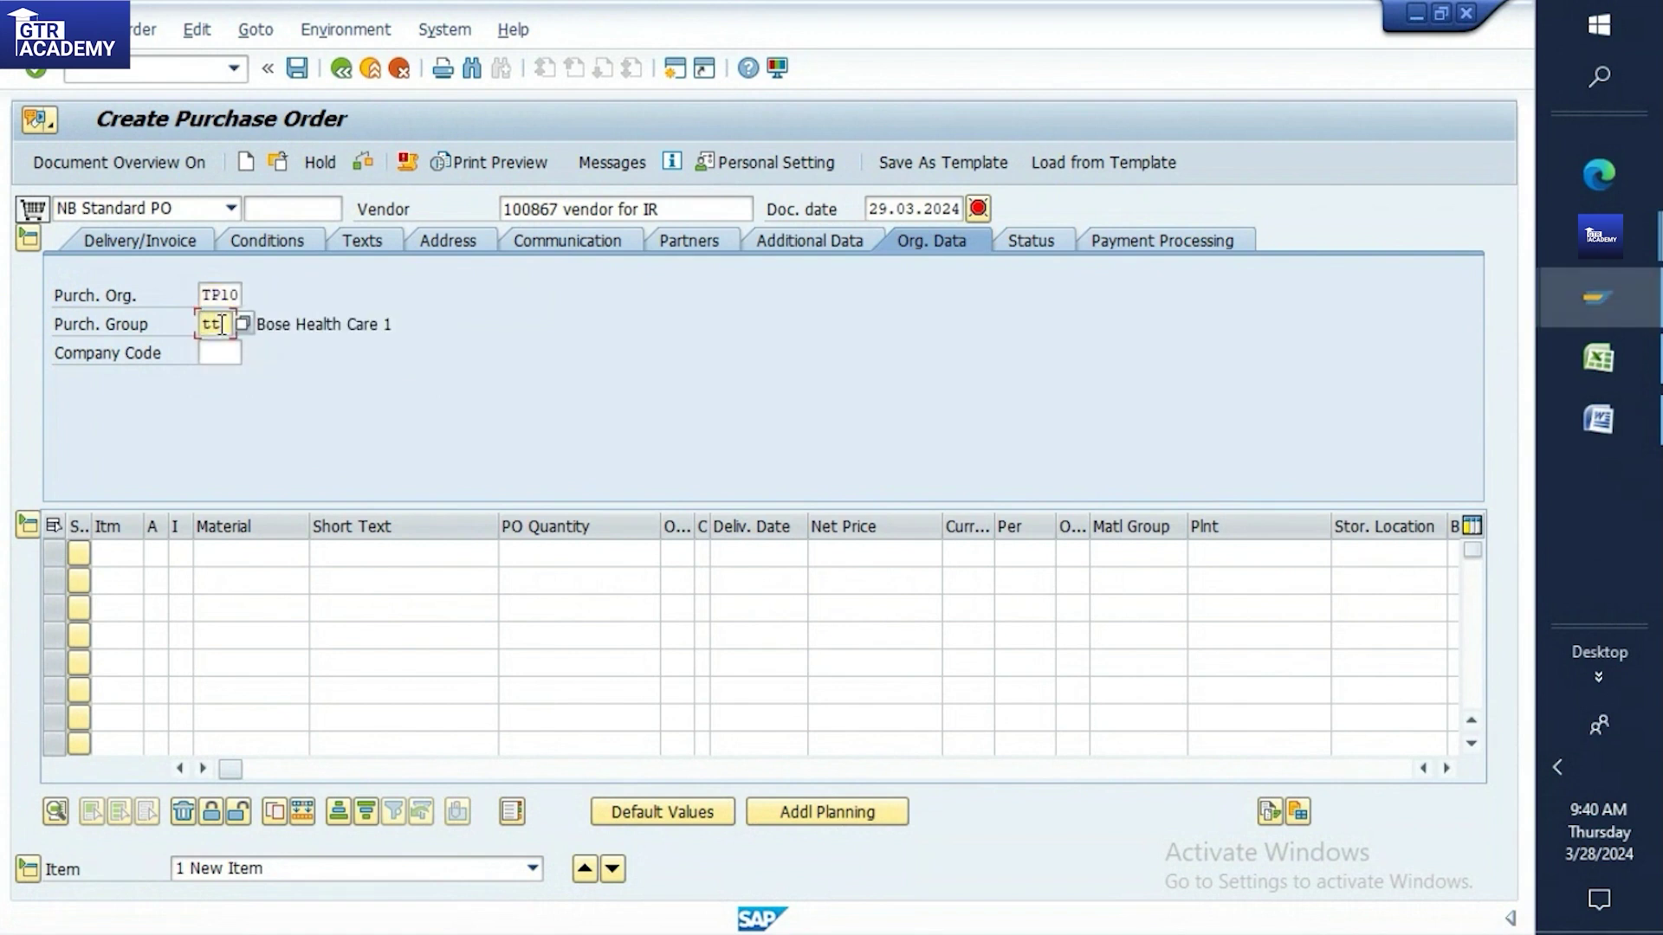
pyautogui.press('BackSpace')
pyautogui.click(215, 349)
pyautogui.click(214, 351)
pyautogui.write('1')
pyautogui.click(220, 377)
pyautogui.press('Return')
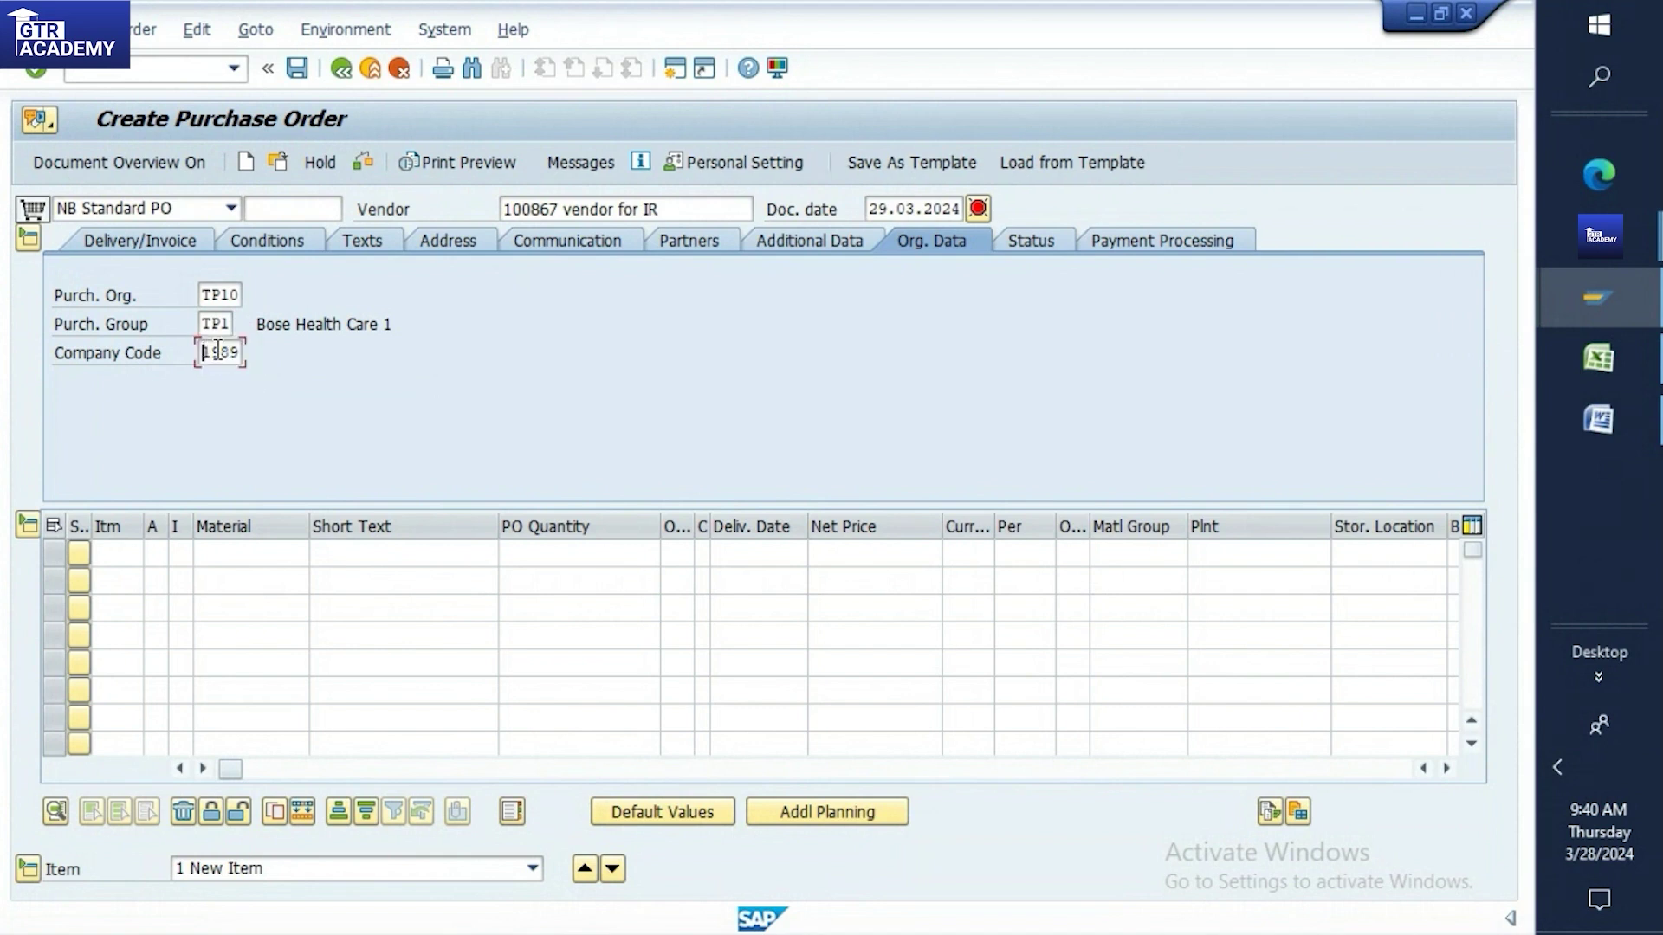
# Copy the full material number from Excel cell B134 into the first item line of the SAP purchase order
pyautogui.click(268, 550)
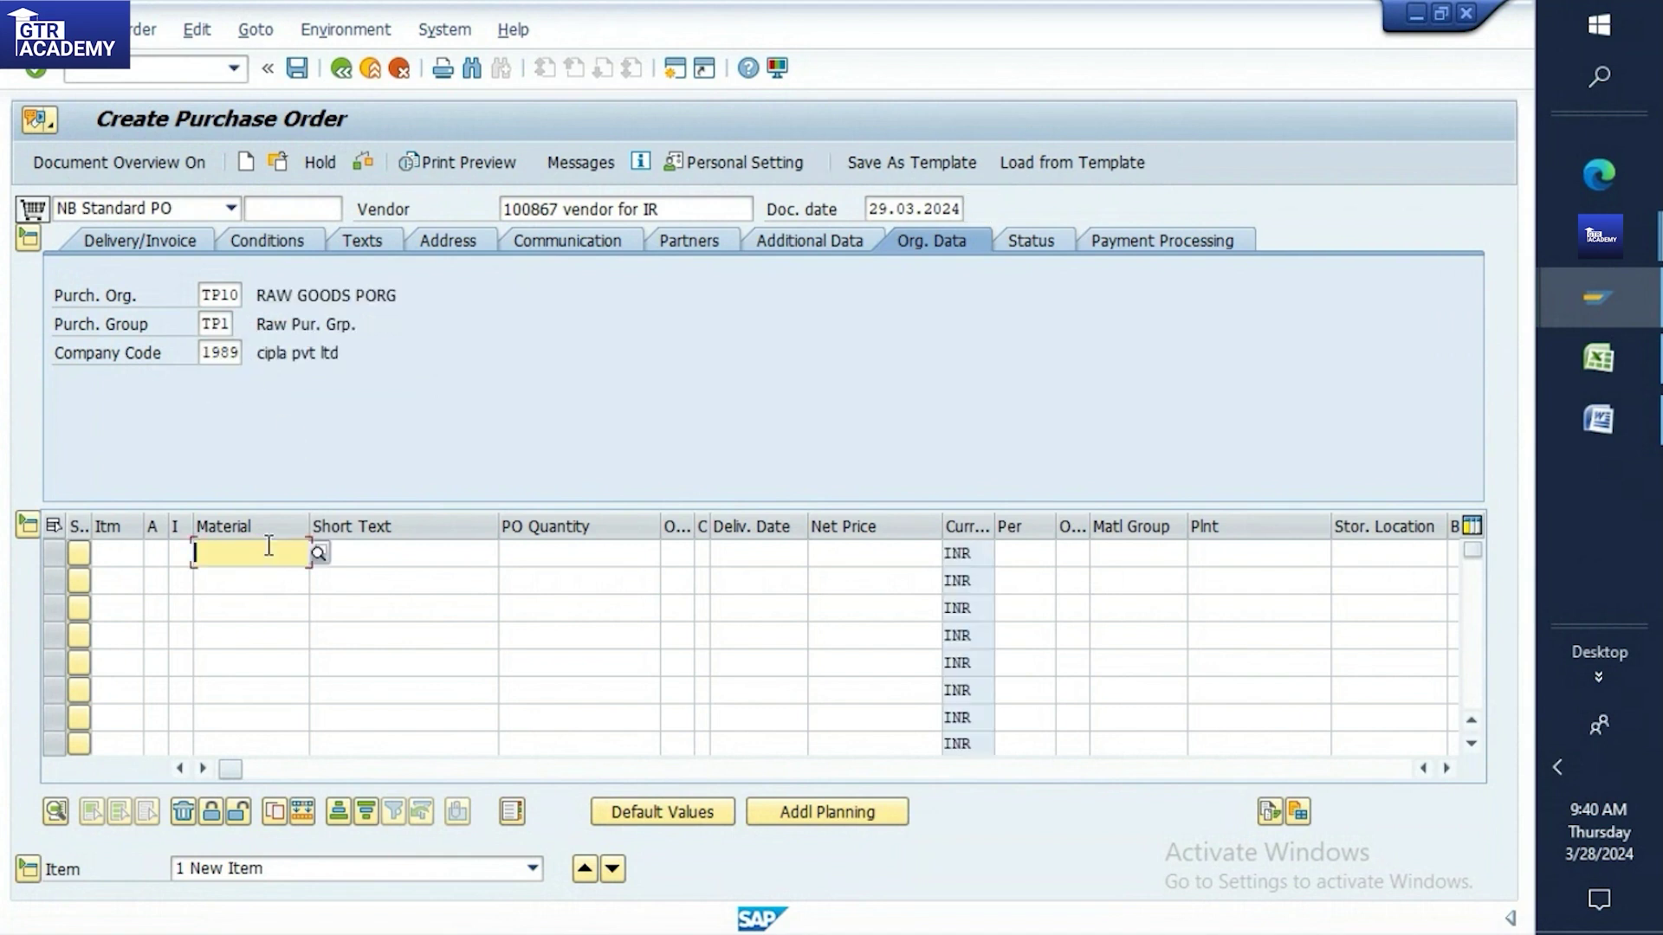
pyautogui.click(1601, 359)
pyautogui.click(490, 364)
pyautogui.doubleClick(502, 363)
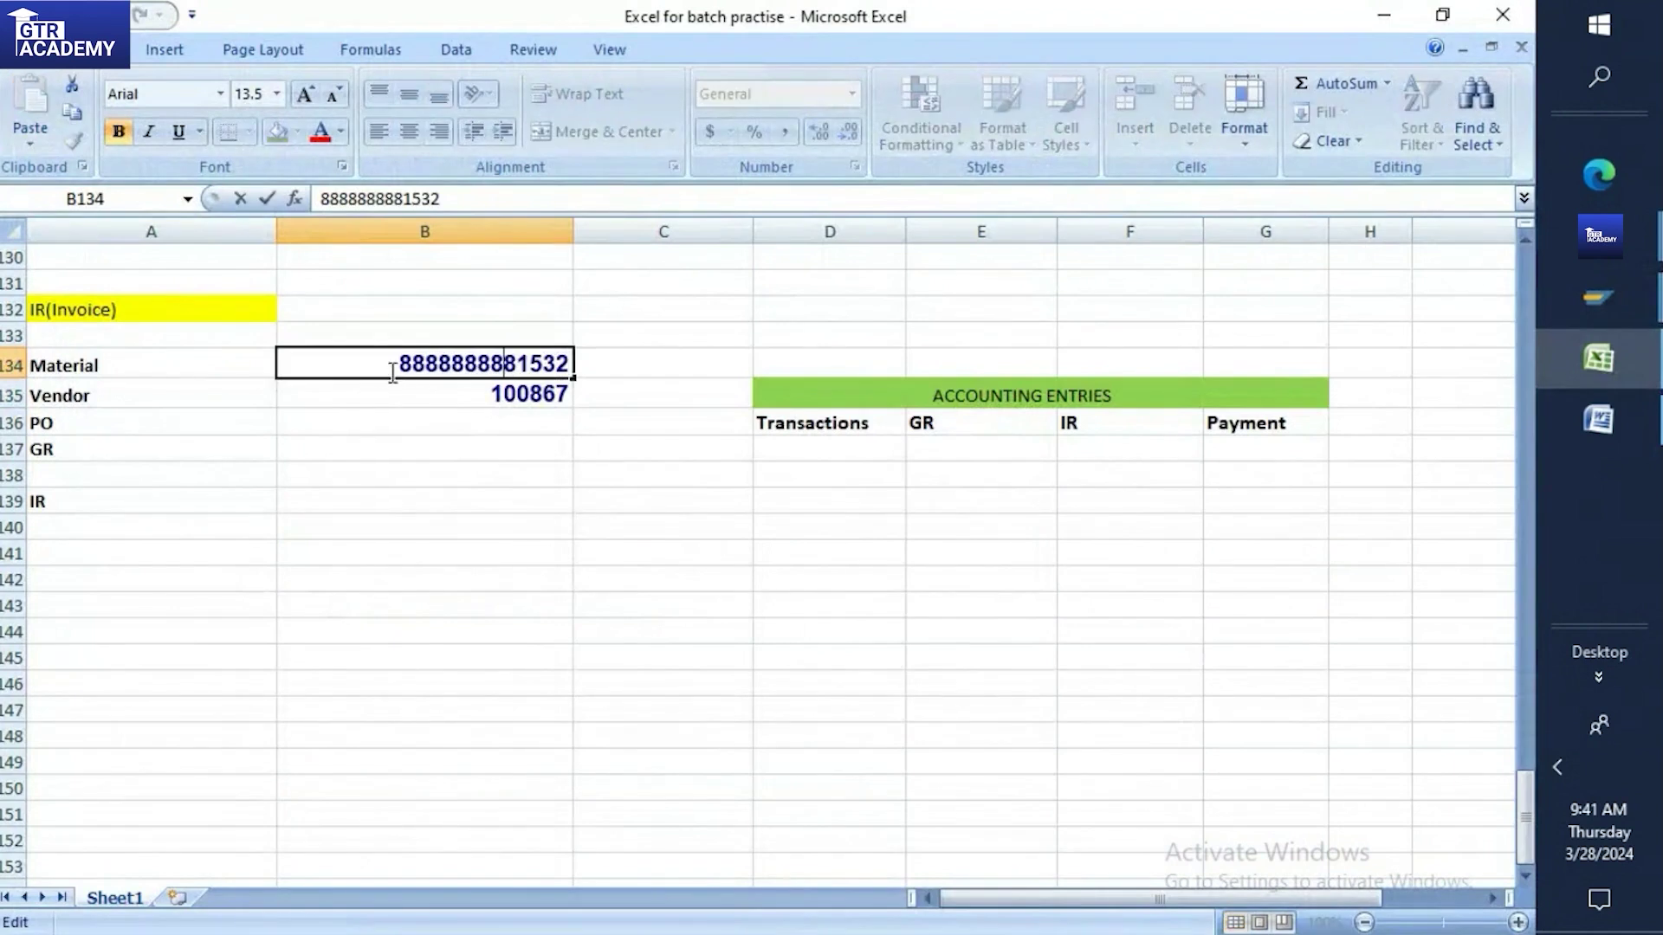
pyautogui.moveTo(397, 363); pyautogui.dragTo(561, 364)
pyautogui.hotkey('ctrl', 'c')
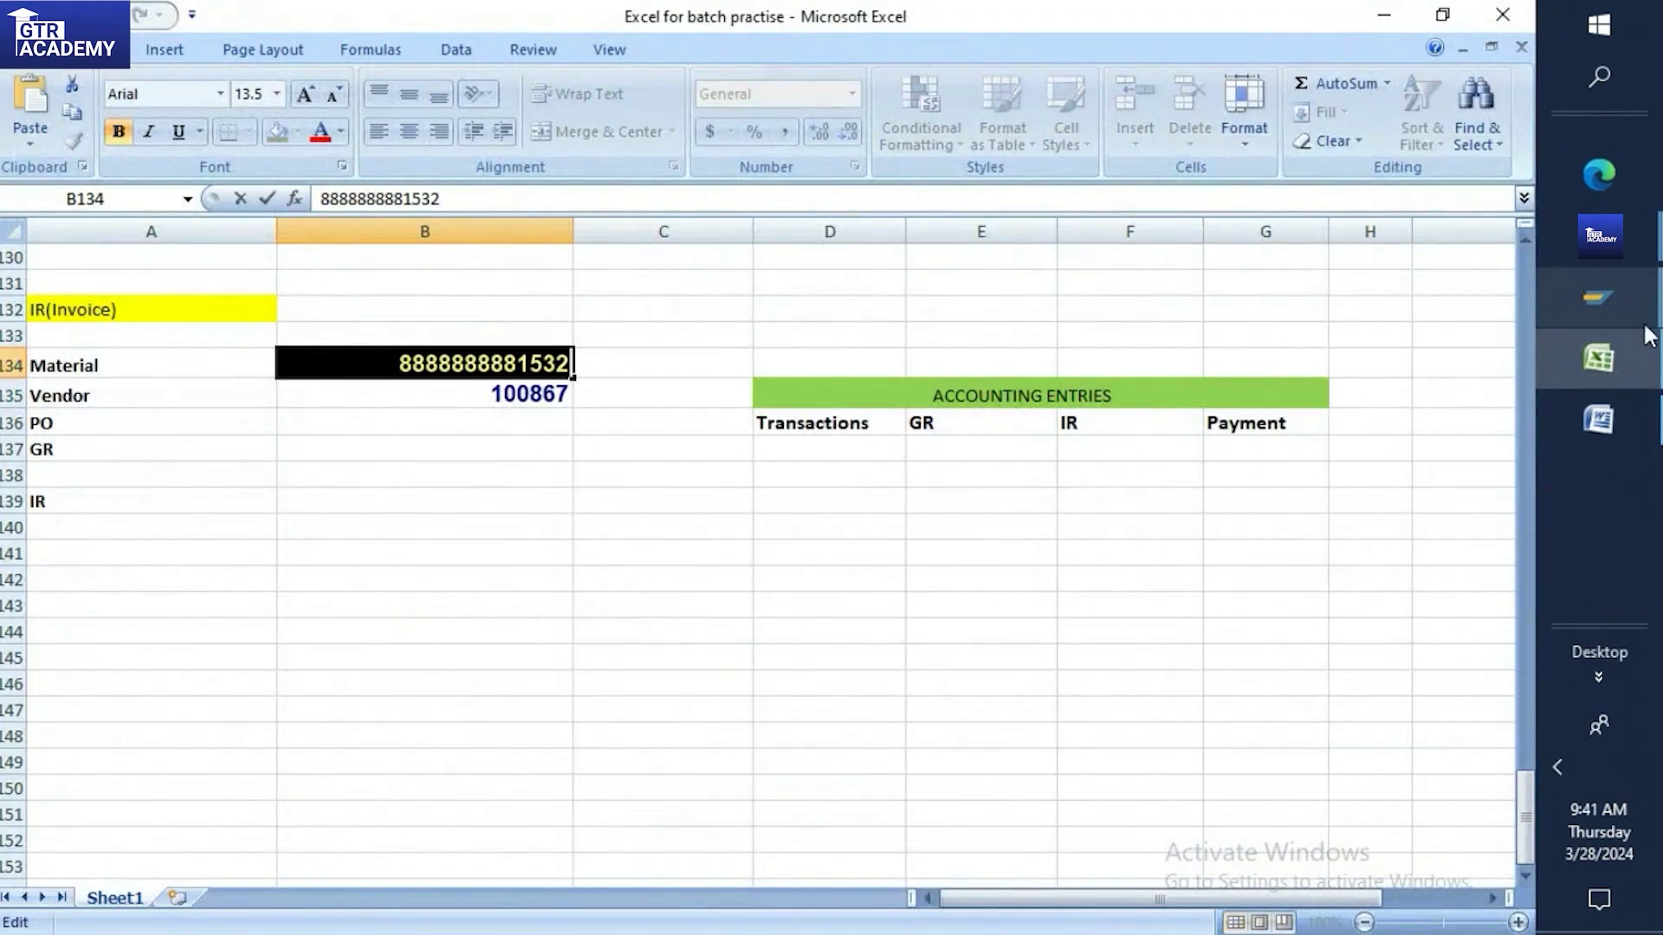
pyautogui.click(1609, 299)
pyautogui.click(1385, 416)
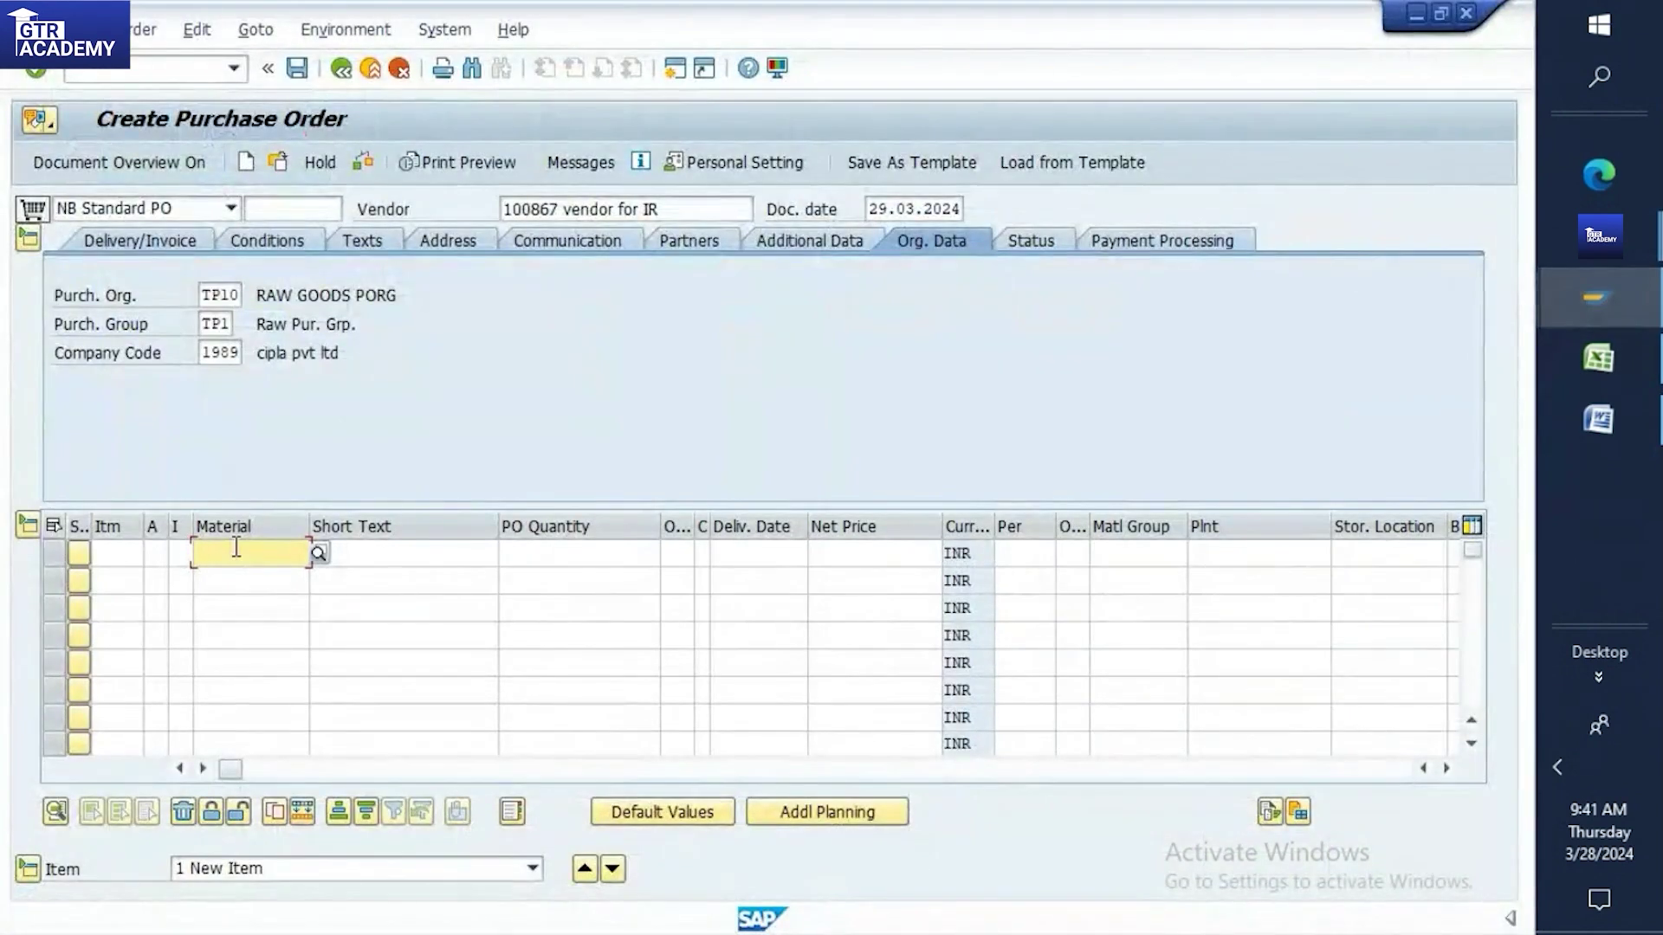
pyautogui.hotkey('ctrl', 'v')
pyautogui.press('Return')
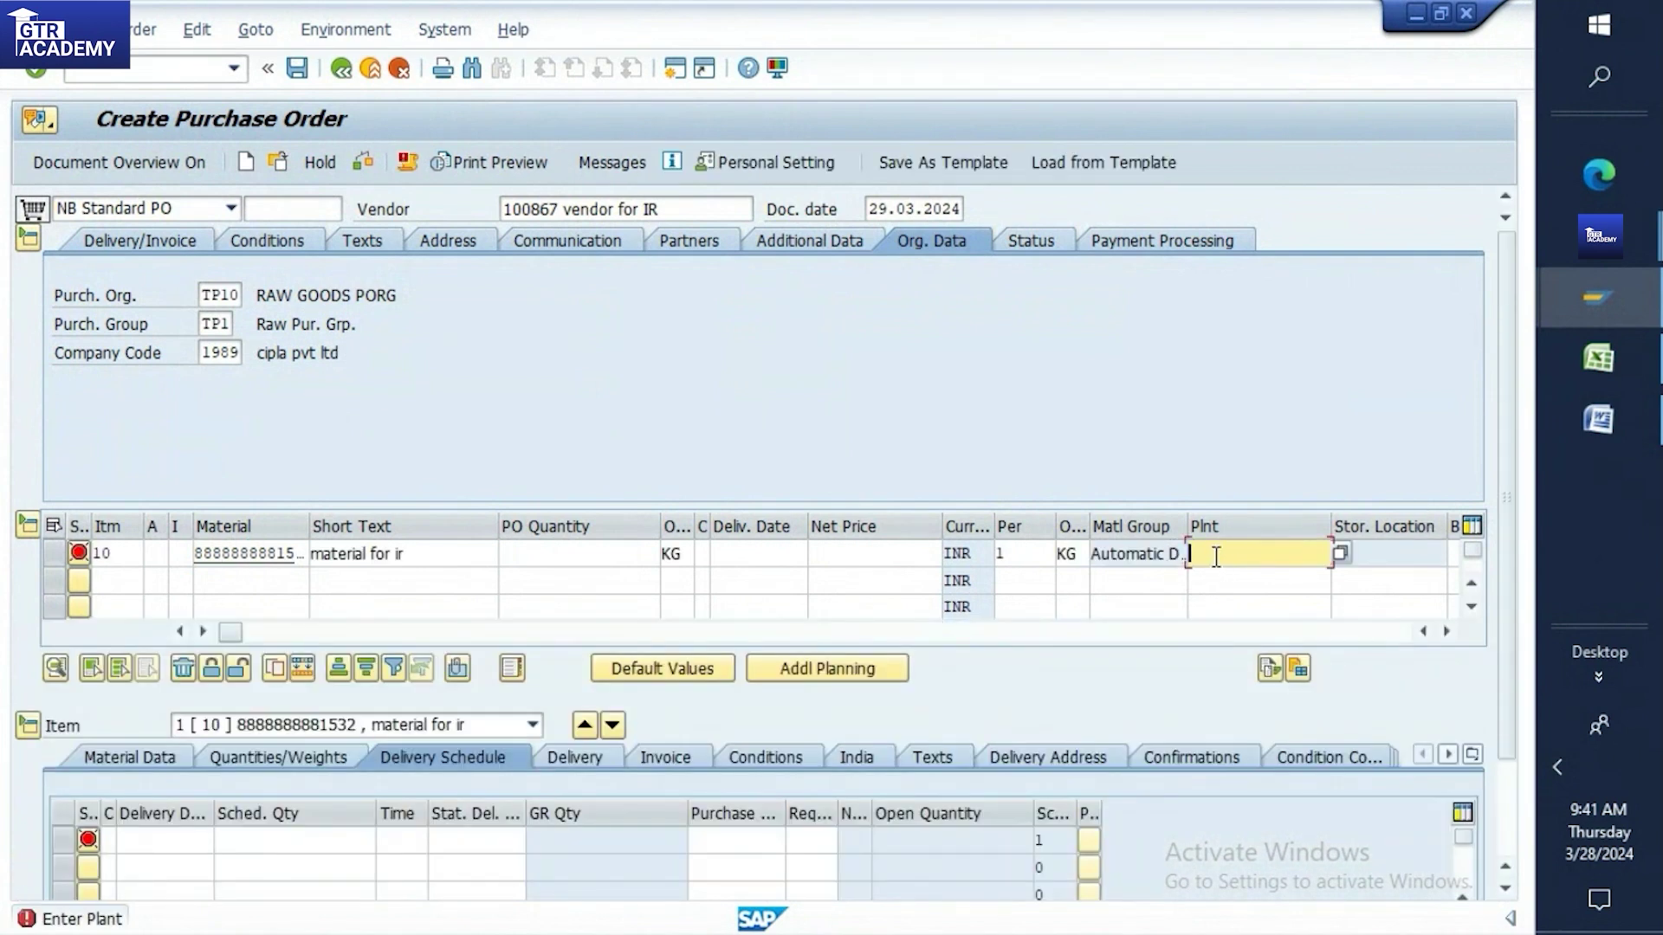
# Set the item's plant to TP10, PO quantity to 10 KG and net price to 10 INR, accepting the delivery date
pyautogui.write('tp10')
pyautogui.press('Return')
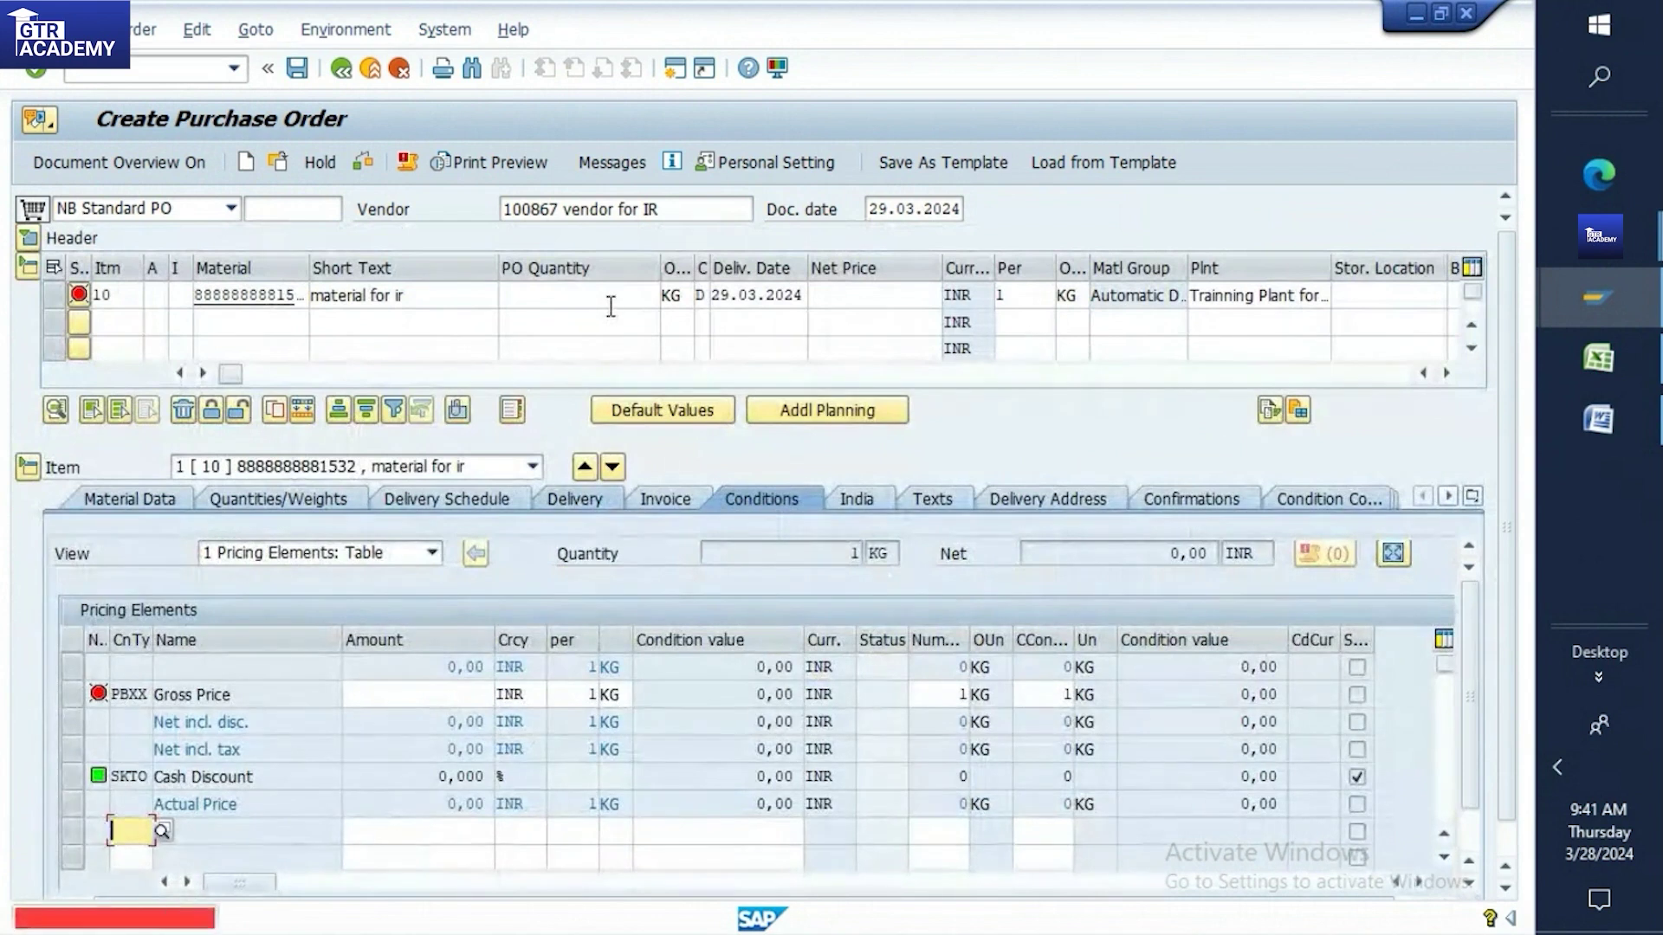
pyautogui.click(621, 299)
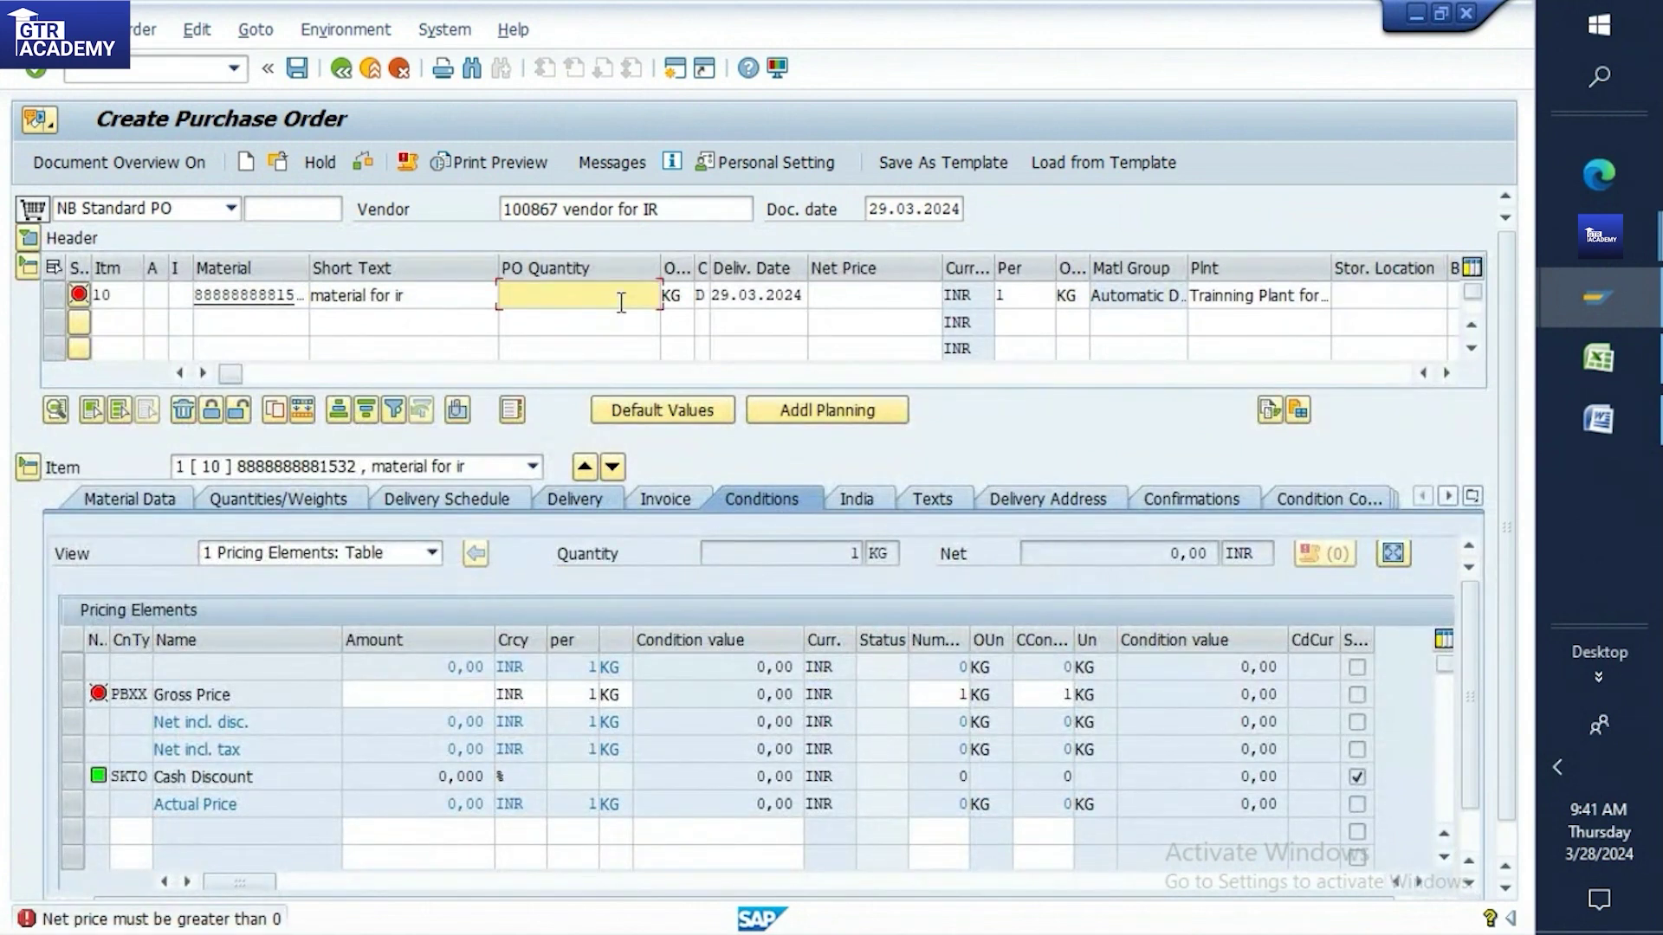
pyautogui.write('10')
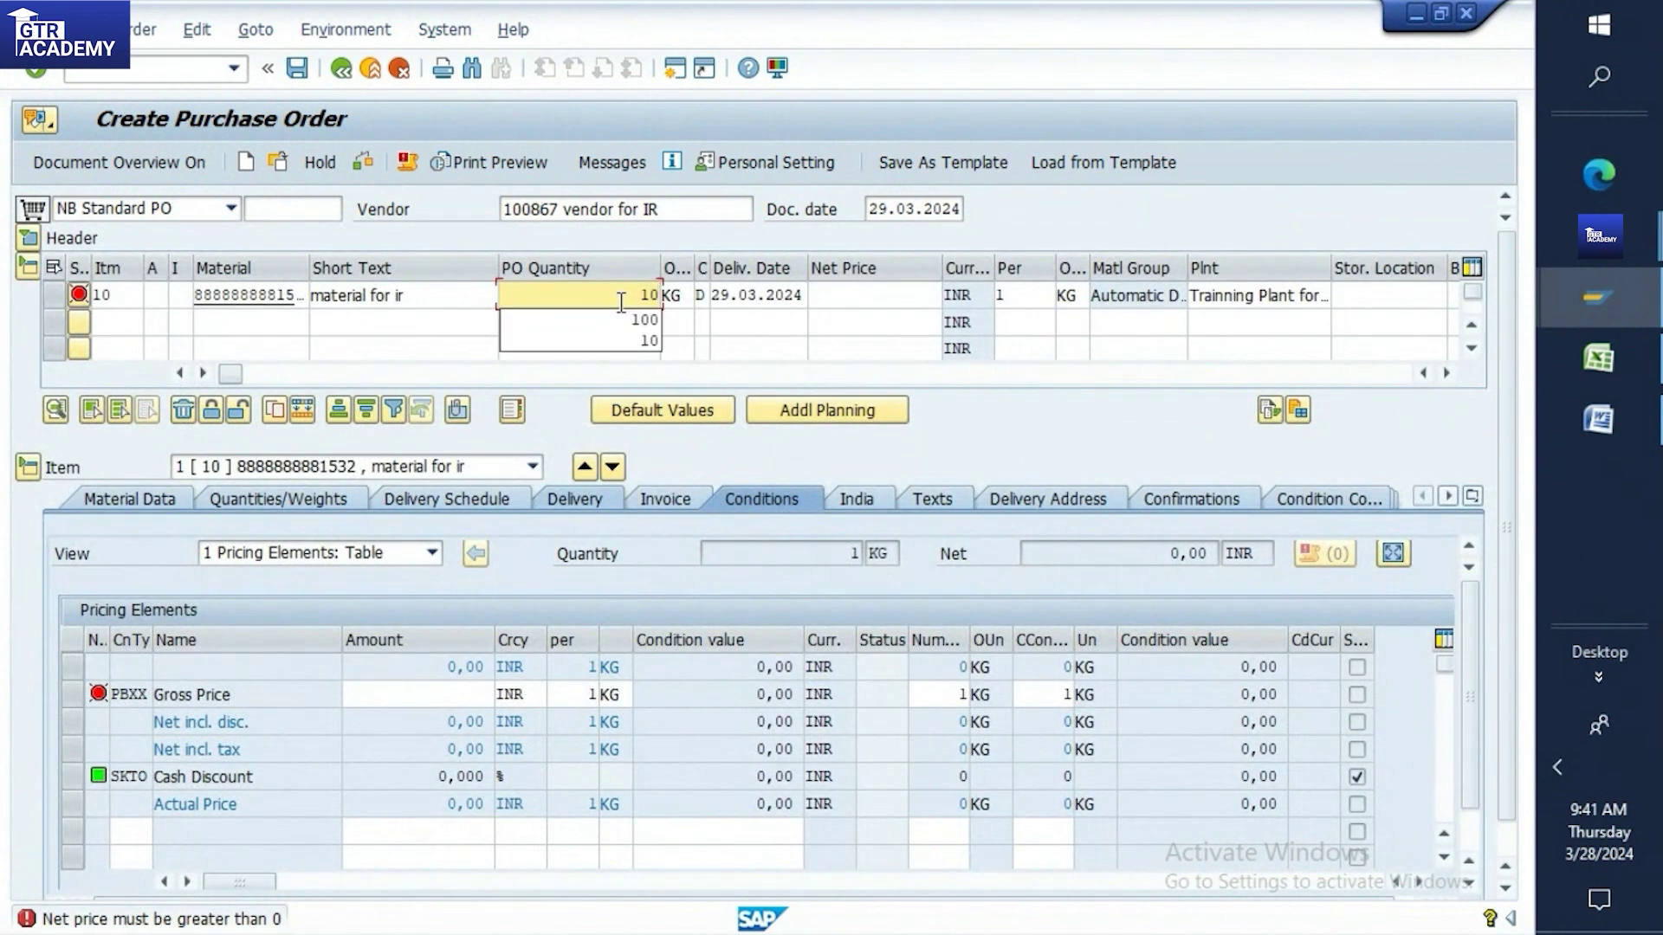
pyautogui.click(886, 305)
pyautogui.write('10')
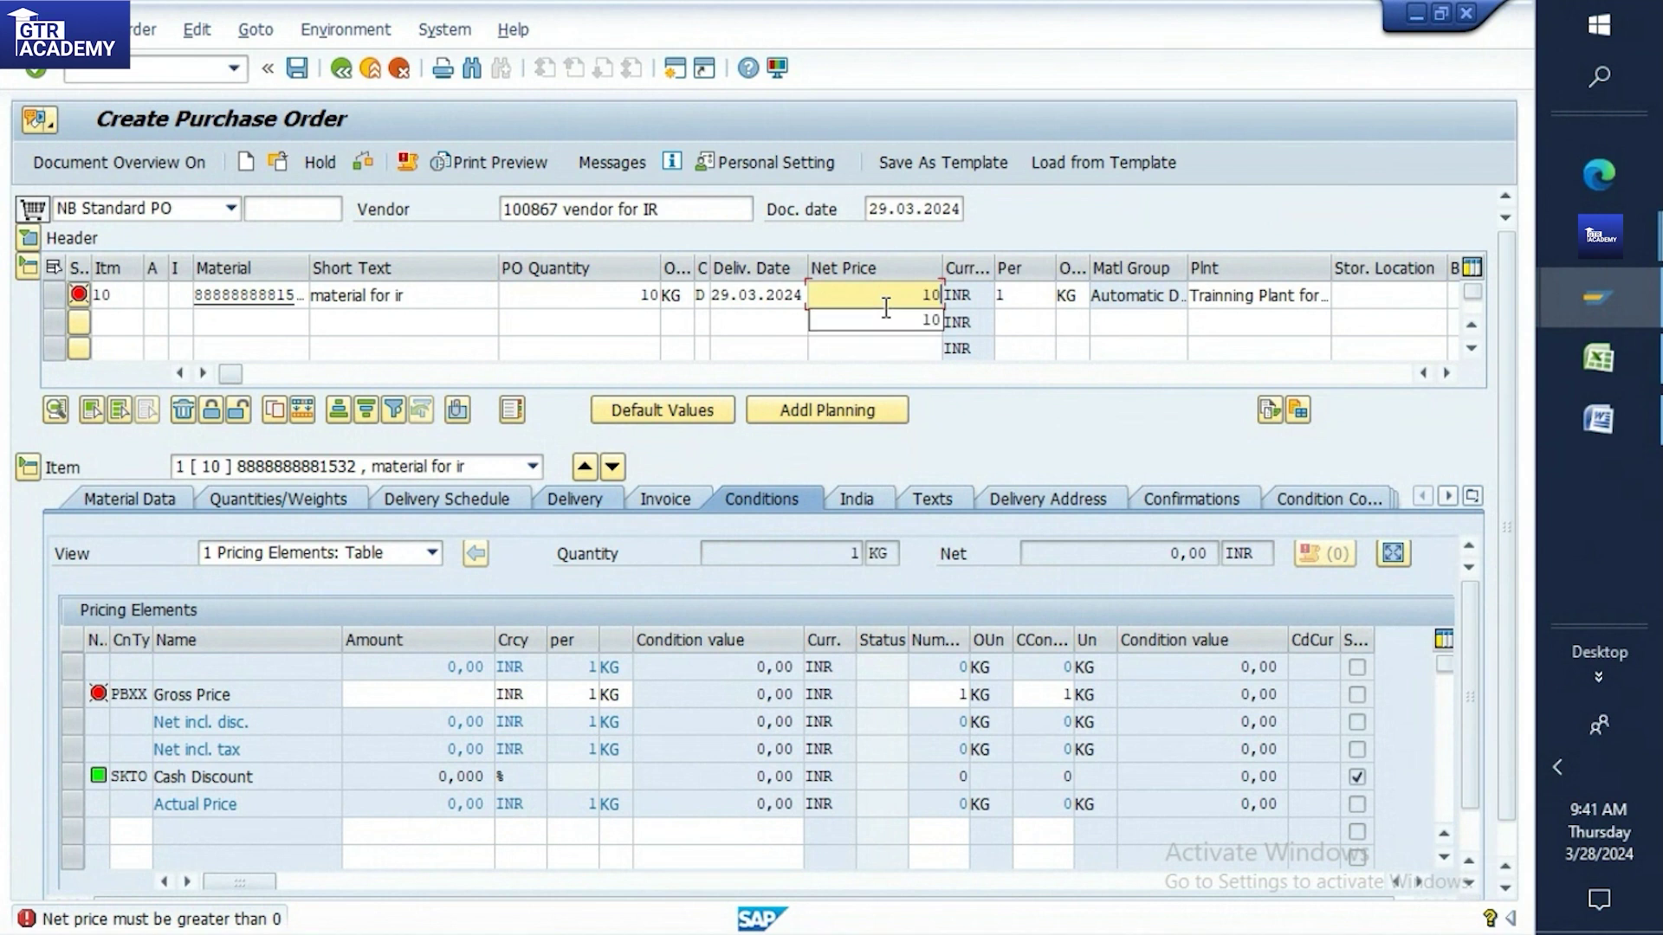
pyautogui.press('Return')
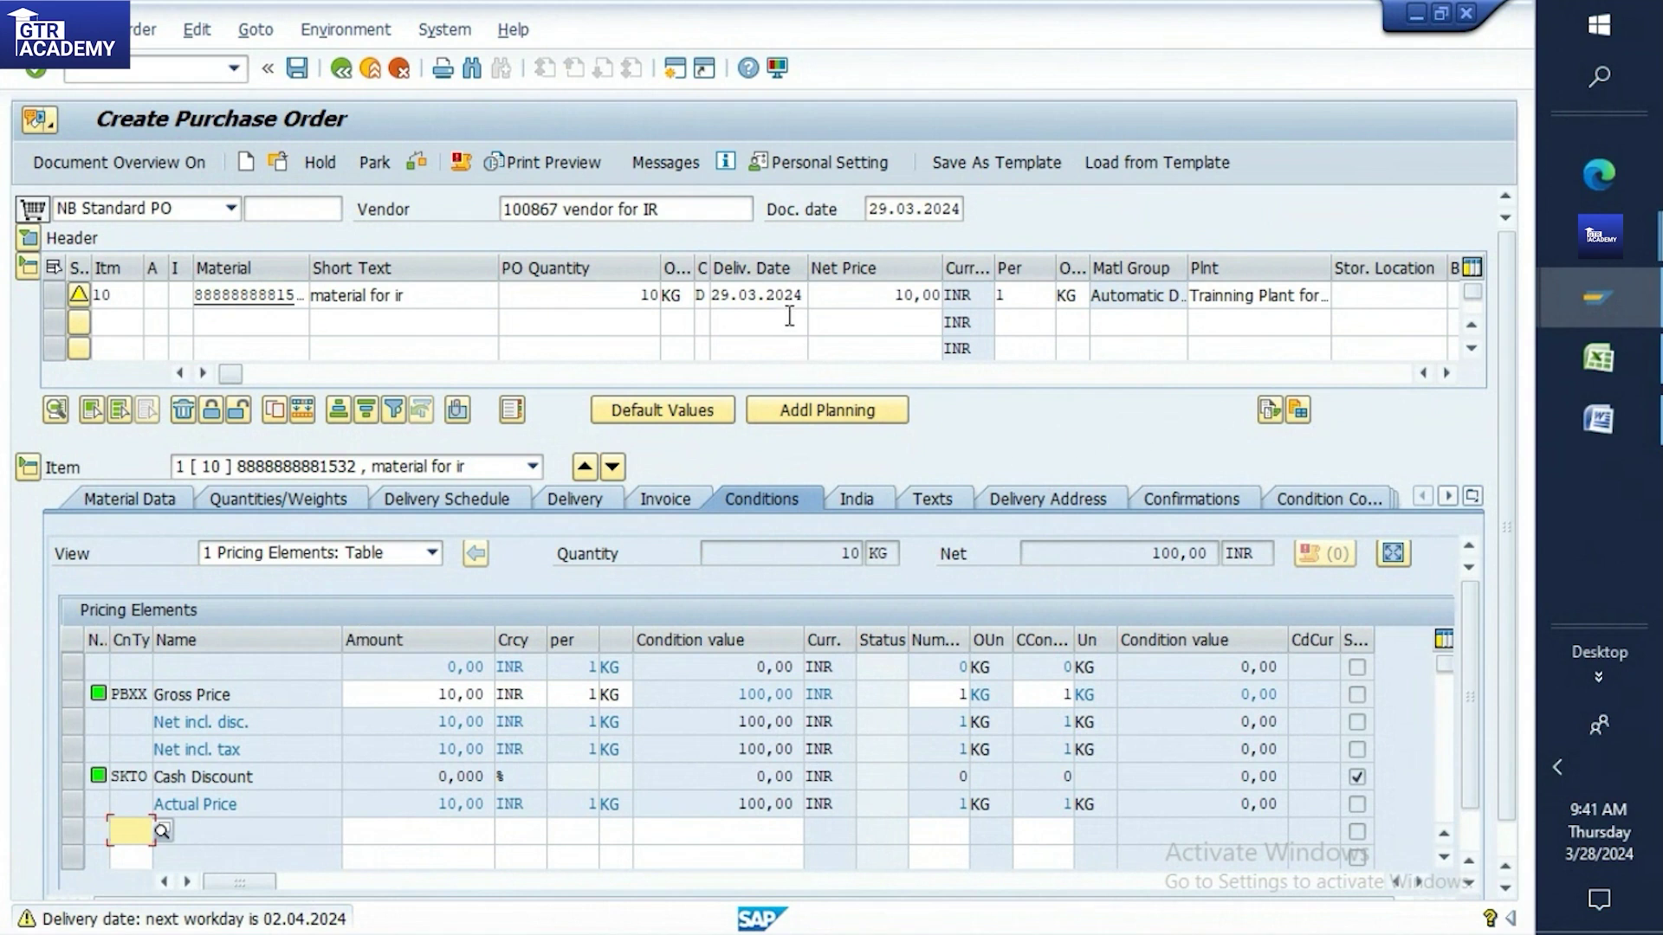
pyautogui.press('Return')
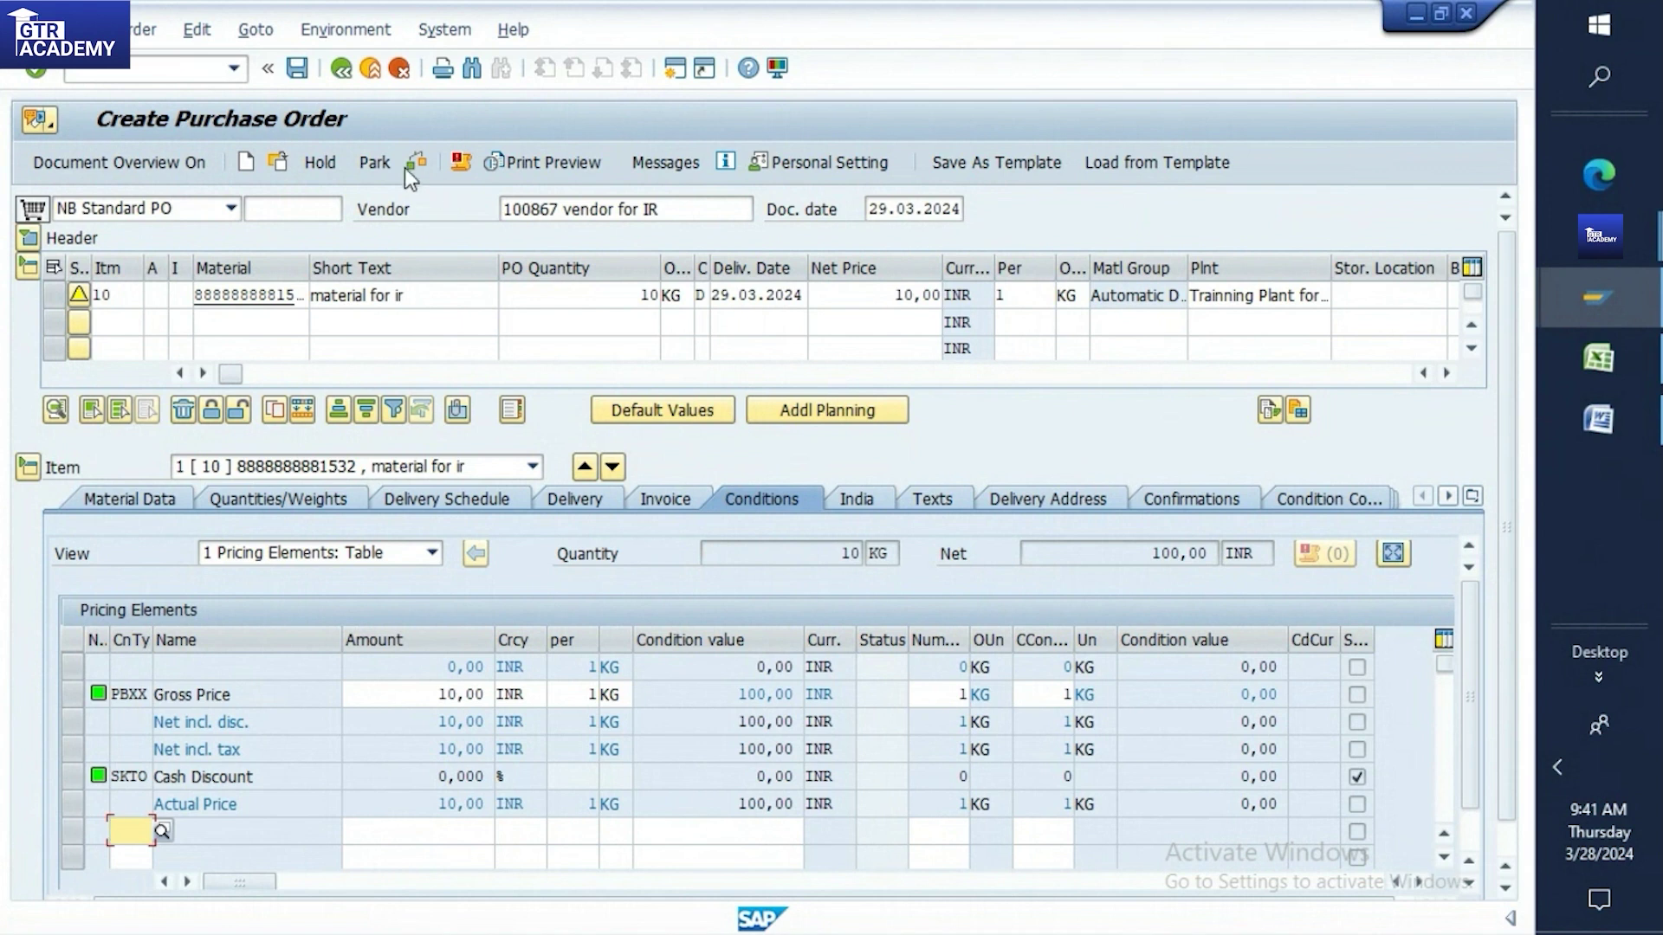
# Check and save the purchase order, and record its generated number in Excel cell B136 beside PO
pyautogui.click(419, 161)
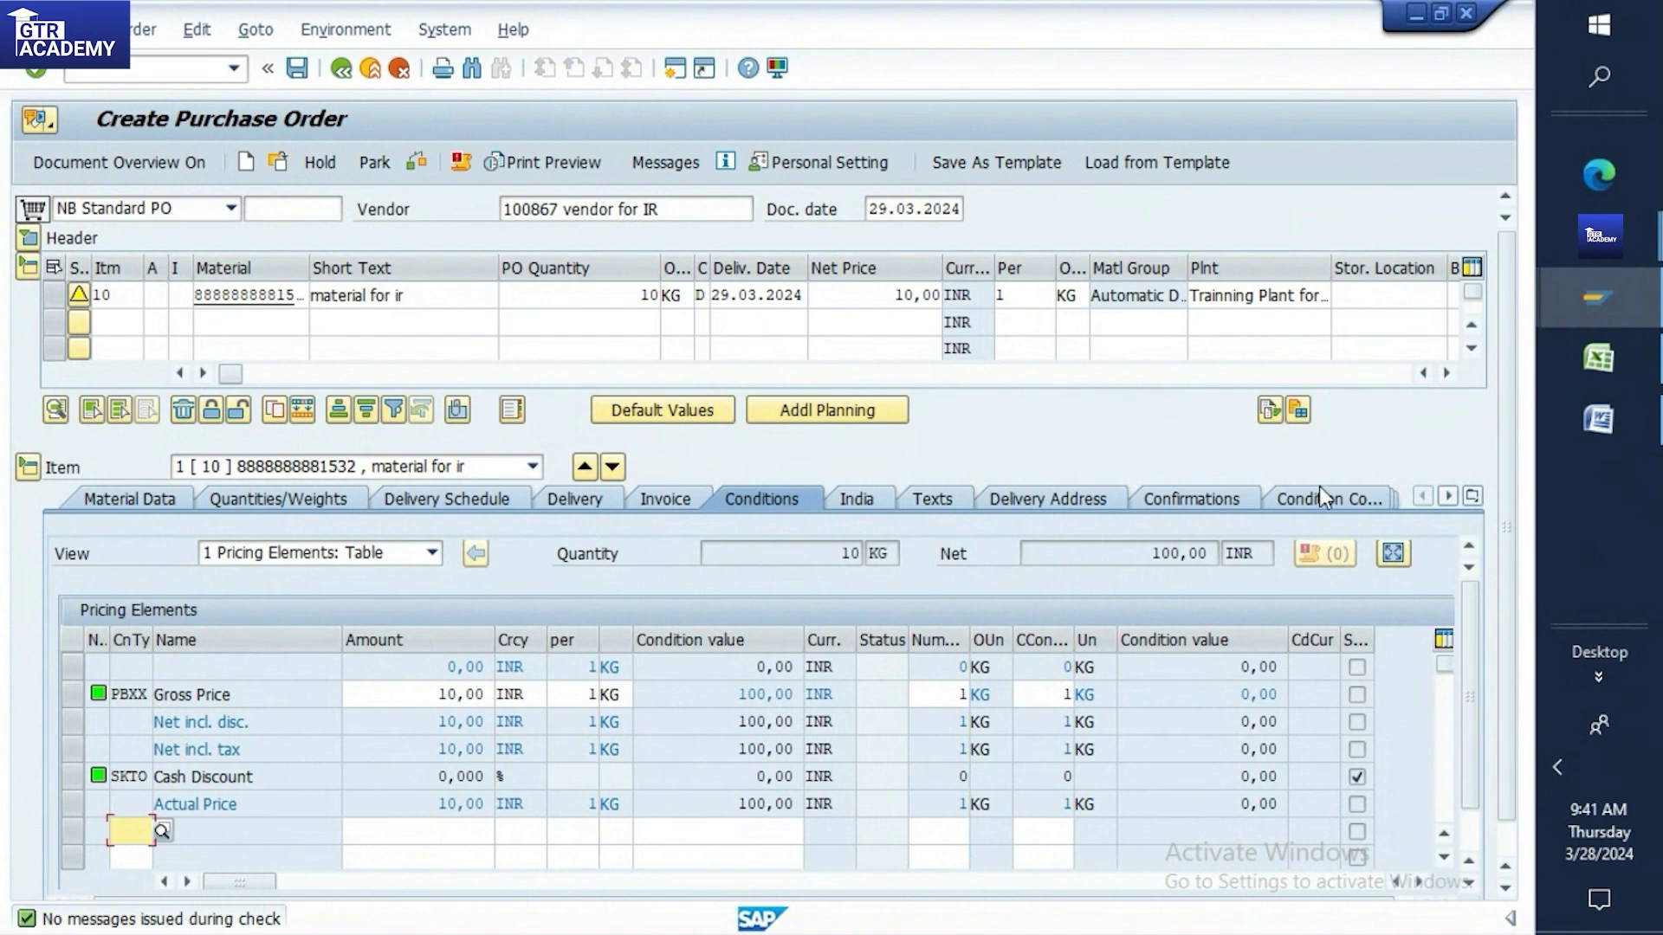
pyautogui.click(298, 68)
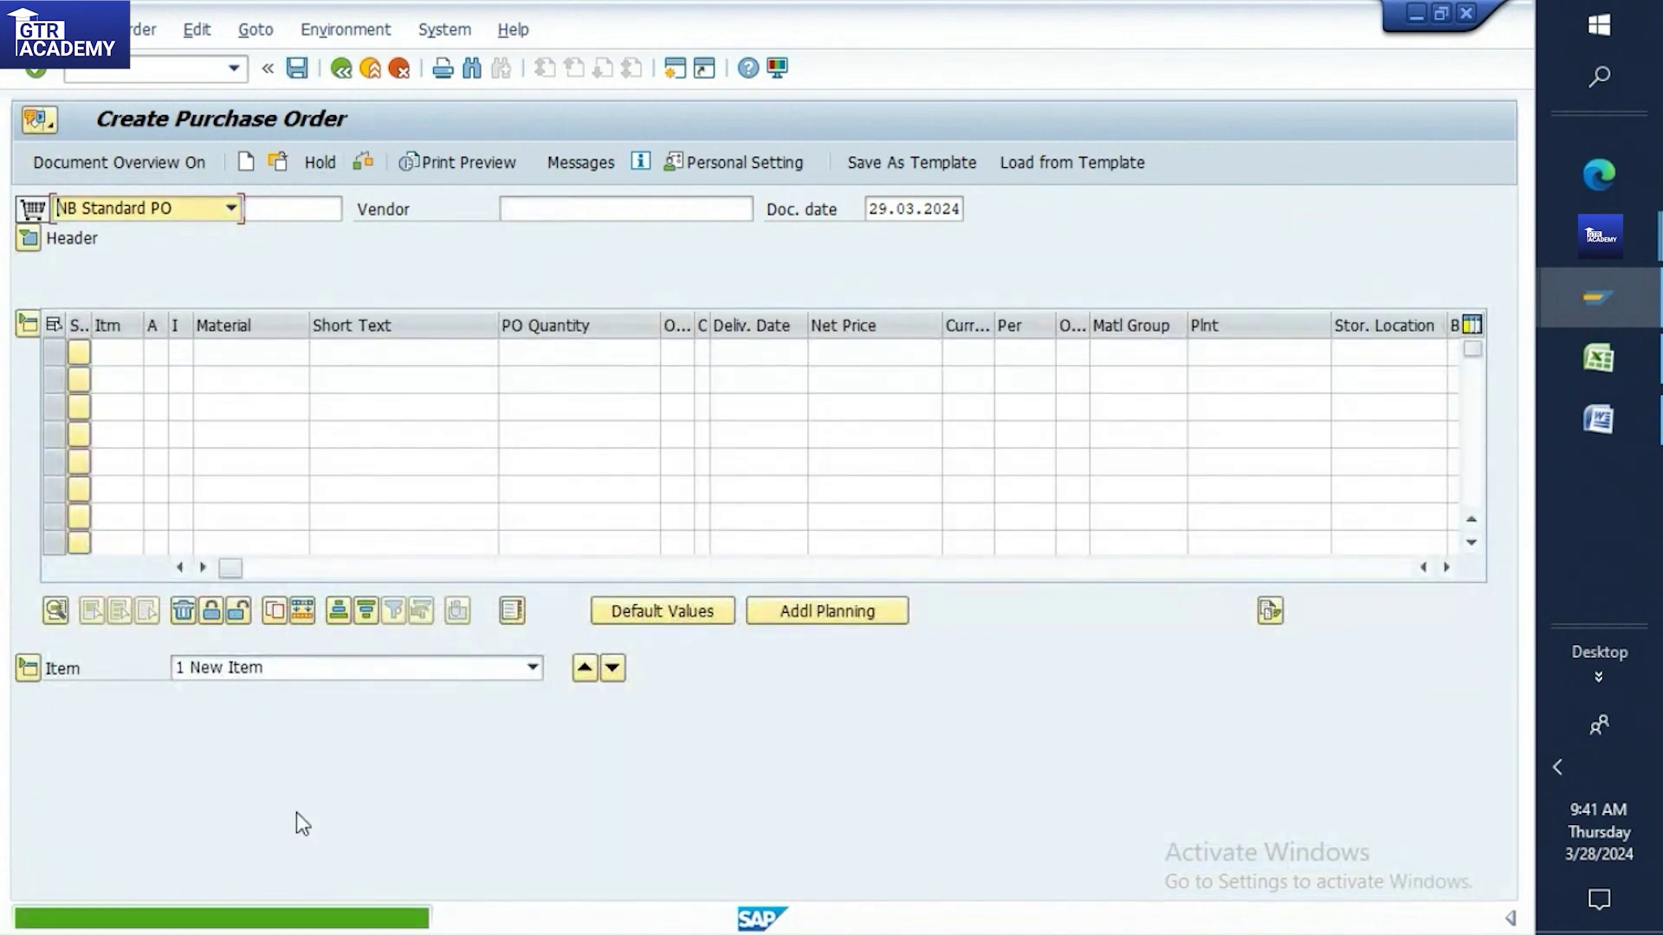
pyautogui.press('F1')
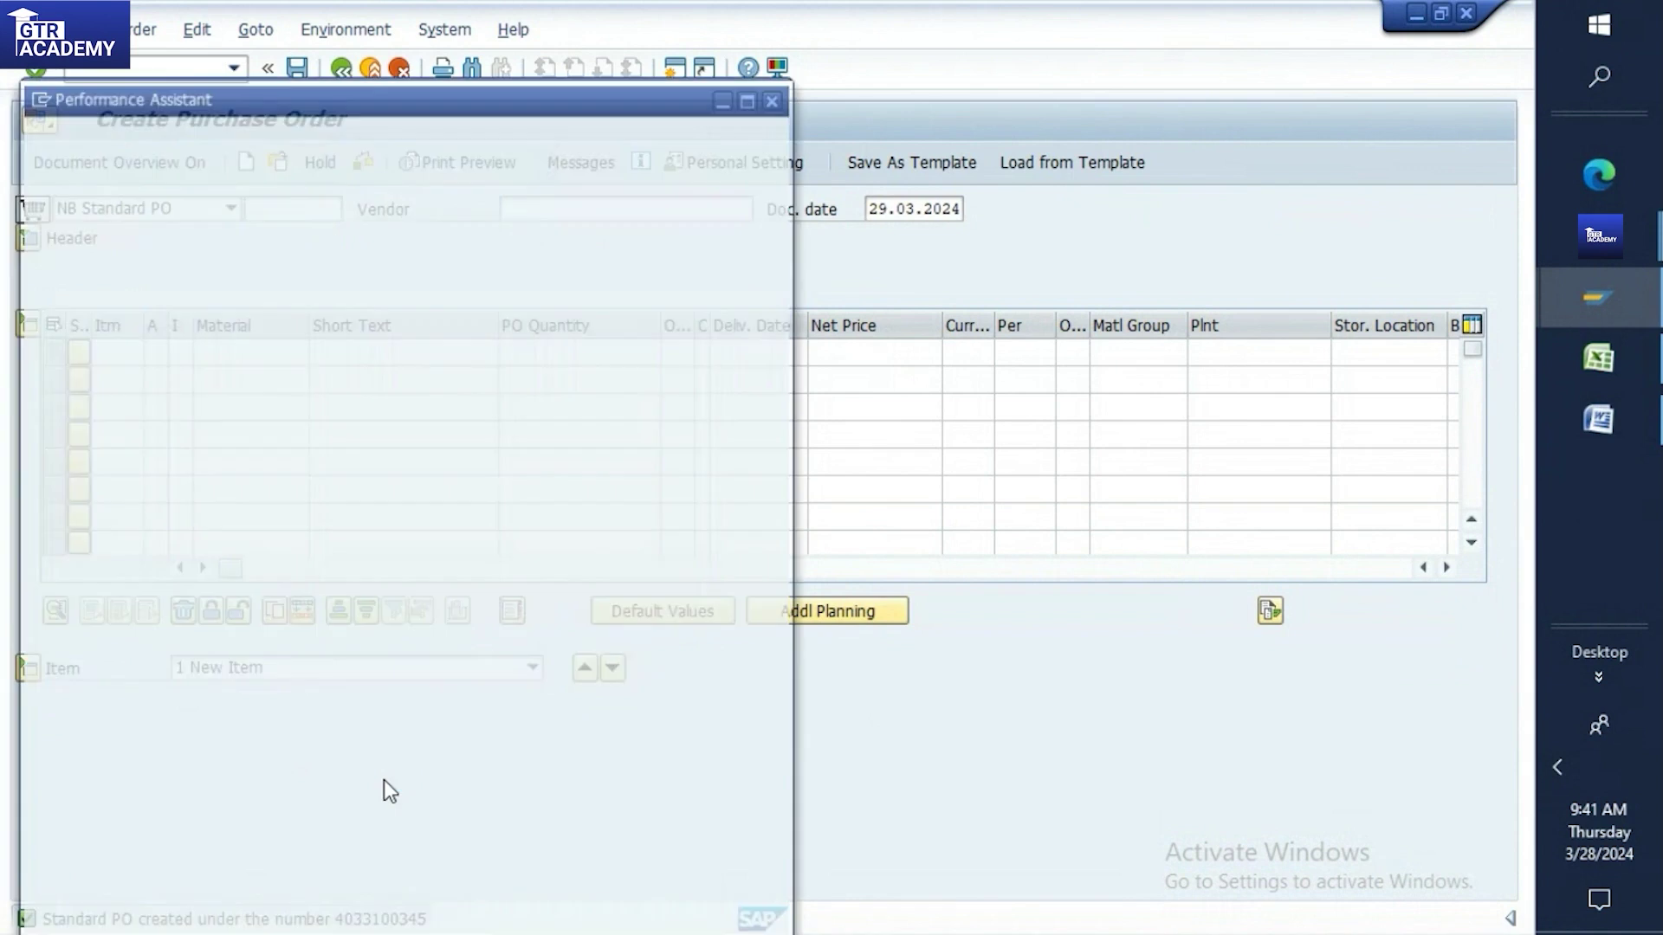
pyautogui.moveTo(402, 174); pyautogui.dragTo(520, 178)
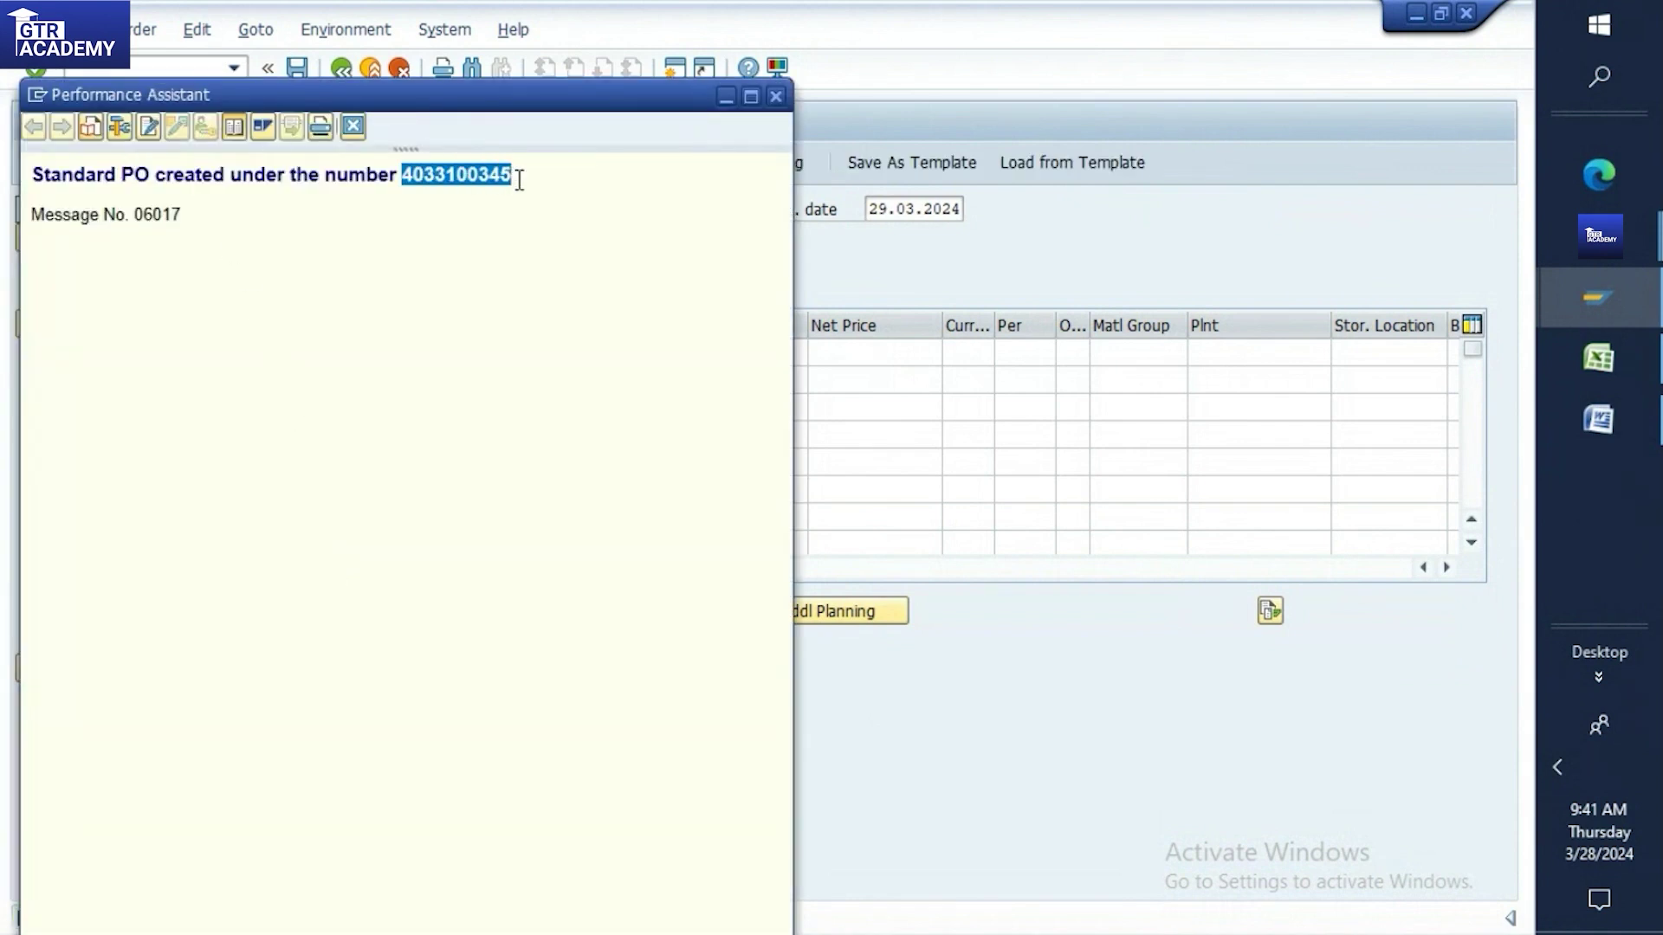
pyautogui.click(1613, 354)
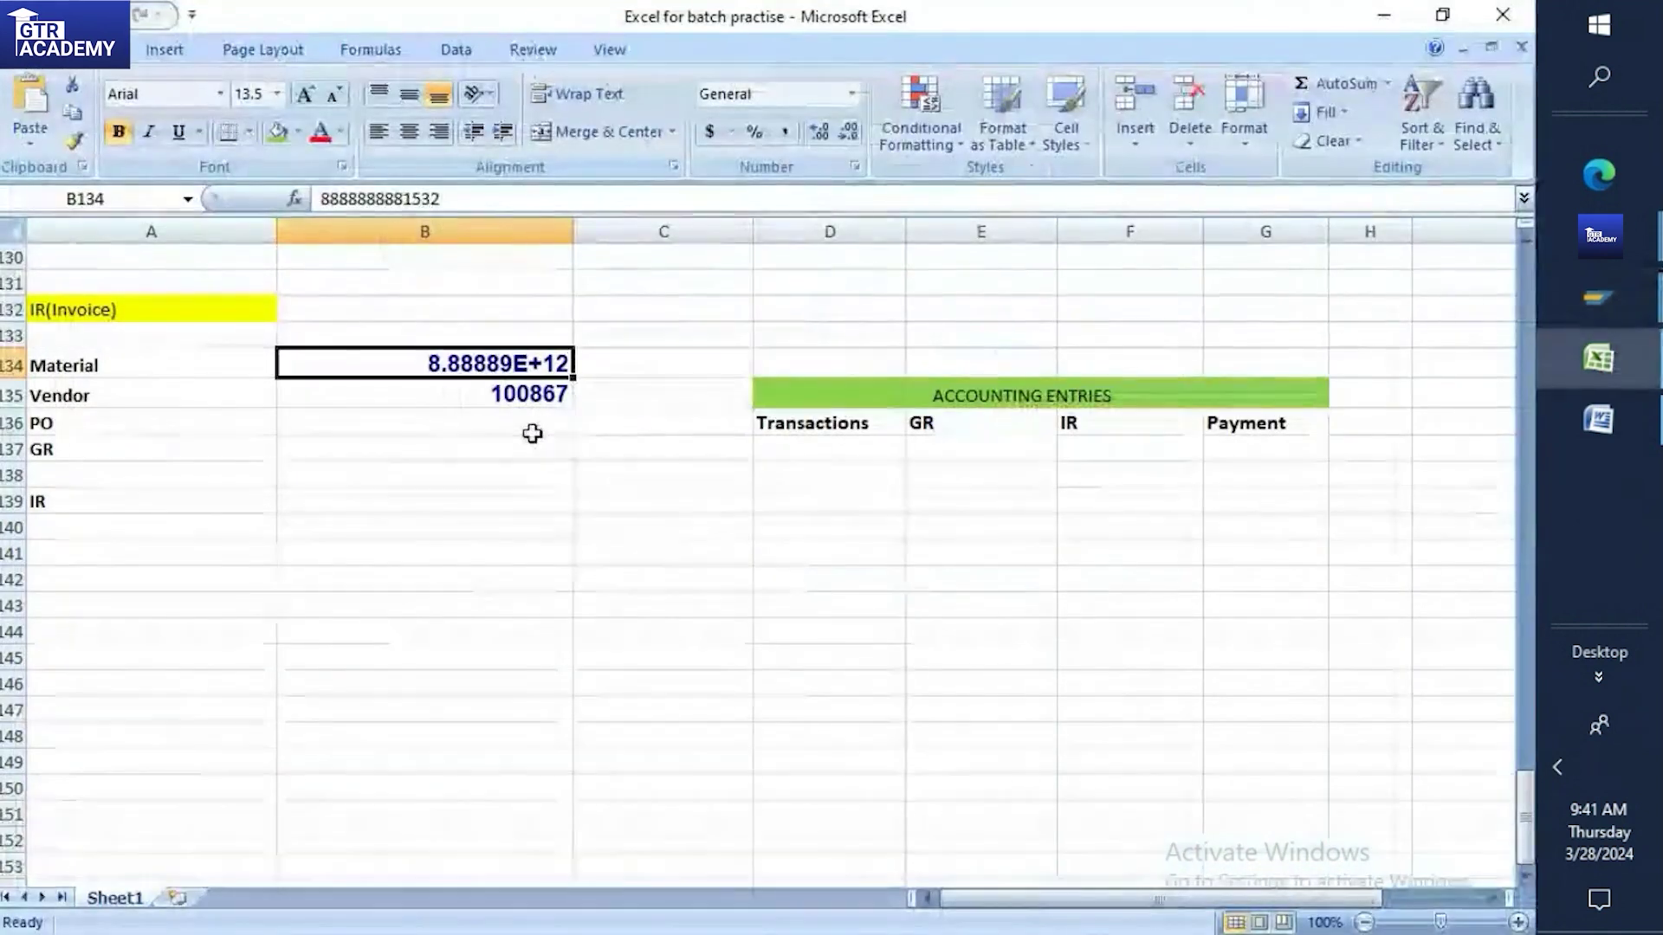
pyautogui.click(532, 429)
pyautogui.hotkey('ctrl', 'v')
# Return to SAP and open the goods movement transaction with /nmigo
pyautogui.click(1612, 294)
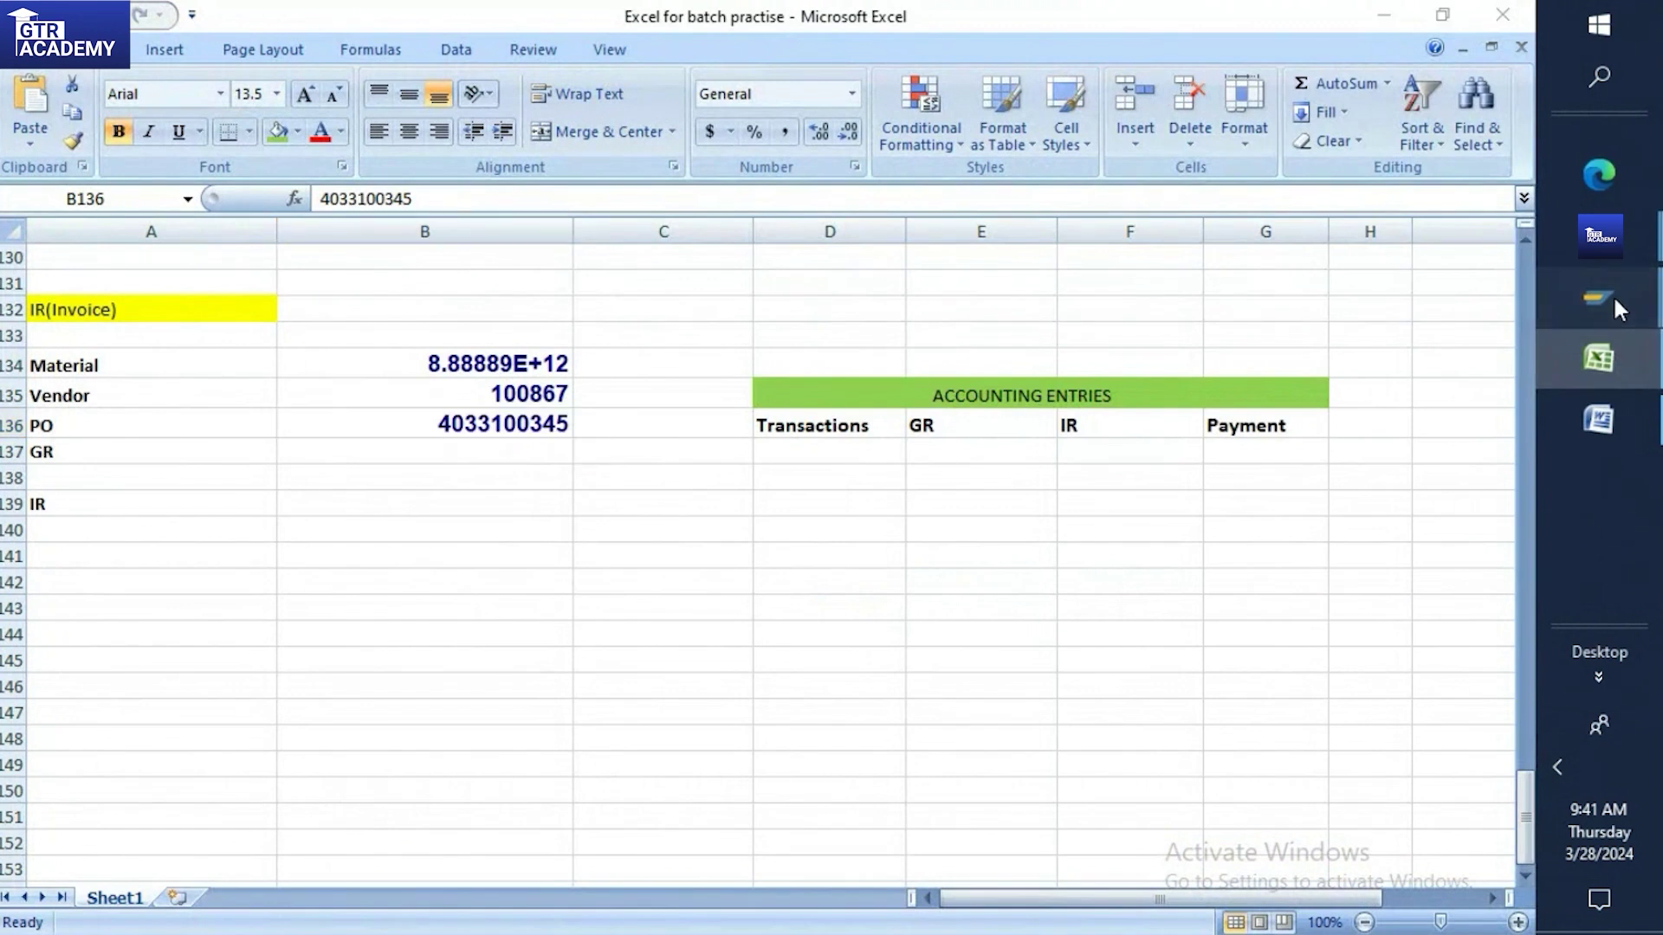
pyautogui.click(1447, 362)
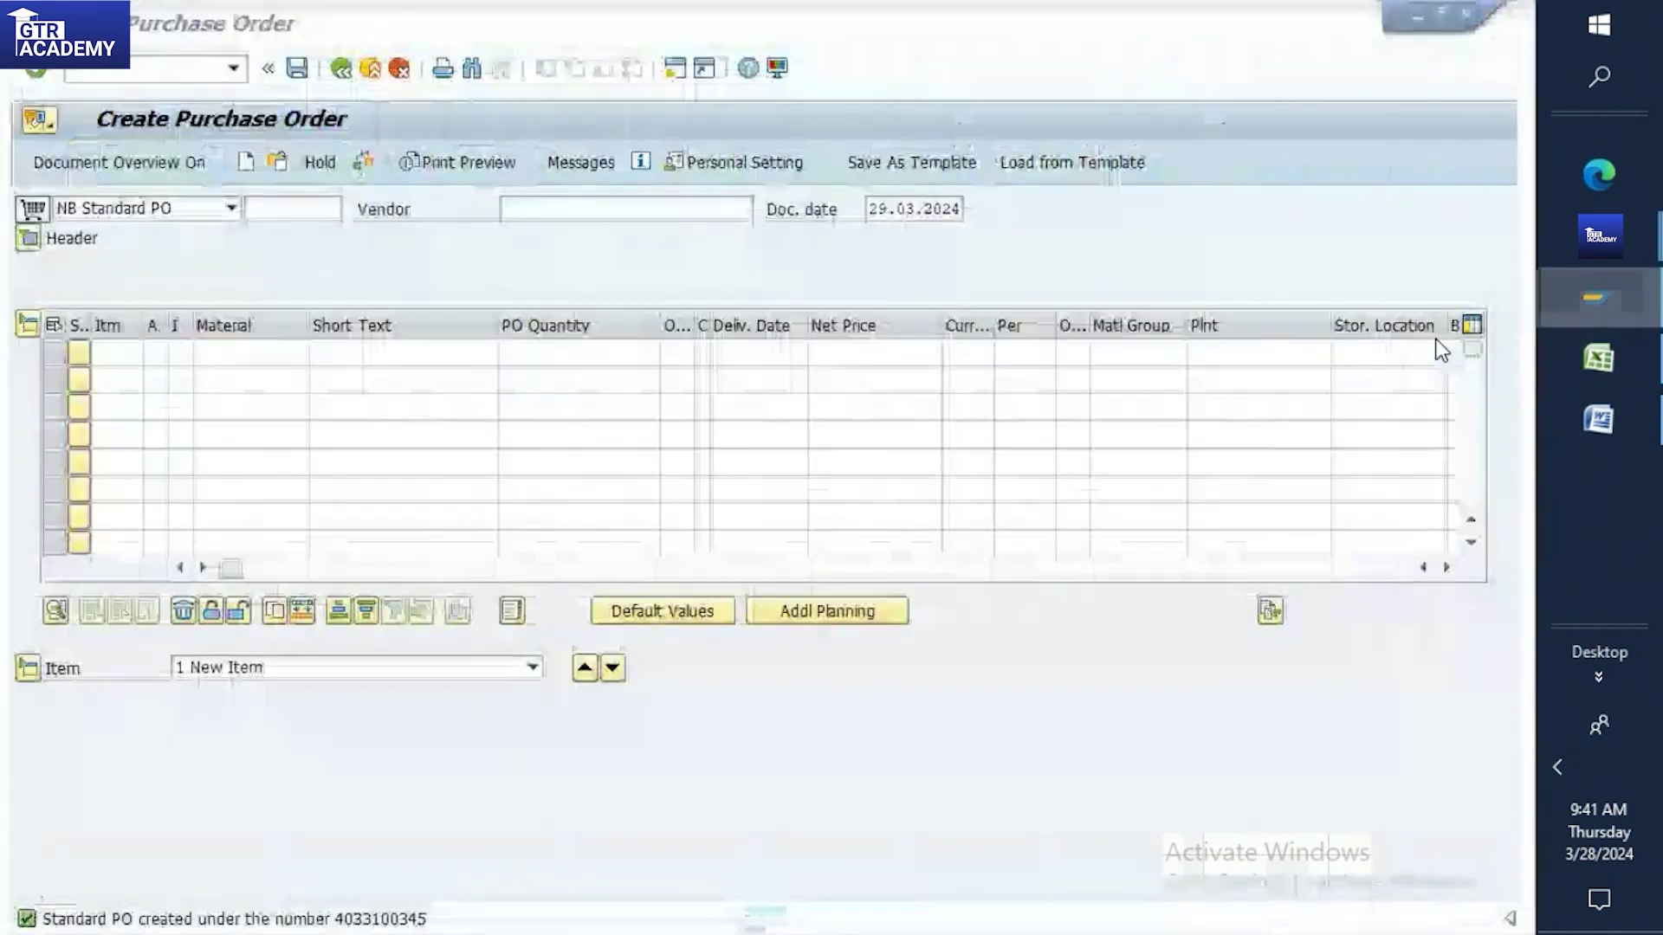
pyautogui.click(131, 70)
pyautogui.write('/nmigo')
pyautogui.press('Return')
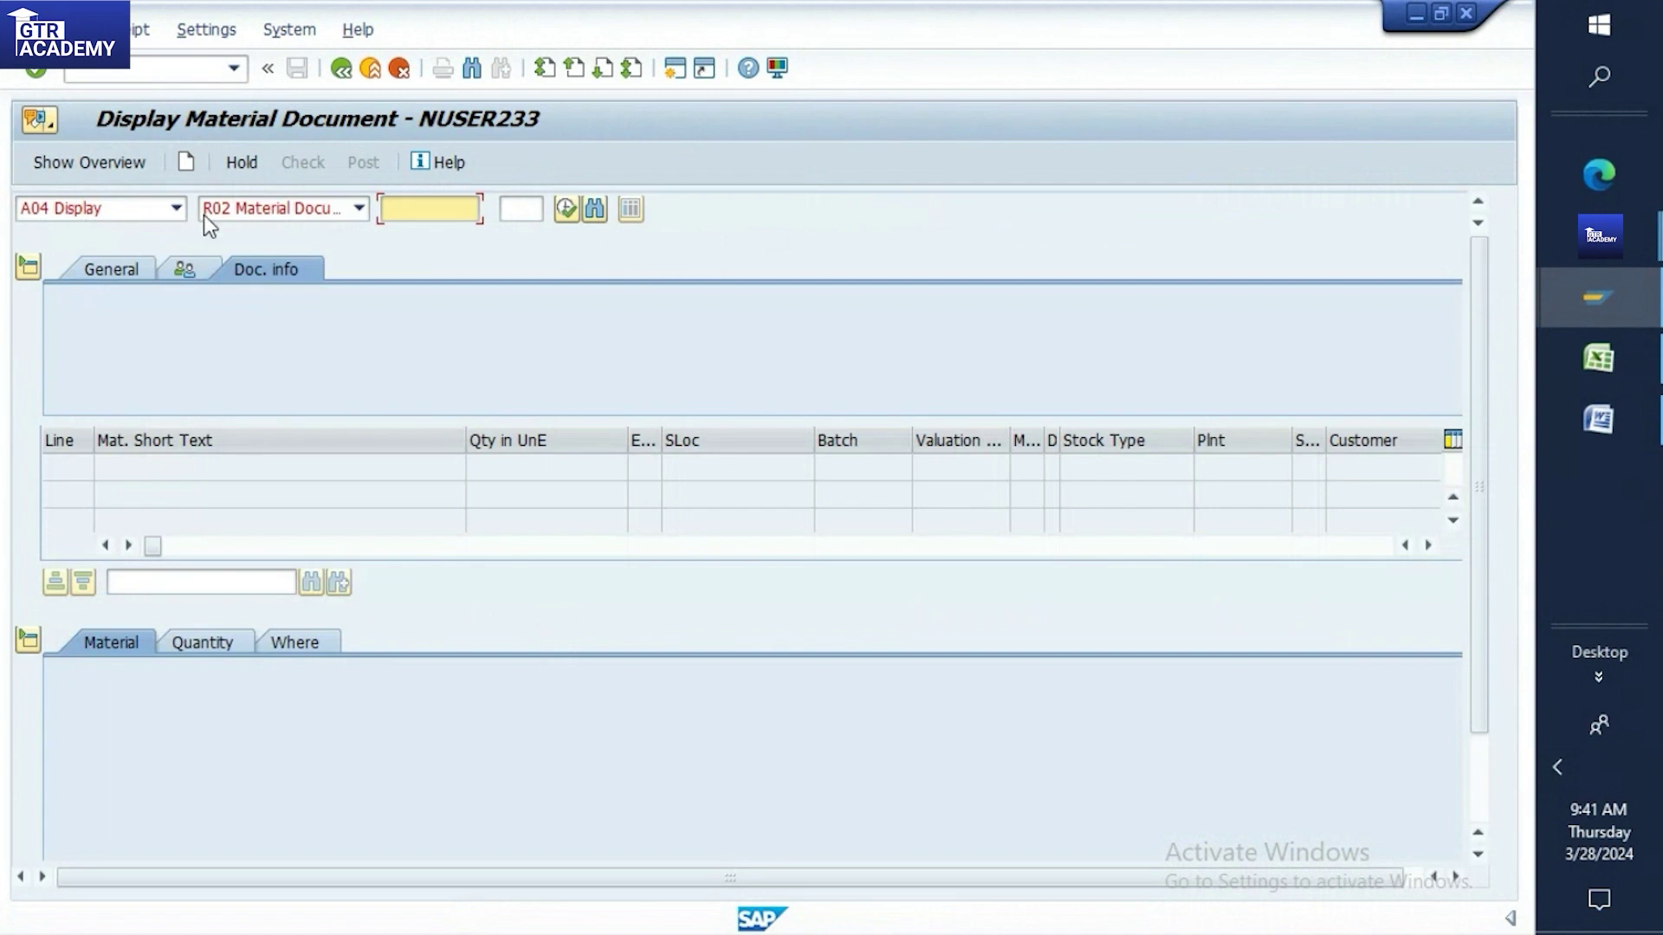
# Choose A01 Goods Receipt with reference R01 Purchase Order, and load the copied purchase order number
pyautogui.click(176, 208)
pyautogui.click(169, 231)
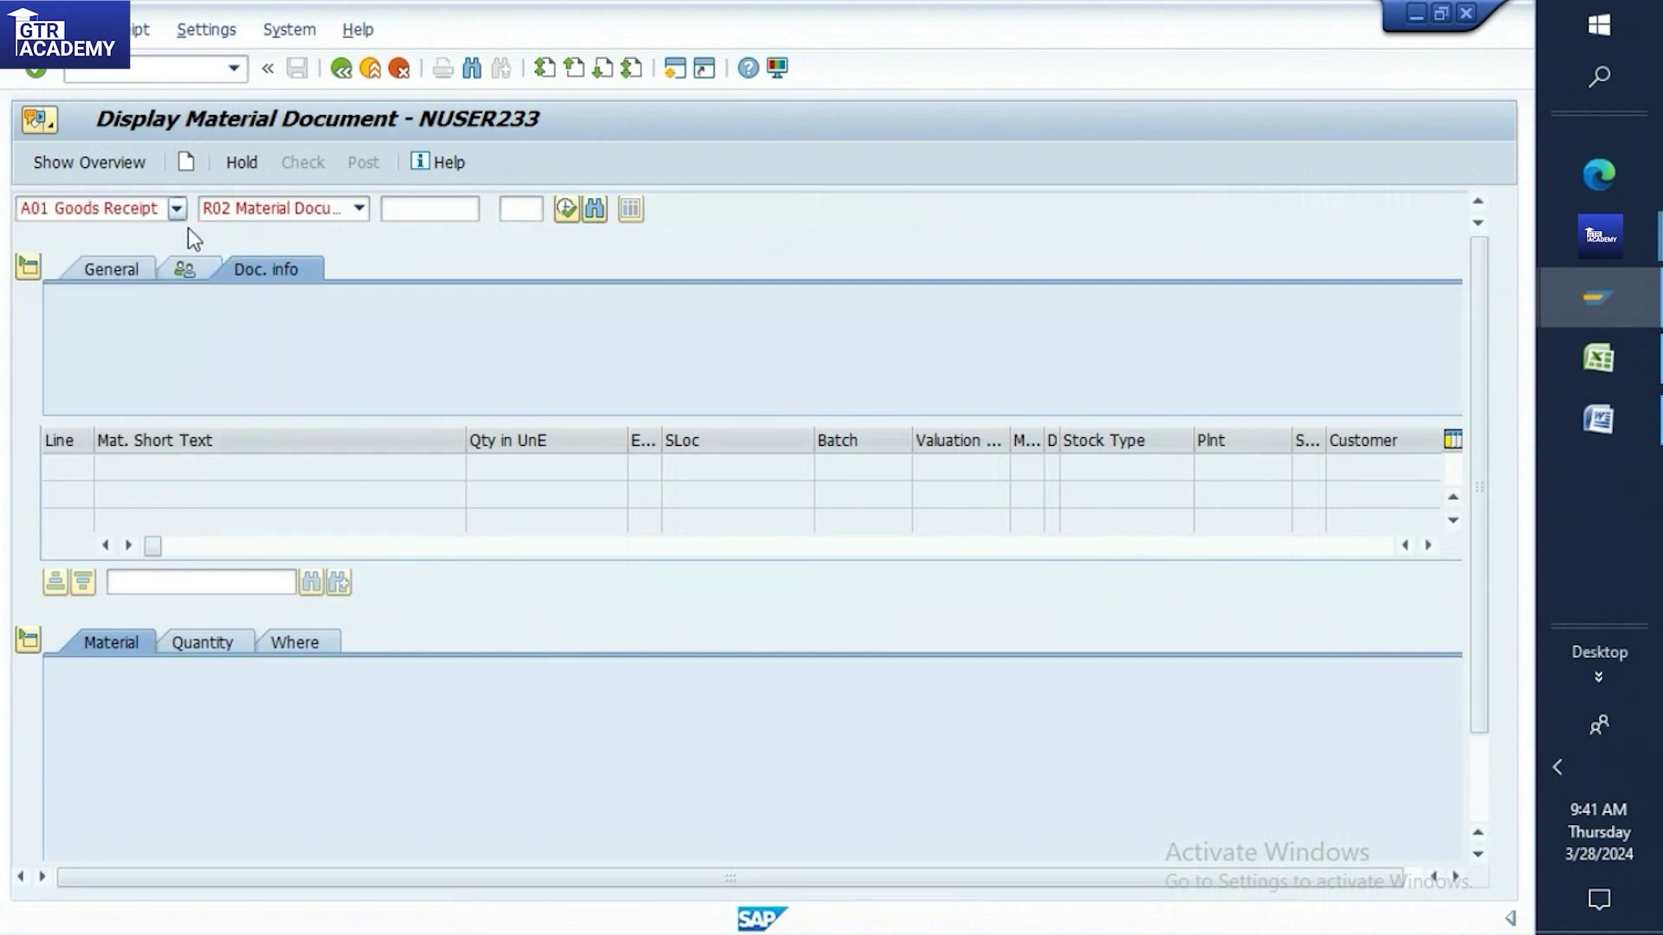
pyautogui.click(360, 210)
pyautogui.click(322, 237)
pyautogui.click(433, 208)
pyautogui.hotkey('ctrl', 'v')
pyautogui.press('Return')
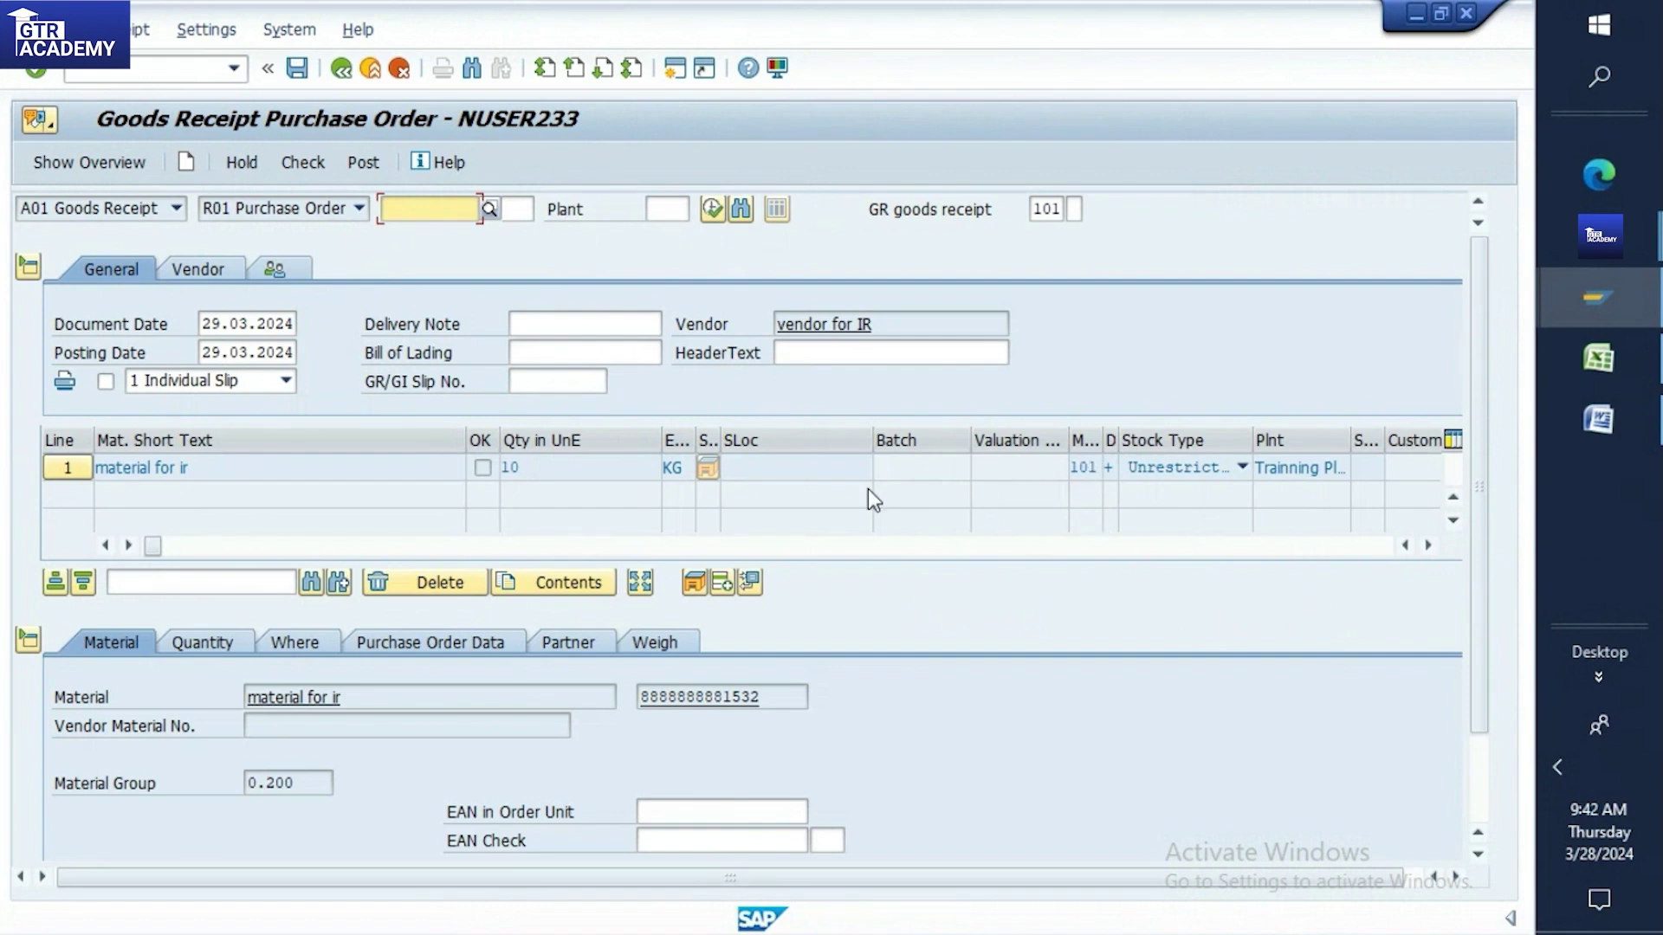
# Assign storage location RM00 to the received item and mark it as Item OK
pyautogui.click(194, 648)
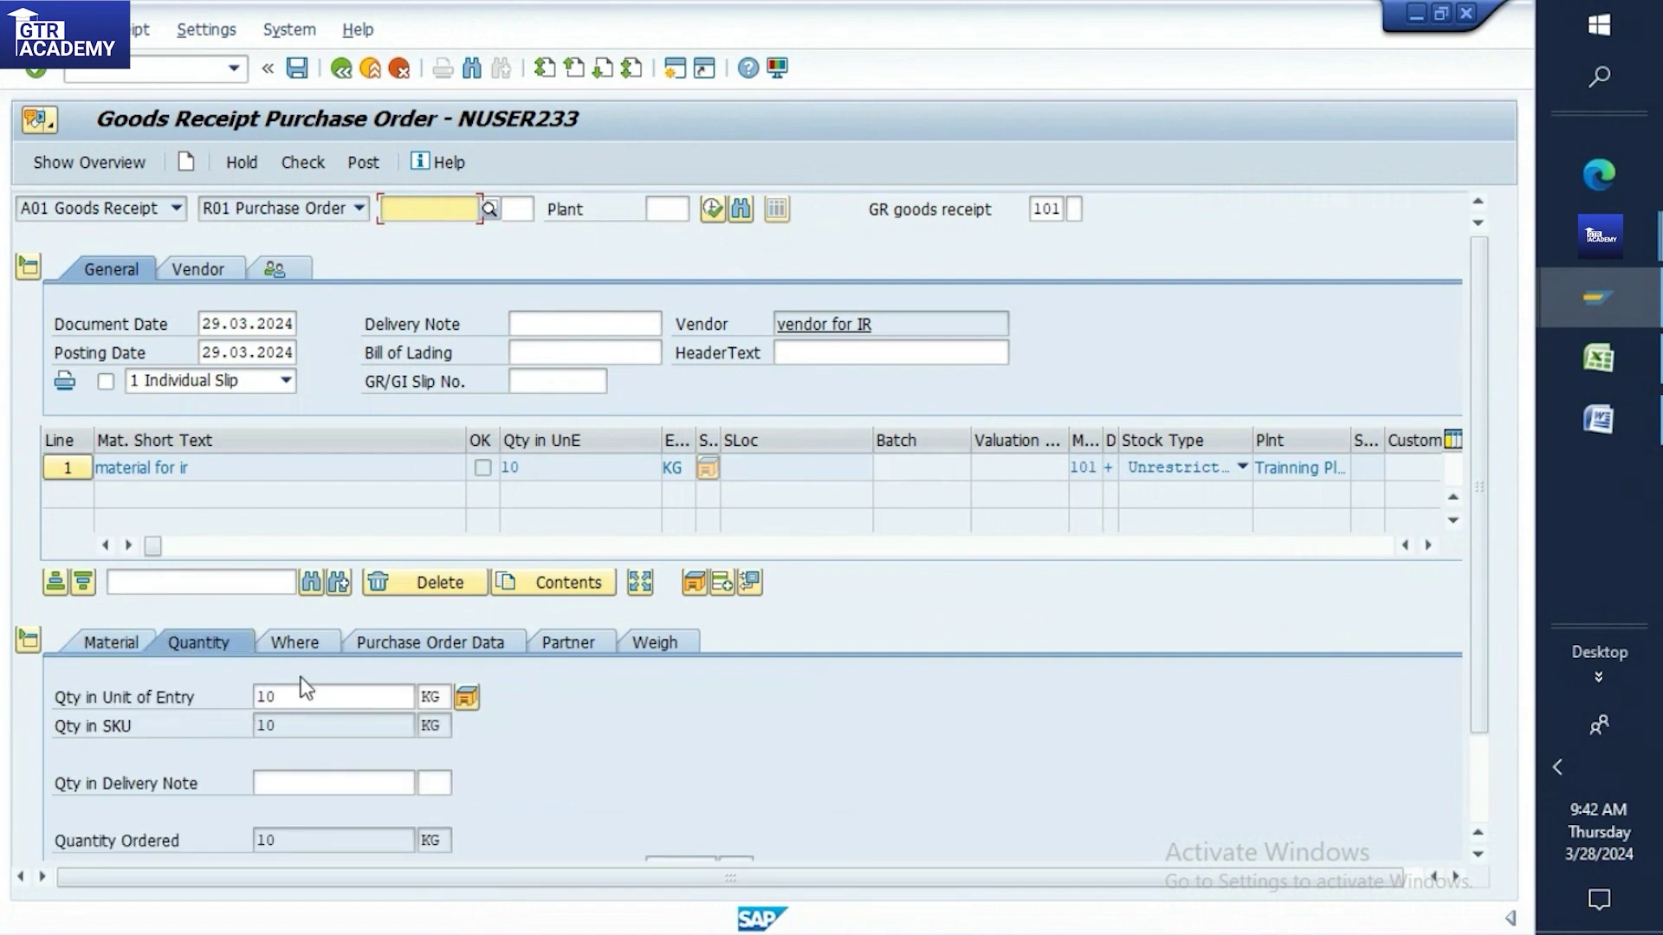
pyautogui.click(306, 643)
pyautogui.click(317, 780)
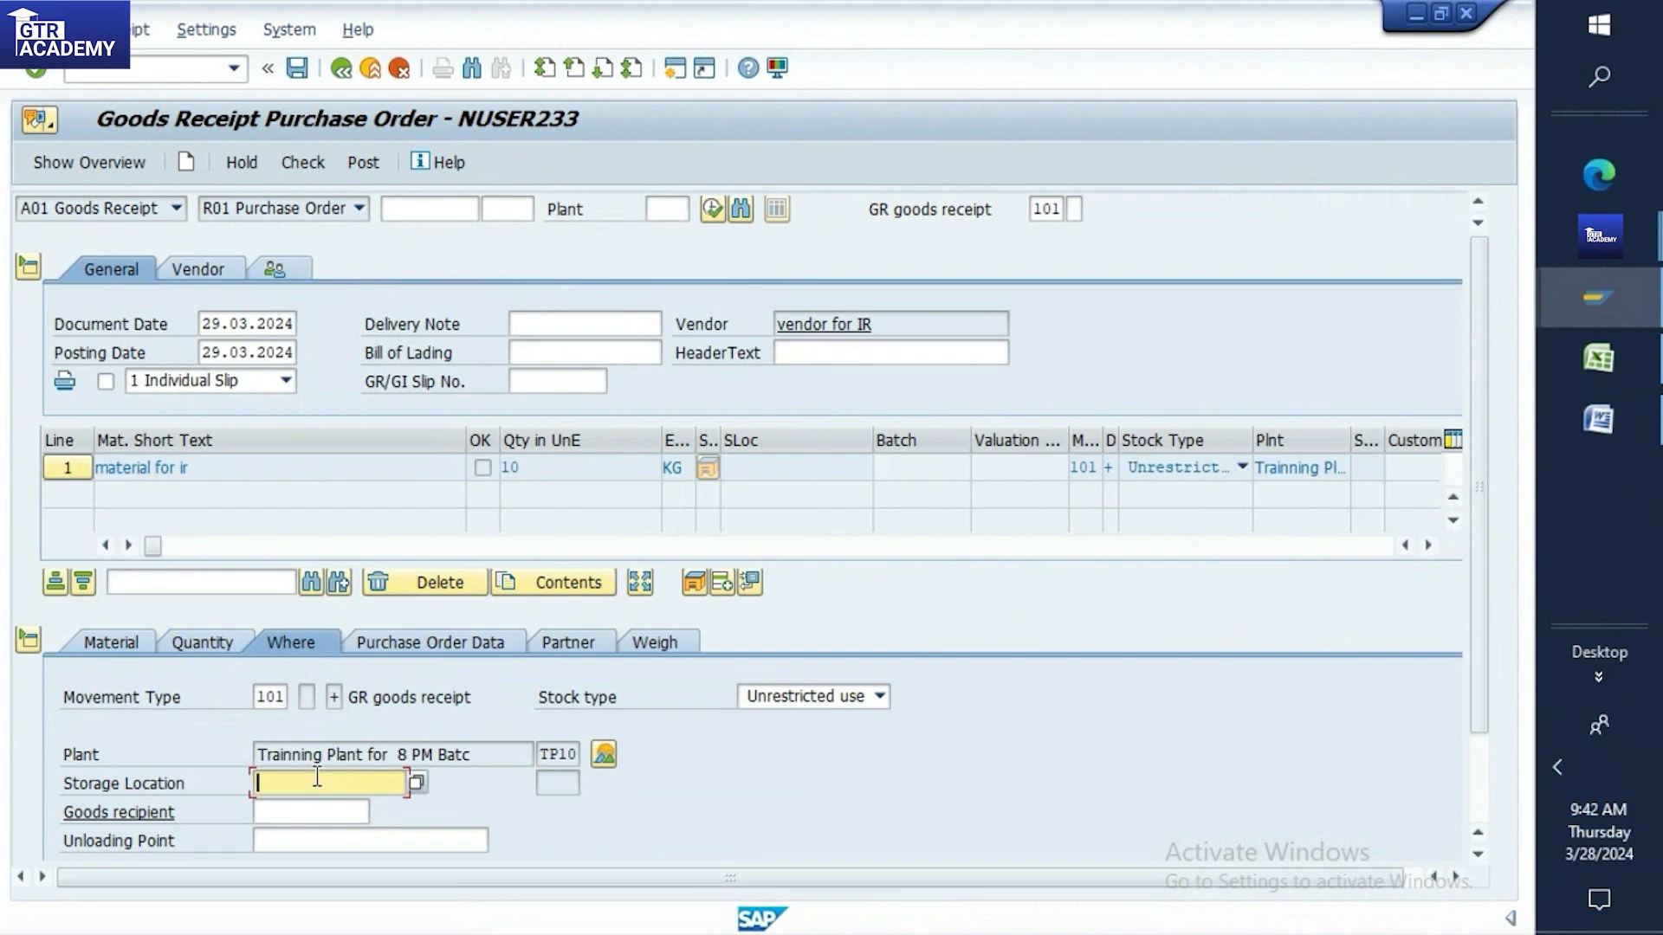
pyautogui.write('rm')
pyautogui.click(314, 798)
pyautogui.scroll(-3, 1469, 638)
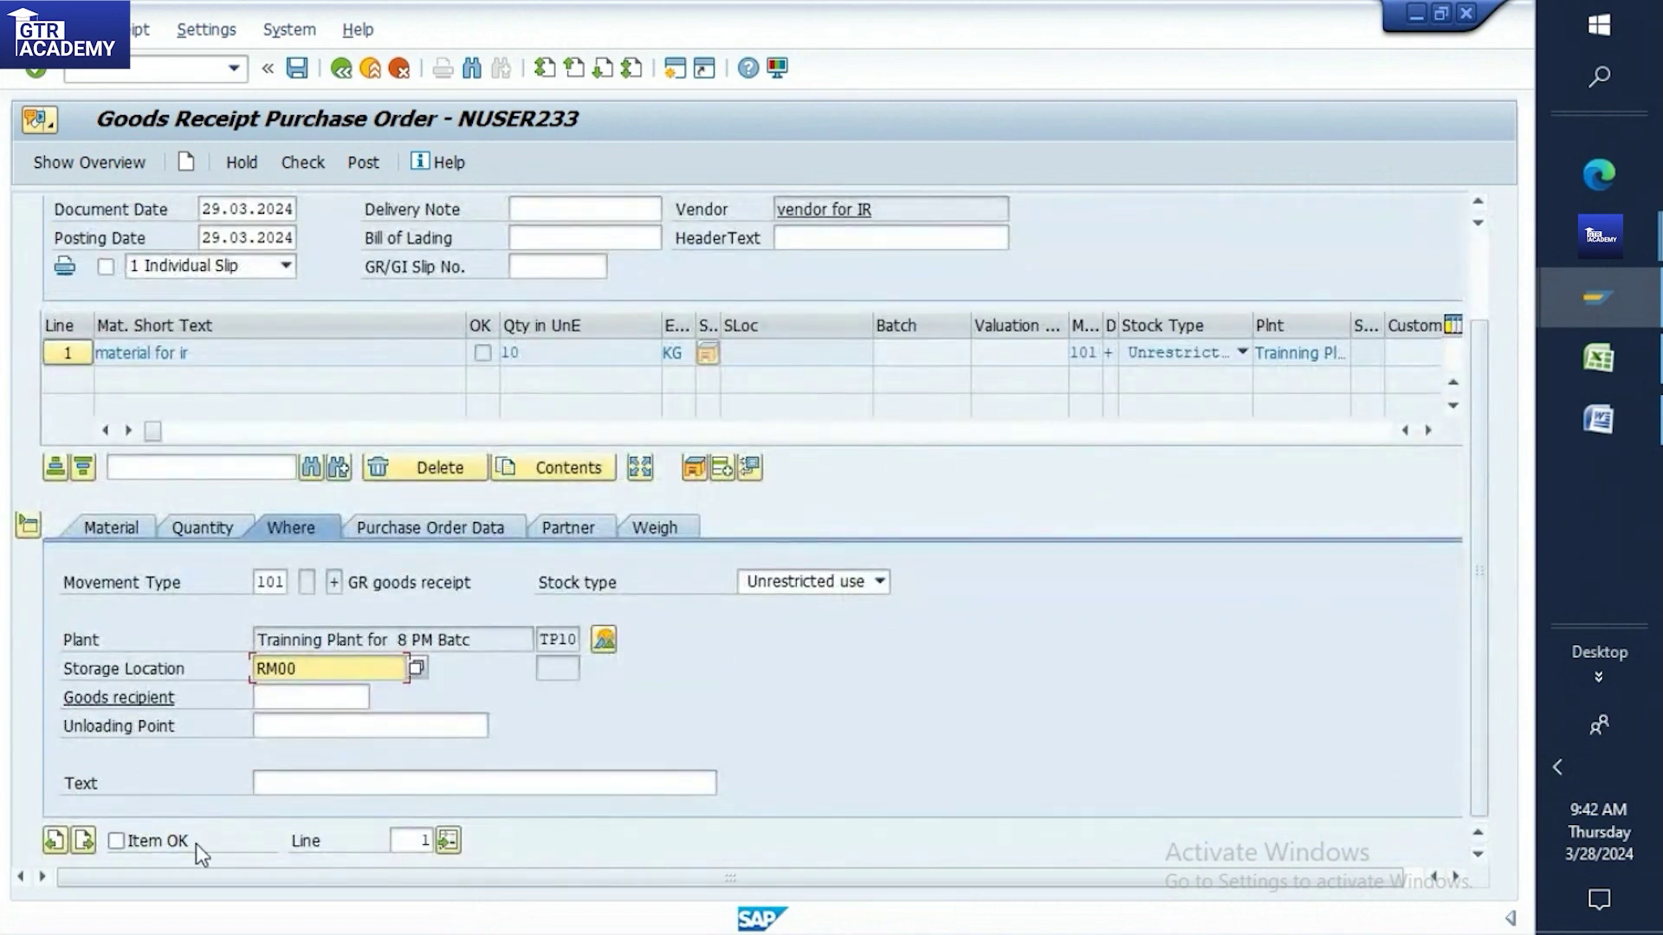
pyautogui.click(116, 841)
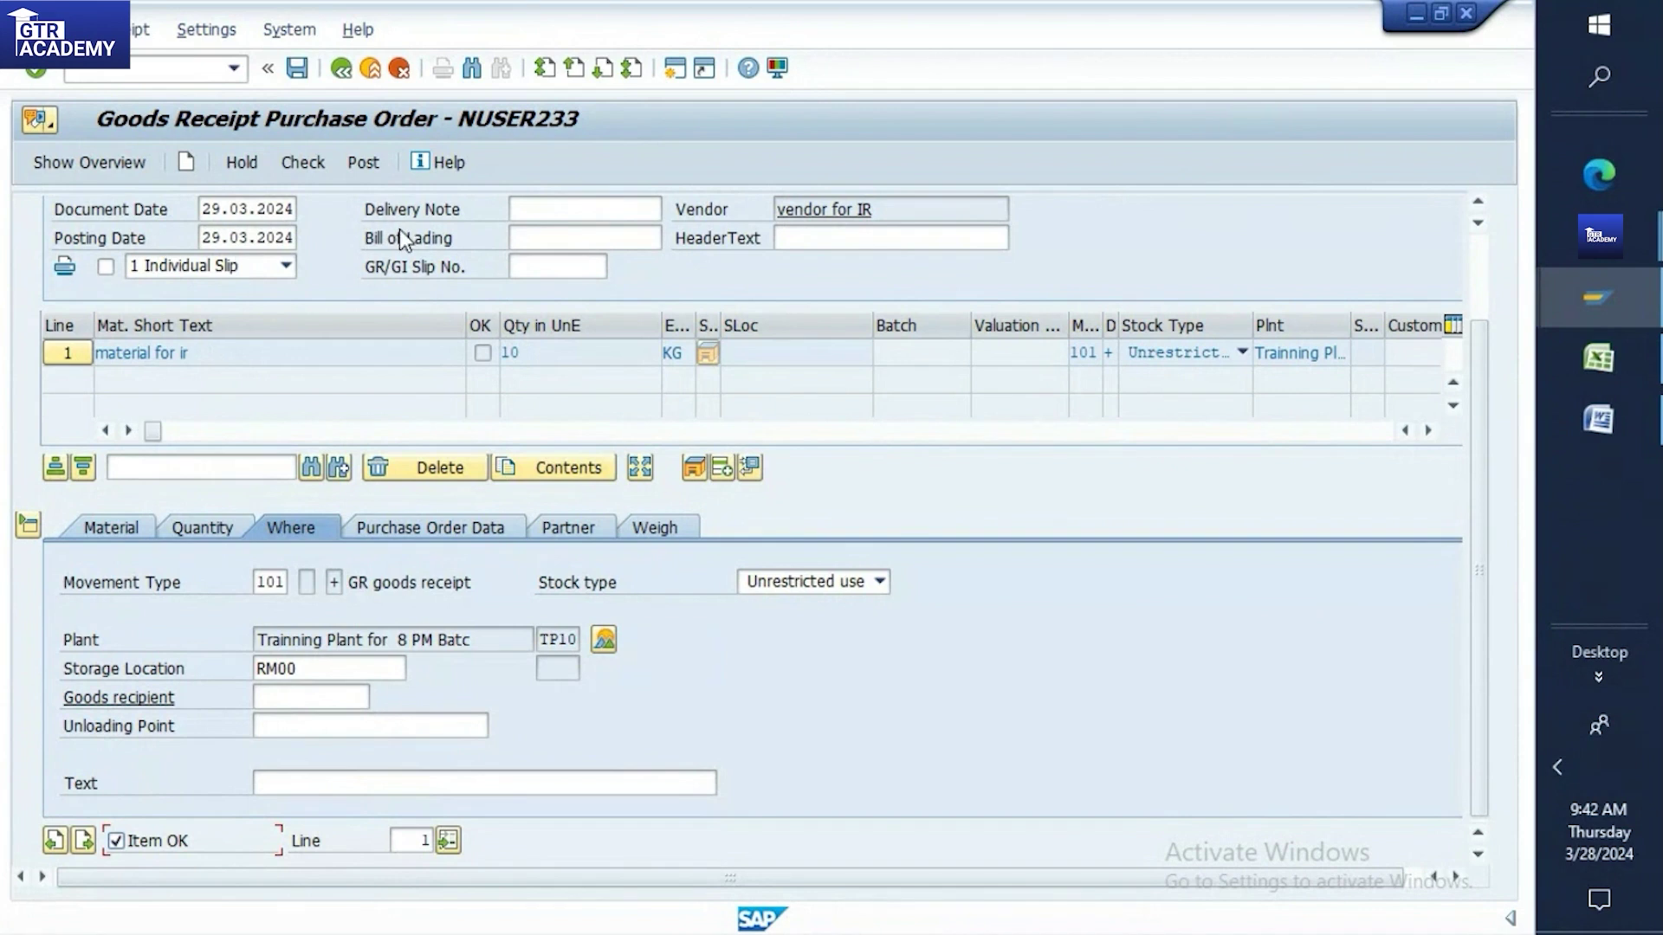
# Review the goods receipt from its header down to the item's material details
pyautogui.moveTo(1478, 474); pyautogui.dragTo(1482, 356)
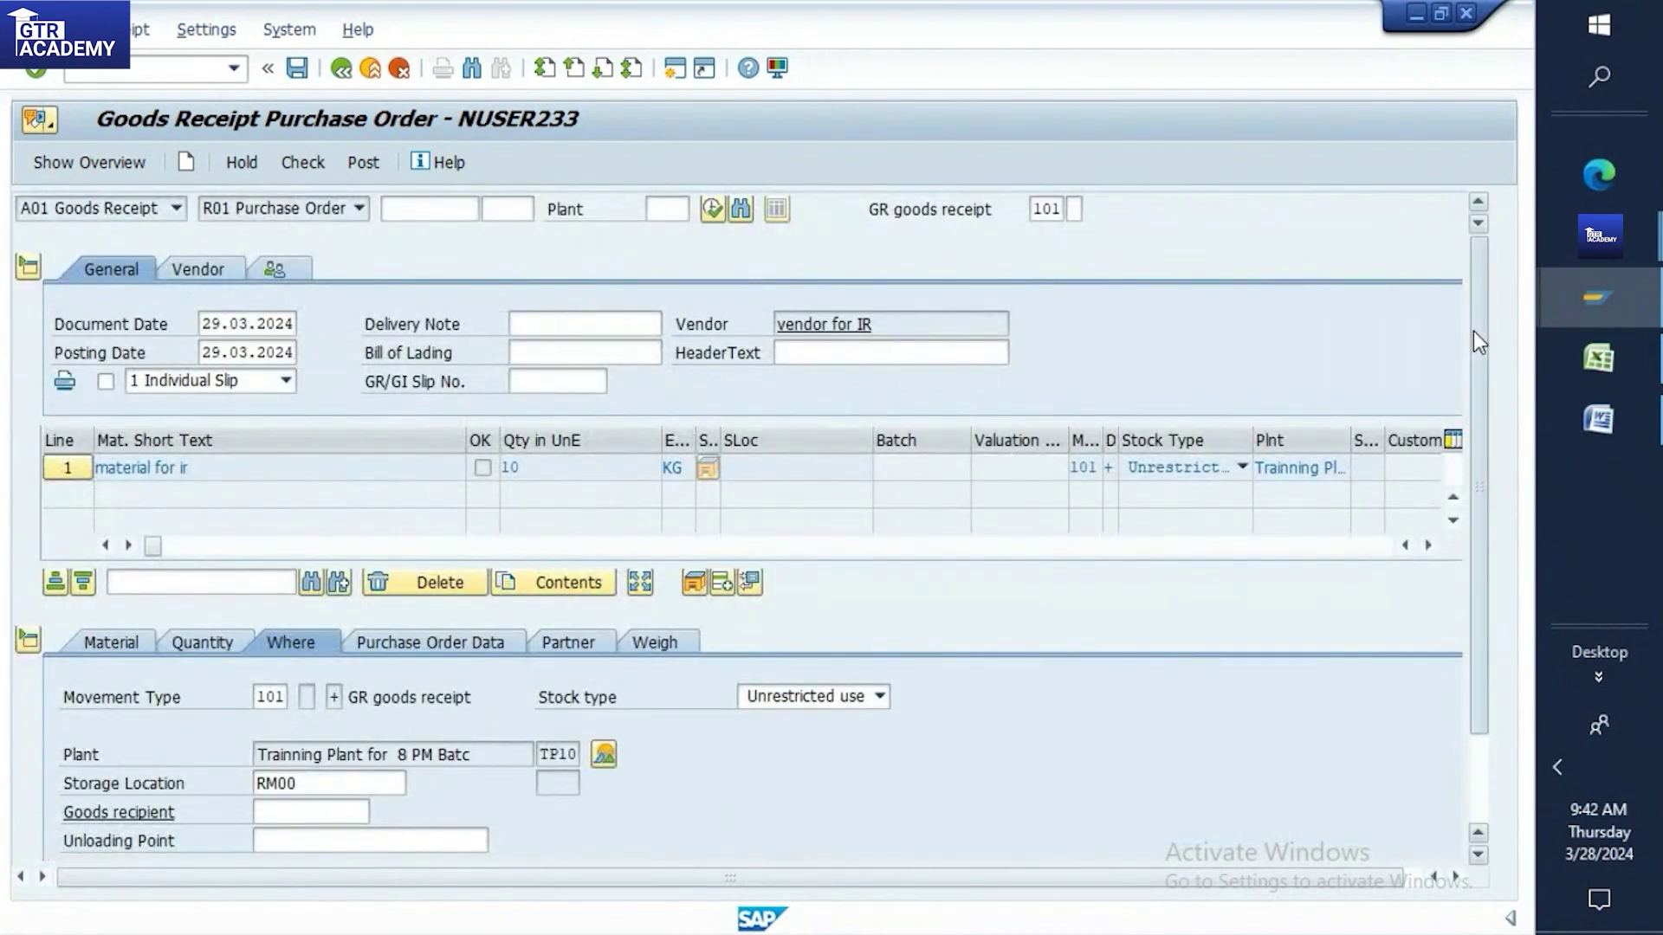
pyautogui.moveTo(1474, 330); pyautogui.dragTo(1474, 416)
pyautogui.click(129, 527)
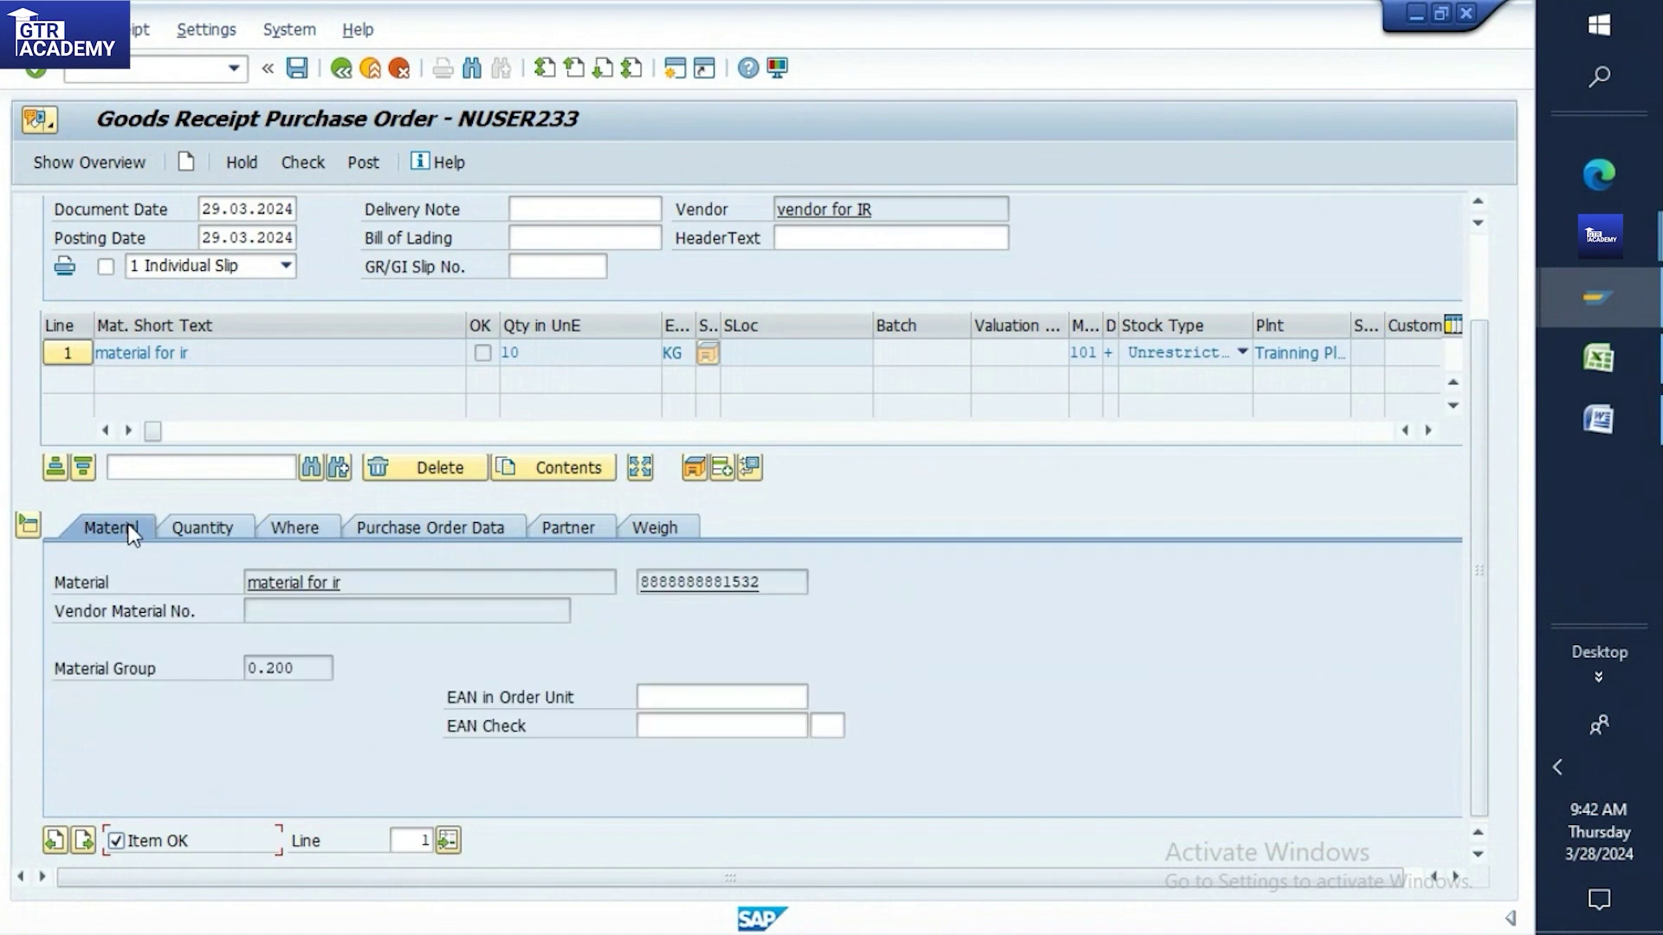
# Review the received item's quantity and storage location details, and run the check on the goods receipt
pyautogui.click(231, 530)
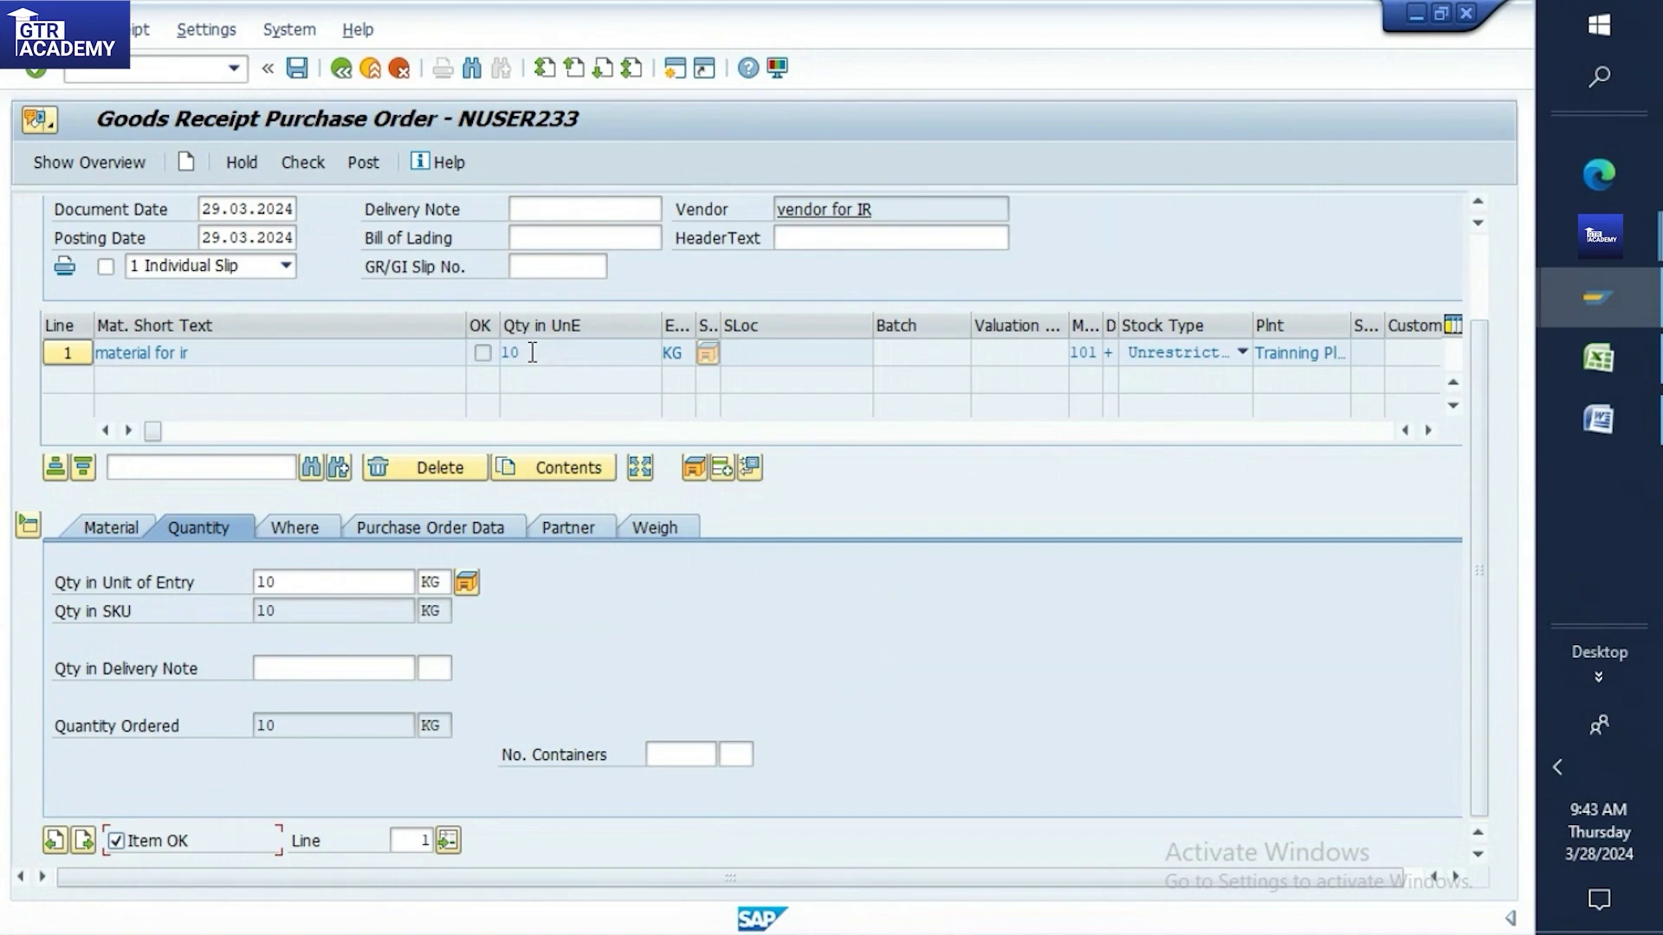
pyautogui.click(291, 581)
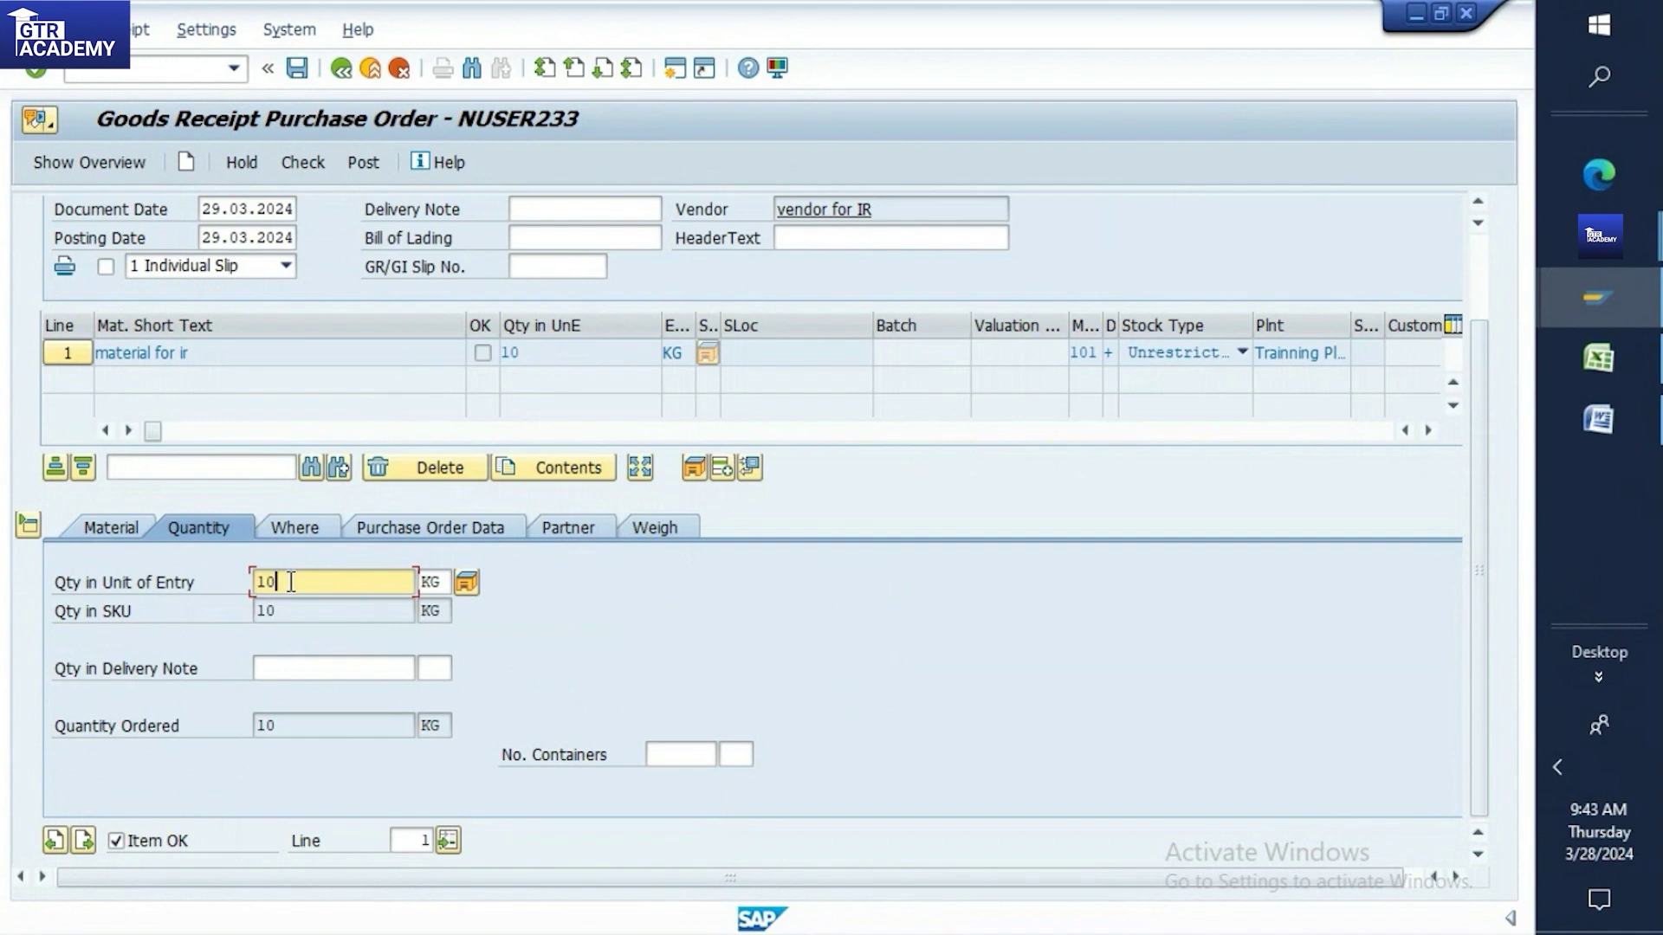
pyautogui.click(290, 527)
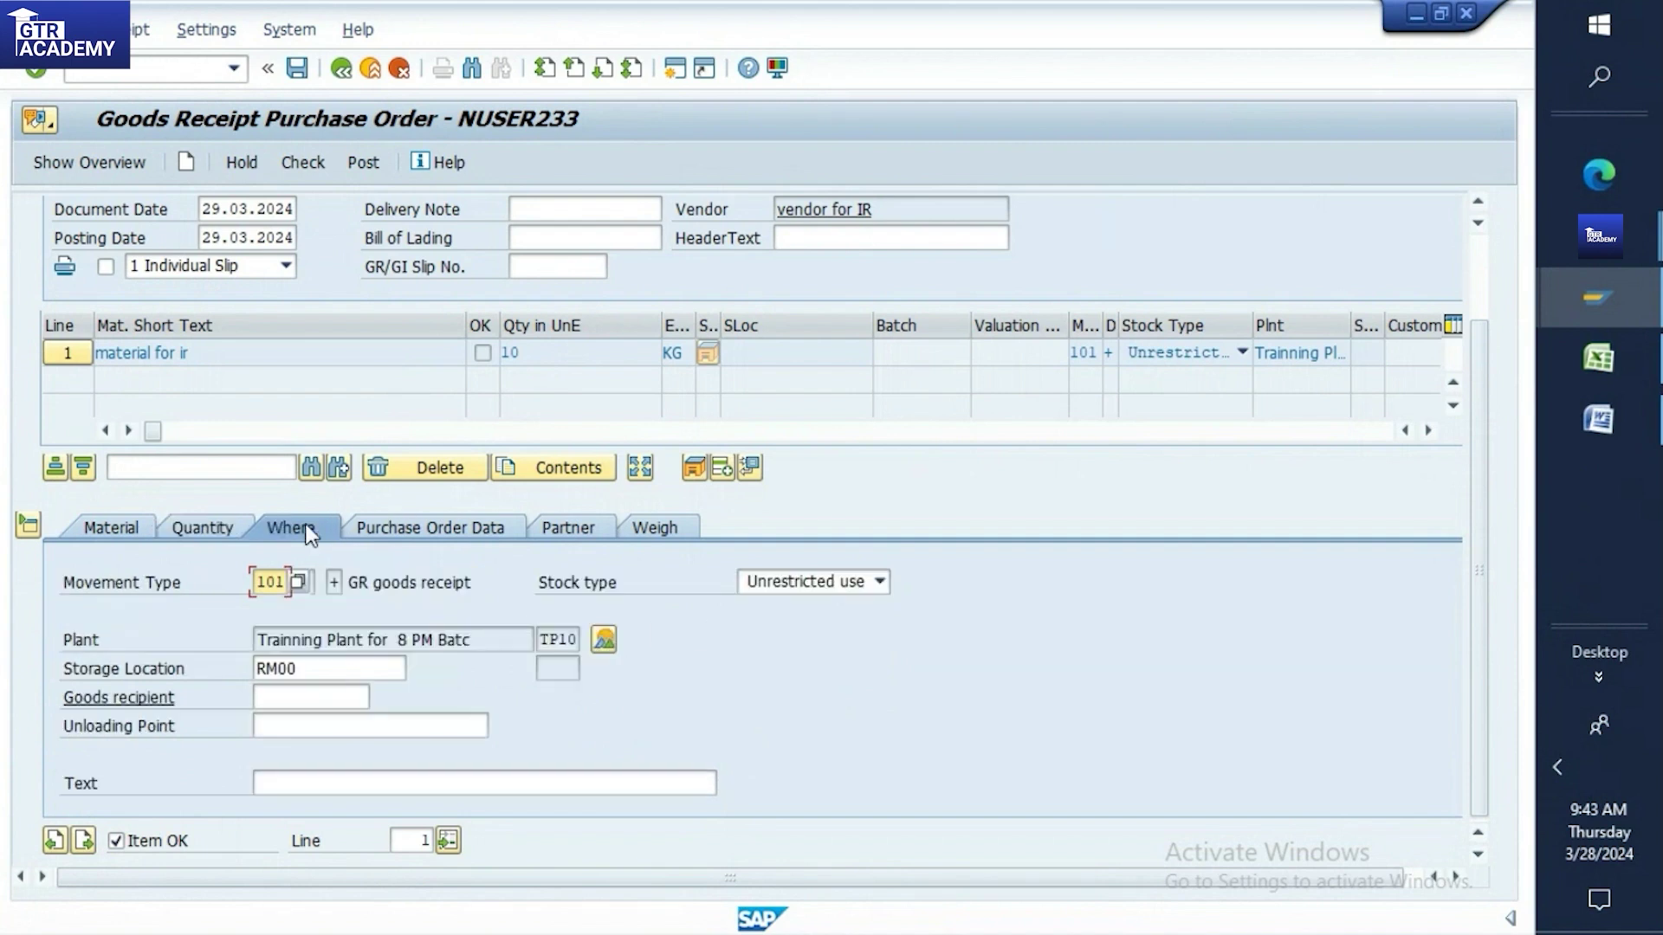
pyautogui.click(298, 668)
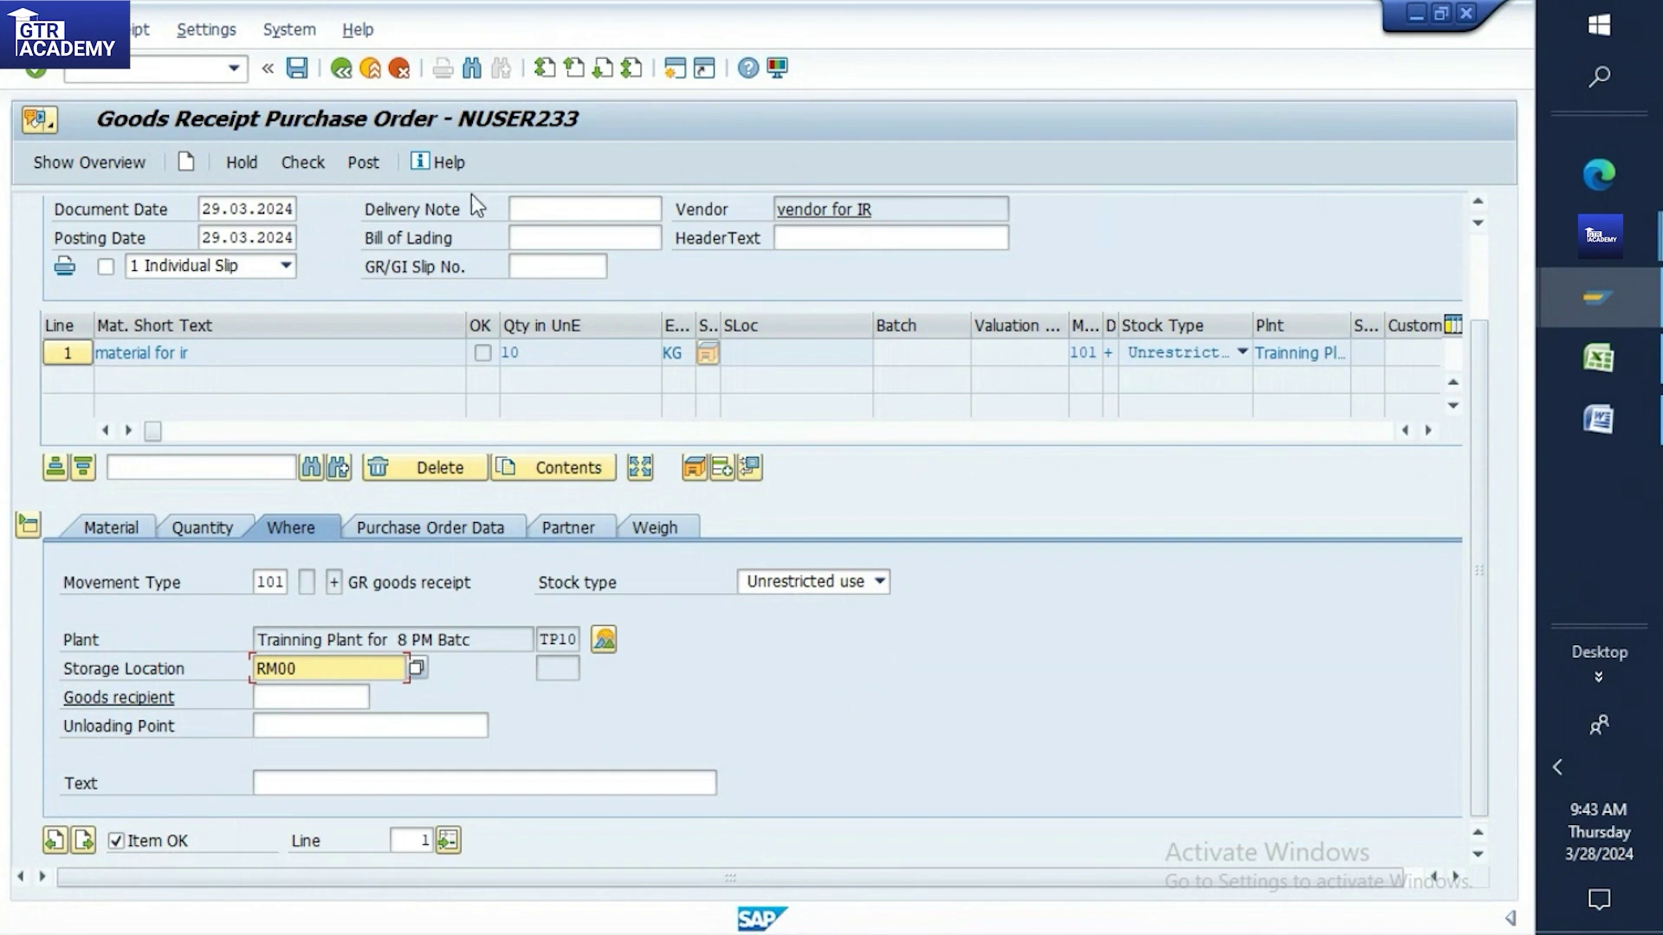
pyautogui.click(307, 163)
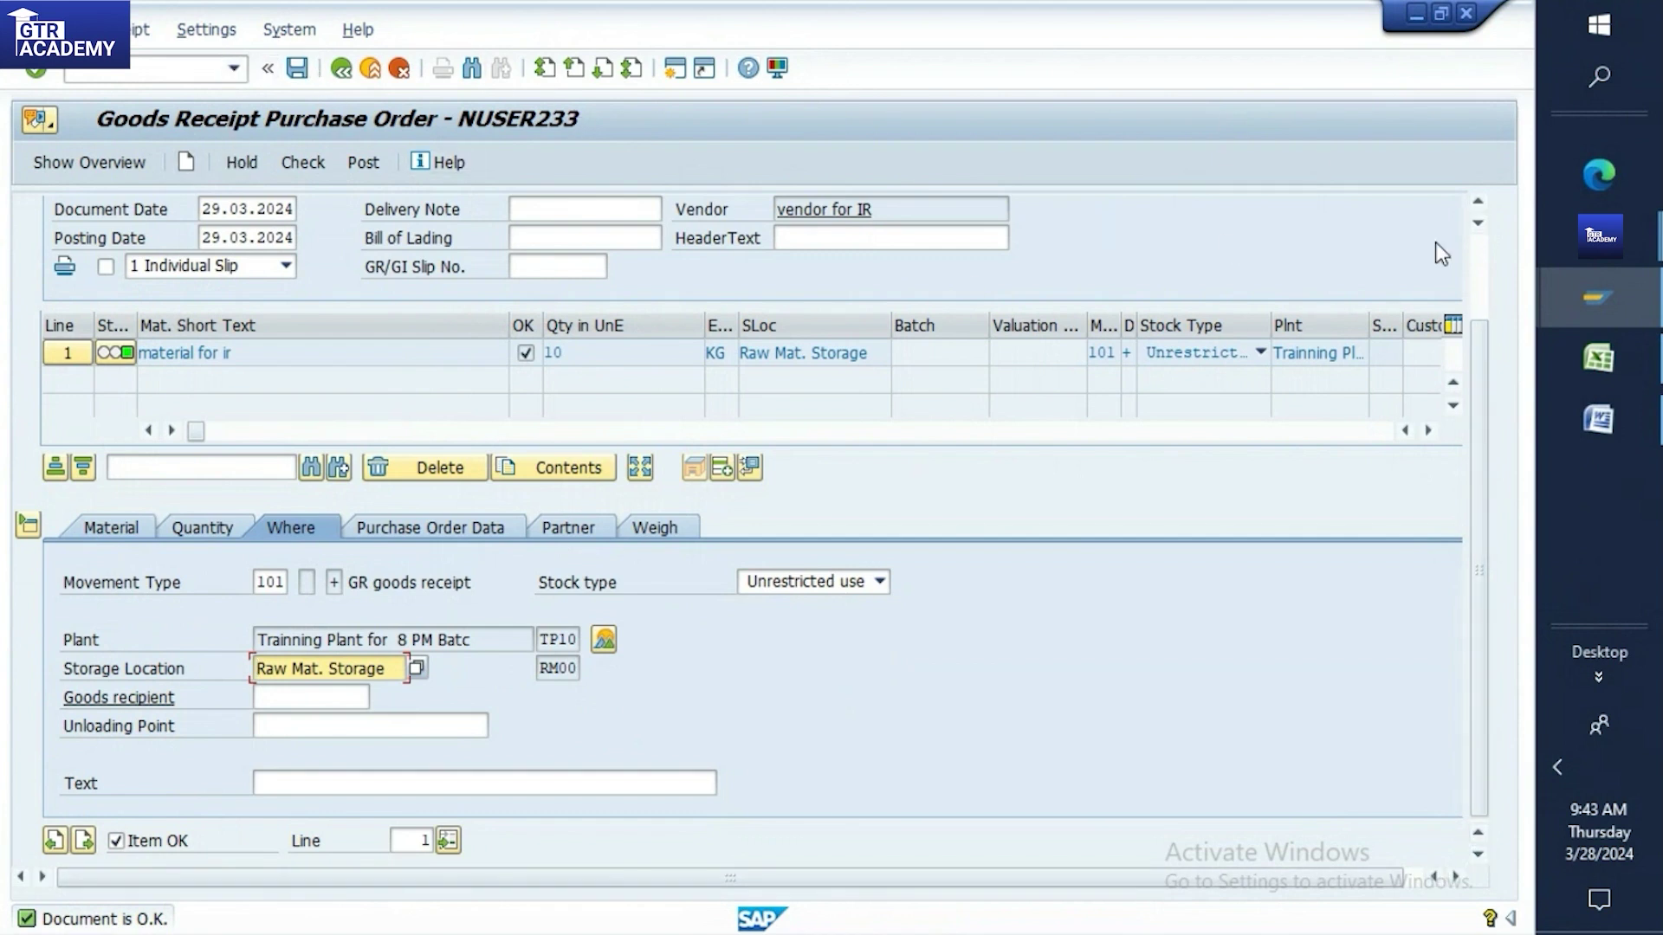
# Open the purchase order display in a separate SAP session with /ome23n
pyautogui.moveTo(1580, 287)
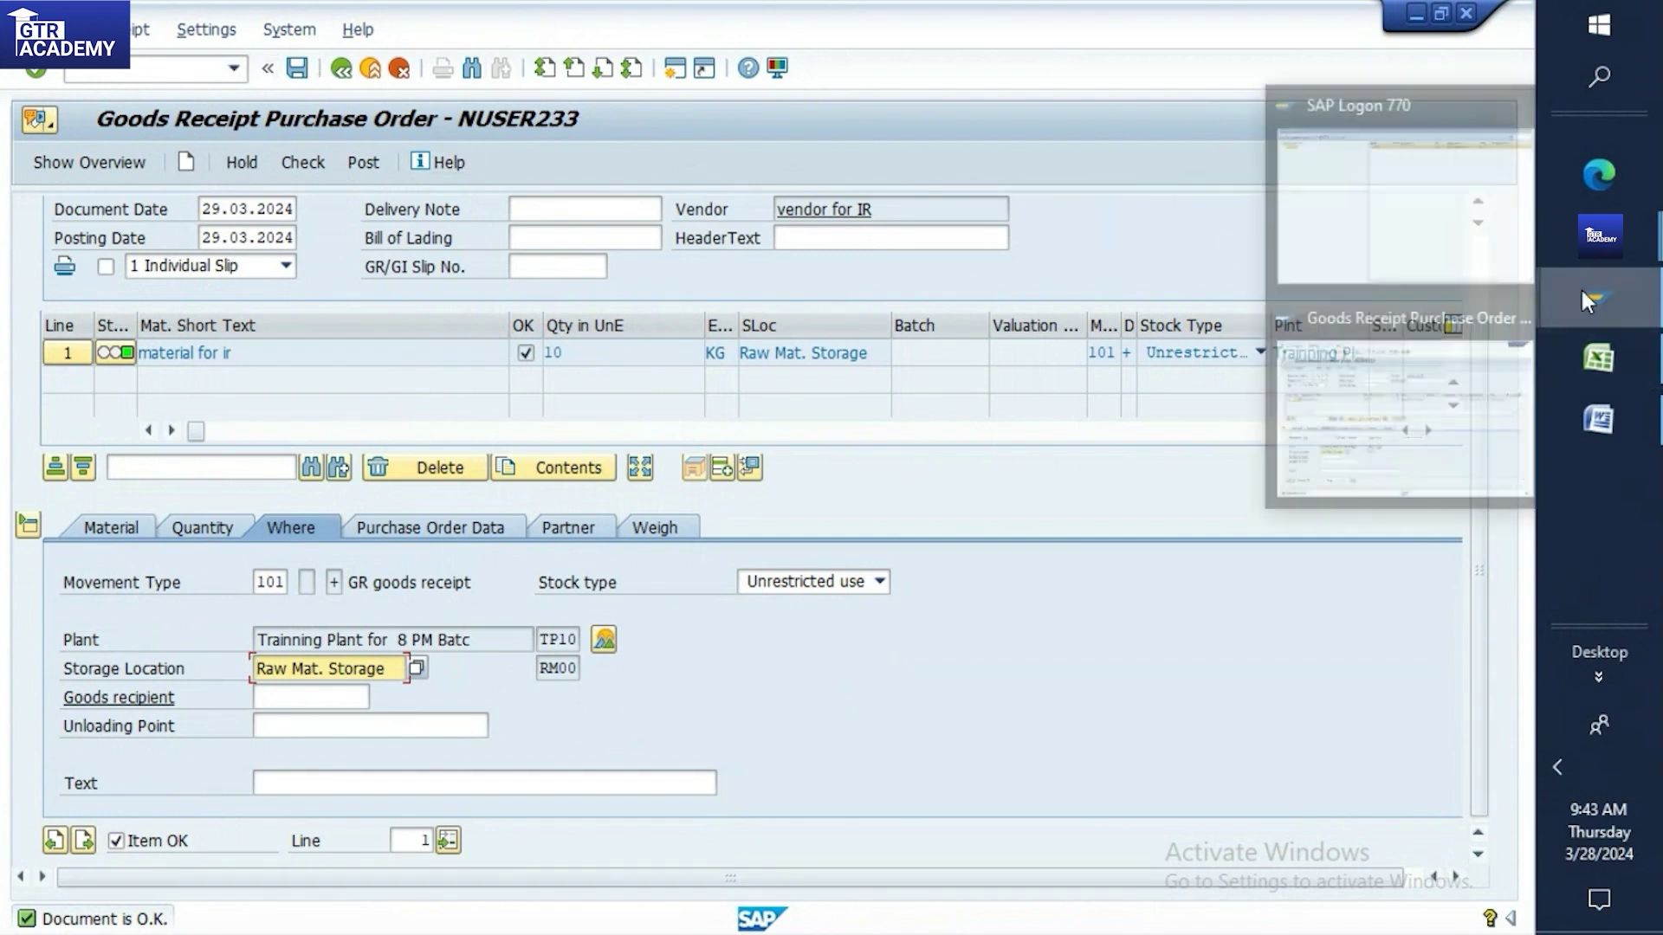
pyautogui.click(1369, 400)
pyautogui.click(171, 68)
pyautogui.write('/nme23n')
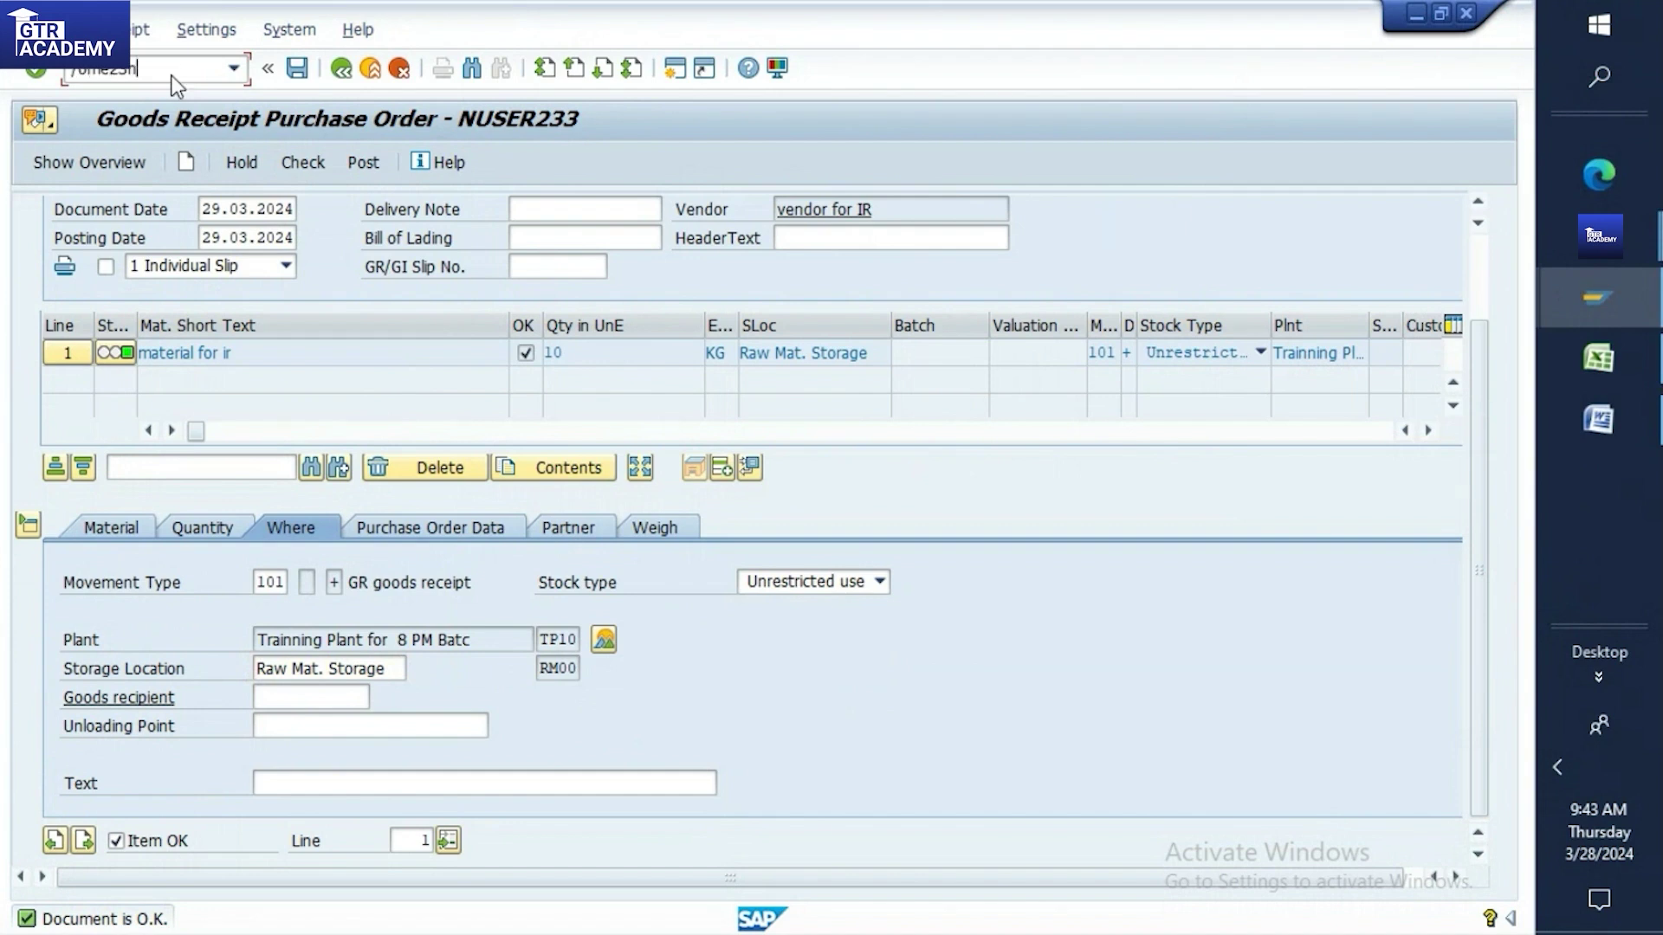
pyautogui.press('Return')
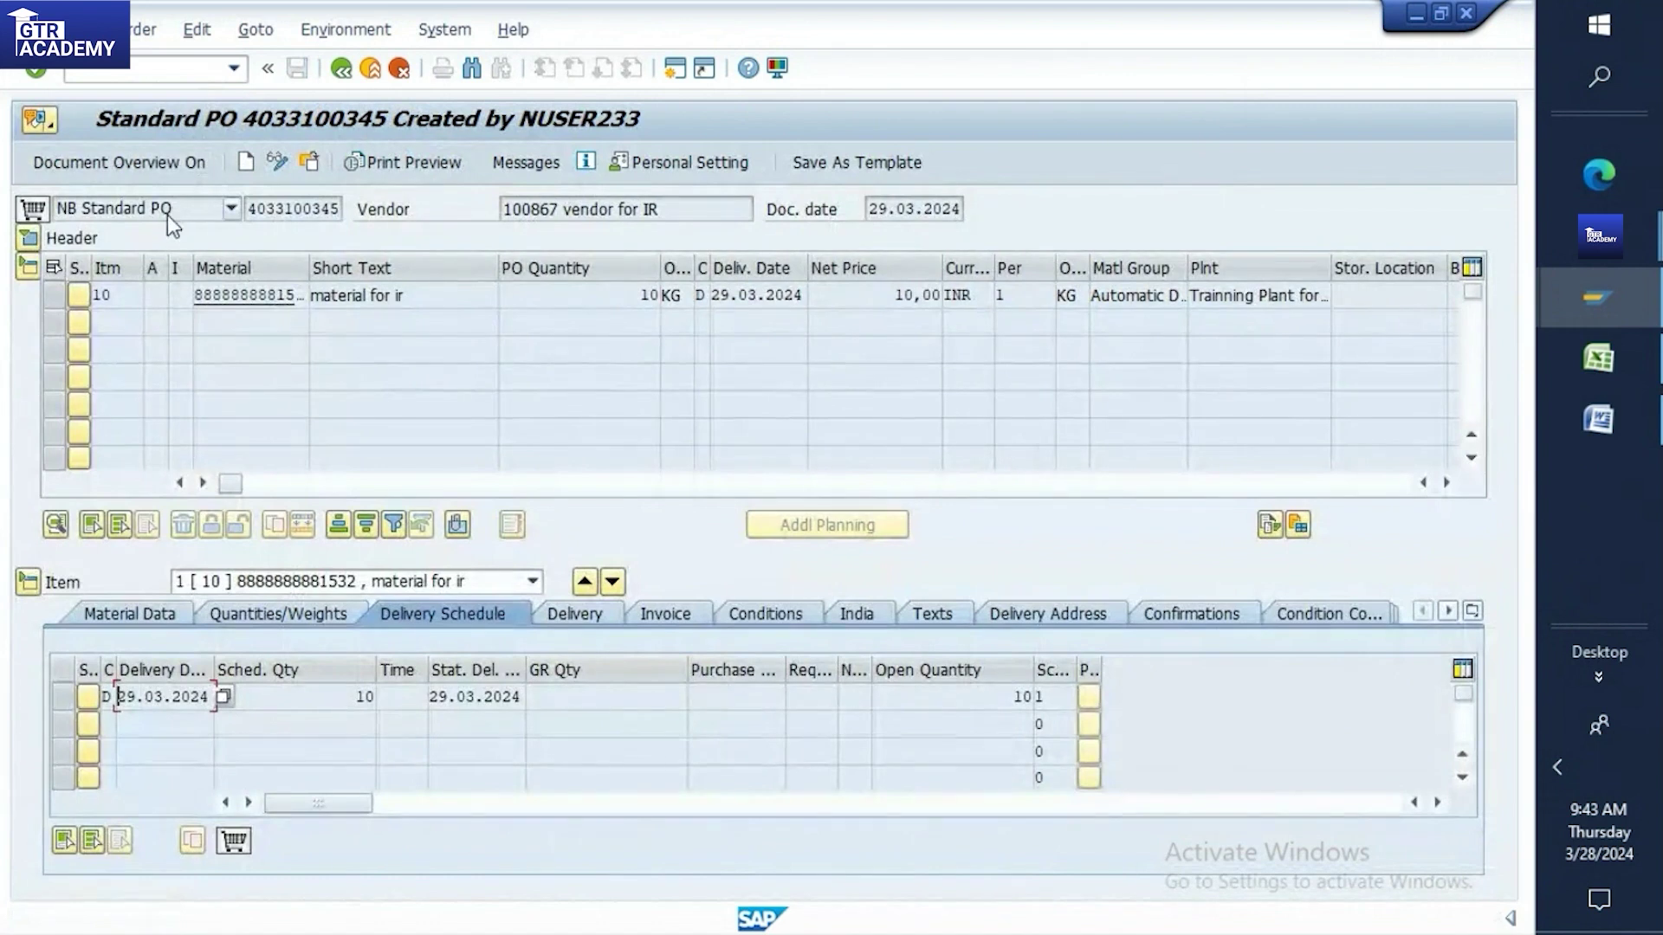
# Compare the purchase order with the Excel log and examine its item details, including quantities, delivery schedule and delivery data
pyautogui.click(1609, 365)
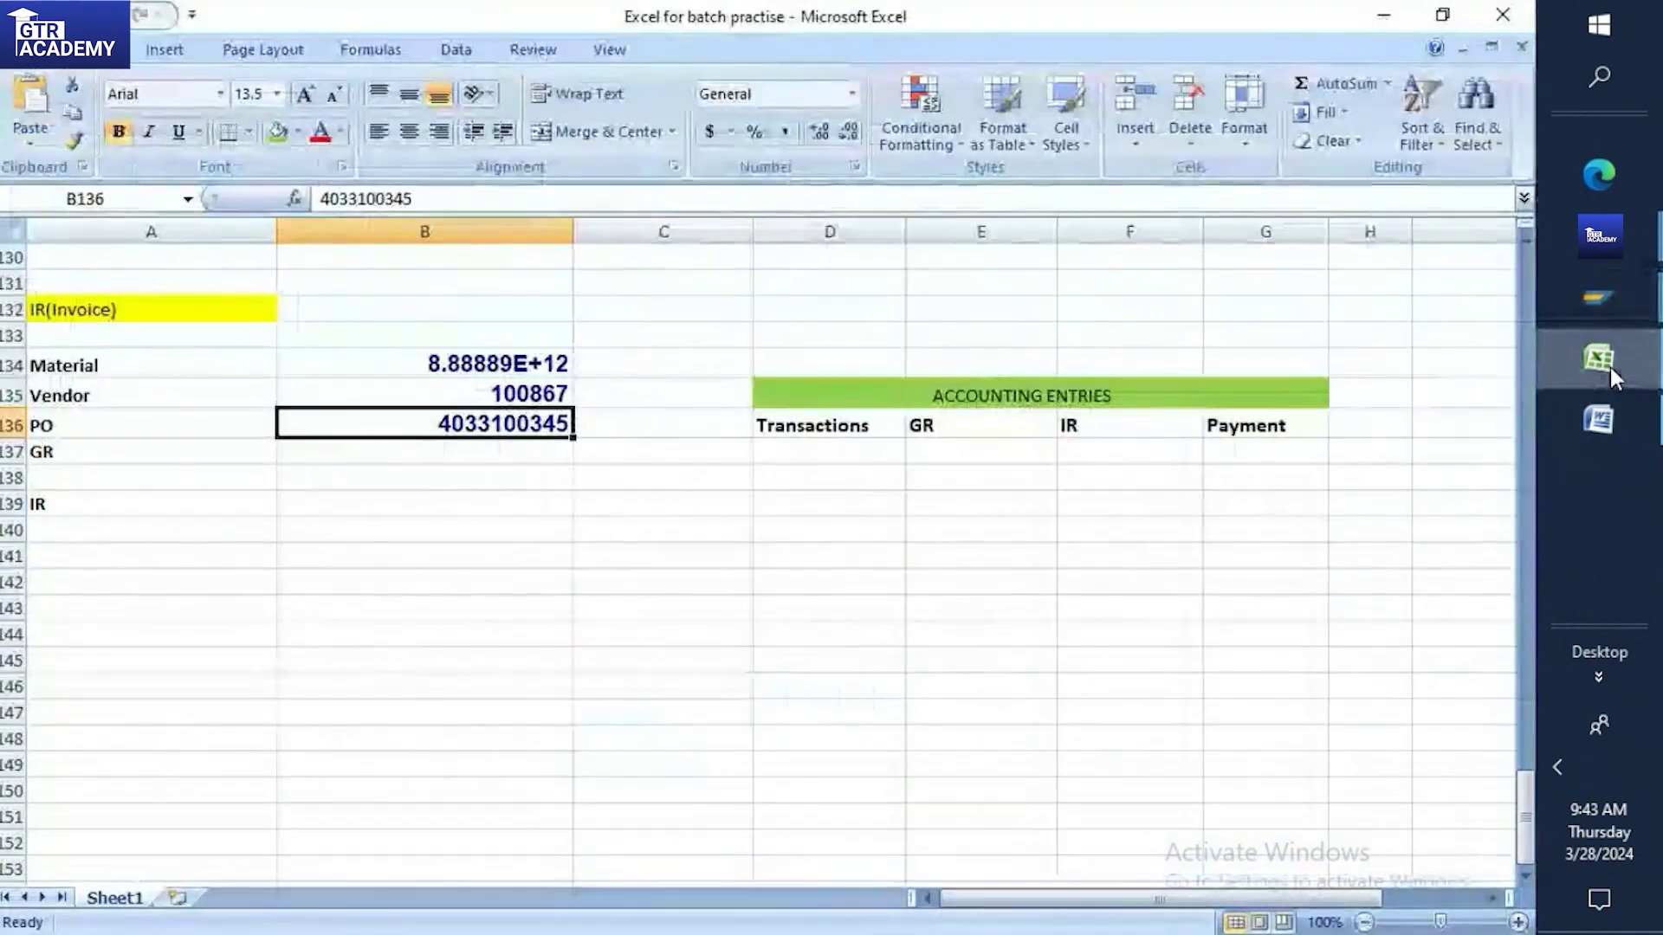
pyautogui.click(1609, 367)
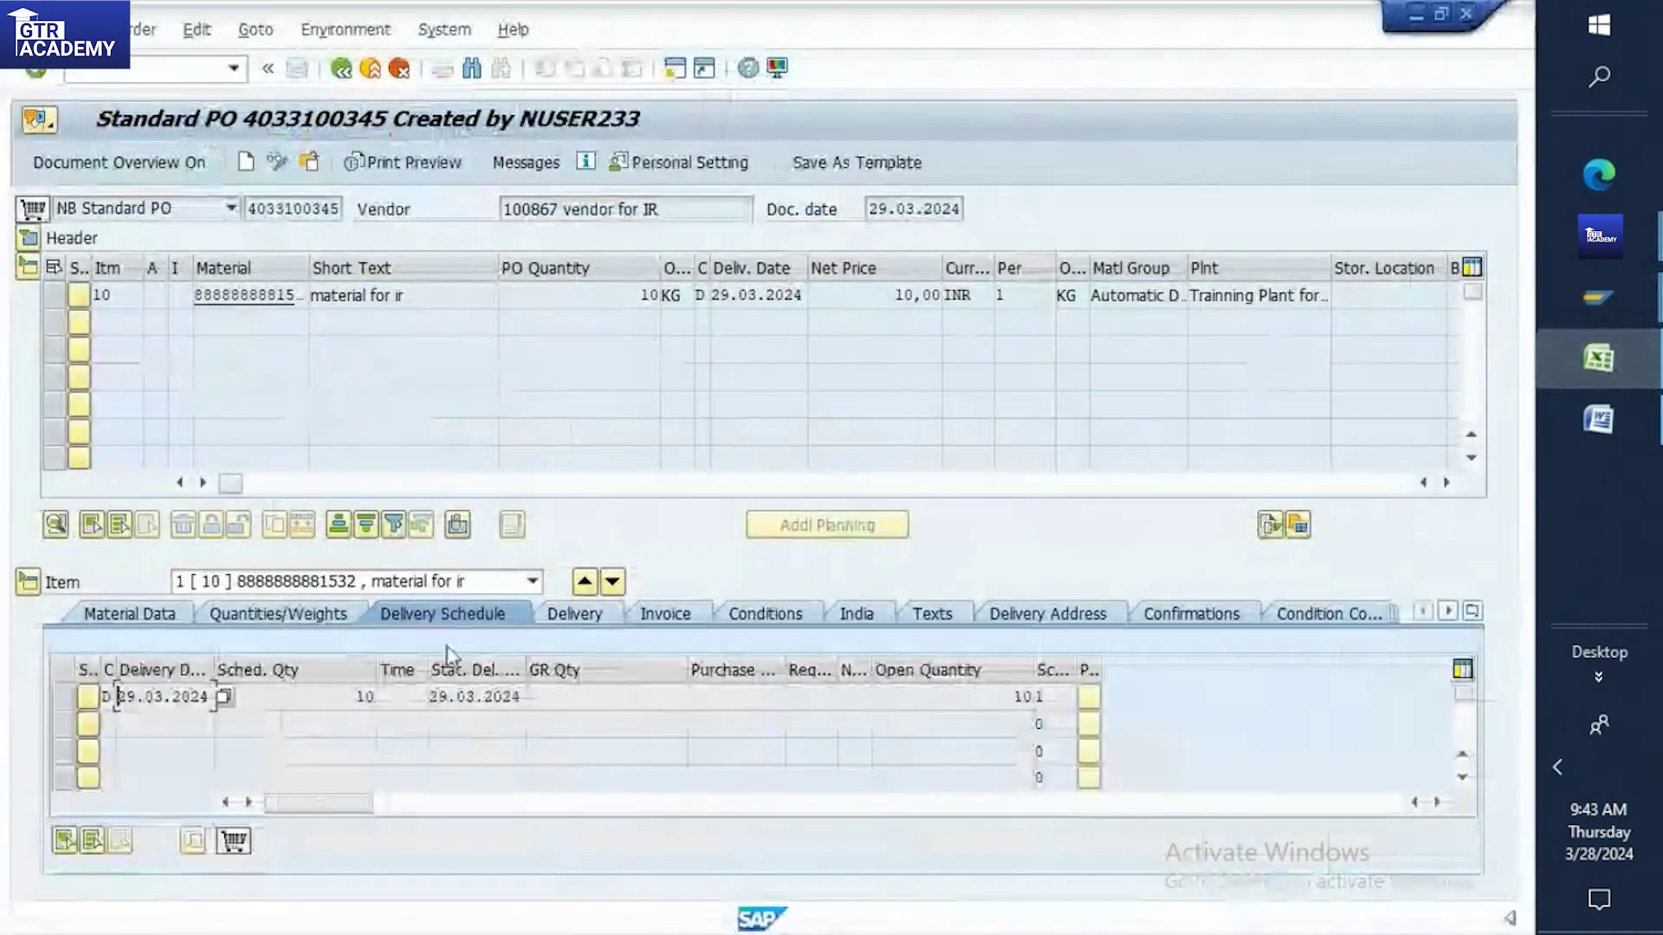
pyautogui.click(147, 622)
pyautogui.click(283, 613)
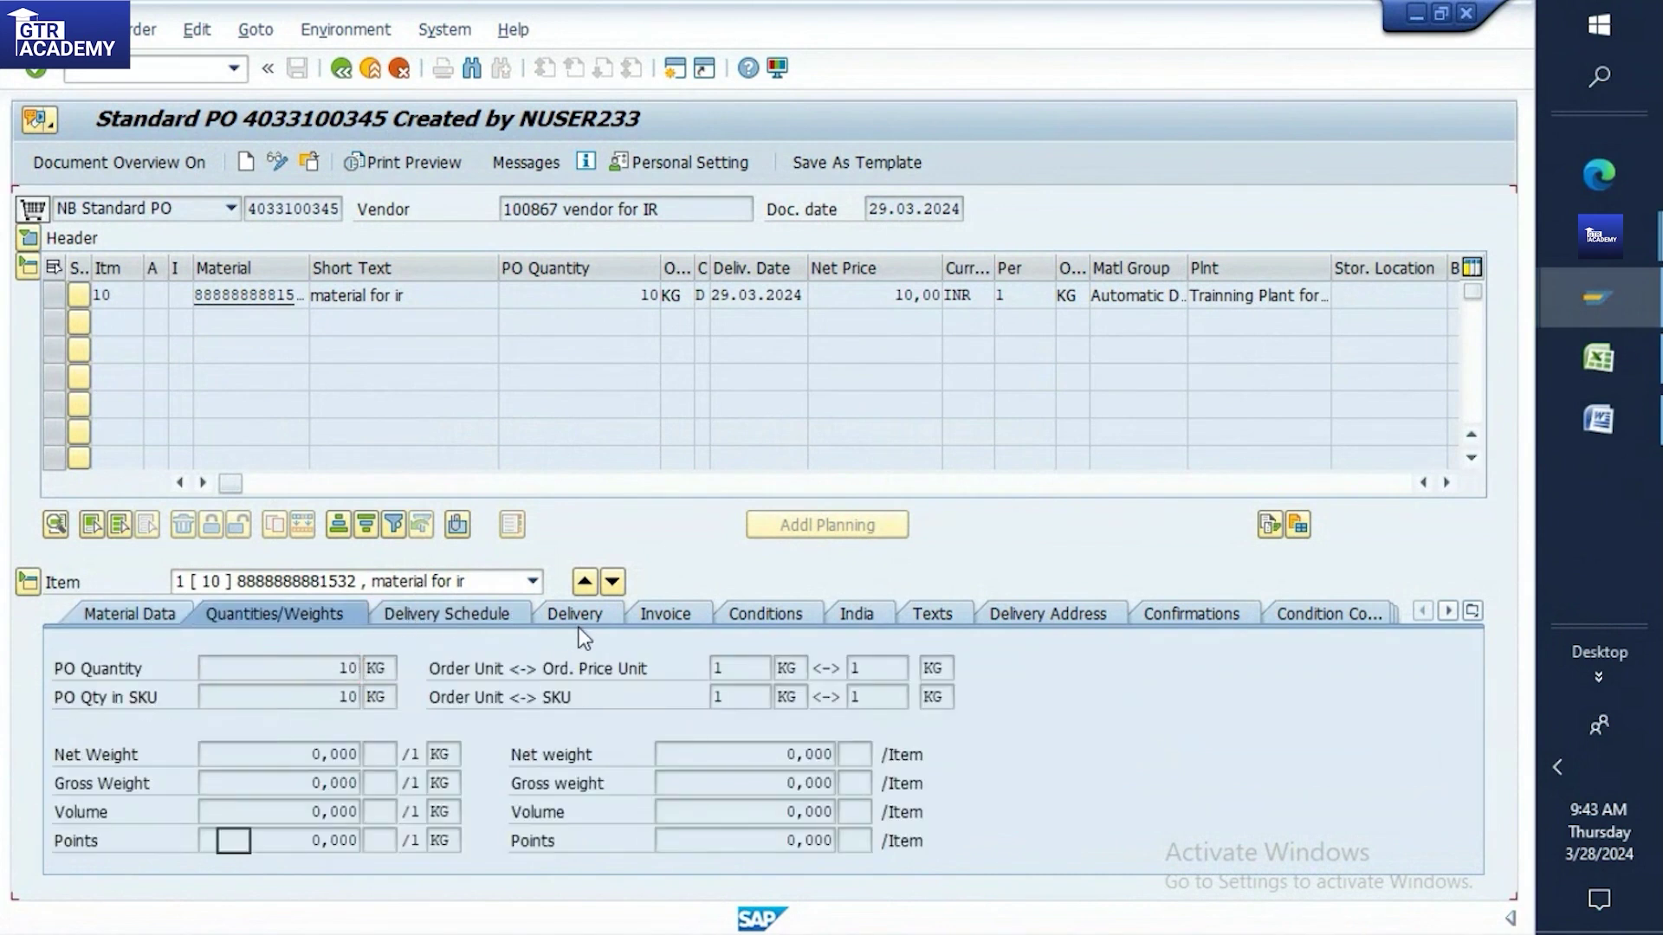
pyautogui.click(419, 617)
pyautogui.click(666, 612)
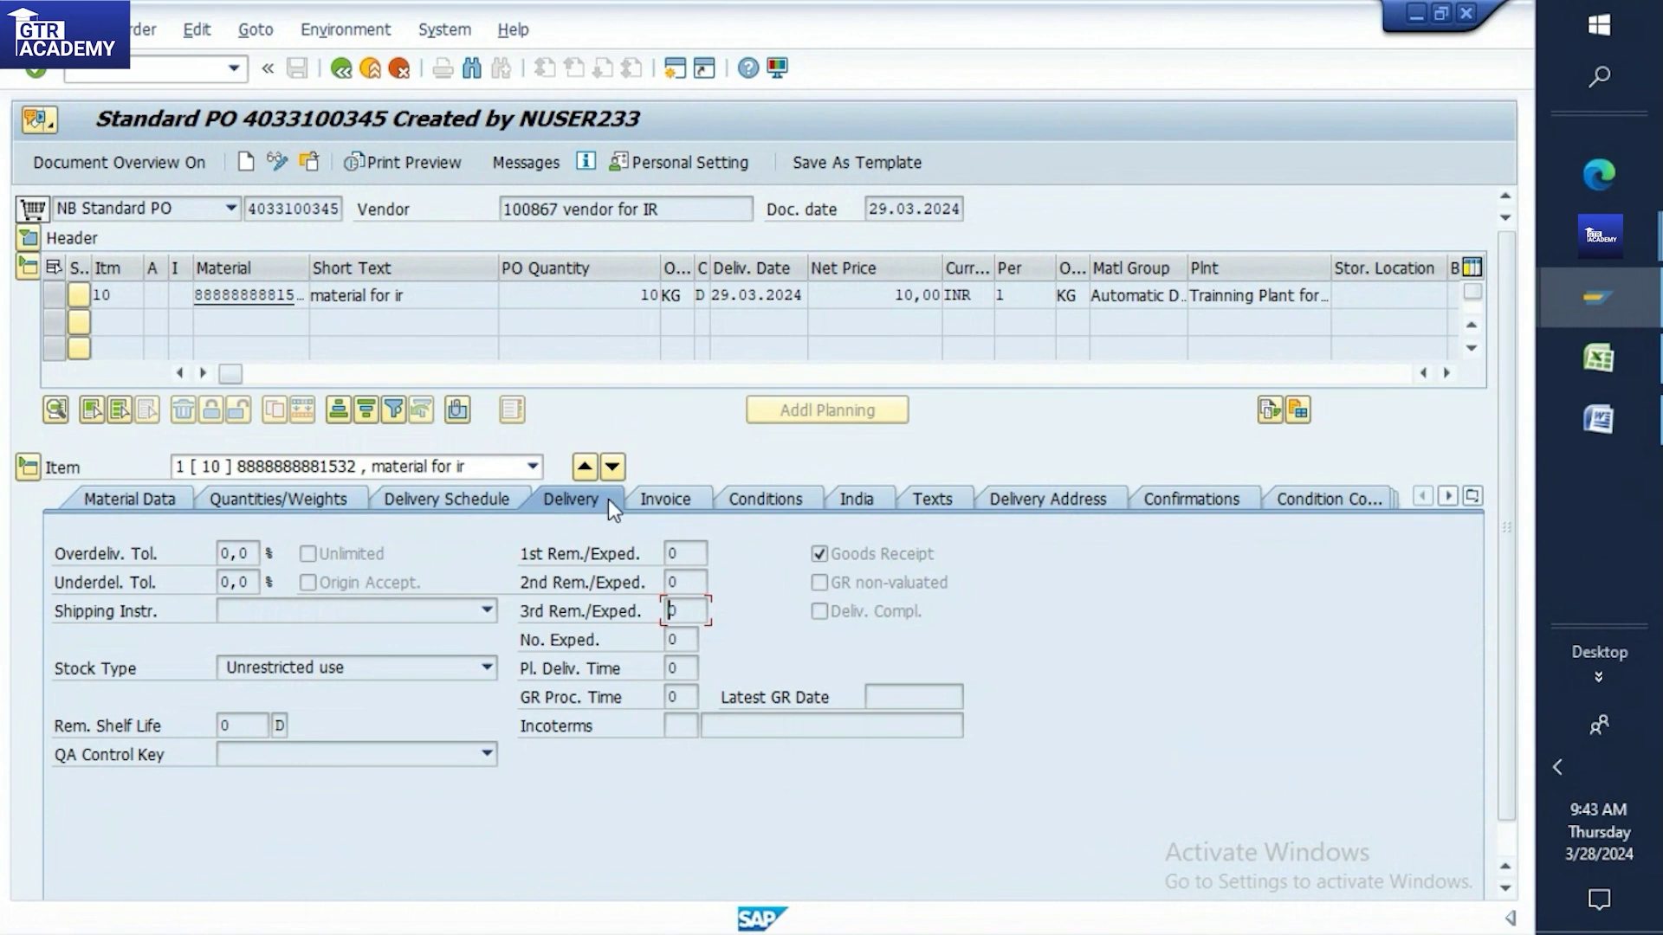
pyautogui.click(1448, 497)
pyautogui.click(1447, 496)
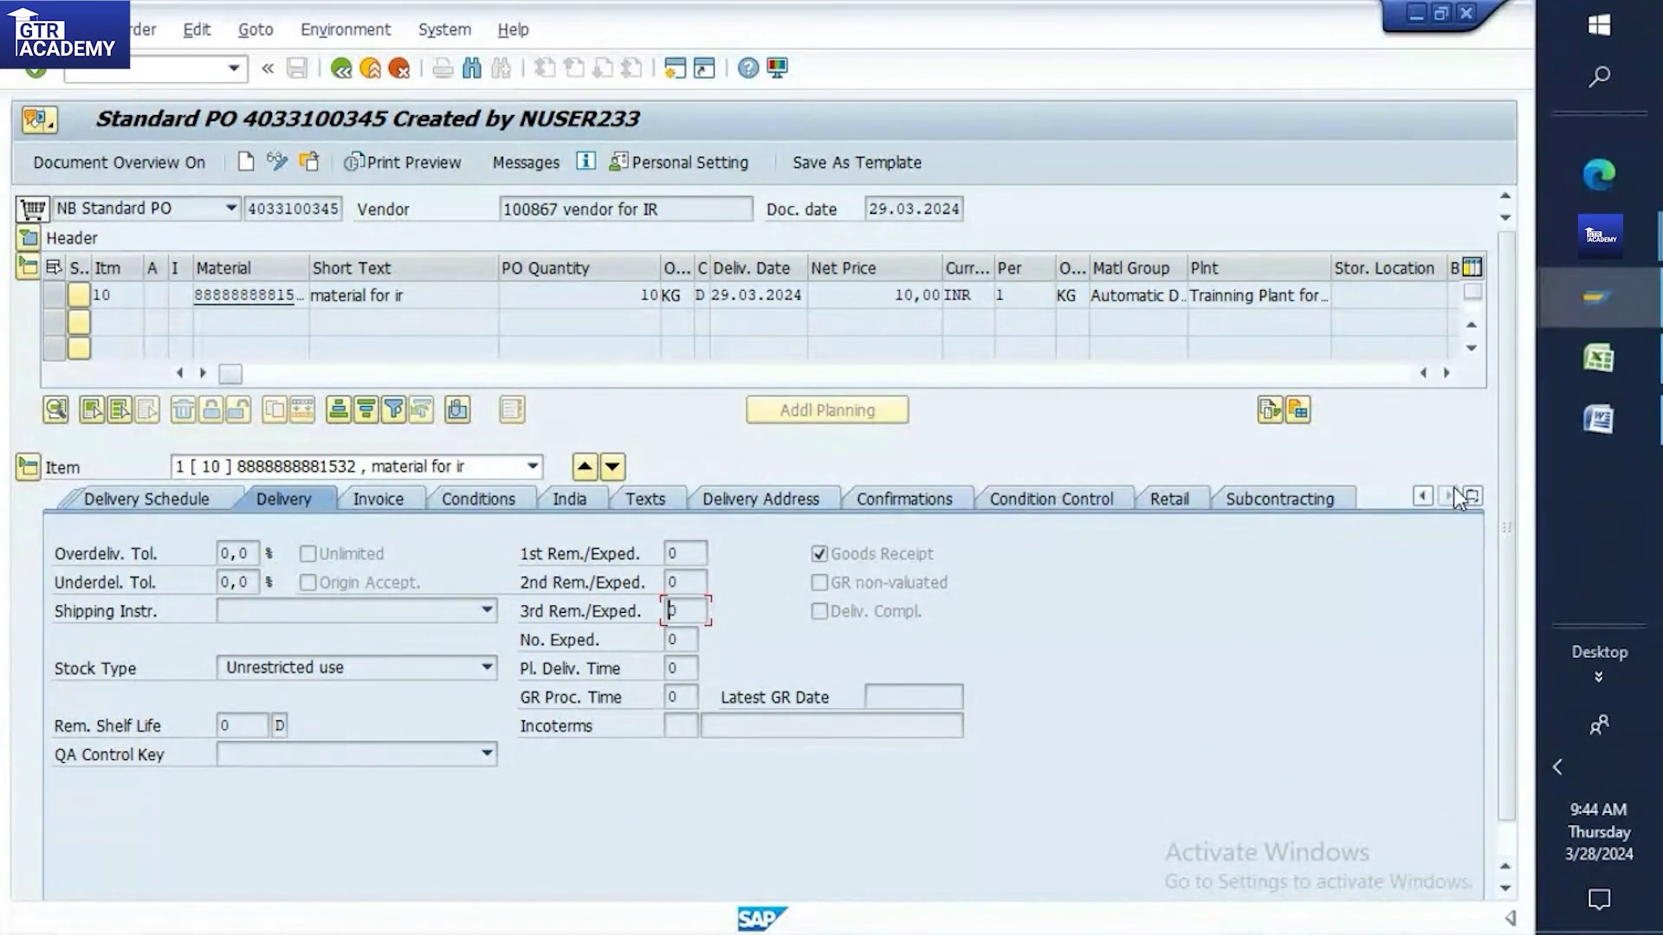
# Return to the goods receipt session and post the goods receipt
pyautogui.moveTo(1588, 284)
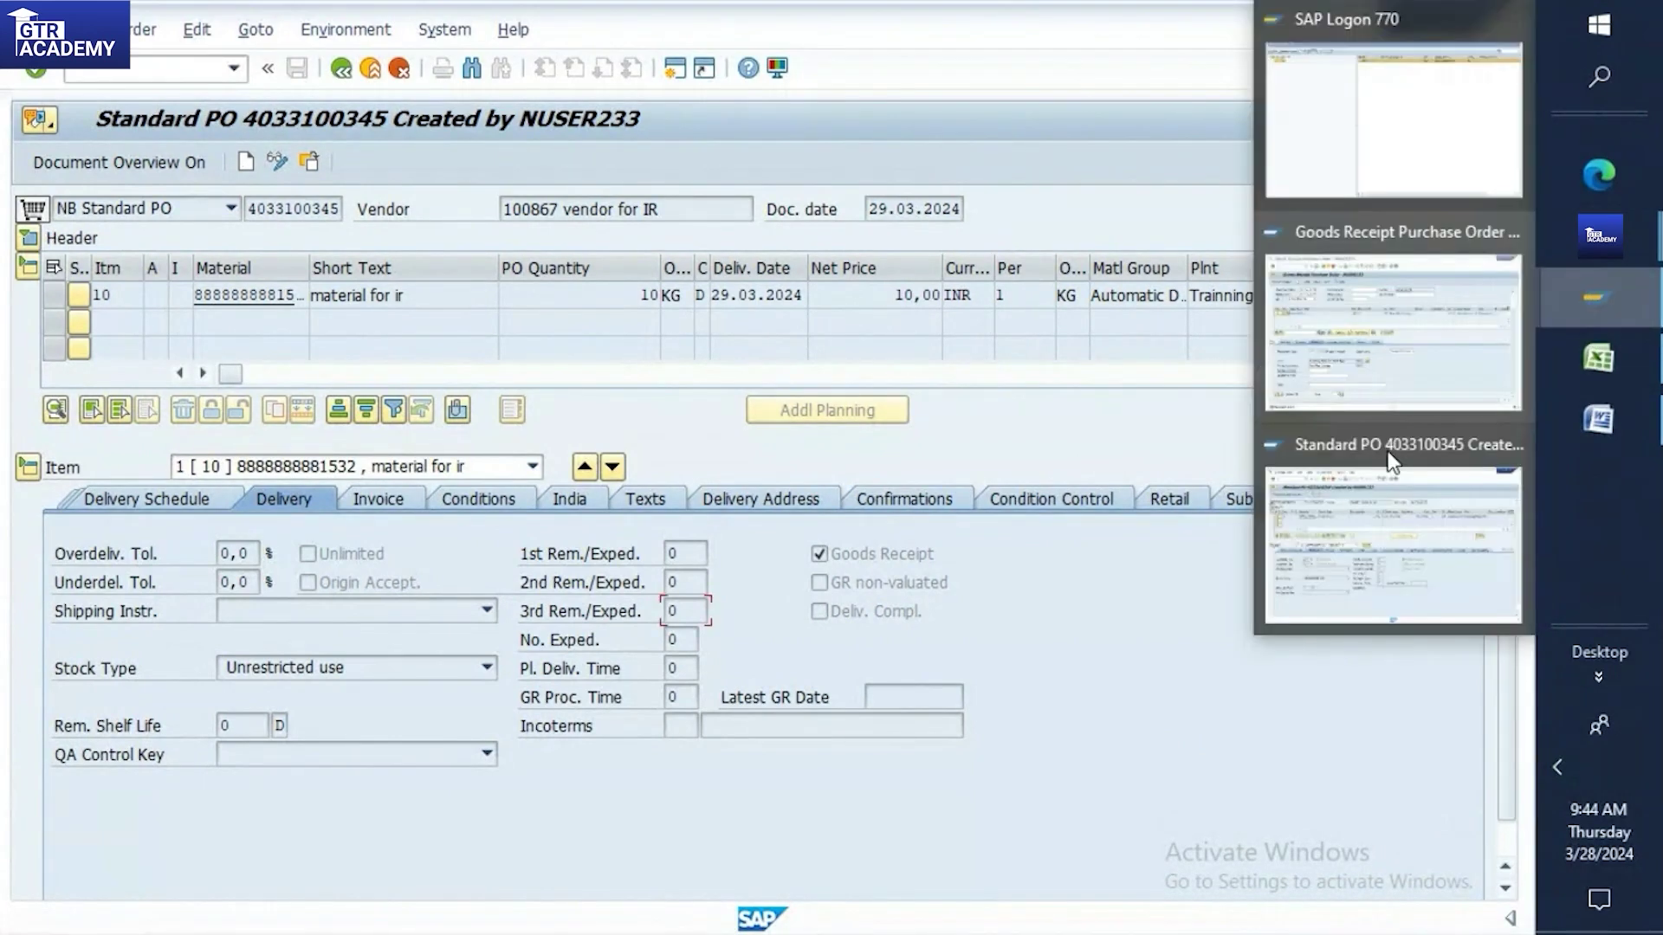
pyautogui.click(1424, 334)
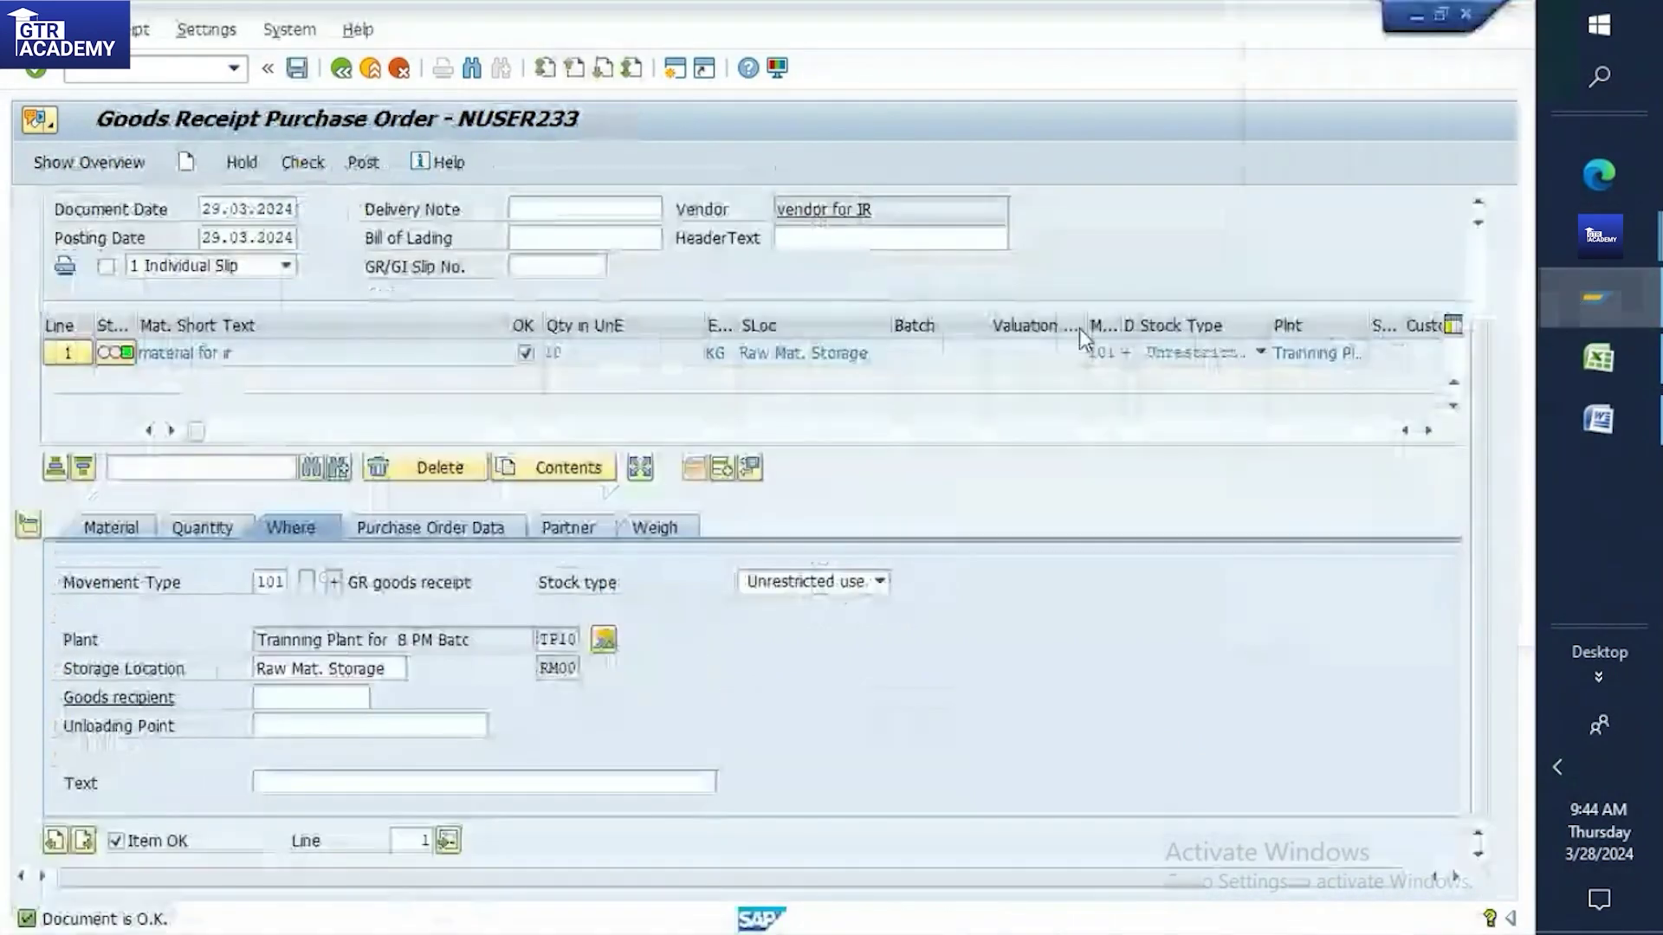
pyautogui.click(304, 71)
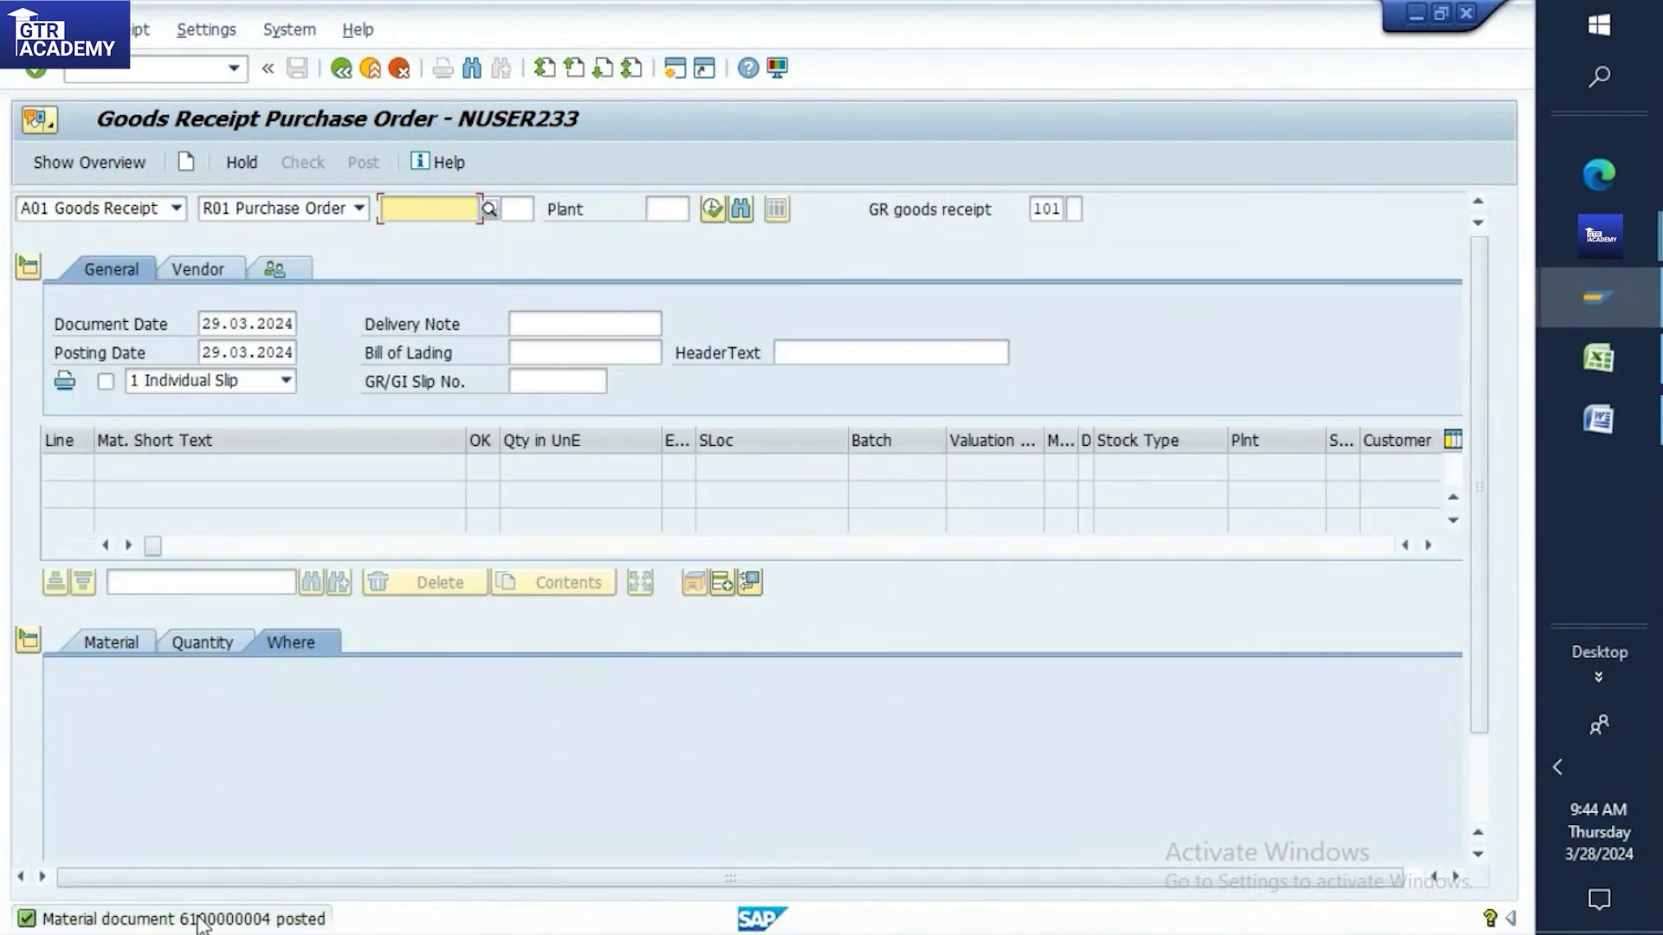
# Copy the posted material document number from SAP into the GR row of the Excel log, cell B137
pyautogui.click(197, 918)
pyautogui.doubleClick(198, 917)
pyautogui.moveTo(210, 174); pyautogui.dragTo(319, 180)
pyautogui.hotkey('ctrl', 'c')
pyautogui.click(1644, 372)
pyautogui.click(371, 454)
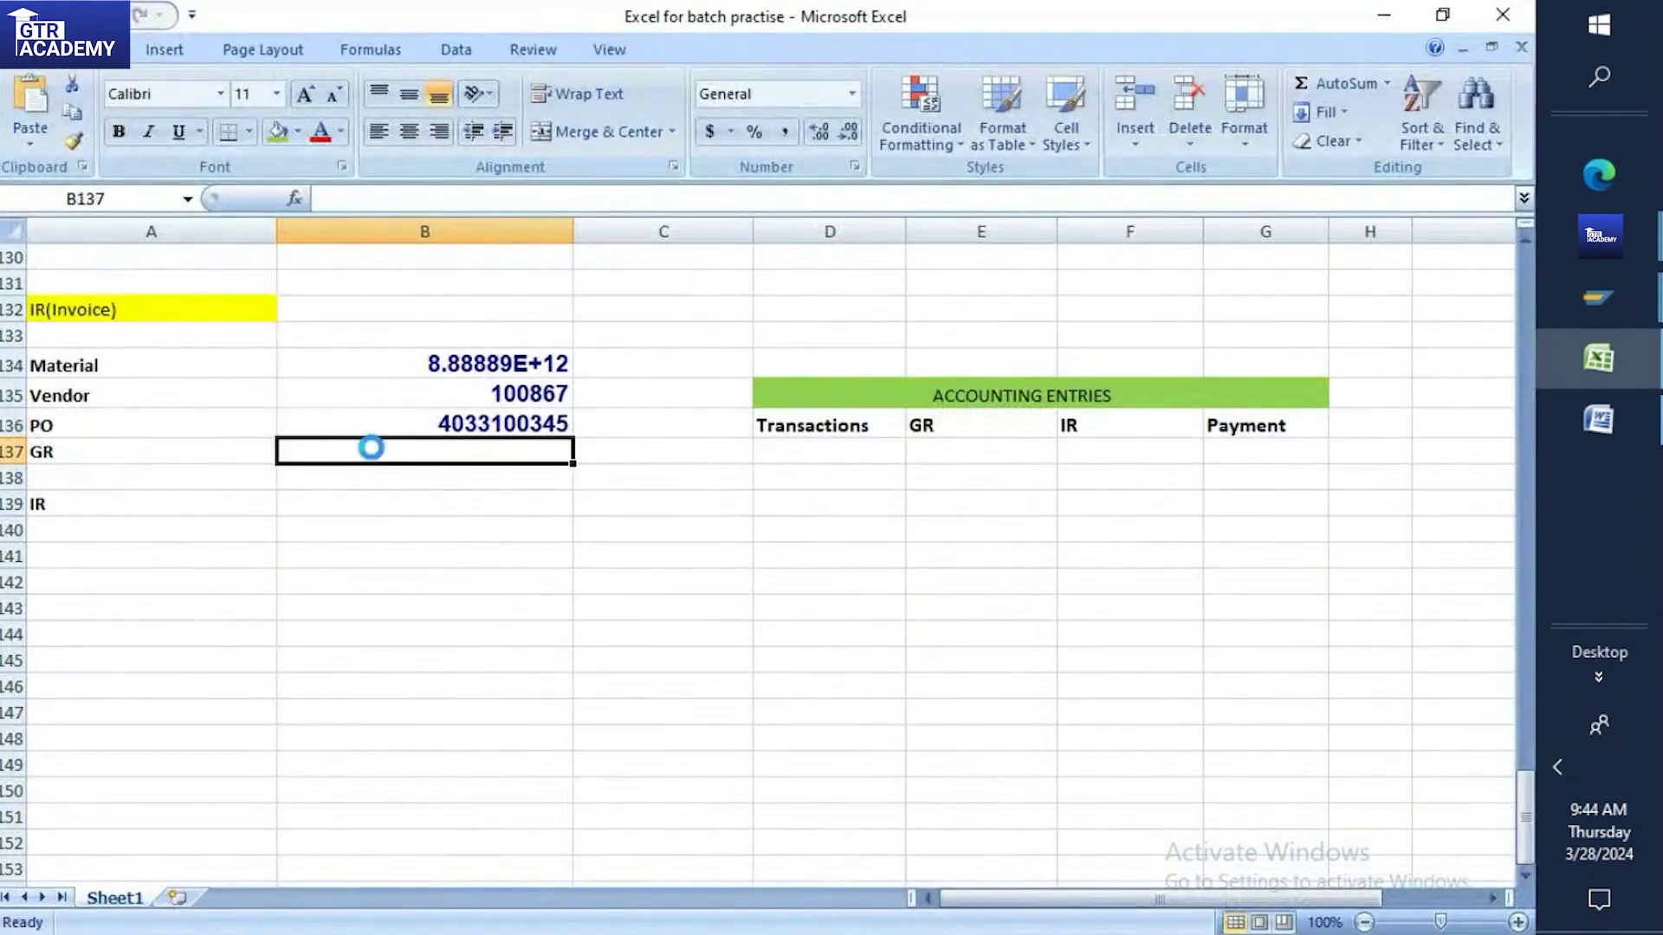
pyautogui.hotkey('ctrl', 'v')
# Return to the purchase order session, exit the order with /n and reopen it through me23n
pyautogui.moveTo(1583, 293)
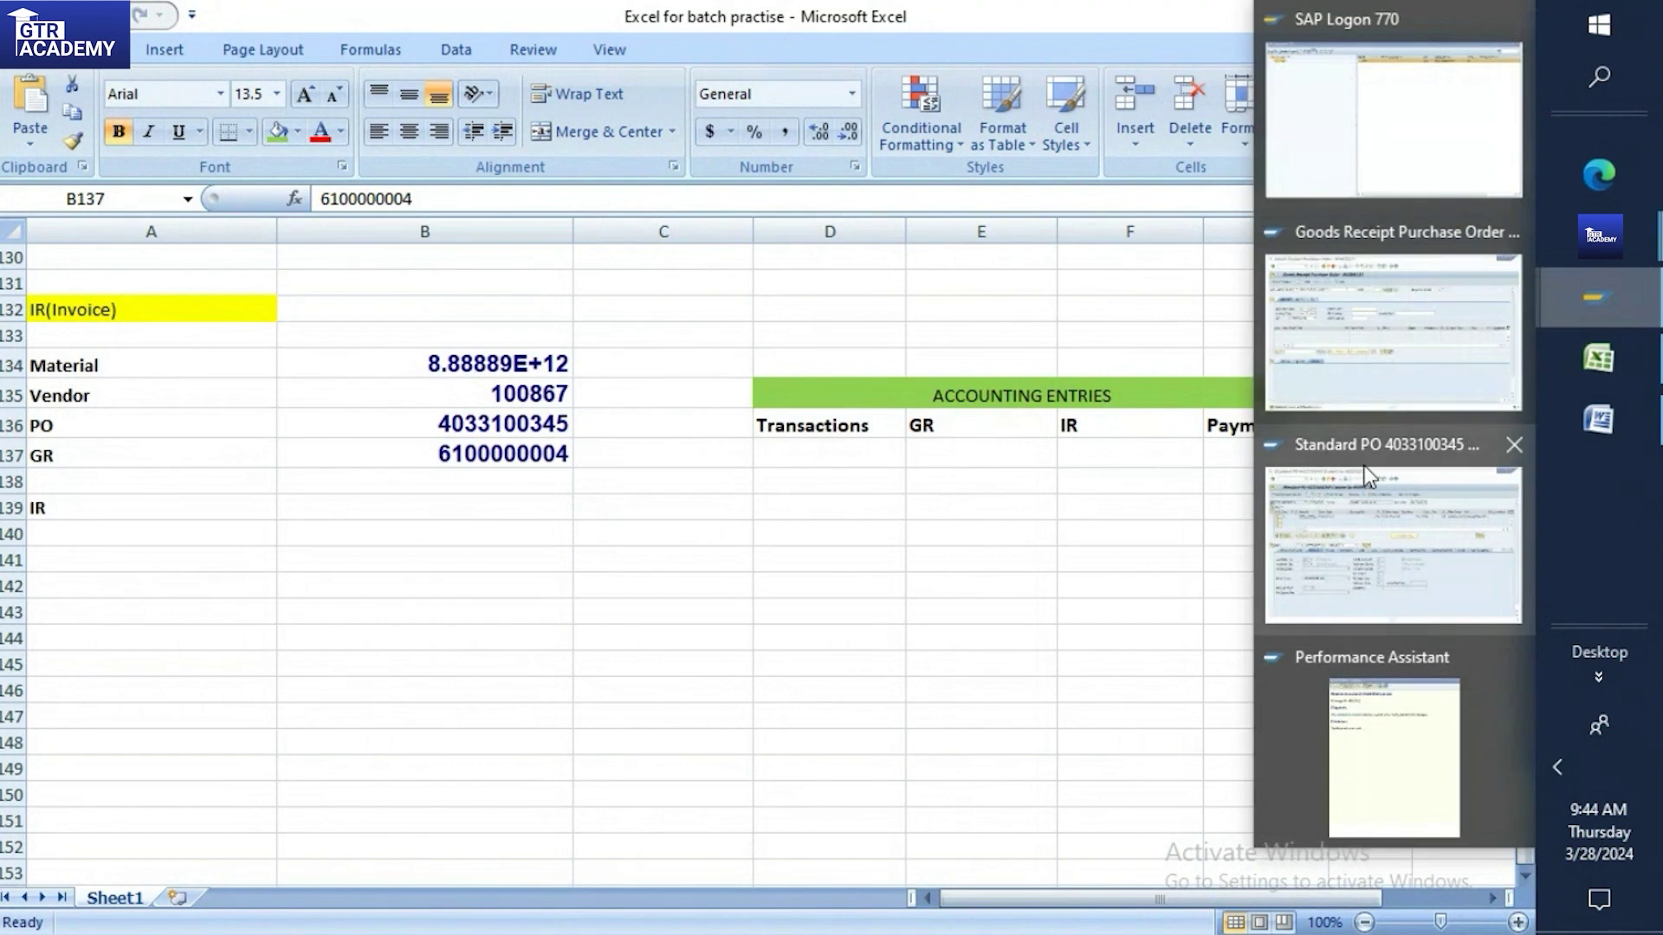
pyautogui.moveTo(1433, 552)
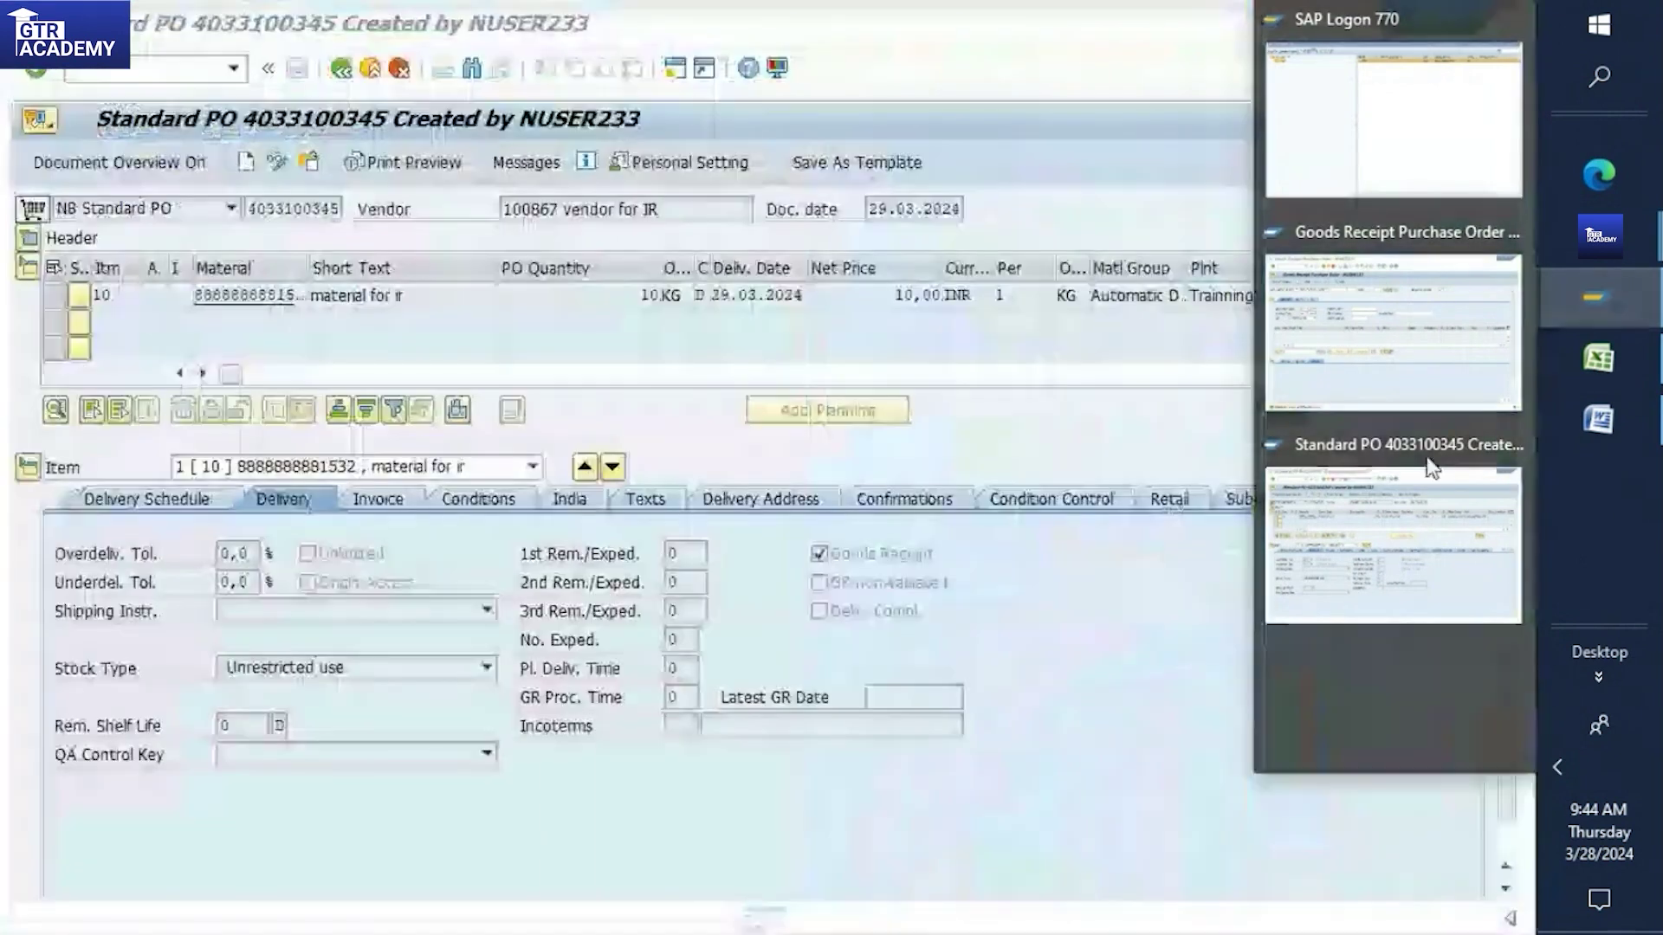
pyautogui.click(1304, 329)
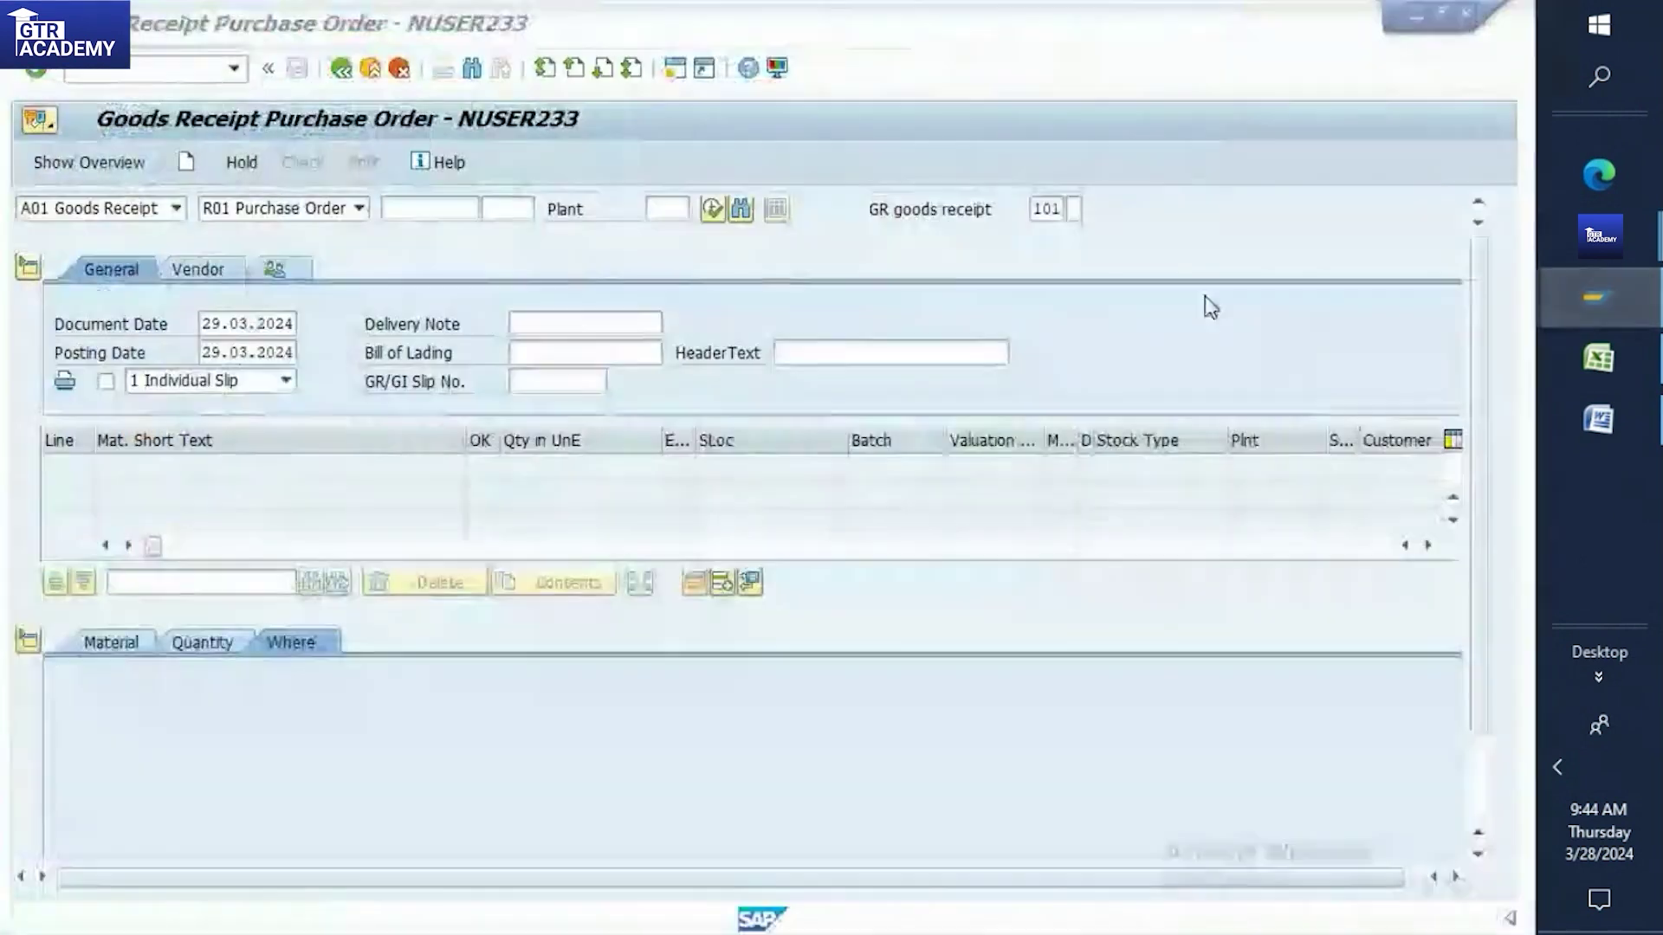
pyautogui.moveTo(1597, 294)
pyautogui.click(1396, 542)
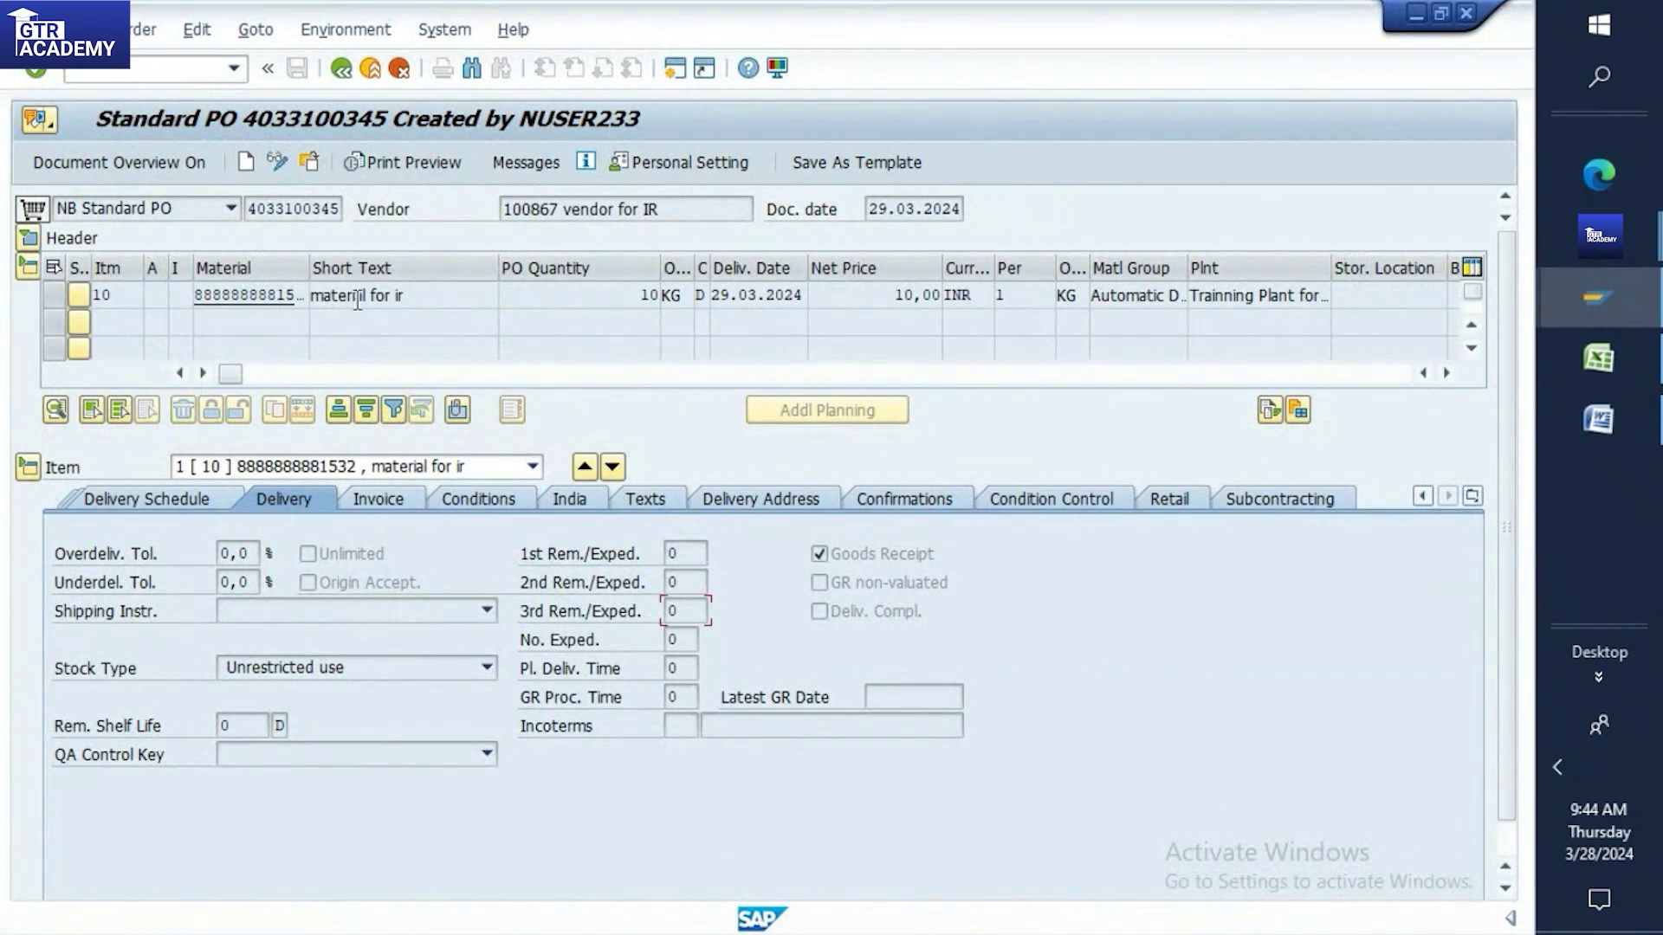
pyautogui.click(196, 67)
pyautogui.write('/n')
pyautogui.press('Return')
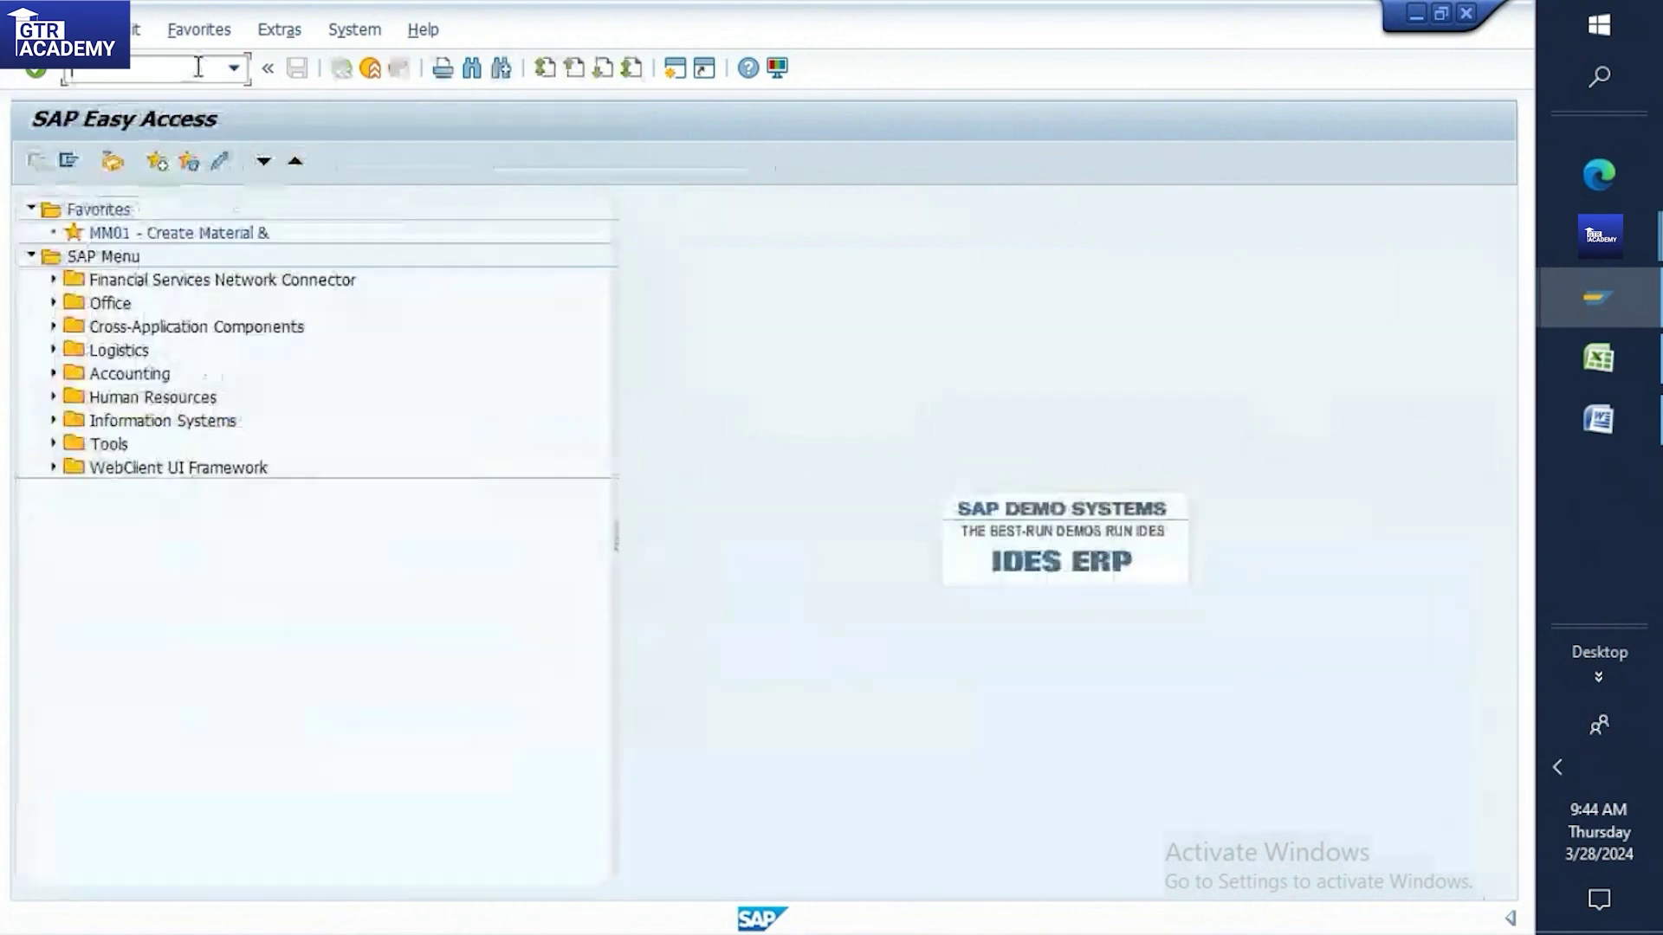
pyautogui.write('me23')
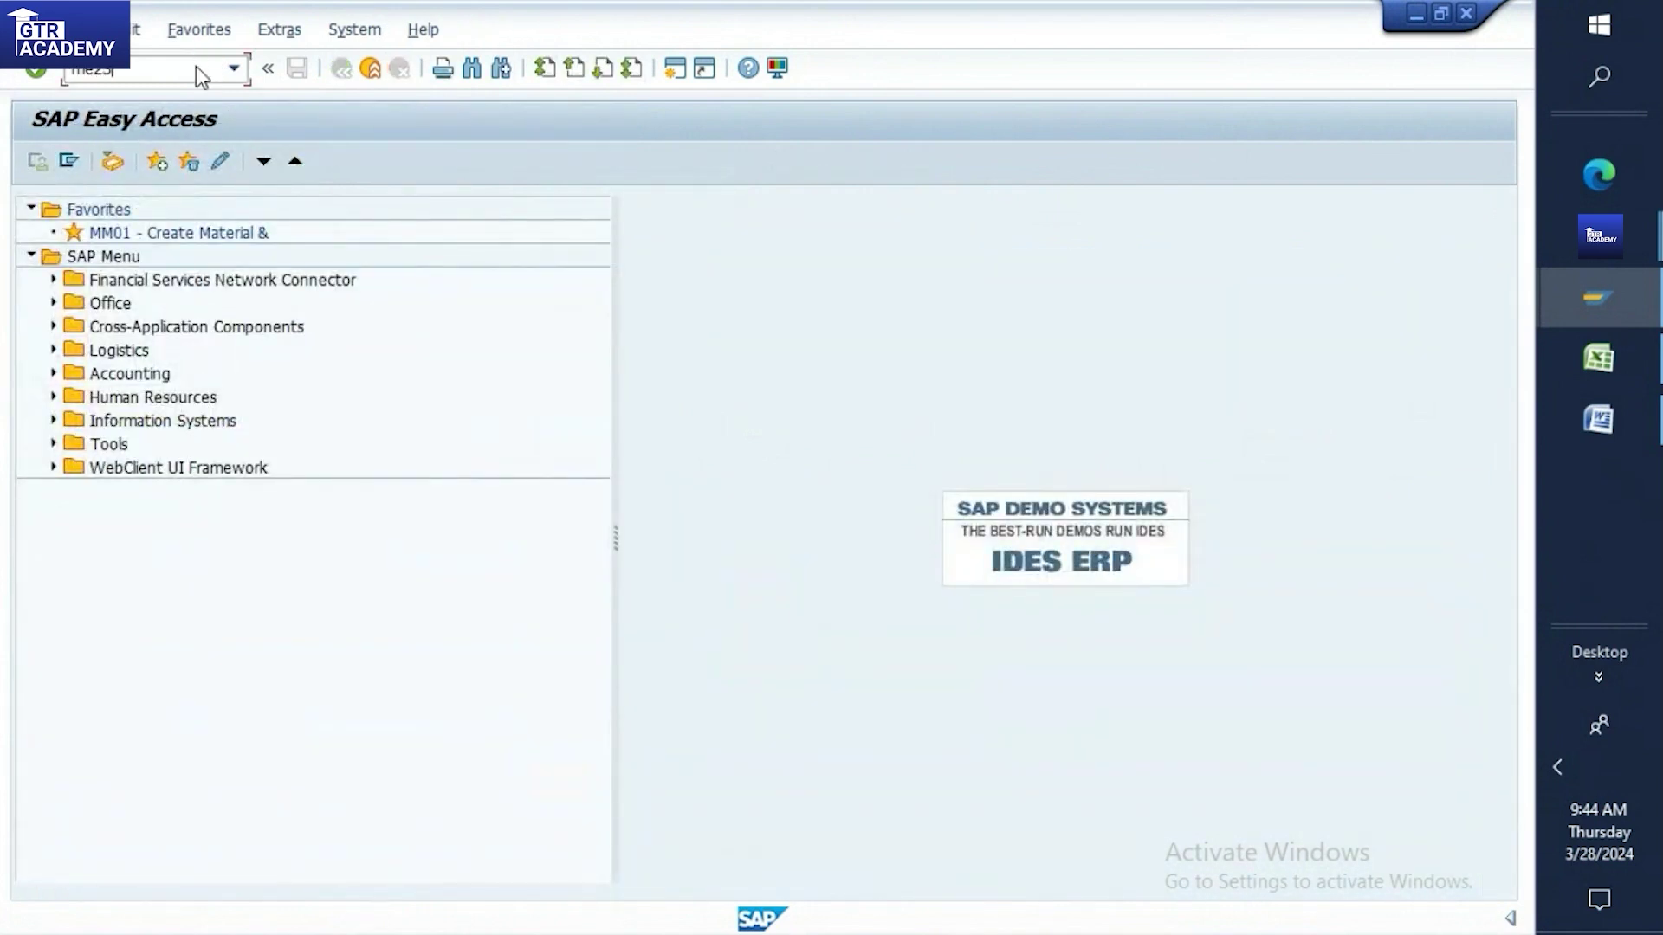
pyautogui.write('n')
pyautogui.press('Return')
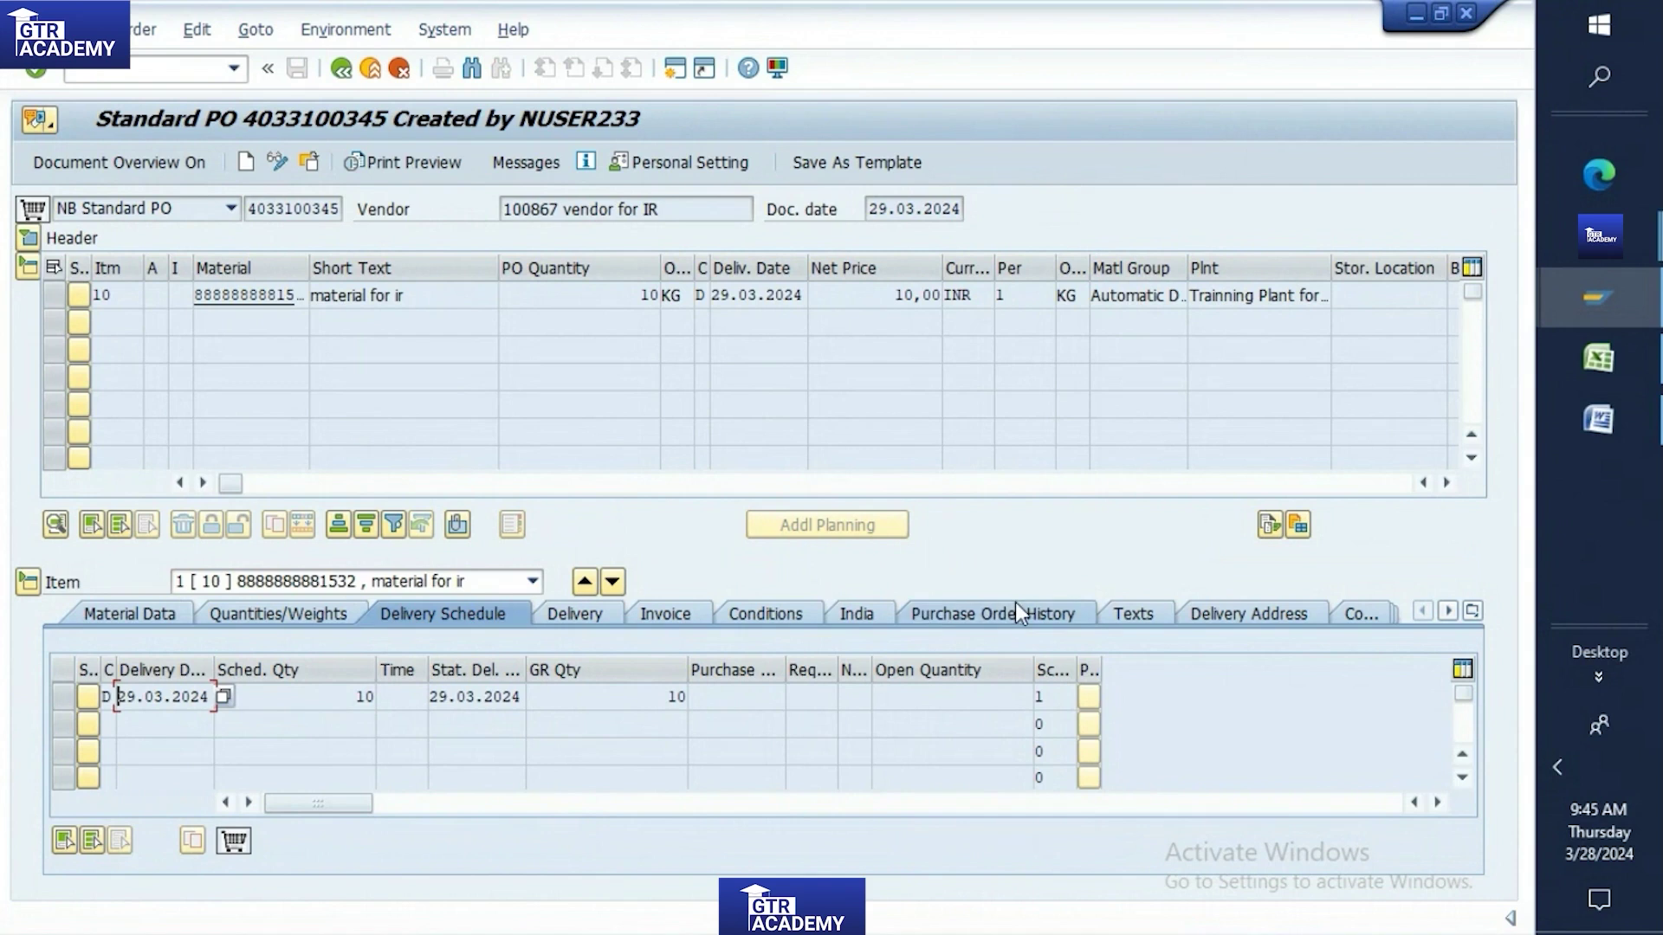
# Examine the item's Purchase Order History, including the amount and reference columns of the goods receipt entry
pyautogui.click(970, 616)
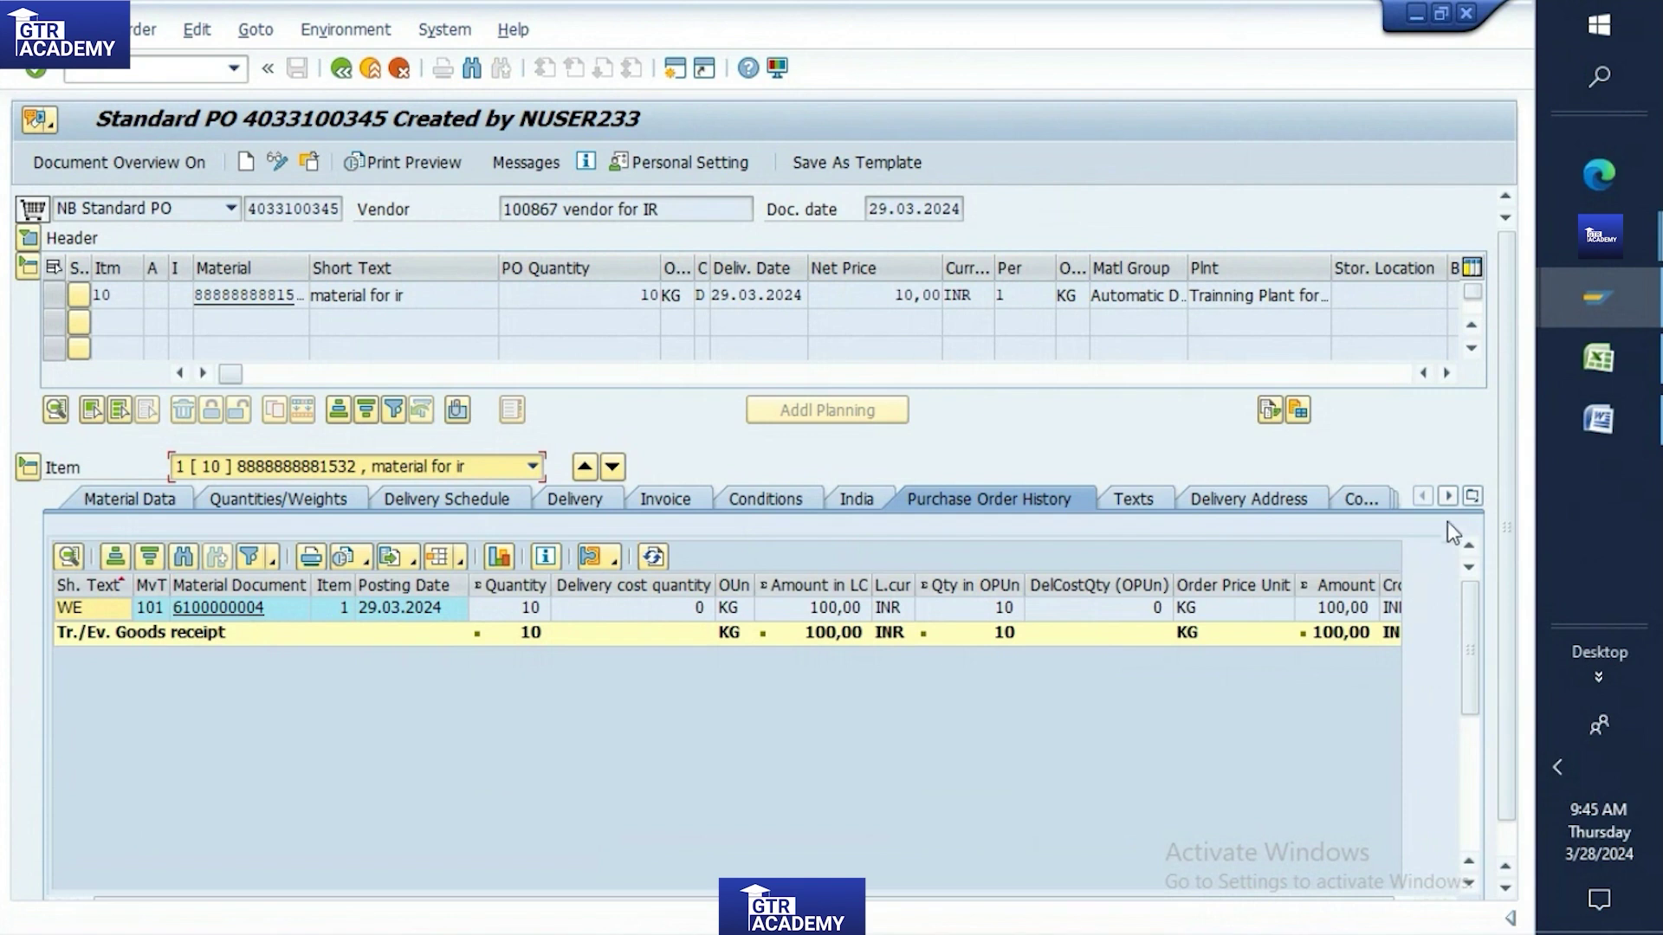
pyautogui.click(1448, 497)
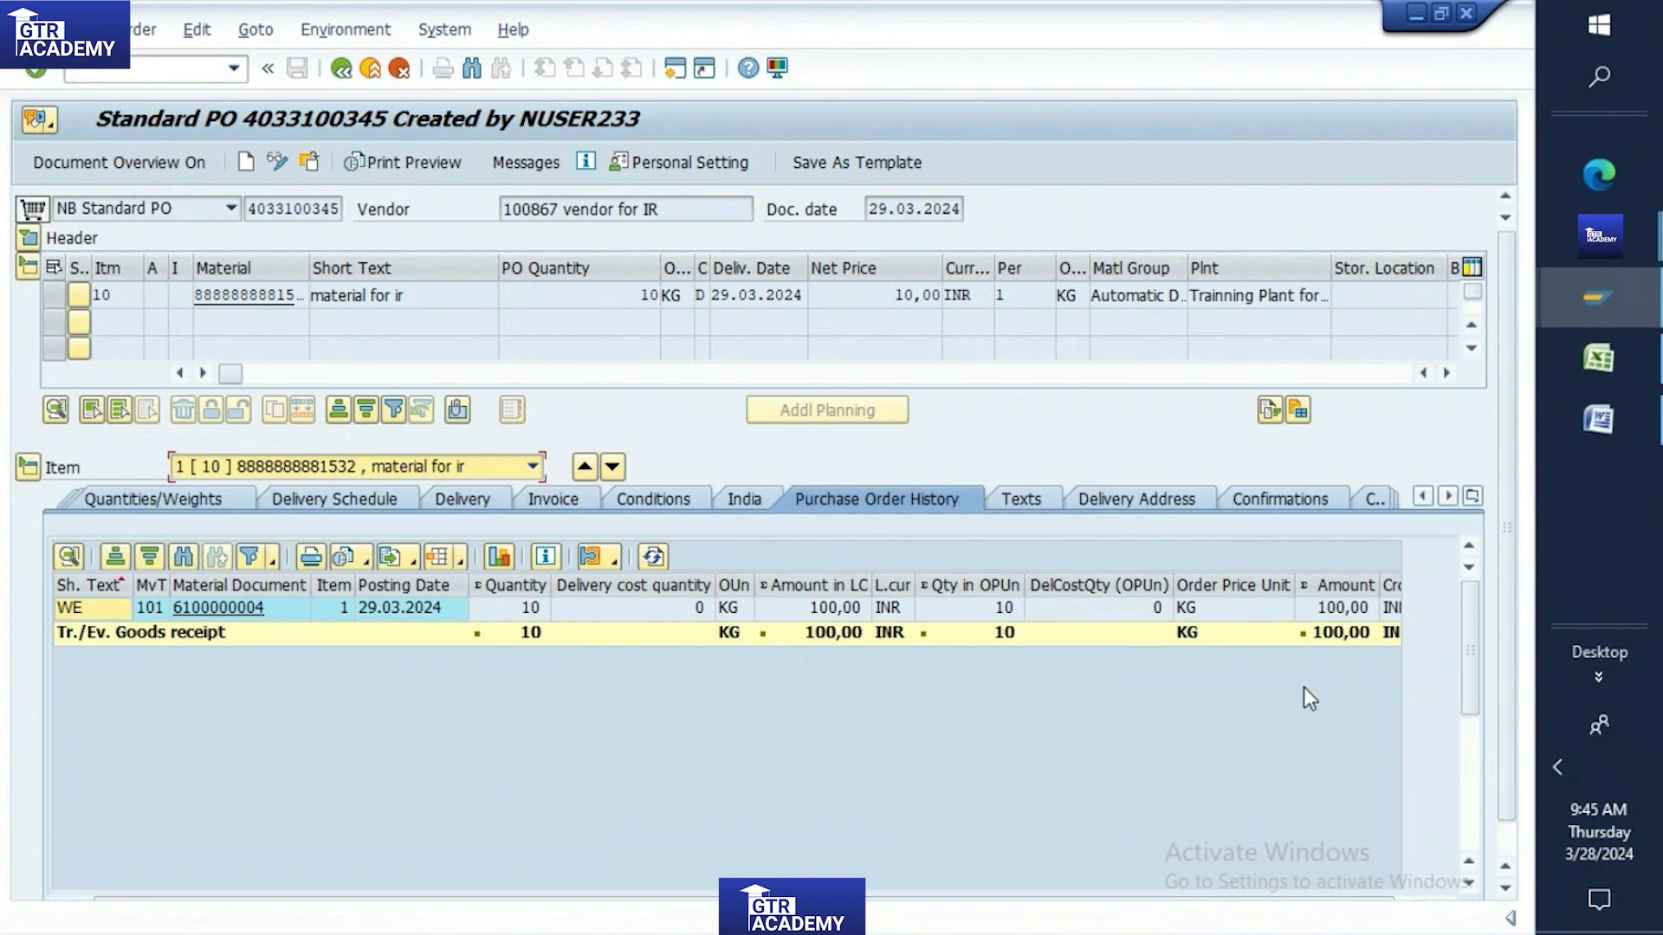
pyautogui.click(1342, 898)
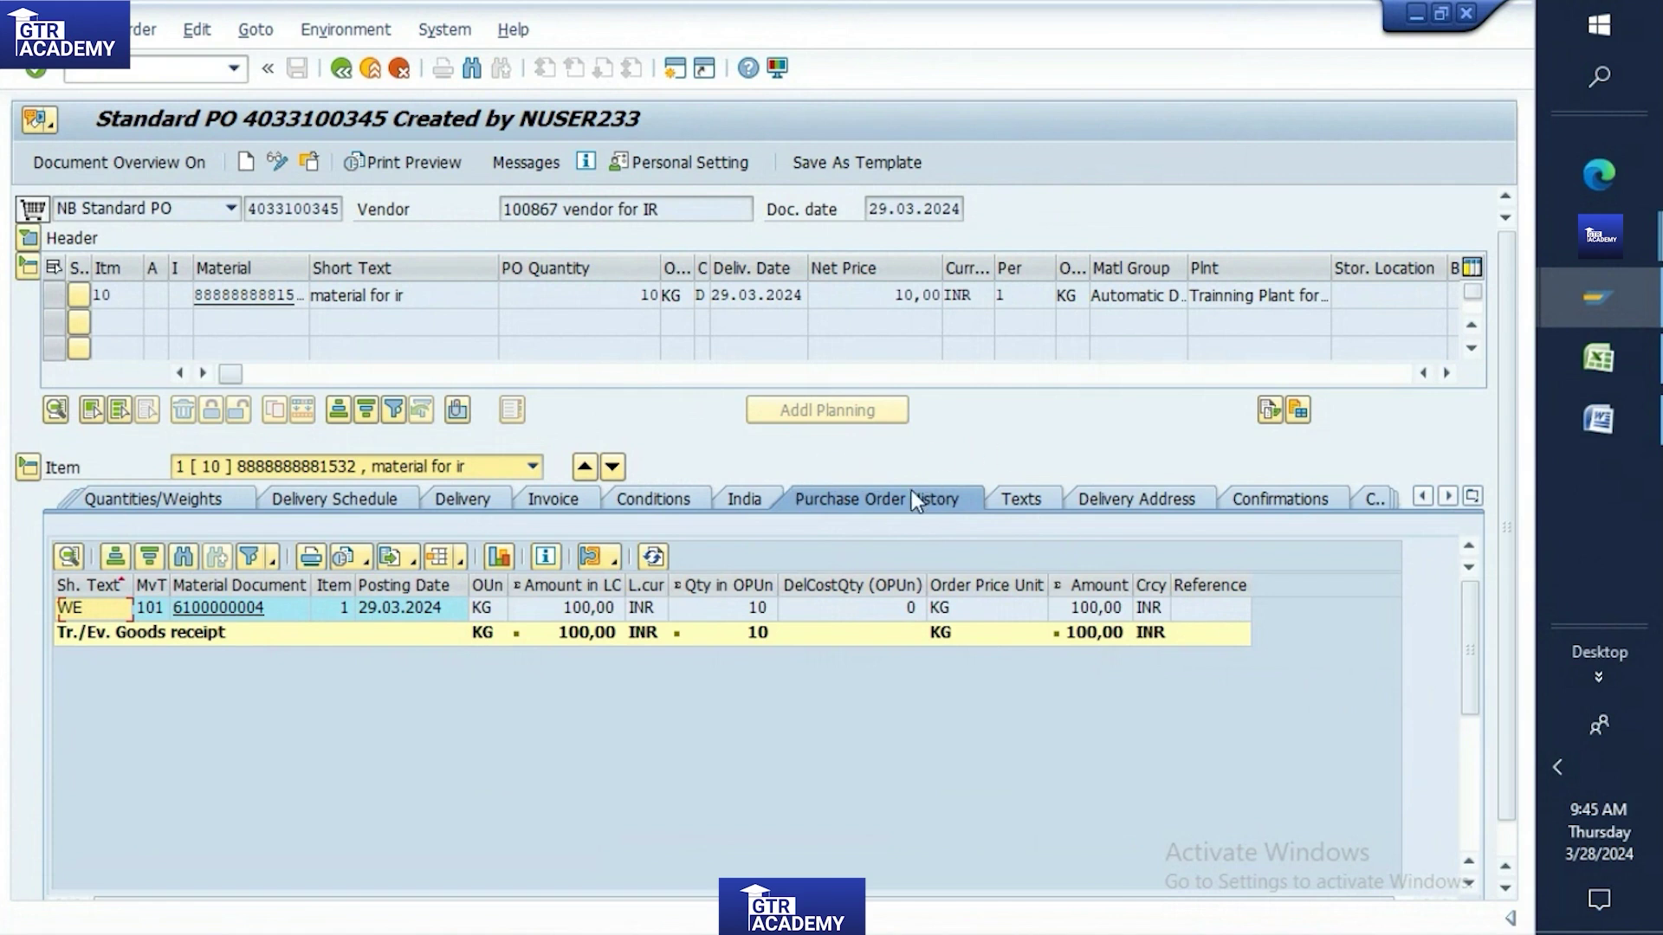
pyautogui.click(351, 468)
# In the goods movement session, load the posted receipt with A04 Display and R02 Material Document, and show its document information
pyautogui.moveTo(1597, 304)
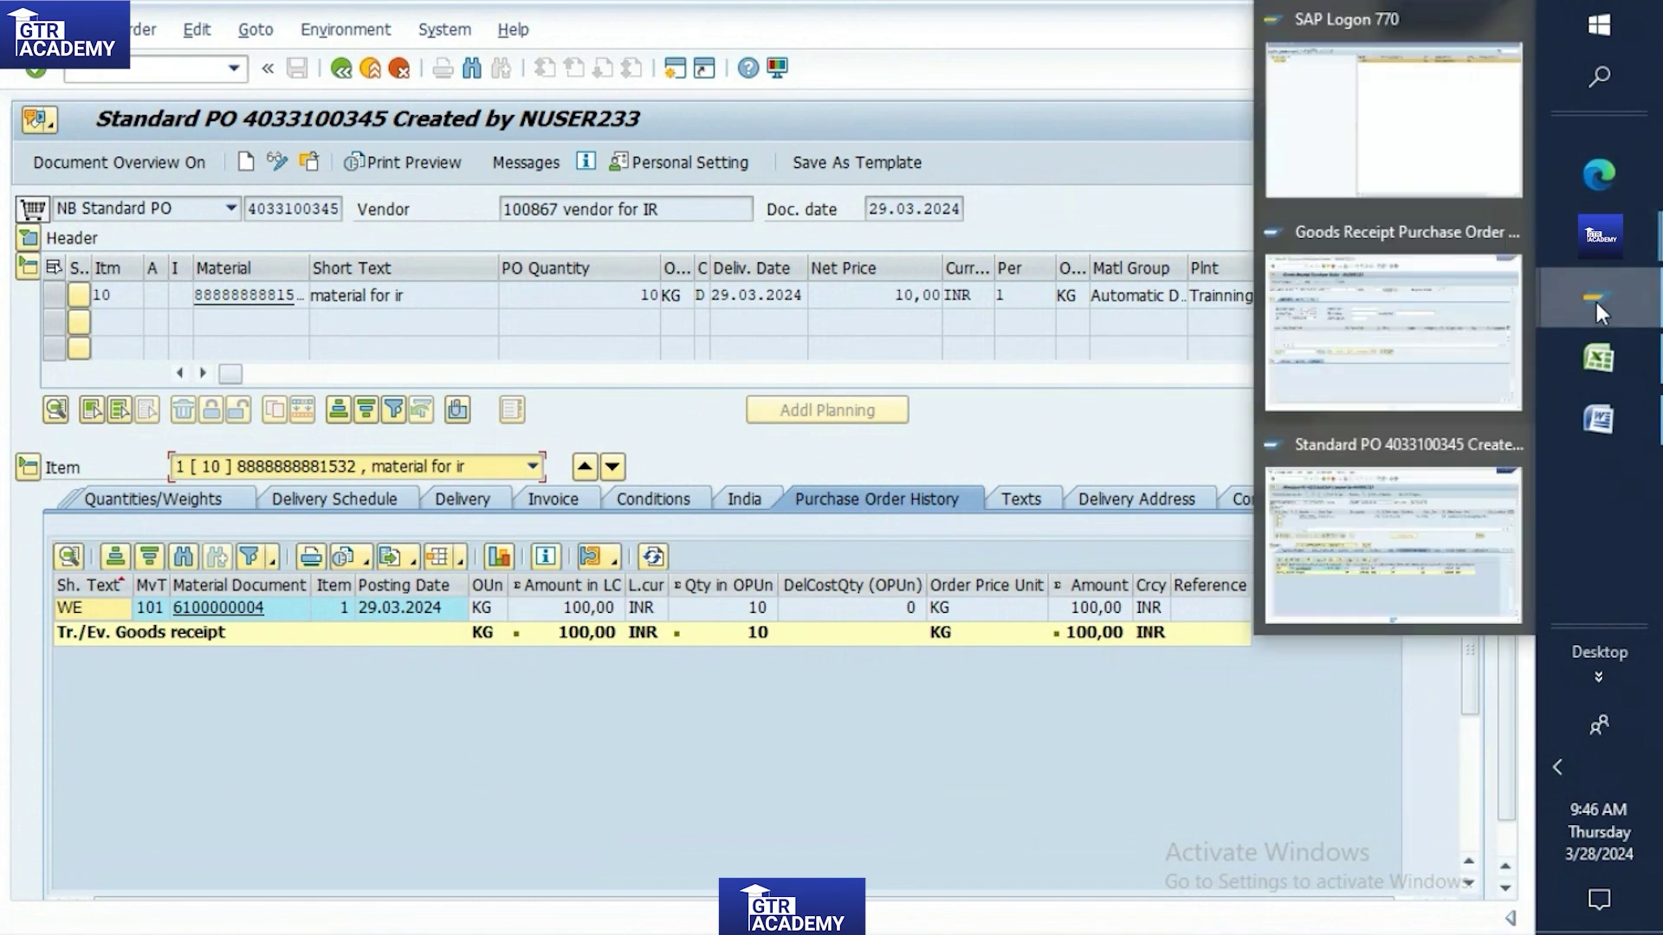
pyautogui.click(1386, 354)
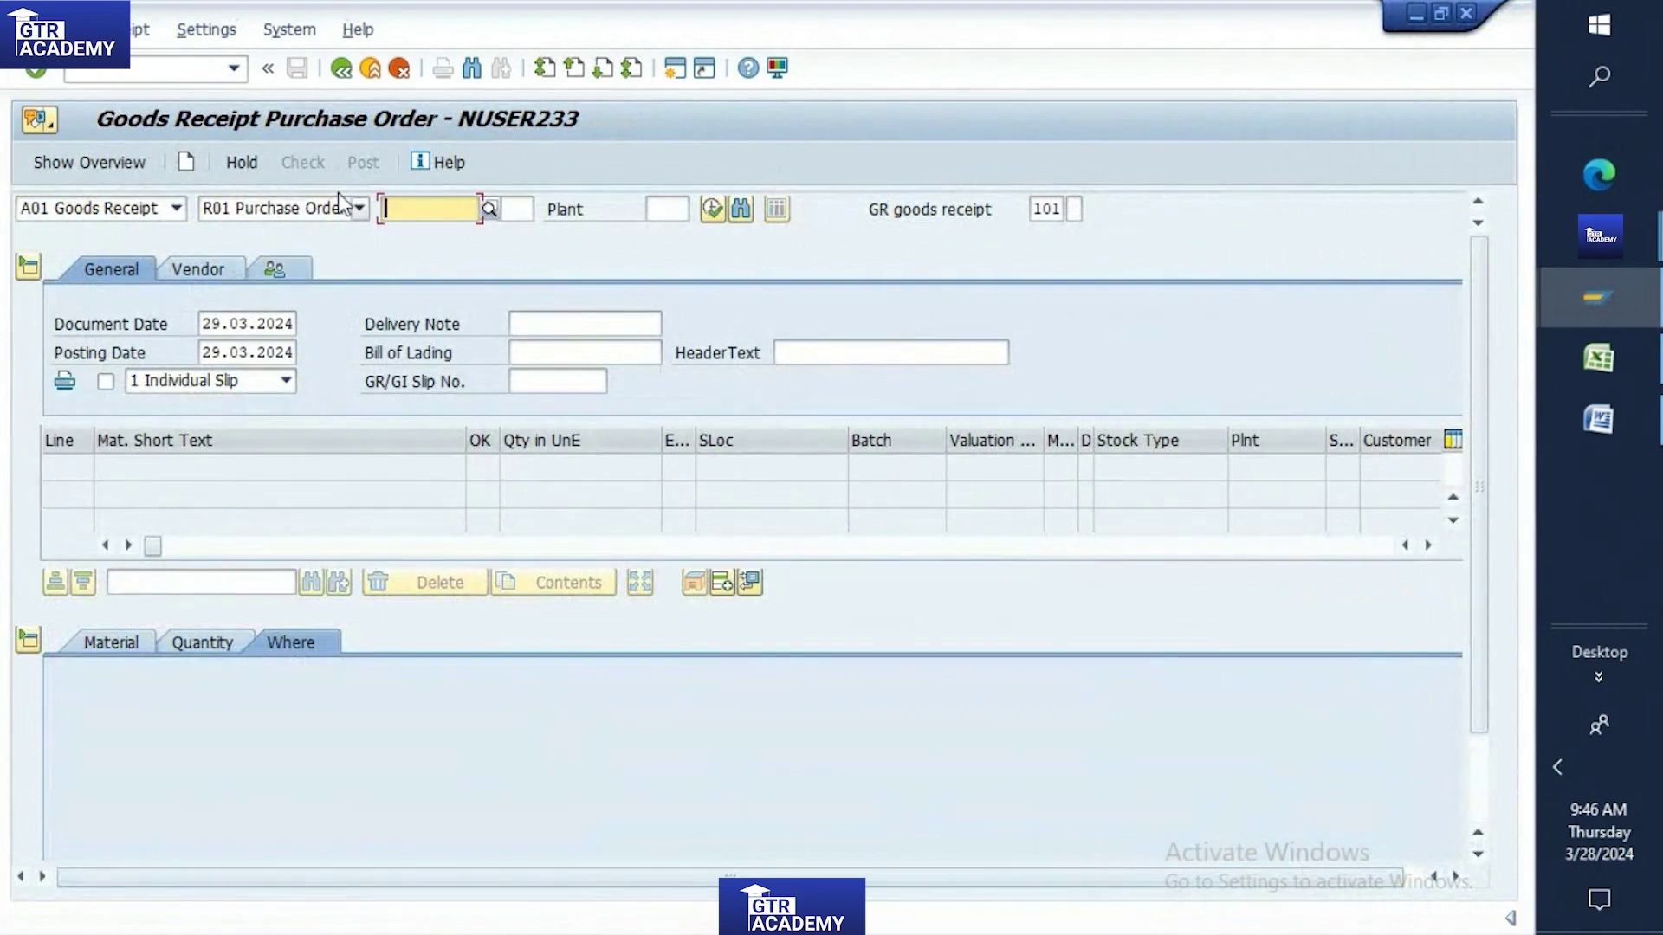
pyautogui.click(175, 208)
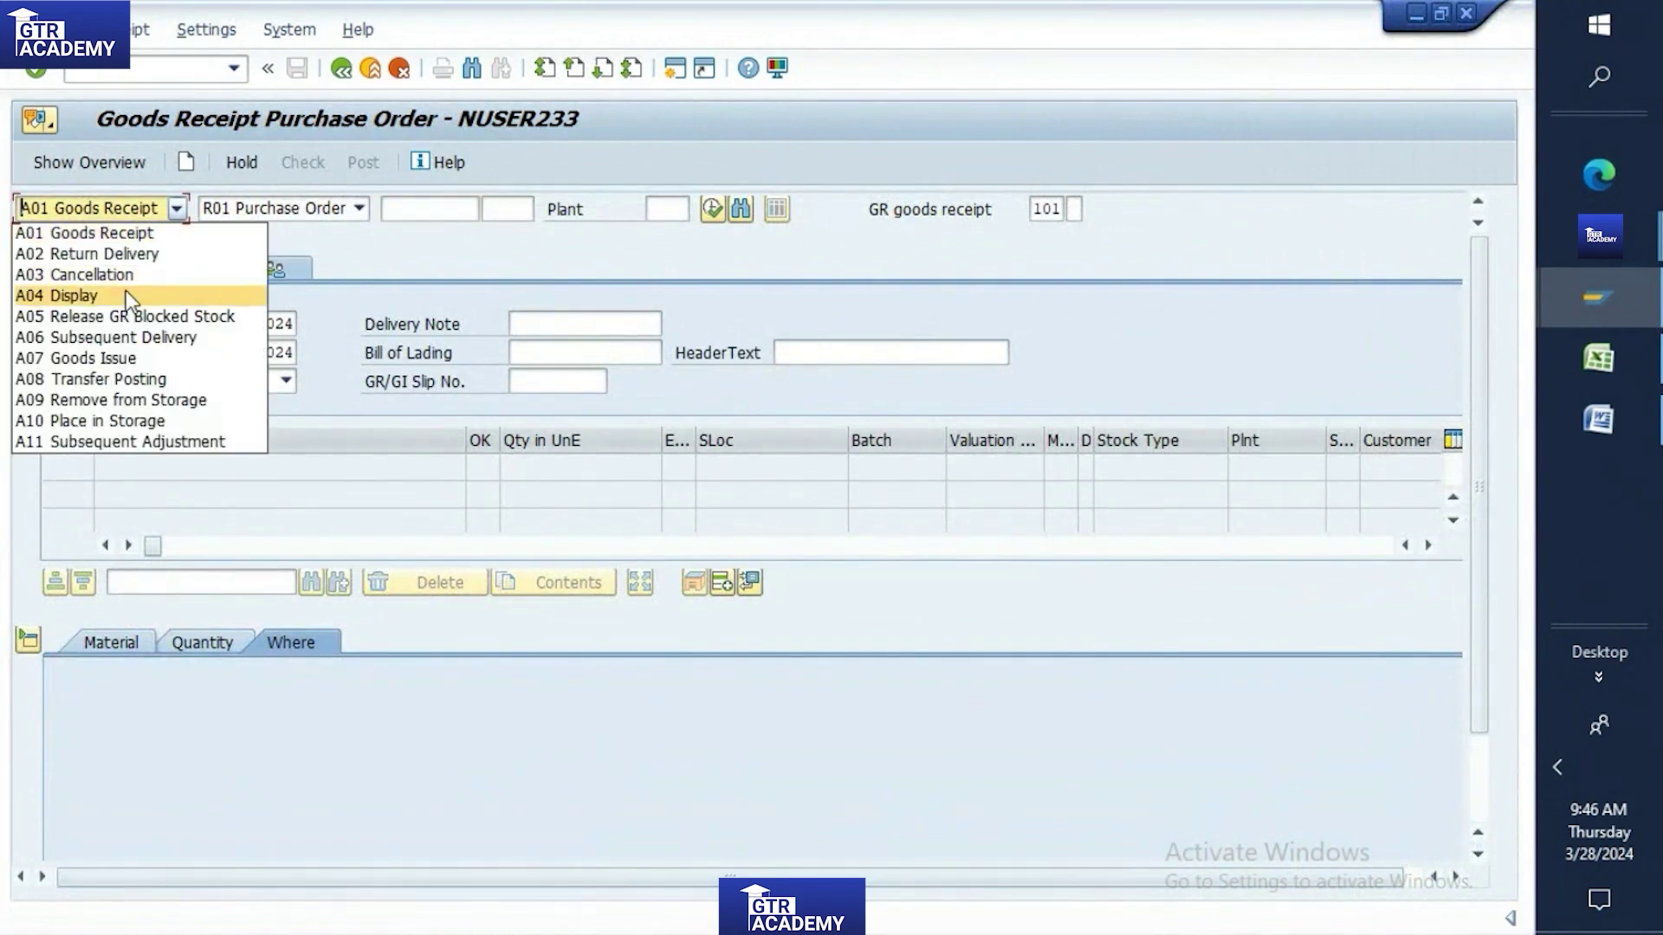
pyautogui.click(127, 291)
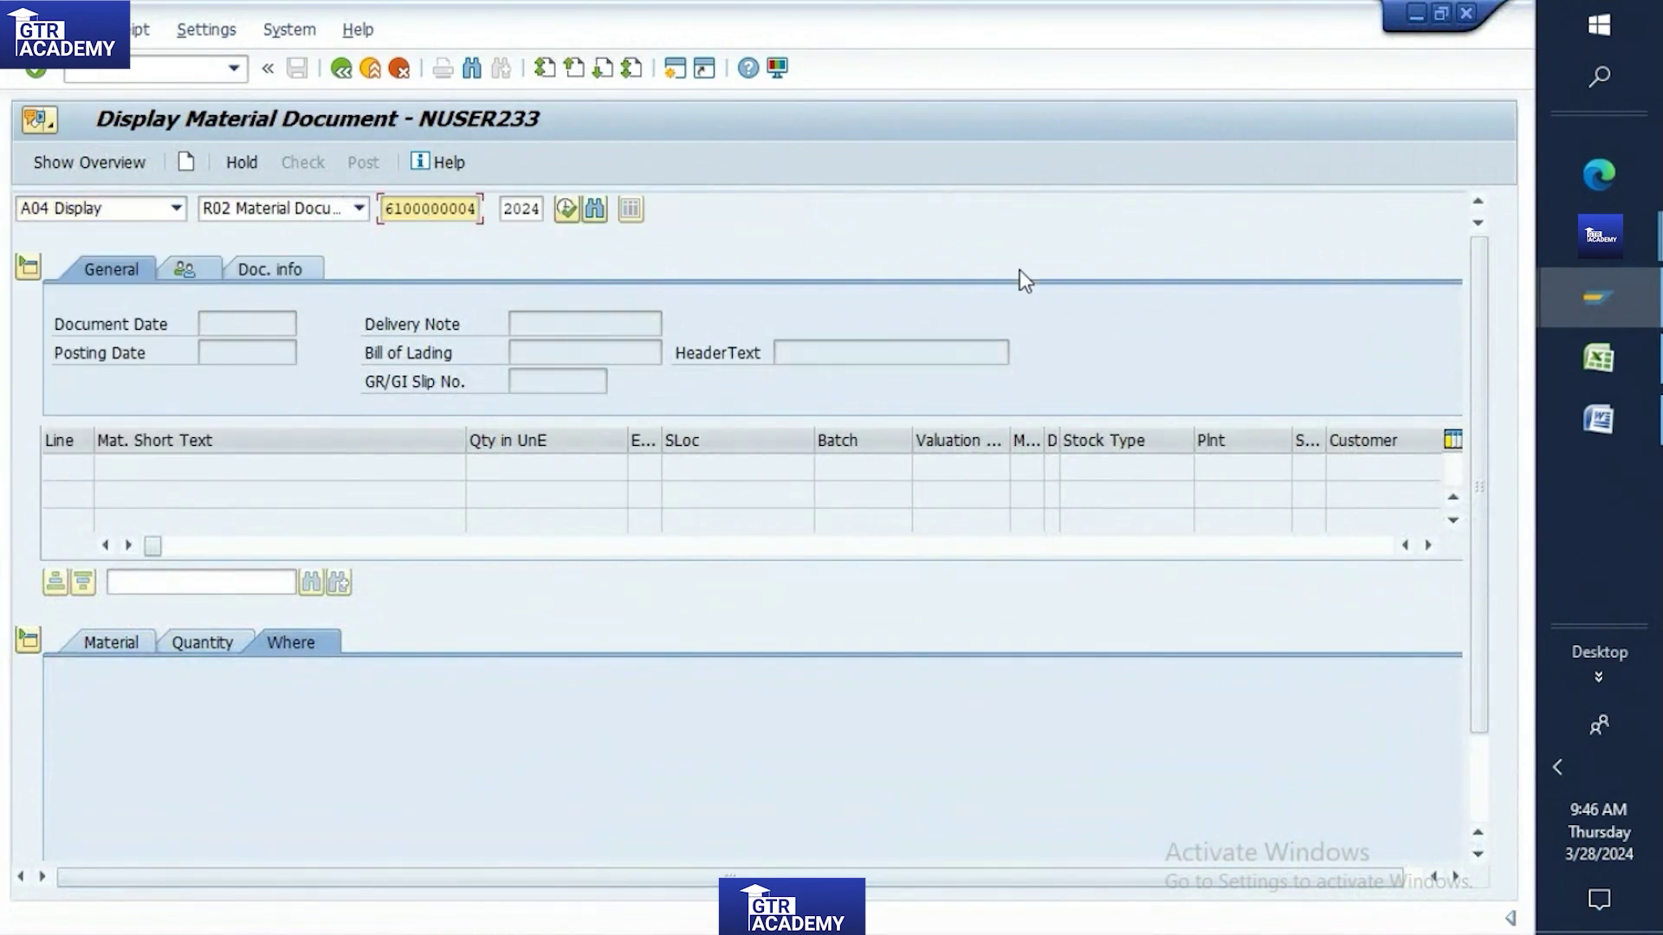
pyautogui.click(1598, 368)
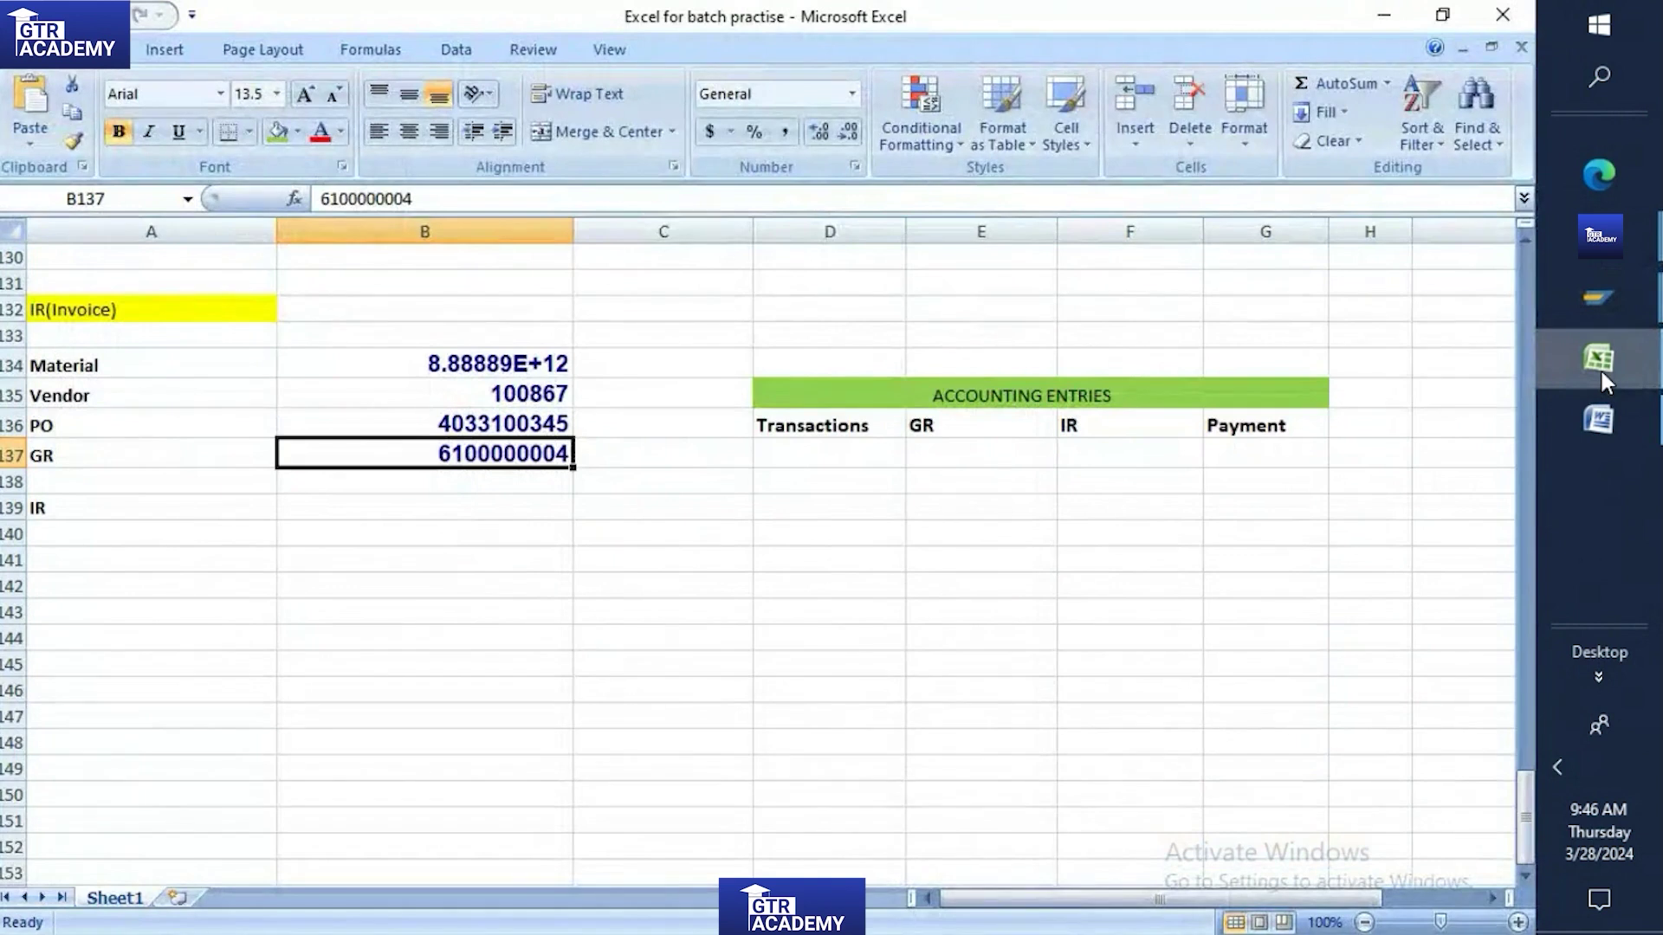
pyautogui.click(1598, 367)
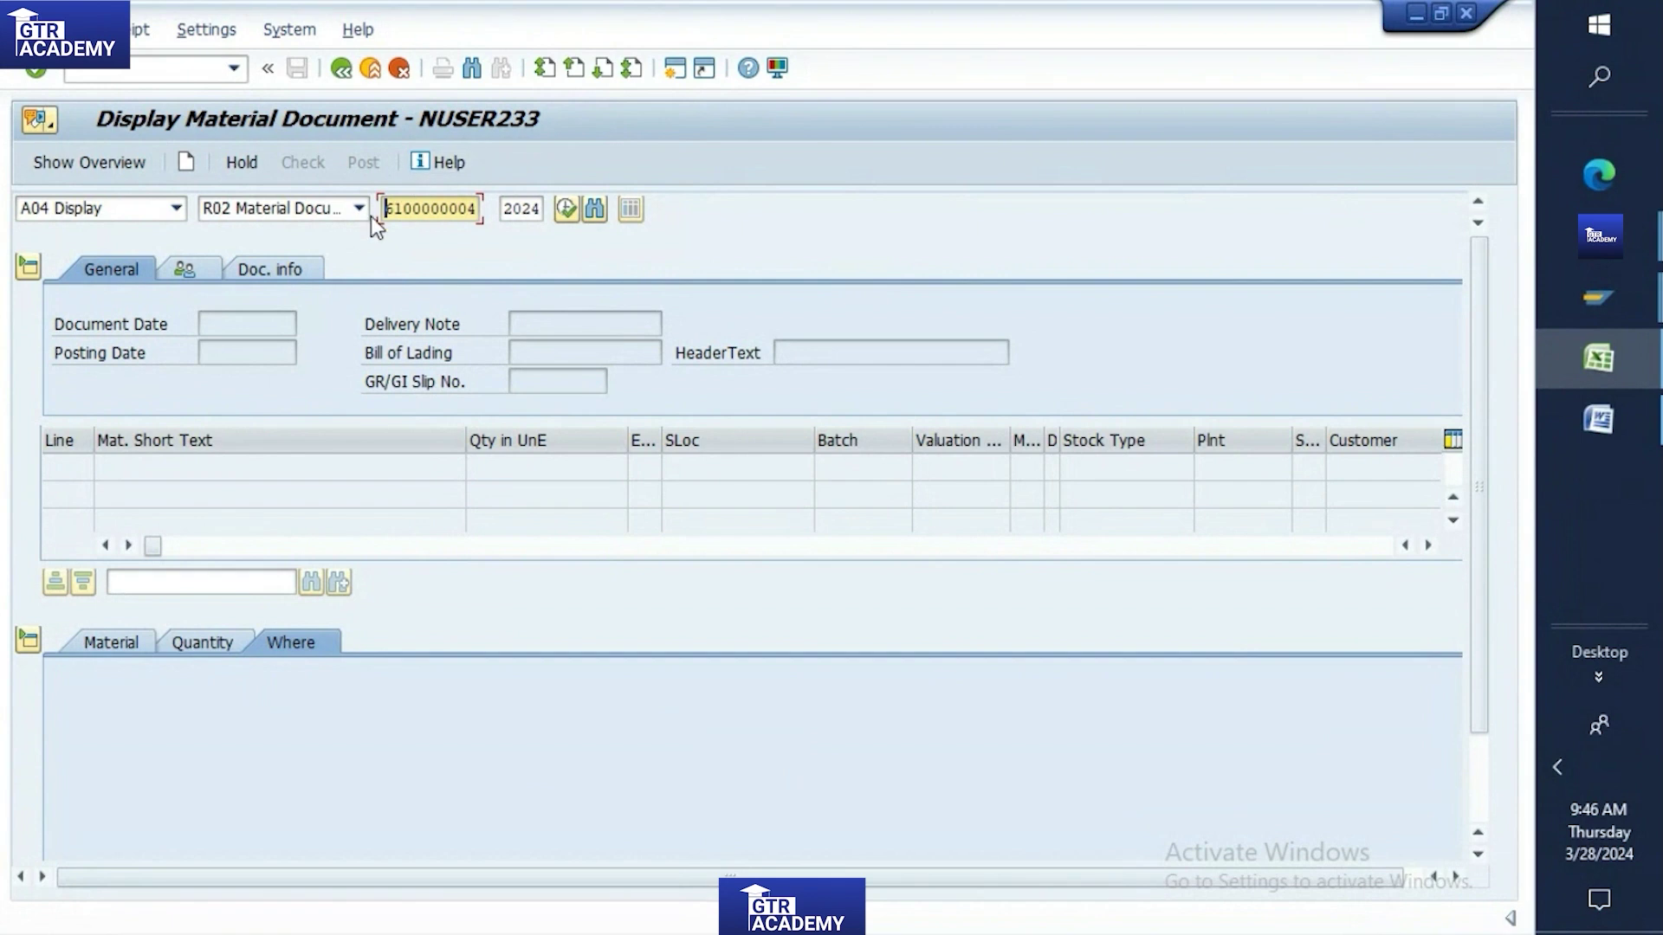
pyautogui.click(398, 208)
pyautogui.press('Return')
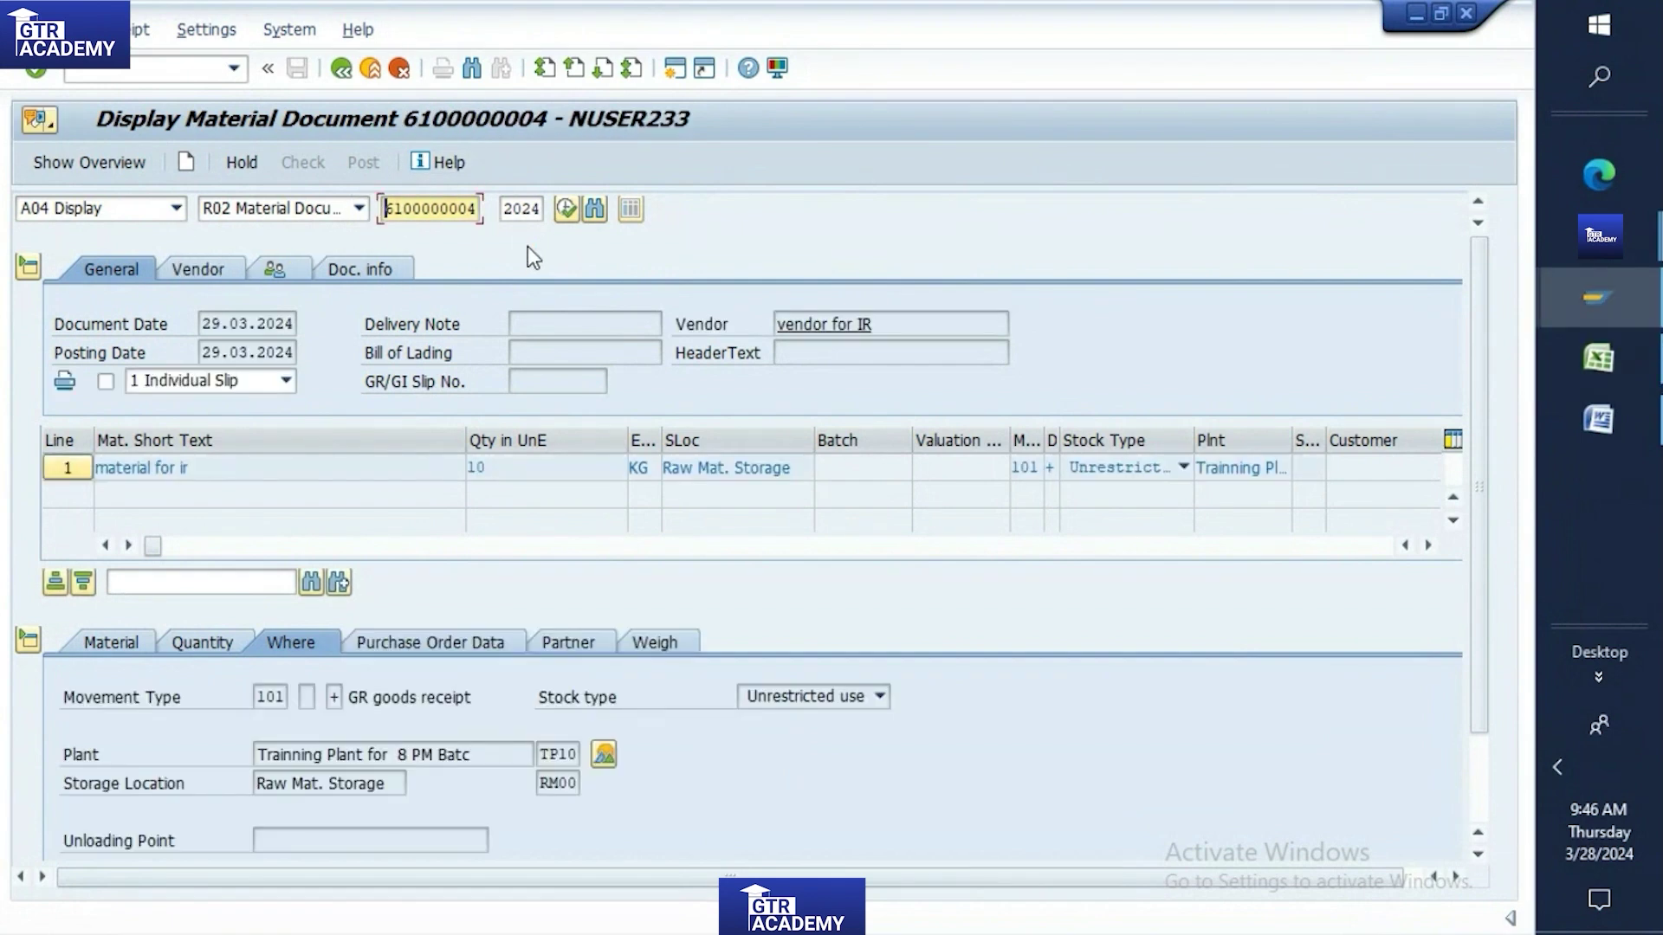
pyautogui.click(367, 270)
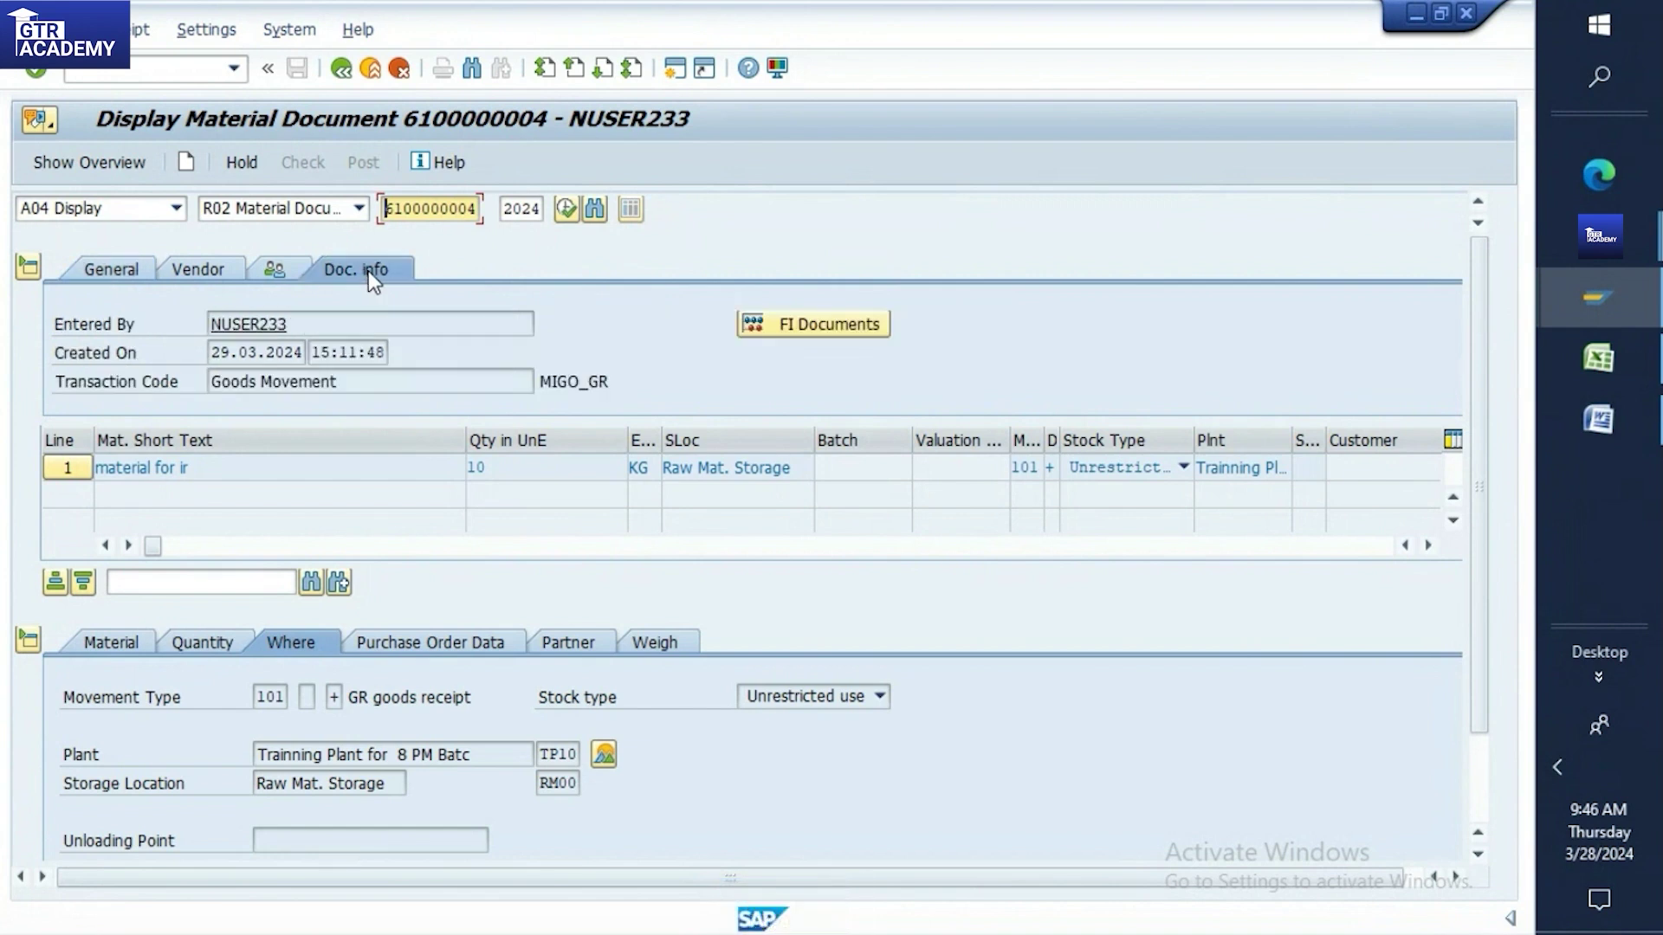
# Open the accounting document from the goods receipt's FI documents, examine its posting lines and transaction column, and return to the material document
pyautogui.click(798, 324)
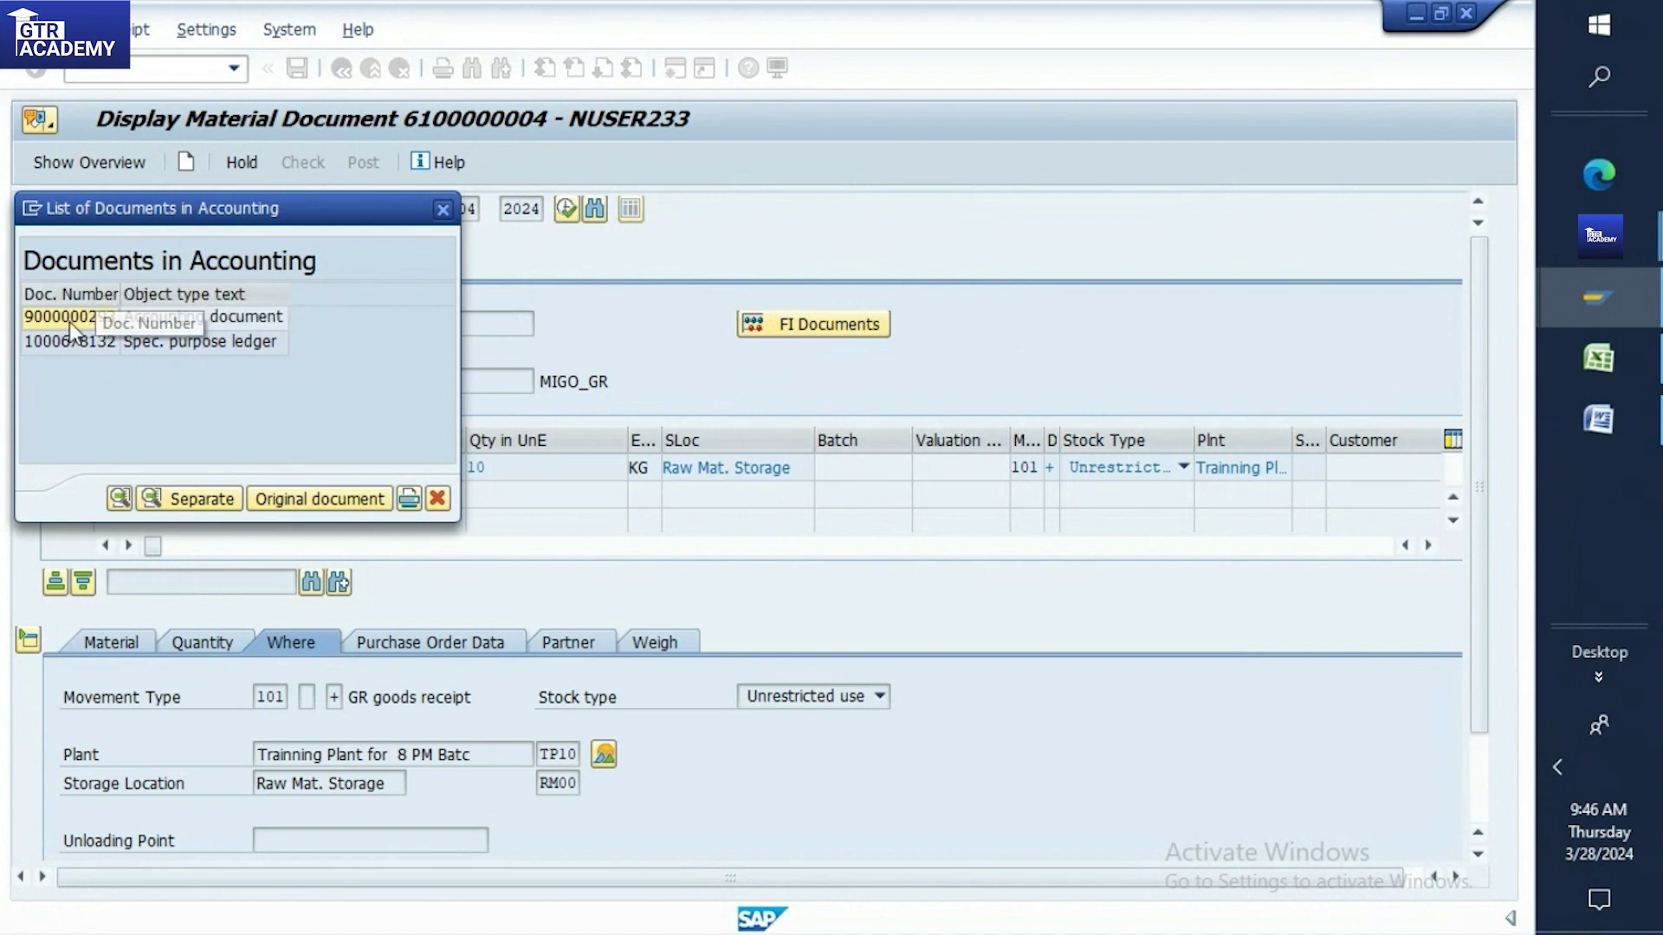
pyautogui.moveTo(346, 213); pyautogui.dragTo(1039, 205)
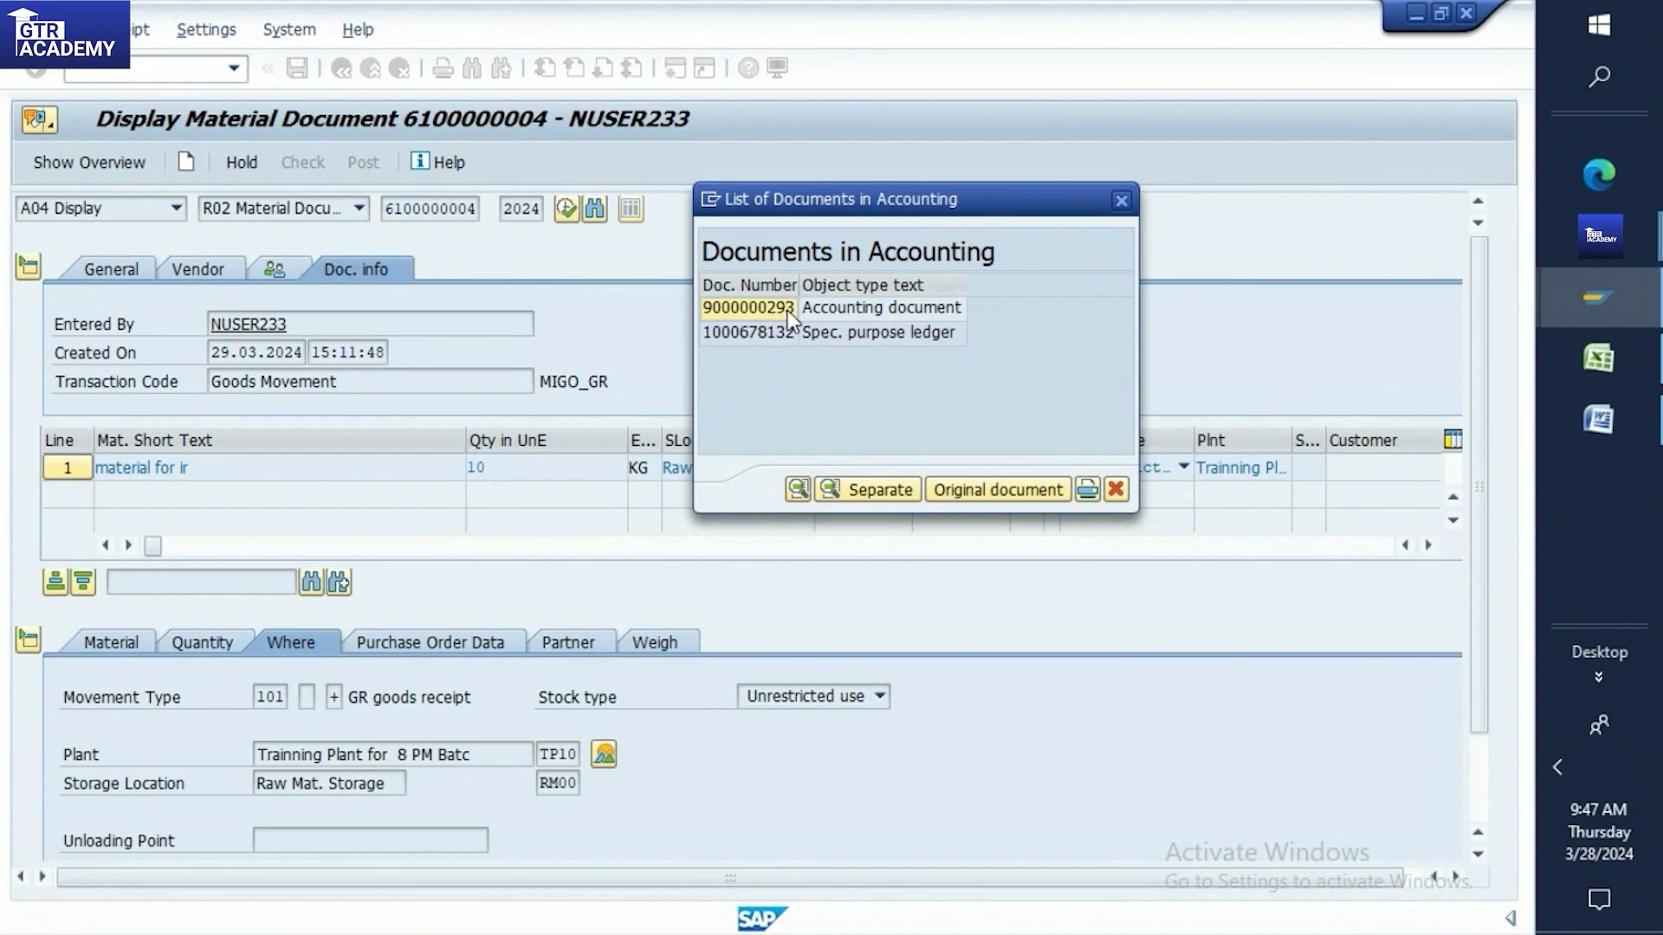
pyautogui.doubleClick(882, 308)
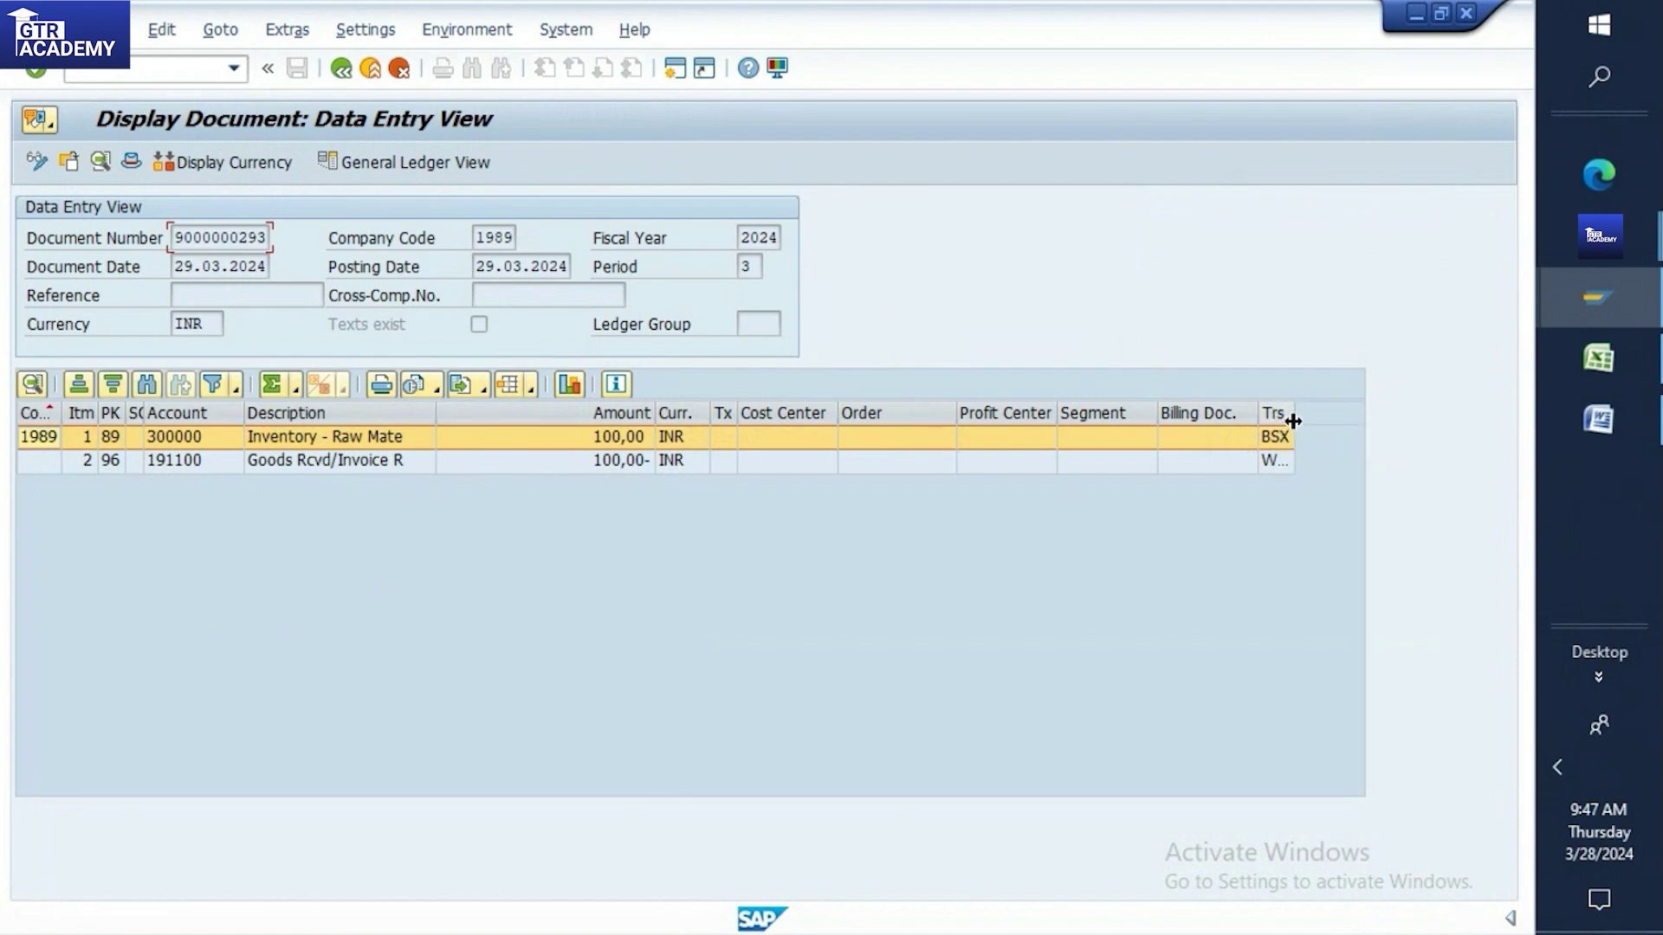
pyautogui.moveTo(1293, 414); pyautogui.dragTo(1332, 410)
pyautogui.click(343, 74)
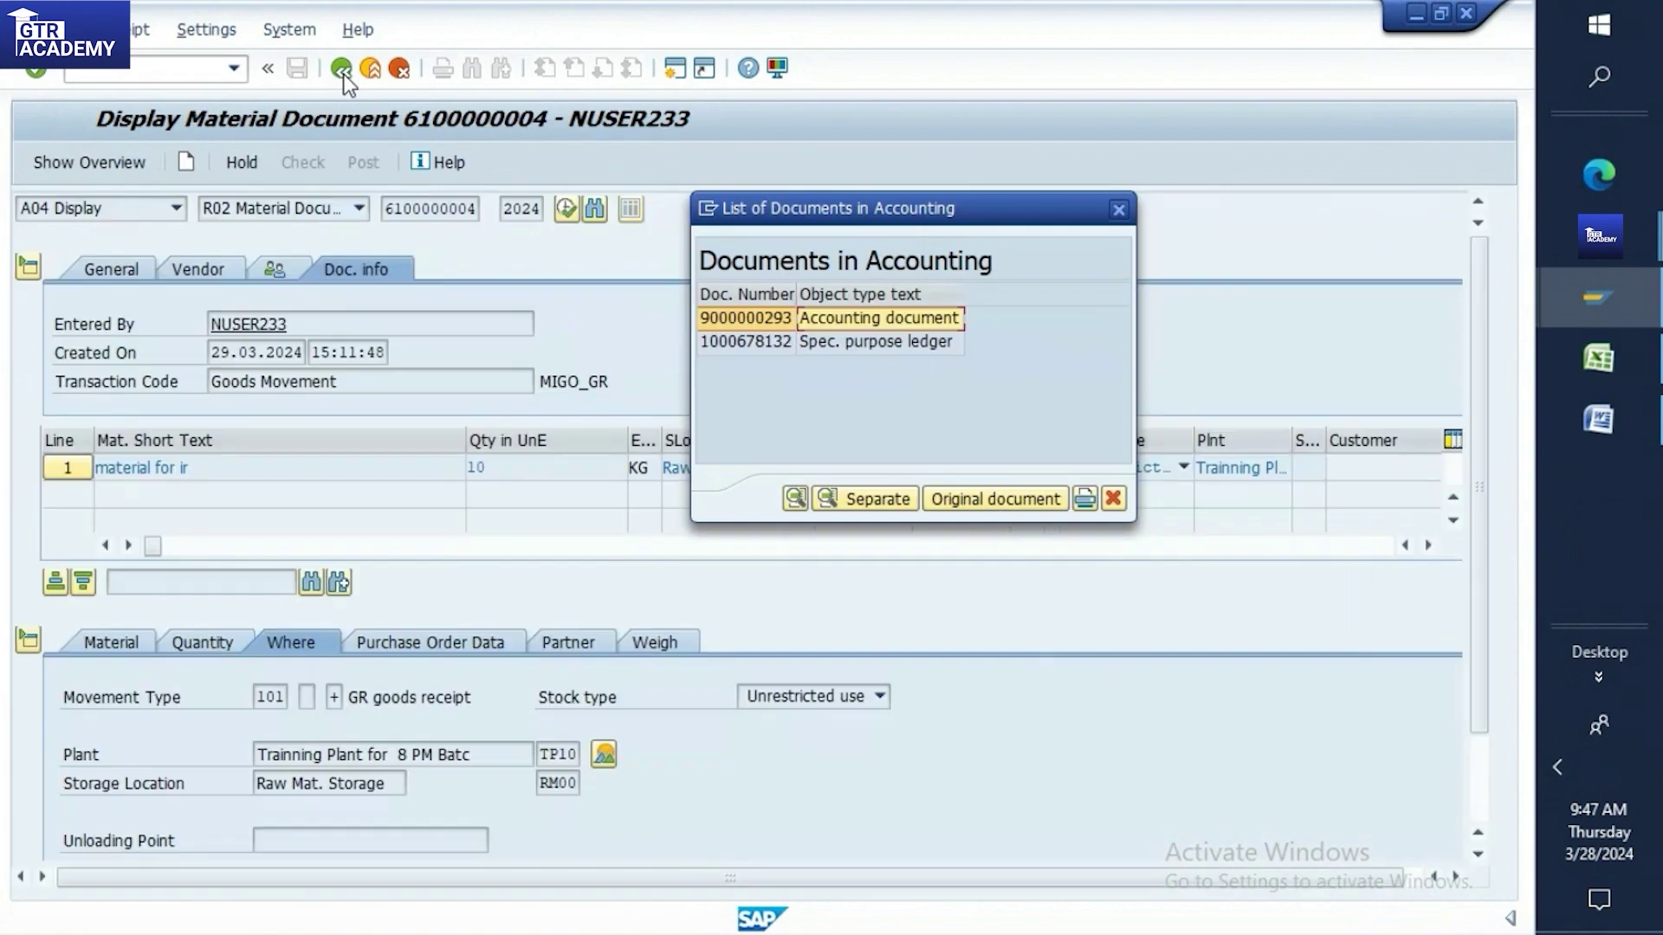
pyautogui.click(342, 75)
pyautogui.click(1118, 209)
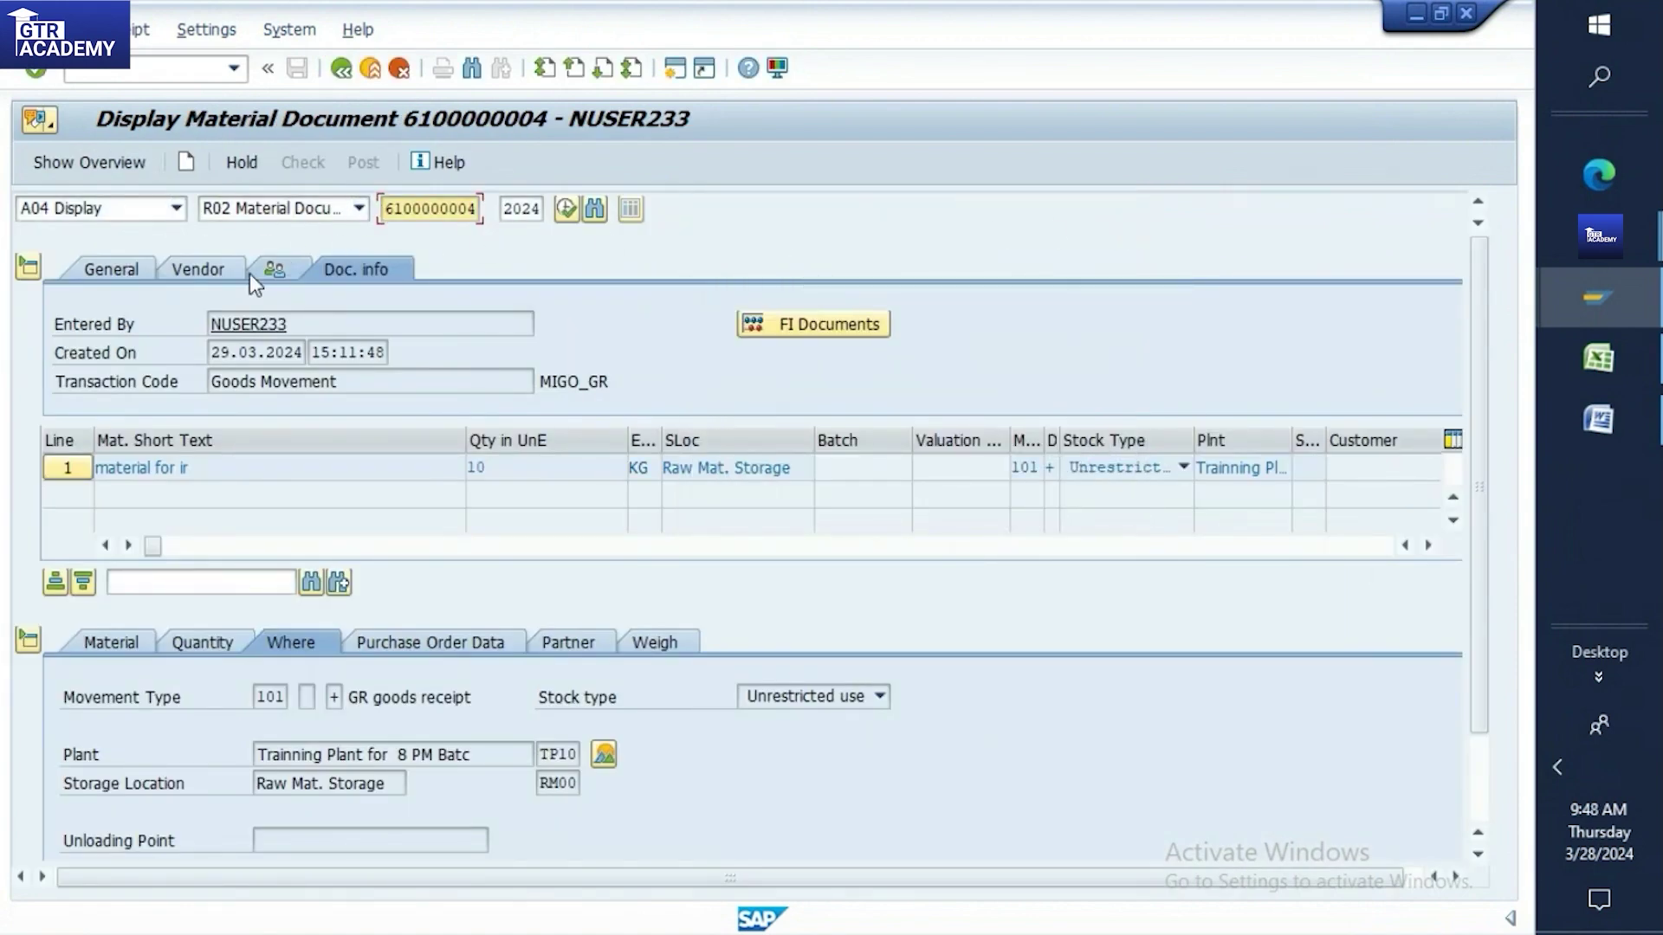
# Review the material document's general header data and check the purchase order history in the other session before returning
pyautogui.click(113, 270)
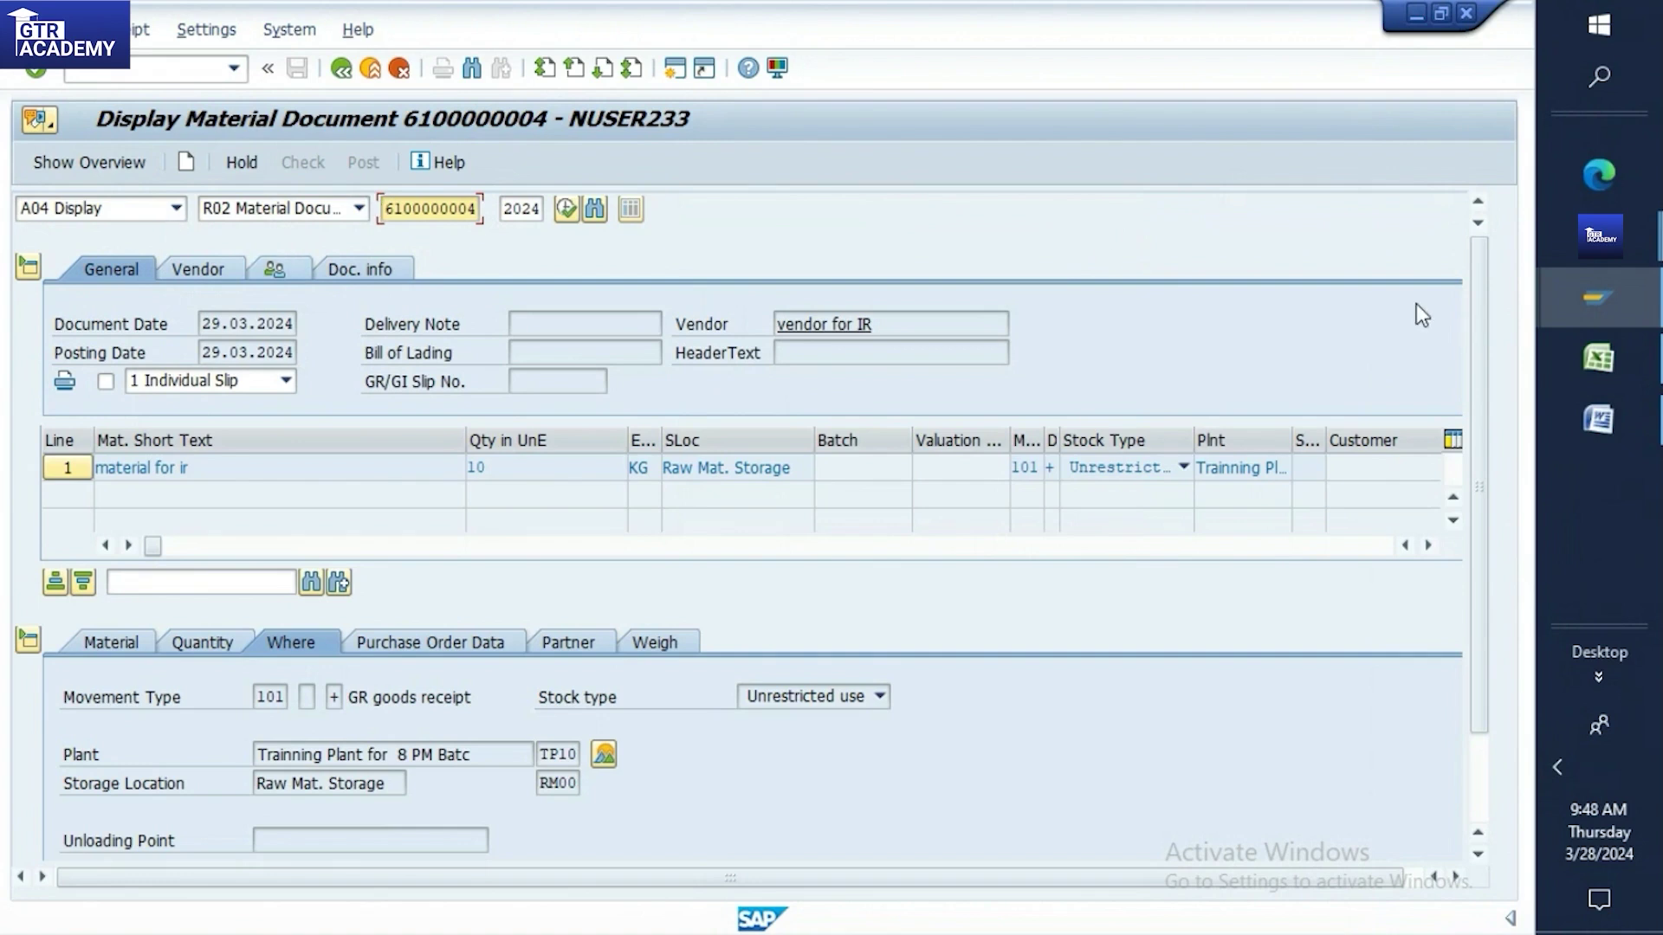
pyautogui.moveTo(1597, 297)
pyautogui.click(1395, 485)
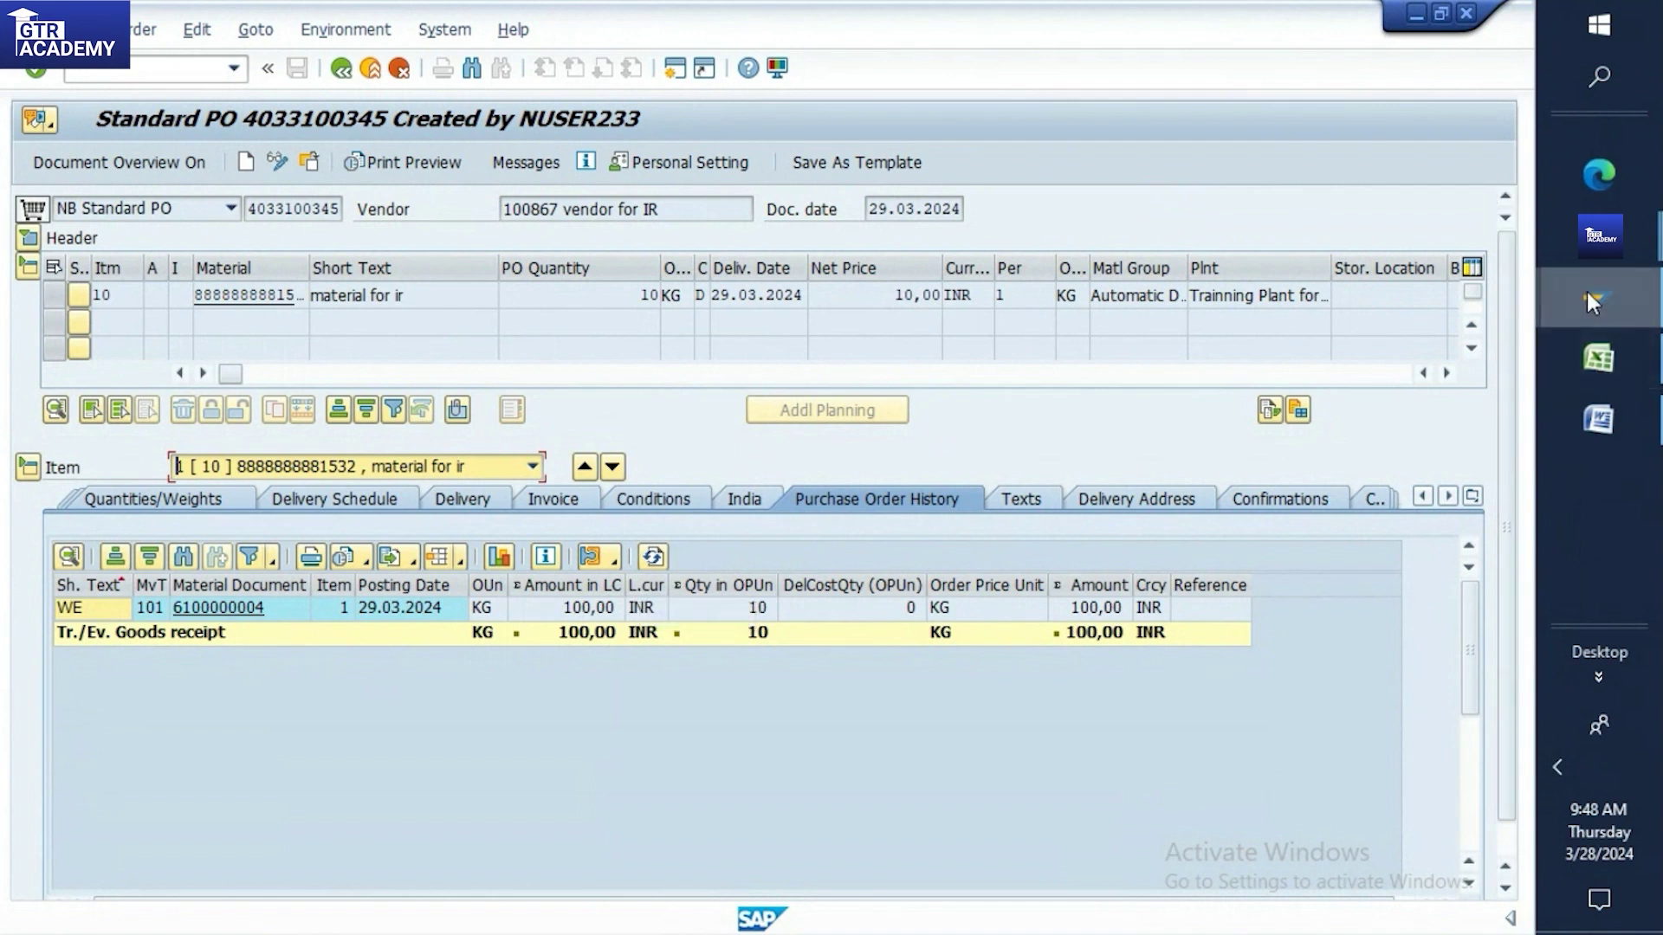
pyautogui.moveTo(1586, 293)
pyautogui.click(1424, 321)
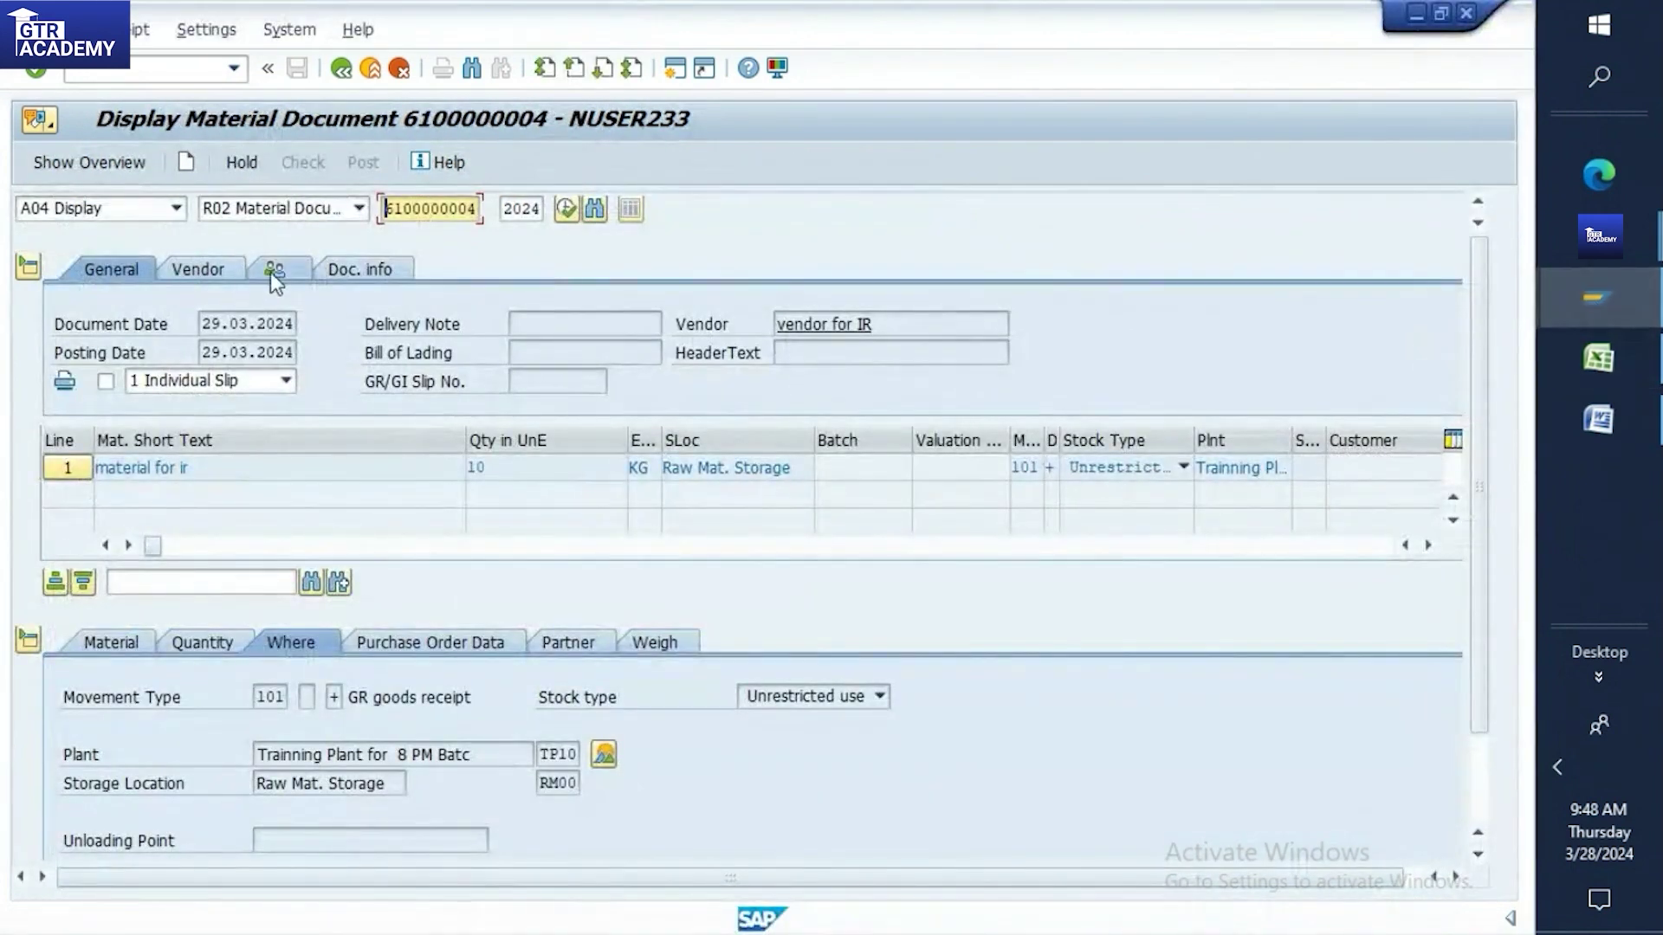
# Reopen the accounting document from the material document's FI documents and widen the transaction column to read its keys in full
pyautogui.click(346, 268)
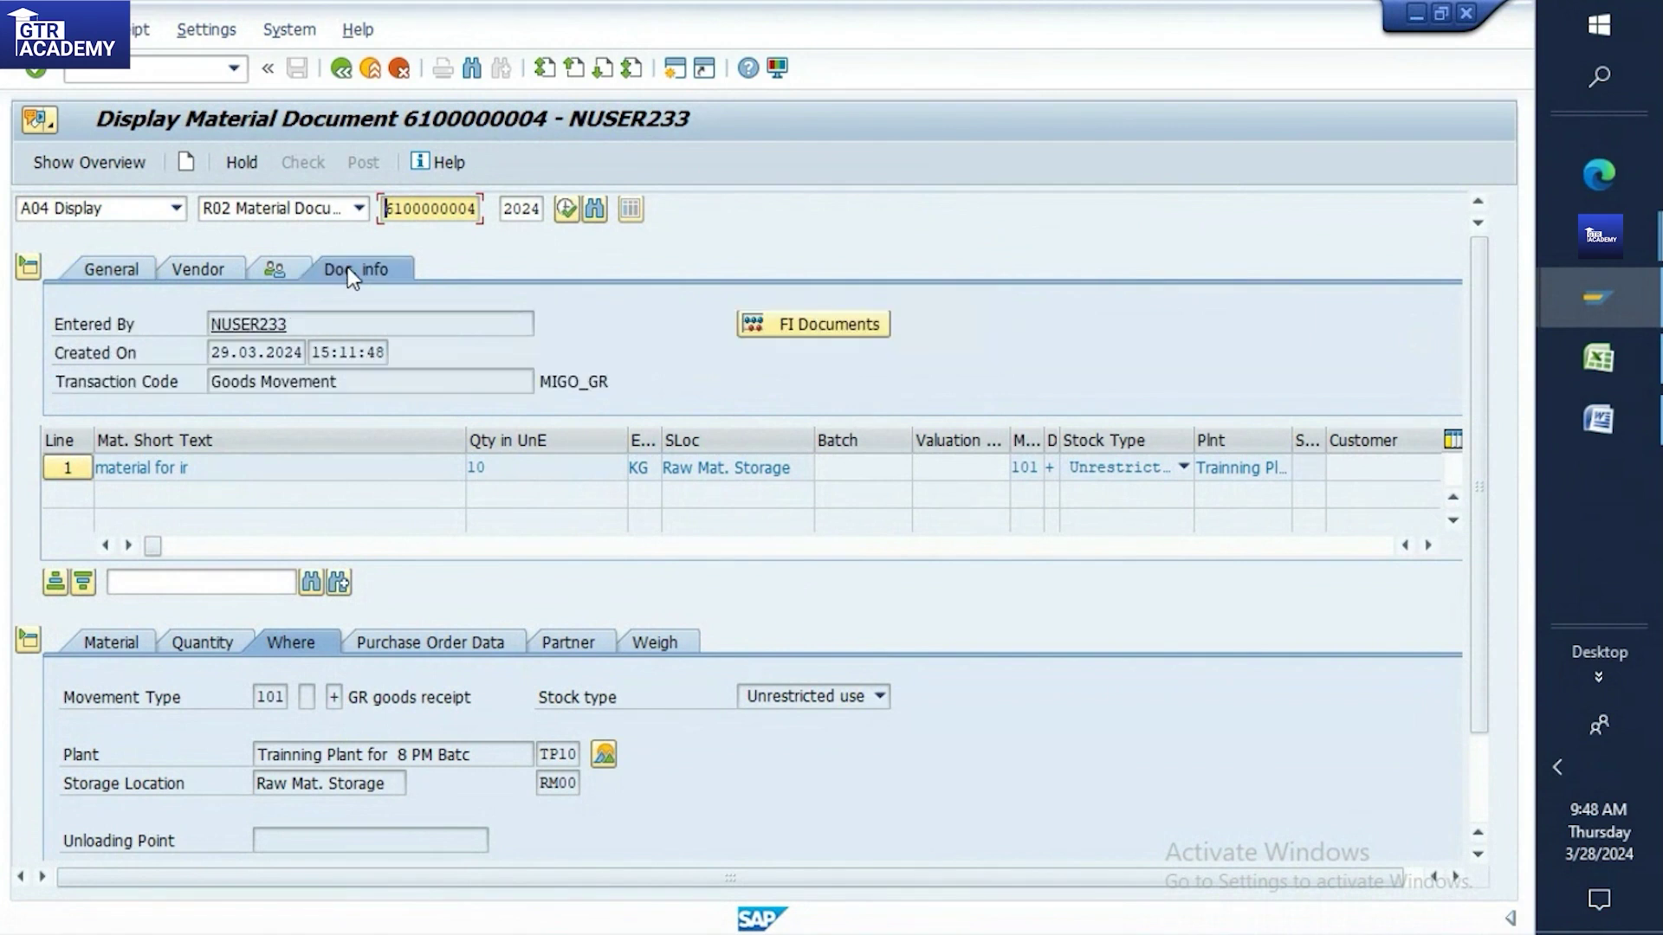
pyautogui.click(800, 329)
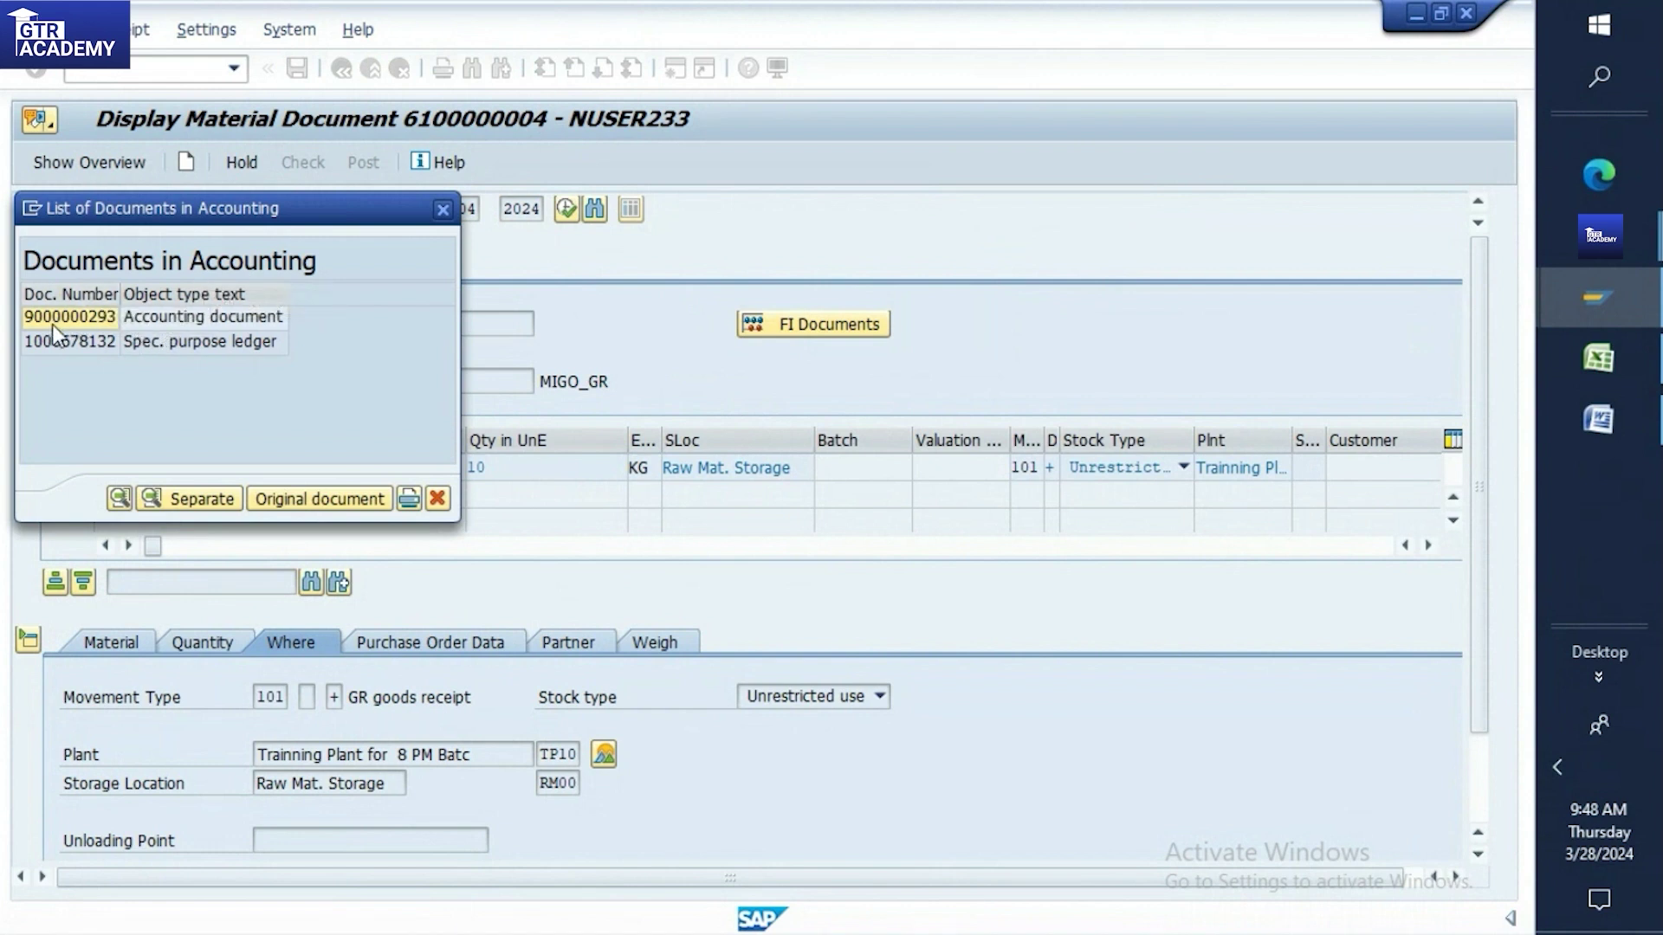
pyautogui.moveTo(227, 216); pyautogui.dragTo(1196, 194)
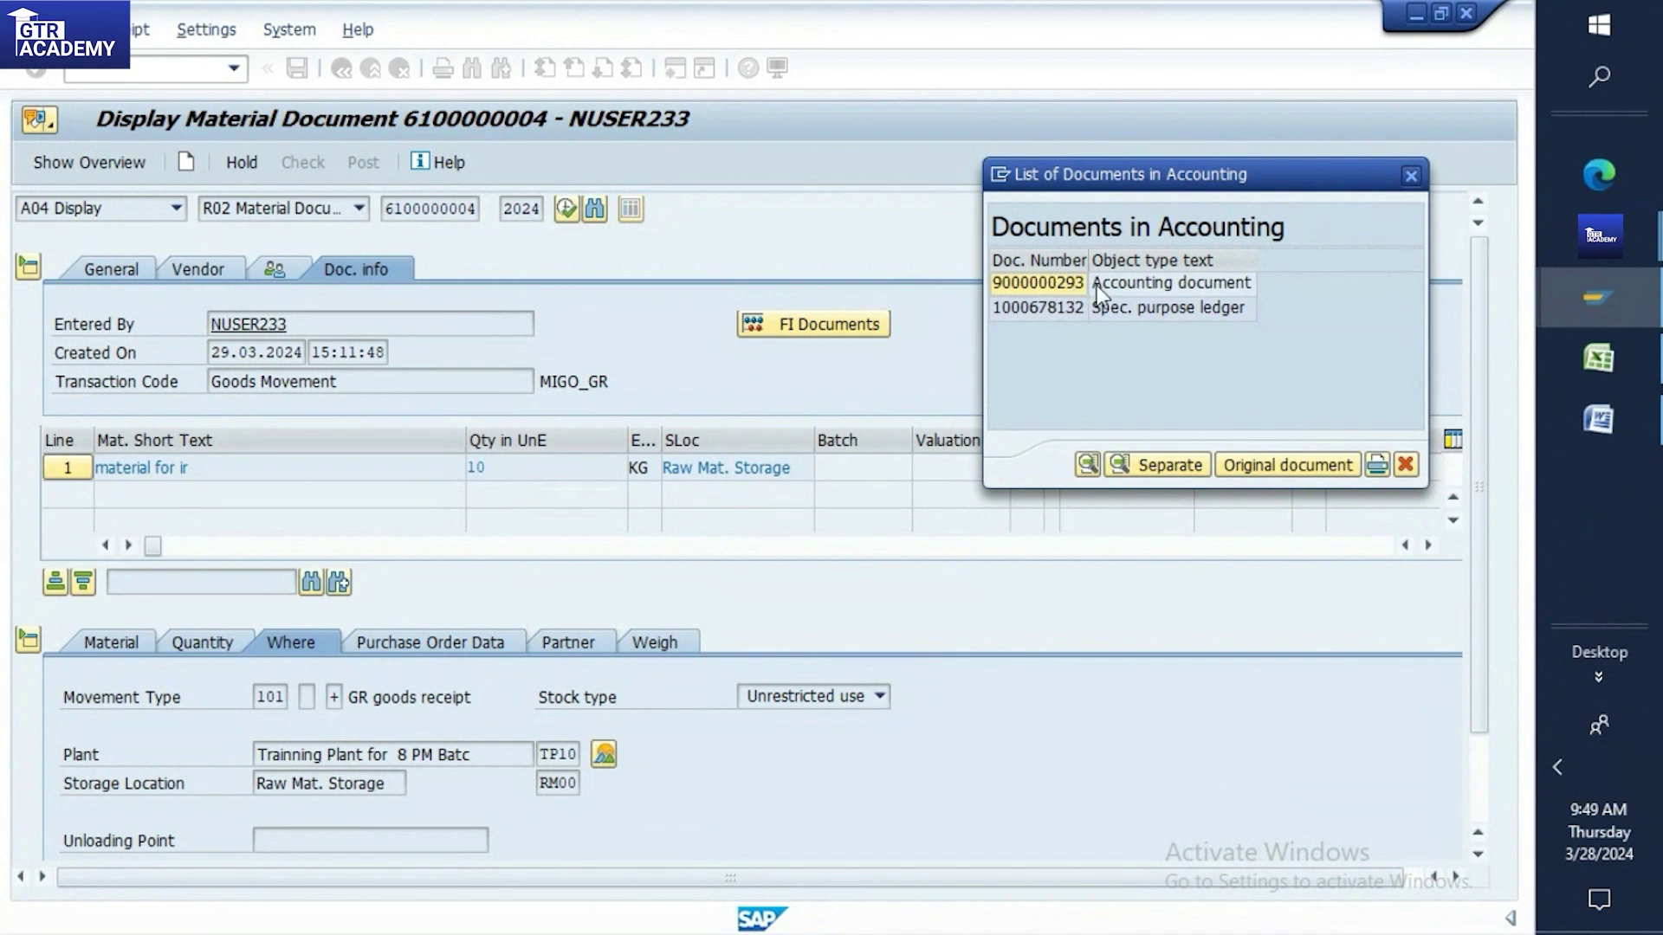
pyautogui.doubleClick(1124, 284)
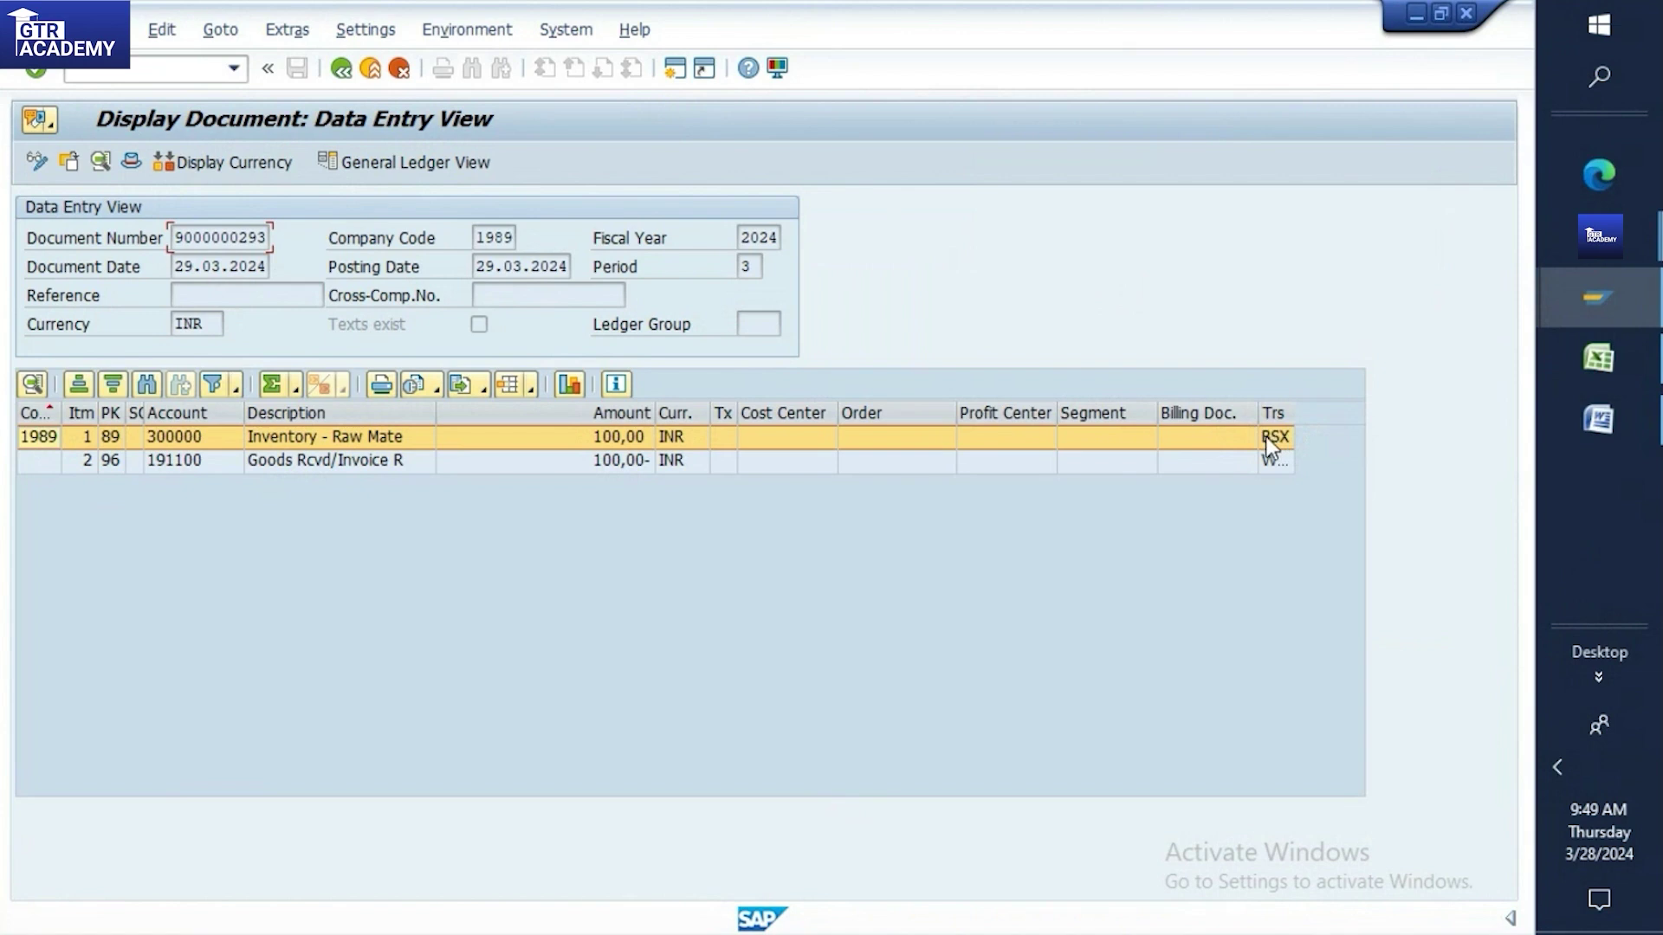
pyautogui.moveTo(1293, 415); pyautogui.dragTo(1356, 409)
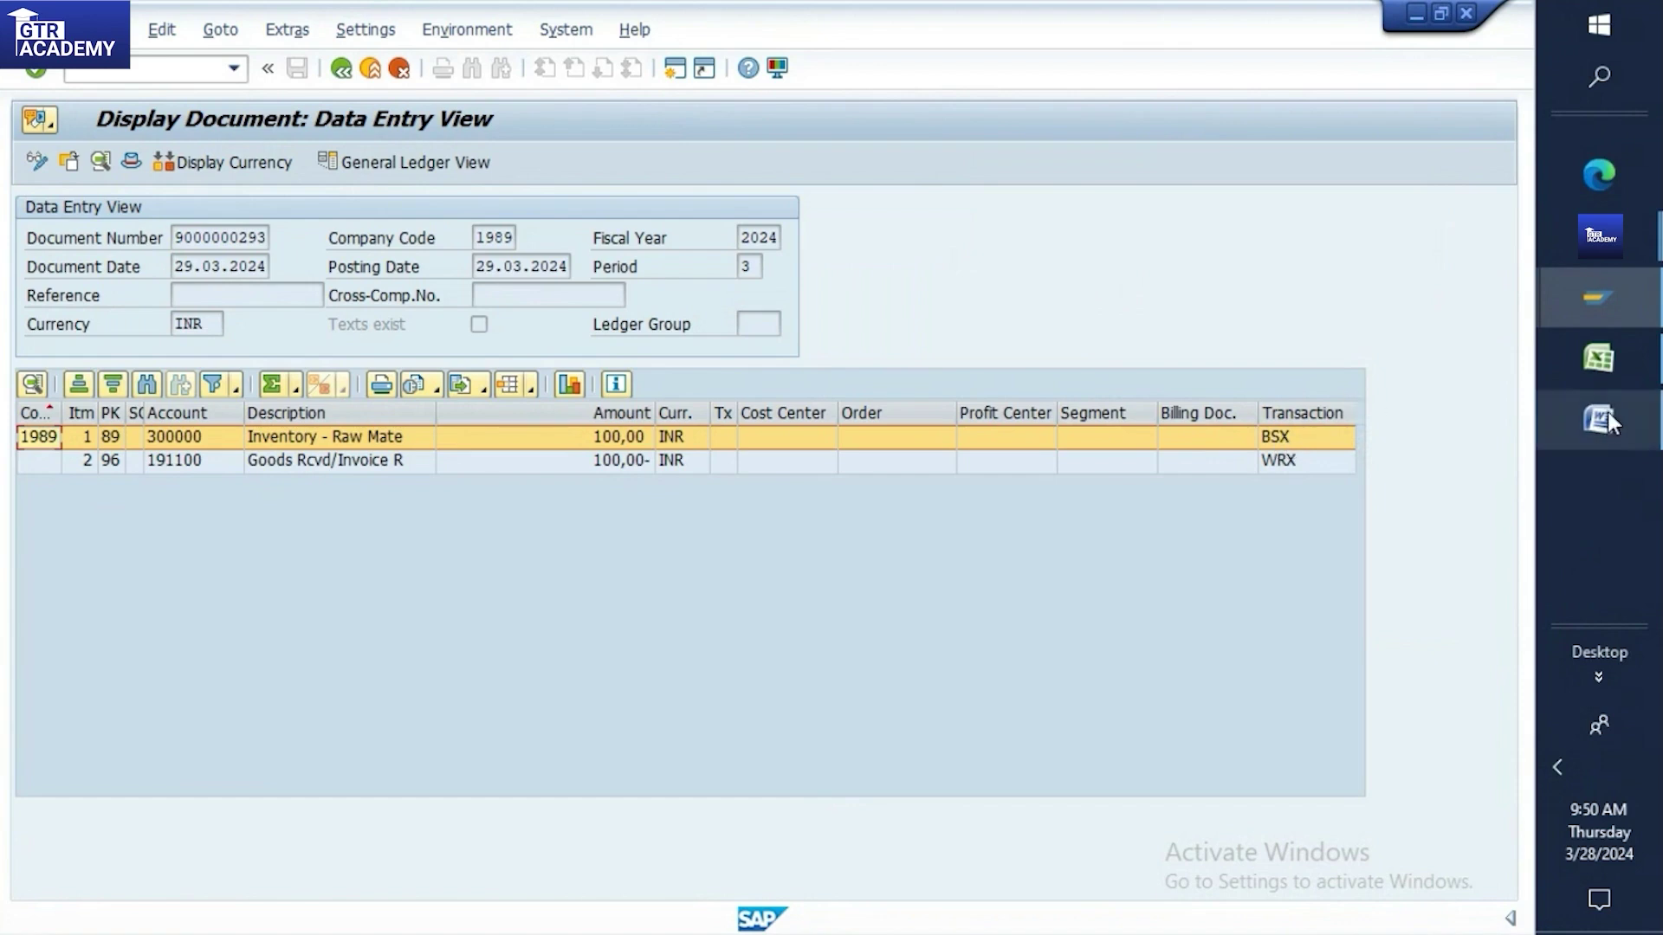
# In the Excel log's Accounting Entries table, enter the transaction keys BSX in D137 and WRX in D138, consulting the SAP accounting document
pyautogui.click(1598, 360)
pyautogui.click(825, 459)
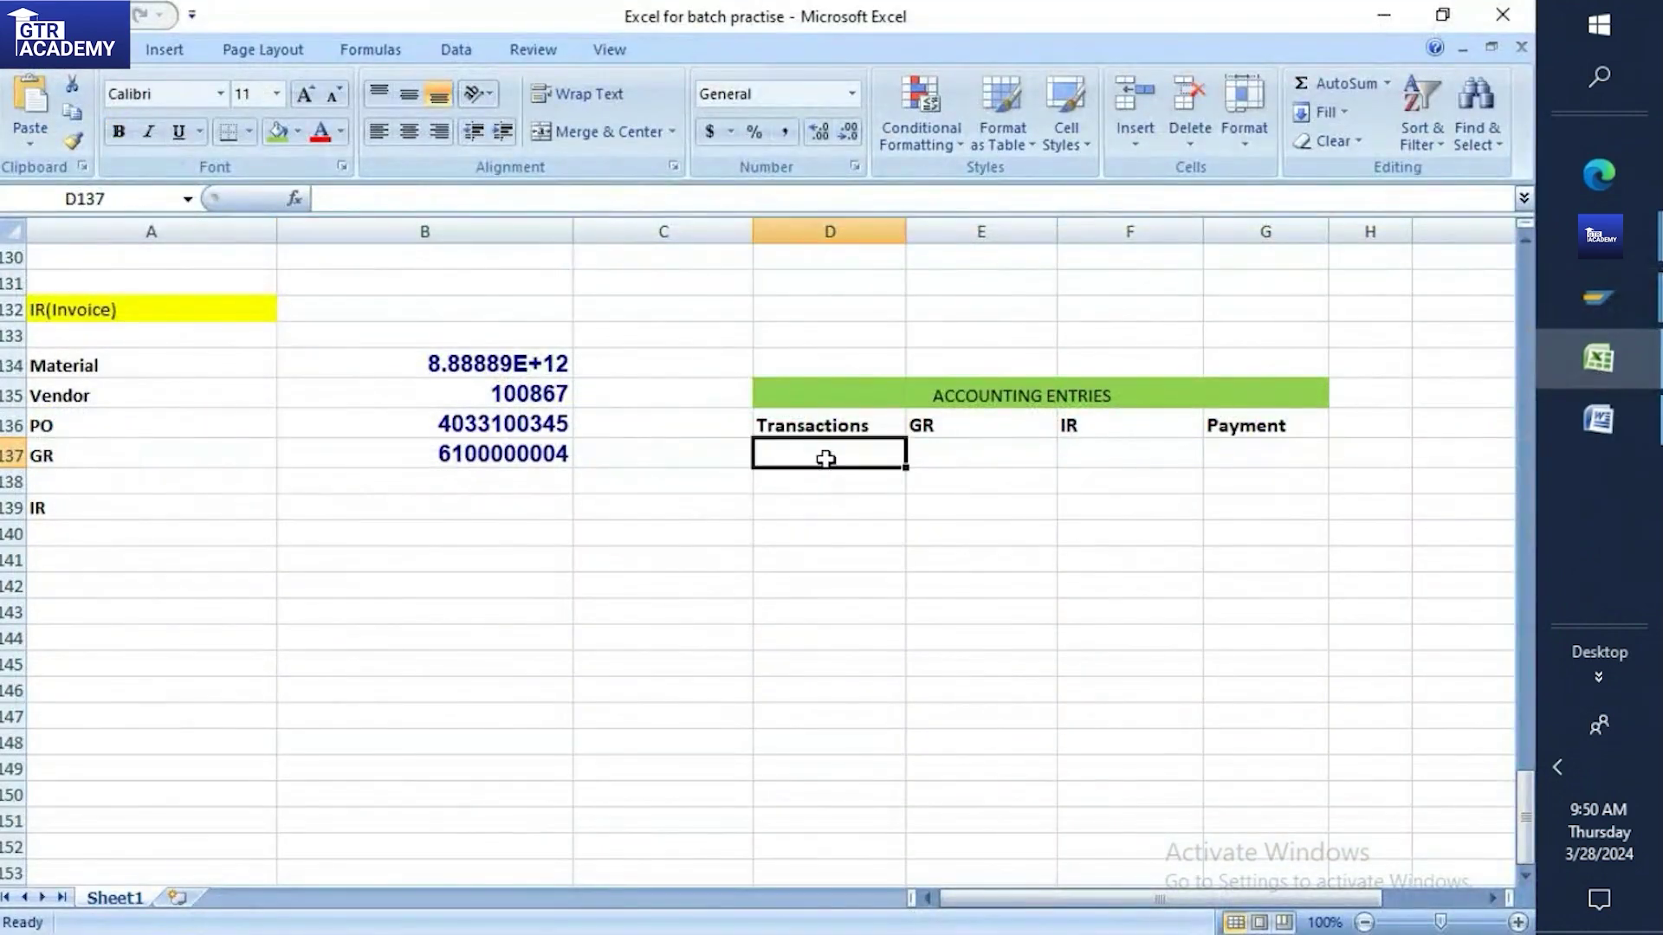
pyautogui.write('BSX')
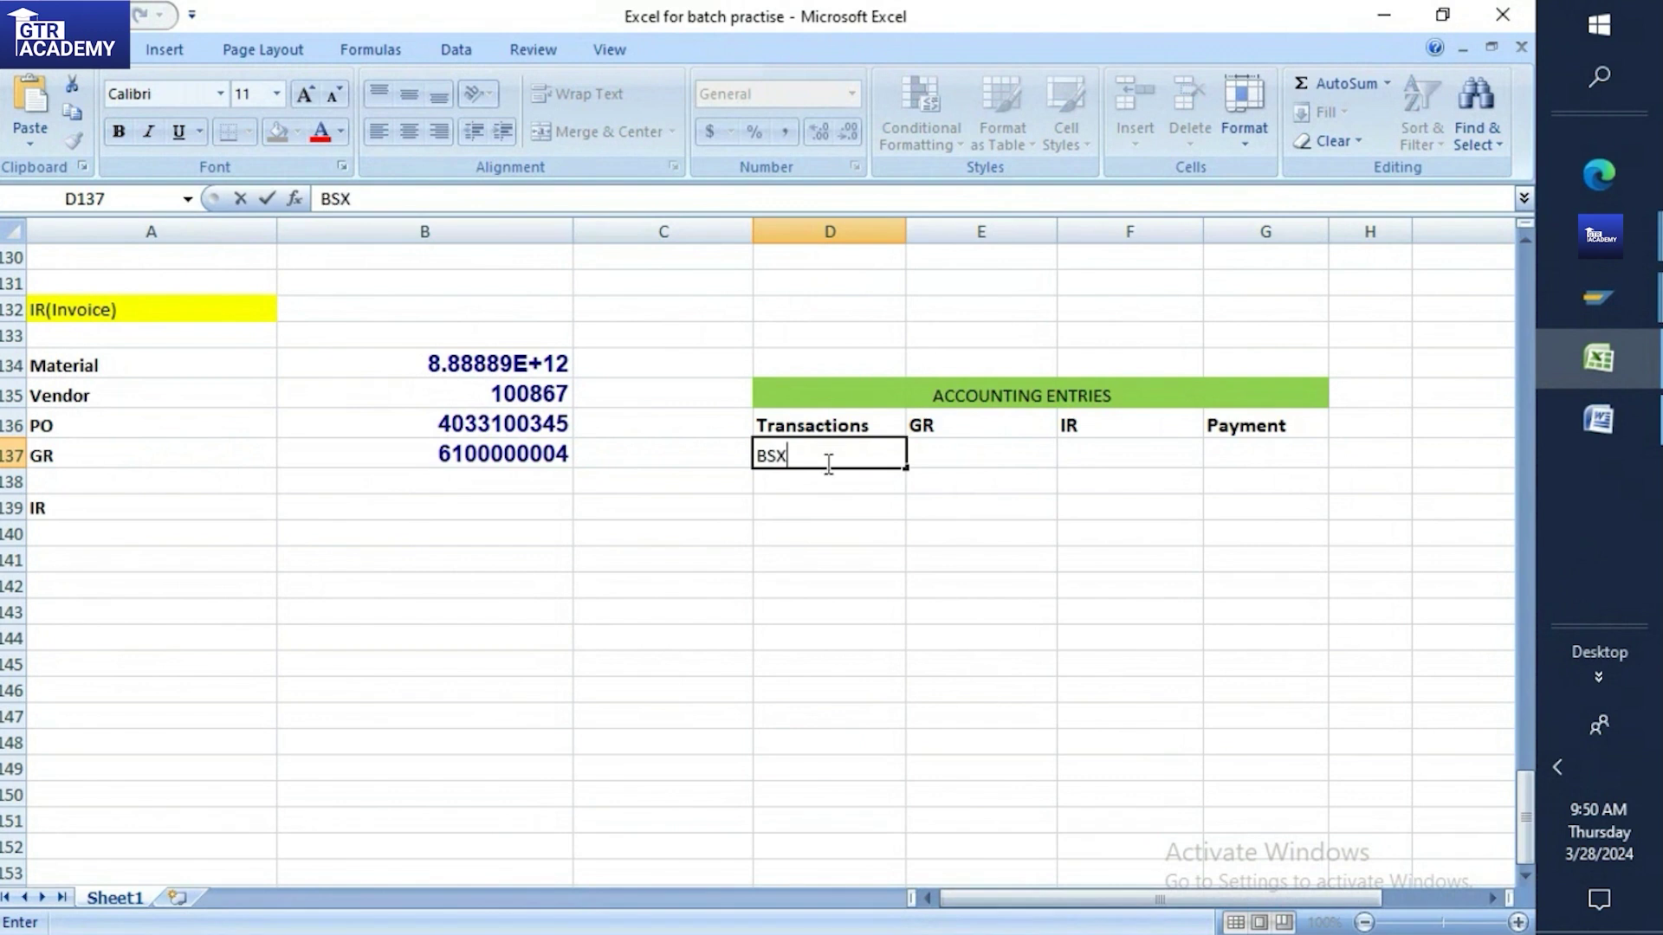
pyautogui.press('Return')
pyautogui.moveTo(1589, 305)
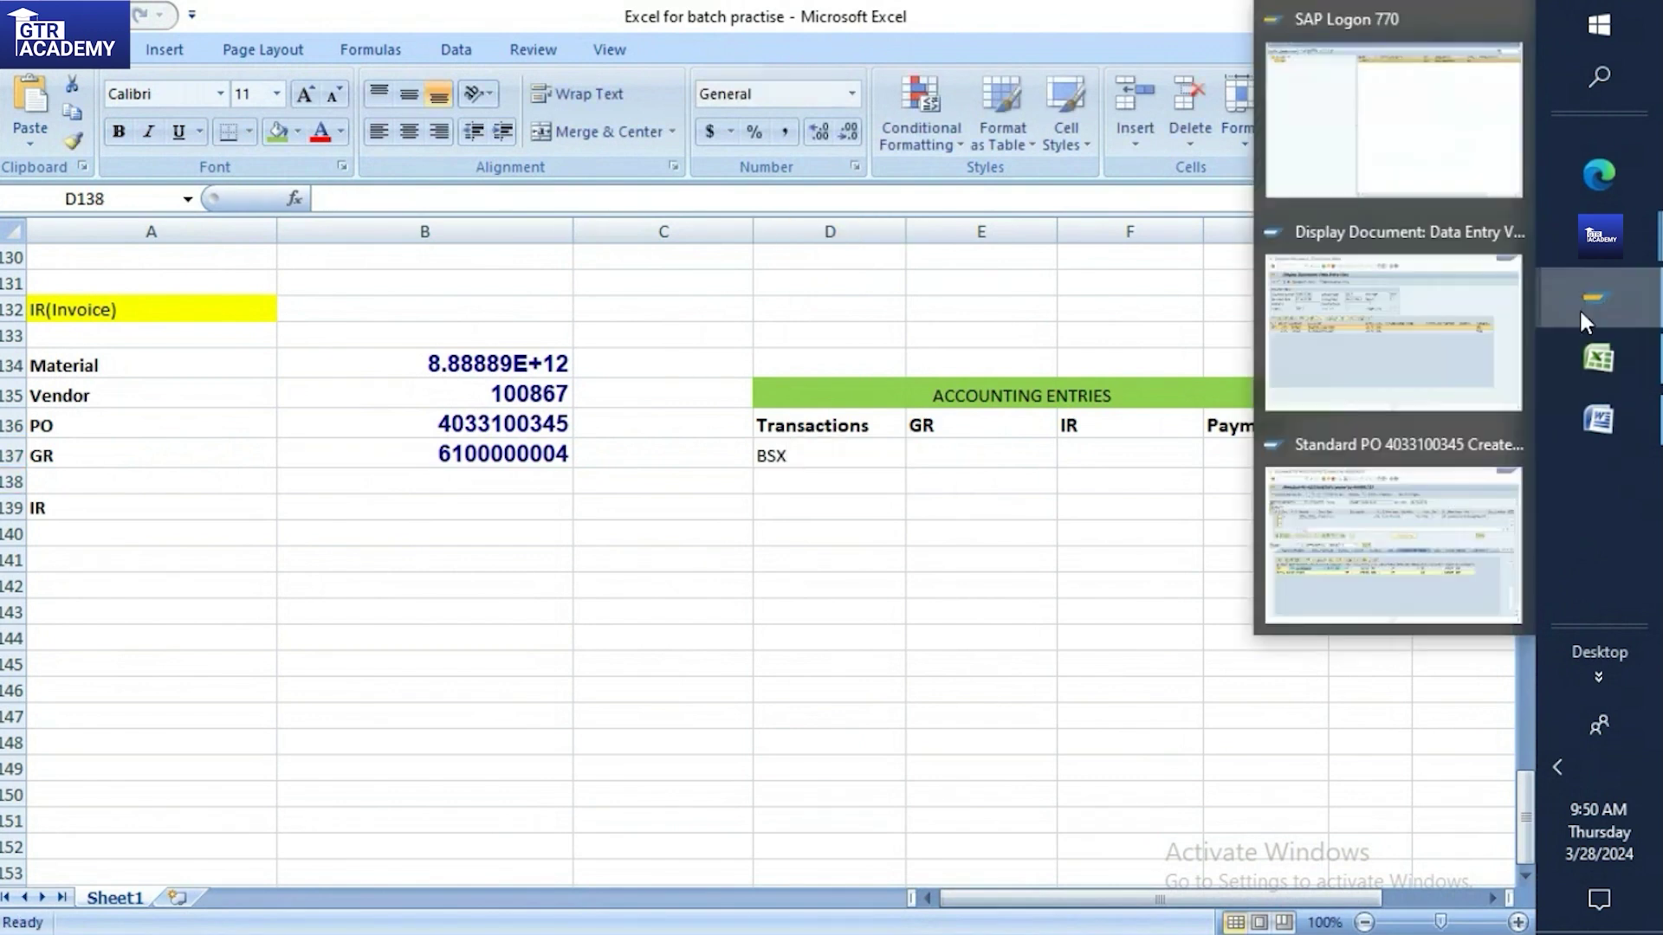
pyautogui.click(1443, 373)
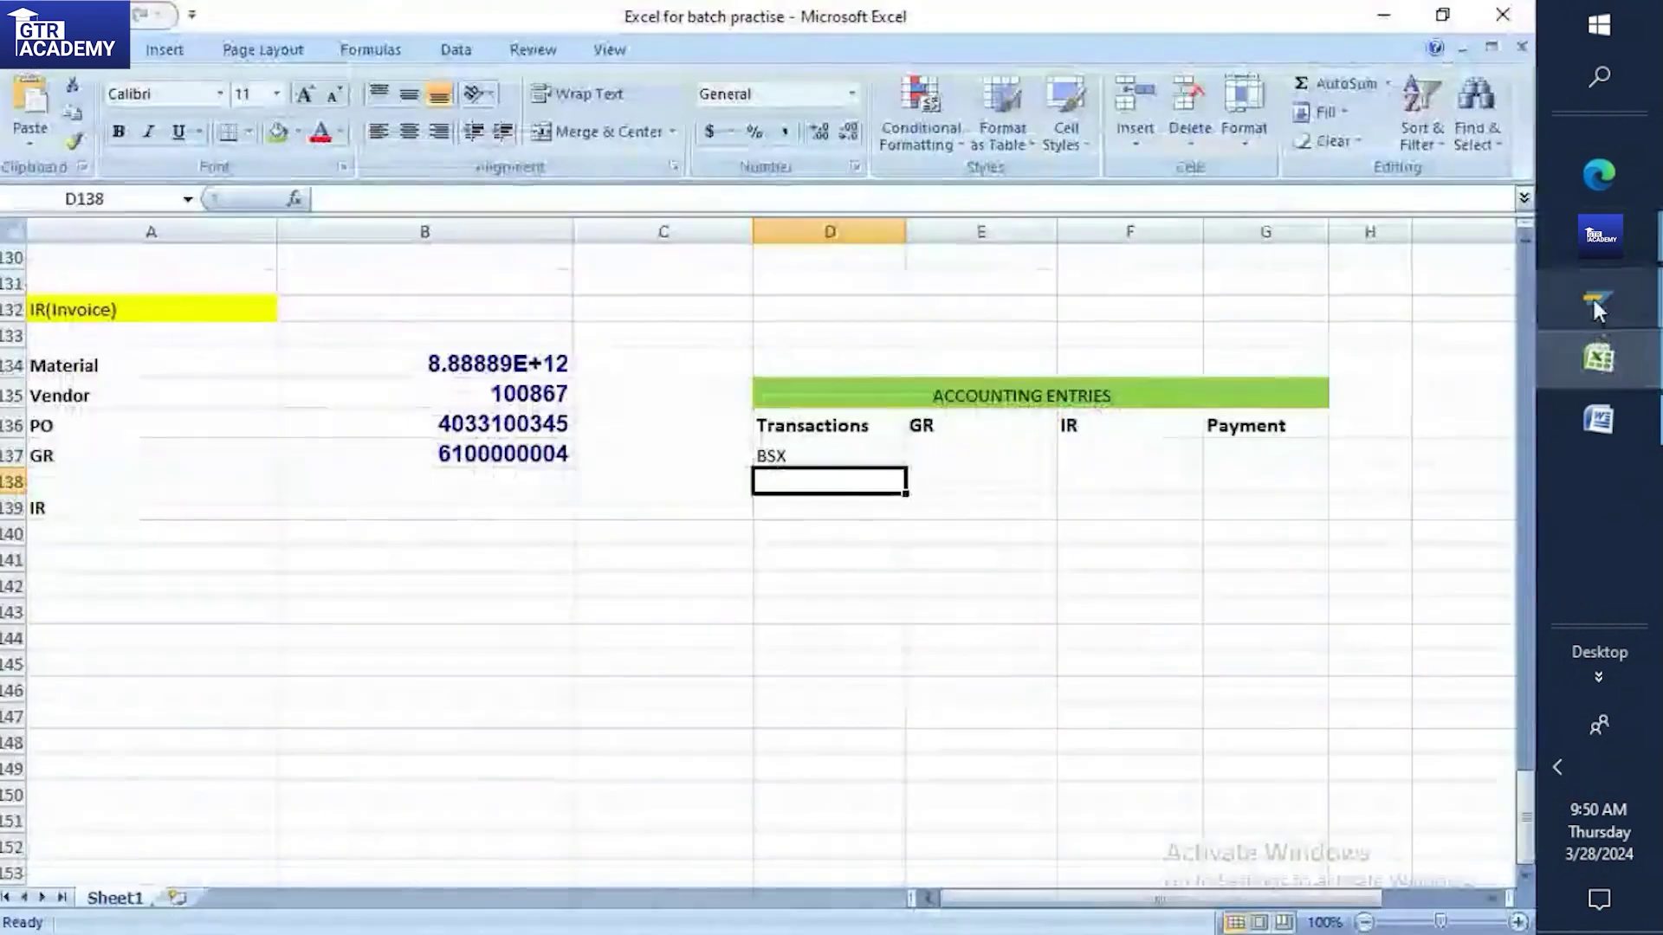
pyautogui.click(1593, 300)
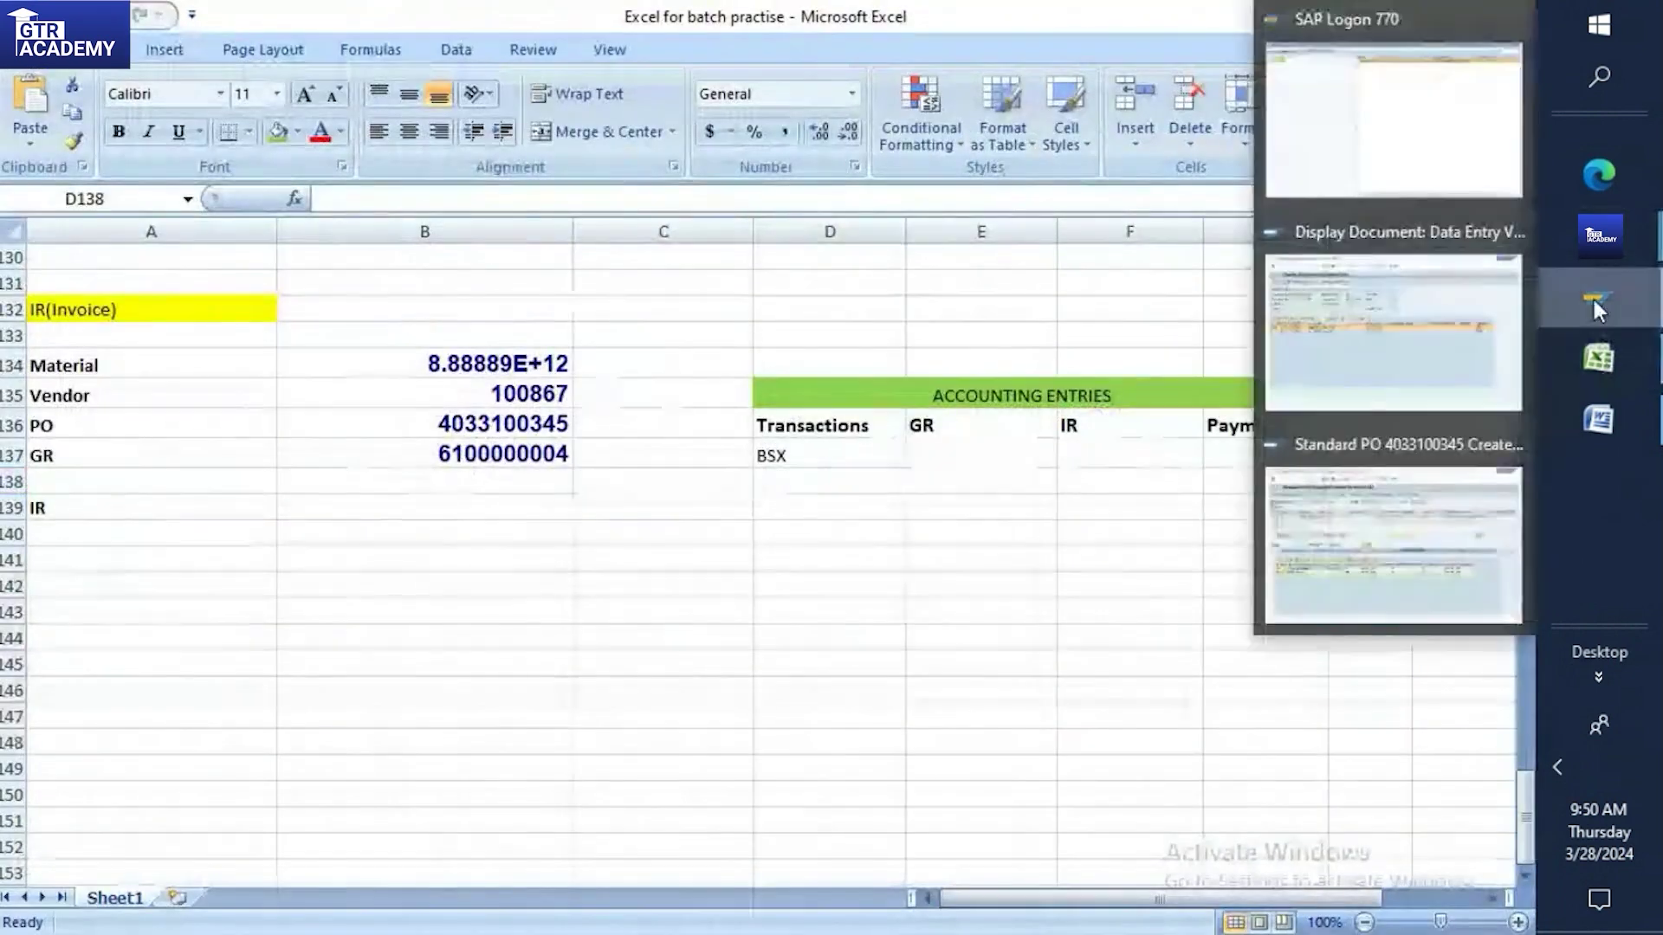
pyautogui.click(1445, 413)
pyautogui.click(1598, 357)
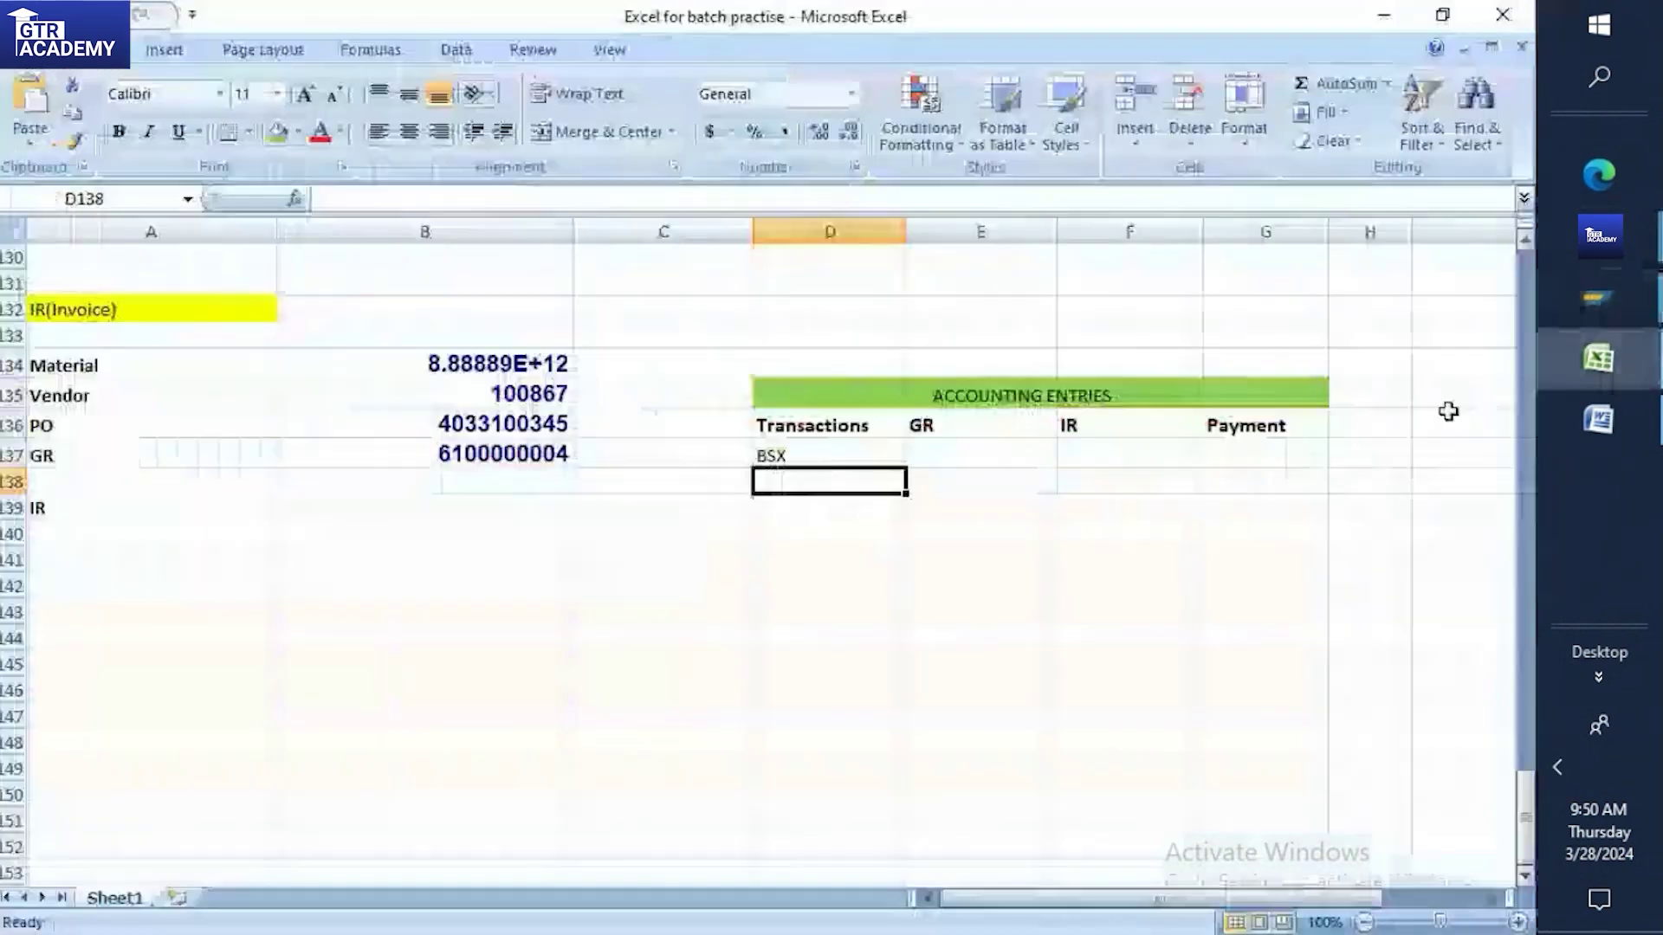
pyautogui.write('WRX')
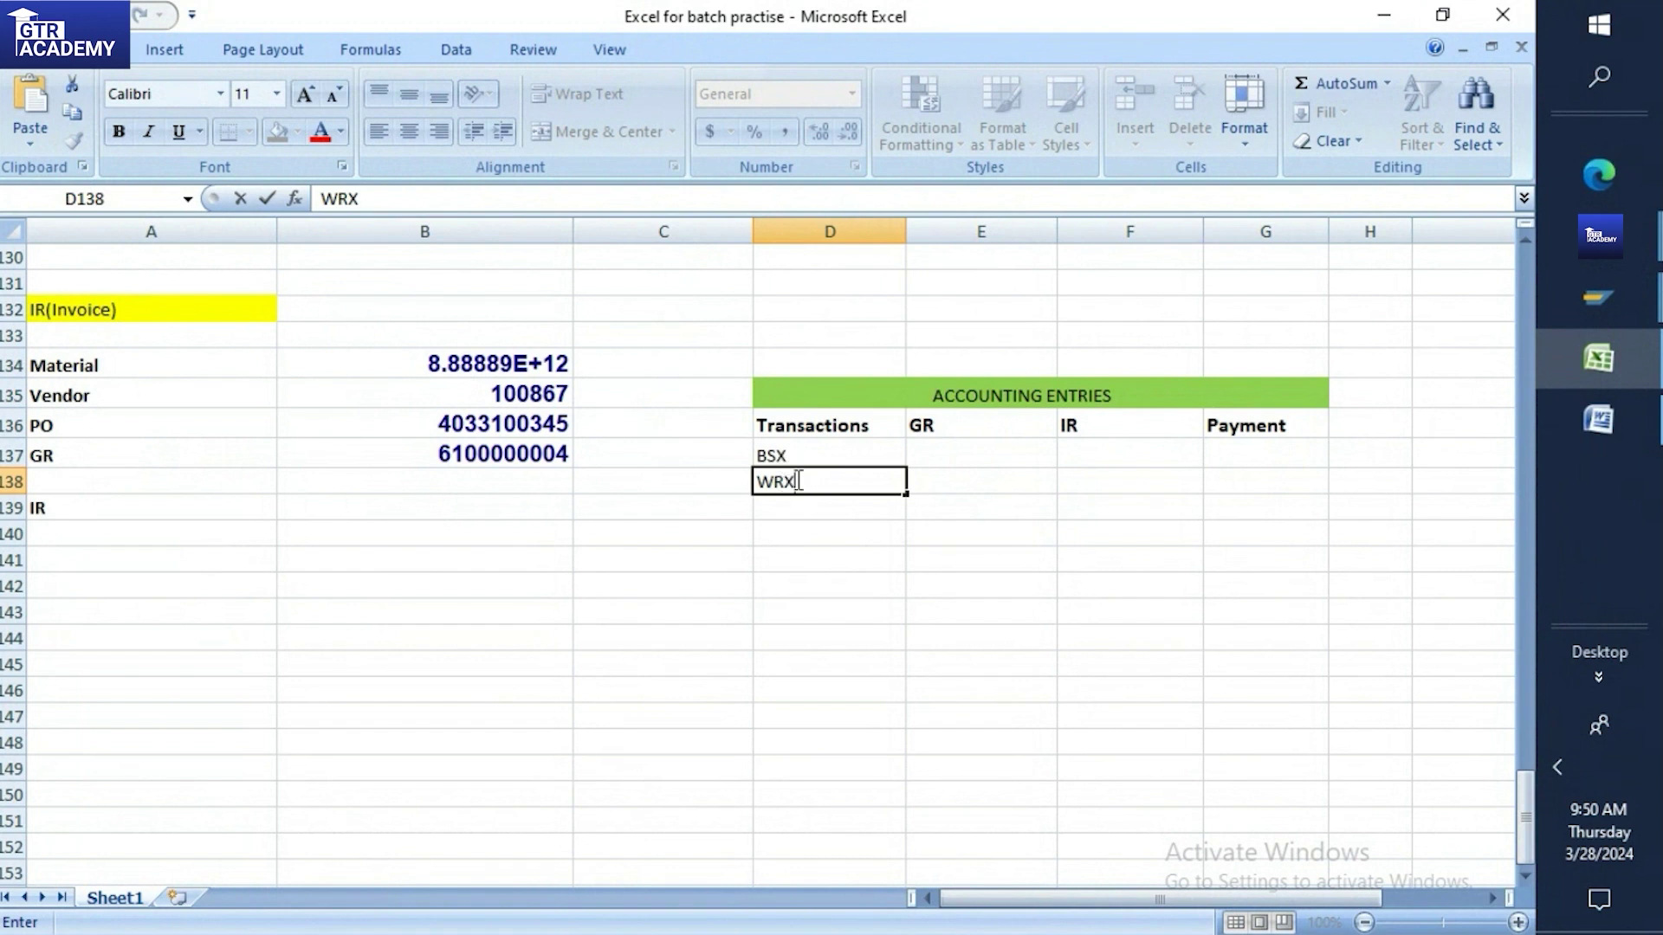
# Compare the transaction keys in the SAP accounting document with the entries in the Excel log
pyautogui.click(1629, 302)
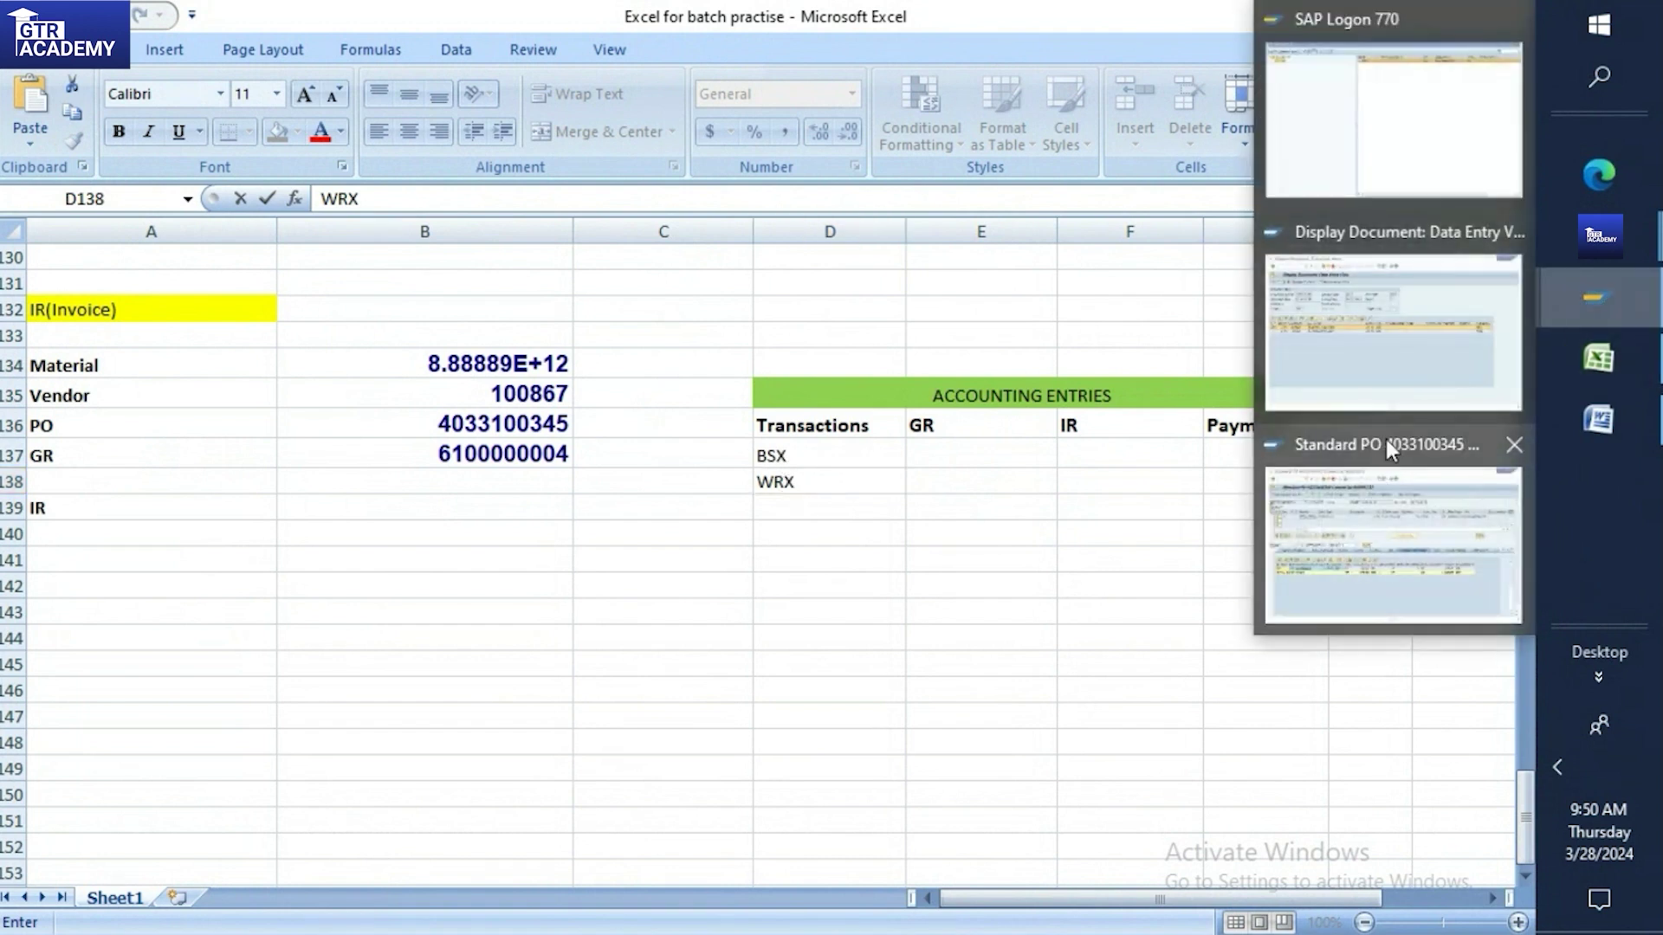
pyautogui.click(1381, 375)
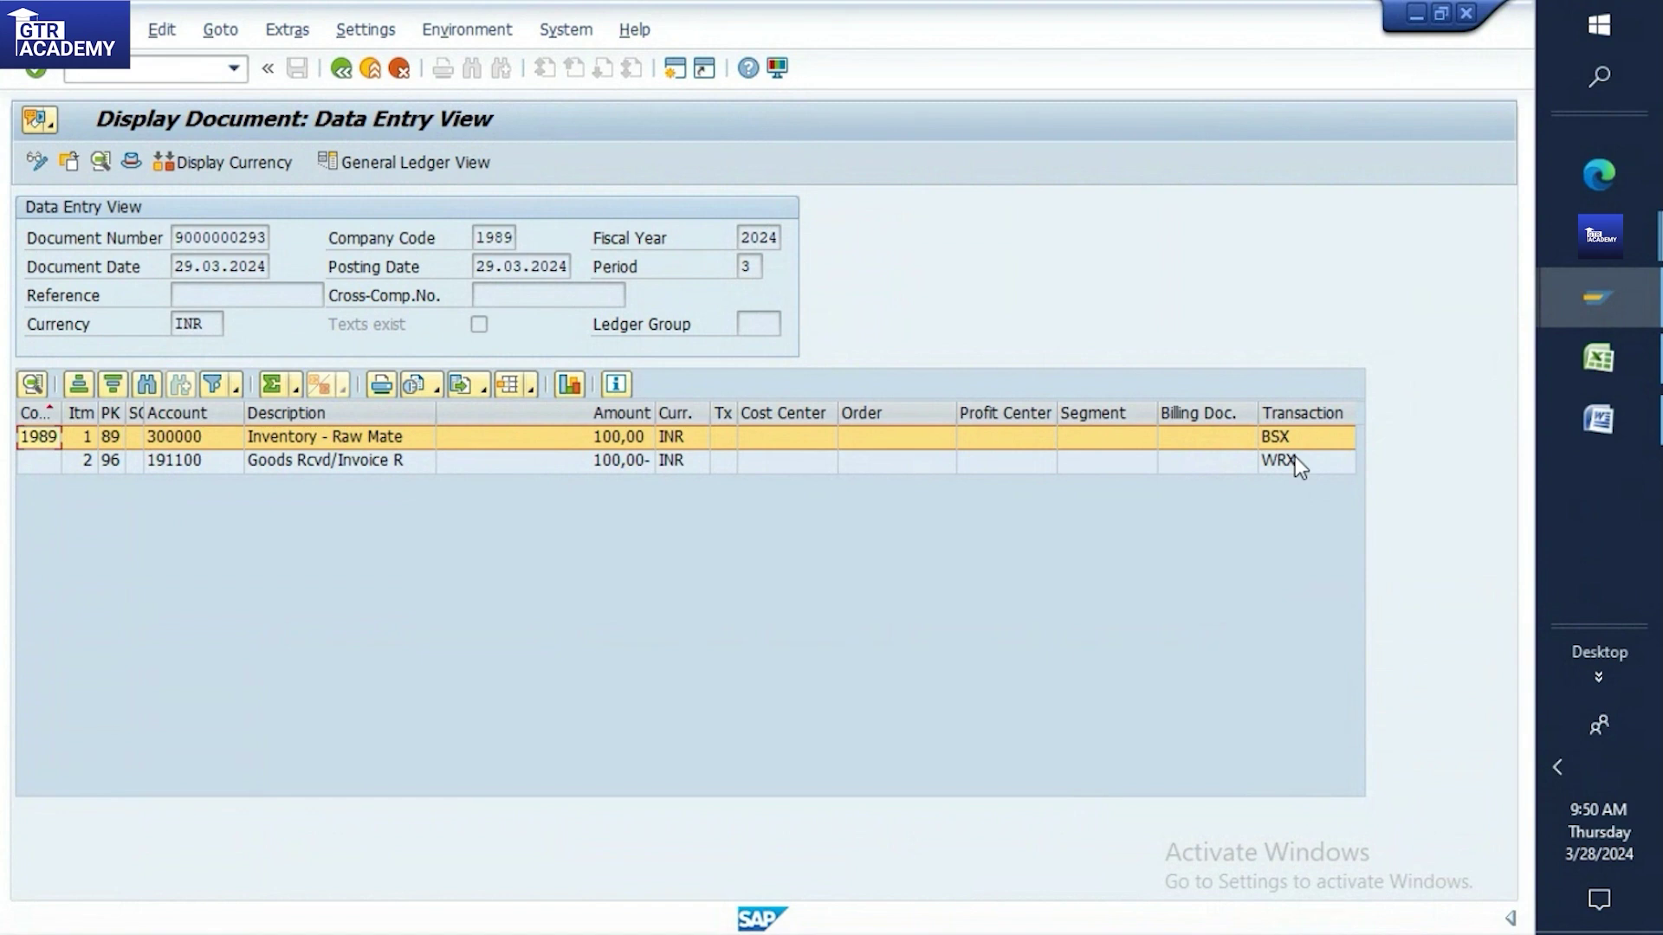
pyautogui.click(1593, 362)
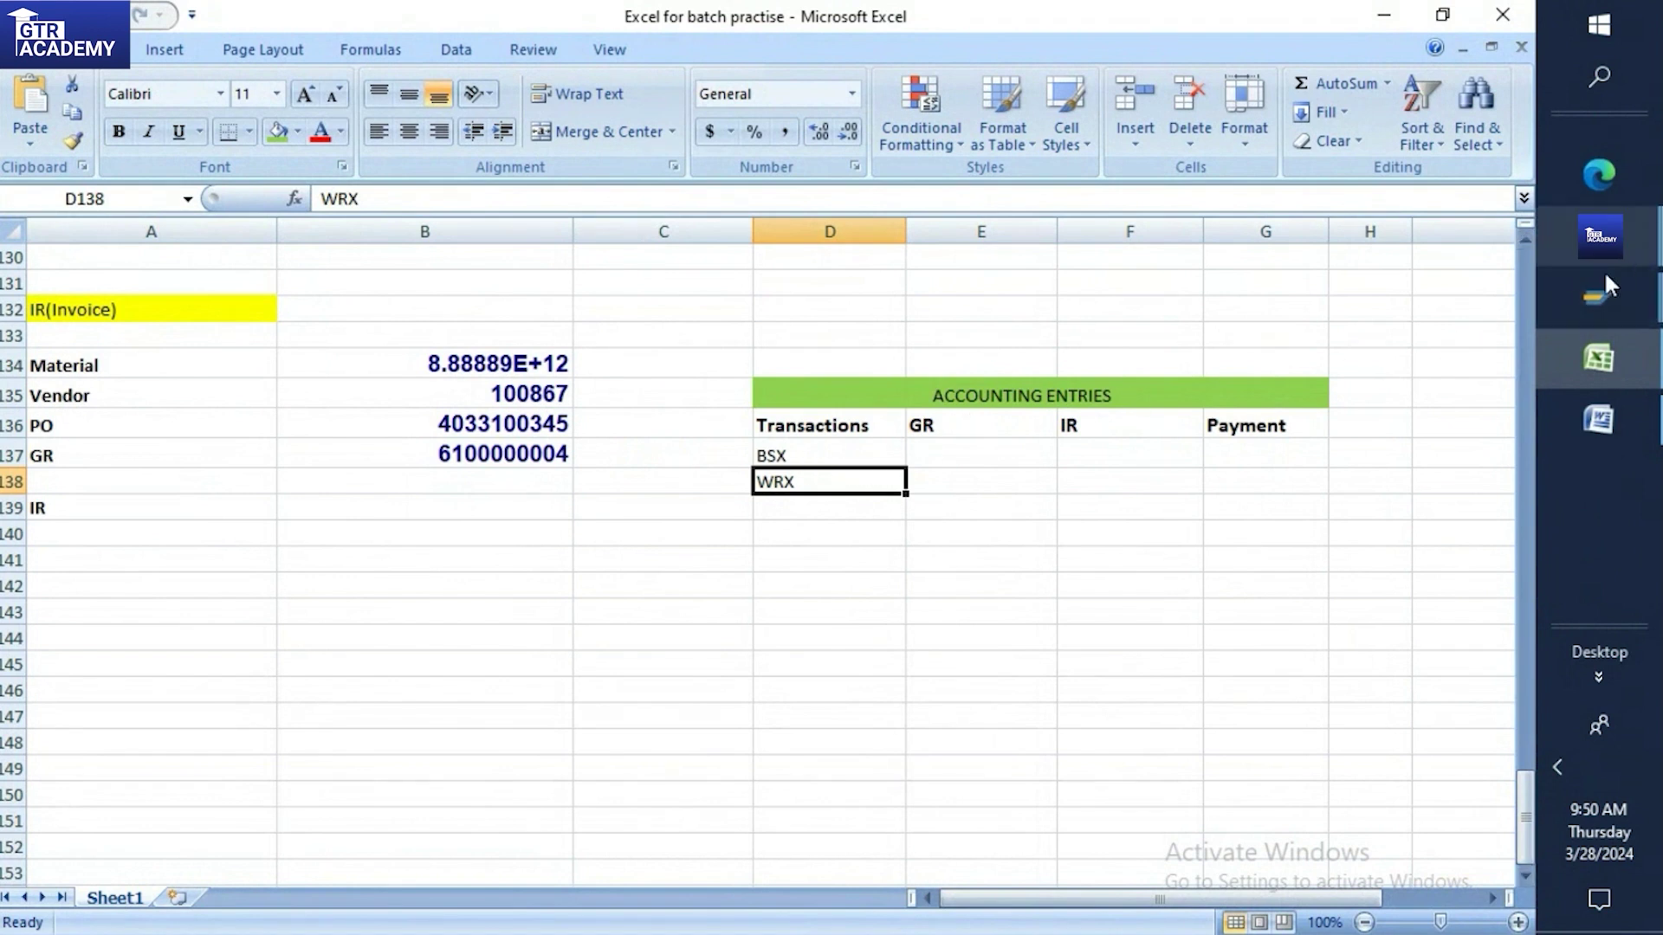
pyautogui.click(1588, 287)
pyautogui.click(1360, 343)
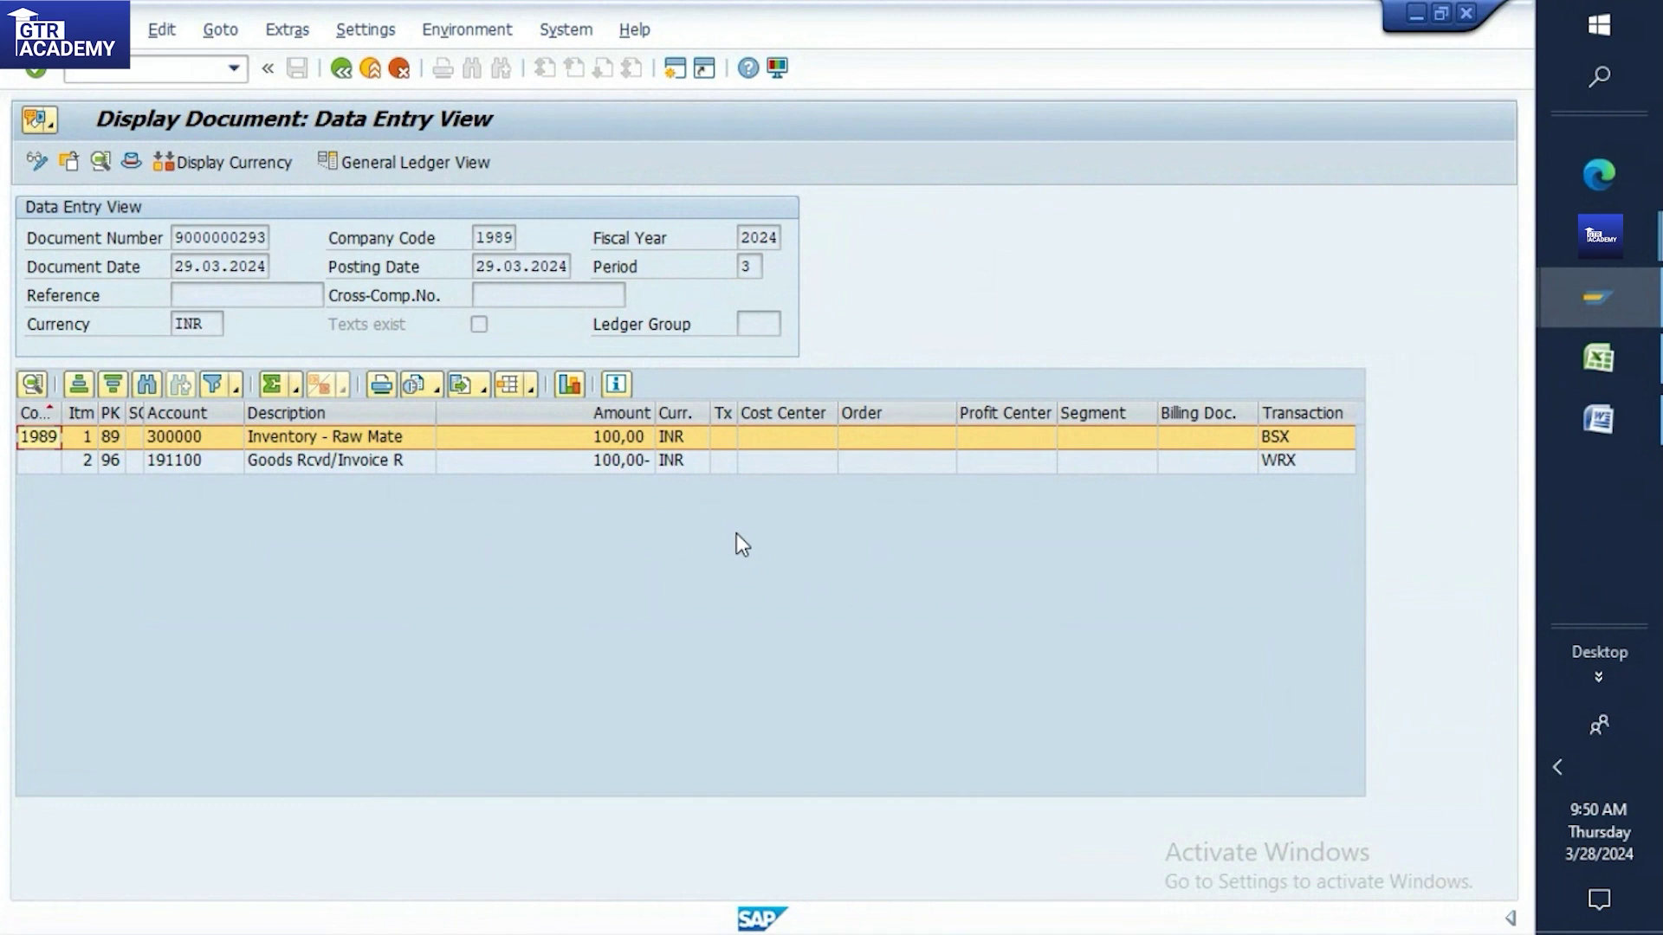
# Return to the material document, display its accounting document again through FI Documents and widen the transaction column
pyautogui.click(342, 67)
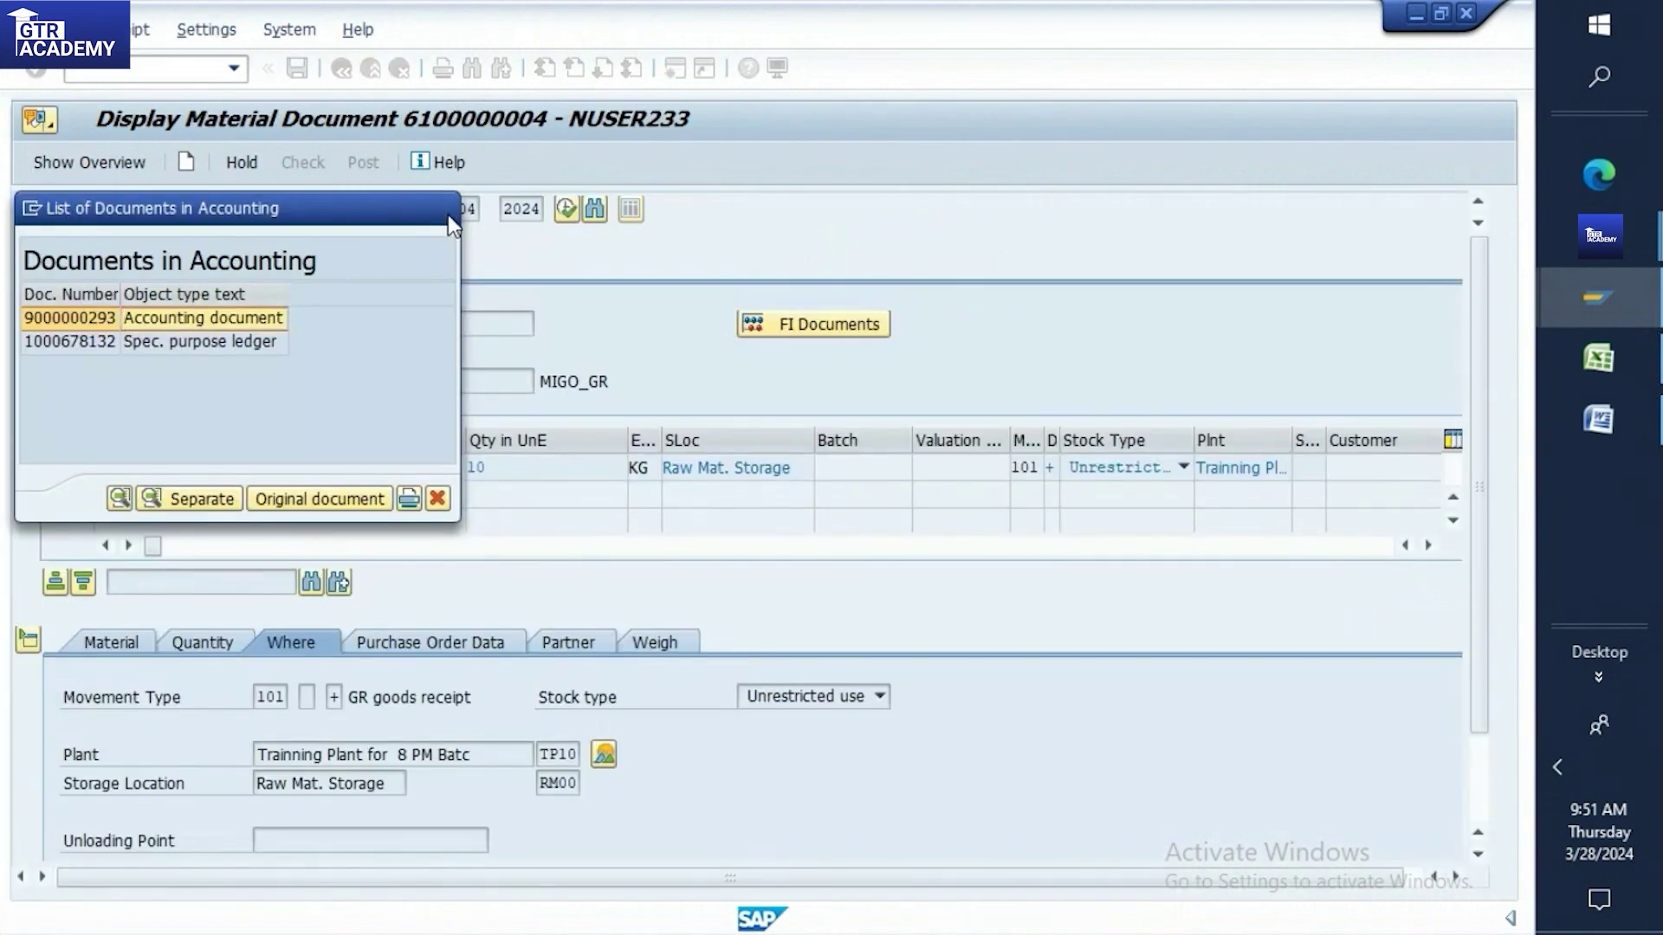
pyautogui.click(444, 211)
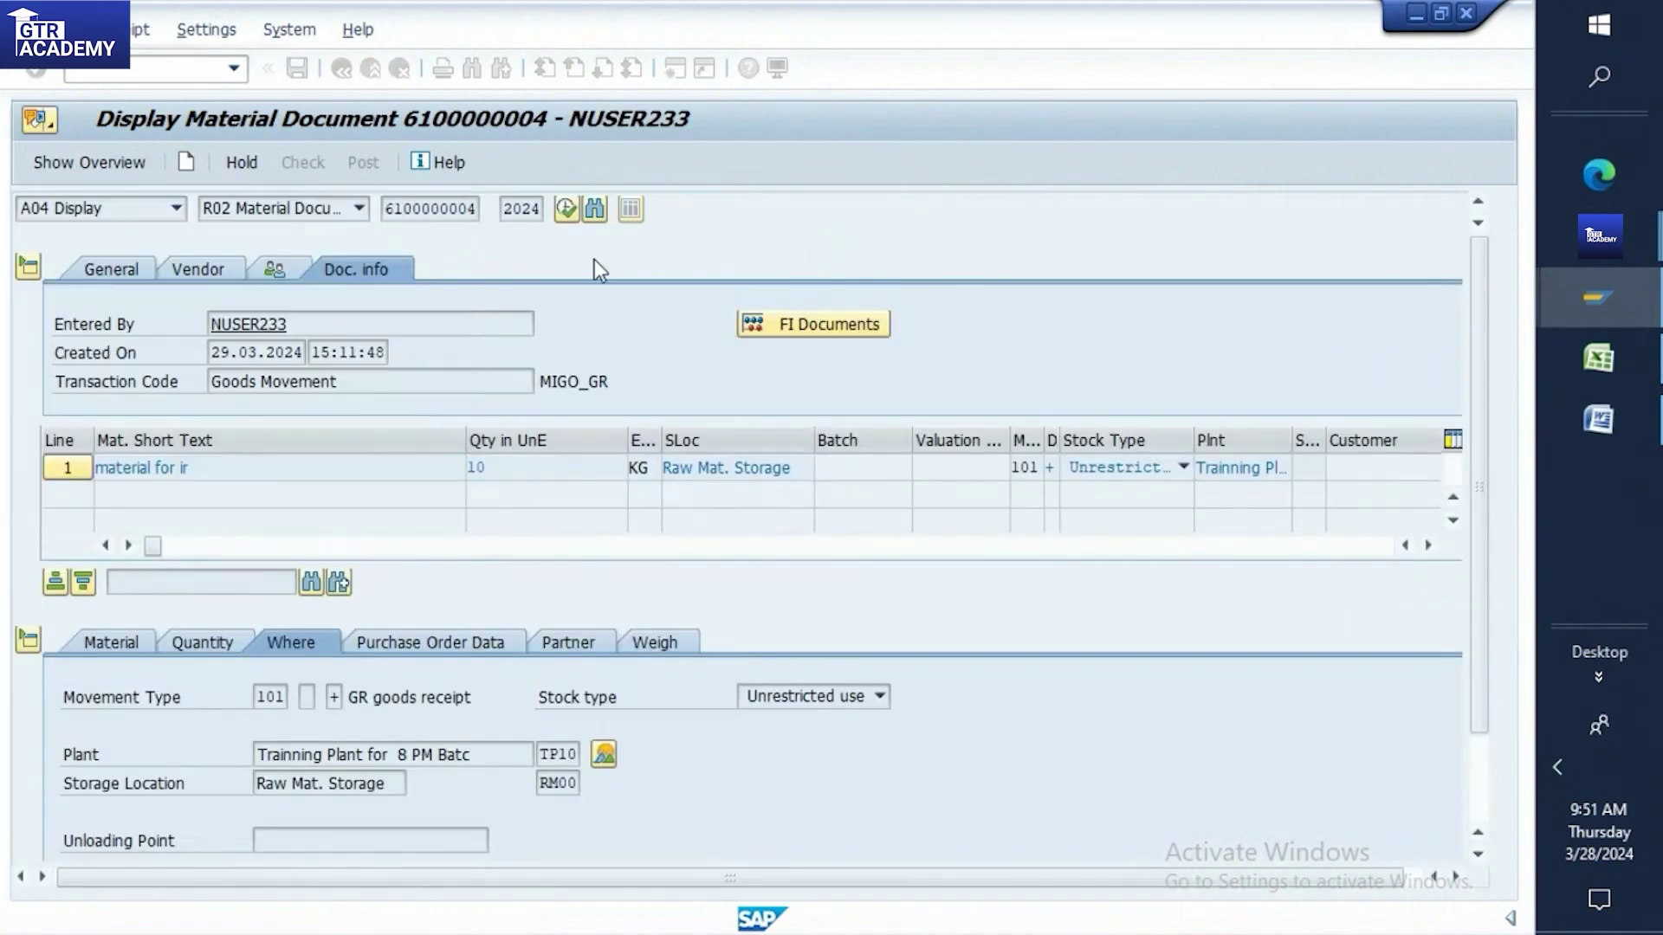
pyautogui.click(750, 324)
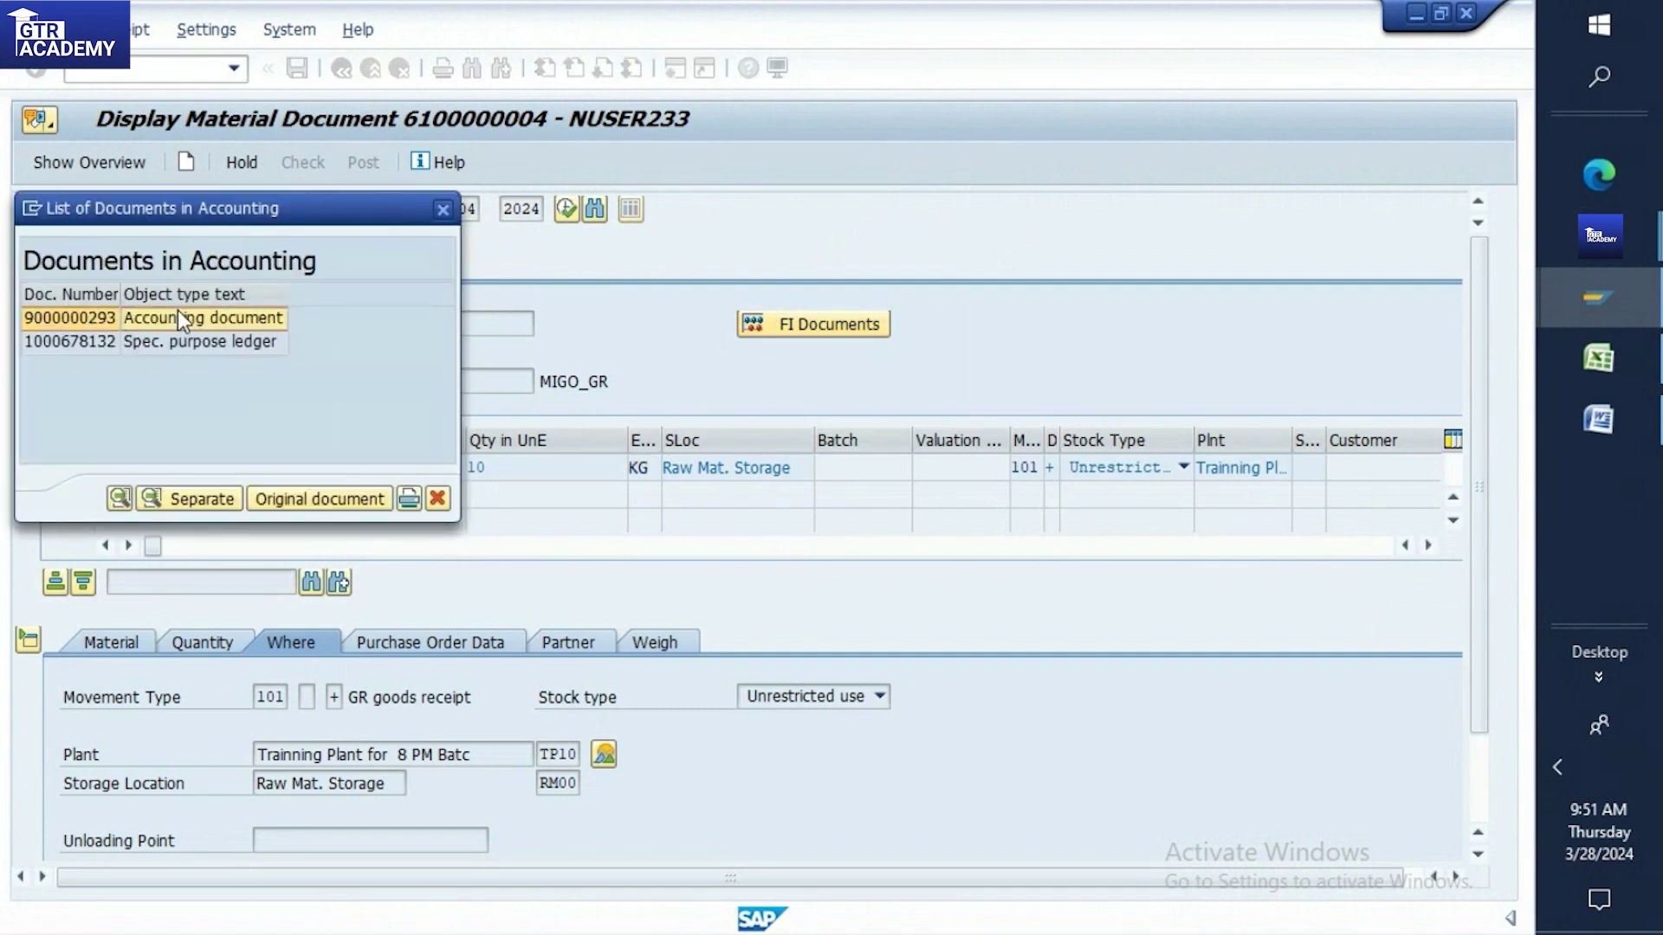
pyautogui.doubleClick(182, 319)
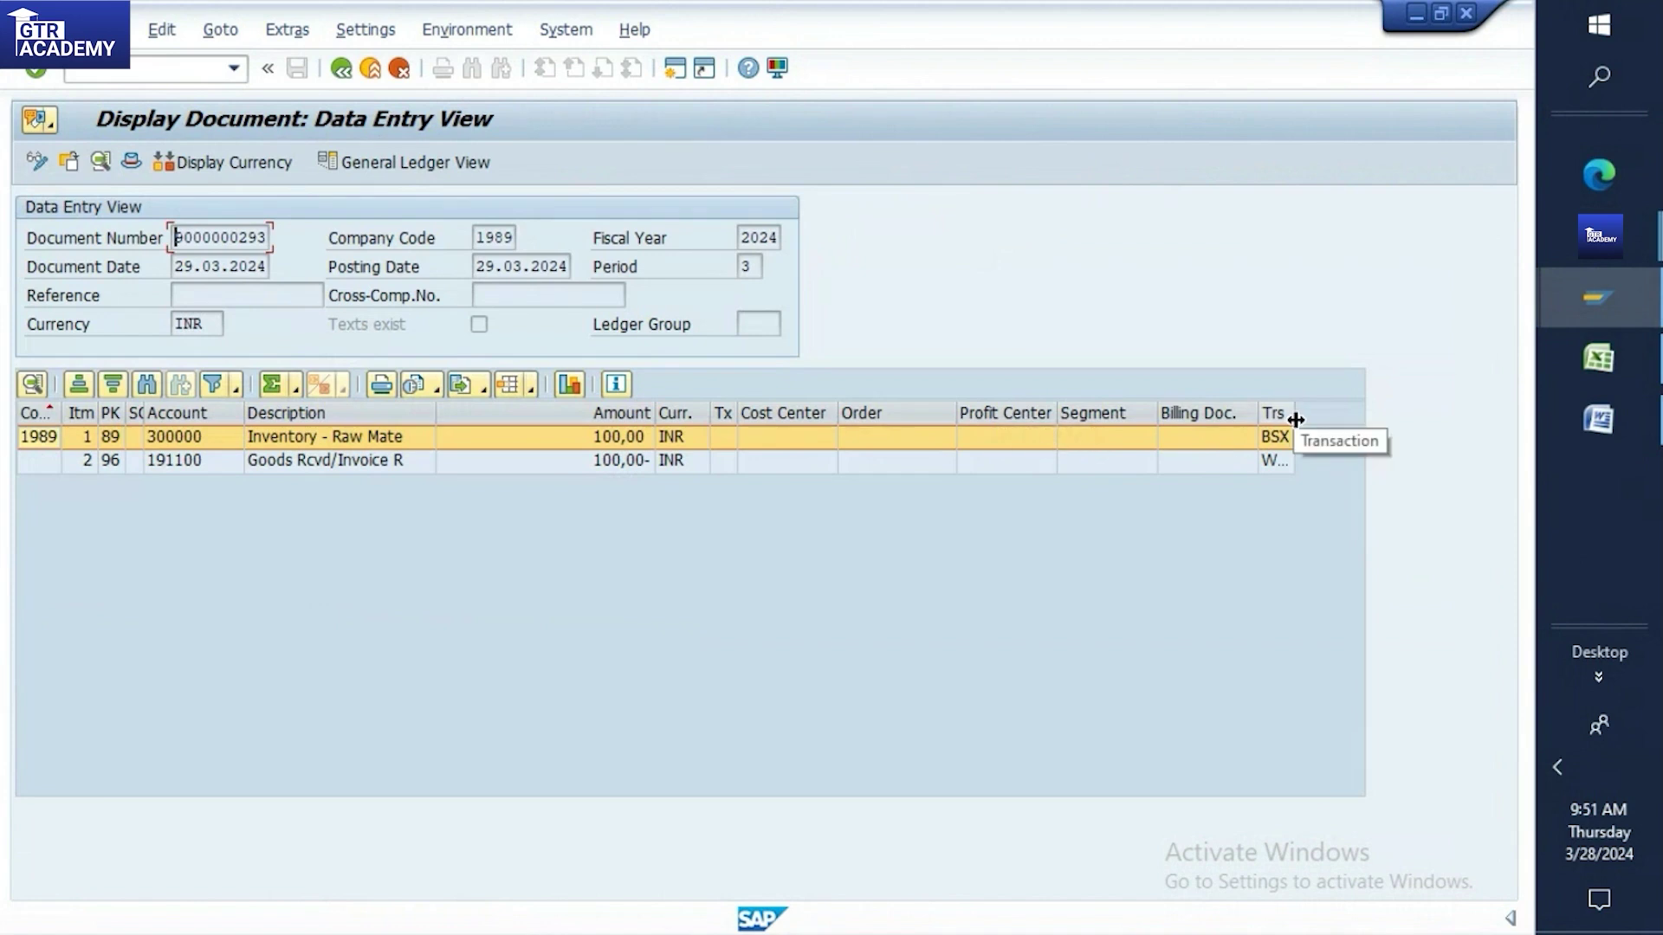
pyautogui.moveTo(1298, 415); pyautogui.dragTo(1338, 415)
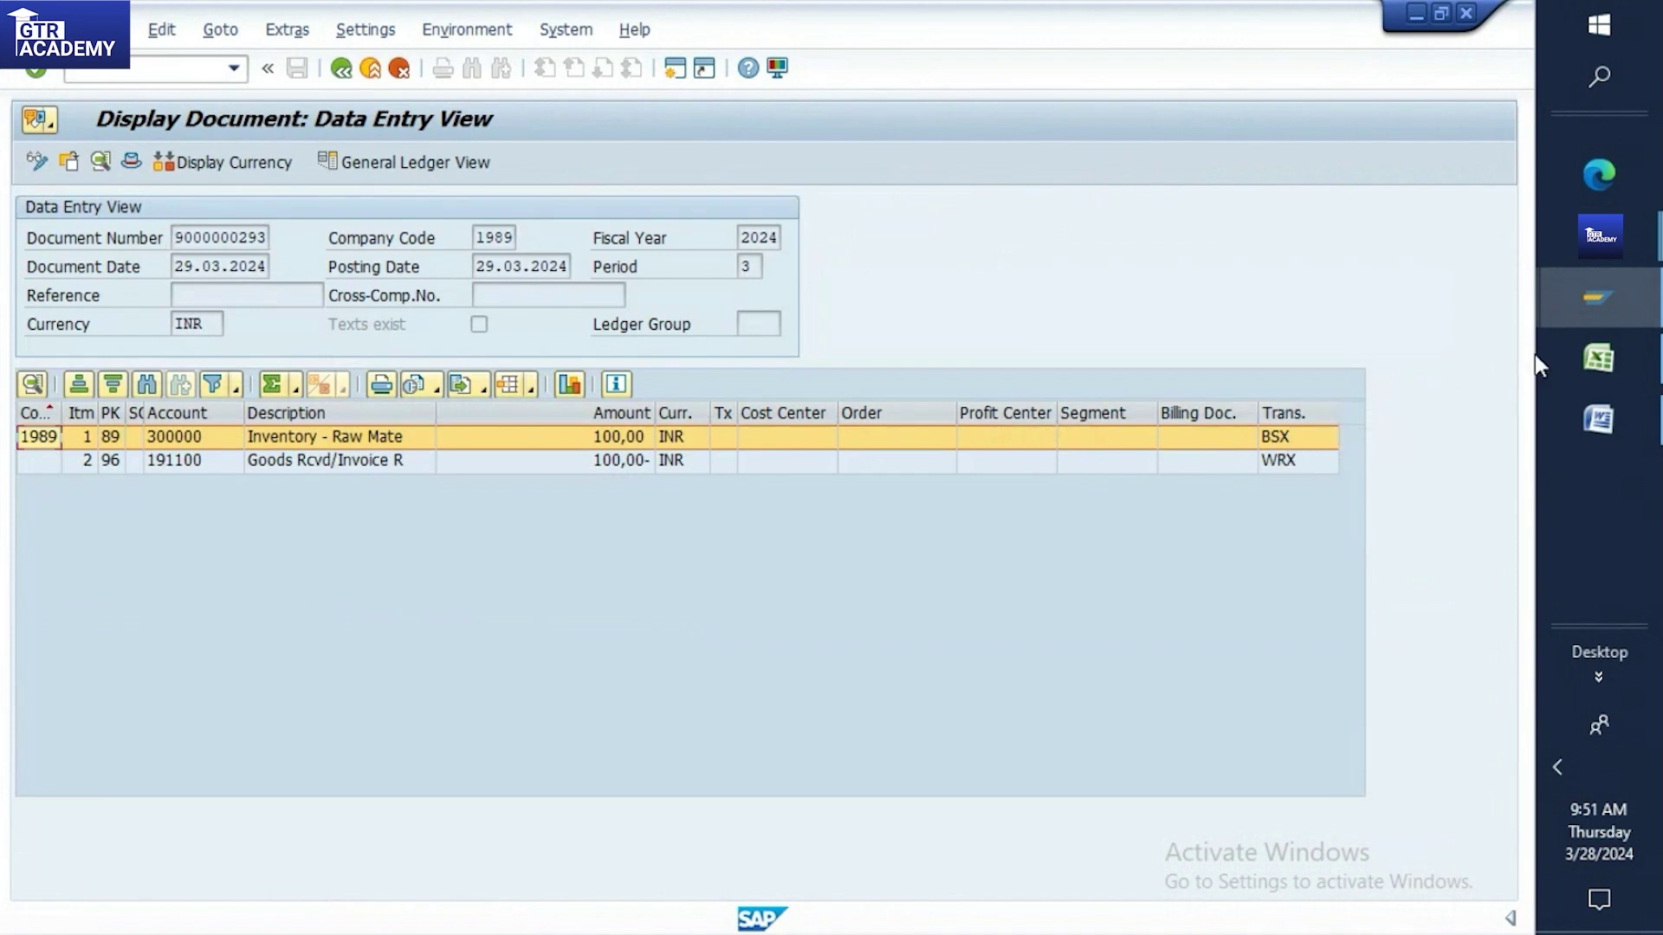
# Select cell B139 beside IR in the Excel log, and close the purchase order session in SAP
pyautogui.moveTo(1578, 355)
pyautogui.click(1562, 361)
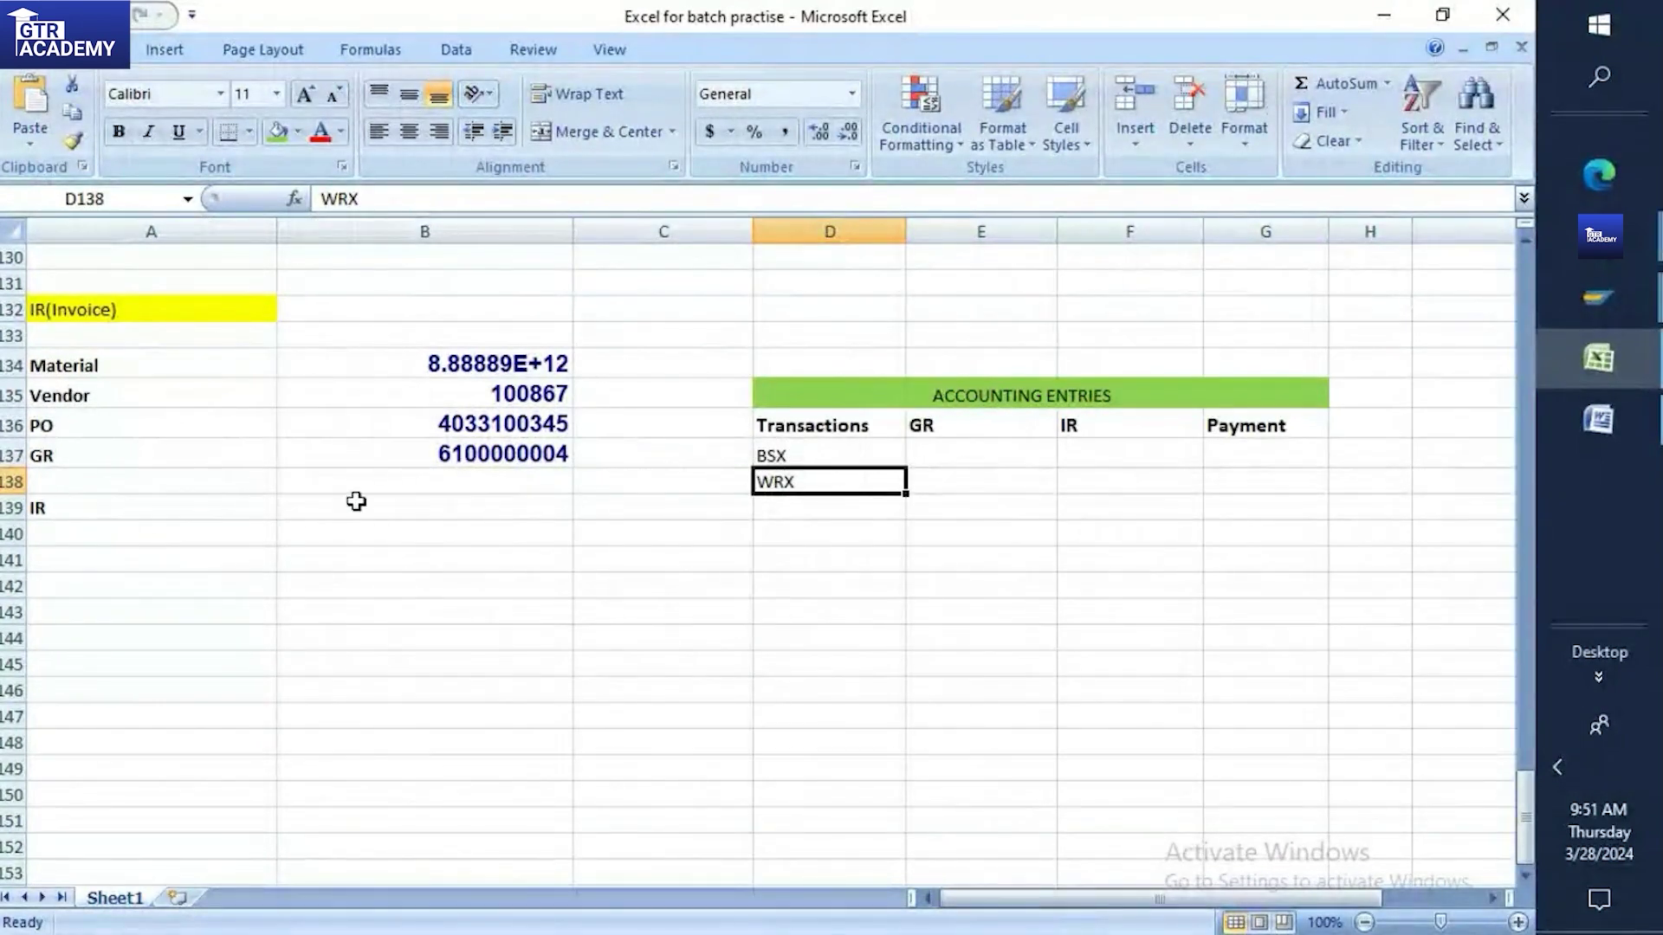
pyautogui.click(424, 502)
pyautogui.moveTo(1594, 312)
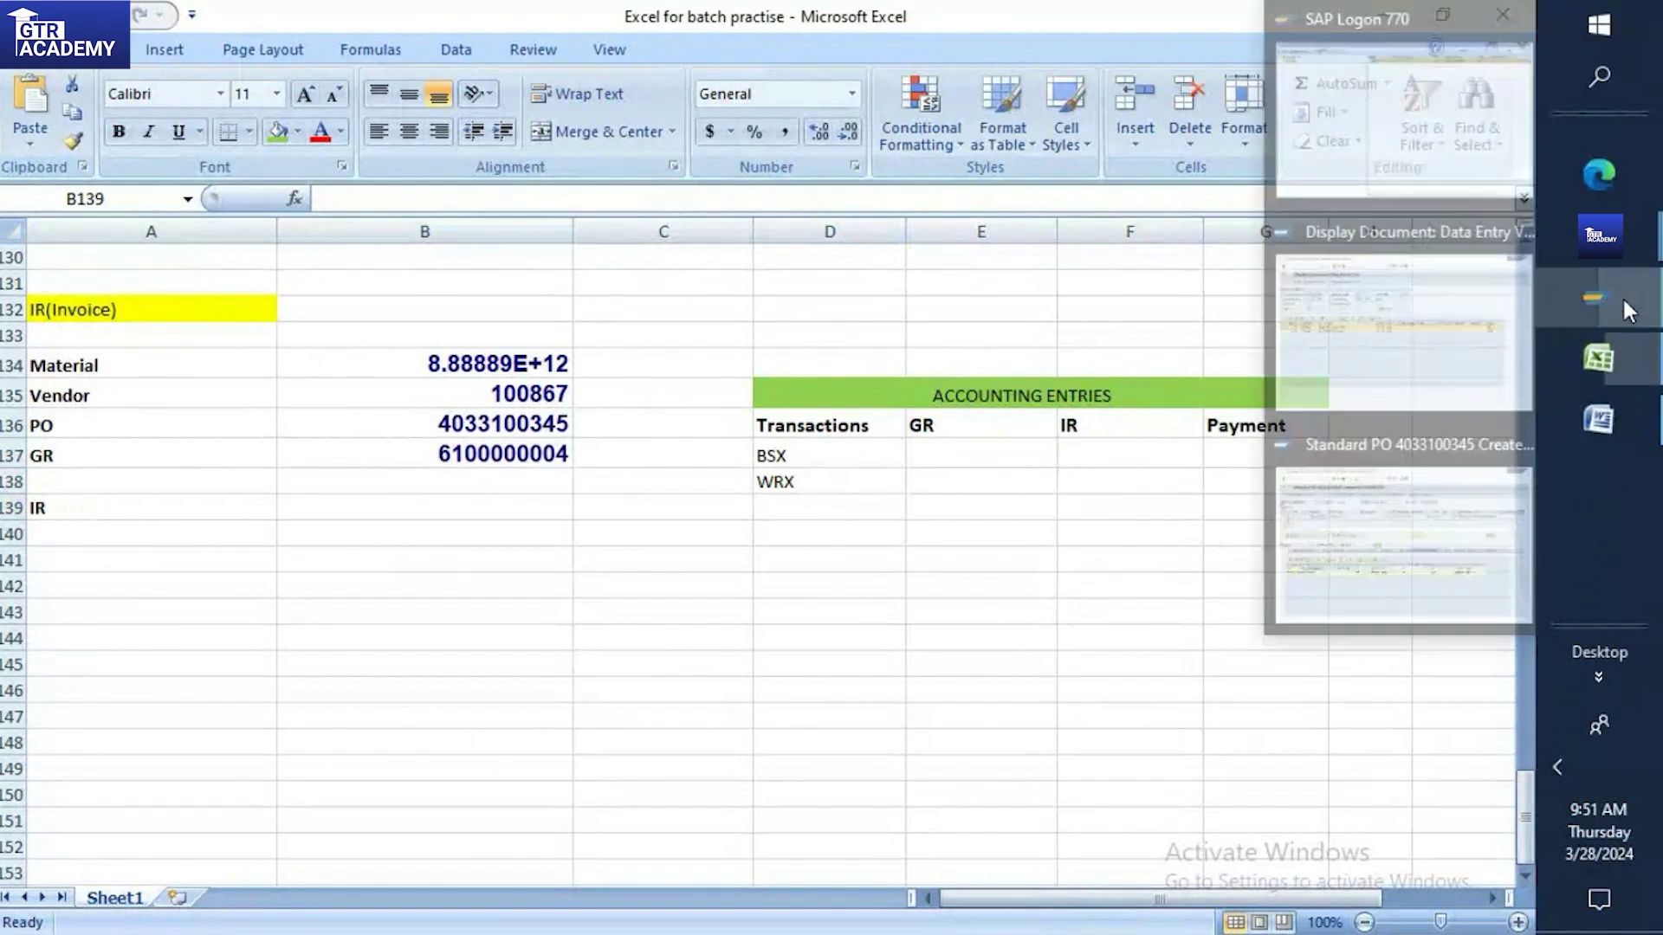
pyautogui.click(1400, 344)
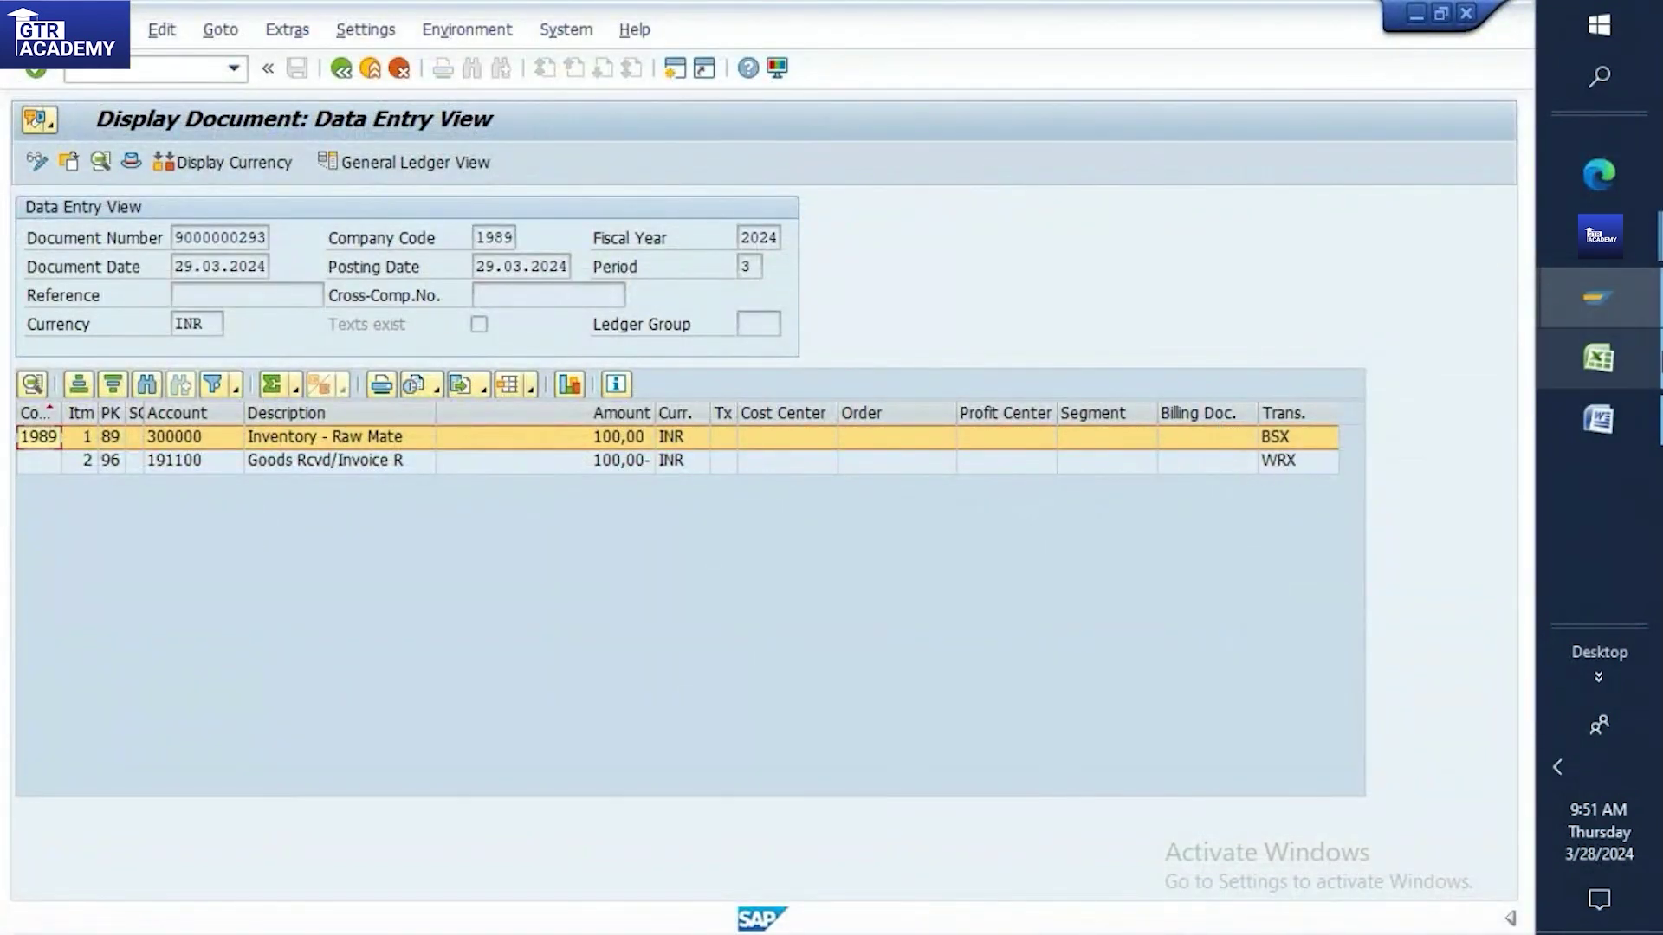
pyautogui.moveTo(1598, 367)
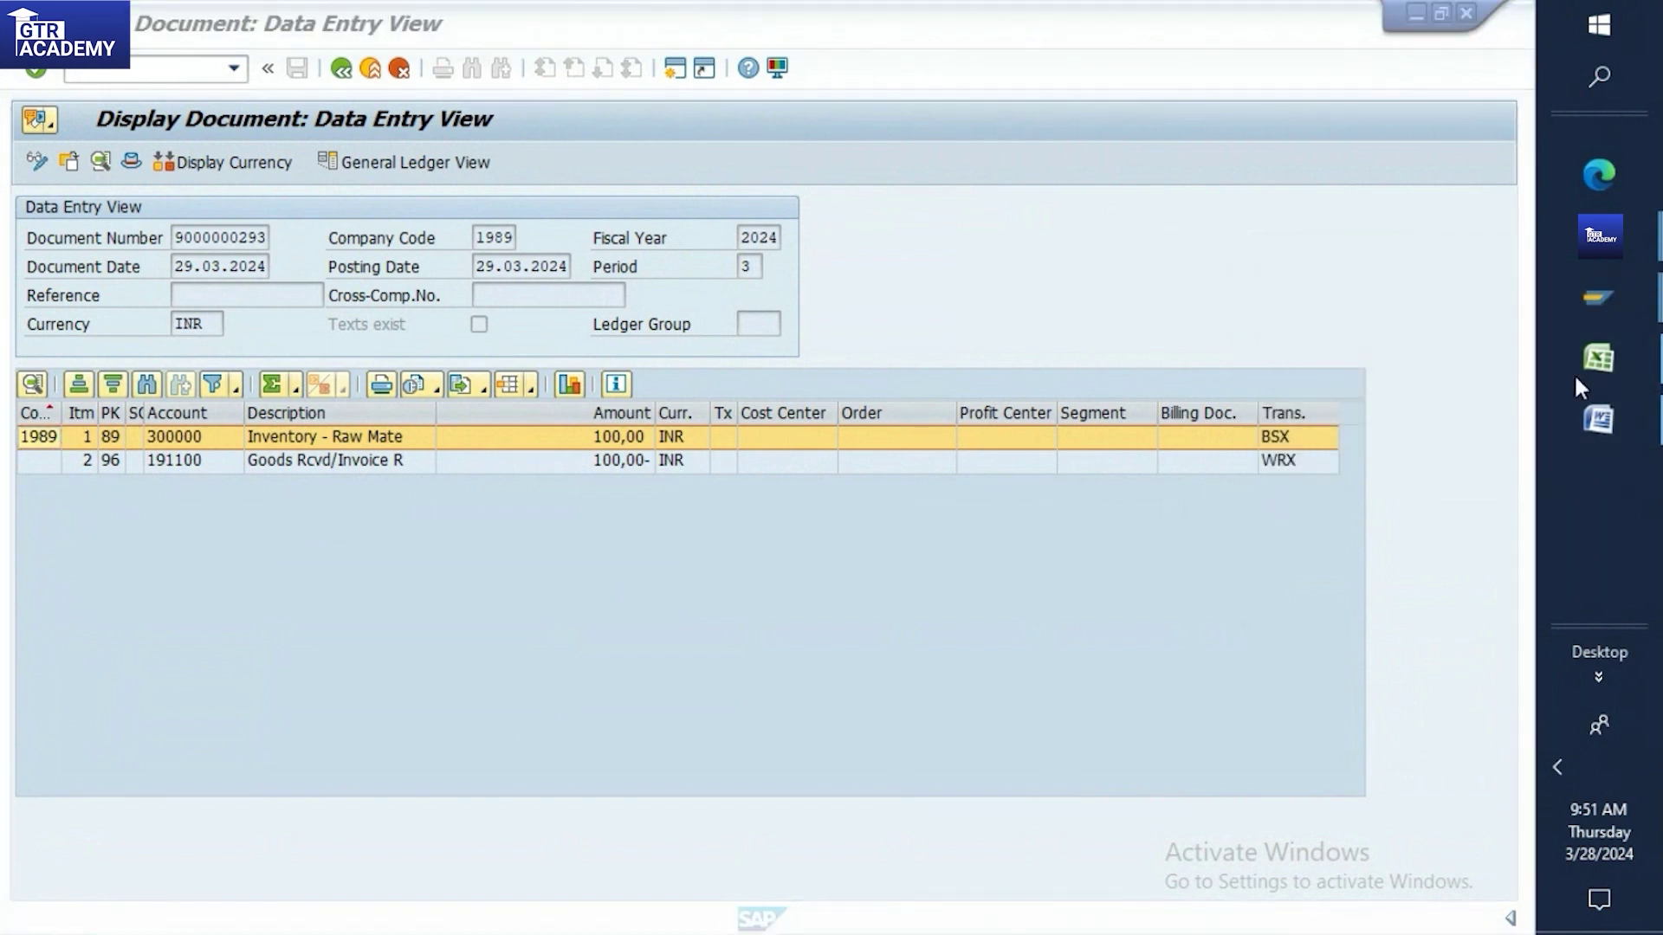
pyautogui.click(1598, 359)
pyautogui.moveTo(1581, 319)
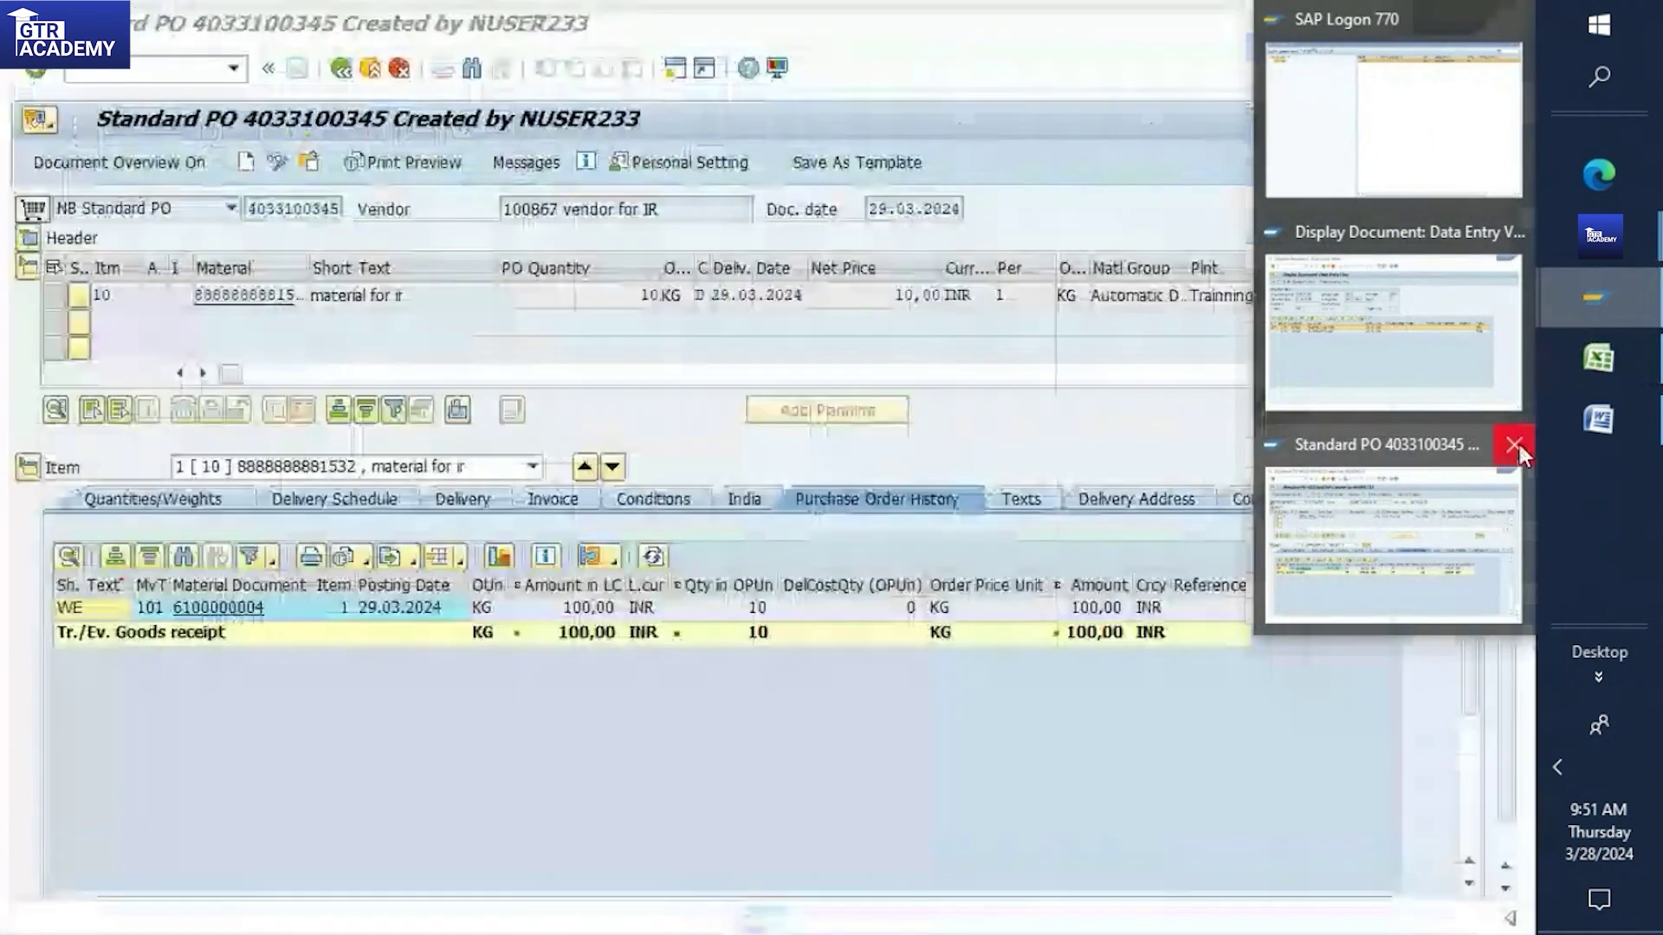
pyautogui.click(1514, 445)
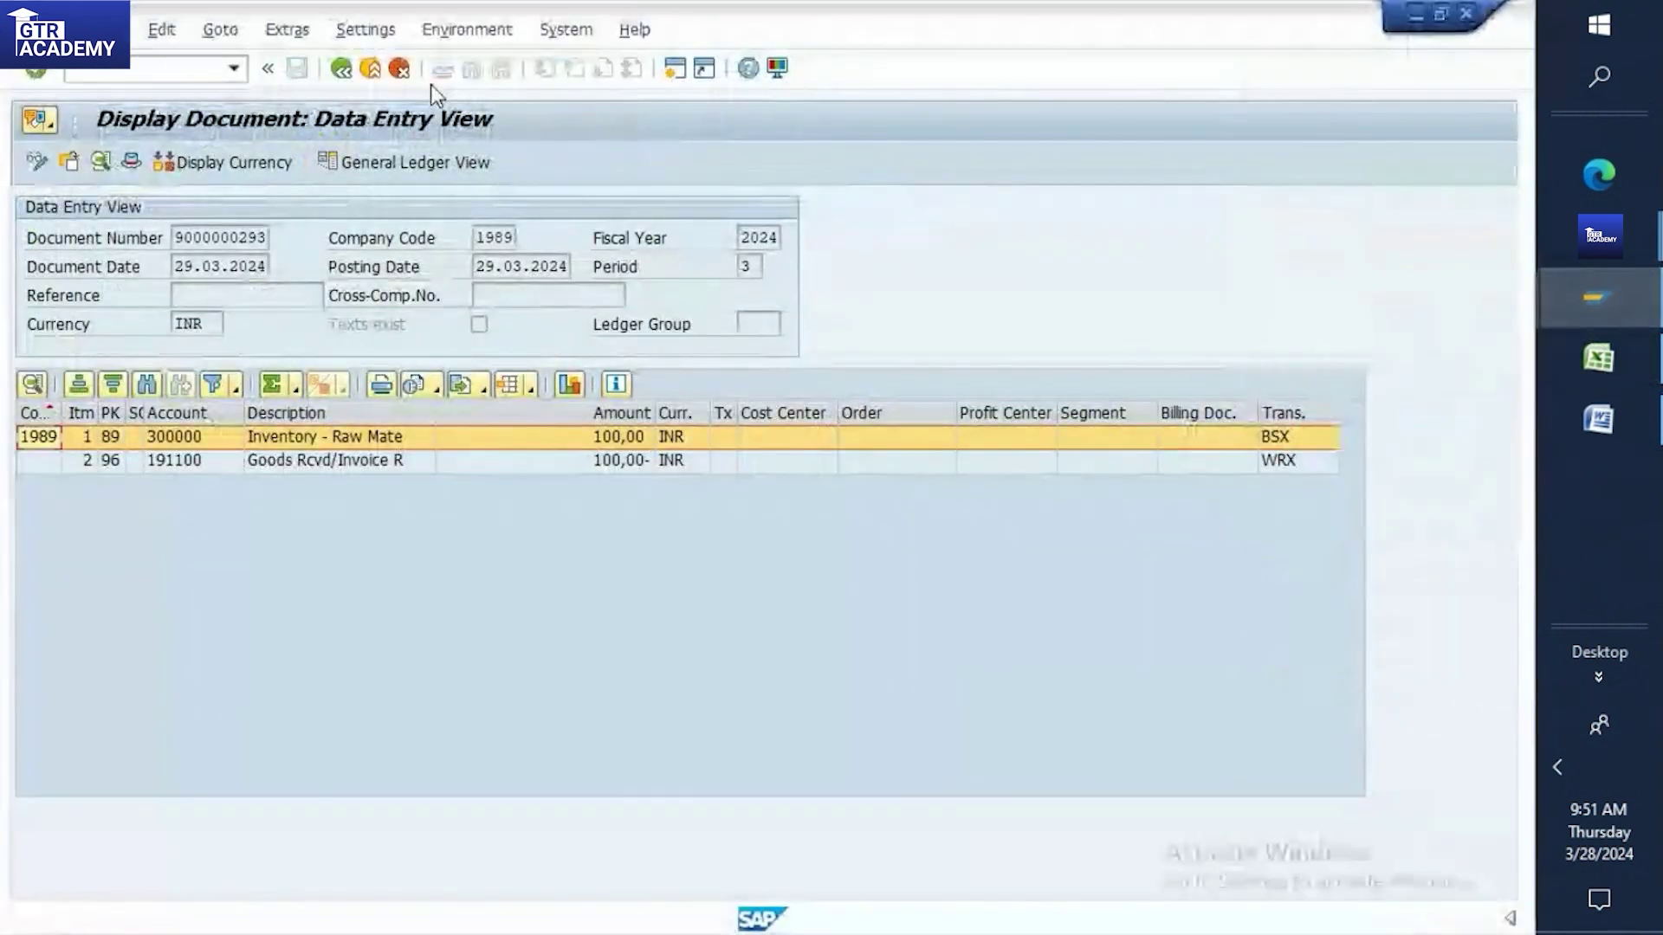
# Leave the accounting document display and return to the SAP Easy Access screen
pyautogui.write('/N')
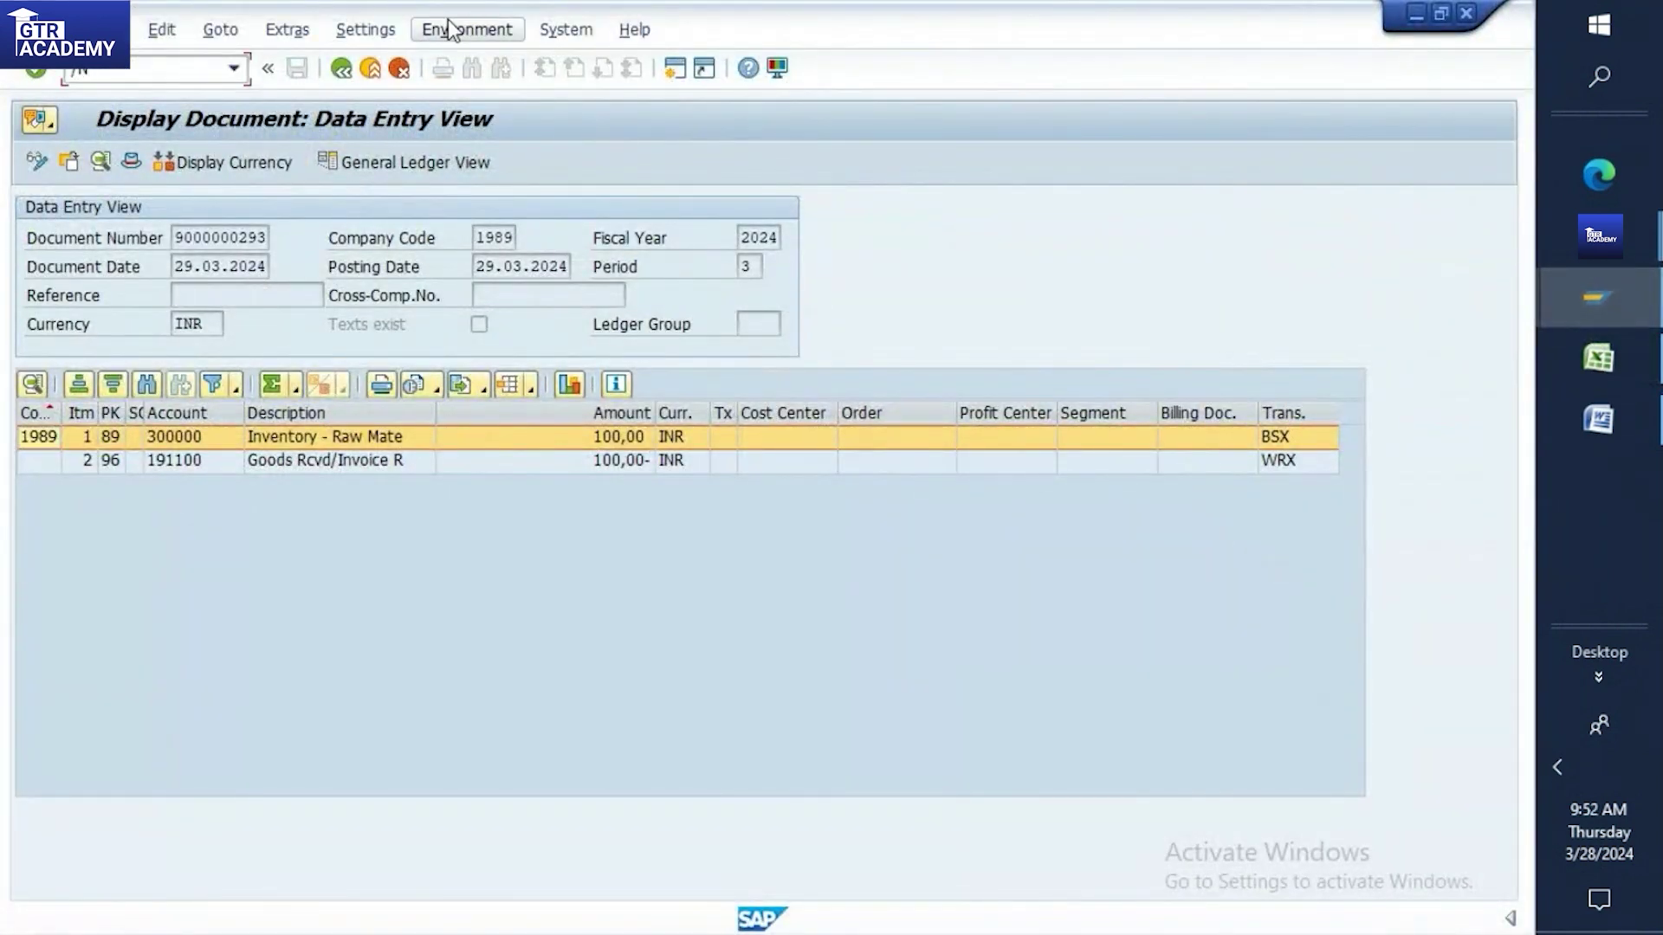
pyautogui.press('Return')
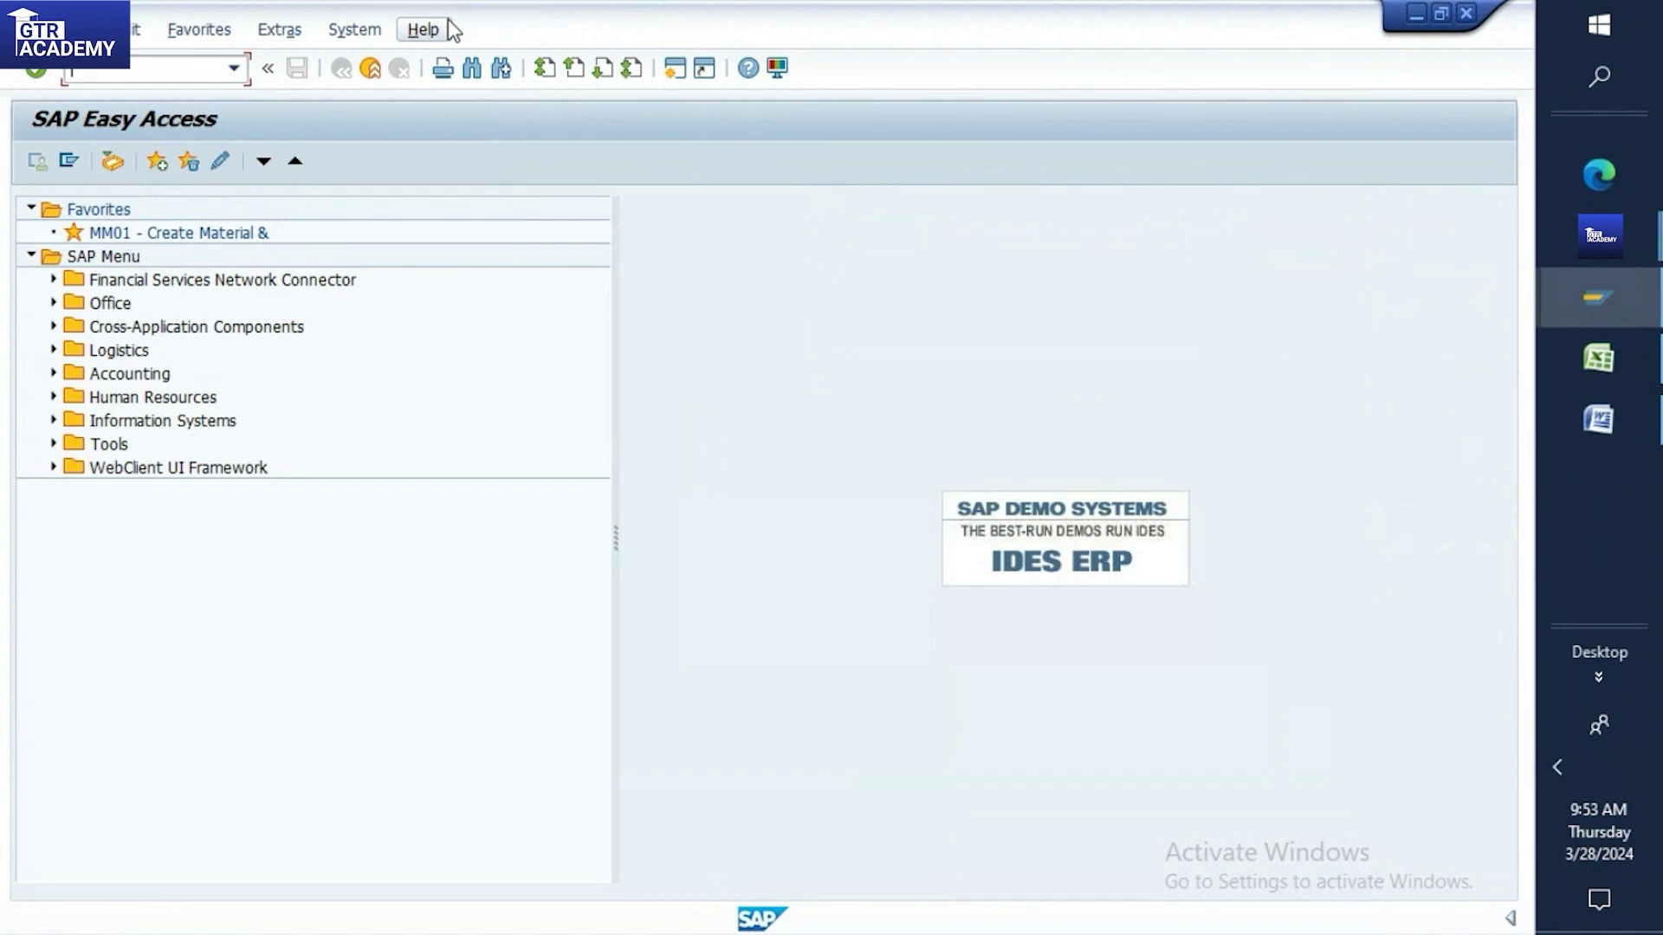
# In the Word notes, indent the INVOICE VERIFICATION heading and add the line T-CODE=MIRO below it
pyautogui.click(1587, 428)
pyautogui.scroll(-15, 1280, 531)
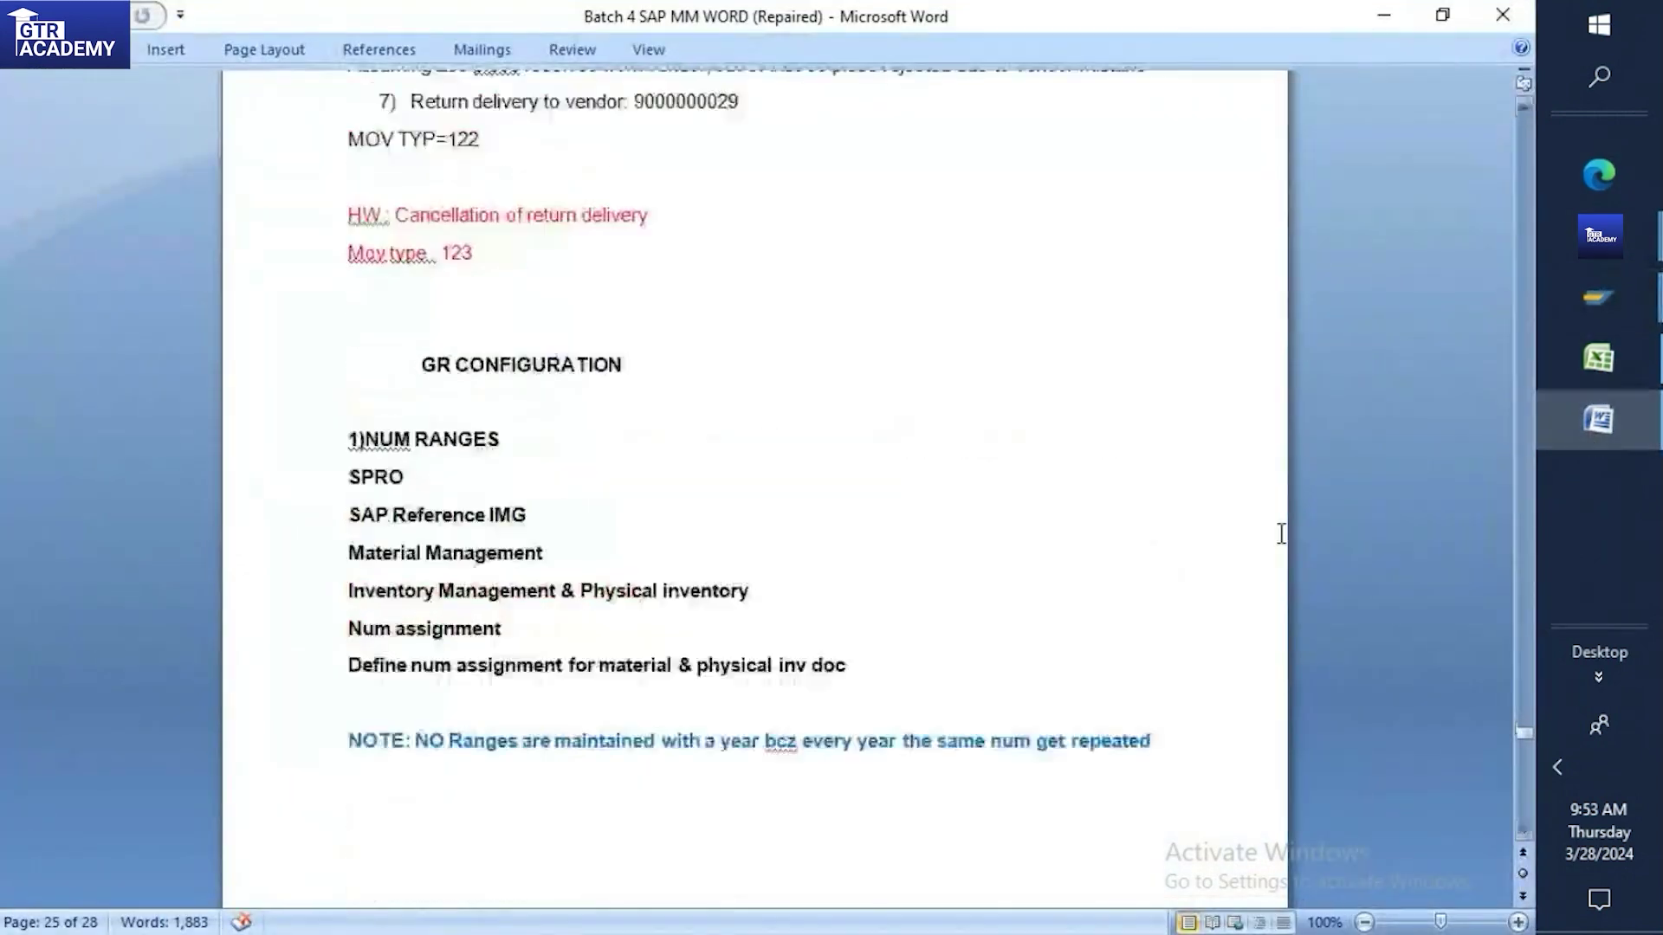
pyautogui.scroll(-8, 1051, 532)
pyautogui.click(336, 197)
pyautogui.click(350, 205)
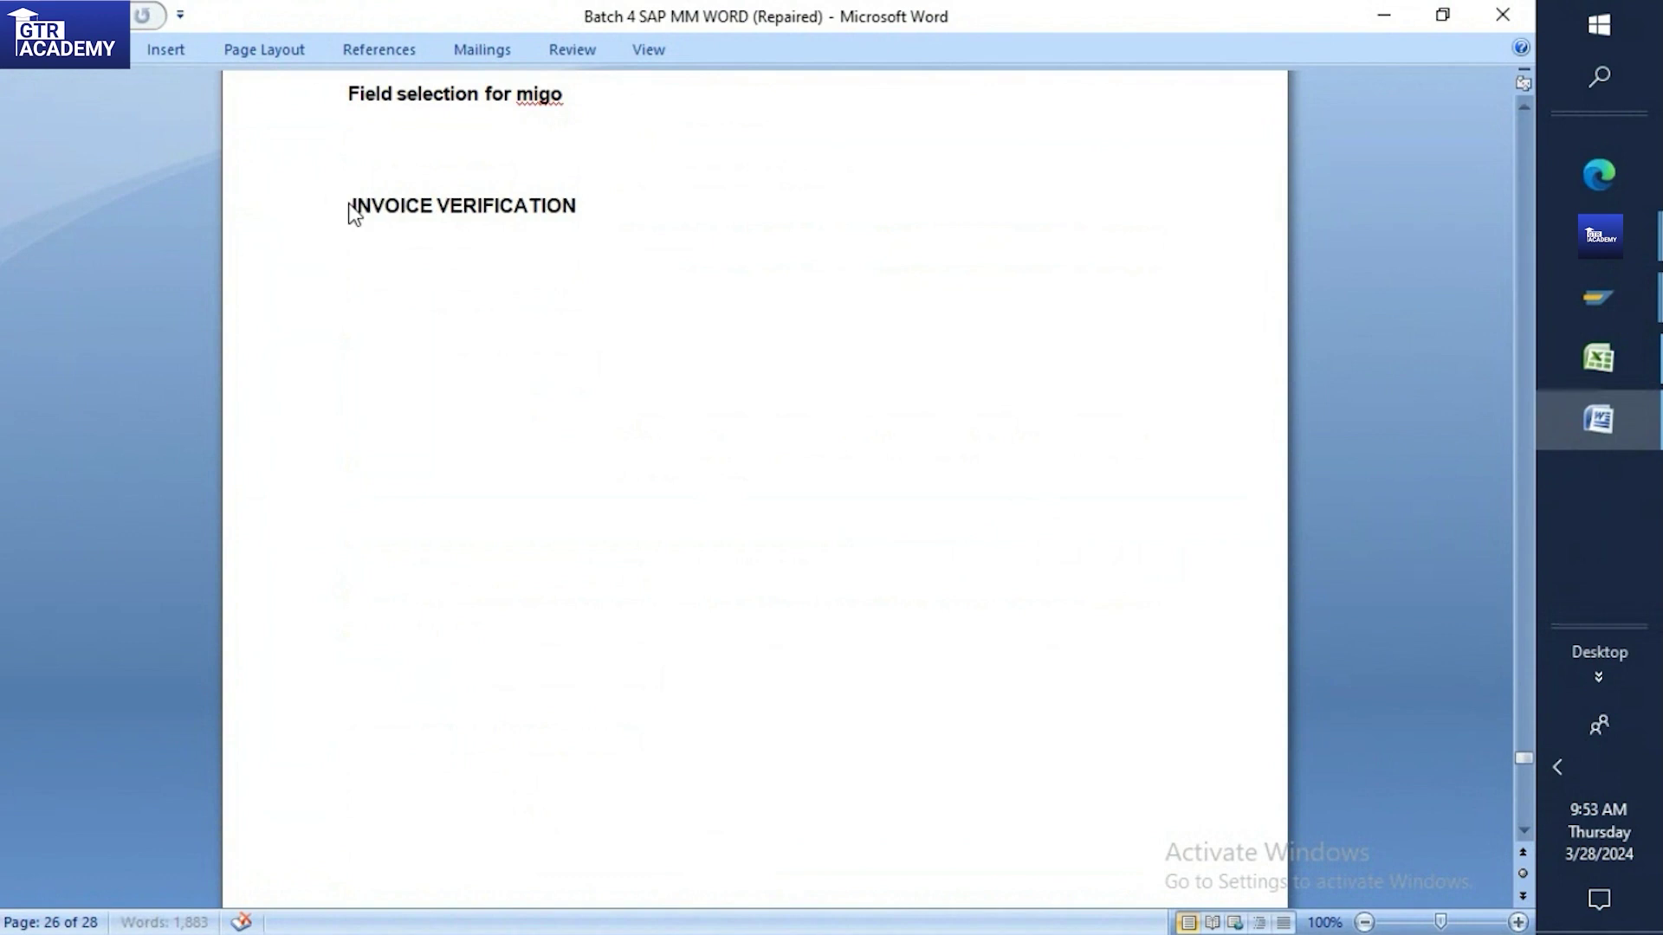
pyautogui.click(698, 205)
pyautogui.press('Return')
pyautogui.write('T')
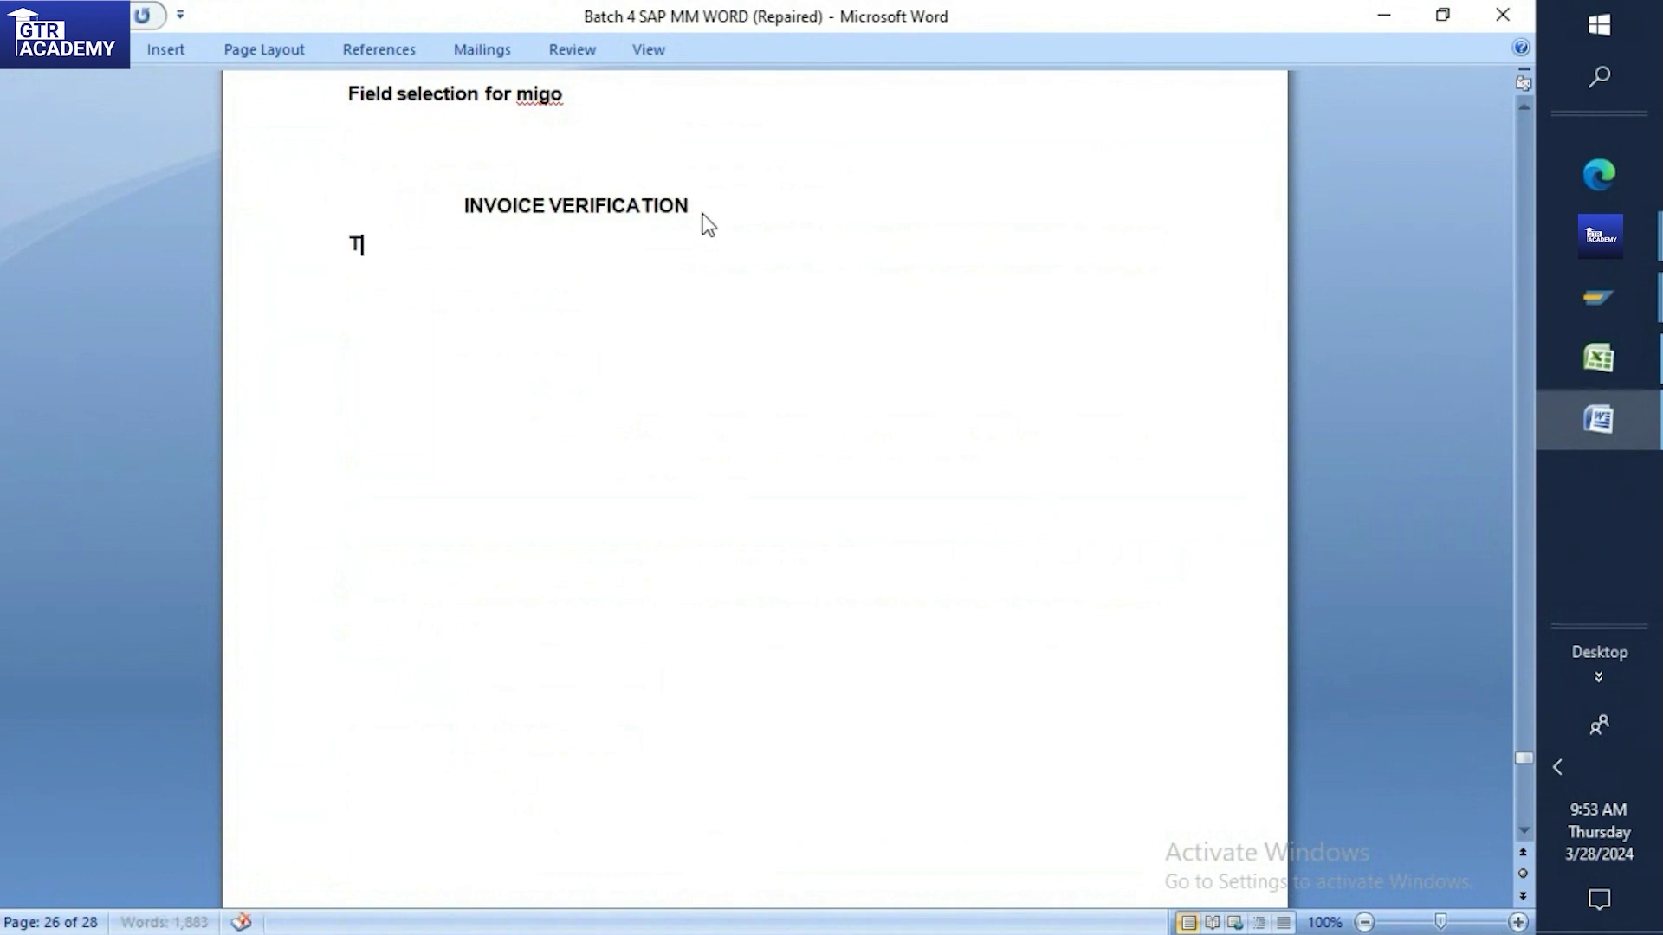
pyautogui.write('-CODE=MIRO')
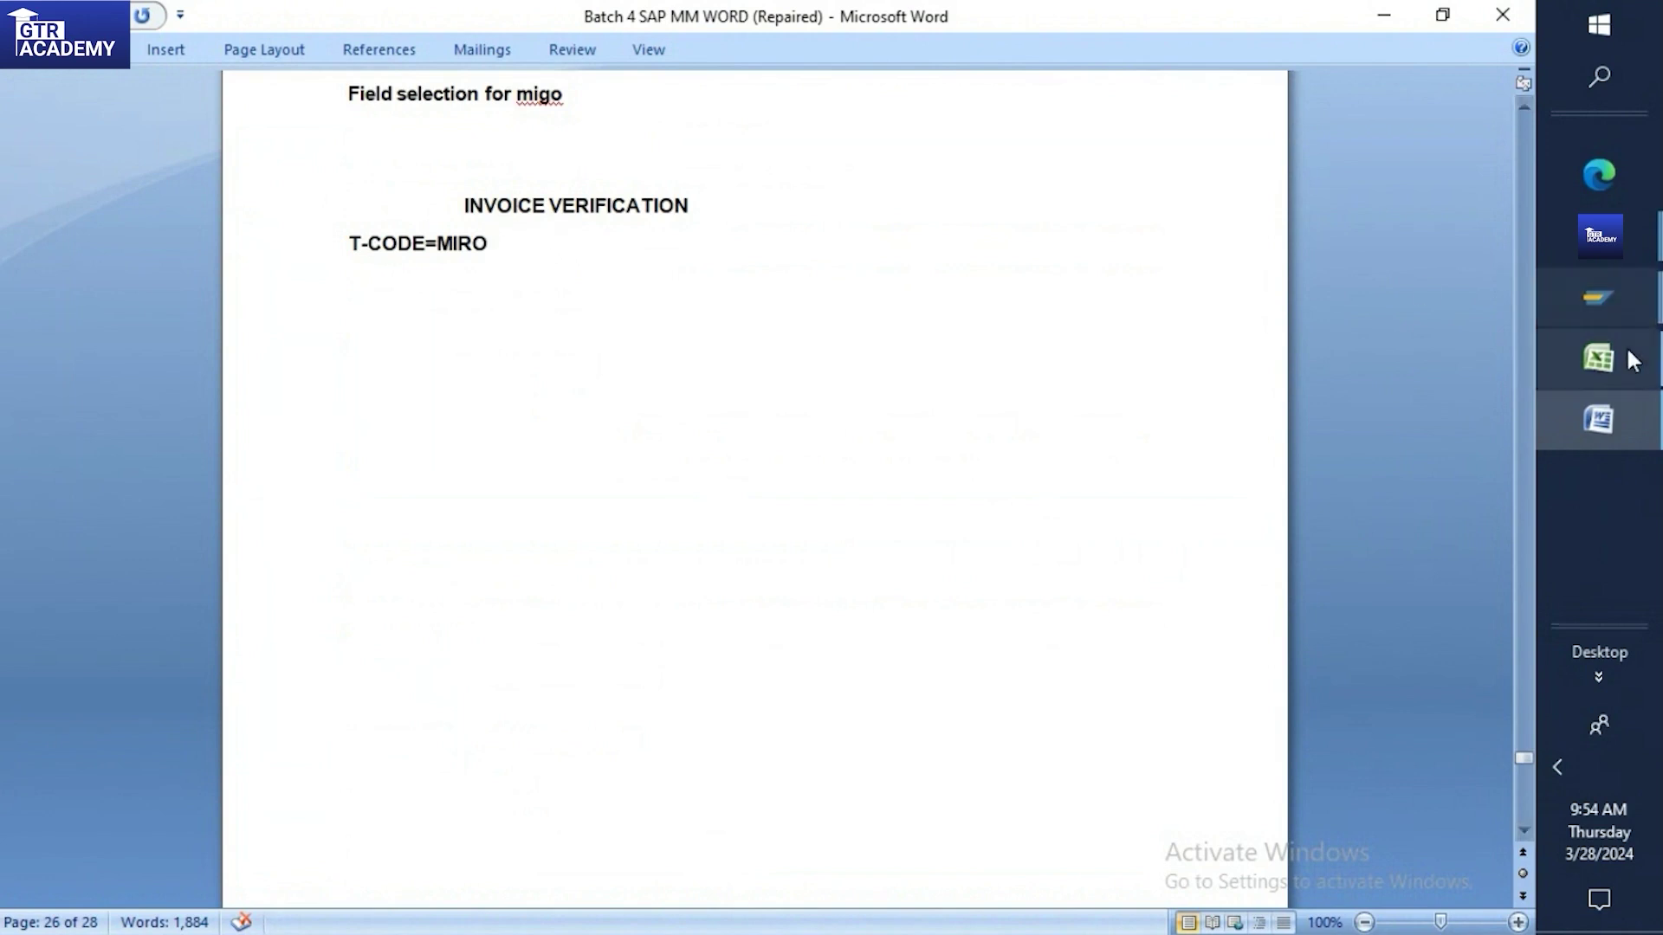
# Switch to SAP, open the incoming invoice screen with transaction code MIRO, and return to SAP Easy Access
pyautogui.moveTo(1619, 304)
pyautogui.click(1350, 435)
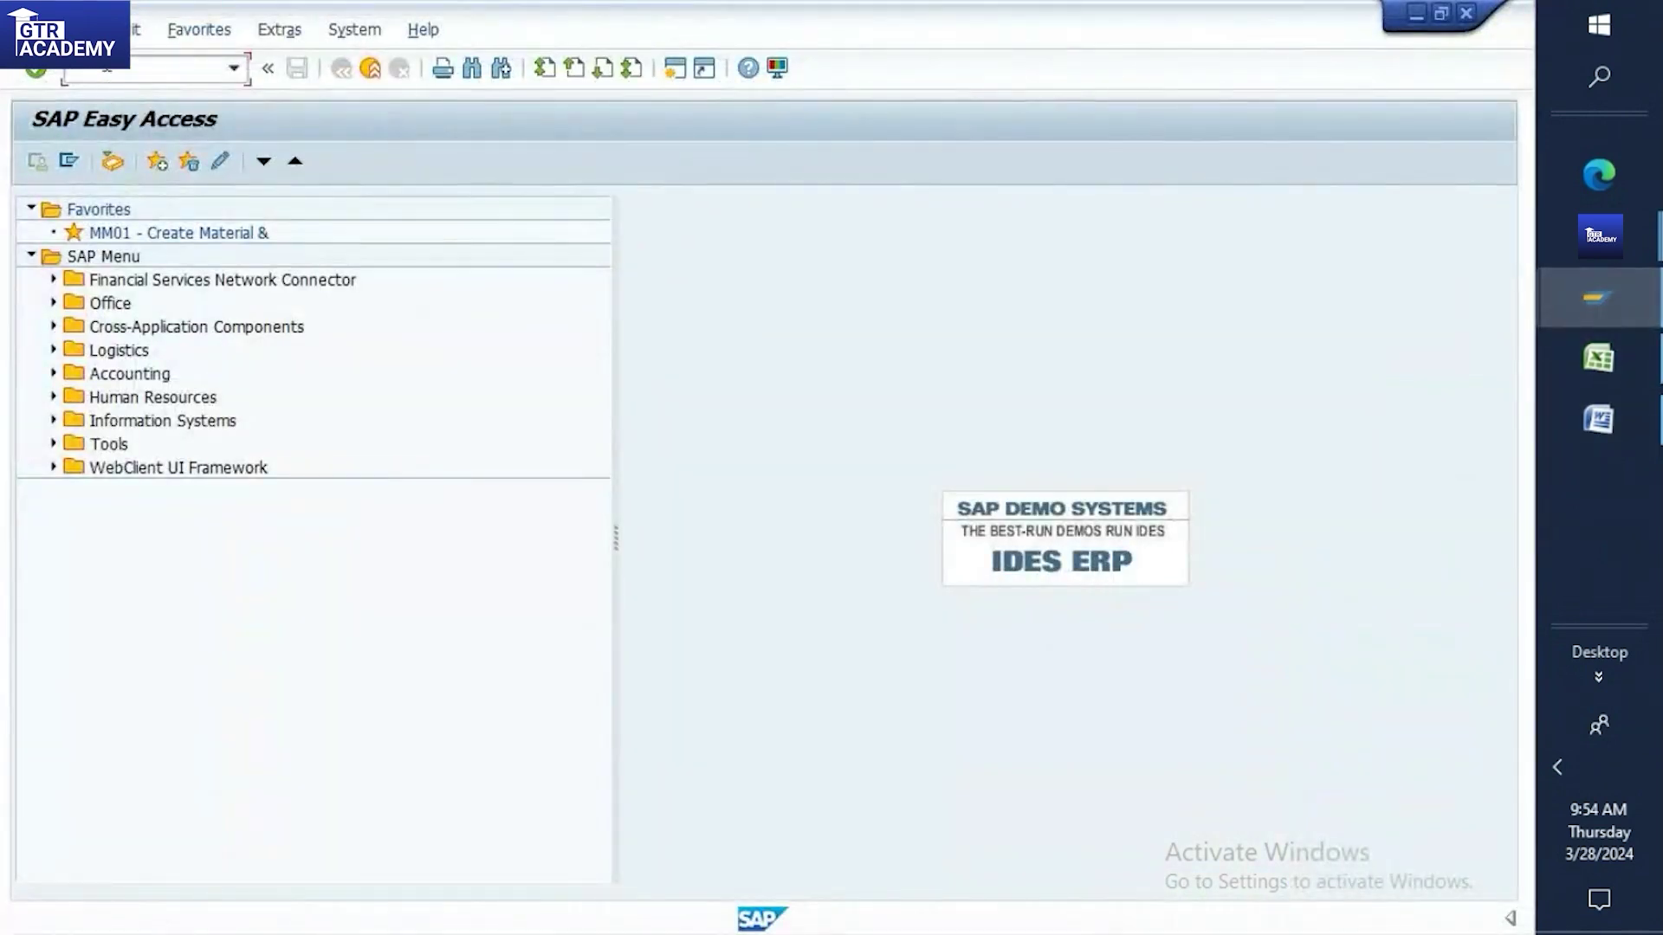
pyautogui.write('MIRO')
pyautogui.press('Return')
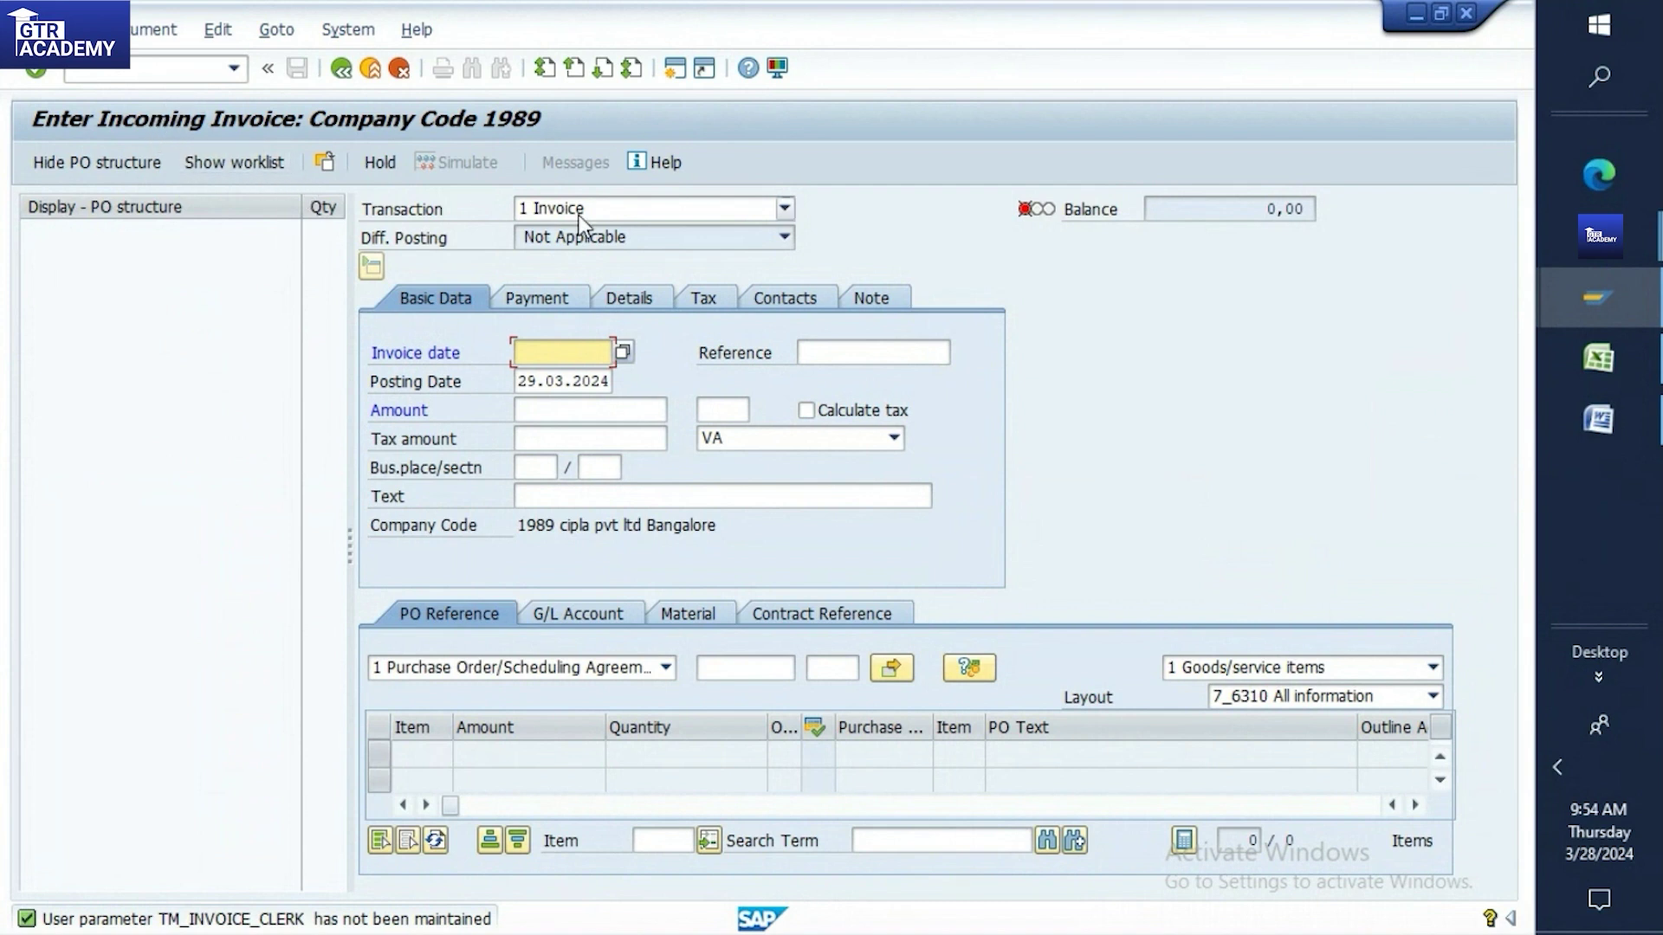
pyautogui.click(217, 65)
pyautogui.write('/n')
pyautogui.press('Return')
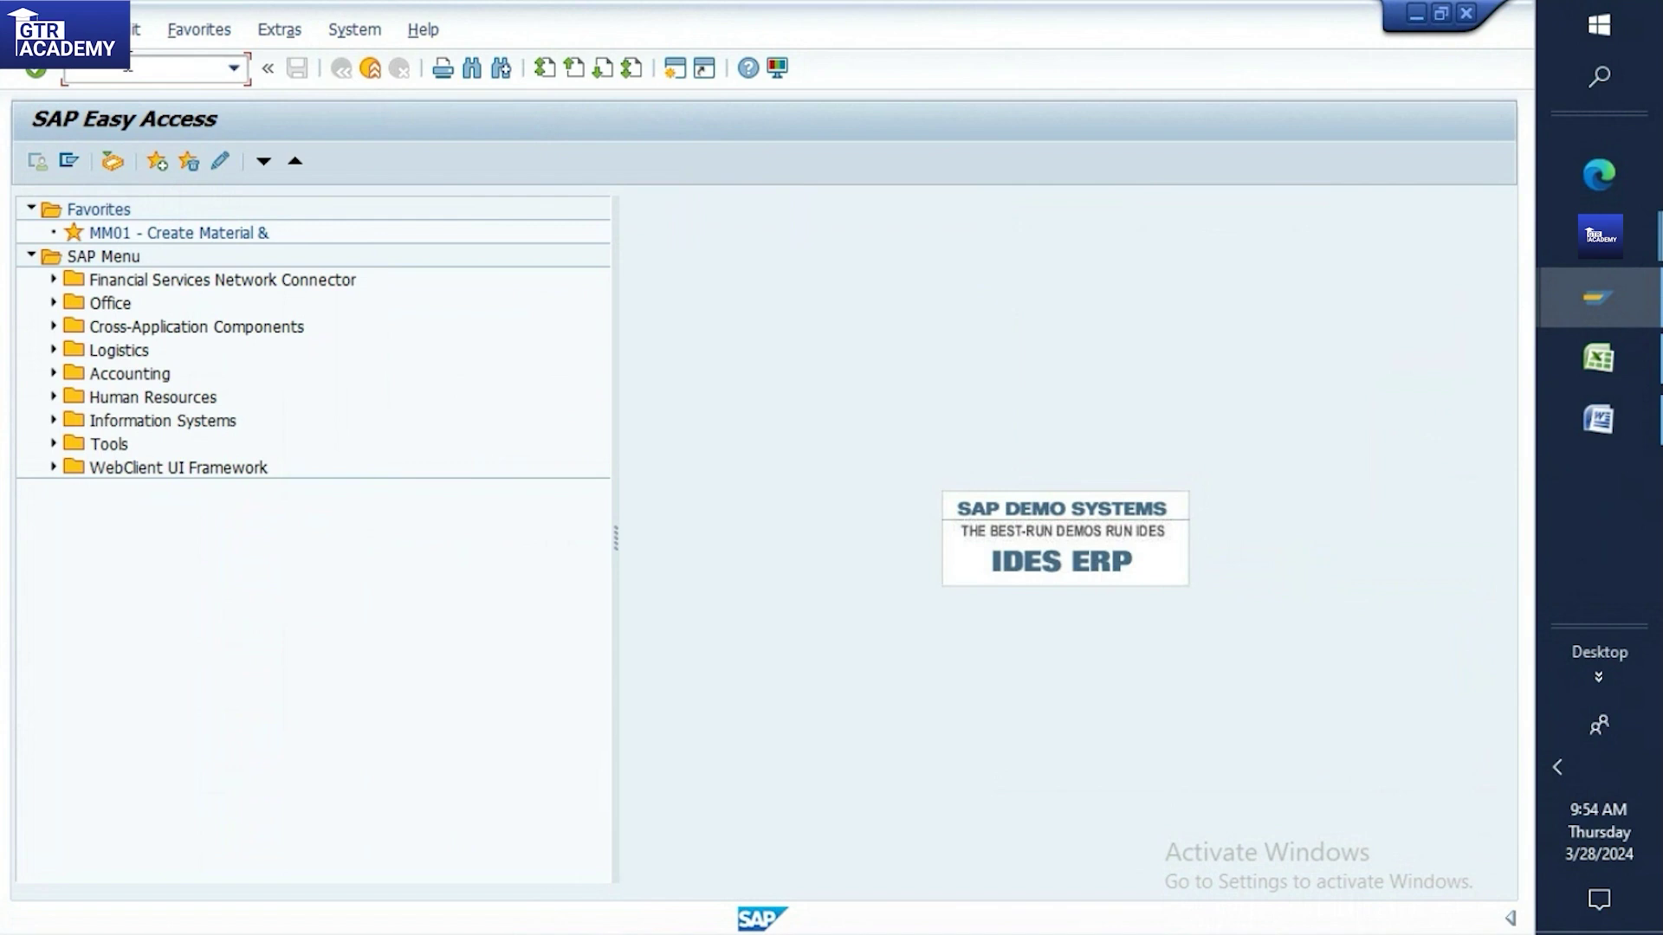
# Under Logistics, Materials Management, expand Logistics Invoice Verification with Document Entry and Further Processing, and launch MIRO - Enter Invoice
pyautogui.click(53, 350)
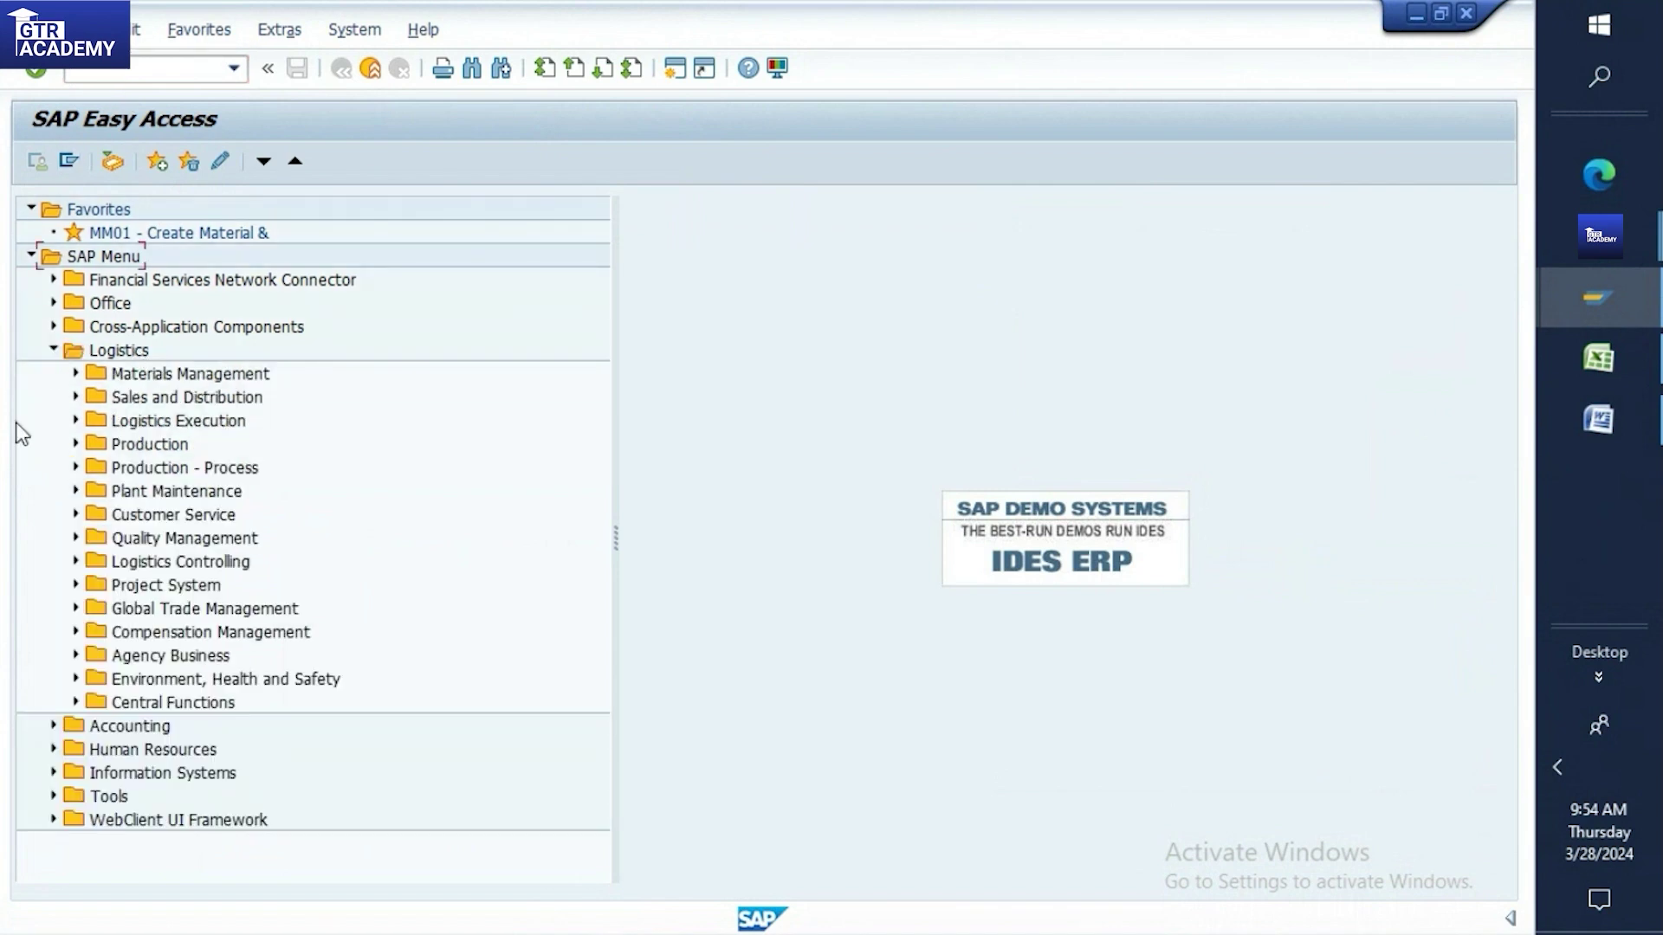
pyautogui.click(75, 374)
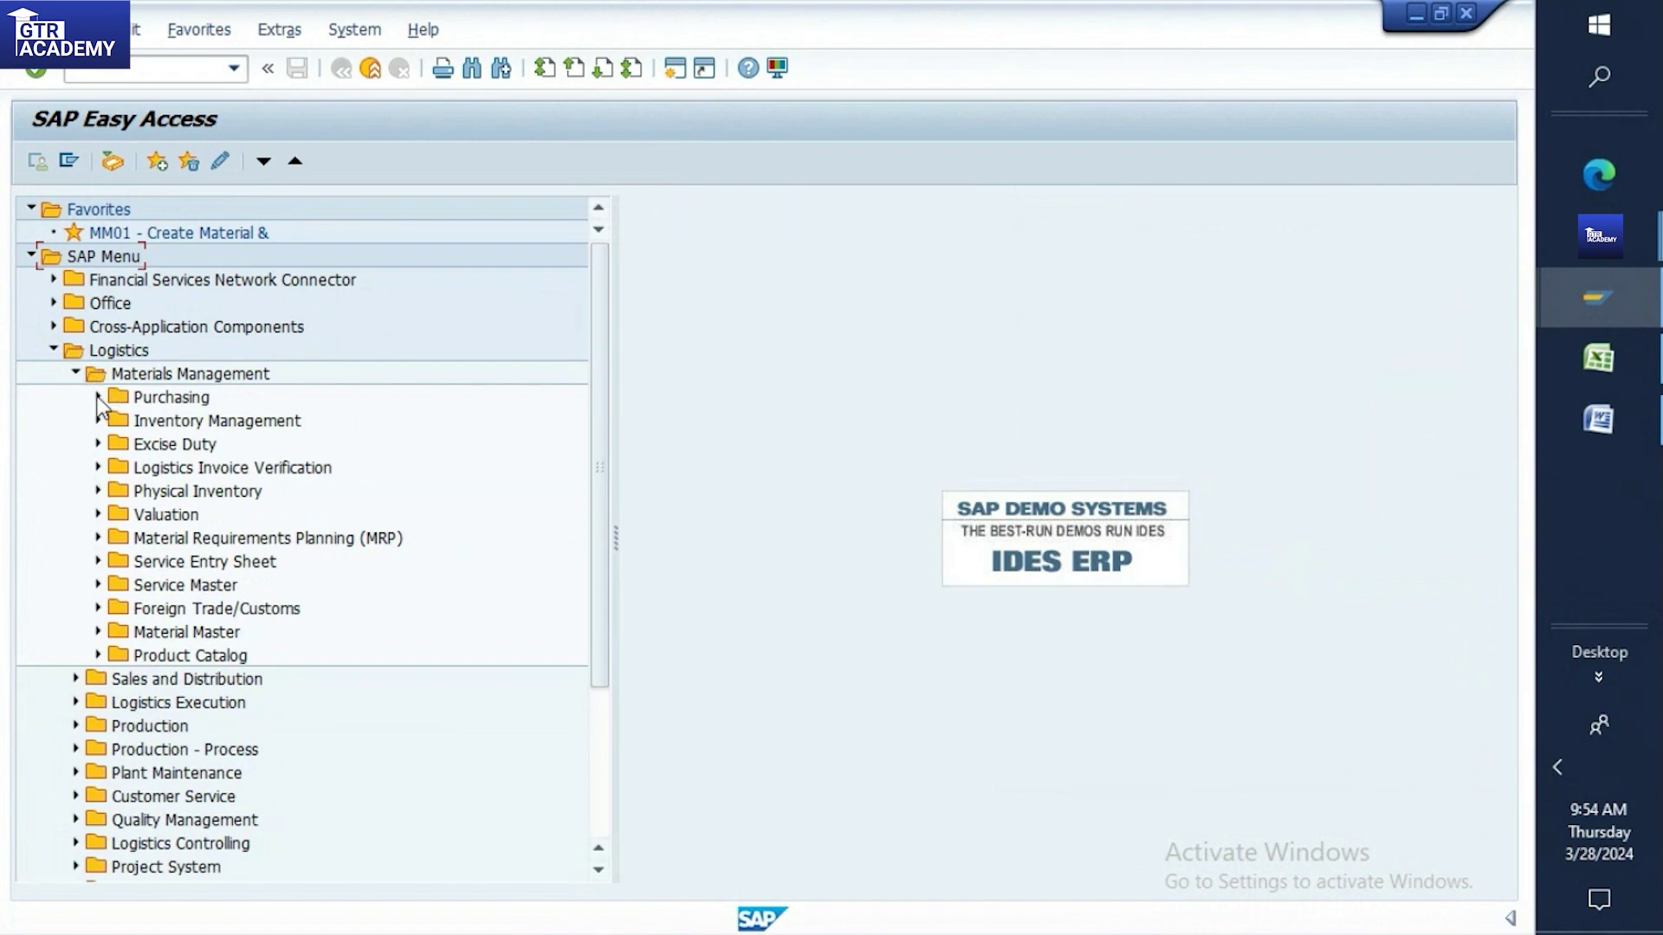
pyautogui.click(97, 467)
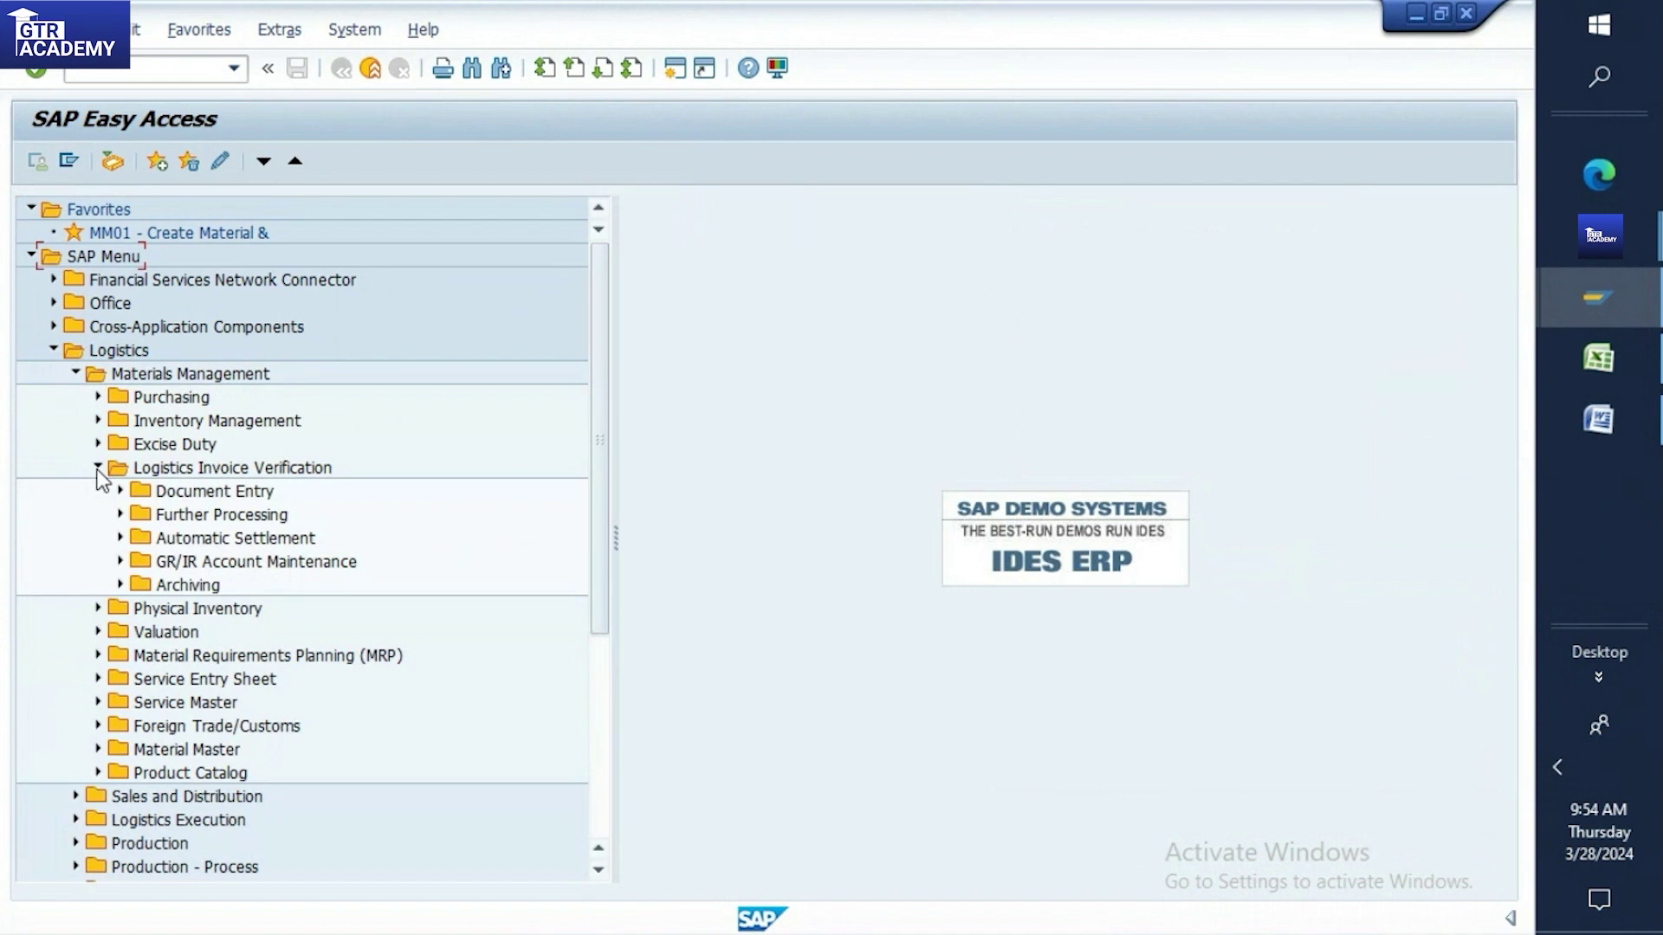
pyautogui.click(120, 490)
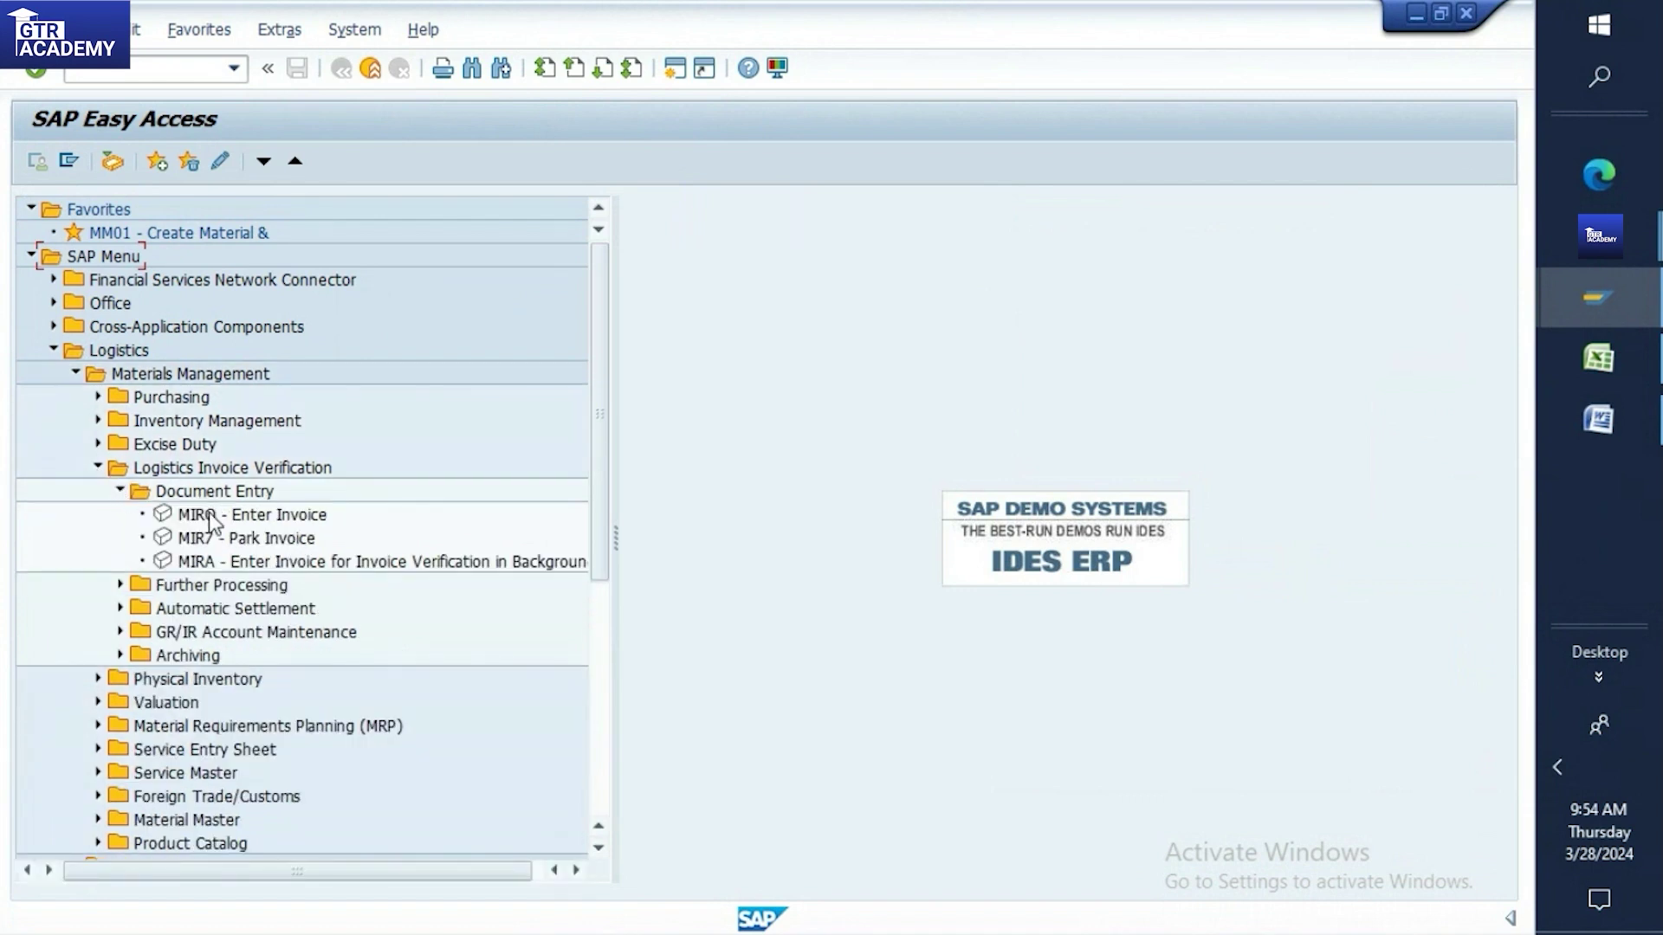
pyautogui.click(121, 584)
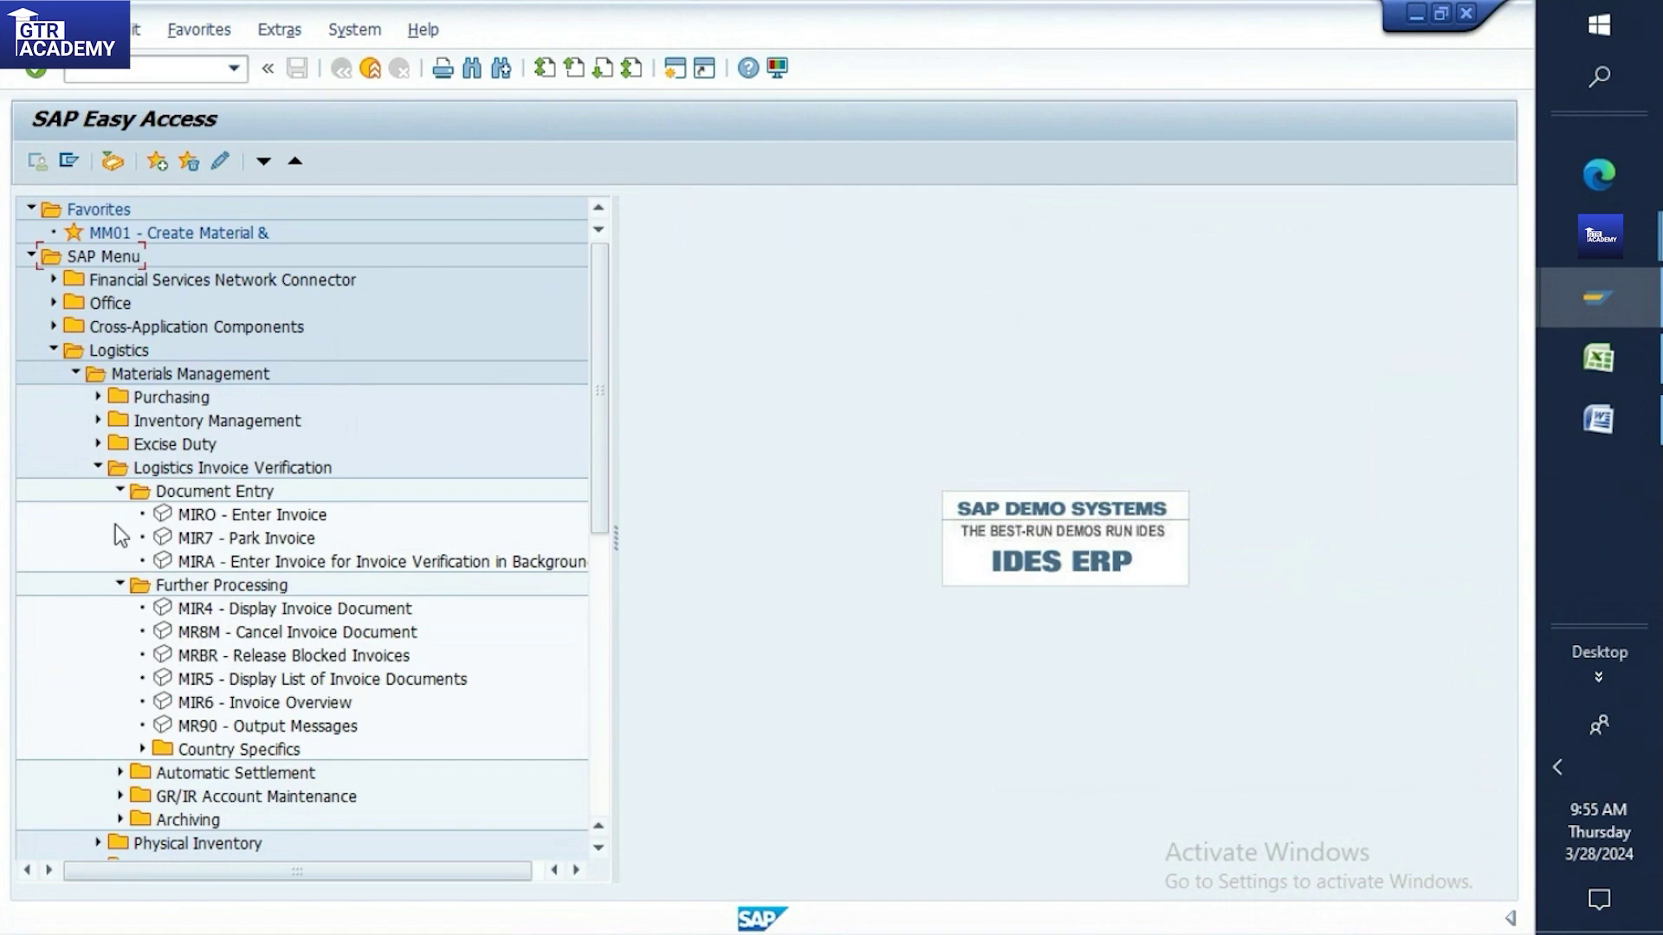
pyautogui.doubleClick(201, 517)
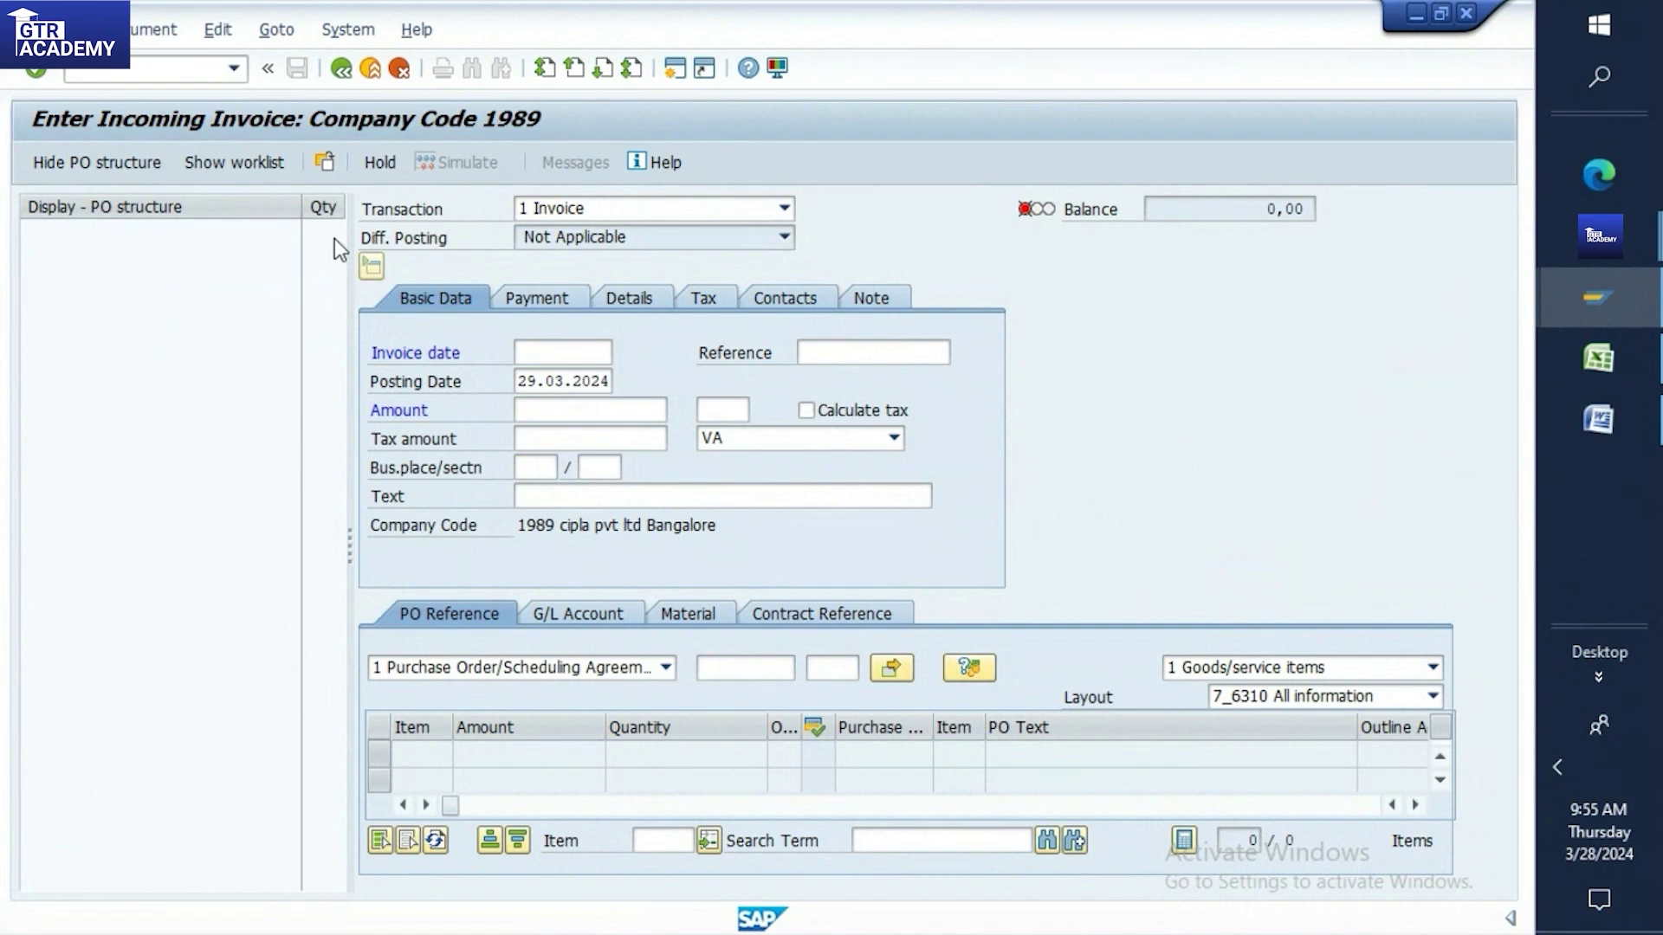
# Hide the PO structure and review the available transaction types, keeping 1 Invoice
pyautogui.click(60, 168)
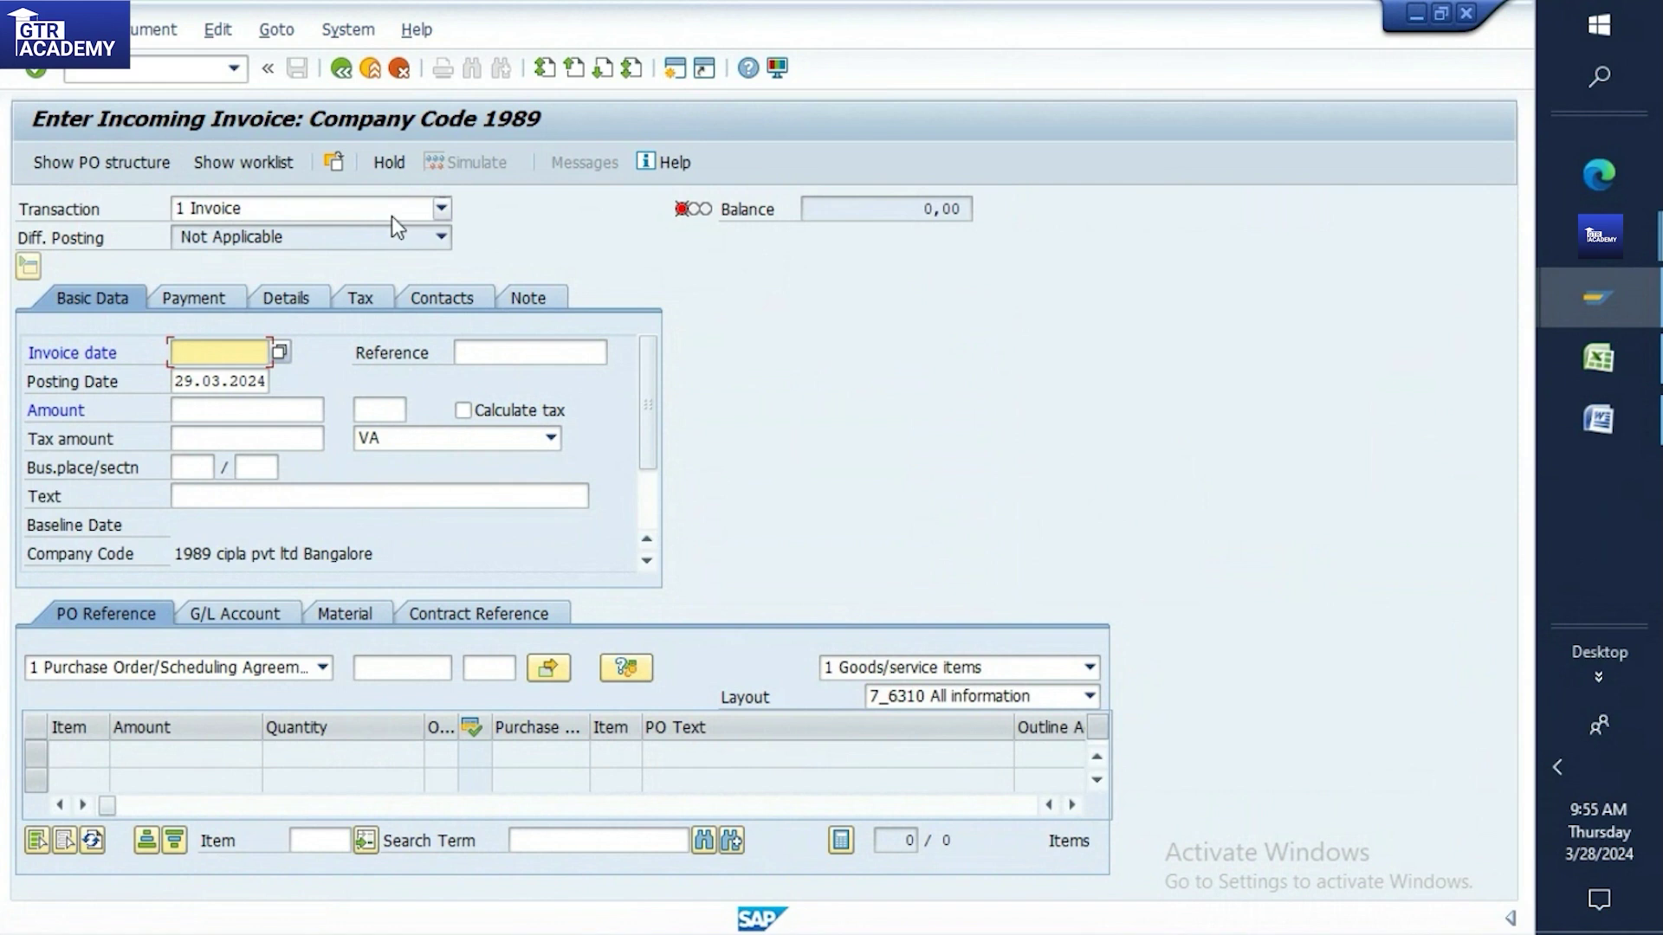
pyautogui.click(436, 209)
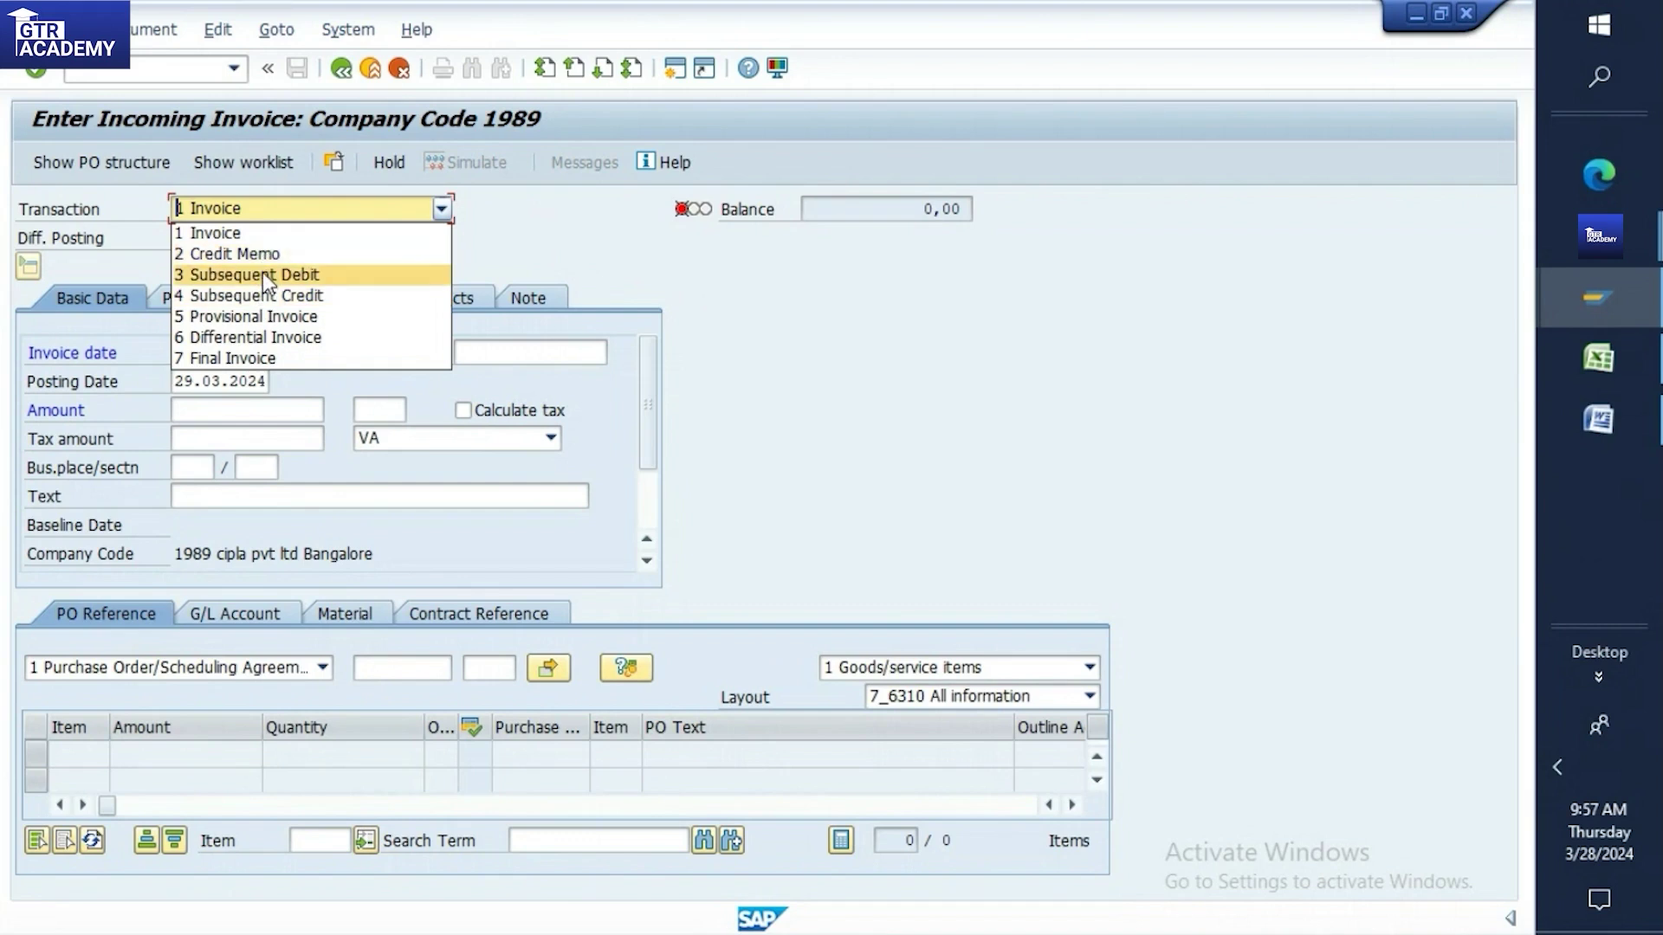
pyautogui.click(507, 242)
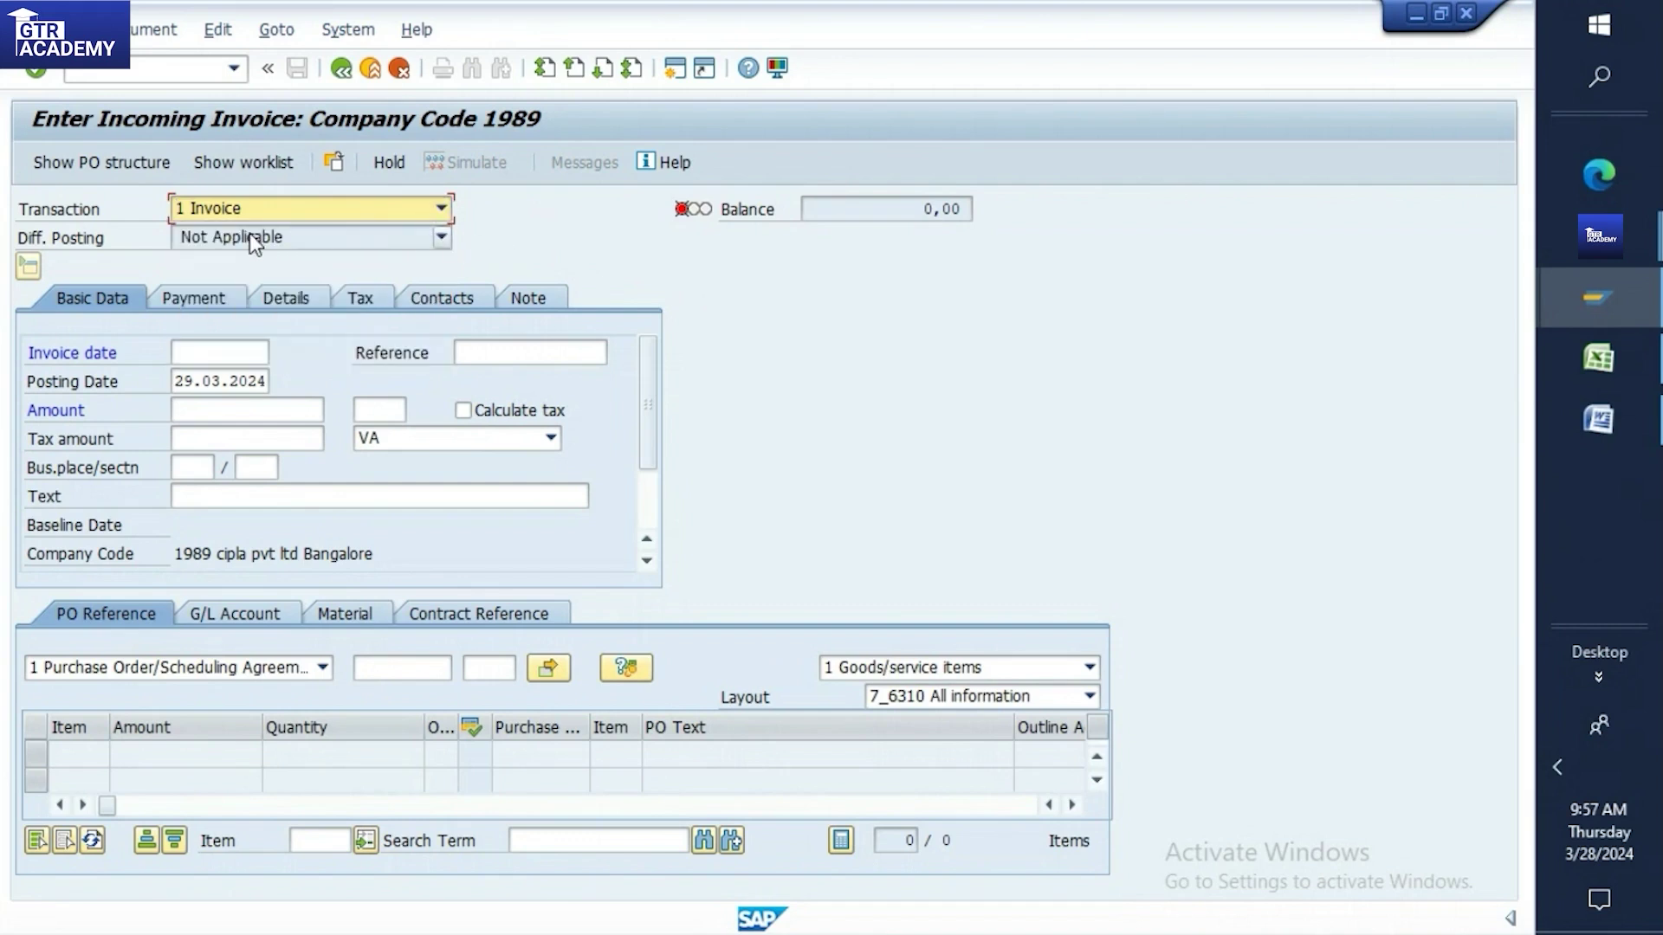
# Set the invoice date to 28.03.2024 from the calendar
pyautogui.click(216, 348)
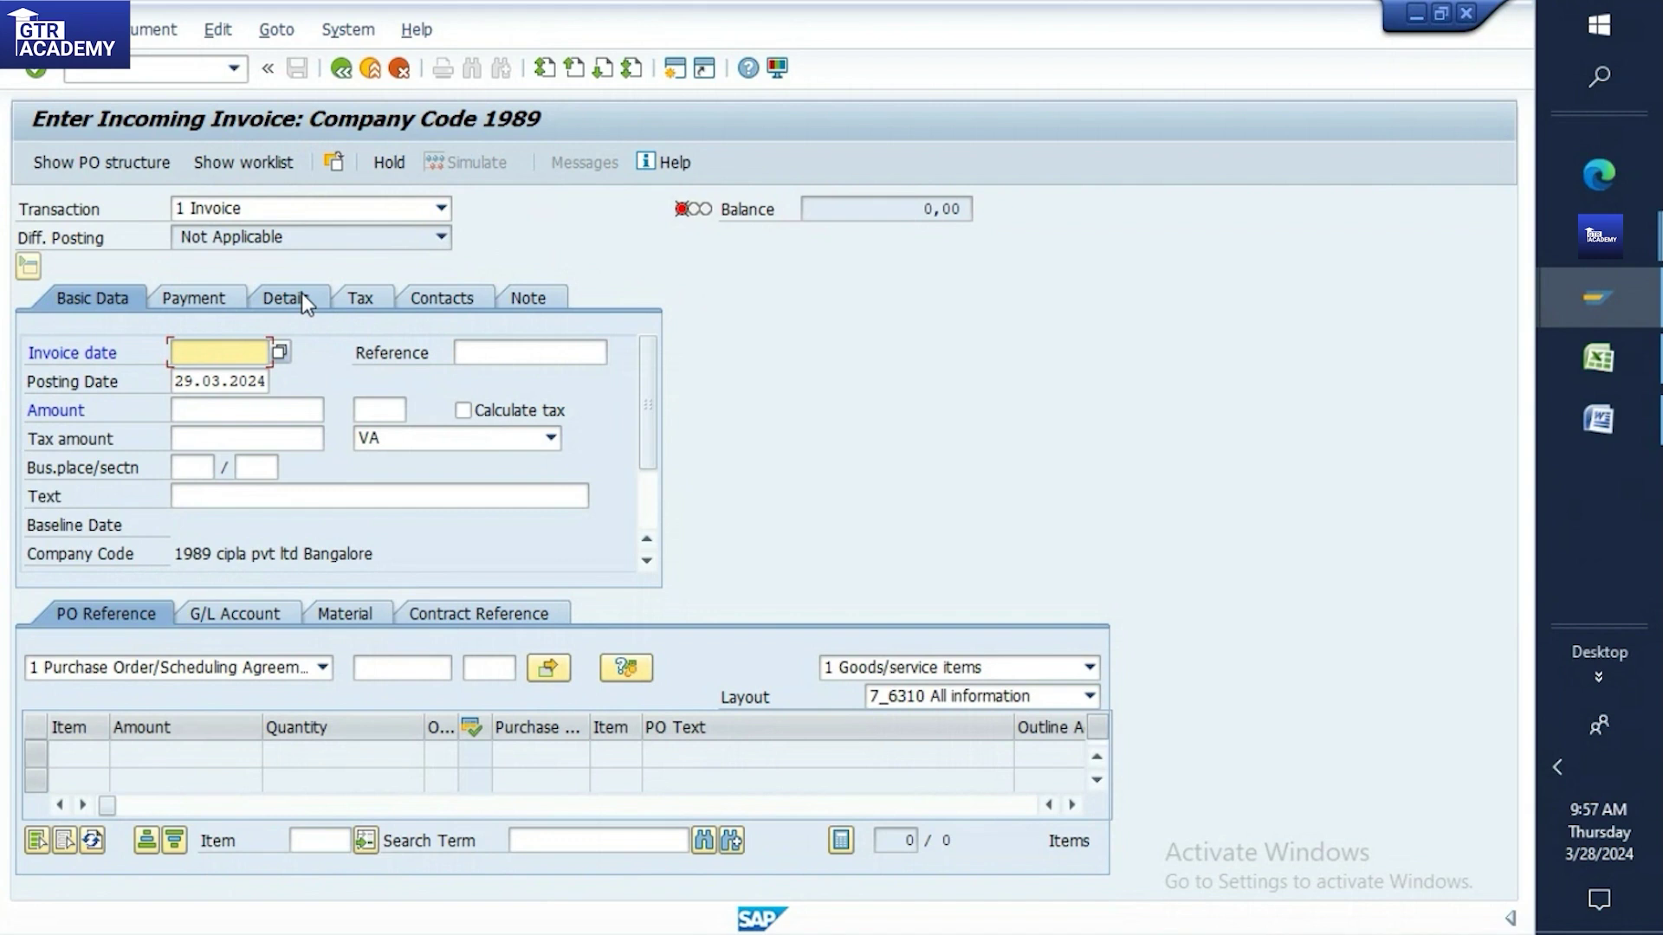
pyautogui.click(280, 351)
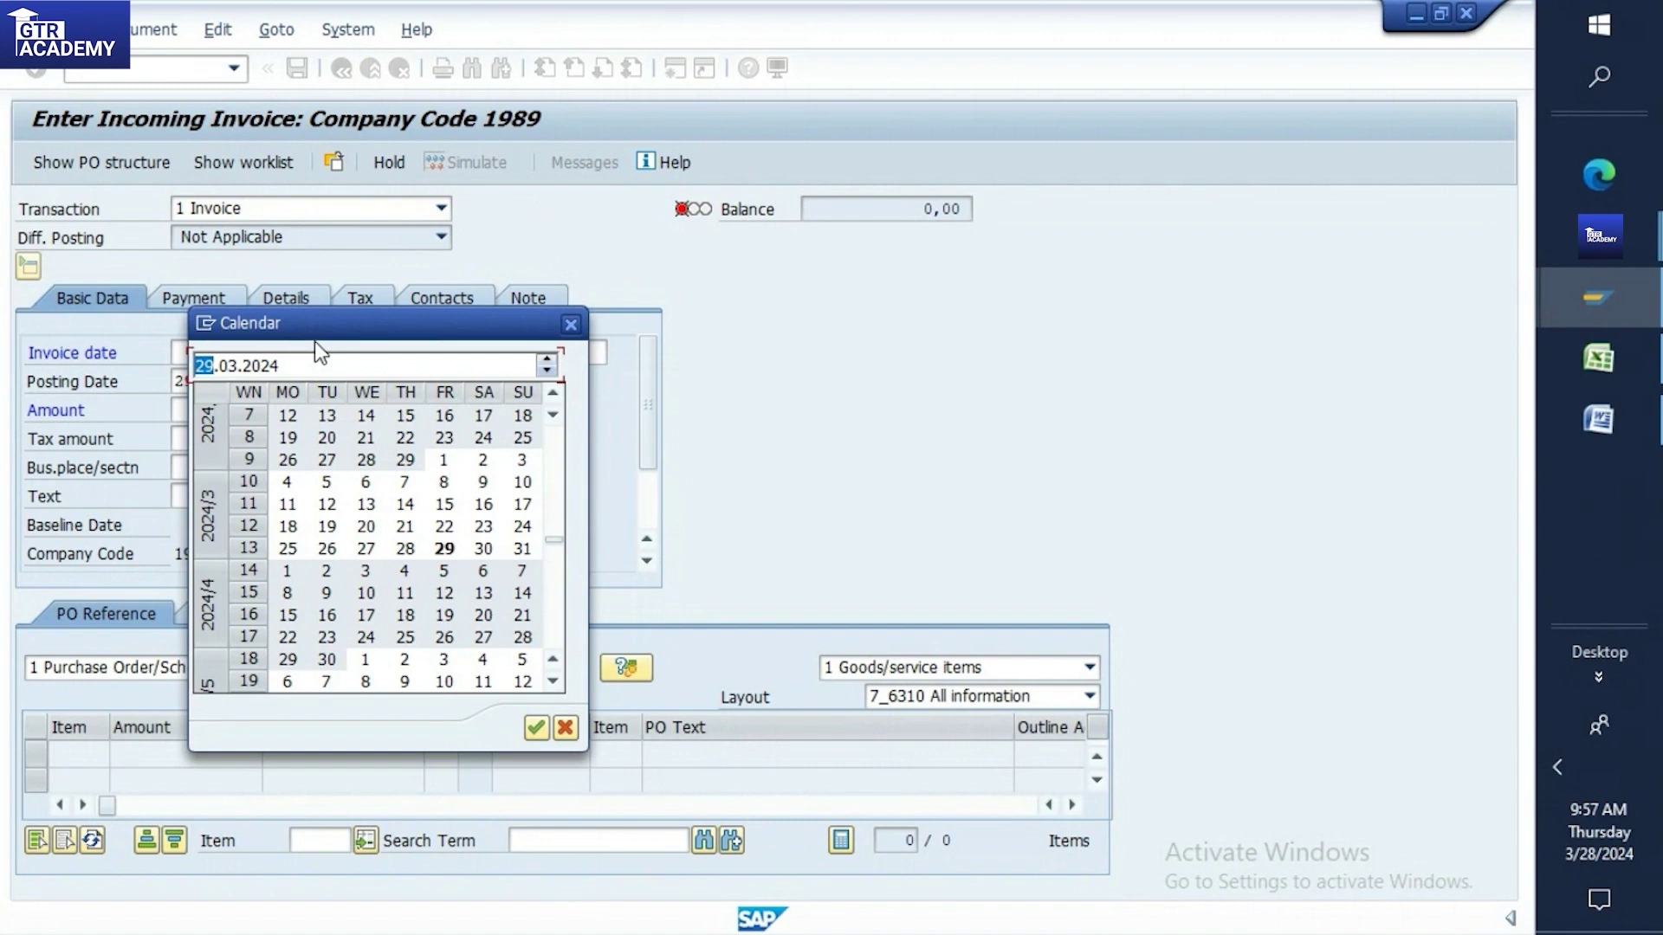
pyautogui.click(404, 553)
pyautogui.click(404, 552)
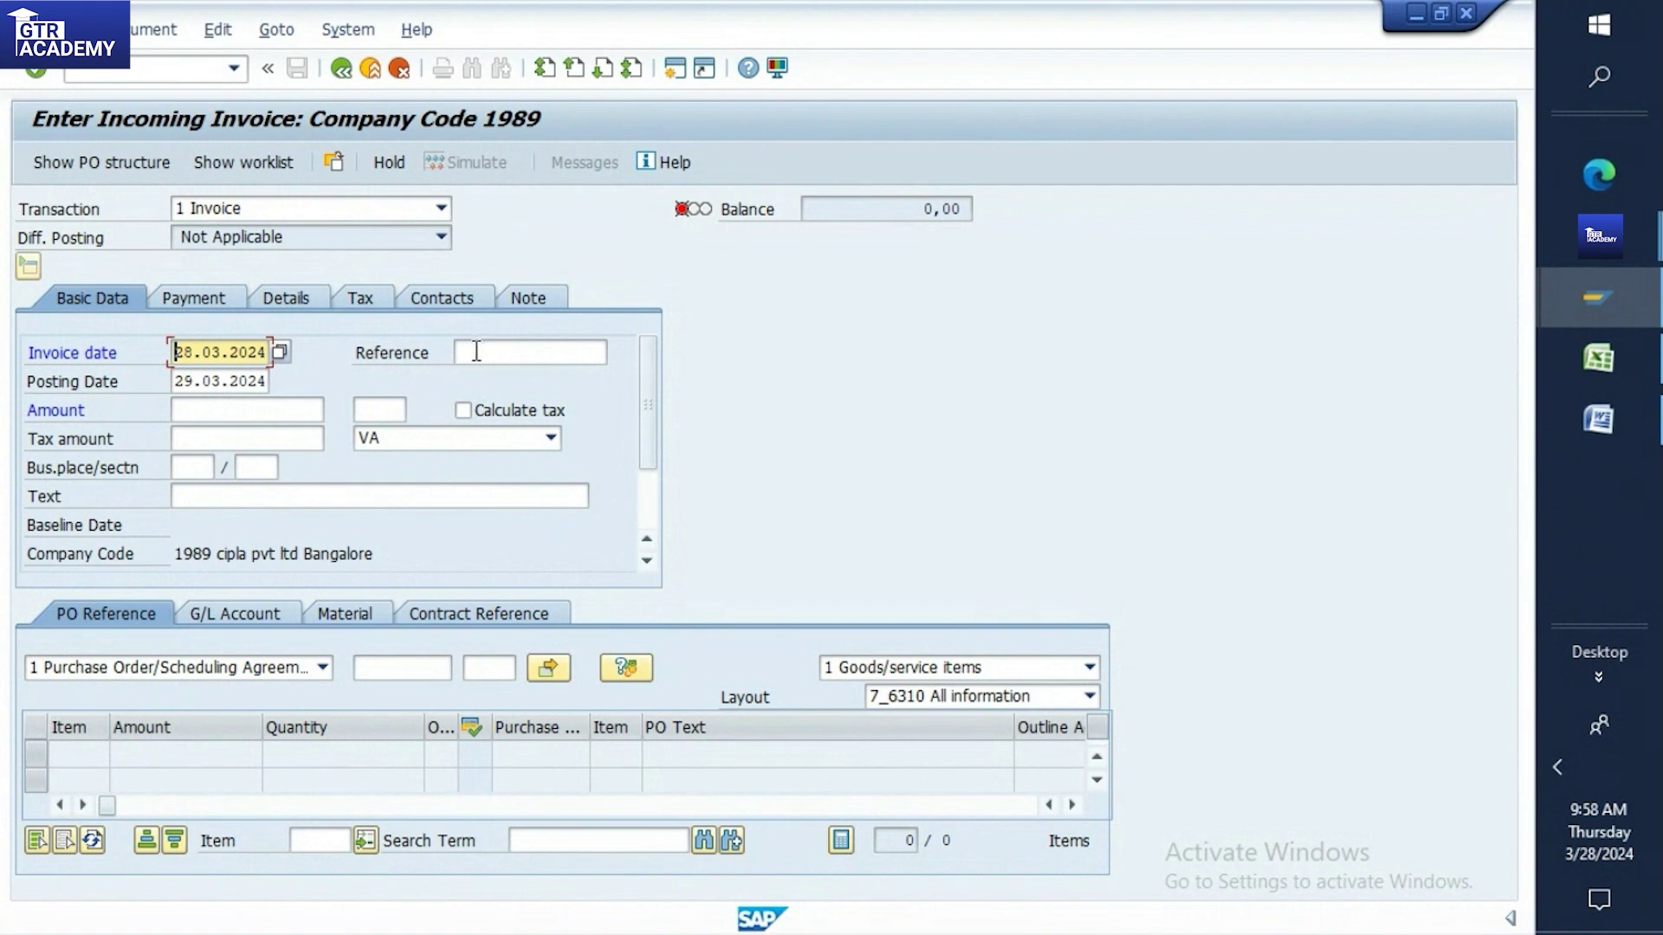
# Consult the PO and GR numbers in the Excel log, and return to the Reference field of the SAP invoice
pyautogui.click(1613, 359)
pyautogui.click(448, 424)
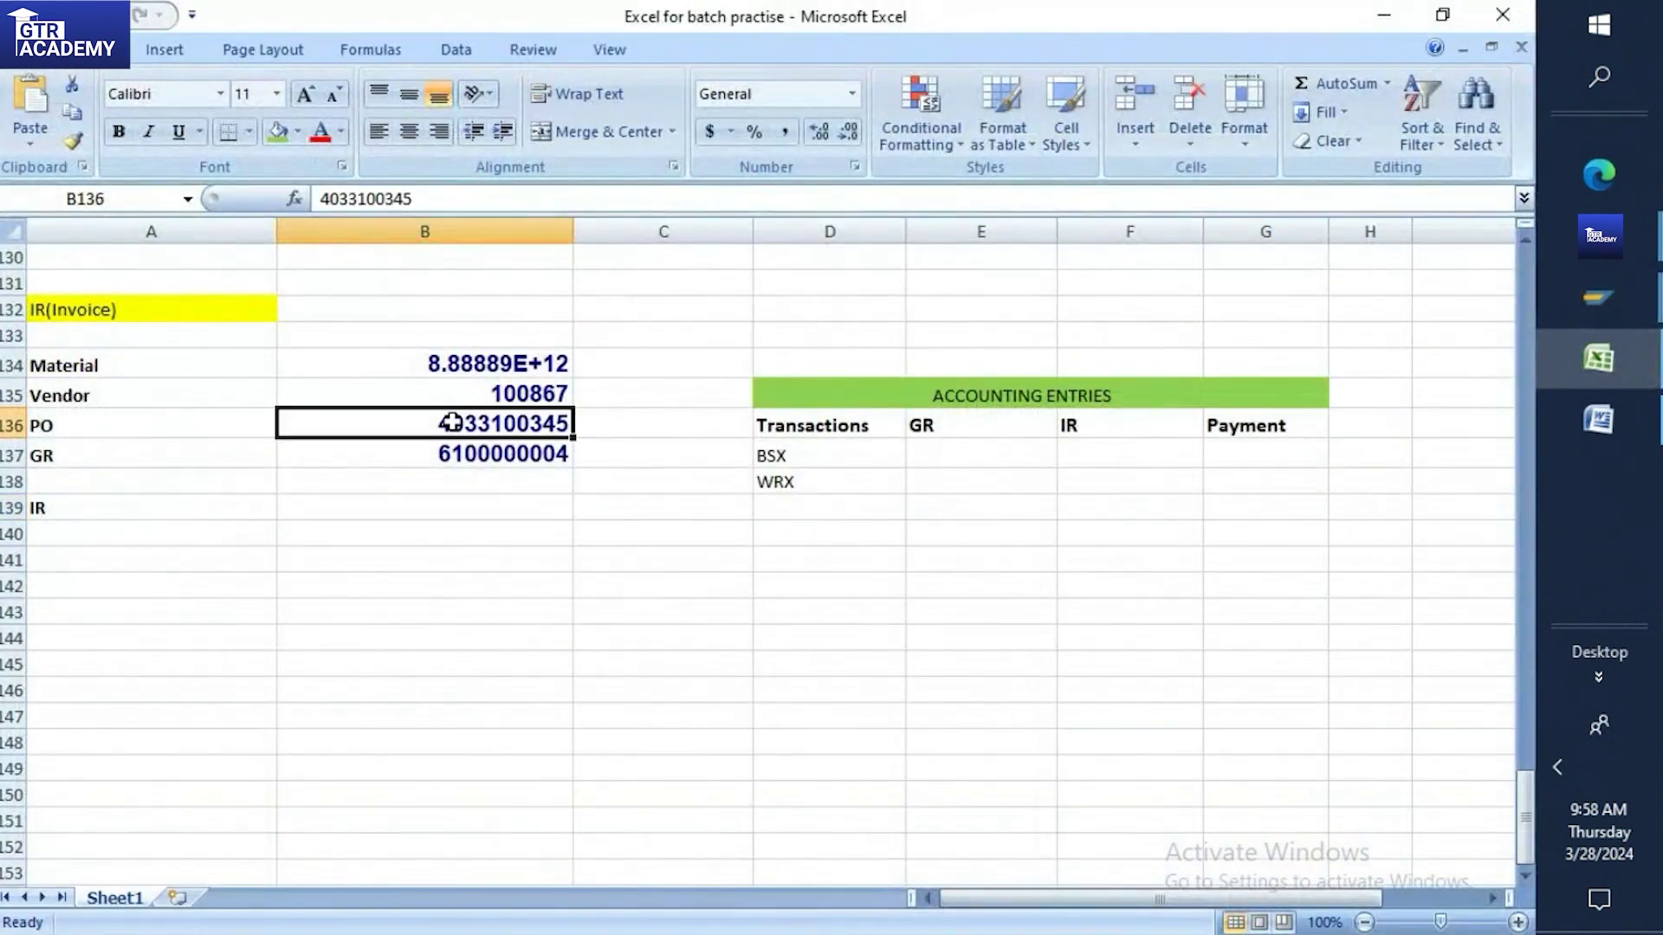
pyautogui.click(420, 459)
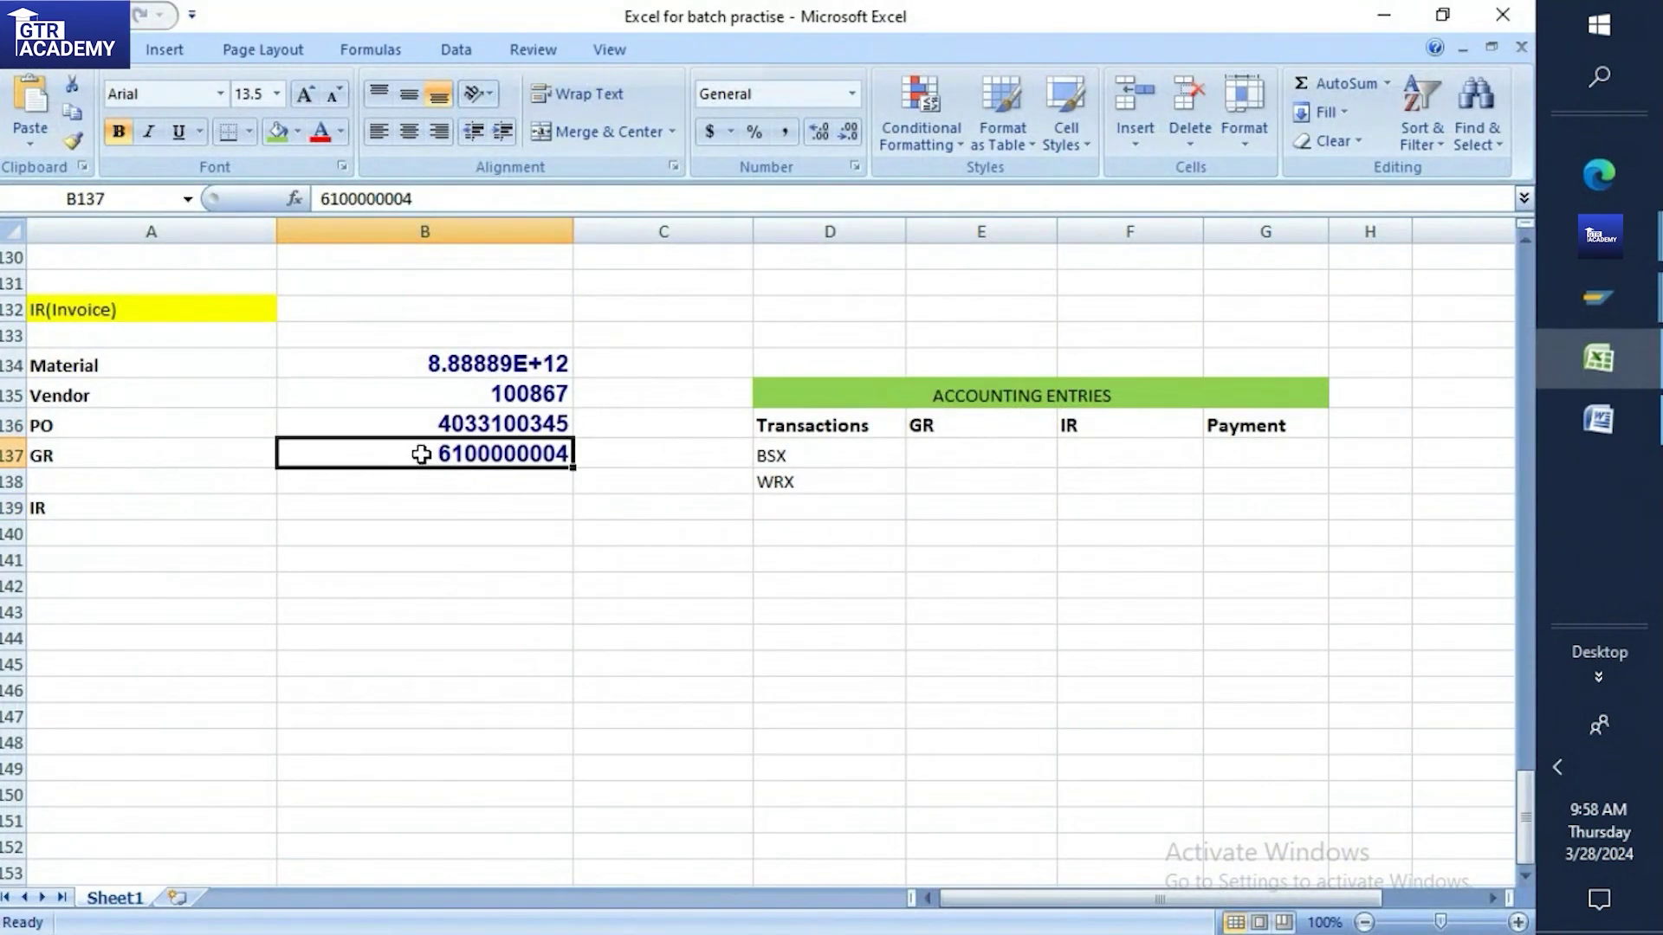
pyautogui.moveTo(1587, 310)
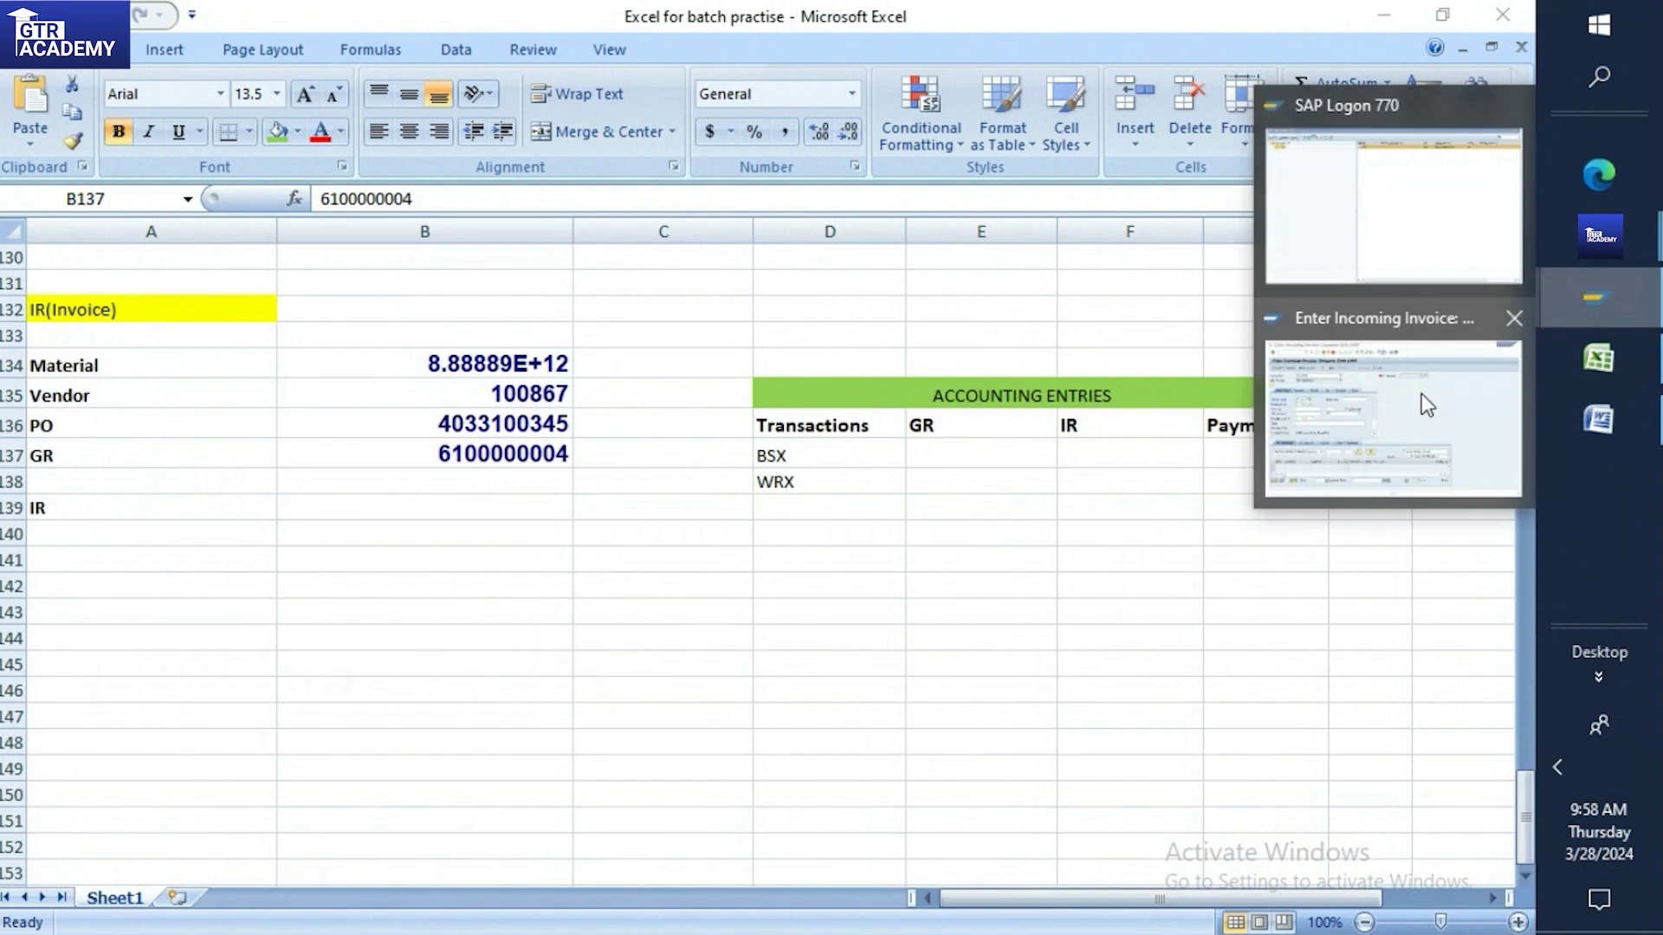
pyautogui.click(1421, 393)
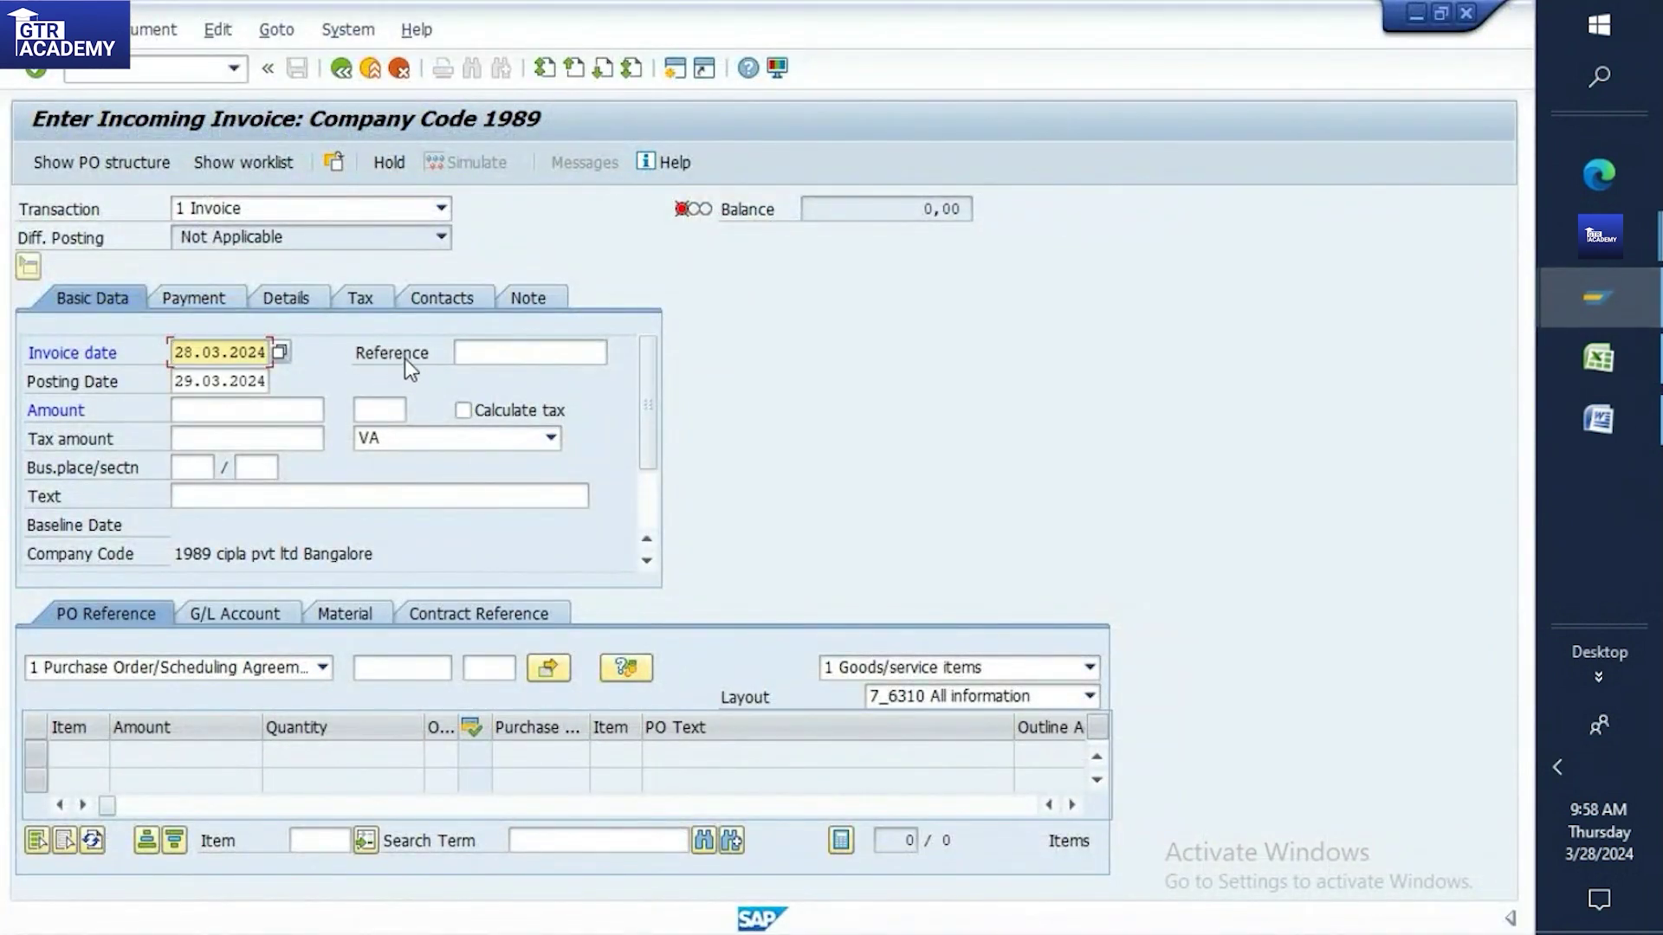
pyautogui.click(498, 355)
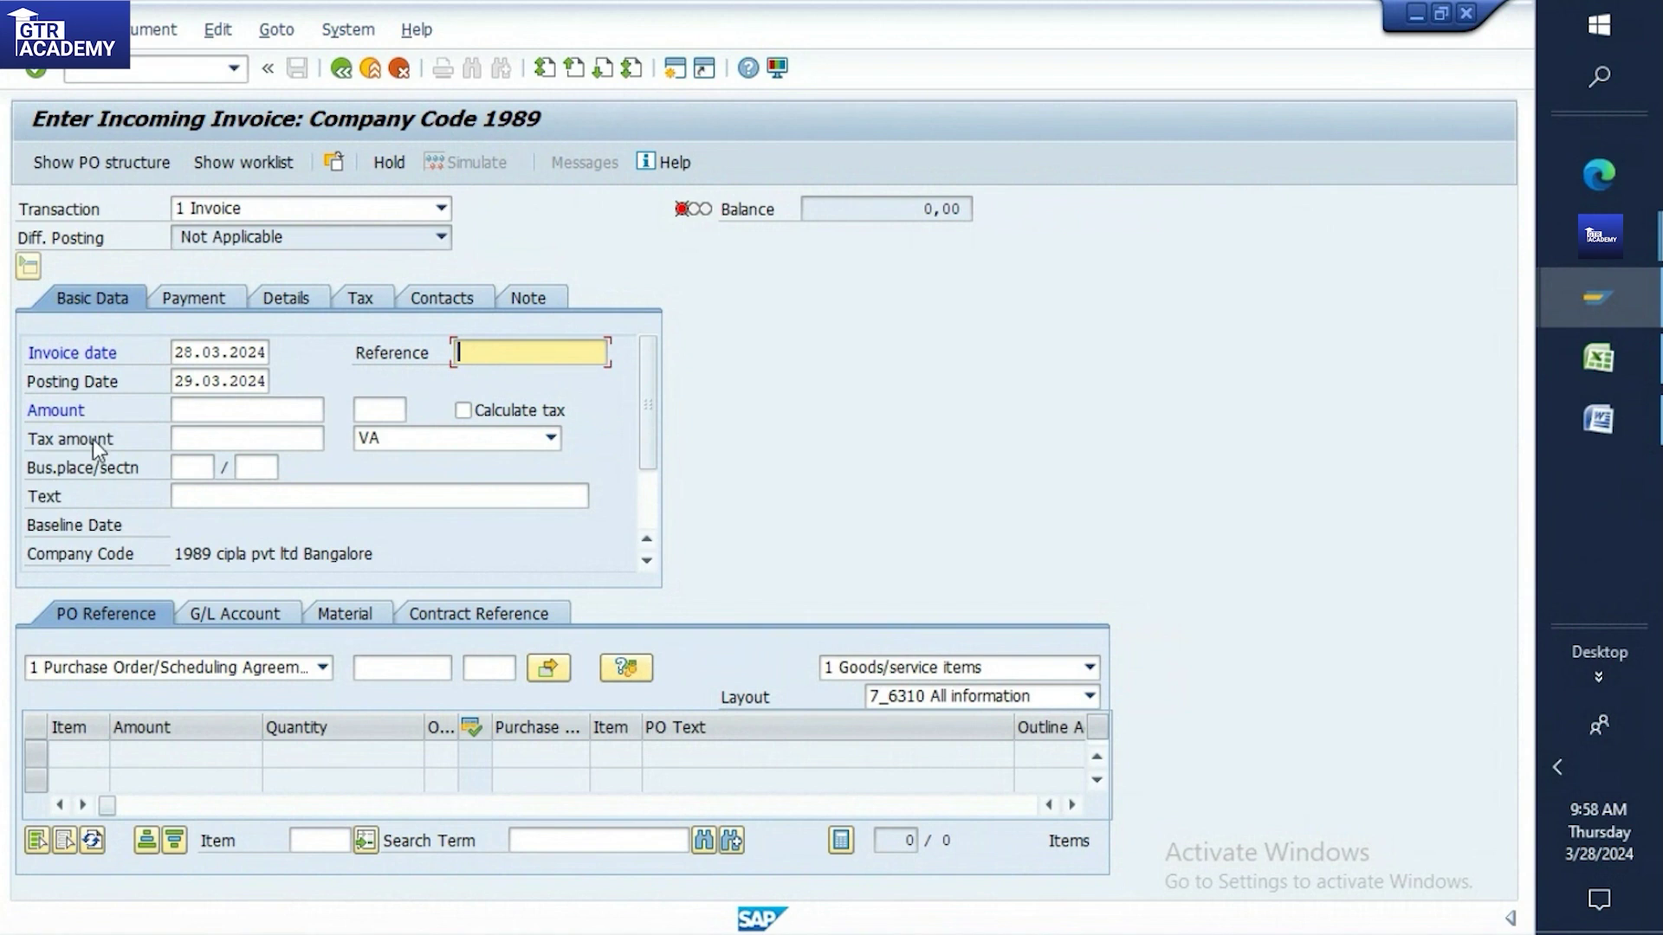
# Review the available tax codes and set the invoice's tax code to V0 (zero tax code)
pyautogui.click(409, 440)
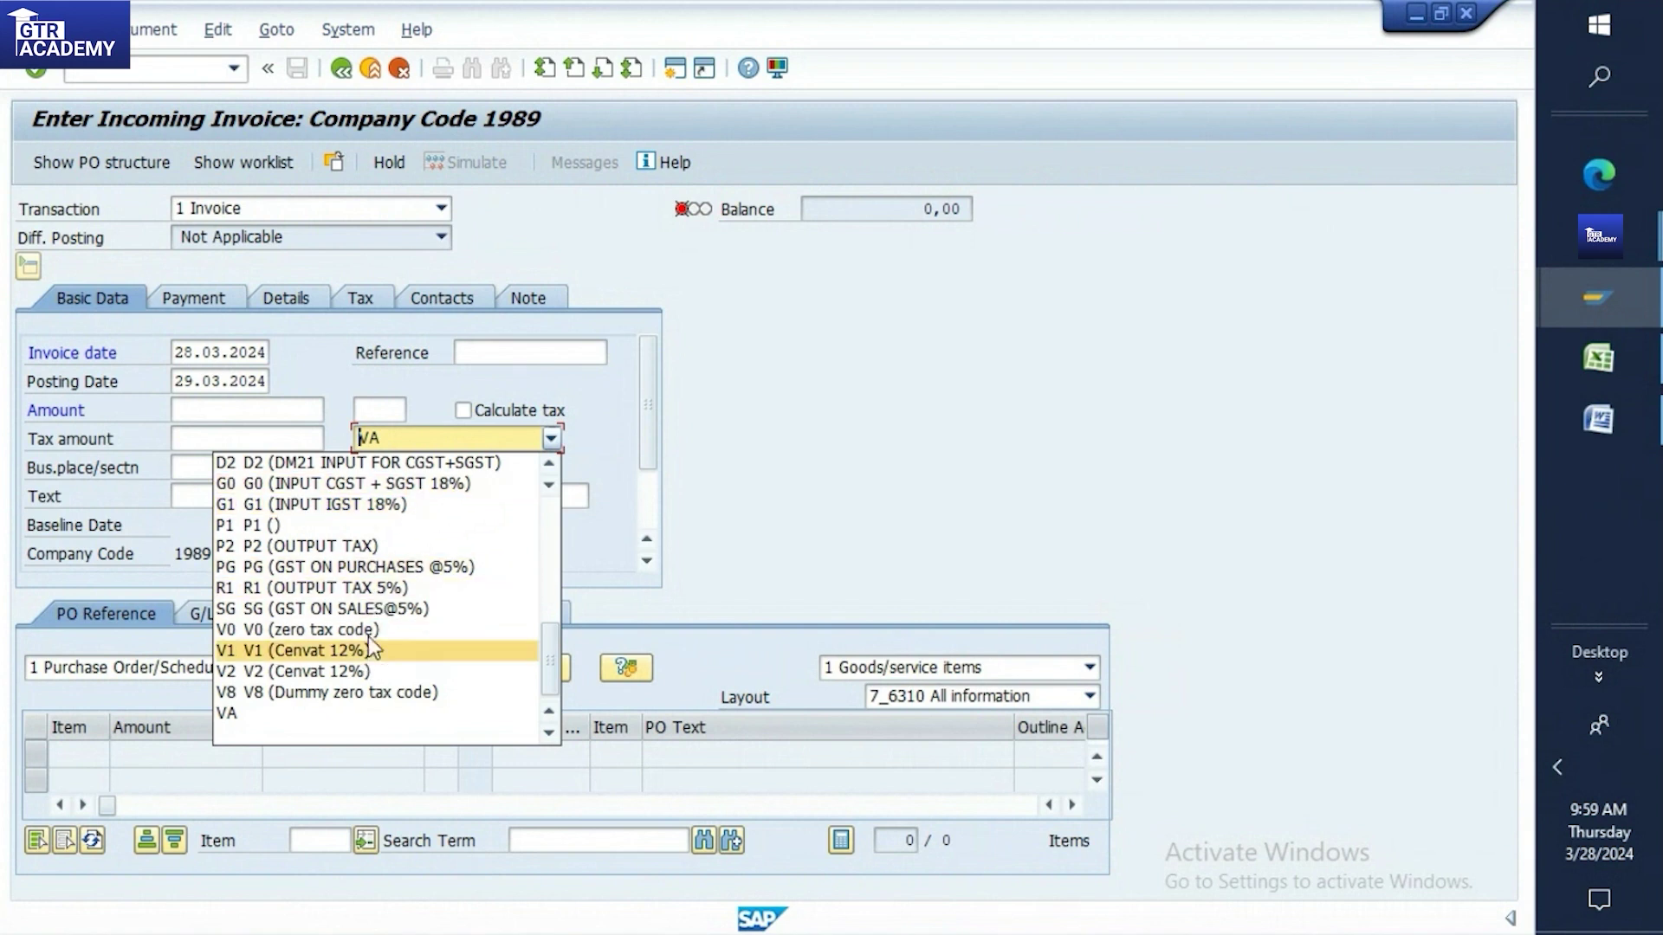
pyautogui.scroll(1, 378, 571)
pyautogui.scroll(3, 379, 567)
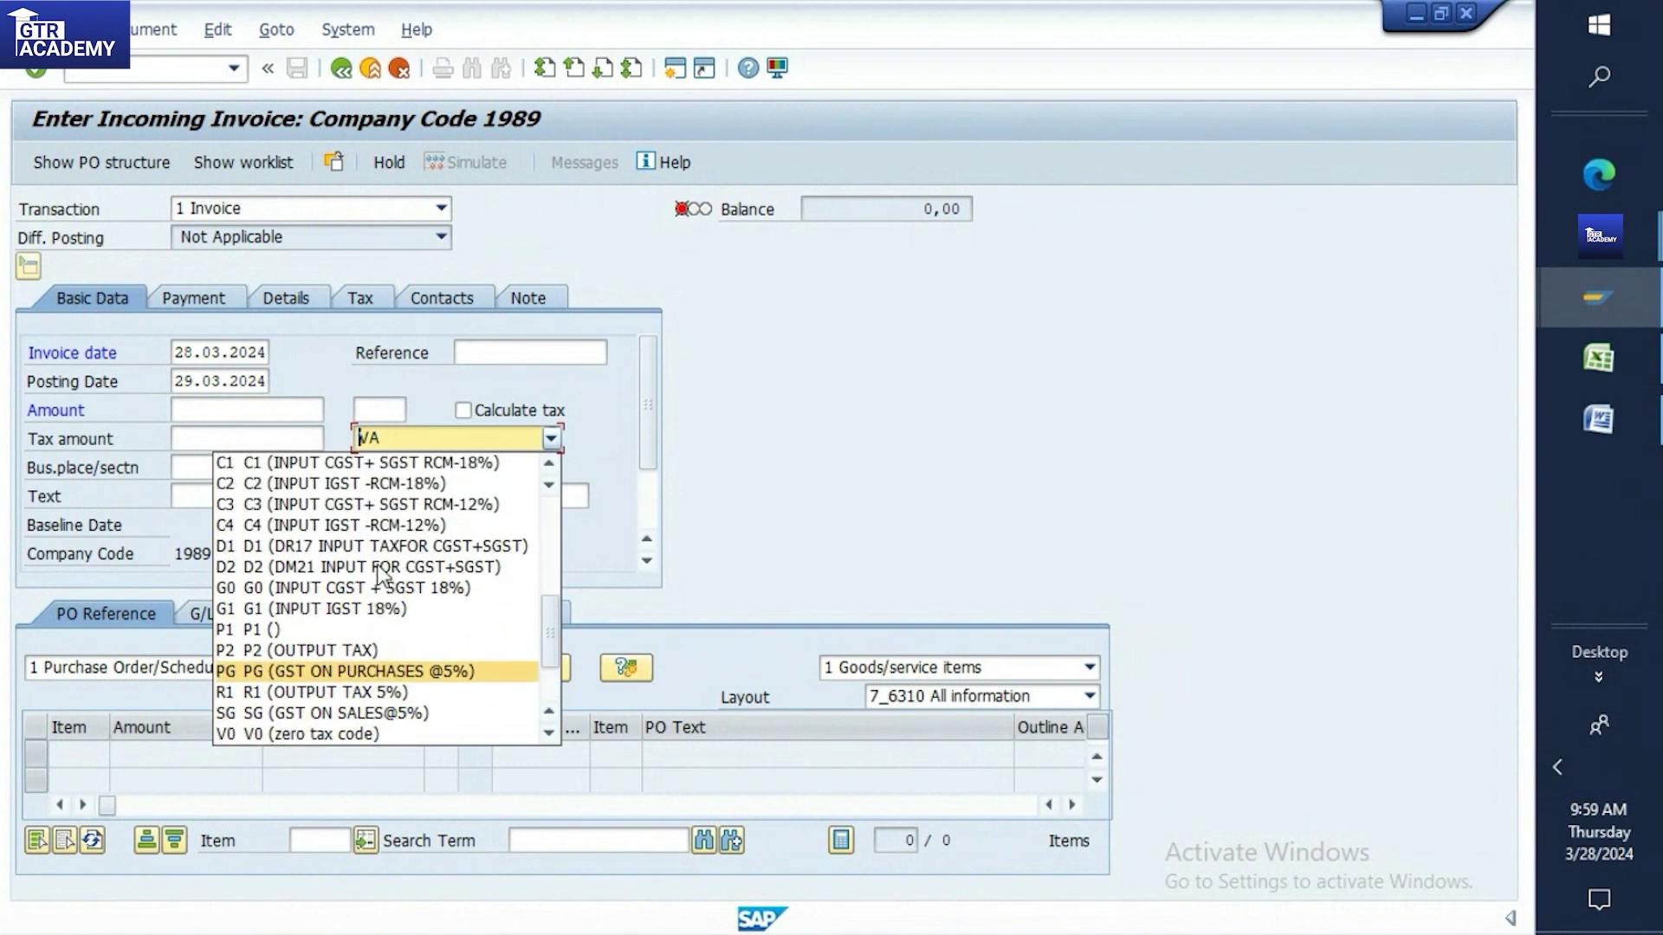
pyautogui.scroll(-3, 381, 563)
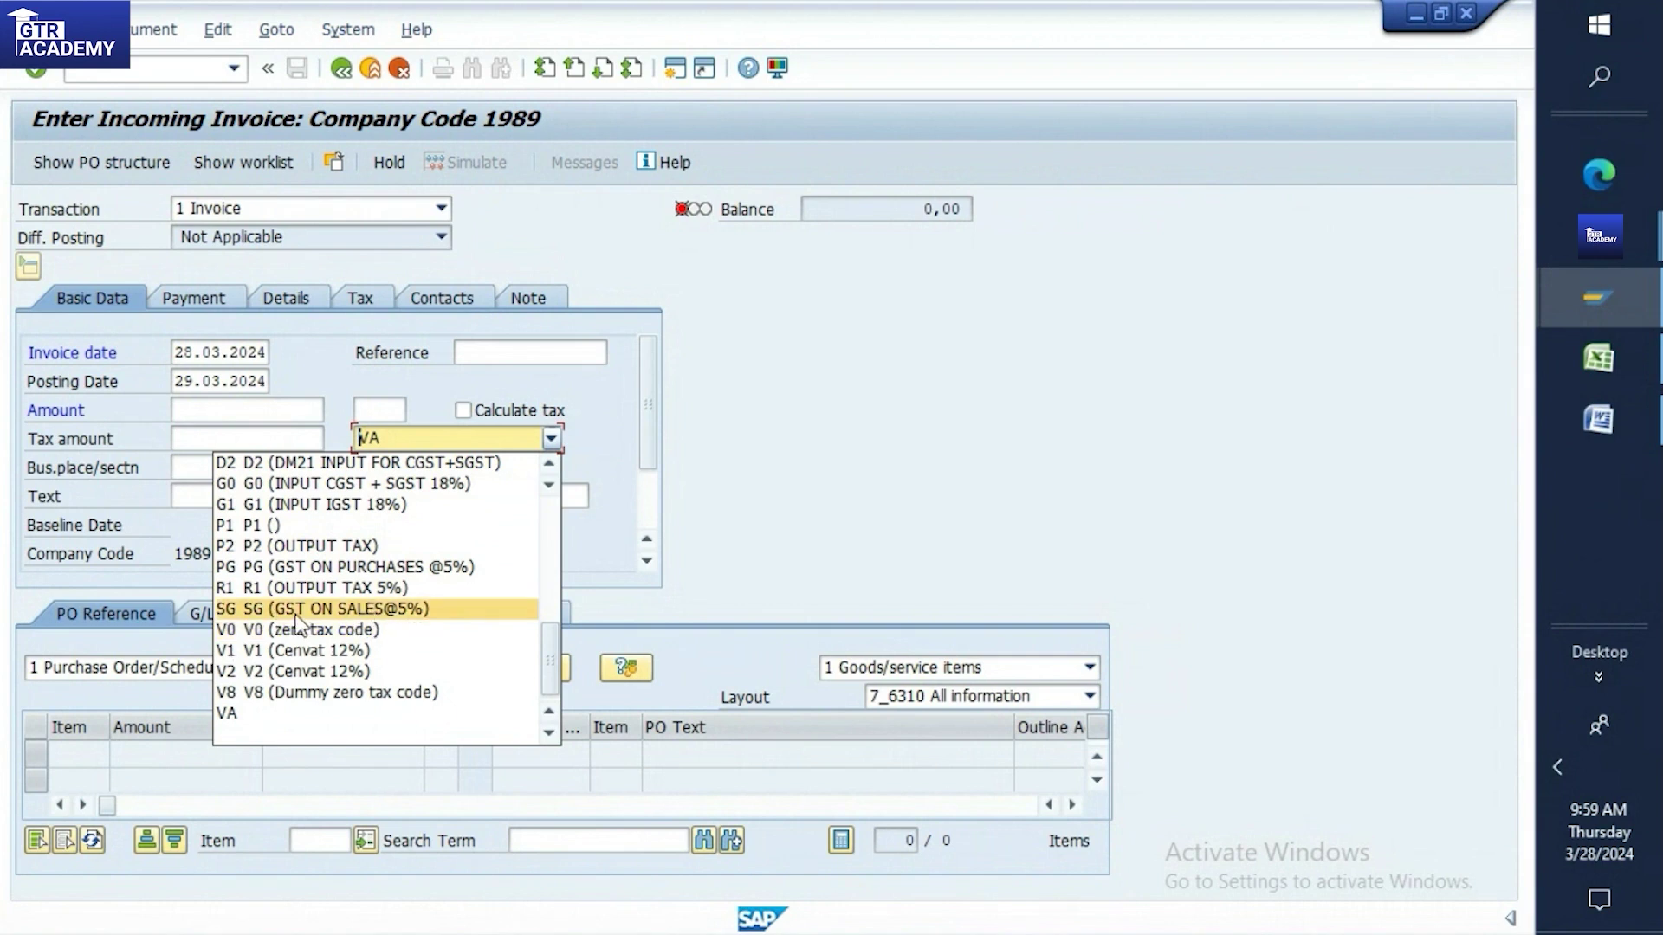
pyautogui.scroll(3, 372, 546)
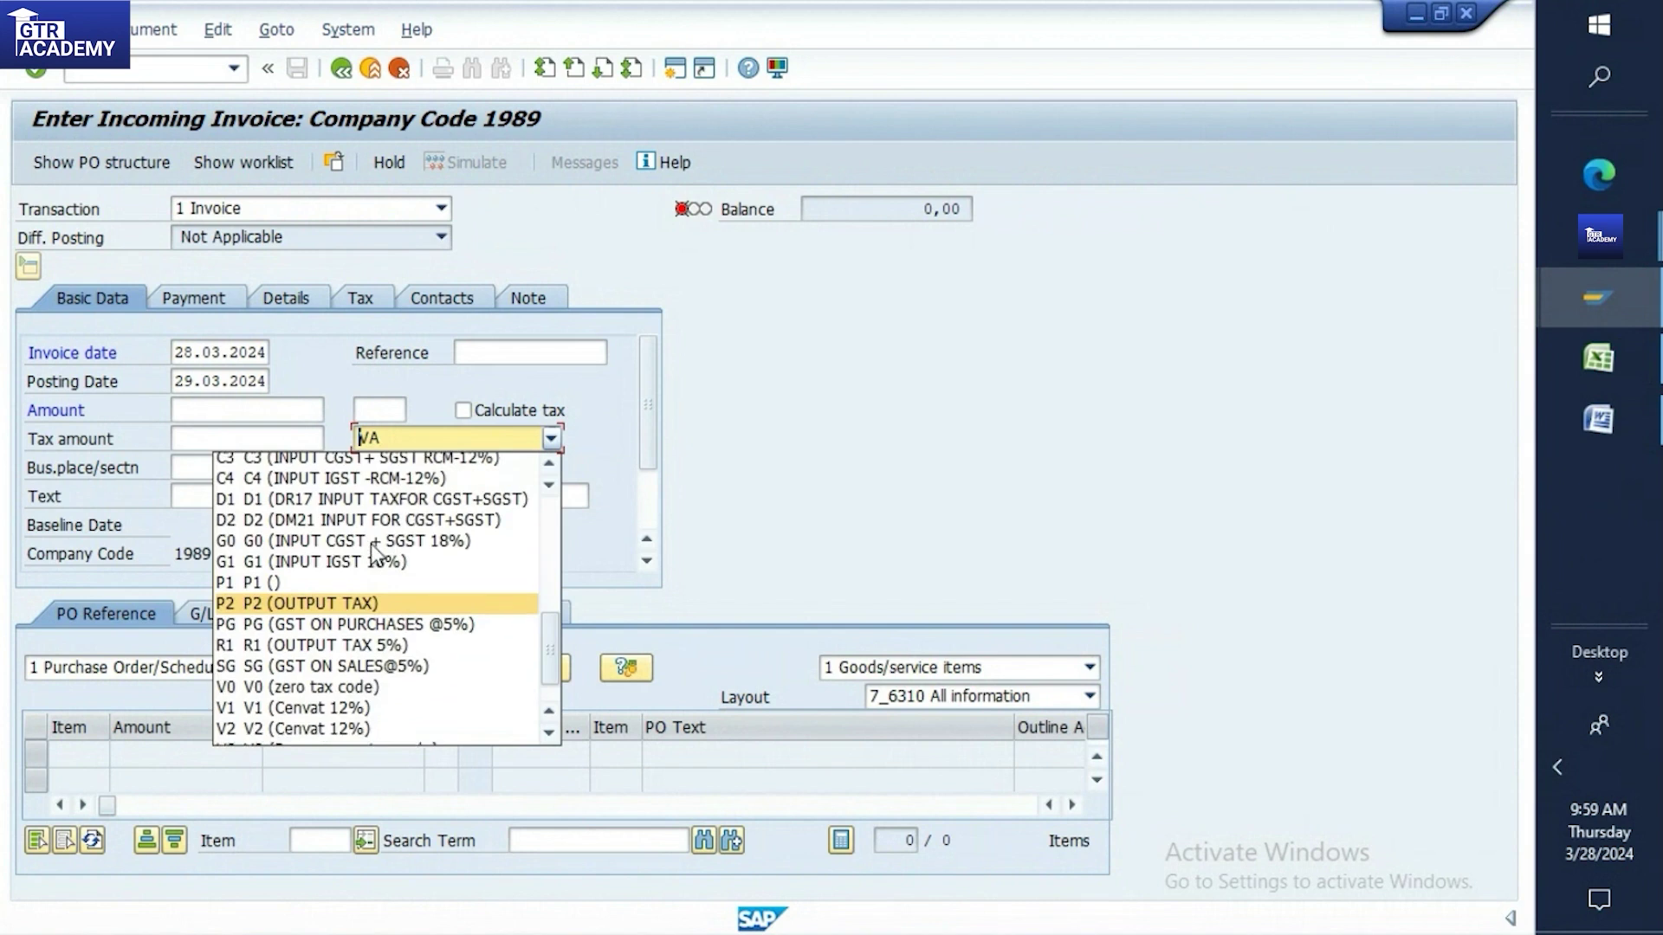
pyautogui.scroll(5, 372, 552)
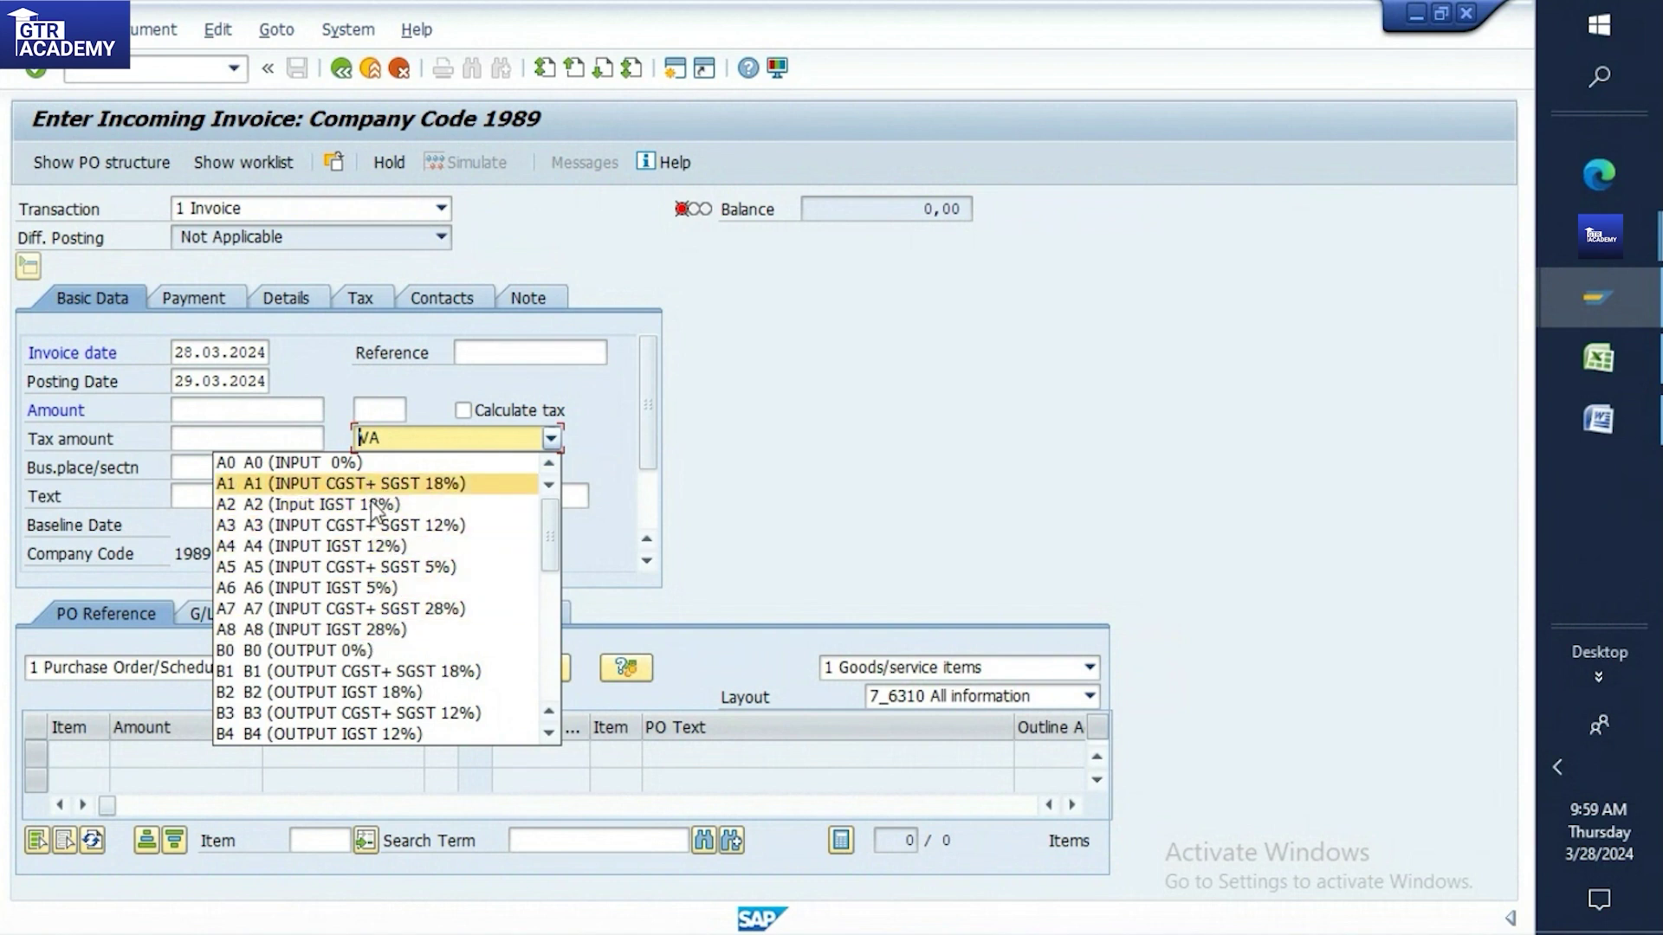
pyautogui.scroll(-4, 381, 581)
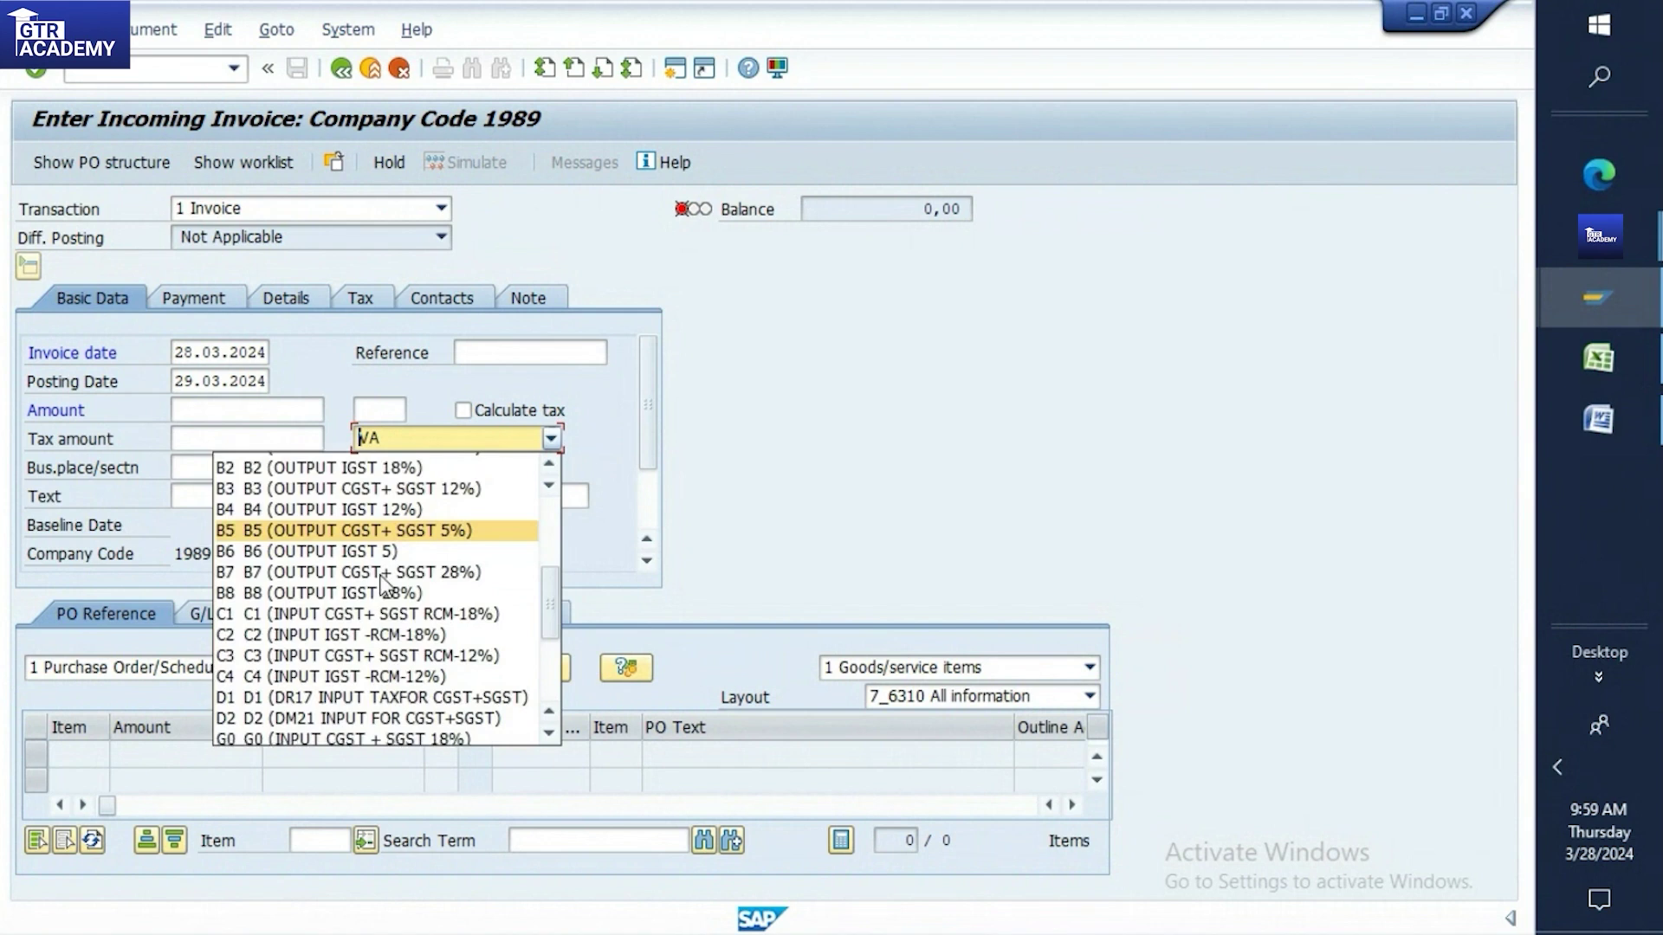
pyautogui.scroll(-4, 381, 584)
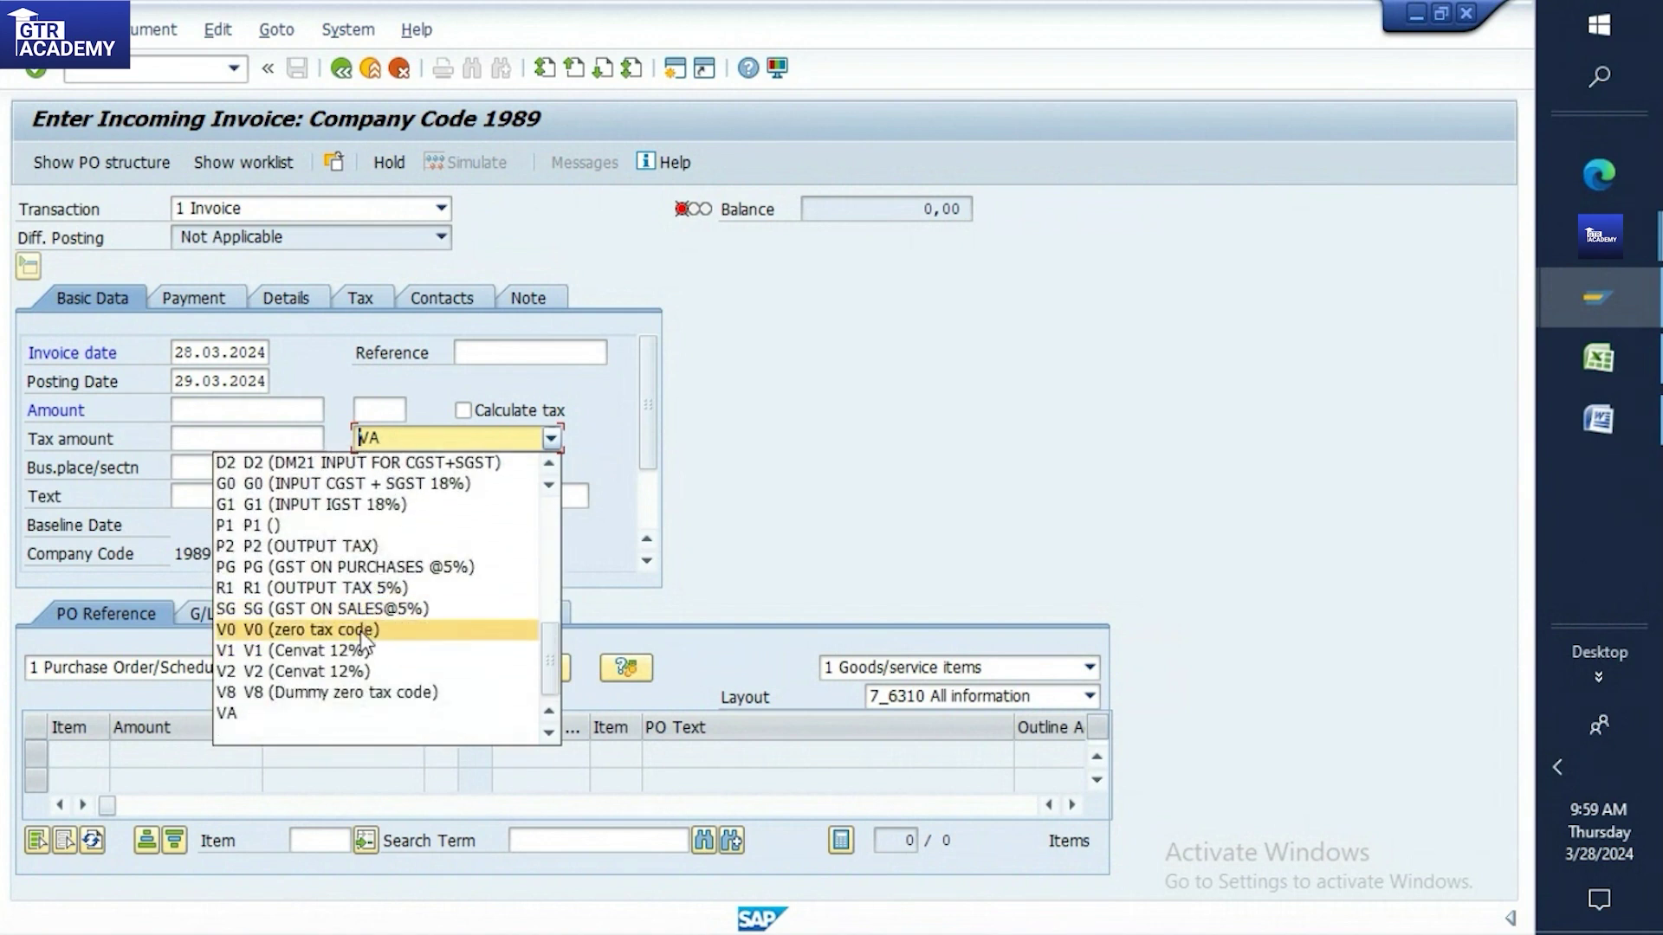
pyautogui.click(362, 629)
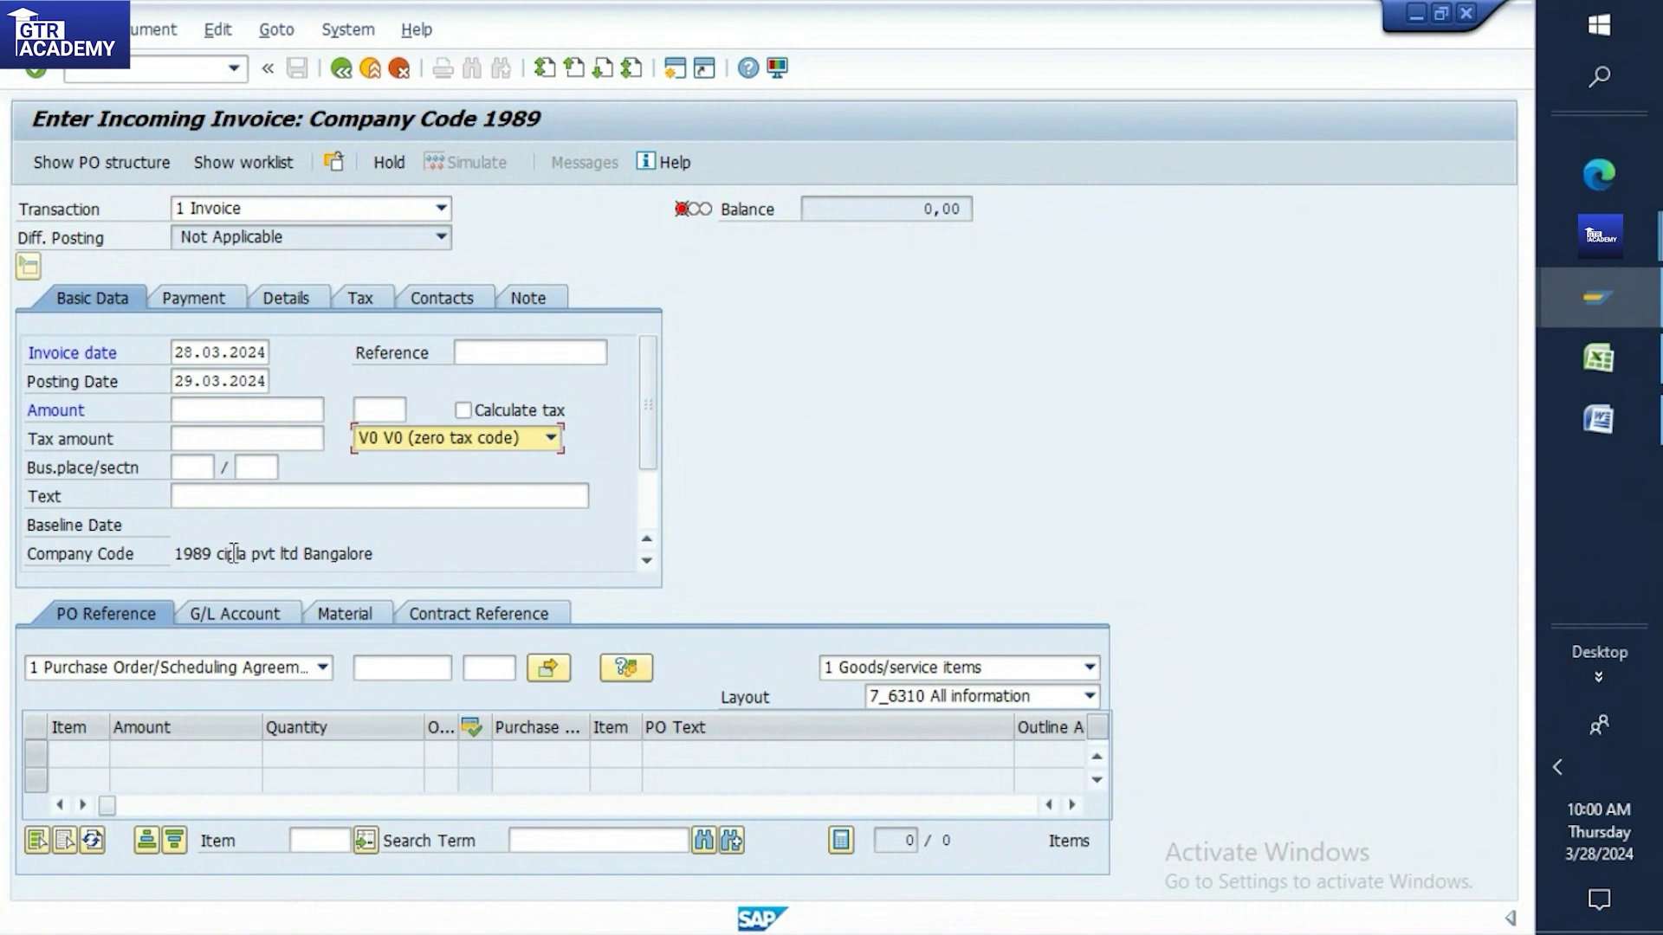
# Copy the PO number from the Excel log and load it as the purchase order reference of the SAP invoice
pyautogui.click(202, 303)
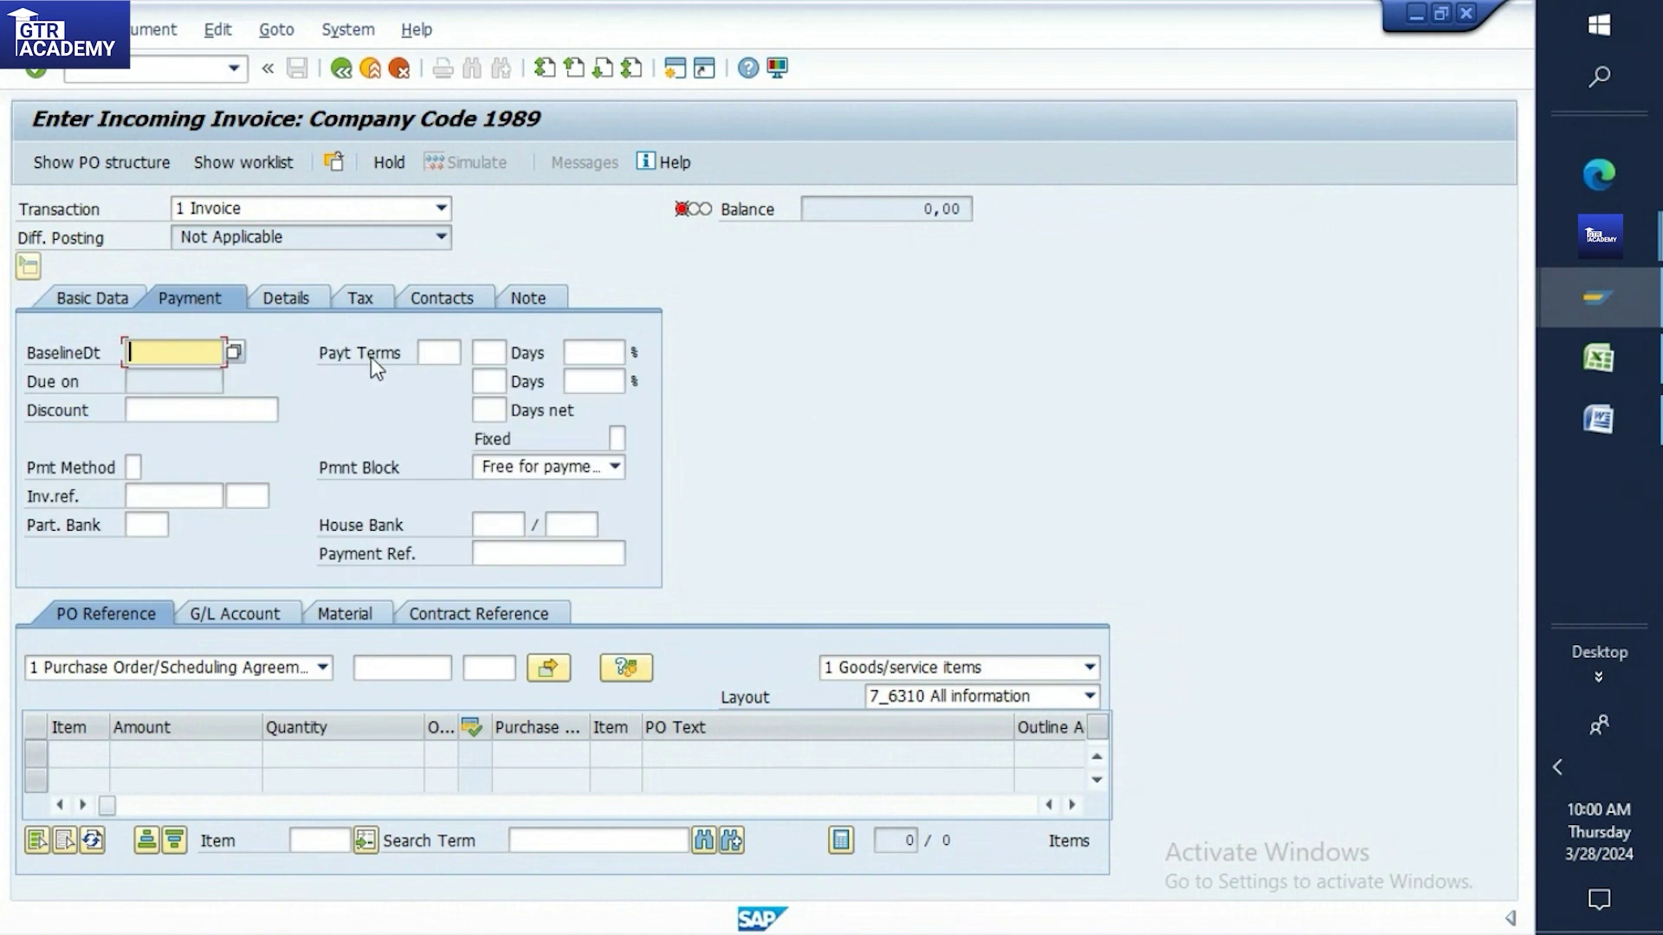
pyautogui.click(437, 354)
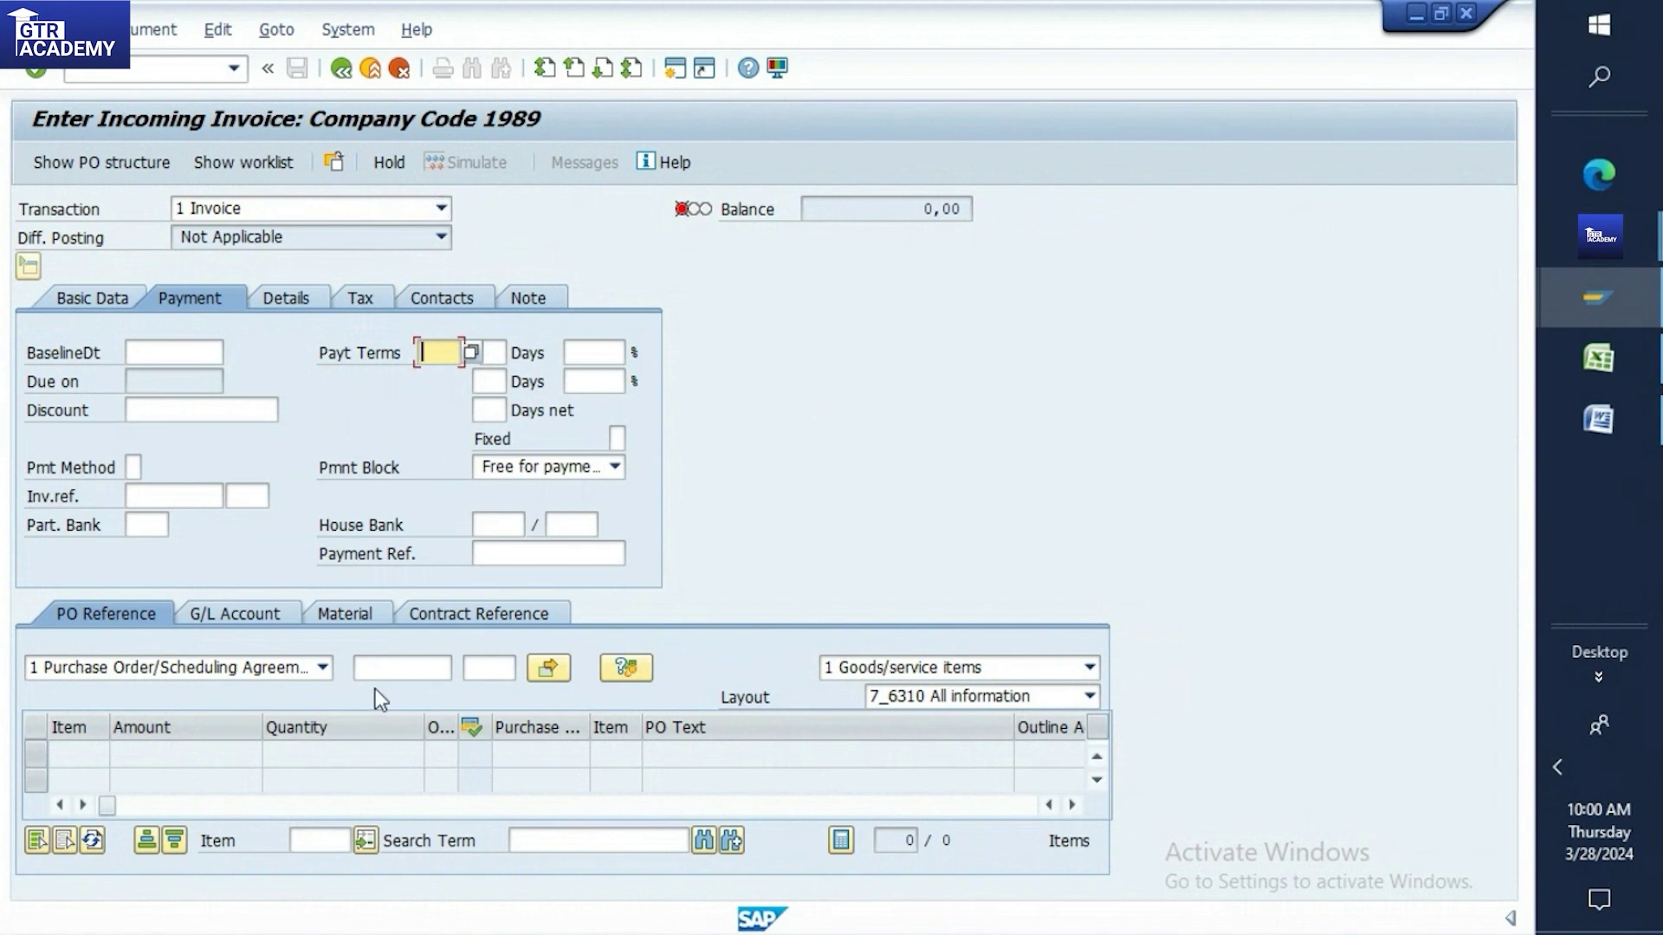
pyautogui.click(1593, 372)
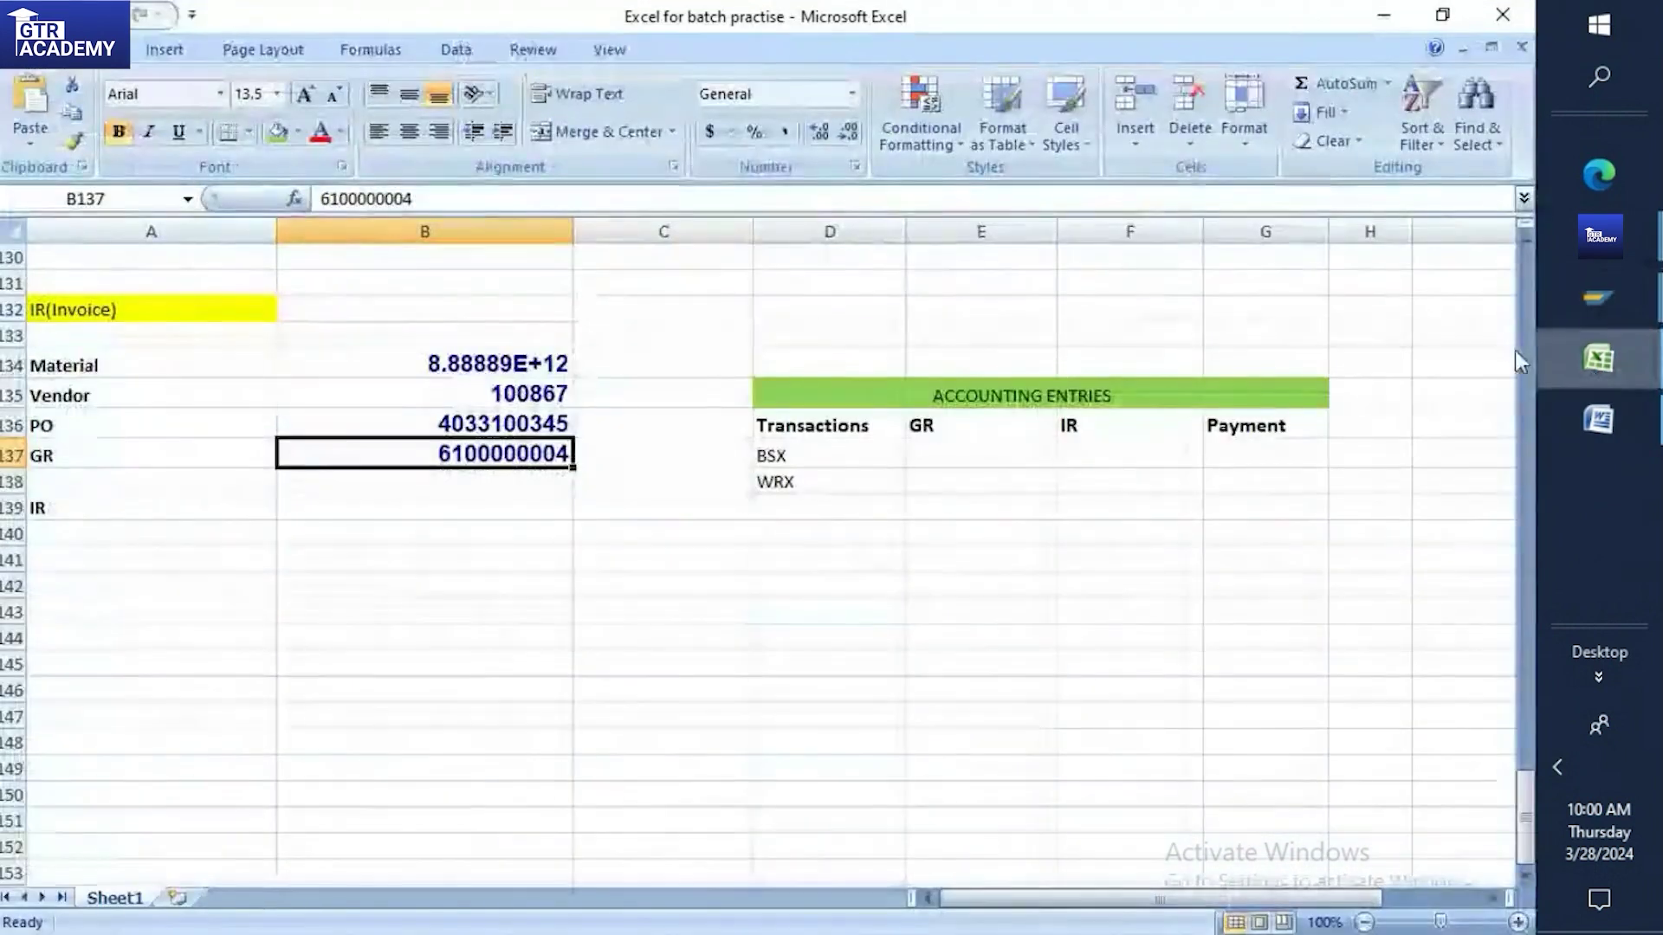
pyautogui.click(438, 425)
pyautogui.hotkey('ctrl', 'c')
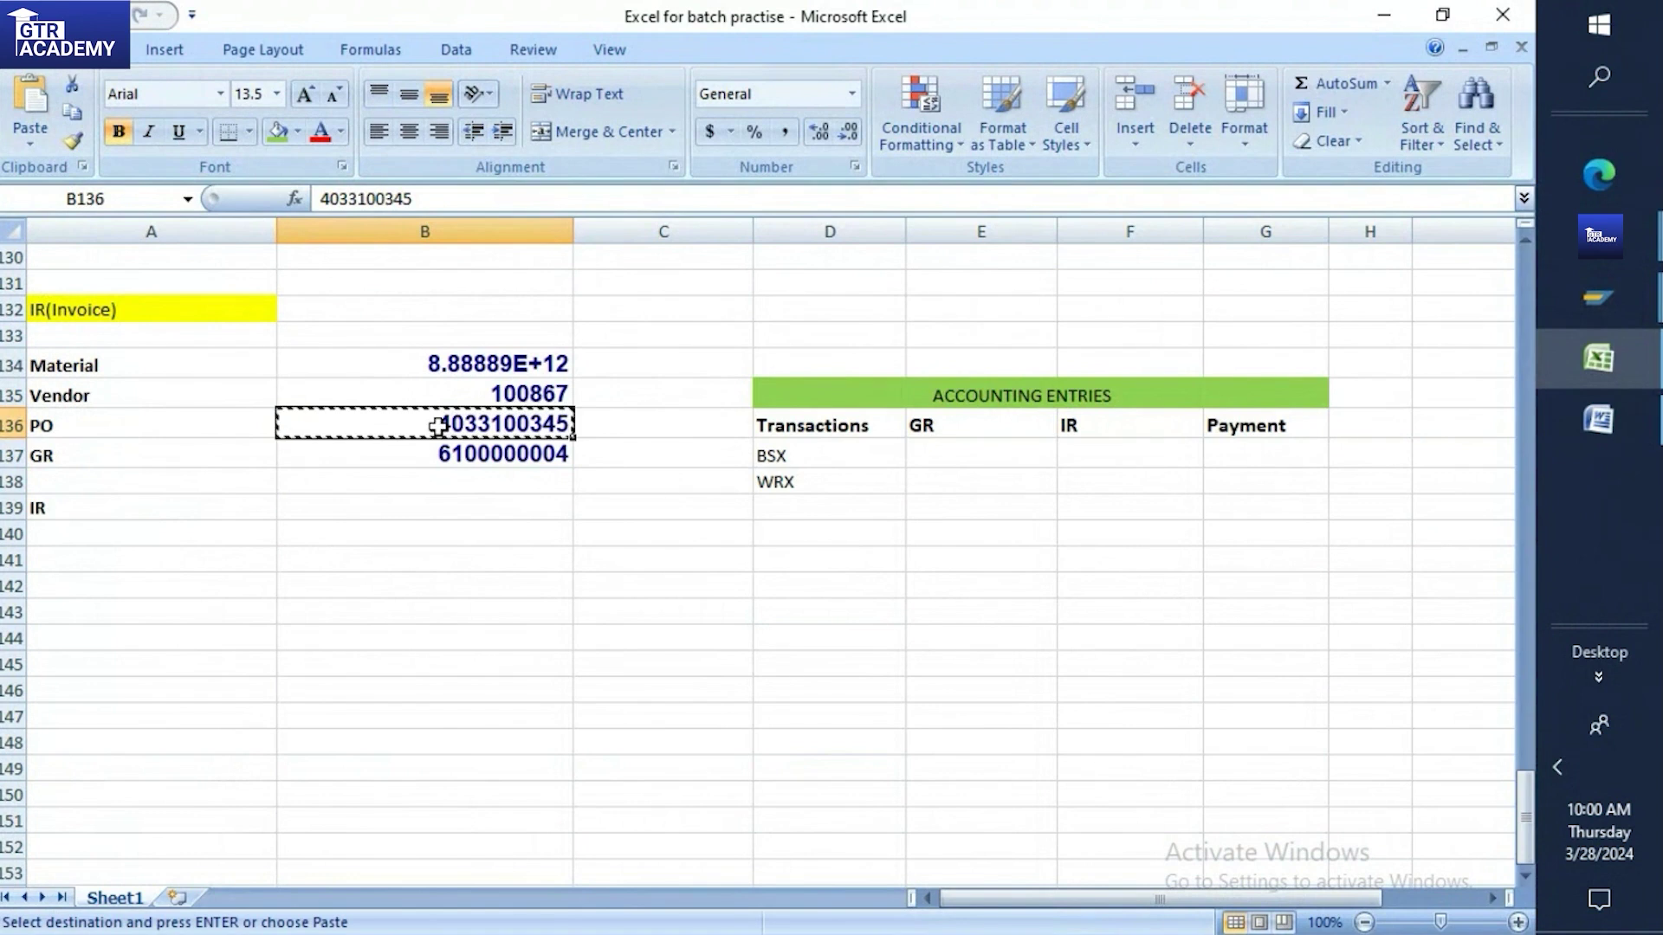
pyautogui.moveTo(1613, 302)
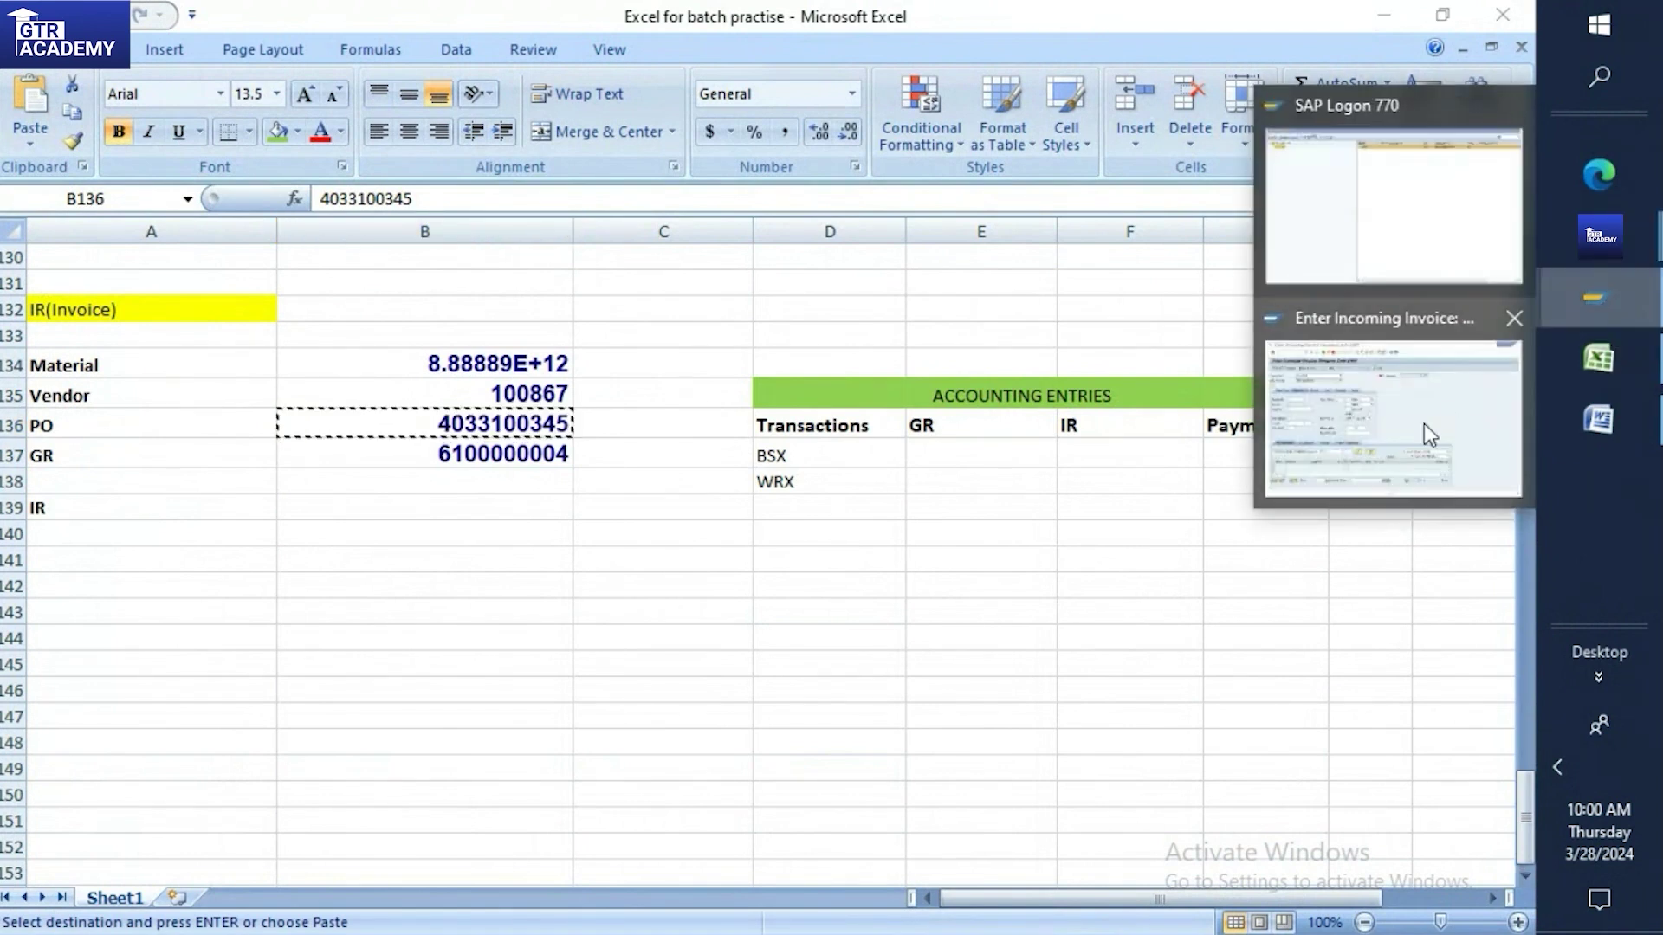
pyautogui.click(1424, 423)
pyautogui.click(394, 668)
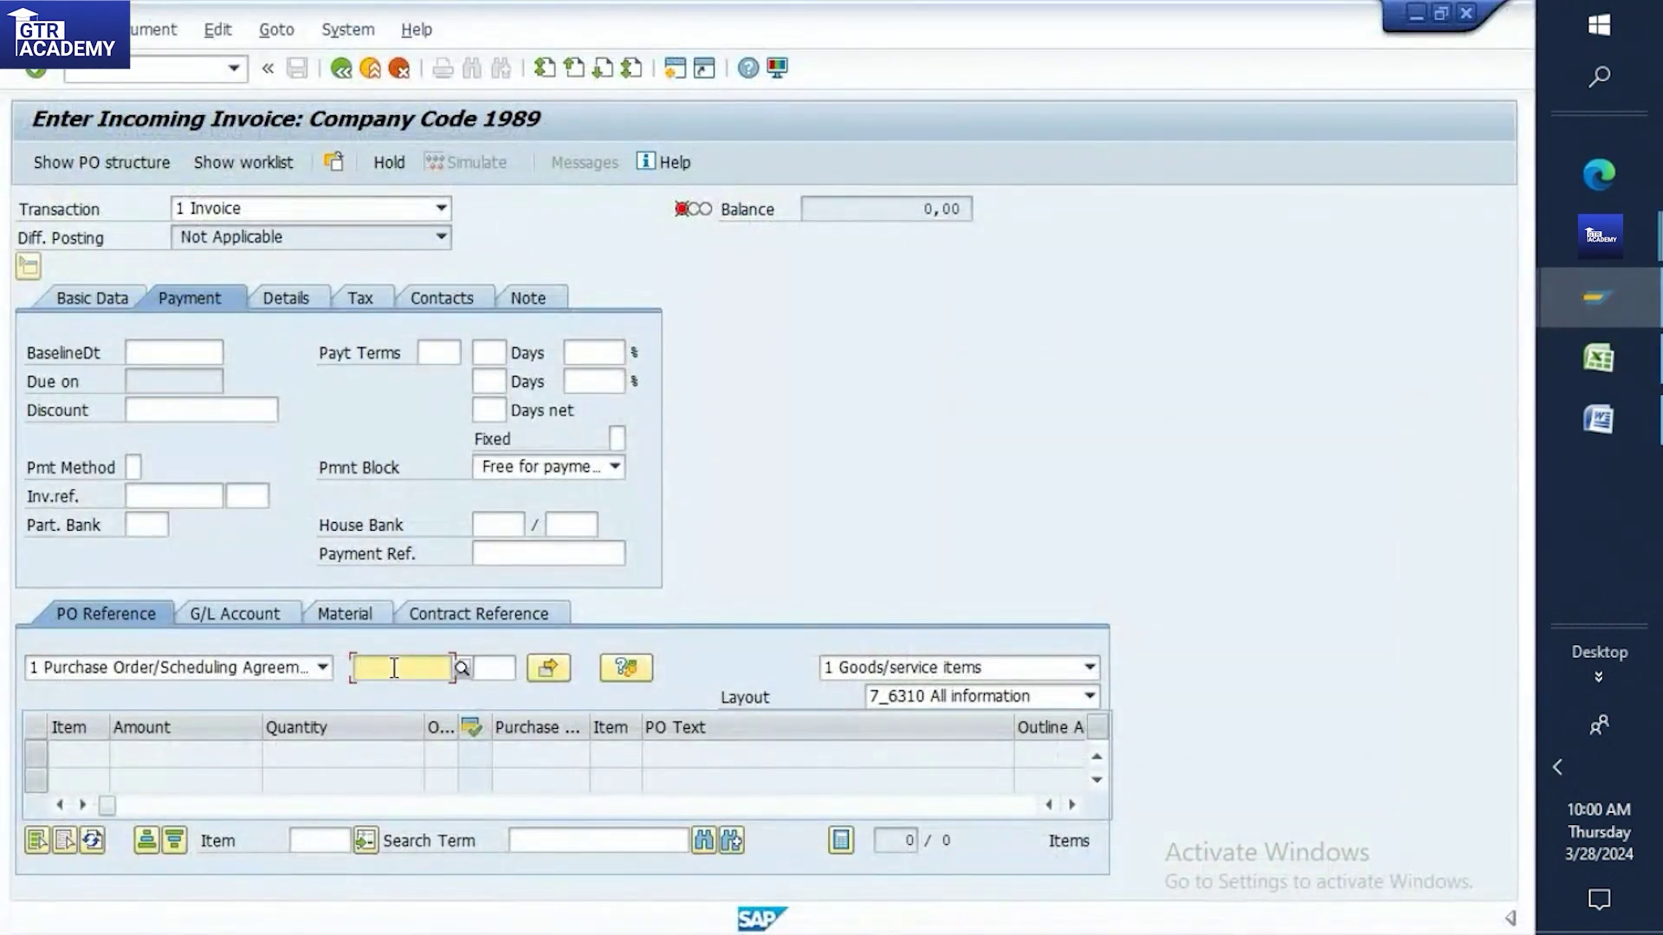
pyautogui.hotkey('ctrl', 'v')
pyautogui.press('Return')
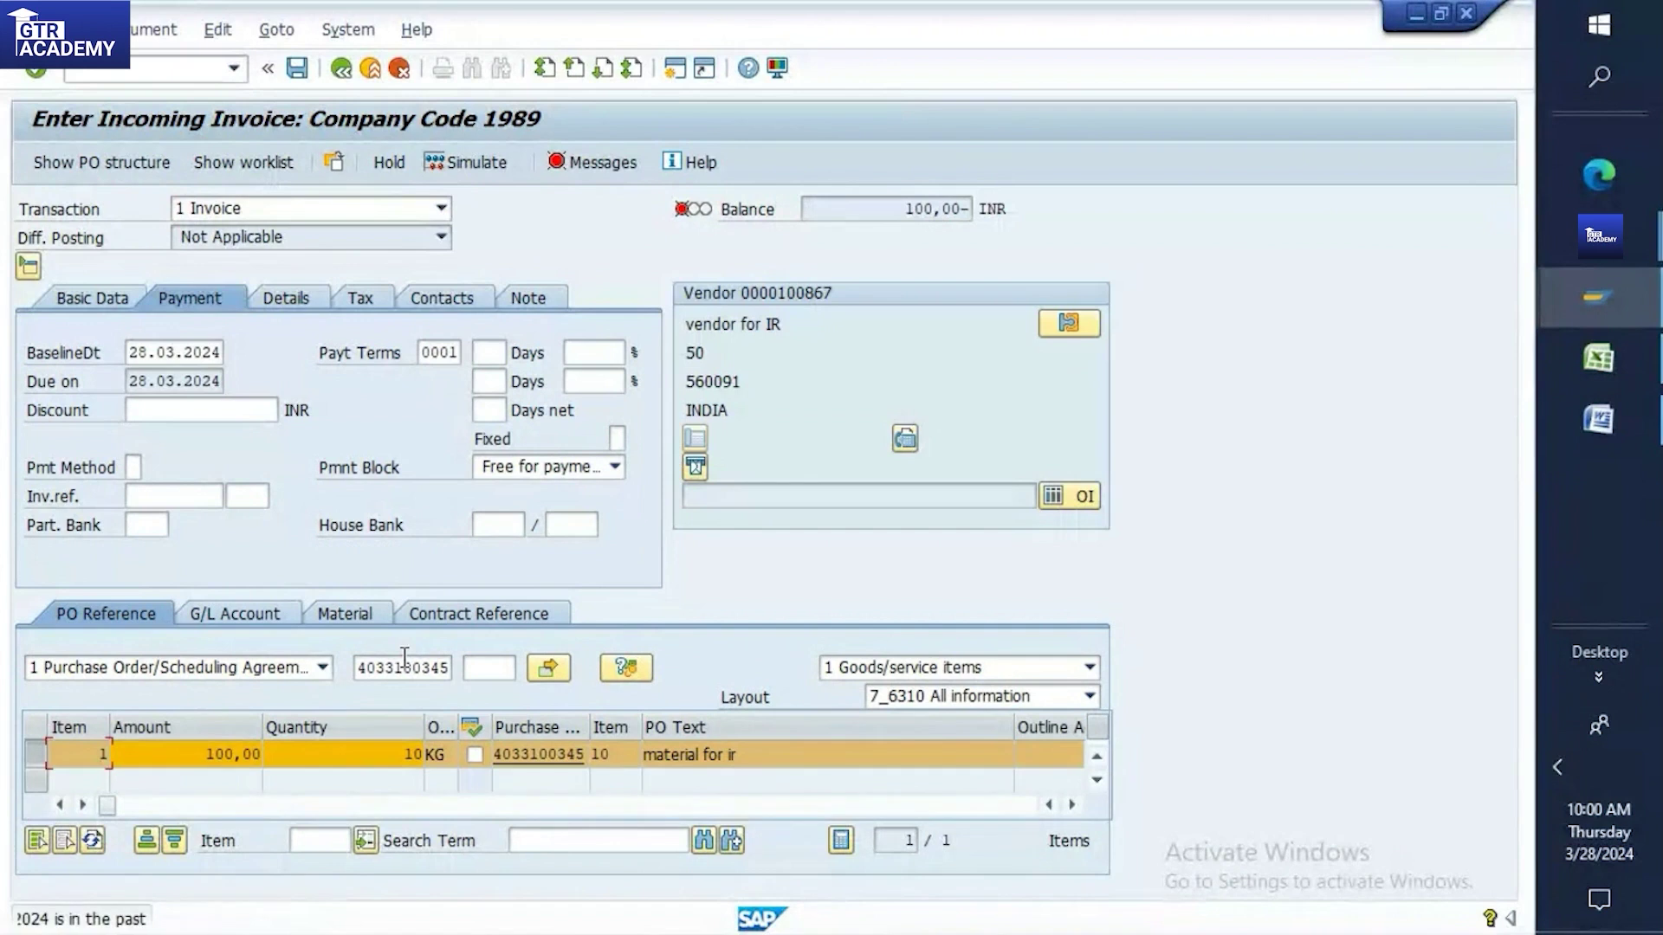
# Review the payment terms list and set the invoice's payment terms to 0003
pyautogui.click(86, 296)
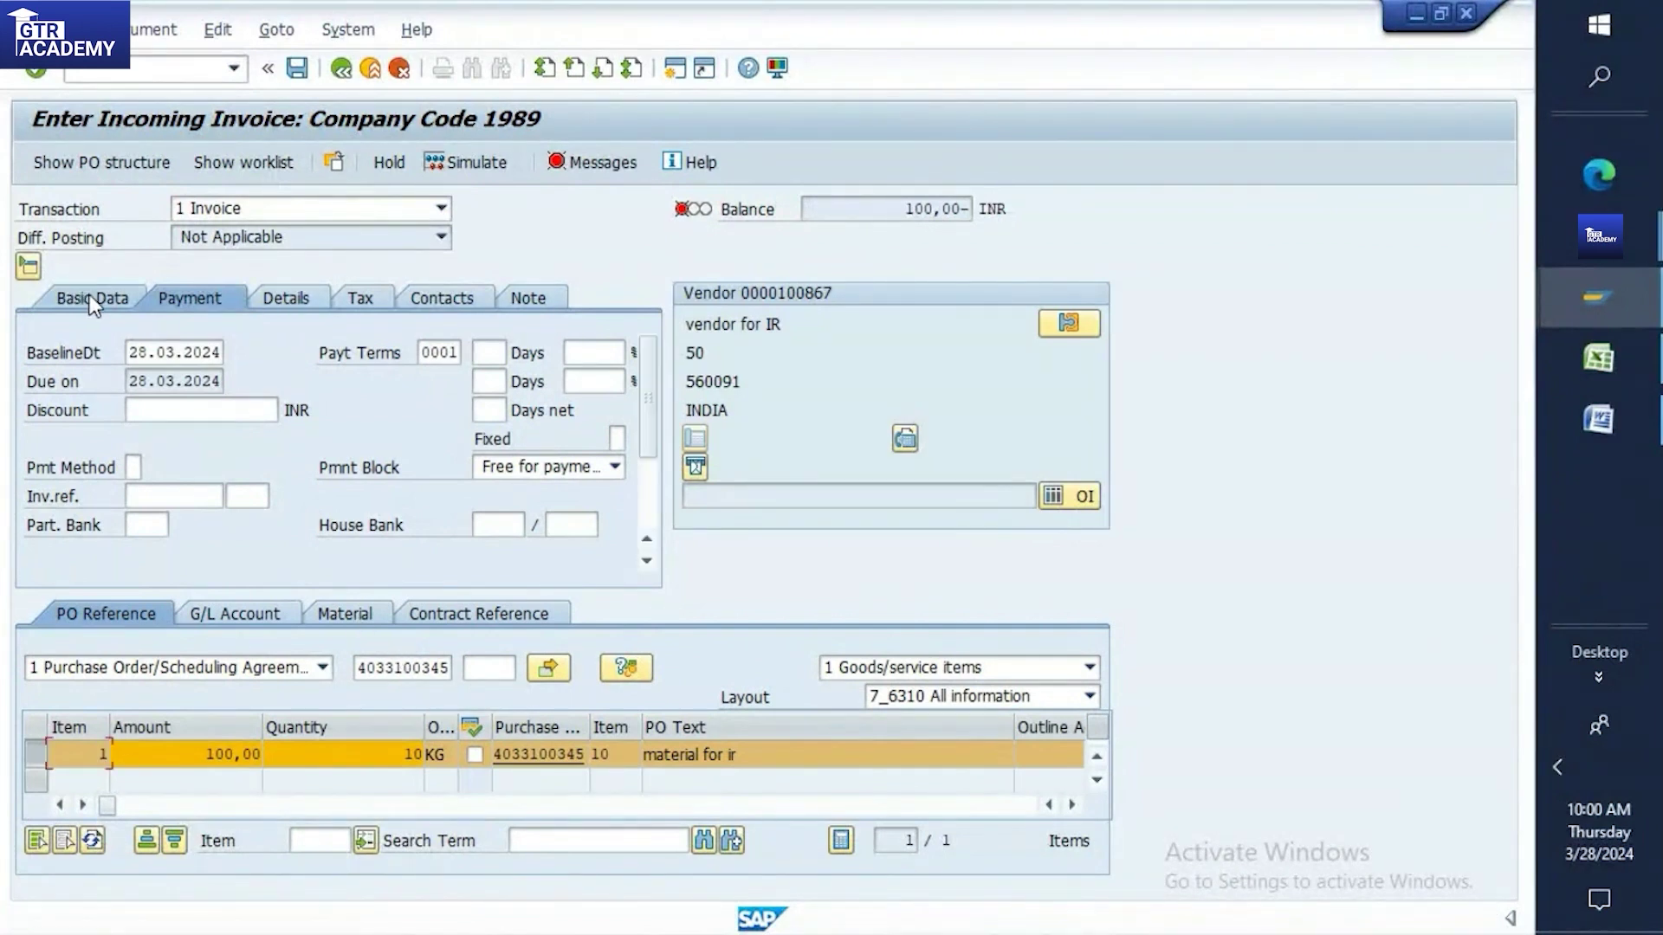
pyautogui.click(187, 298)
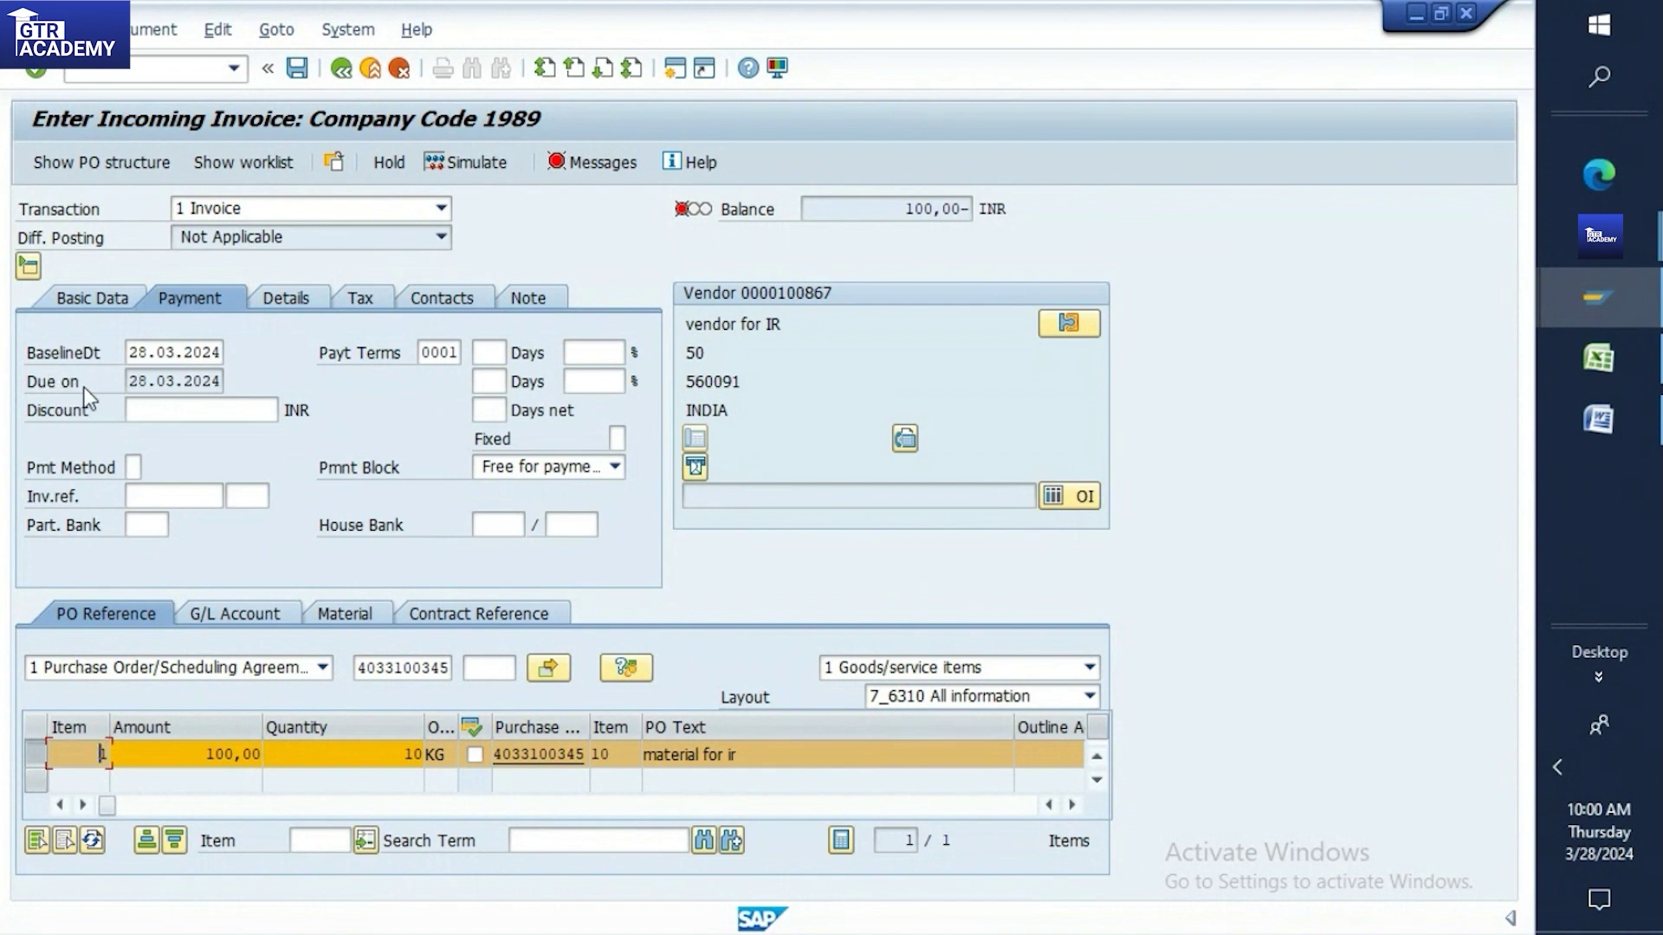
pyautogui.click(472, 351)
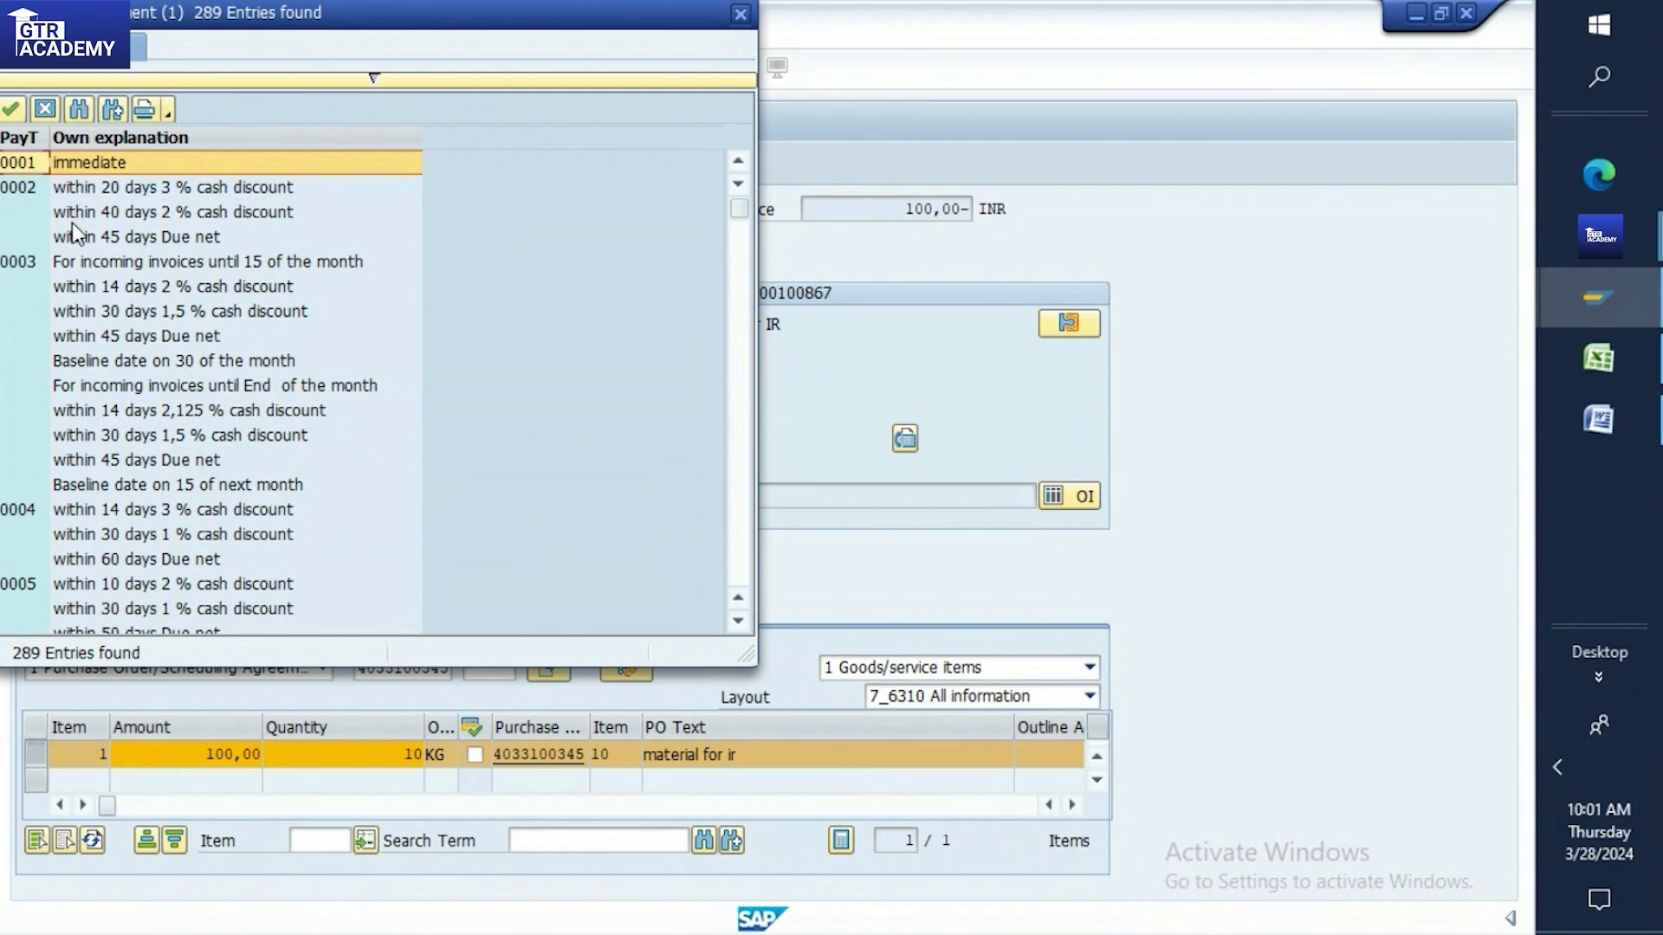
pyautogui.doubleClick(92, 289)
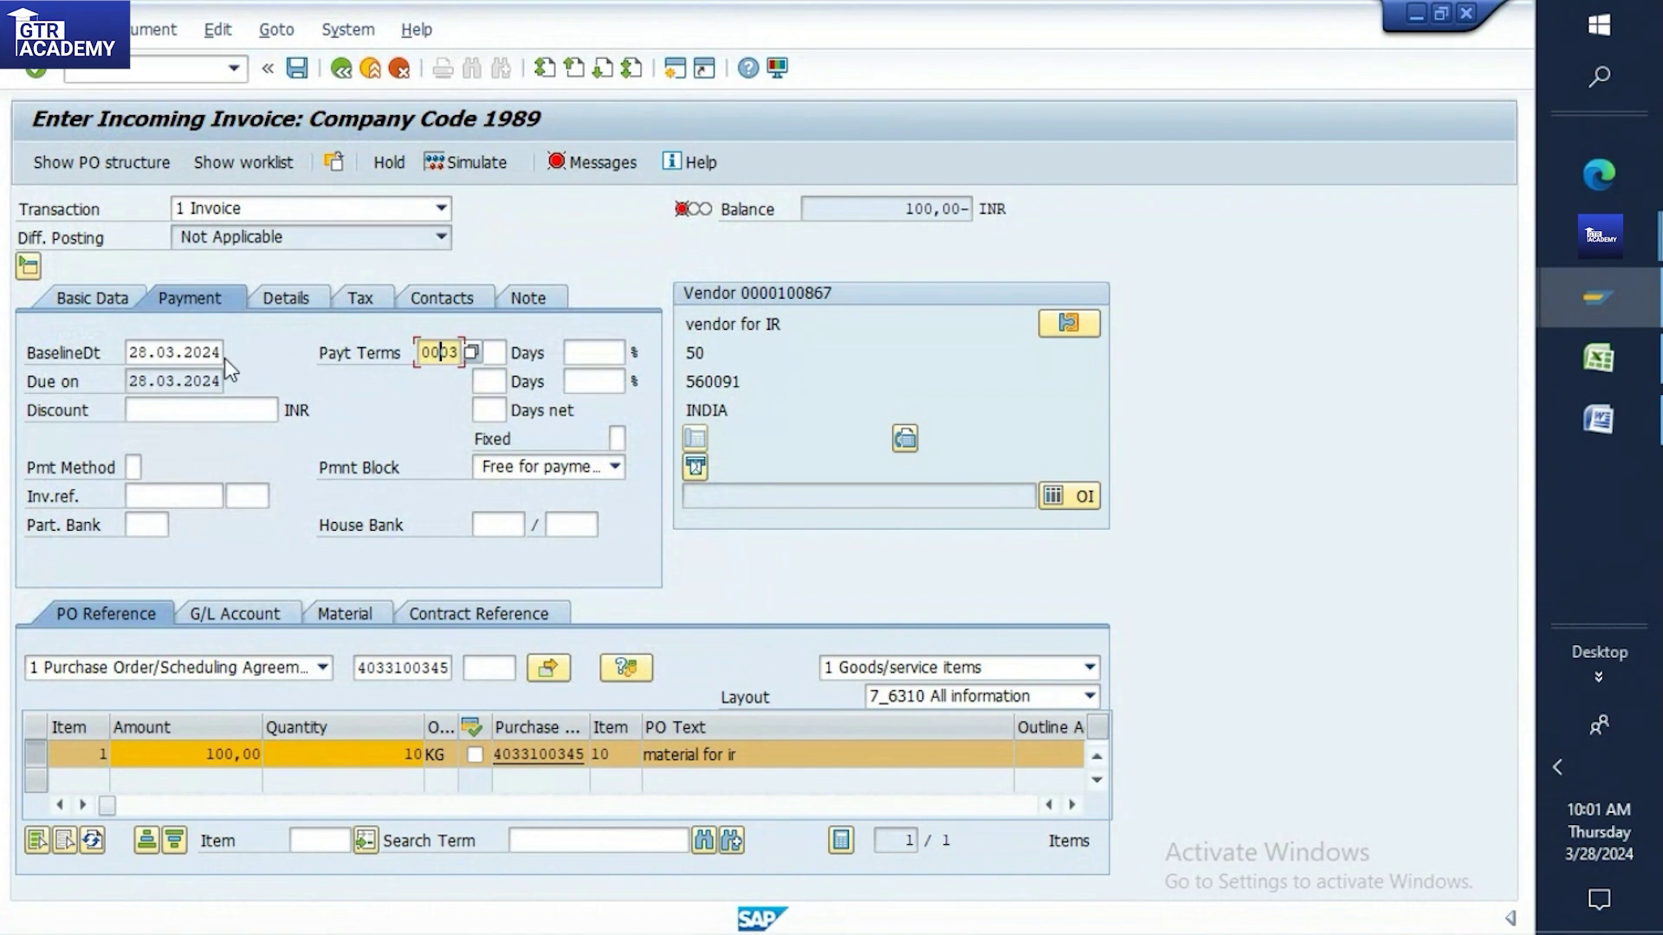
pyautogui.press('Return')
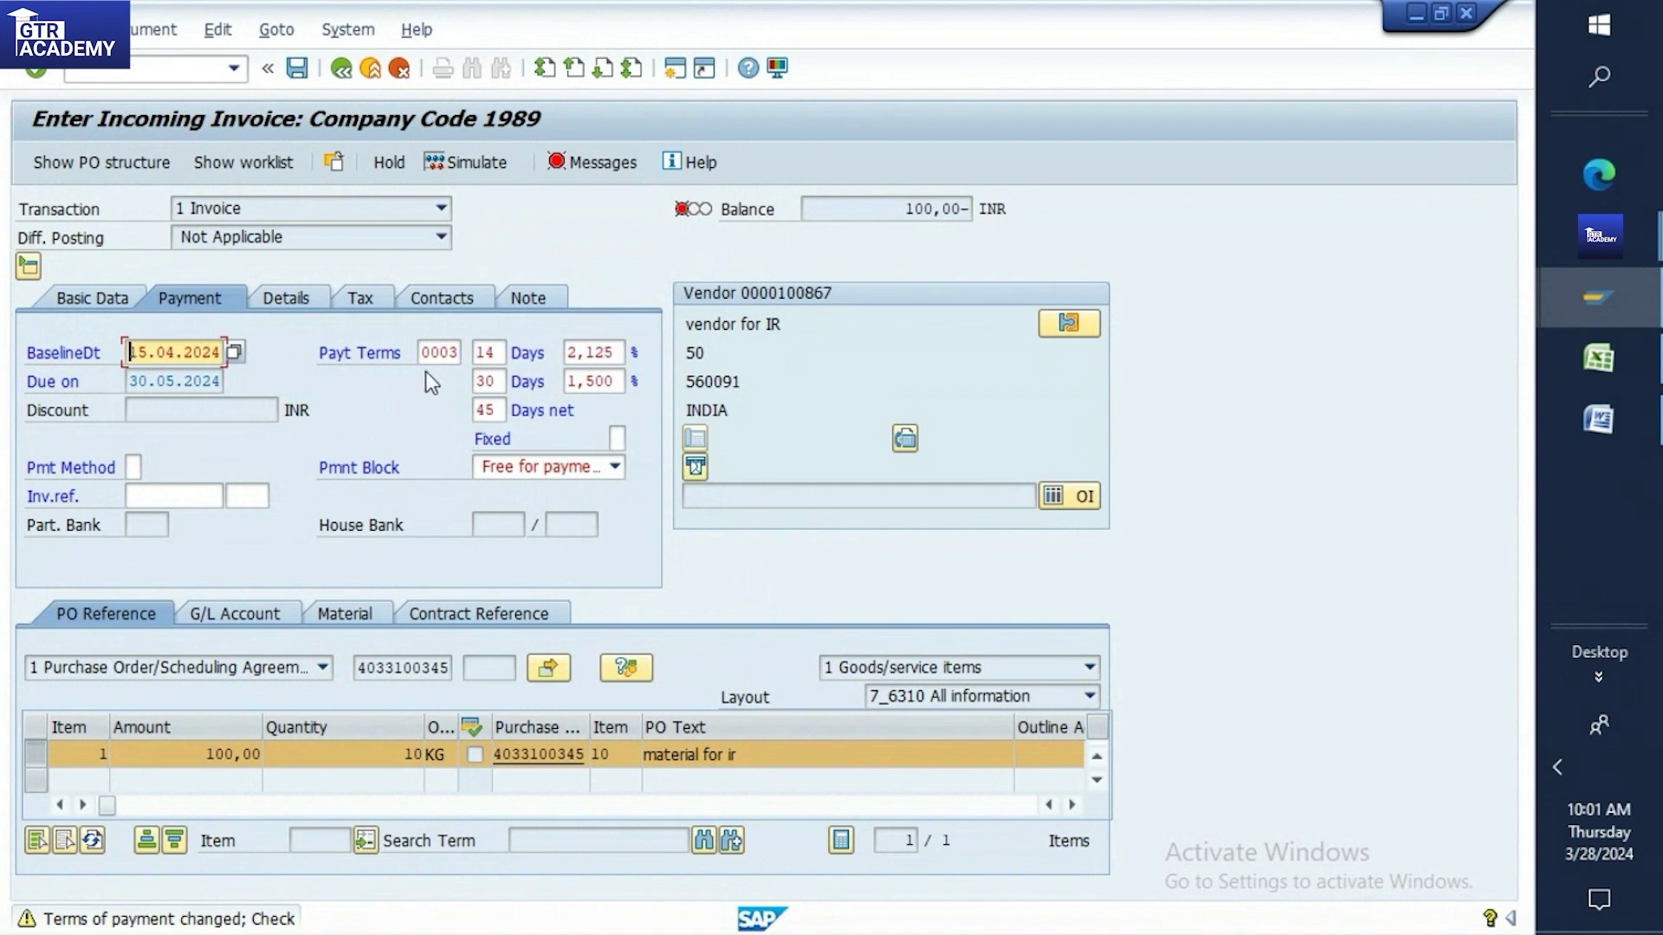
# Reexamine the cash discount conditions of the payment terms and change the invoice's terms to 0002
pyautogui.click(451, 355)
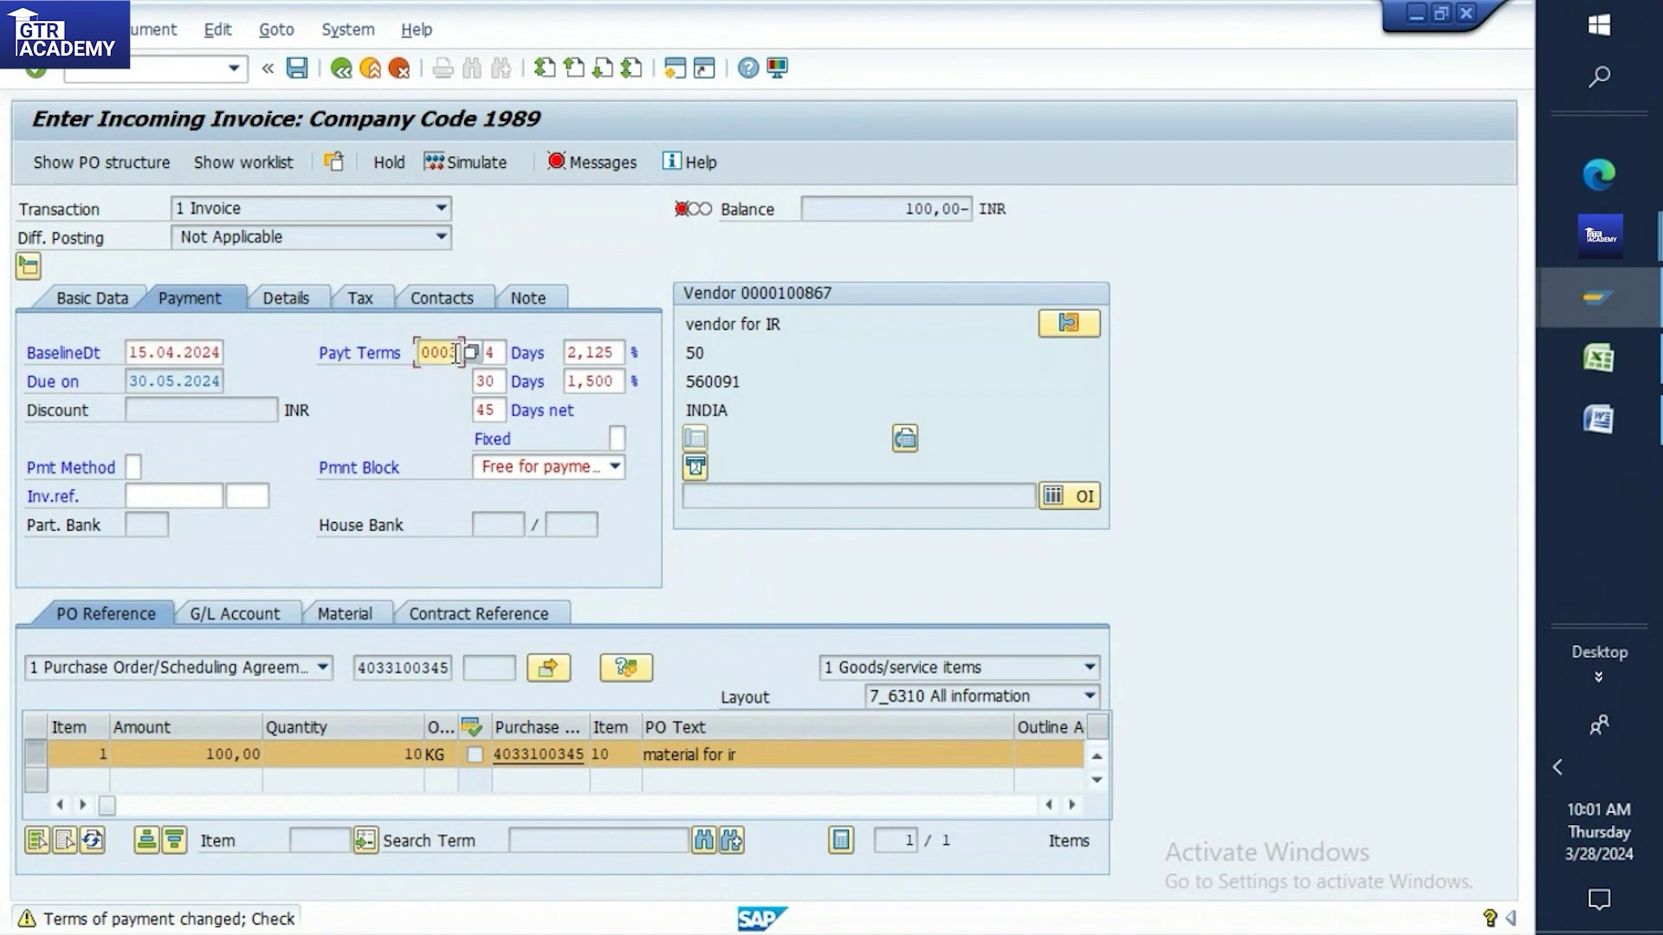
pyautogui.click(468, 356)
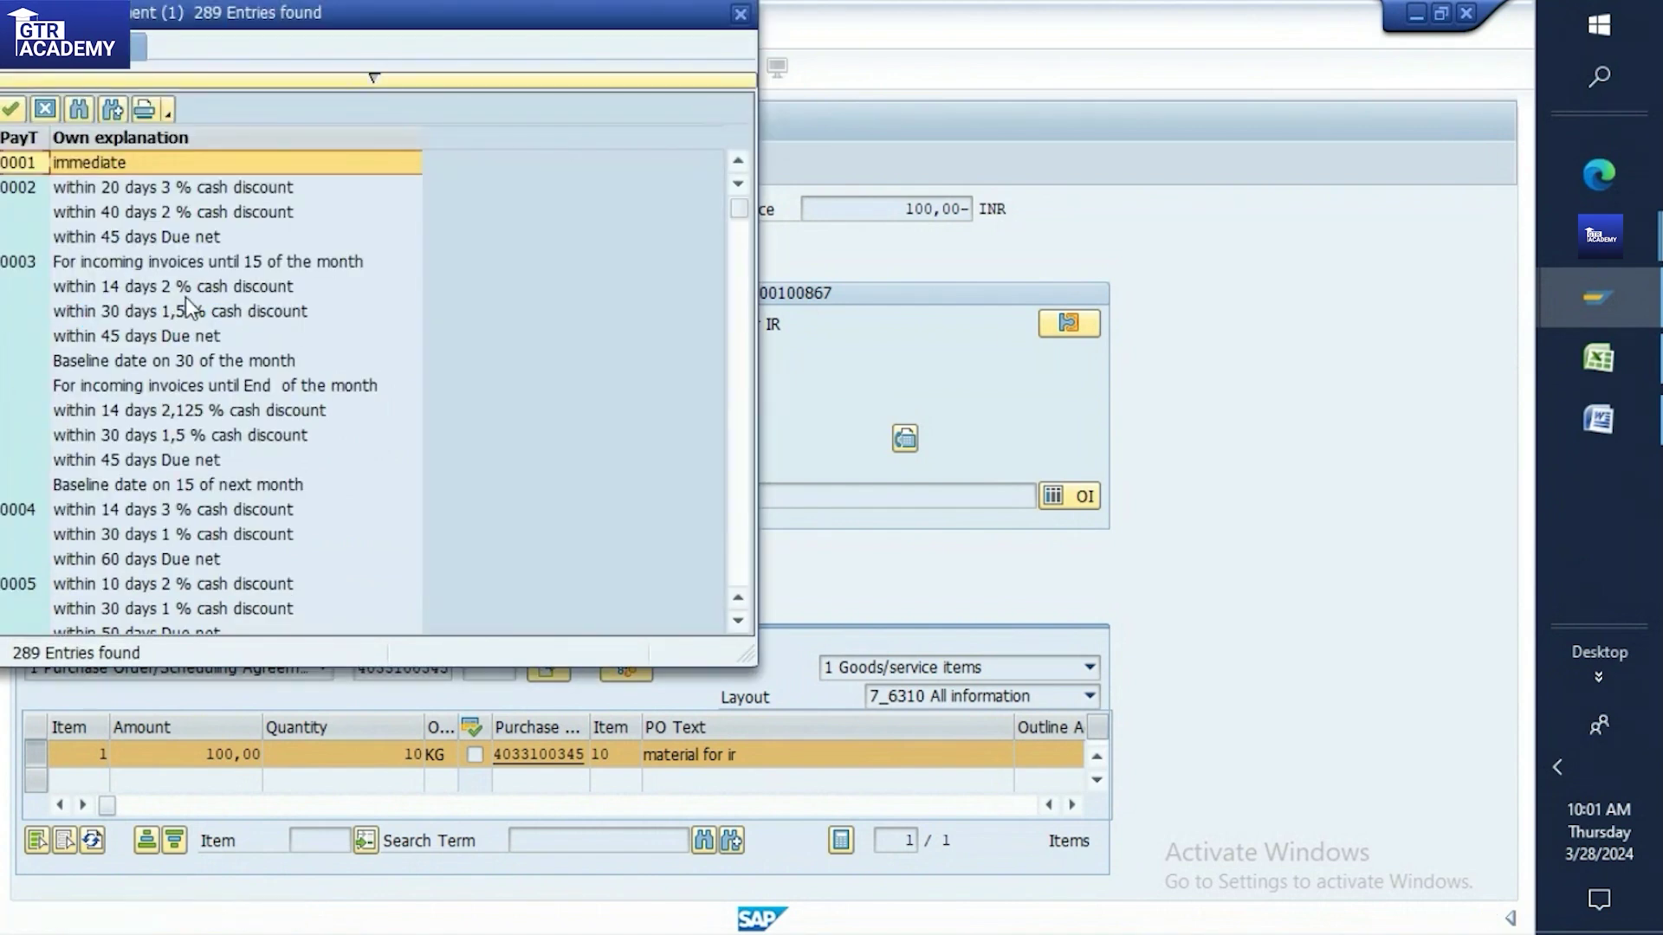
pyautogui.click(741, 17)
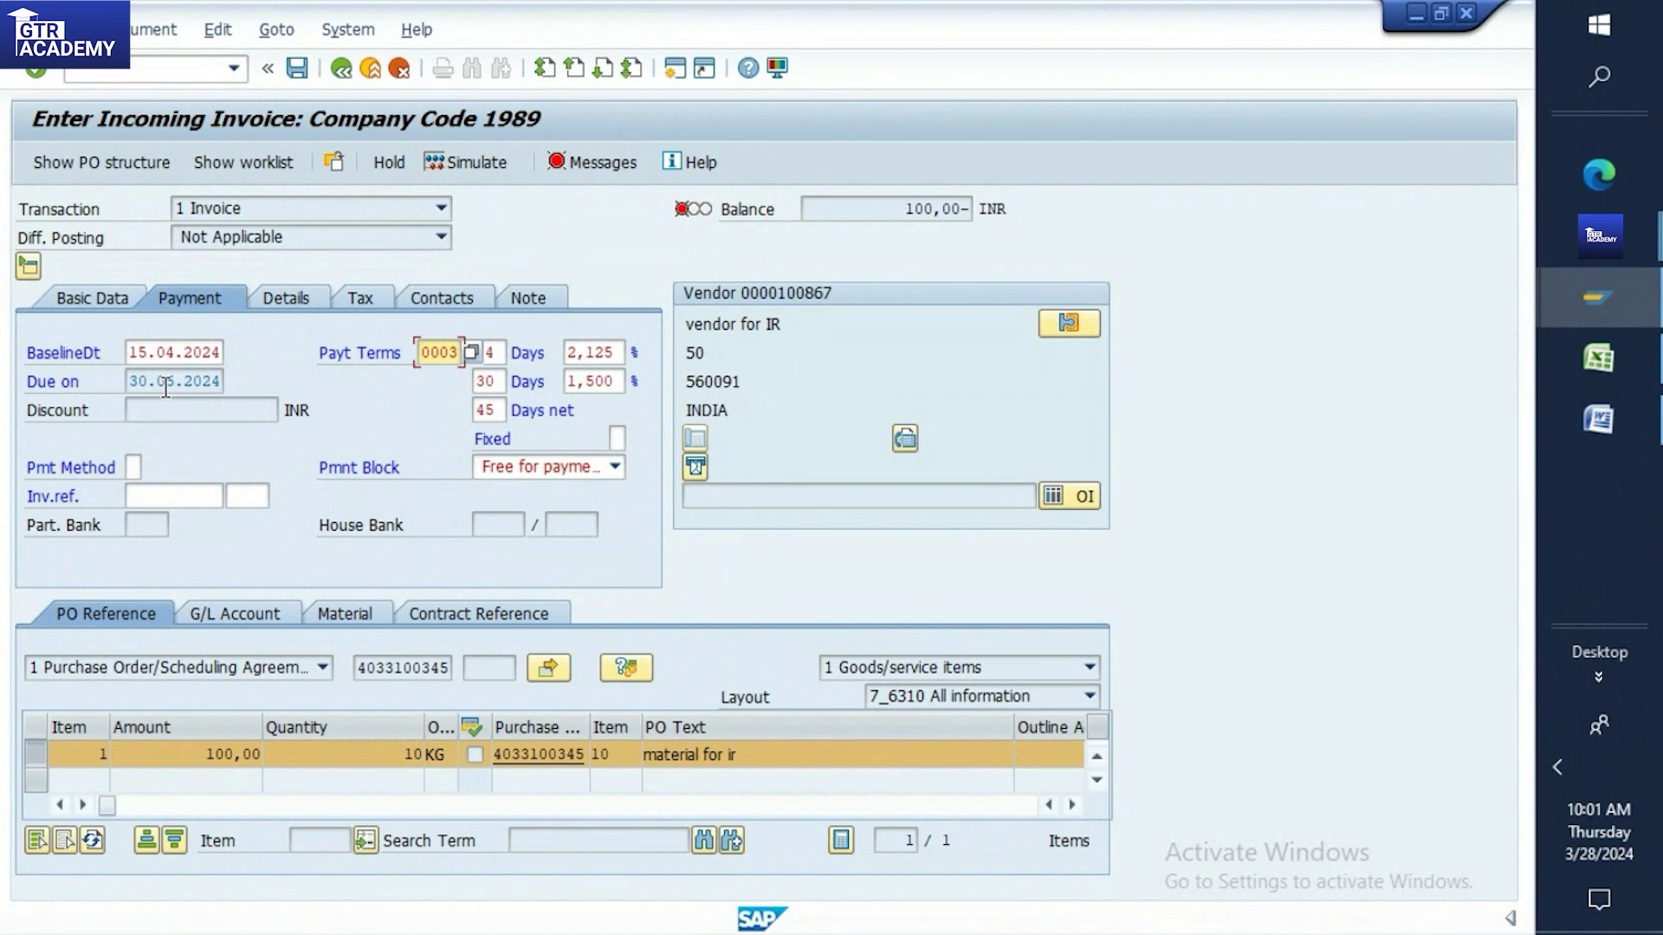
pyautogui.click(470, 355)
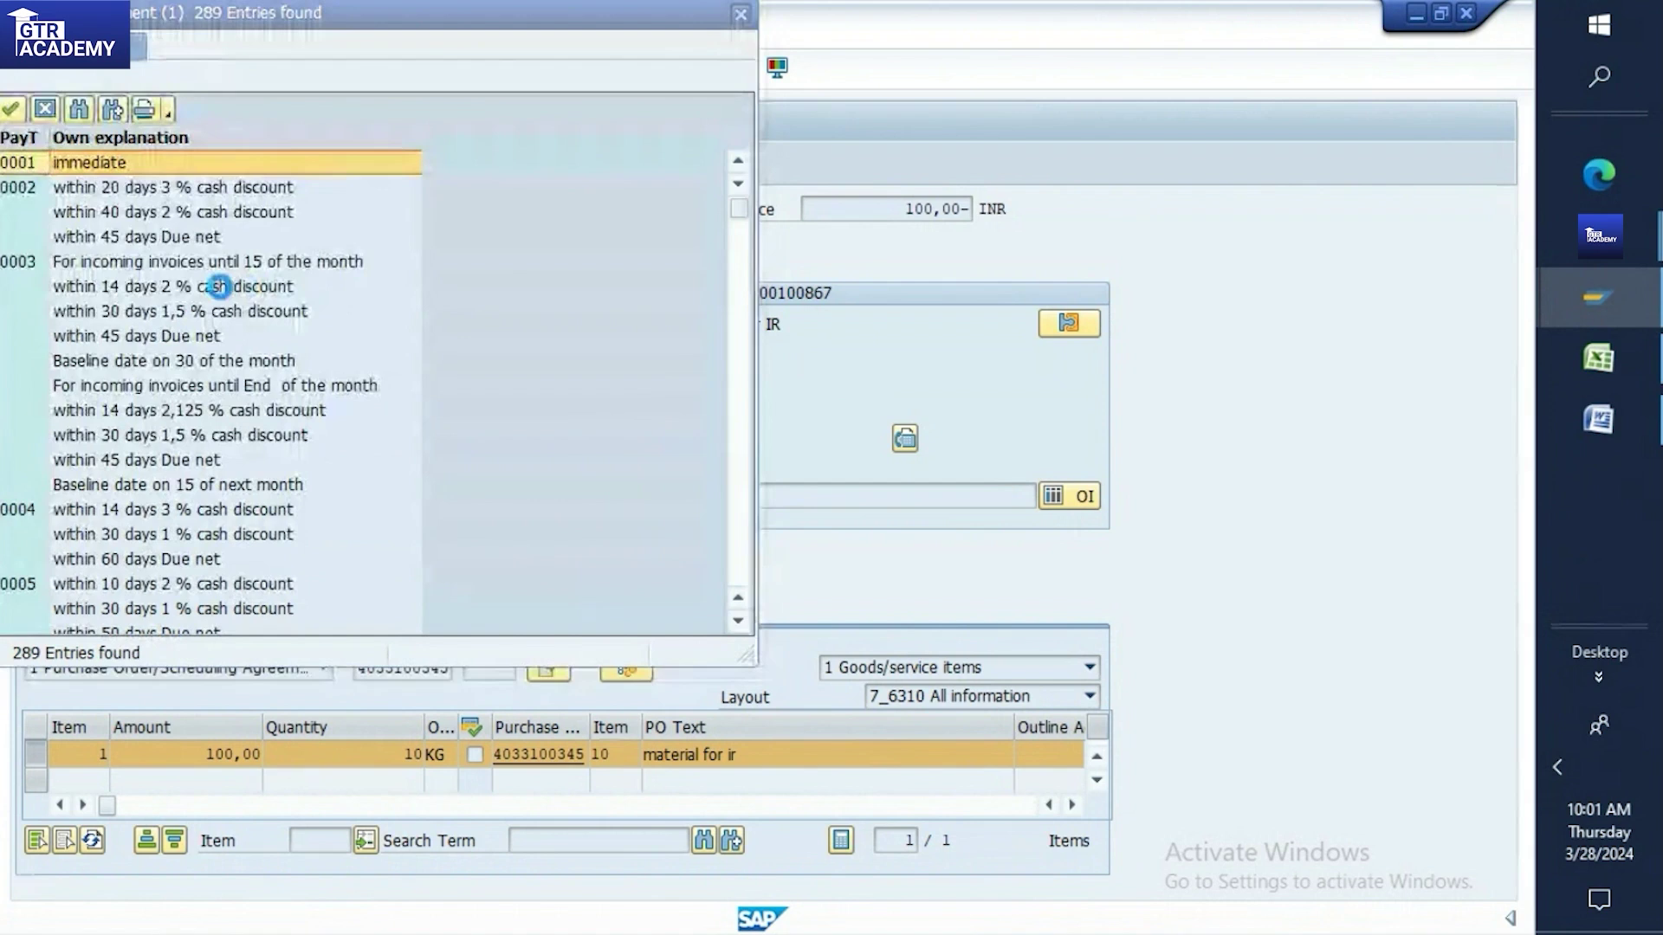
pyautogui.doubleClick(100, 189)
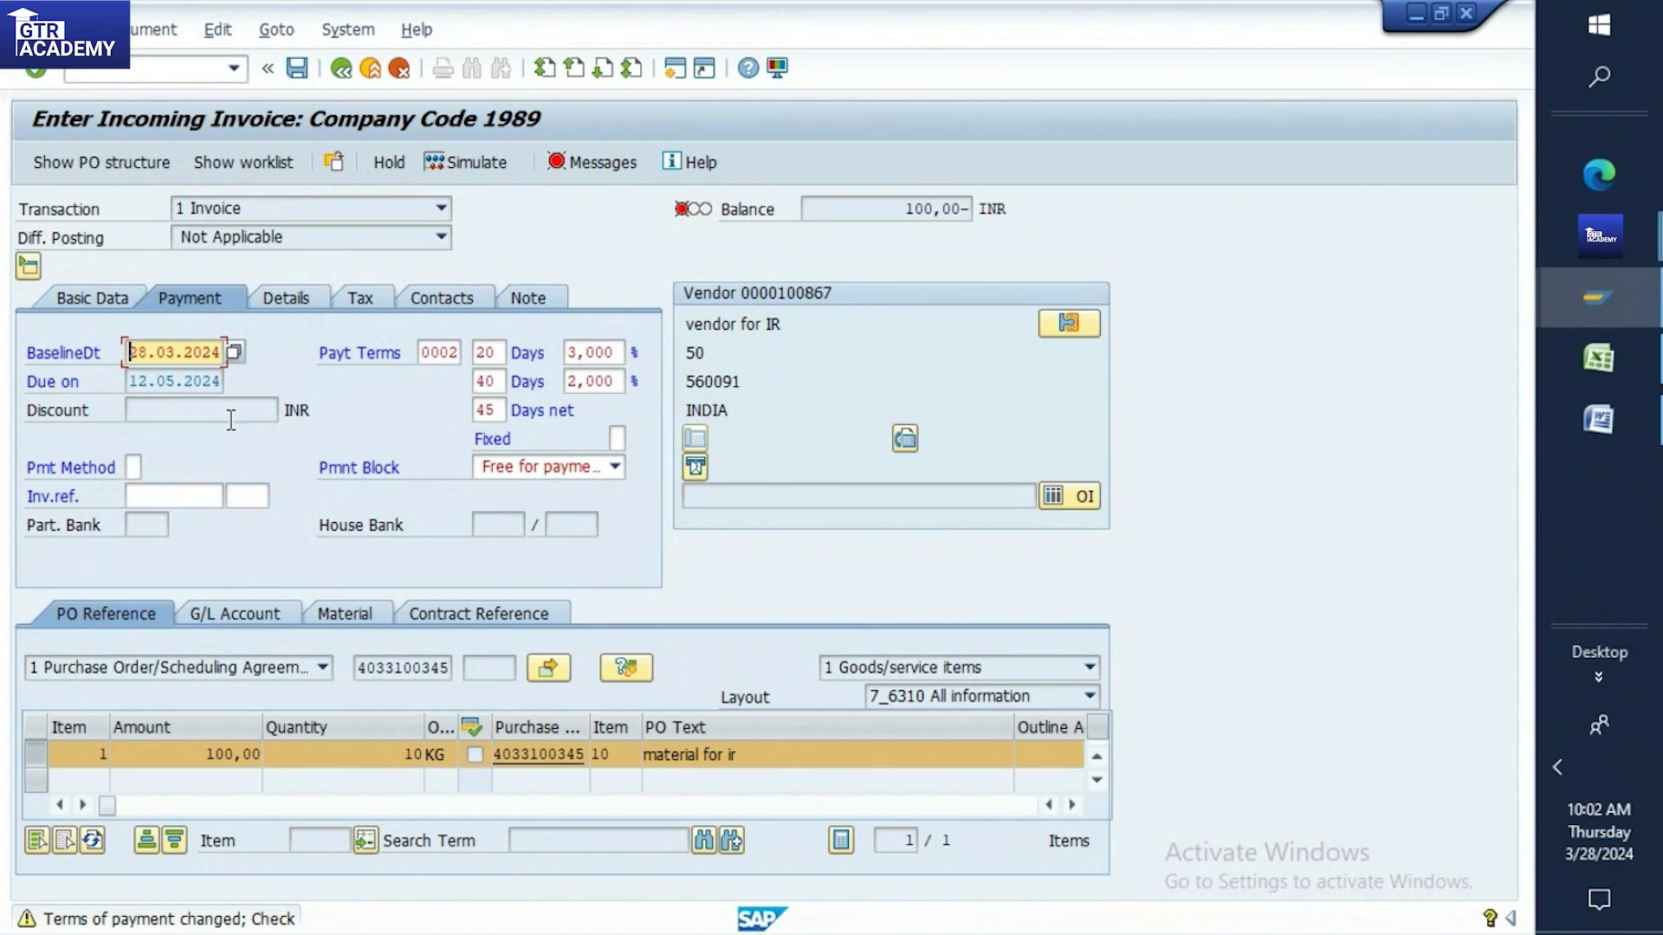
# Set the invoice's payment terms to 0001 (immediate)
pyautogui.click(449, 353)
pyautogui.click(473, 354)
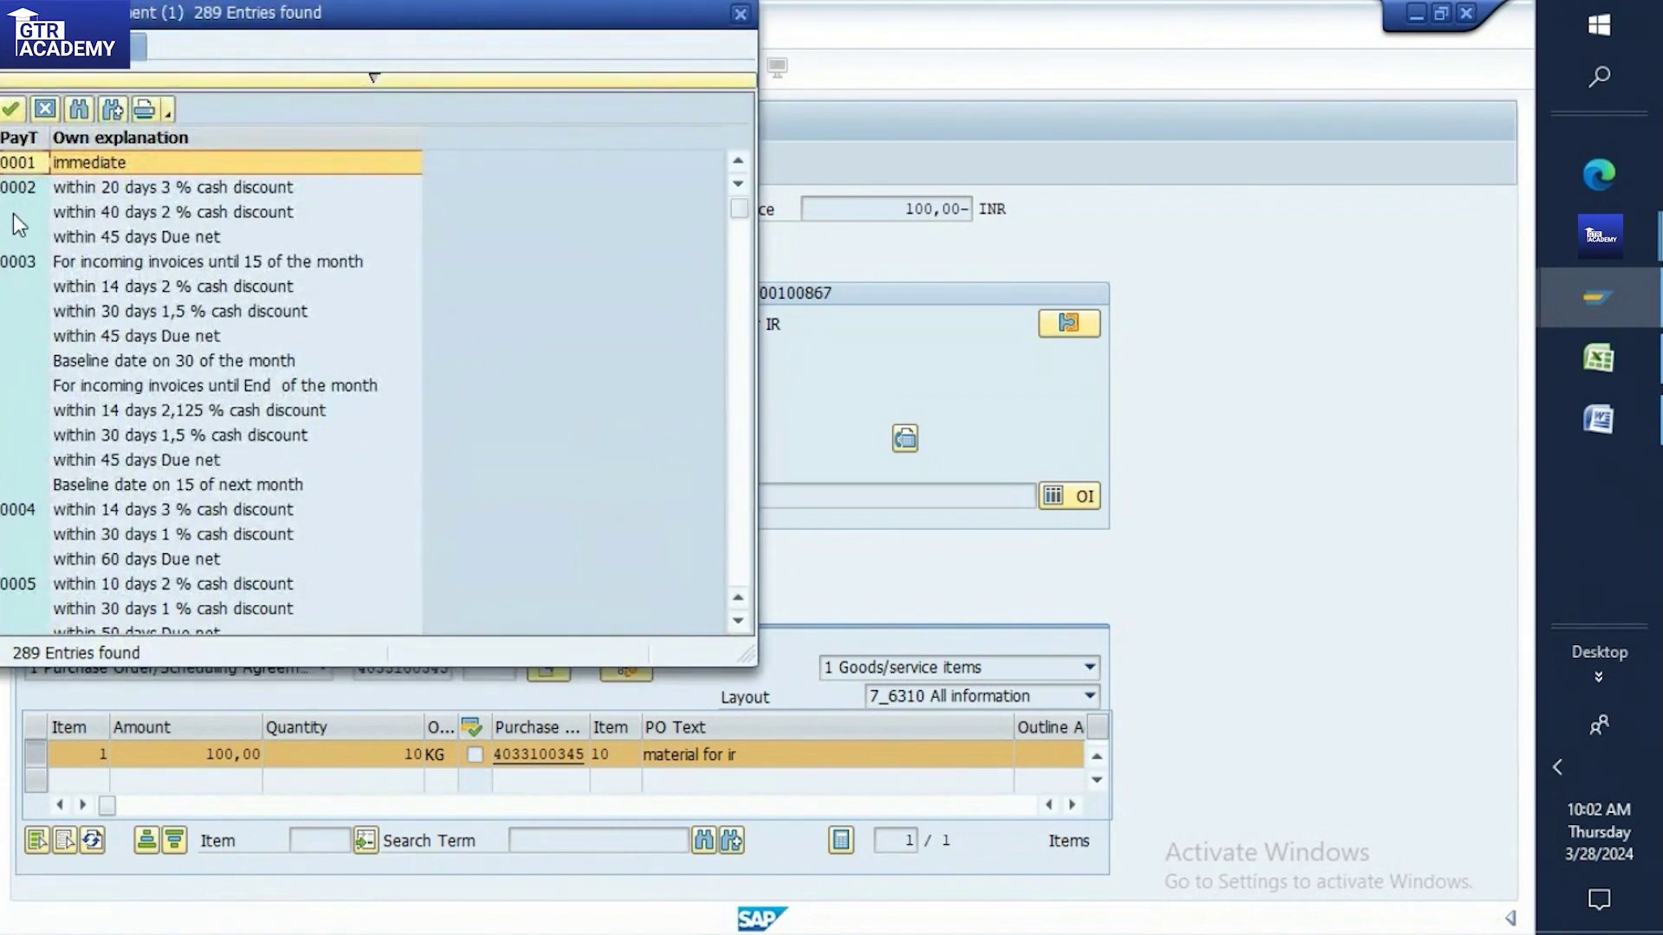
pyautogui.doubleClick(38, 162)
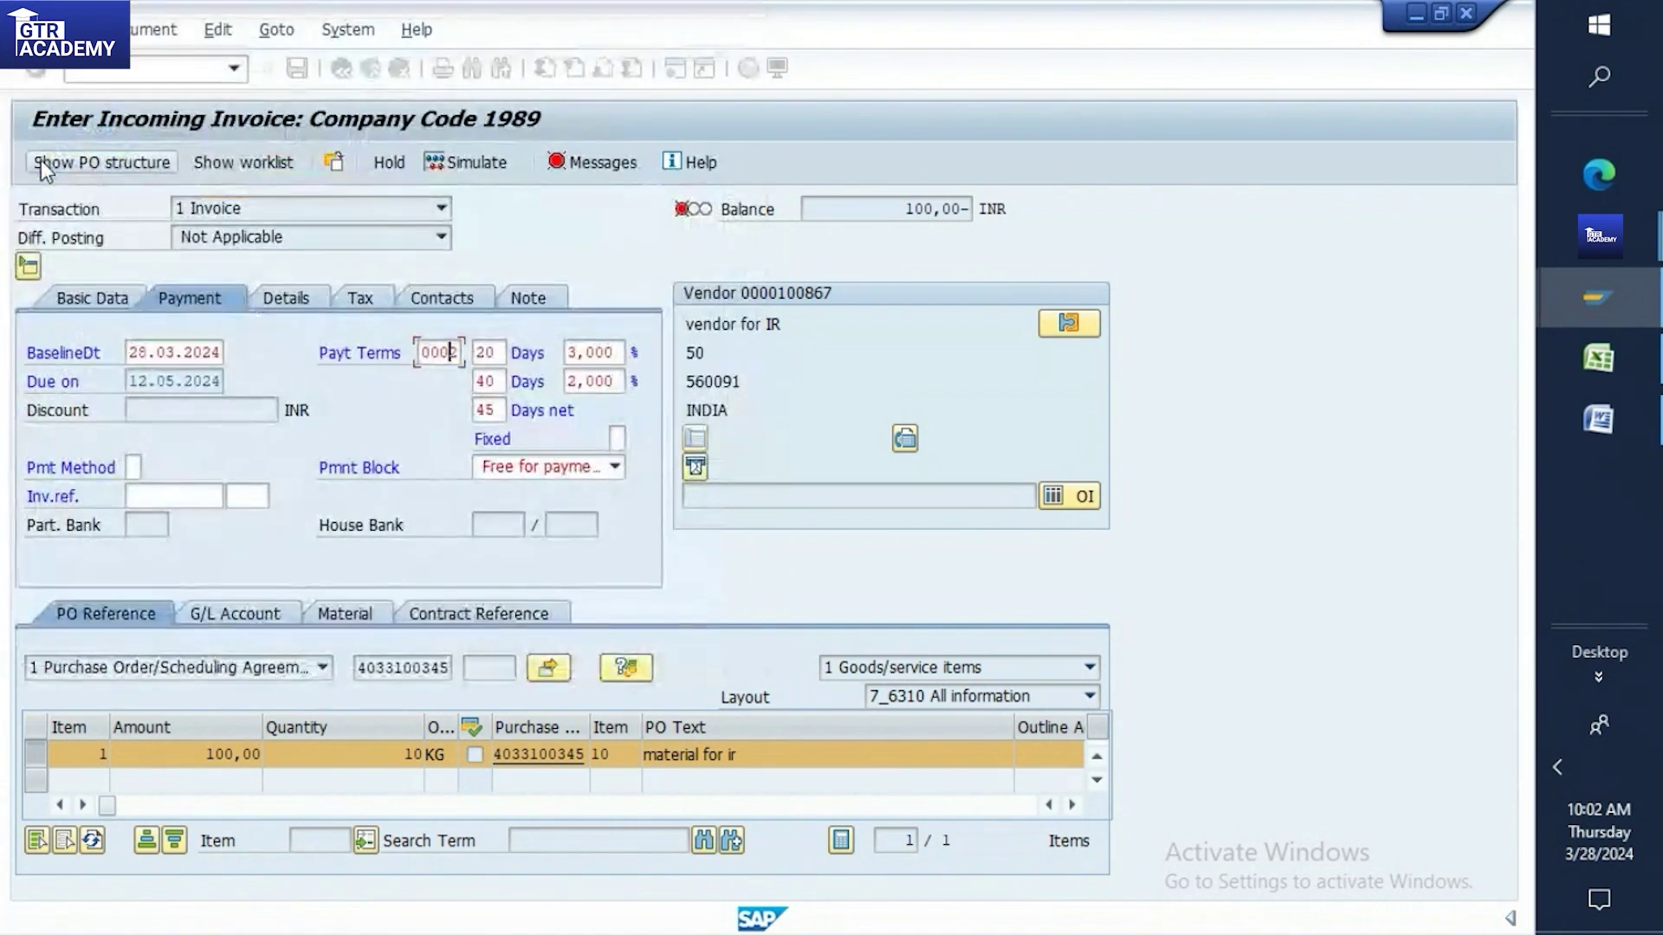
pyautogui.press('Return')
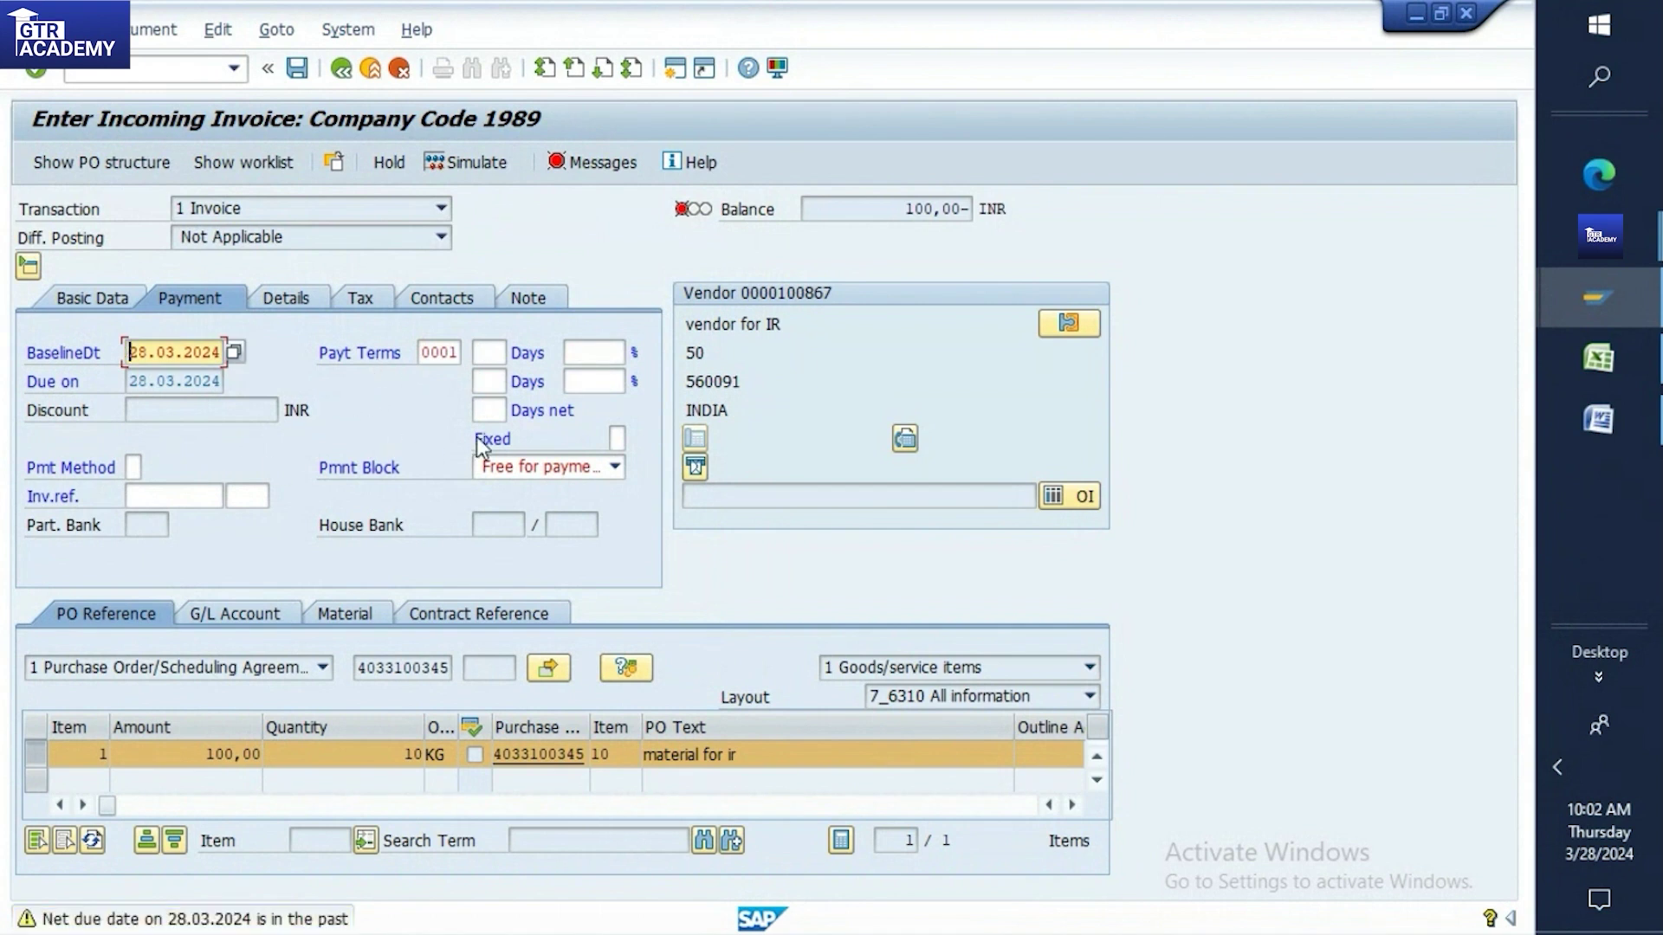
# Review the payment block options, keep Free for payment, and confirm the changed payment terms
pyautogui.click(616, 468)
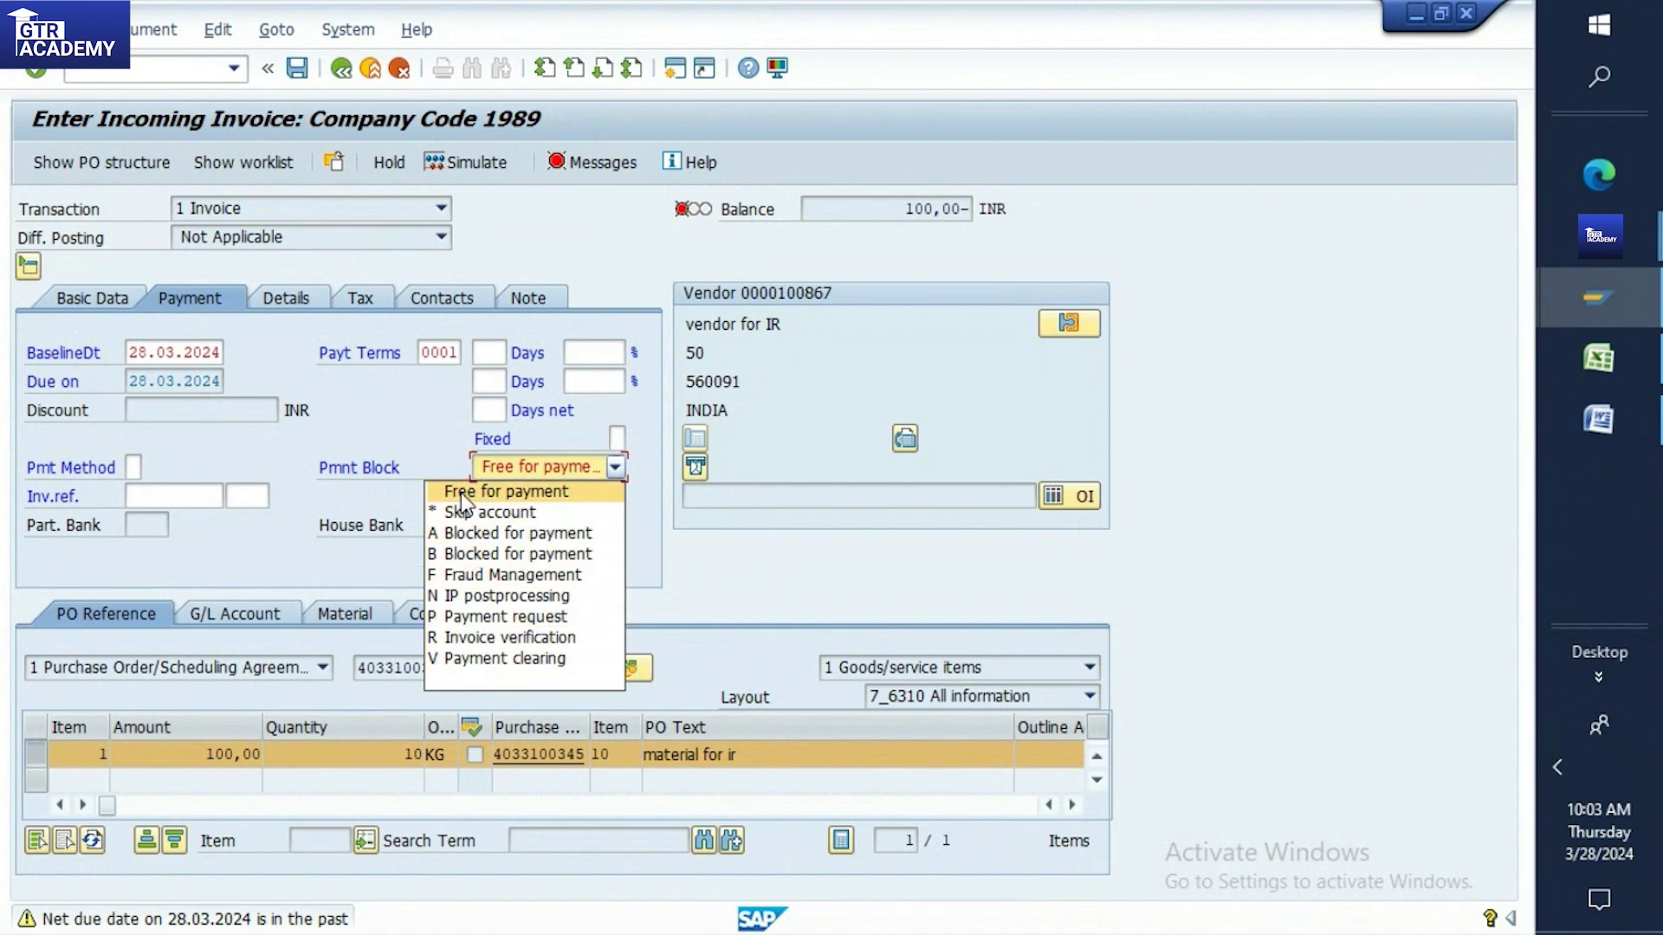
pyautogui.click(529, 492)
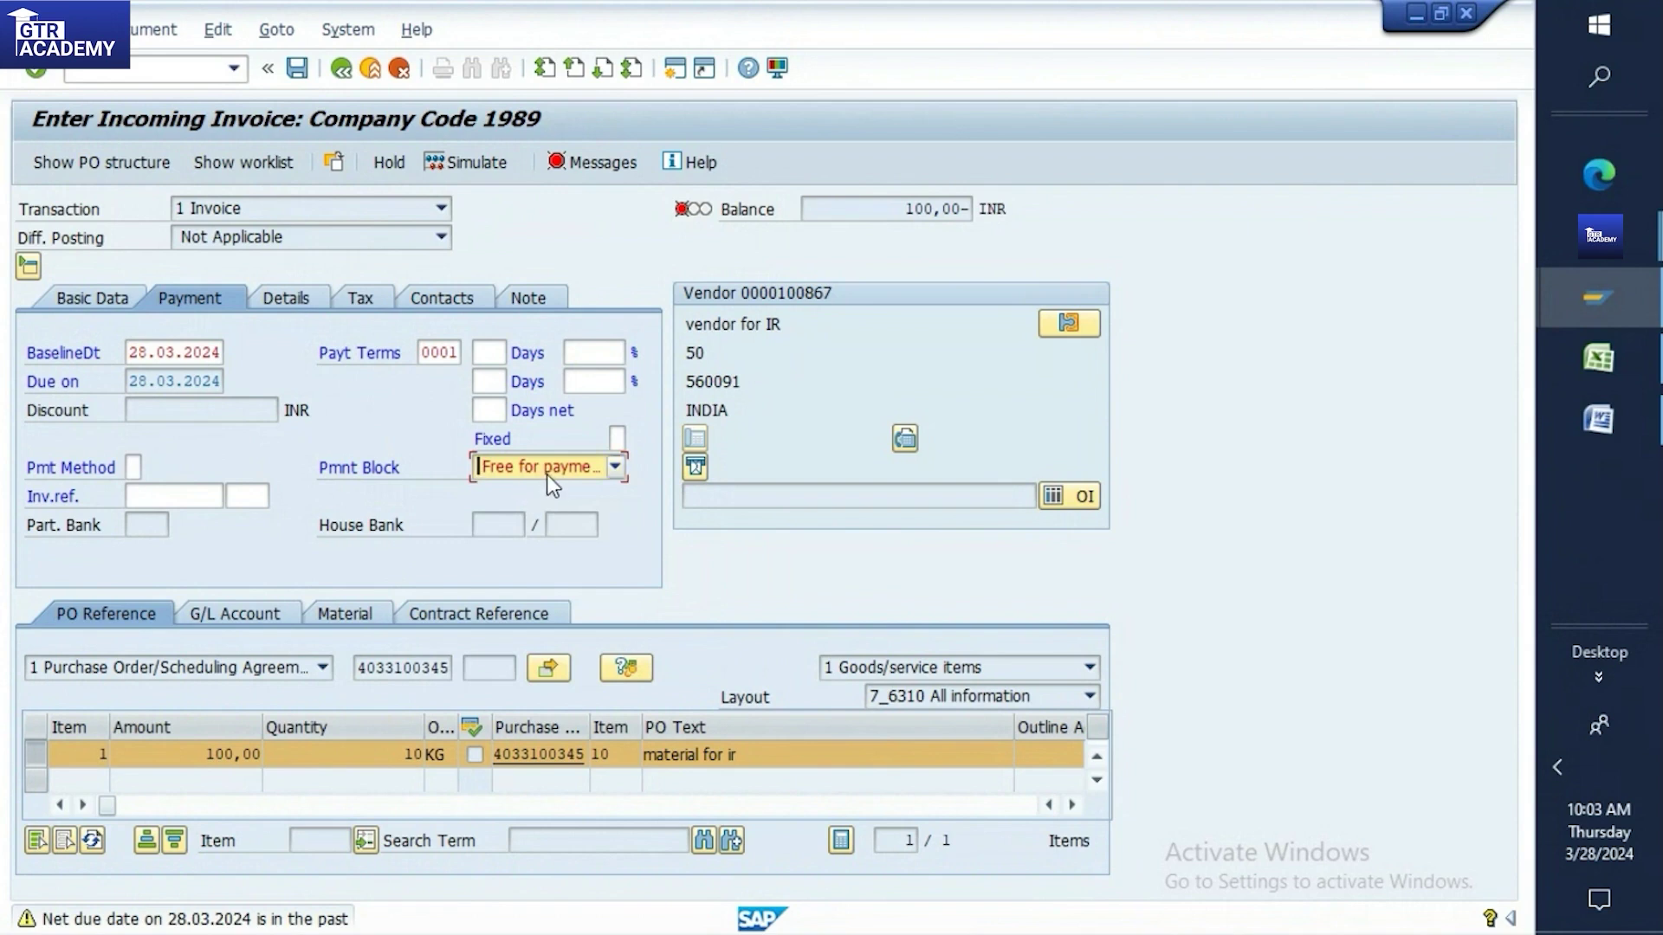
pyautogui.click(611, 467)
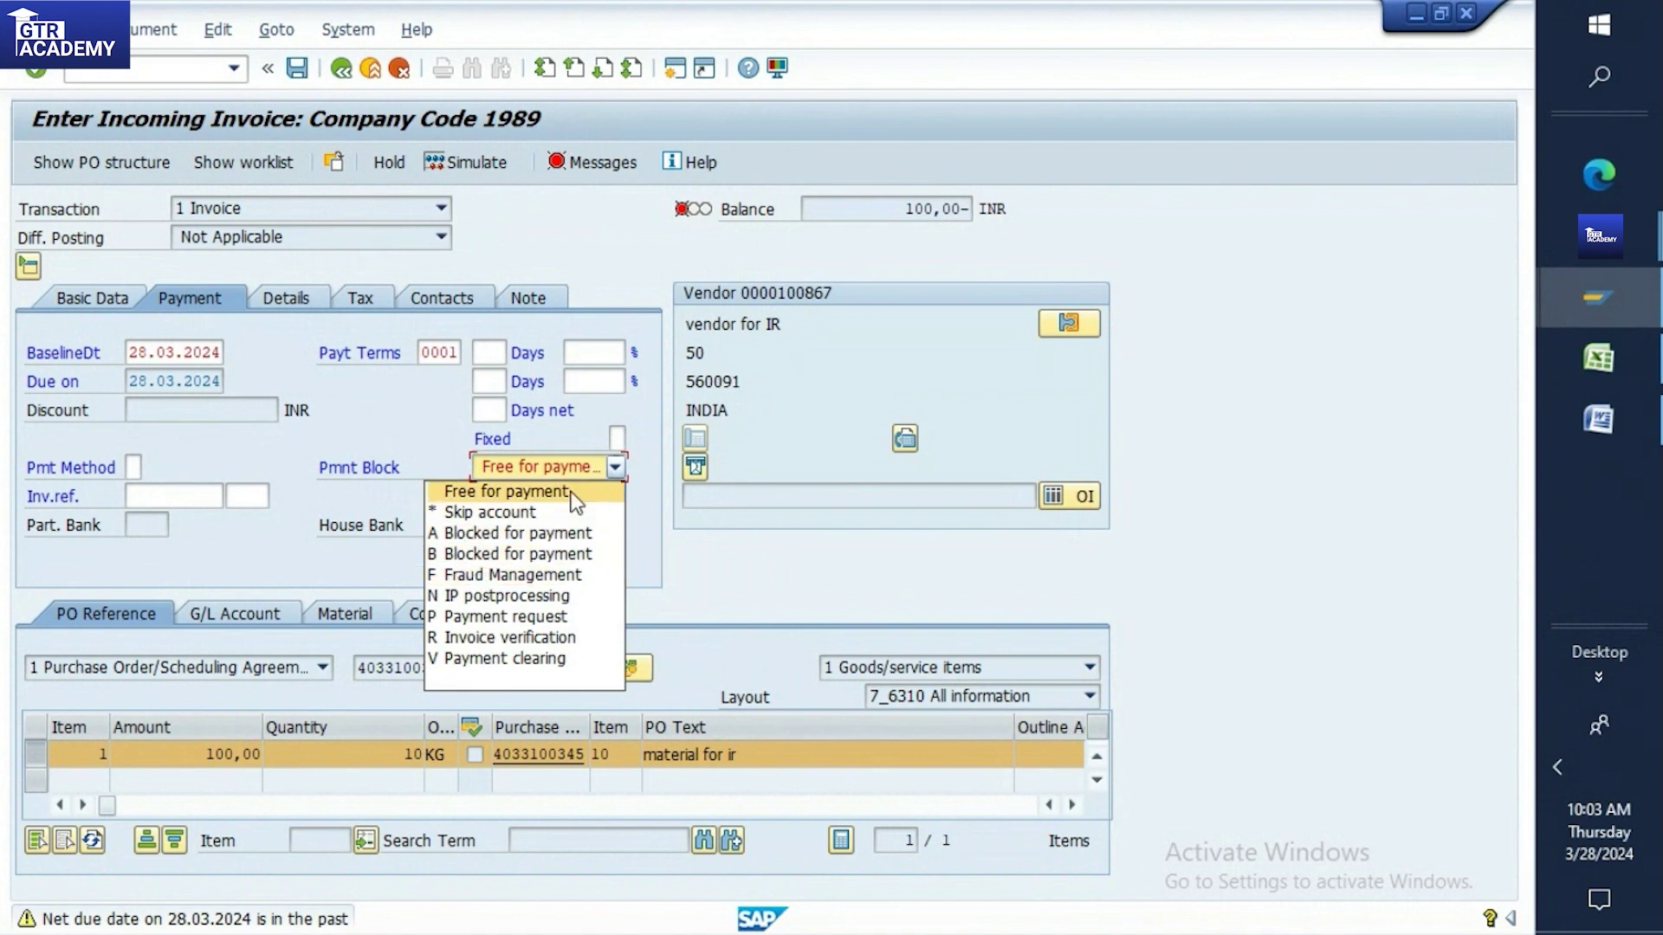
pyautogui.click(641, 513)
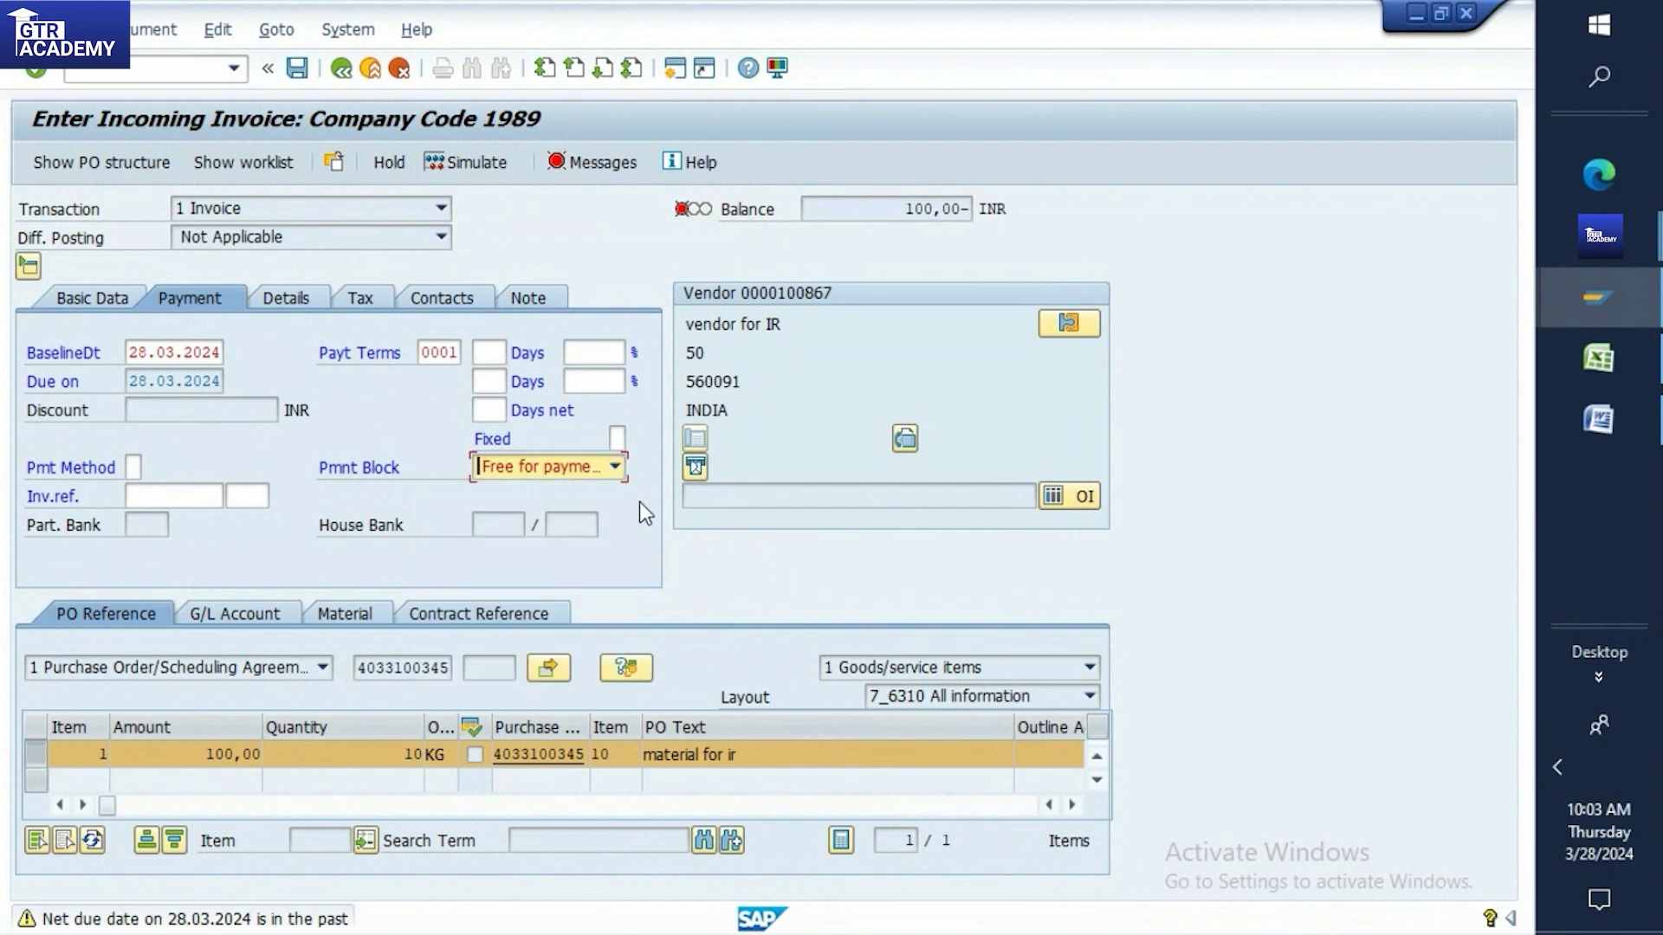
pyautogui.press('Return')
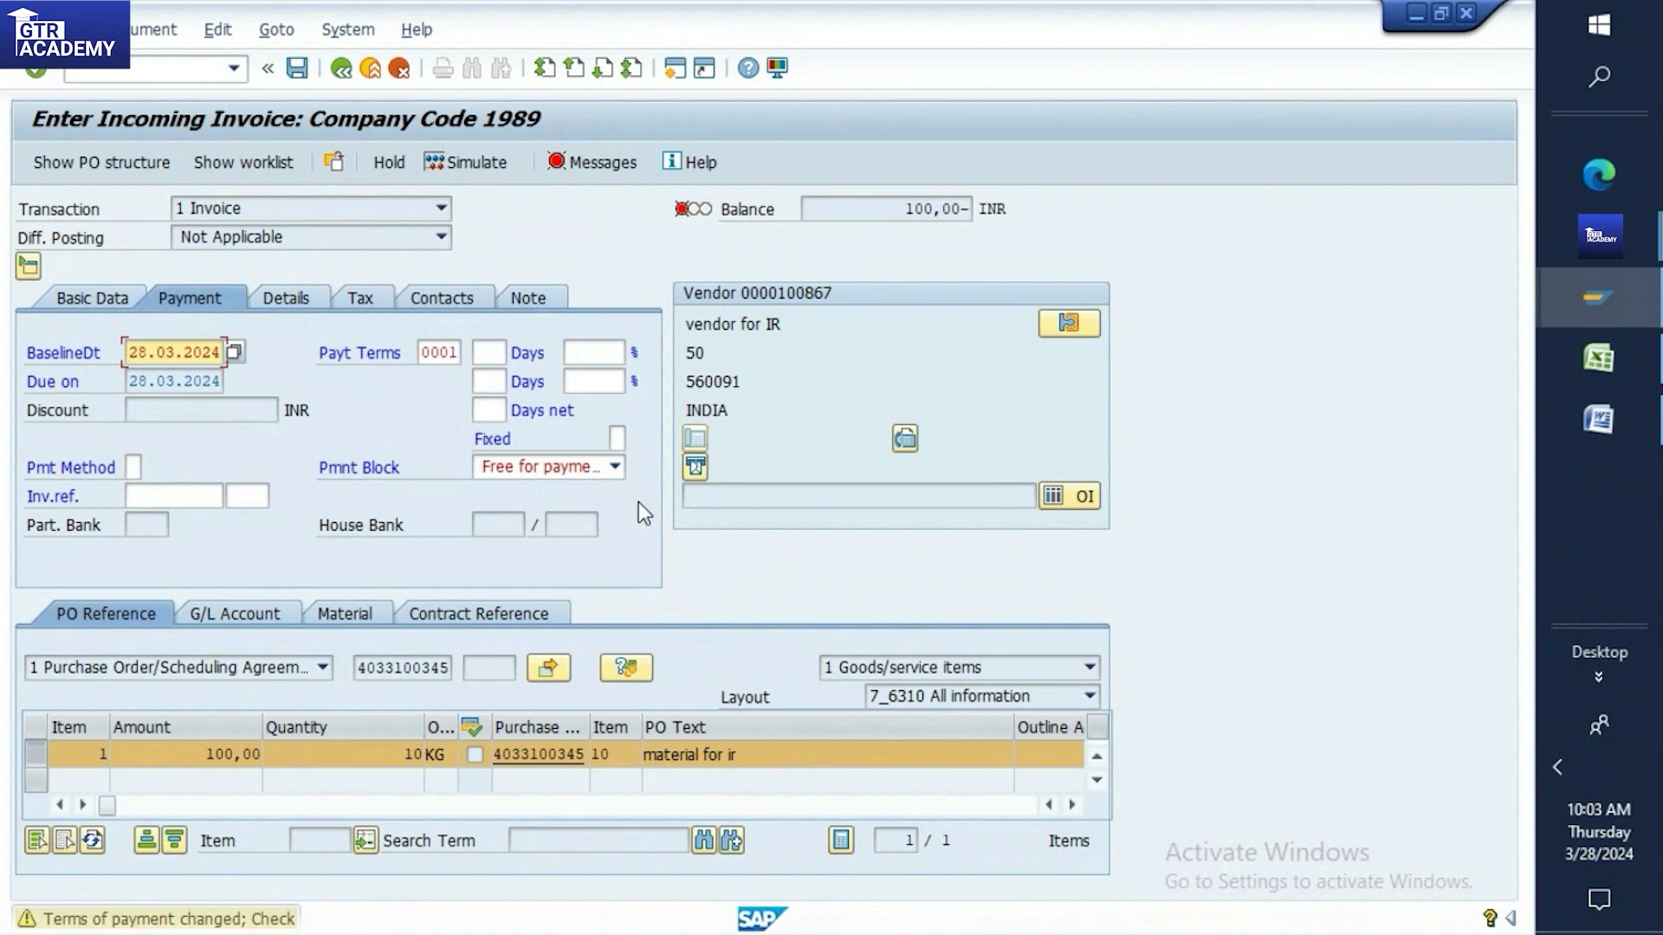
pyautogui.press('Return')
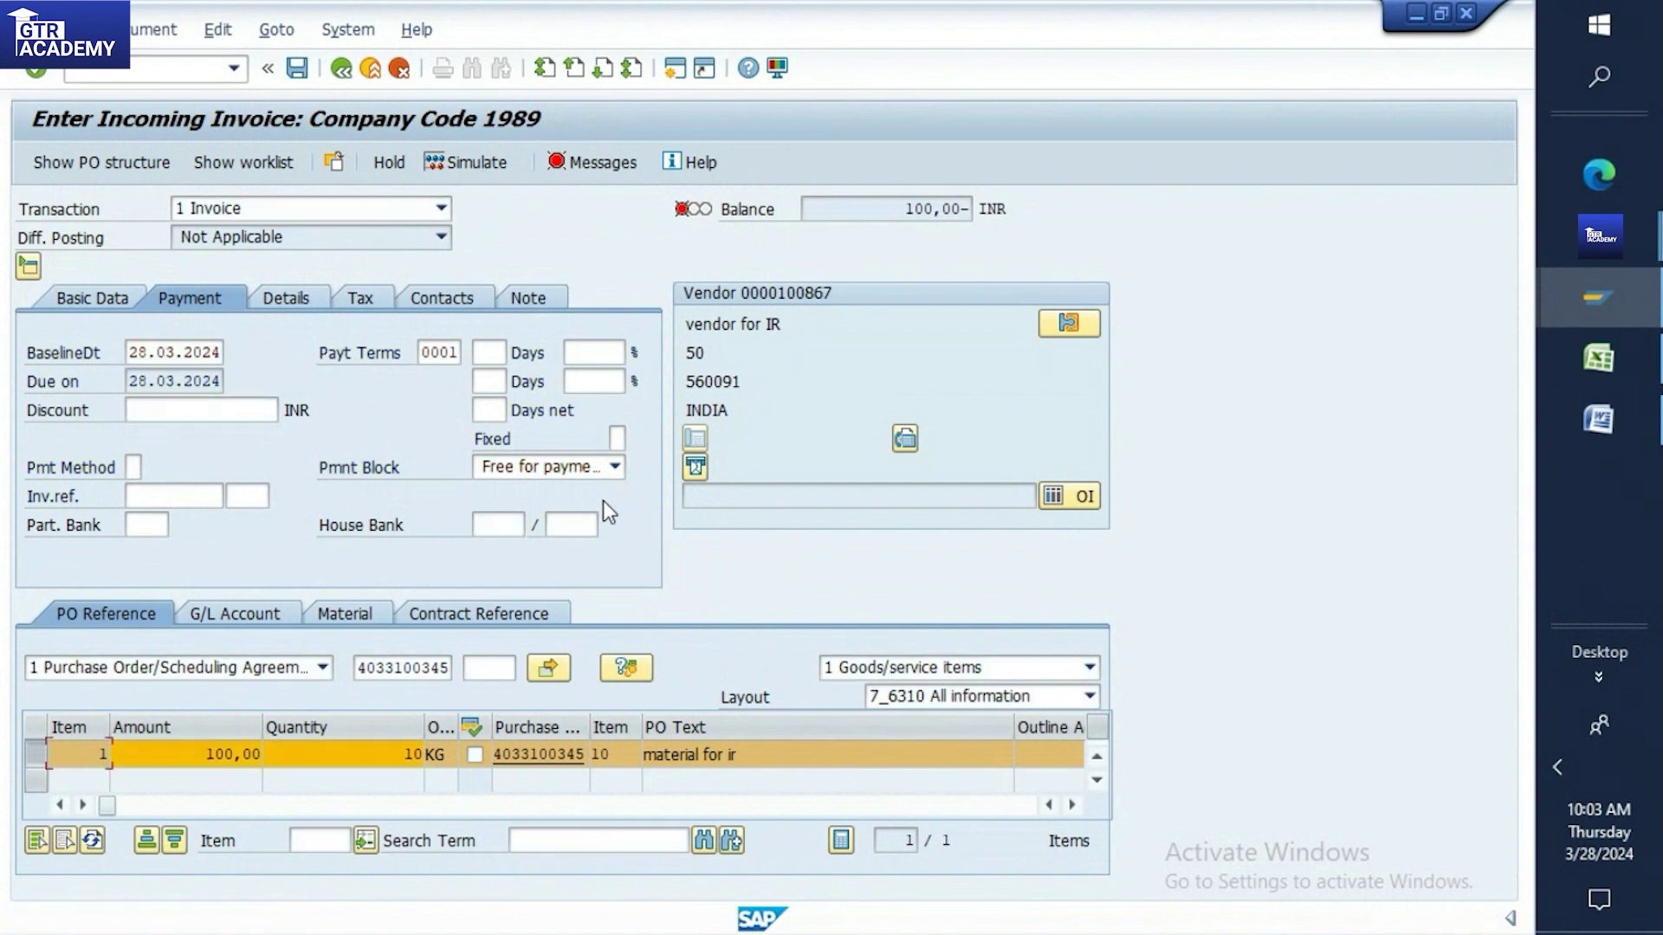
# Review the invoice details and the available tax codes, keeping V0 (zero tax code) on the tax line
pyautogui.click(278, 303)
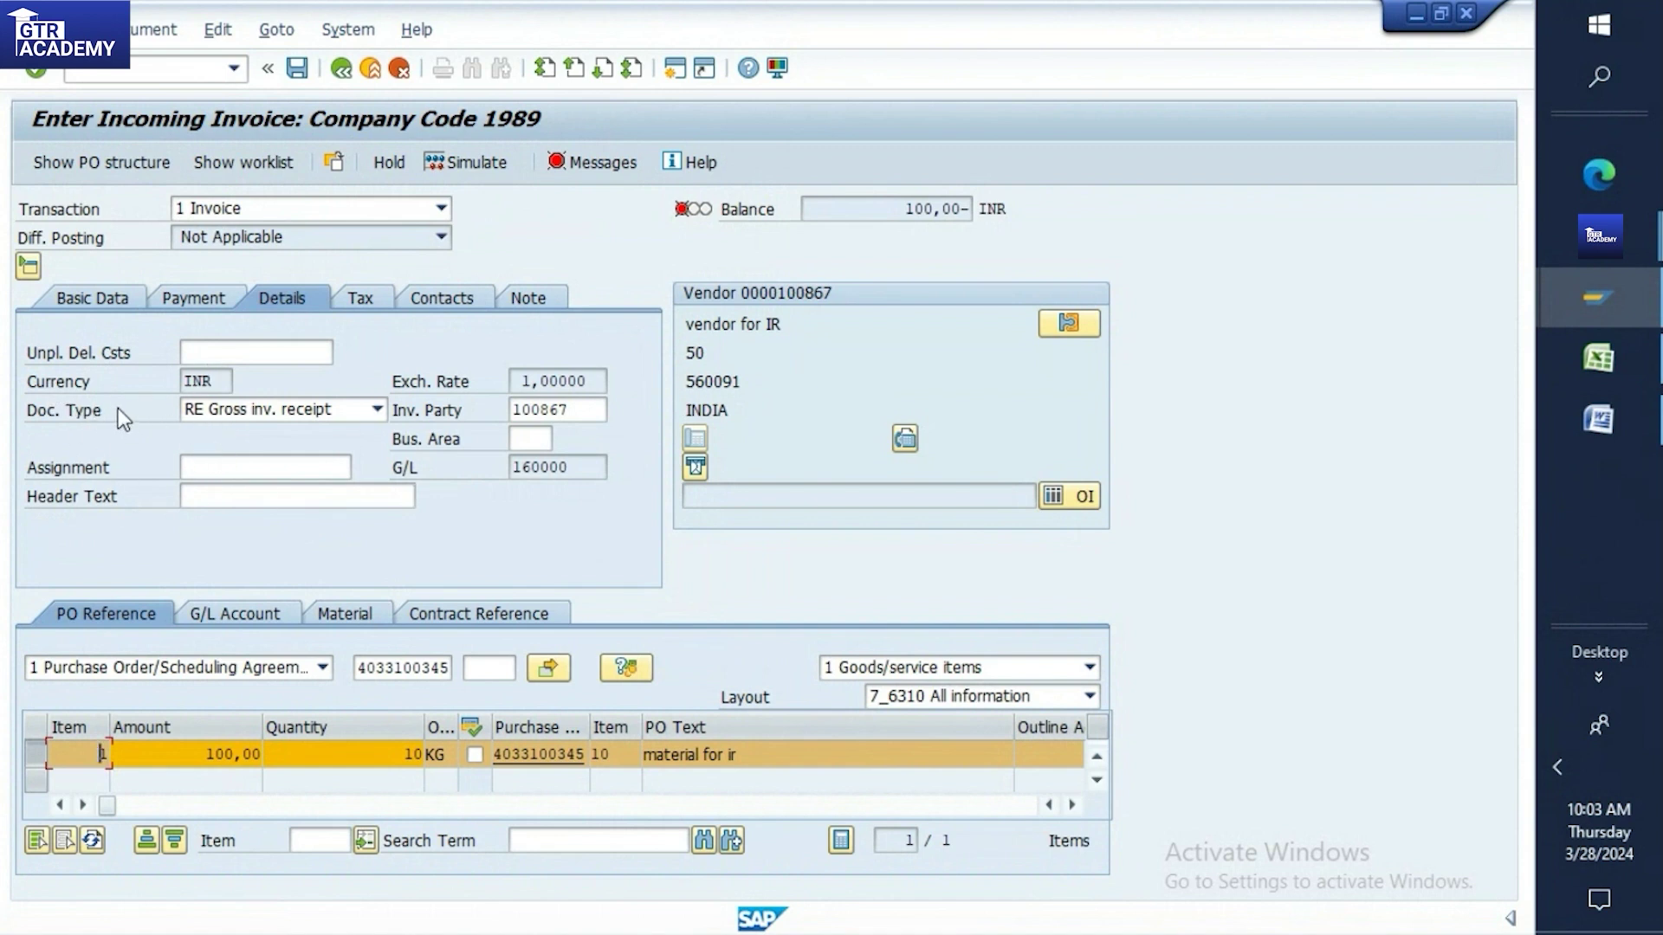
pyautogui.click(359, 301)
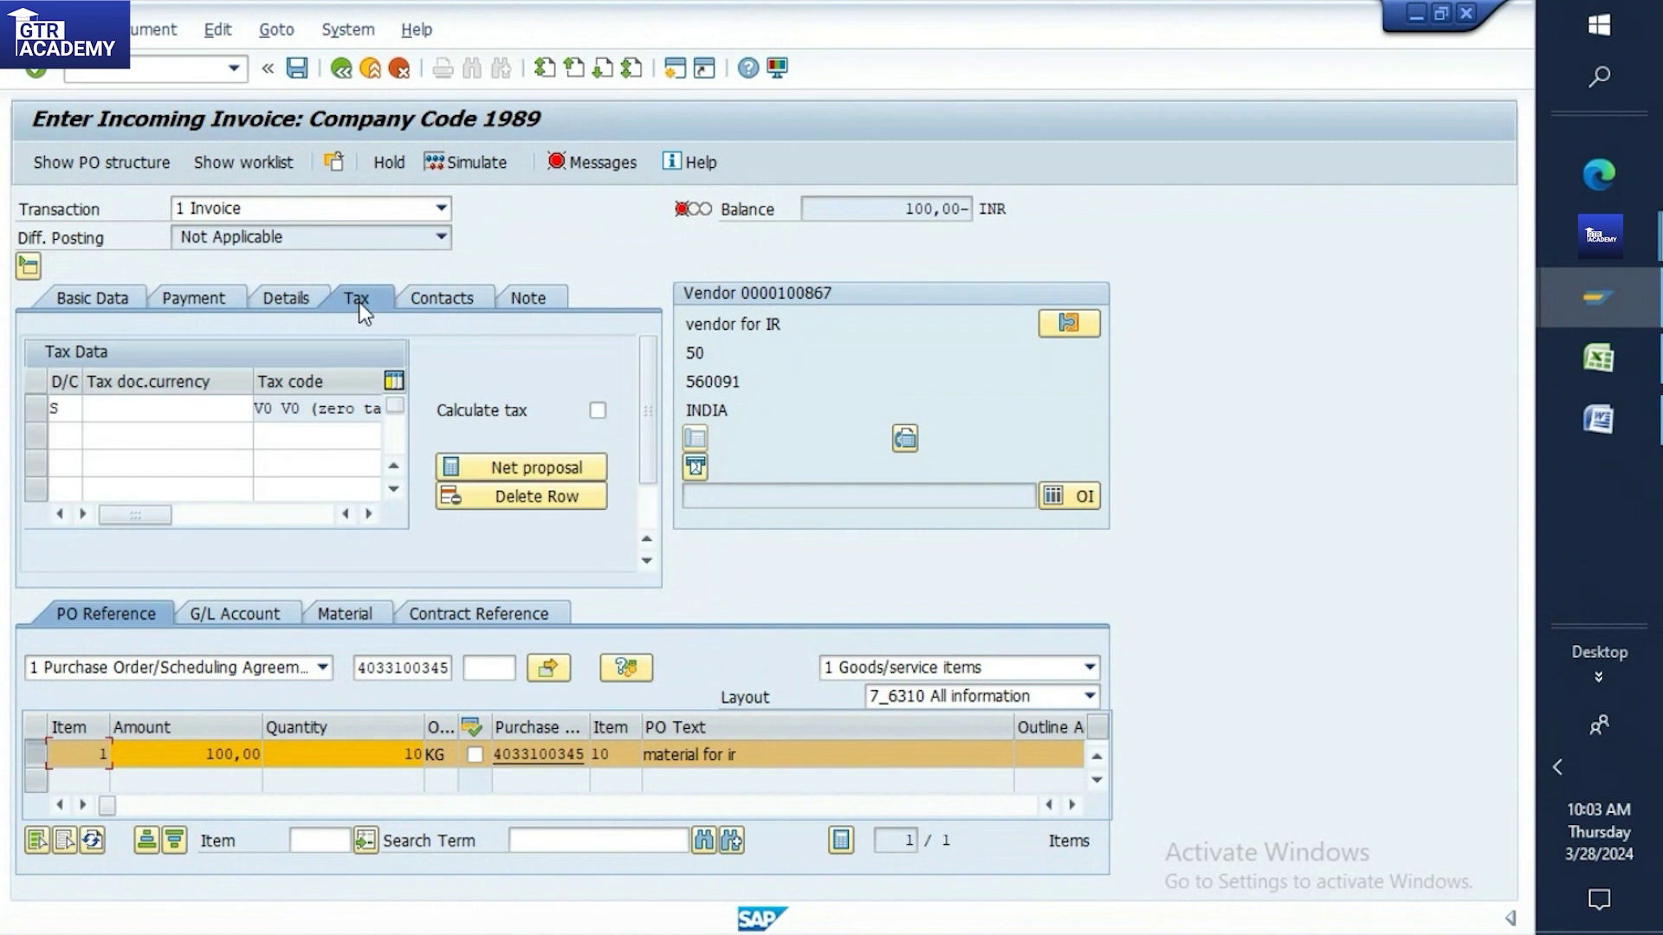
pyautogui.click(278, 414)
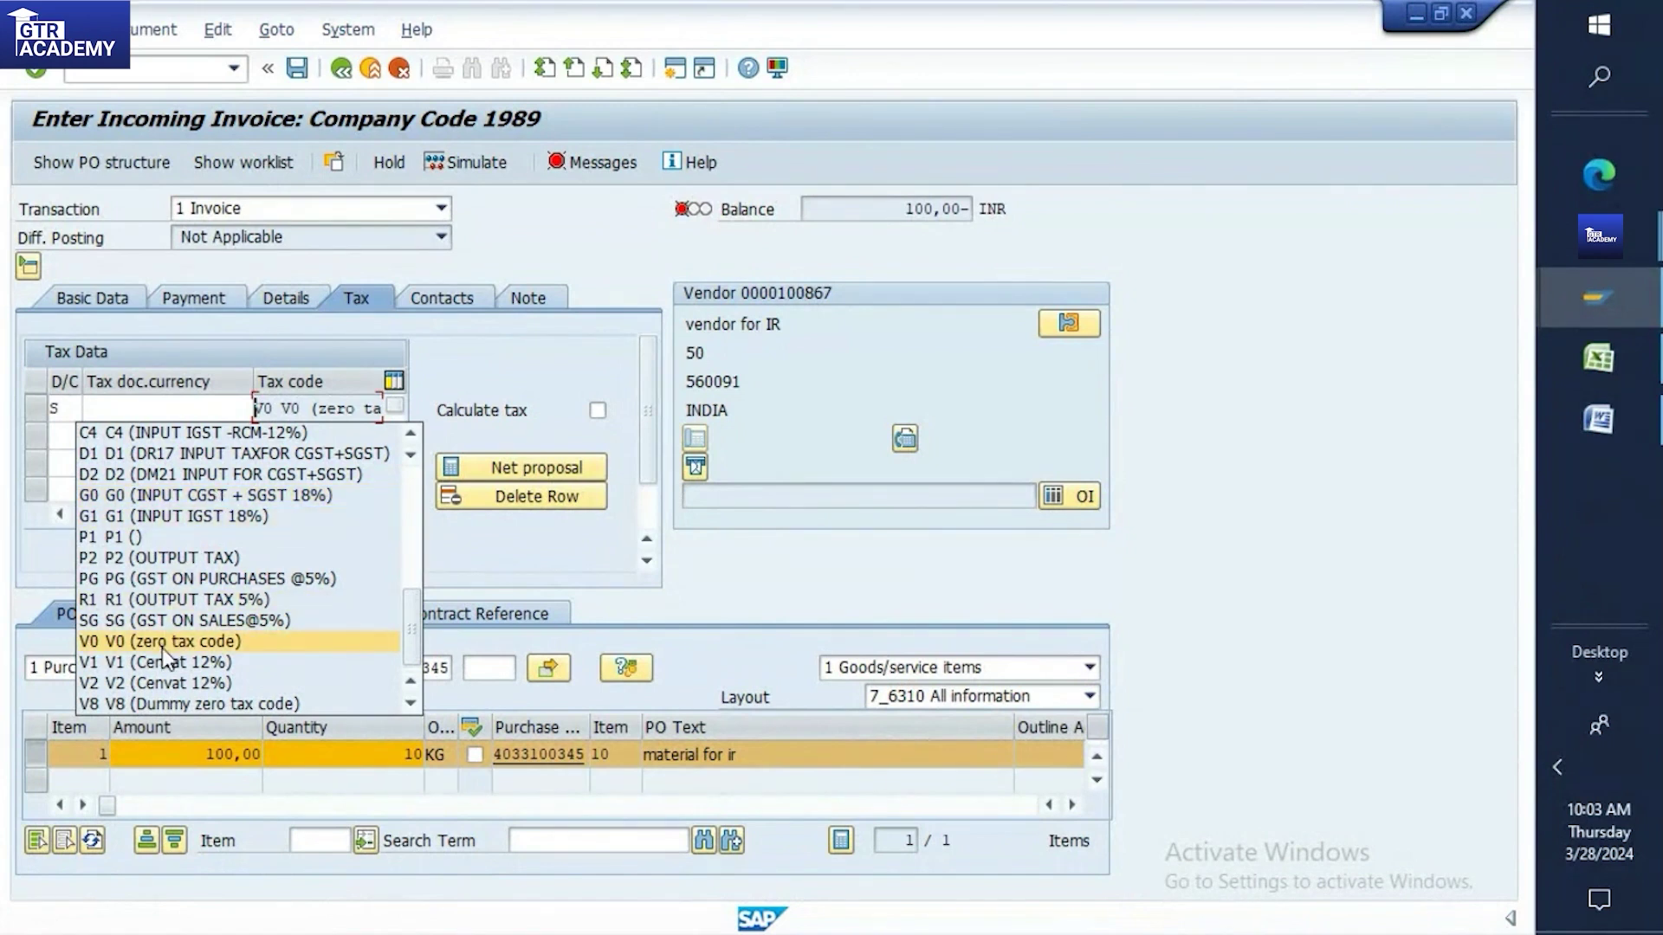
pyautogui.click(118, 642)
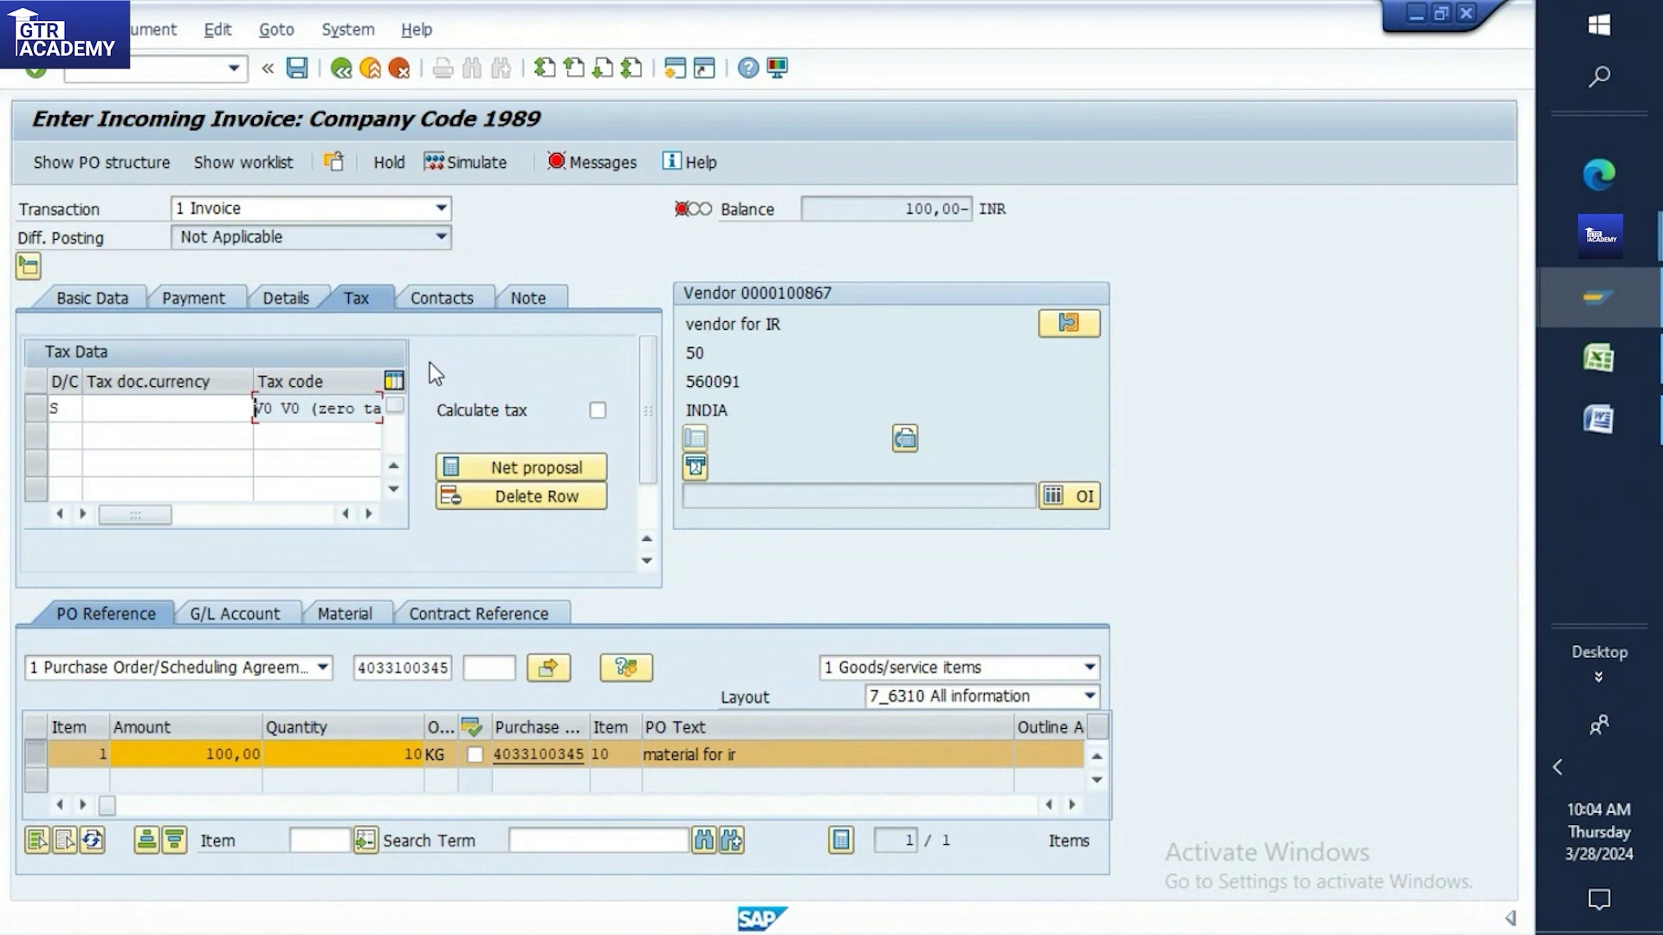
pyautogui.press('Return')
# Review the contacts for invoice item 1 and the invoice's note area, and return to the contacts
pyautogui.click(437, 303)
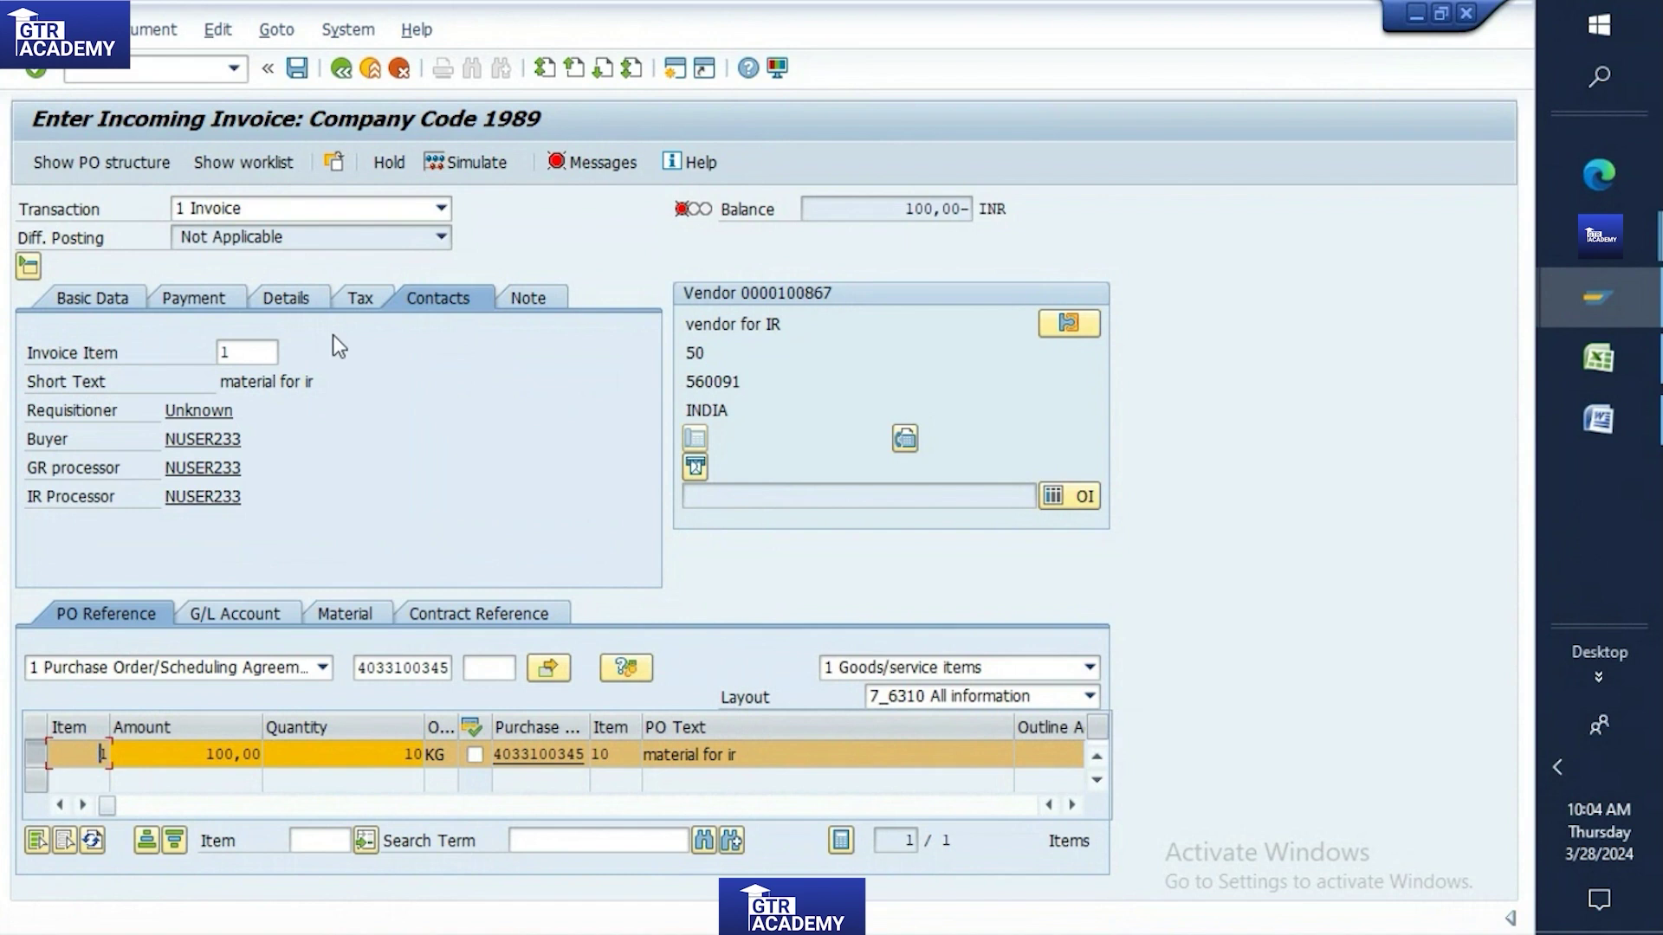
pyautogui.click(367, 295)
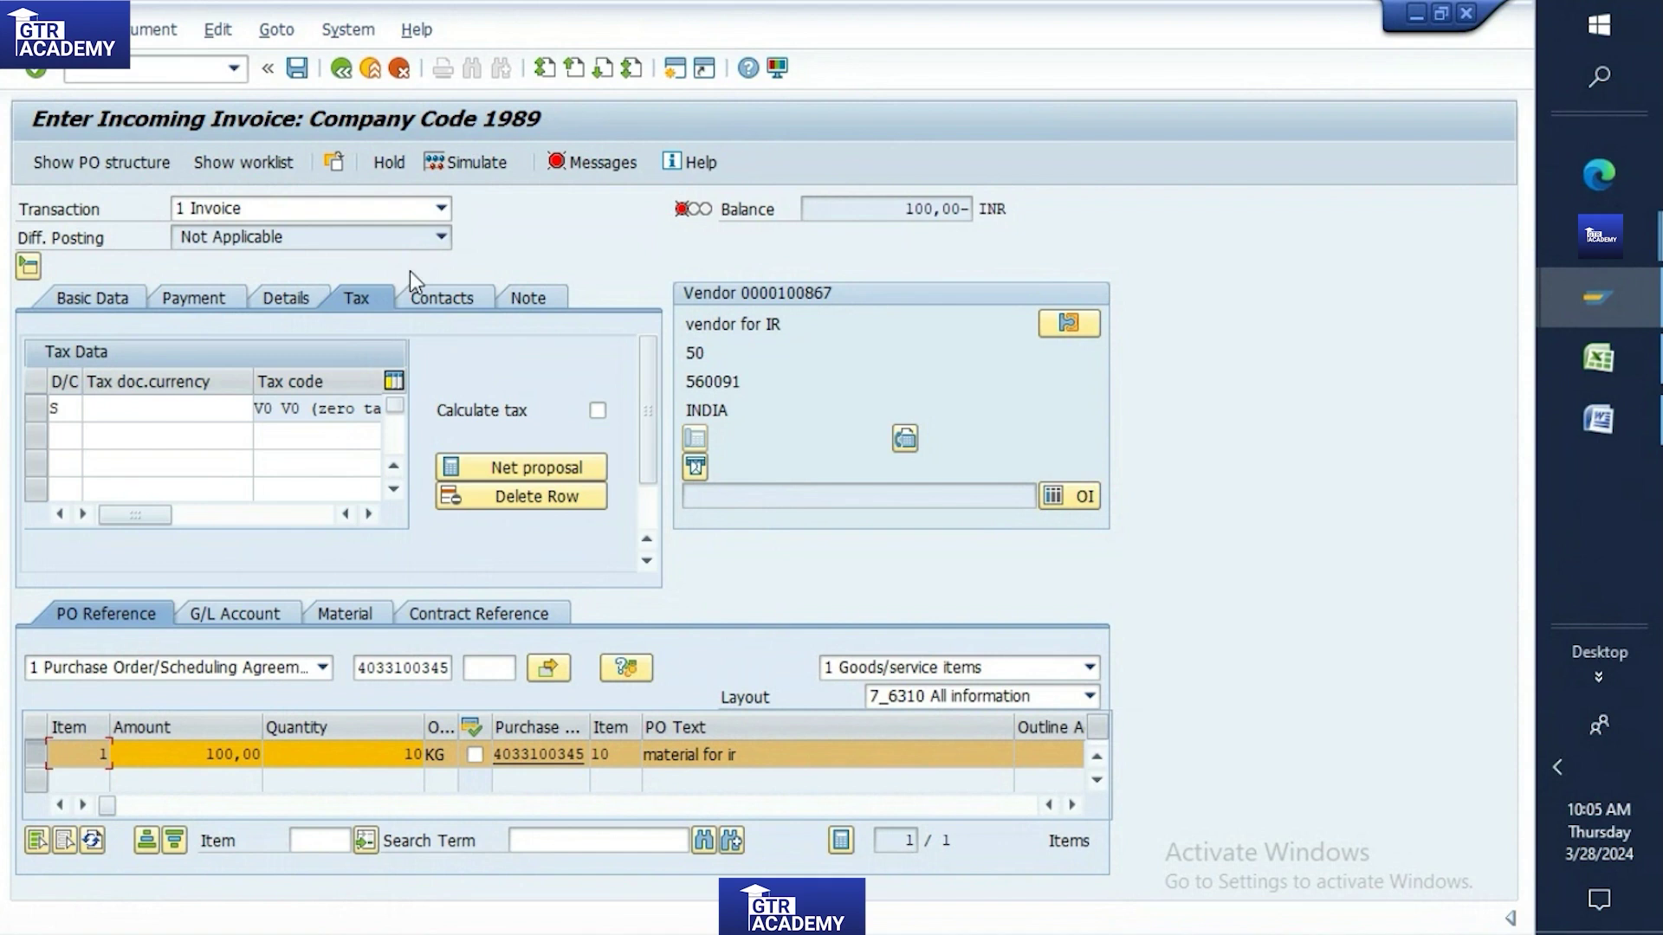
pyautogui.click(442, 298)
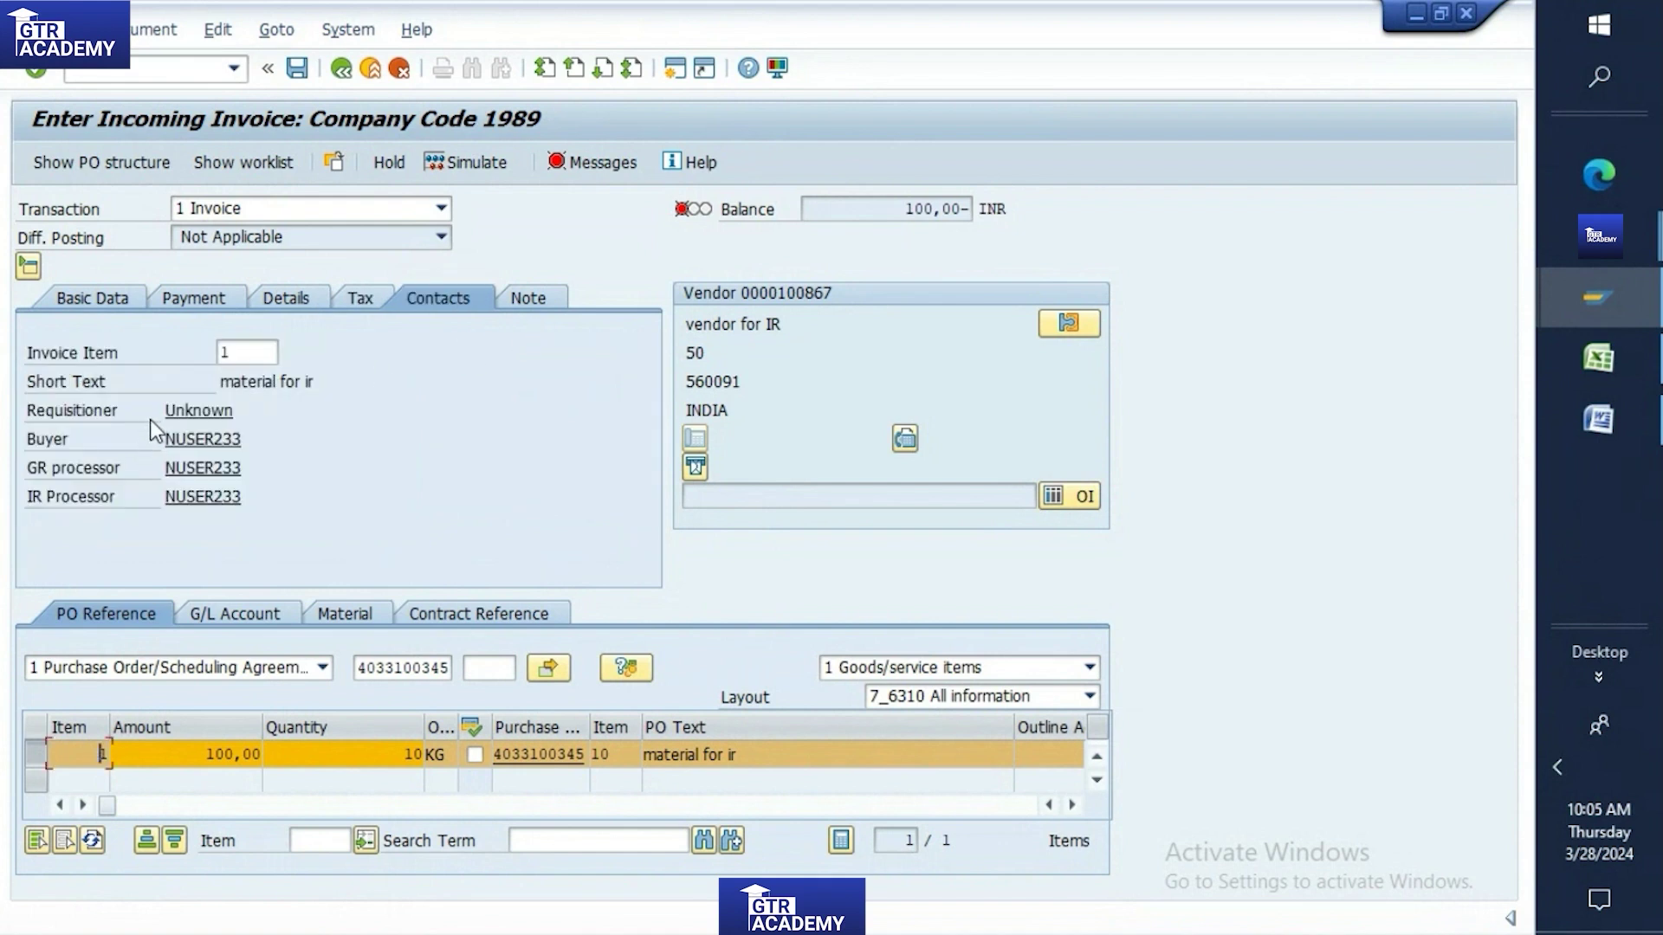
pyautogui.click(554, 294)
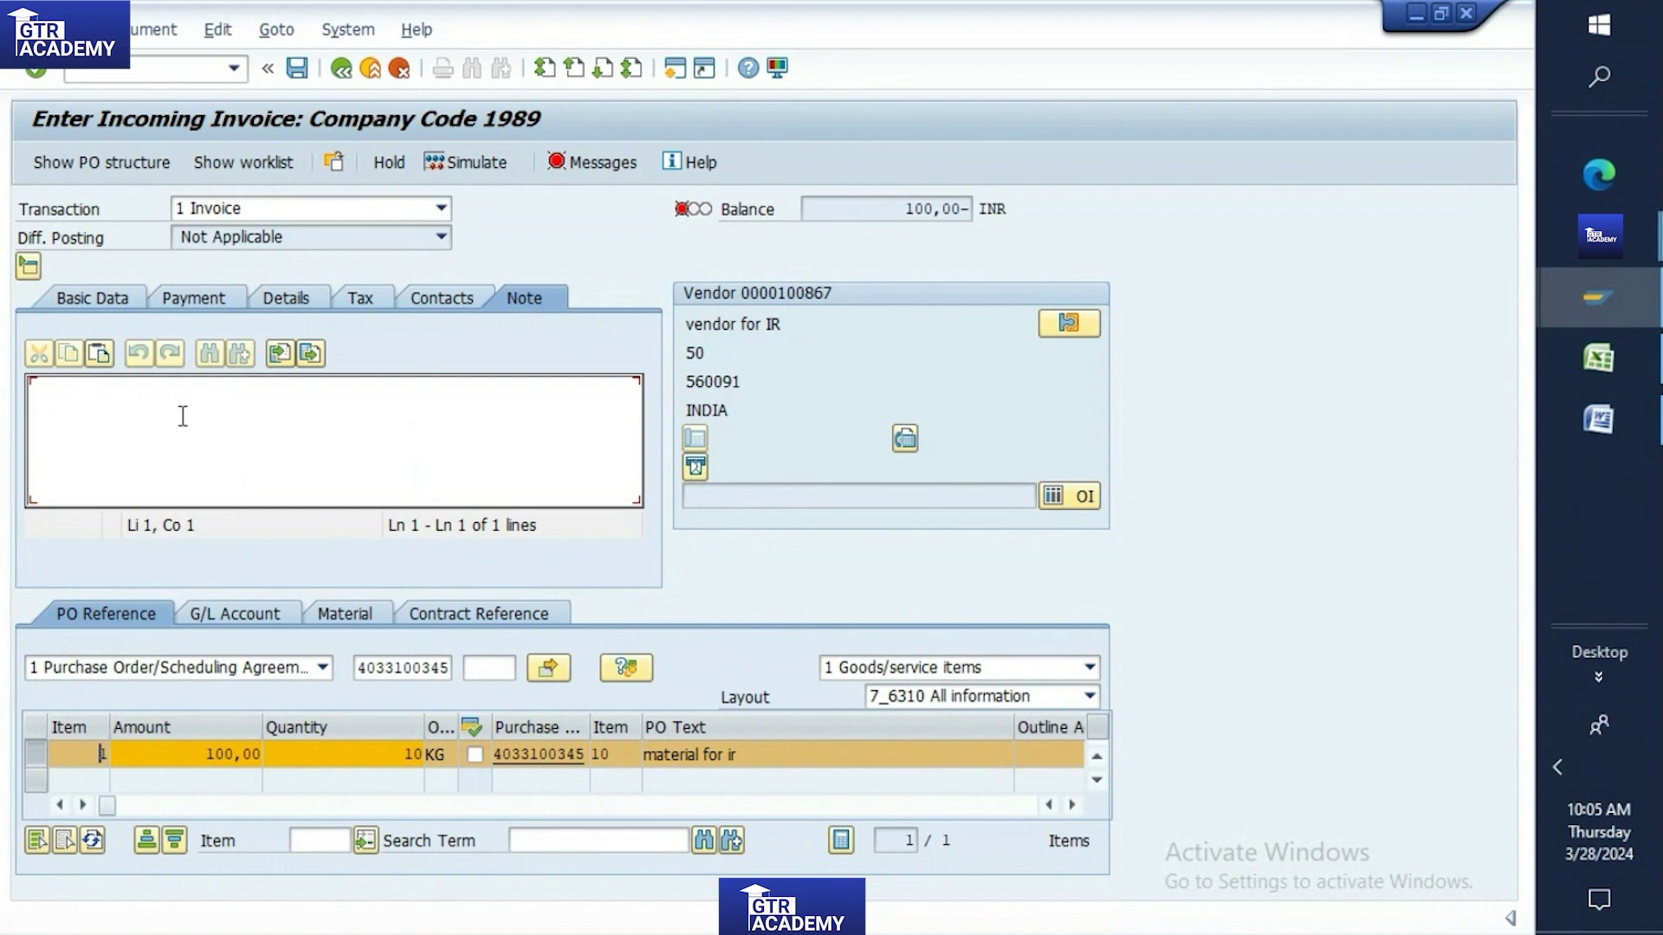
pyautogui.click(459, 303)
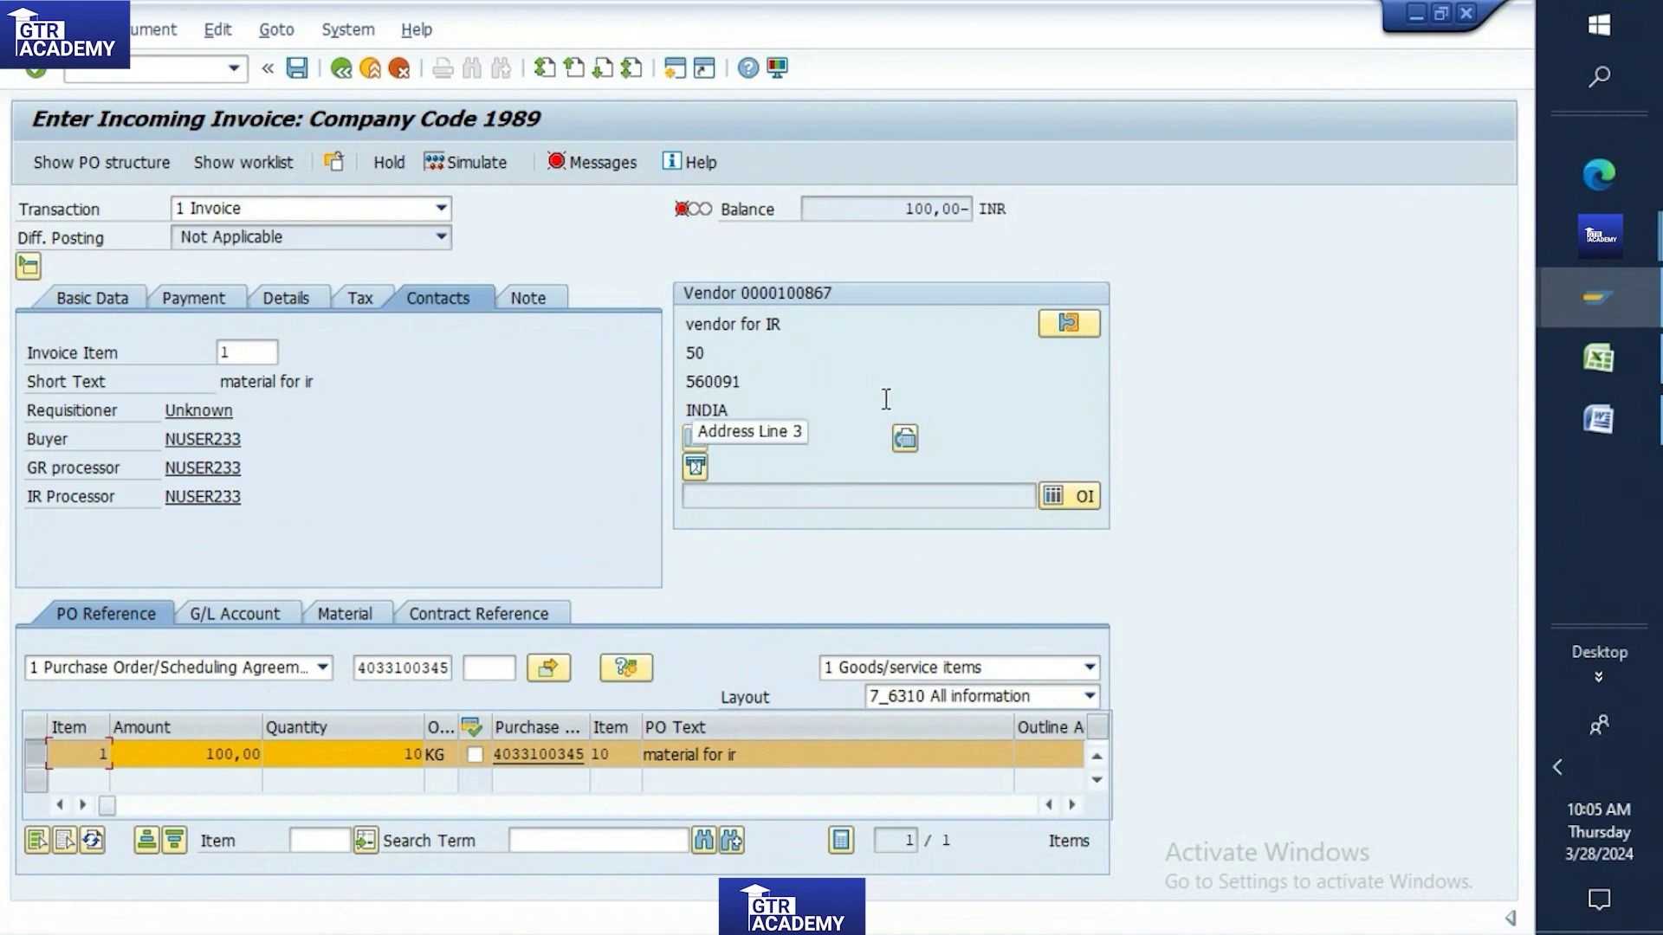
# Return to the invoice's basic data and review the reference document categories, keeping 1 Purchase Order/Scheduling Agreement
pyautogui.click(97, 299)
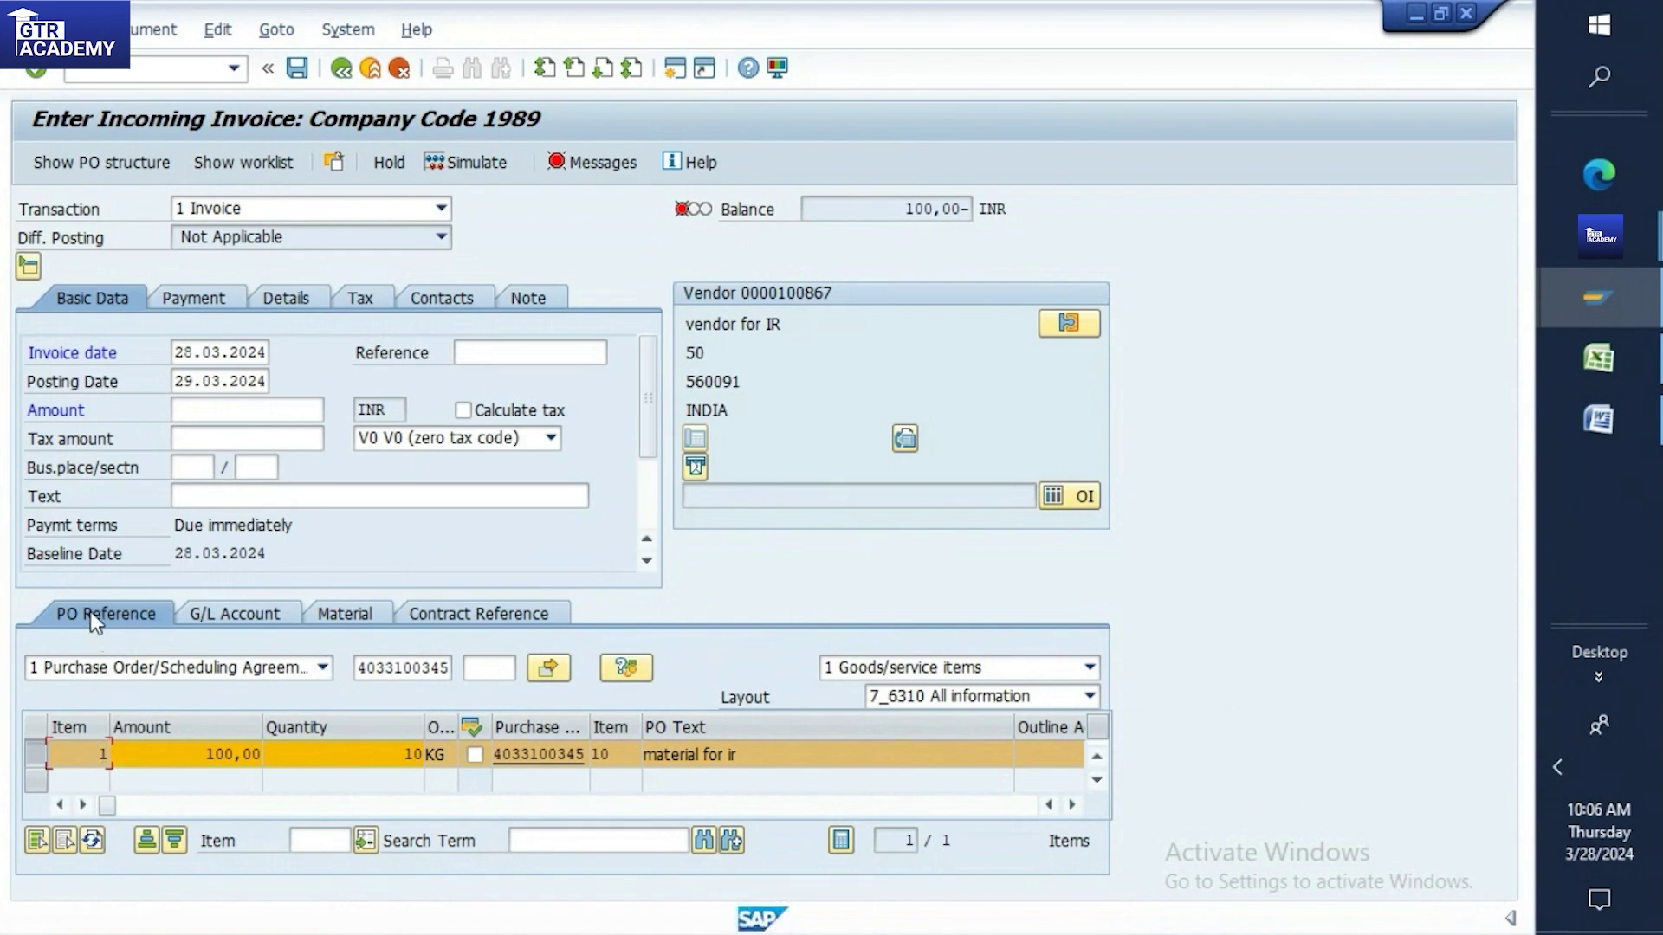
pyautogui.click(92, 668)
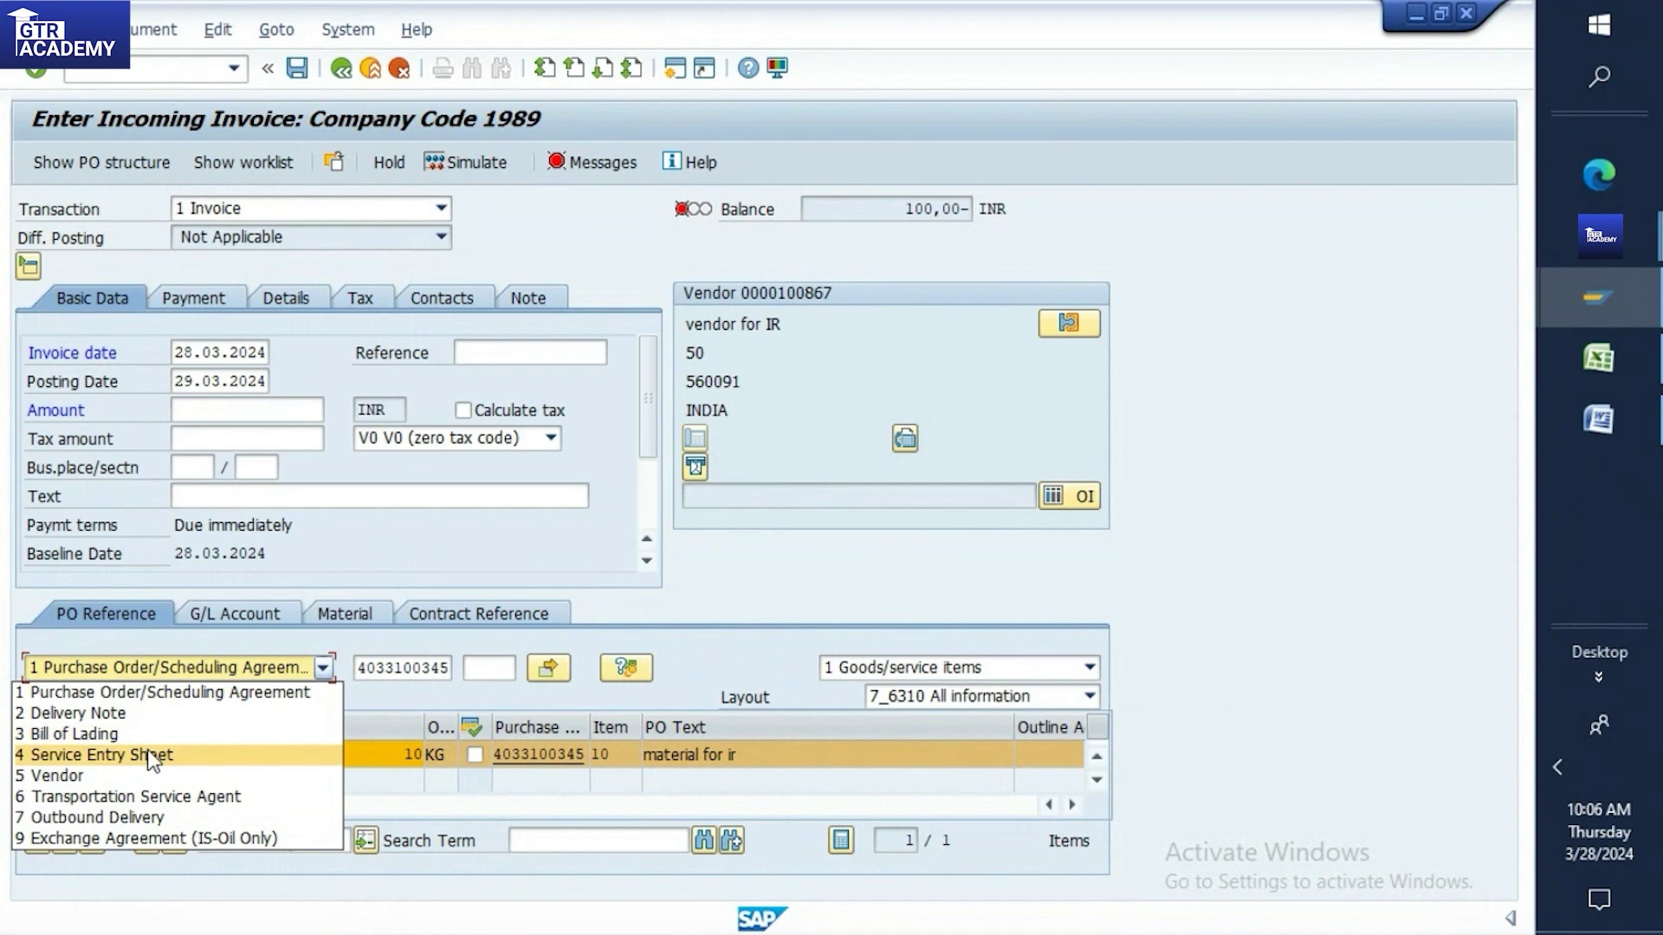
pyautogui.click(81, 691)
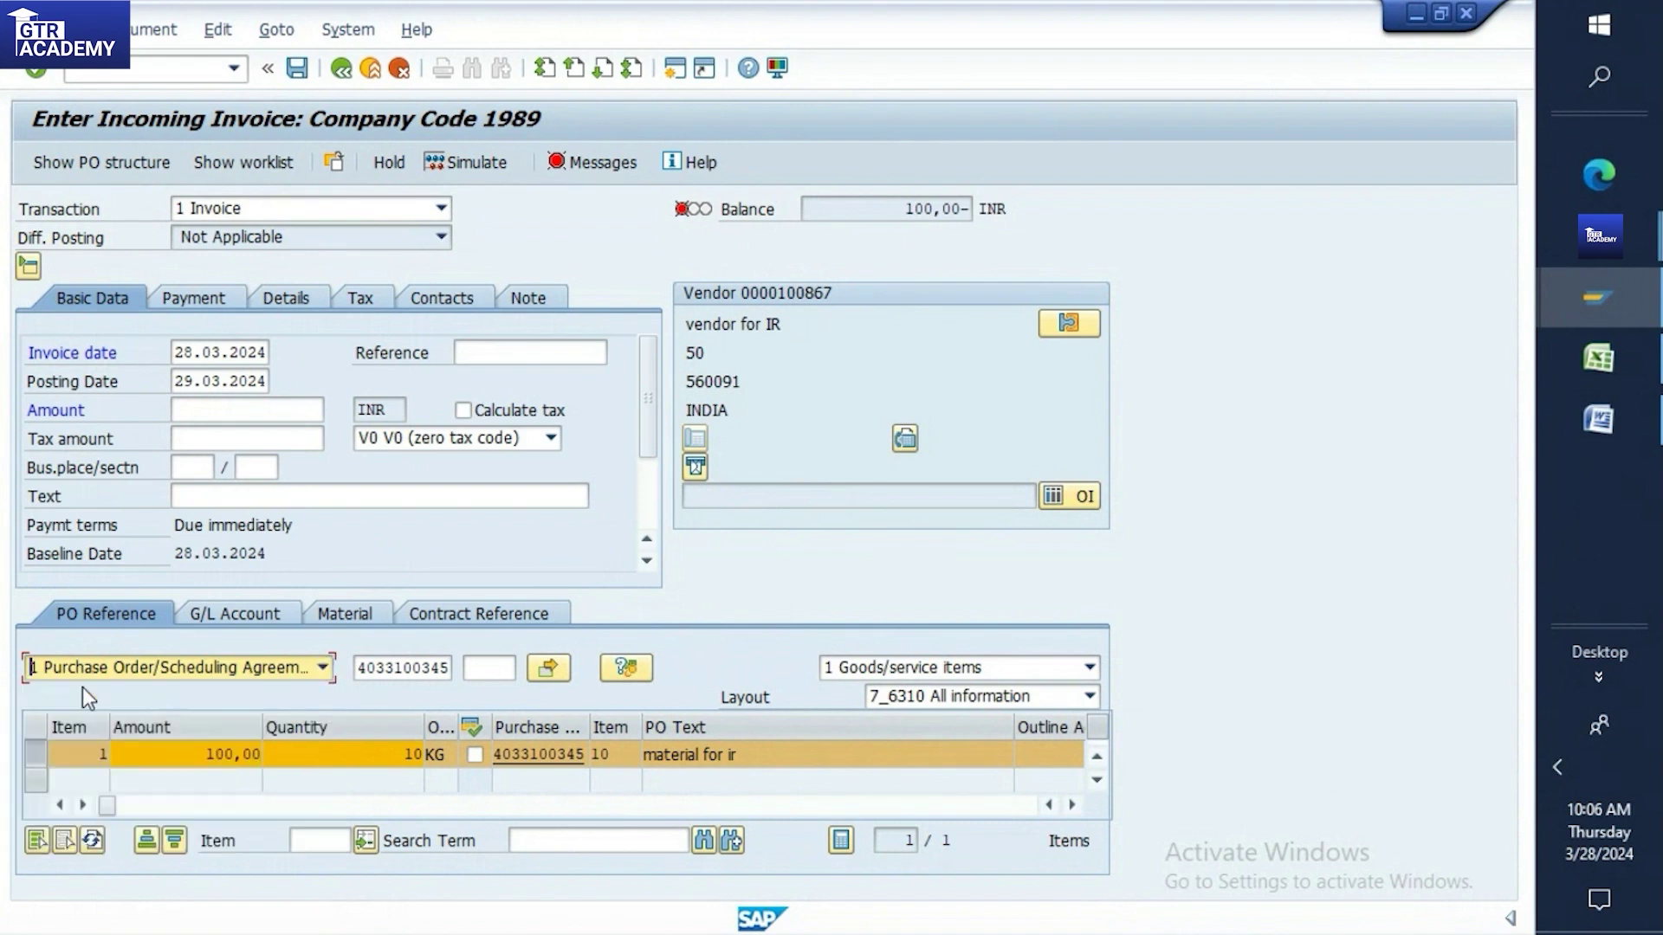
pyautogui.press('Tab')
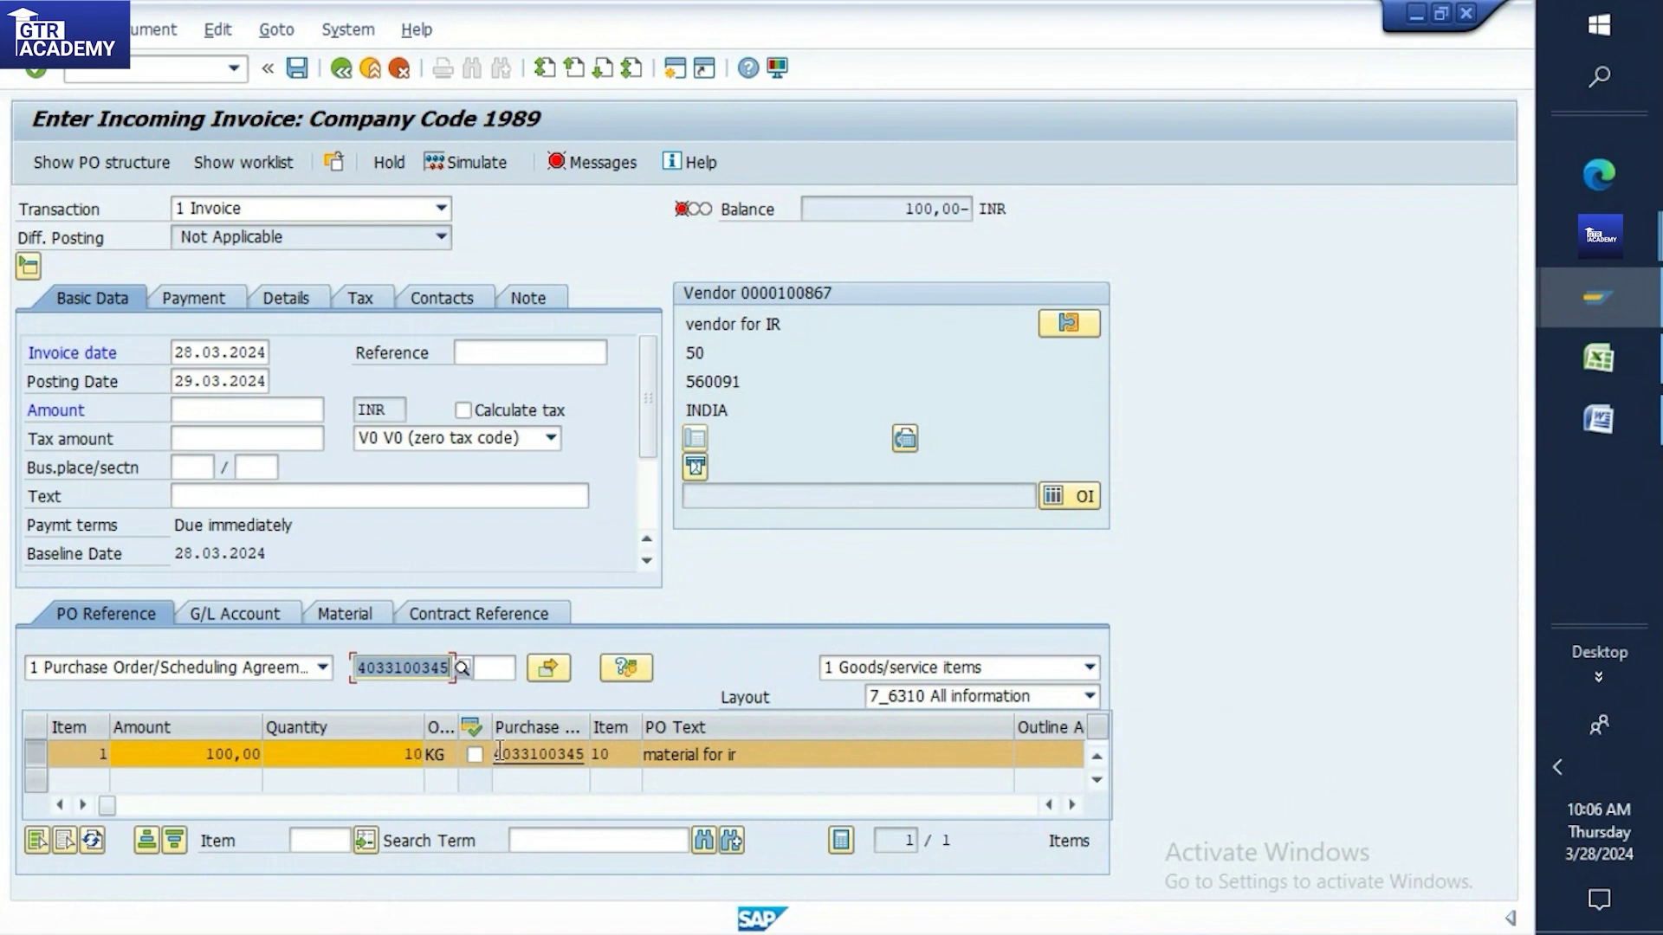
# Widen the Purchase Order column and examine the PO item's remaining columns, including material, plant and batch
pyautogui.click(524, 757)
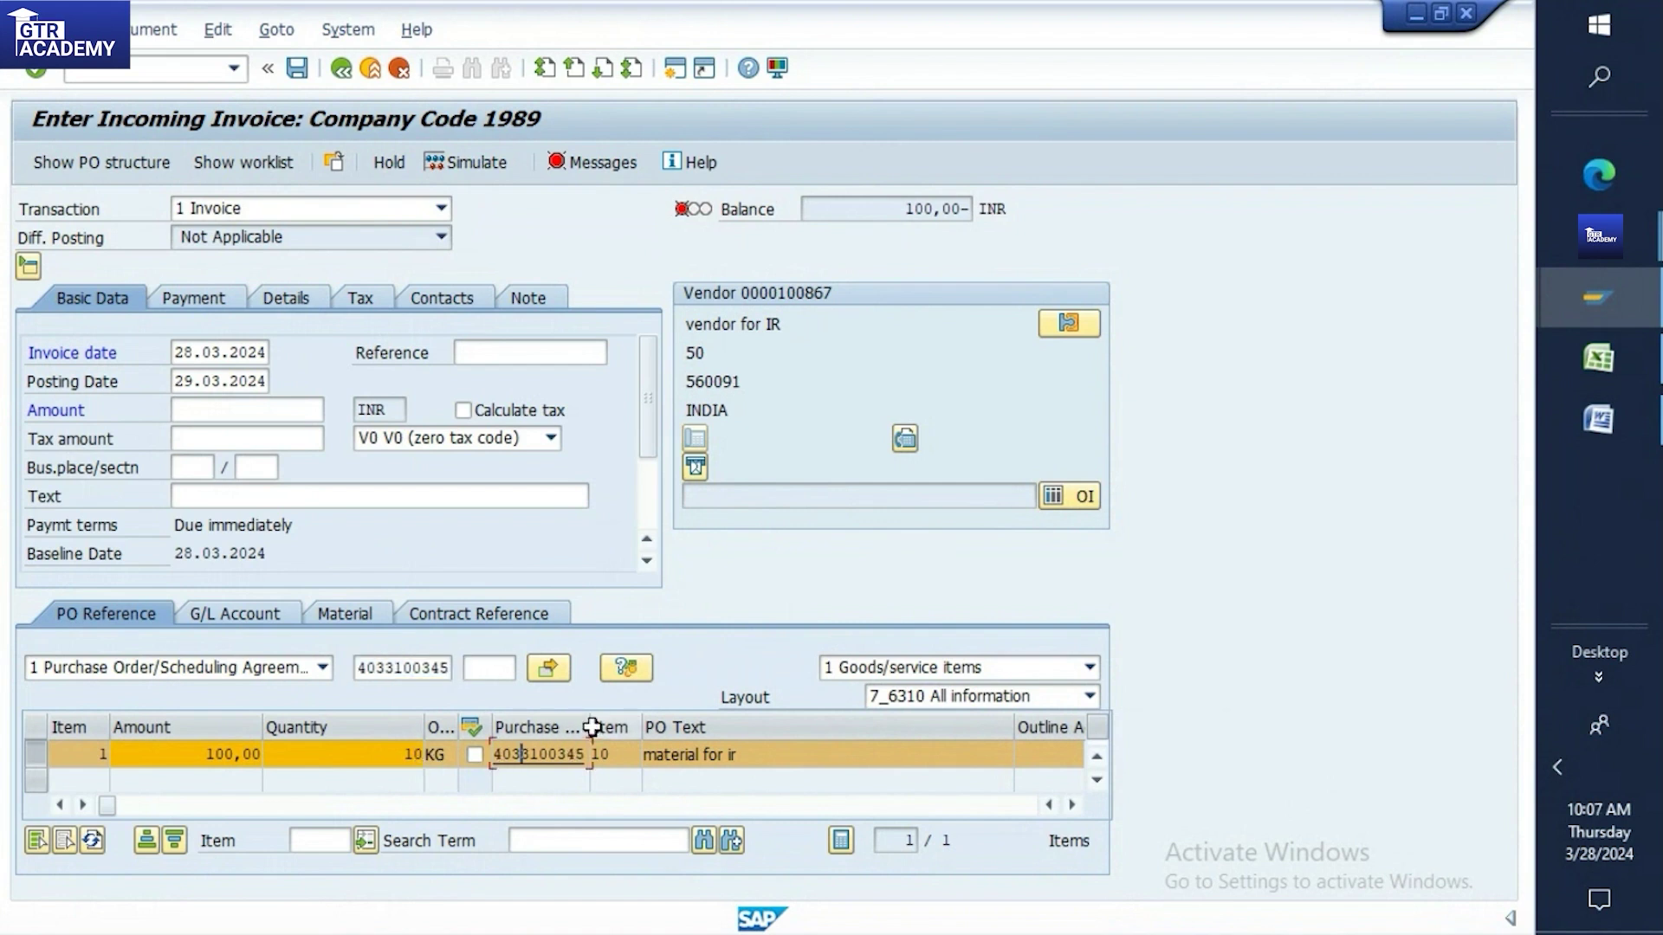
pyautogui.moveTo(592, 728); pyautogui.dragTo(617, 728)
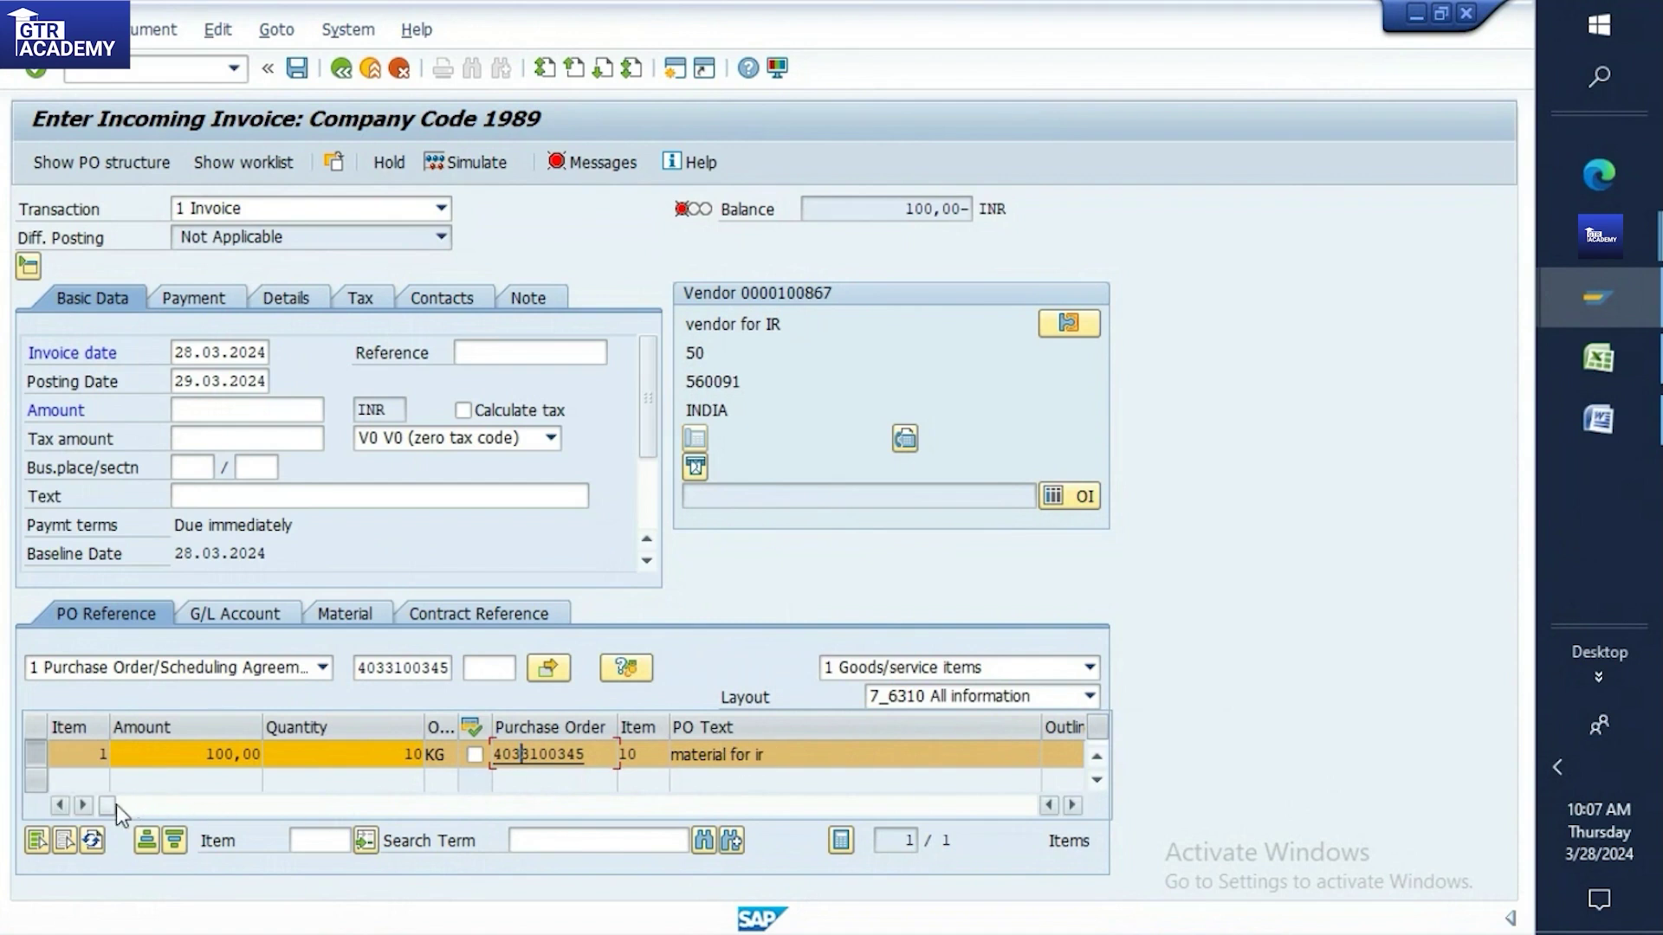
pyautogui.moveTo(116, 804); pyautogui.dragTo(570, 838)
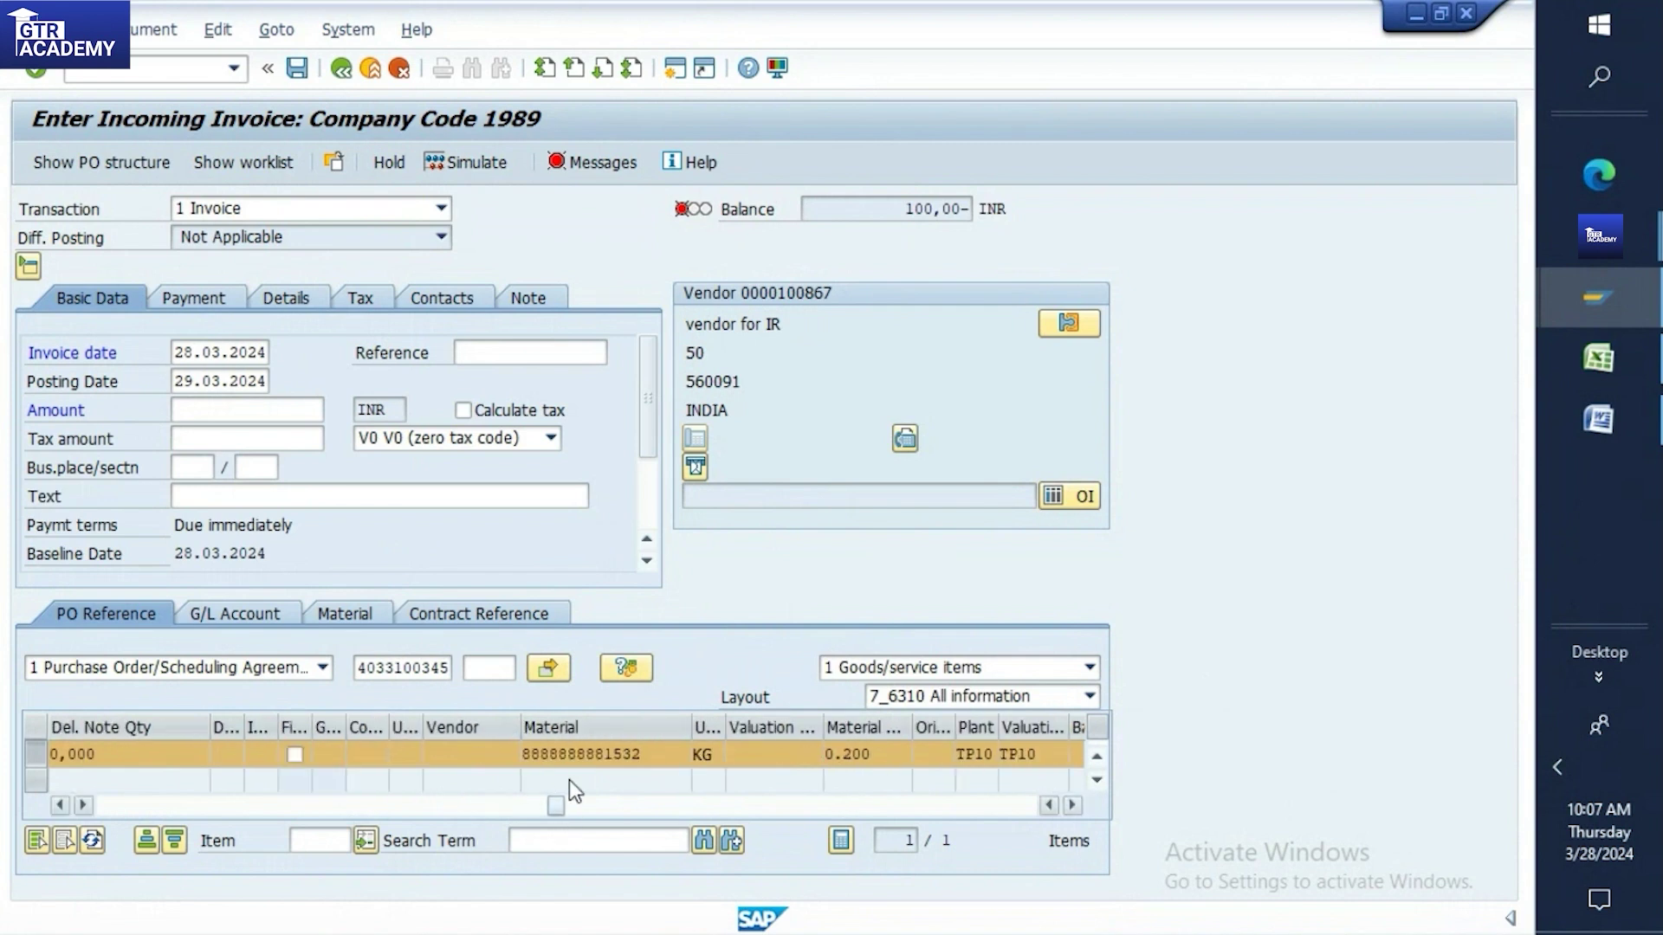
pyautogui.moveTo(554, 811); pyautogui.dragTo(566, 807)
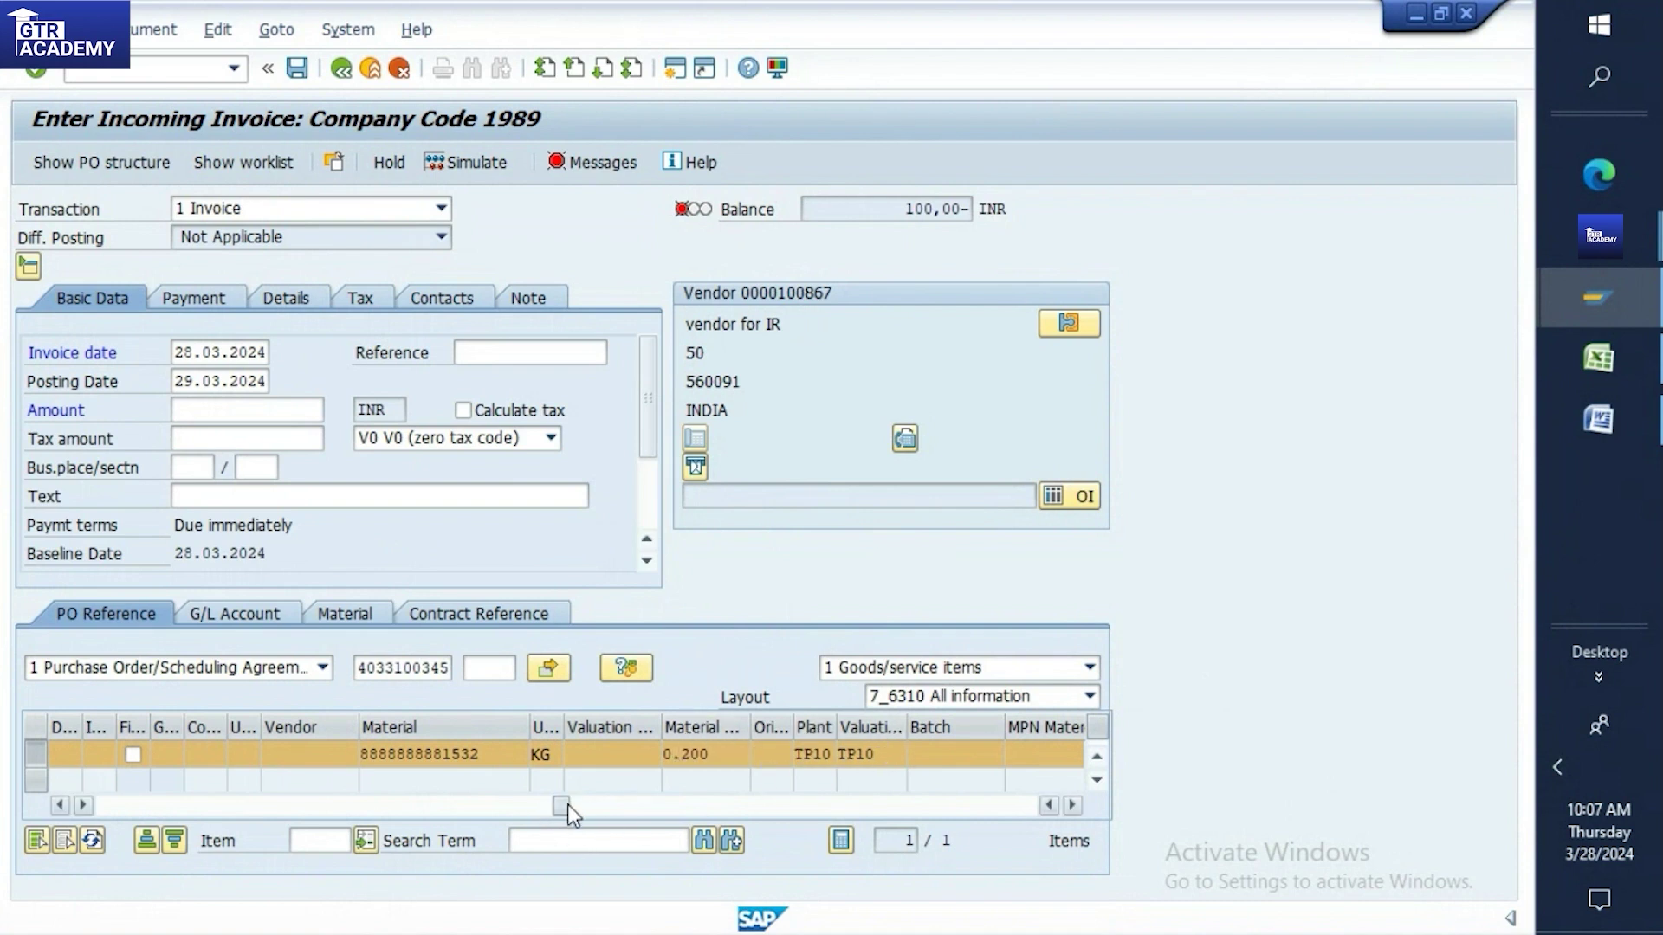
pyautogui.moveTo(568, 804); pyautogui.dragTo(600, 811)
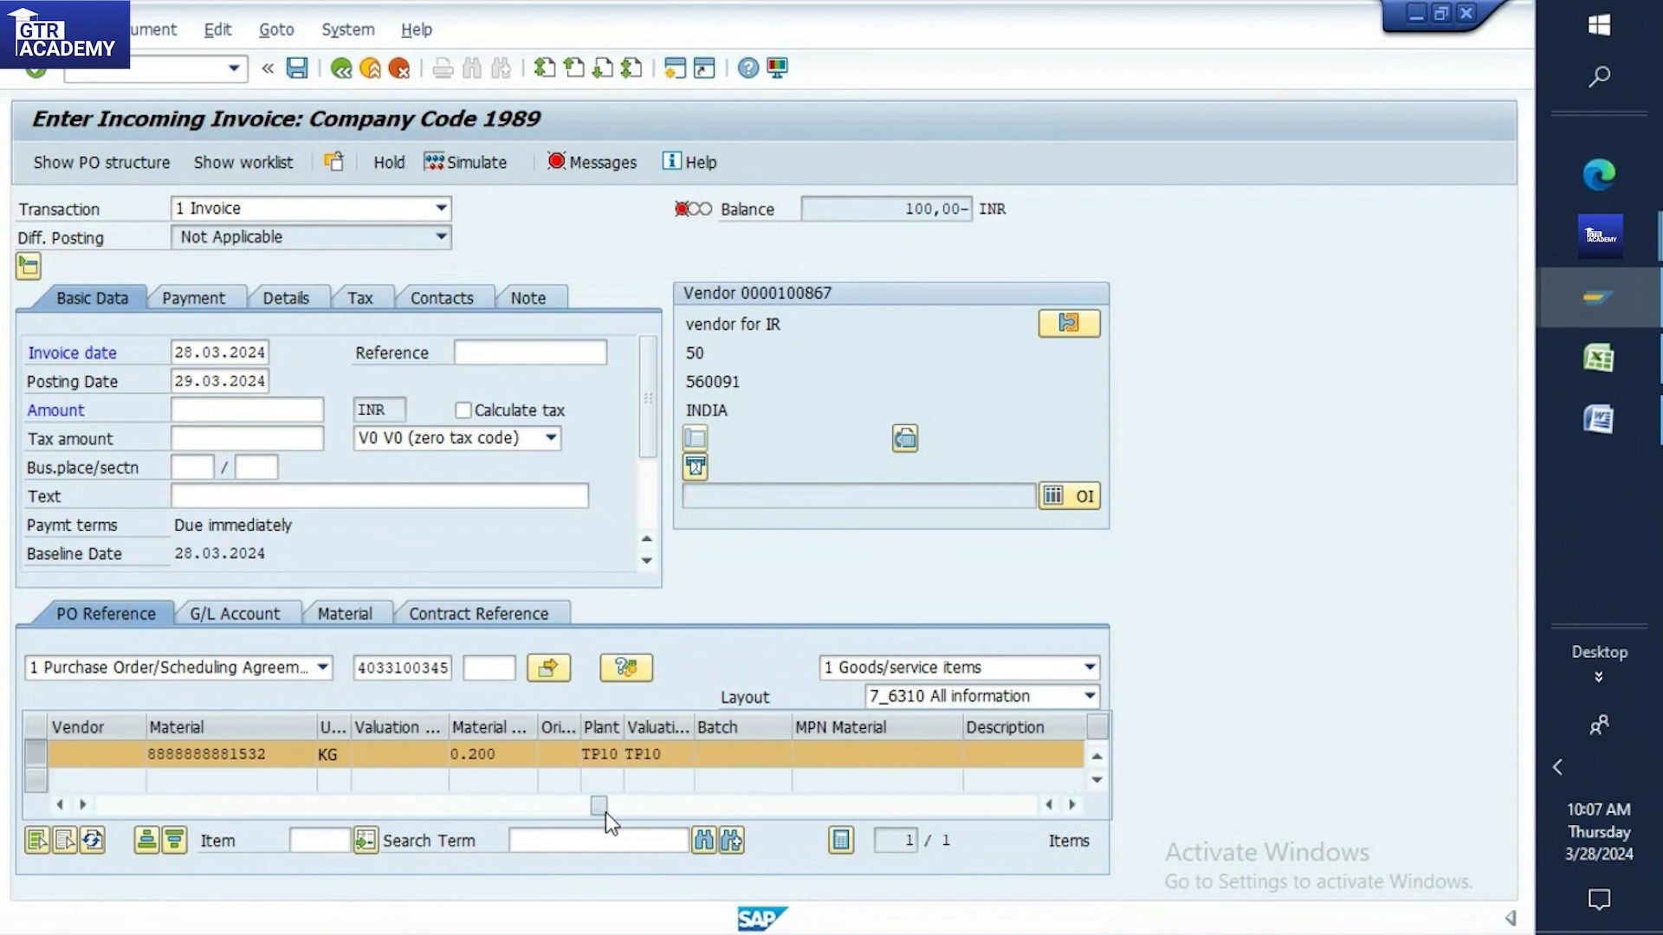
pyautogui.moveTo(608, 813); pyautogui.dragTo(5, 617)
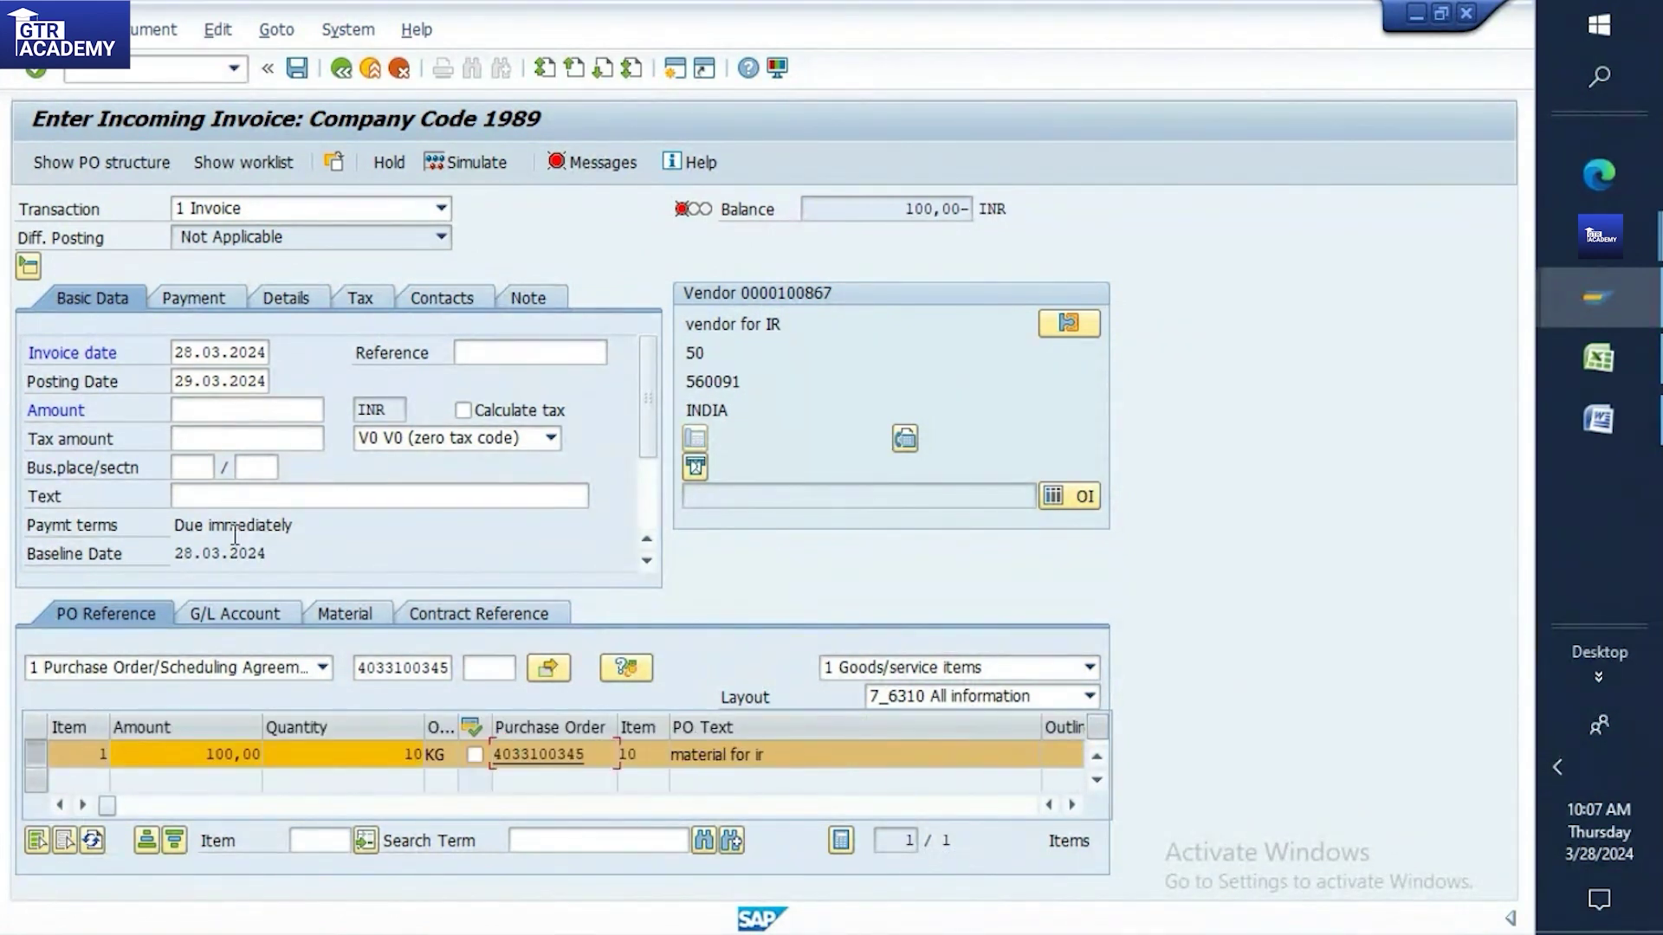
# Review the invoice's G/L account entry lines and check the IR exercise data in Excel before returning to the SAP invoice
pyautogui.click(249, 615)
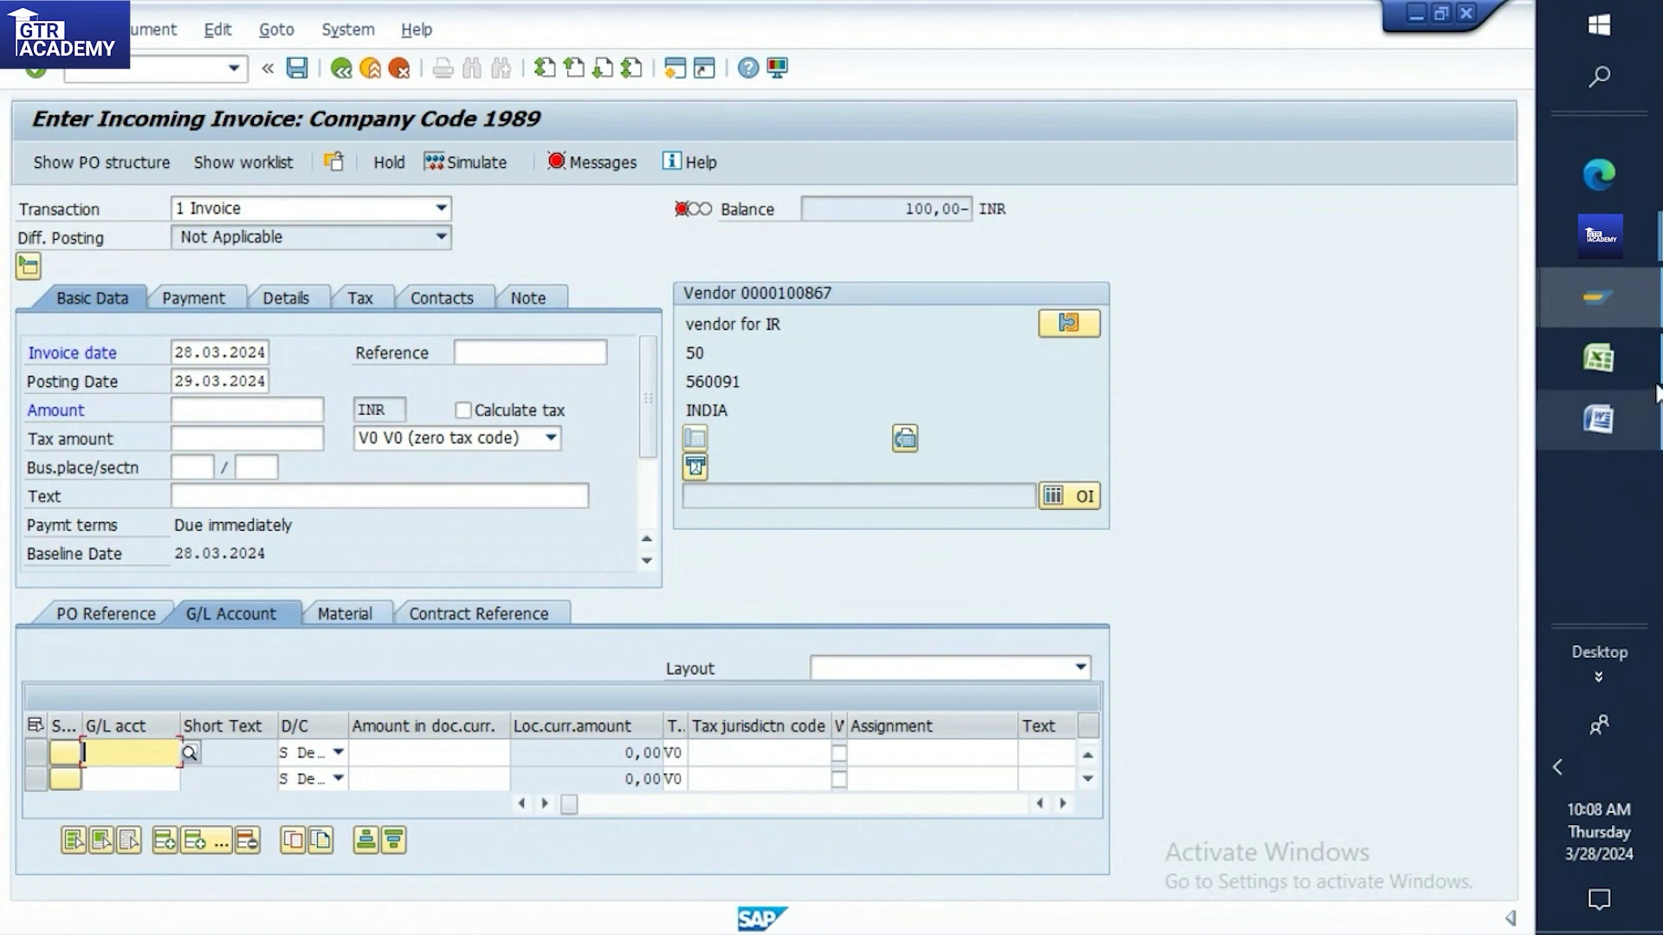
pyautogui.click(1613, 358)
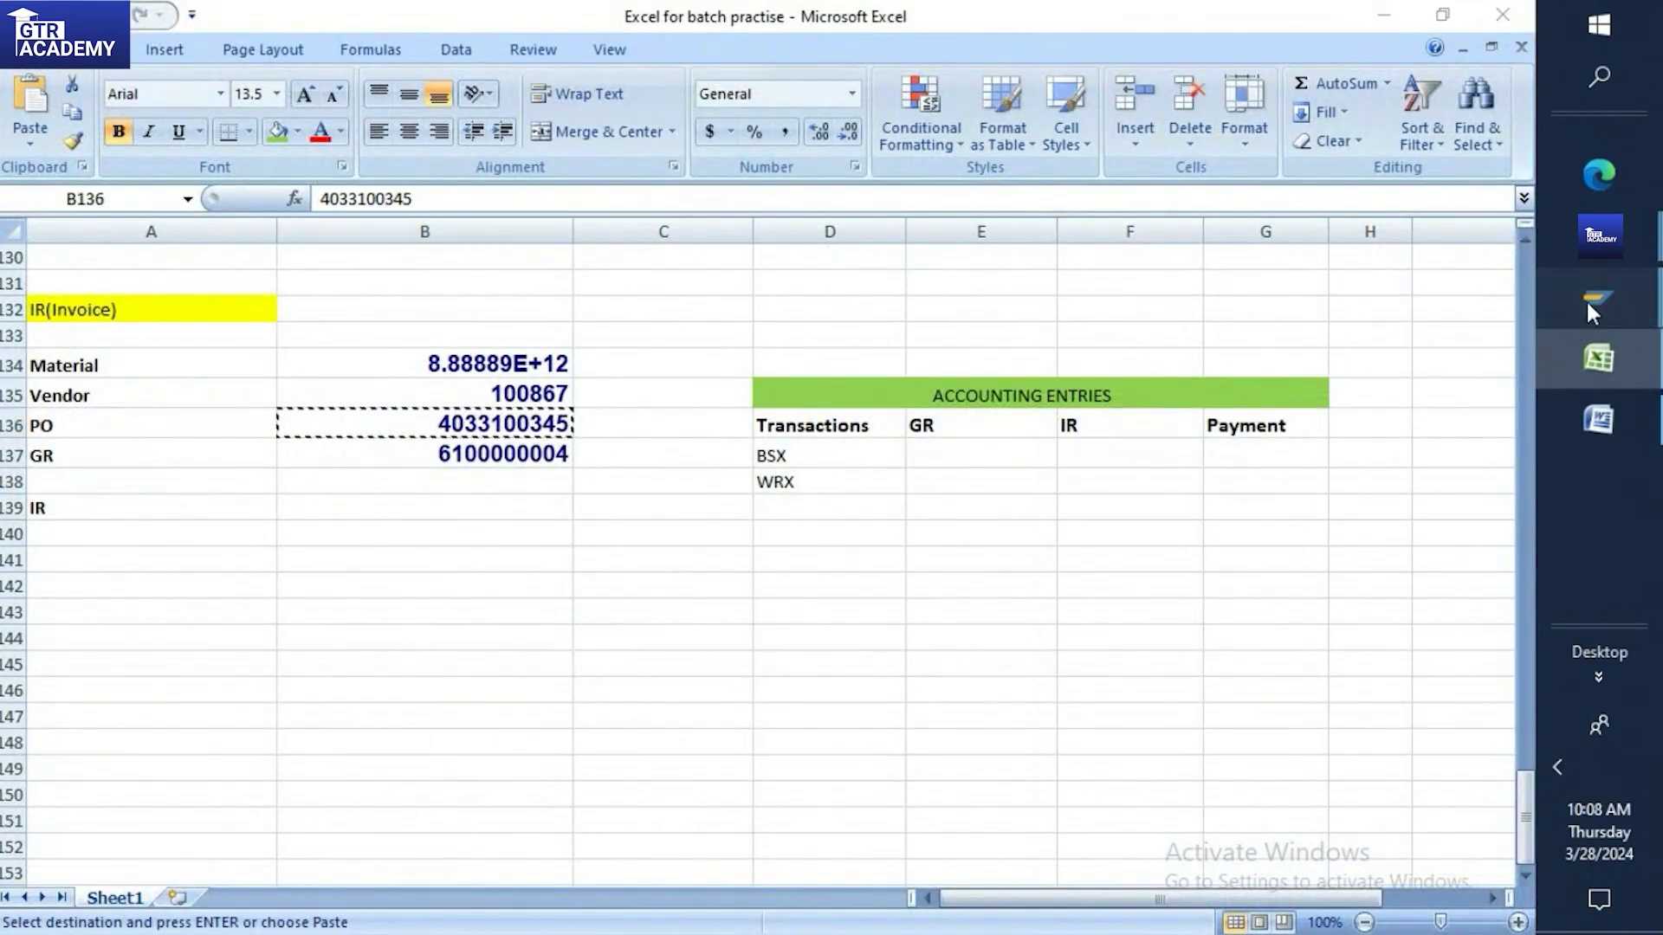
pyautogui.moveTo(1586, 298)
pyautogui.click(1382, 421)
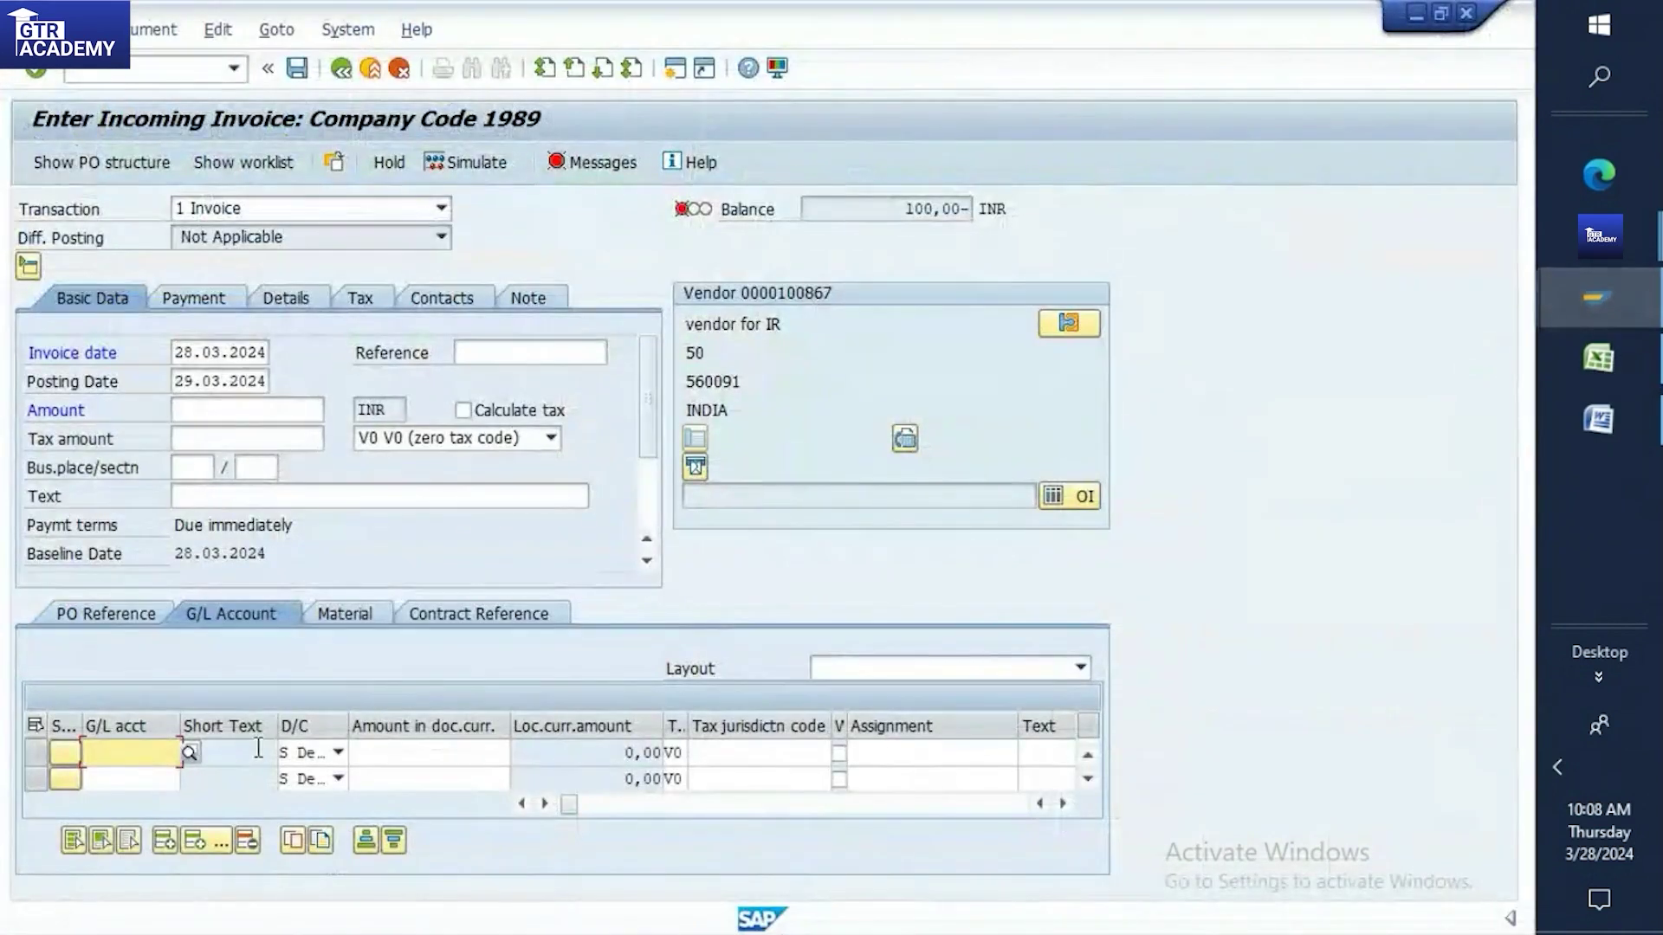
# Review the invoice's material entry lines and compare header and line tax code options, keeping V0 (zero tax code)
pyautogui.click(362, 611)
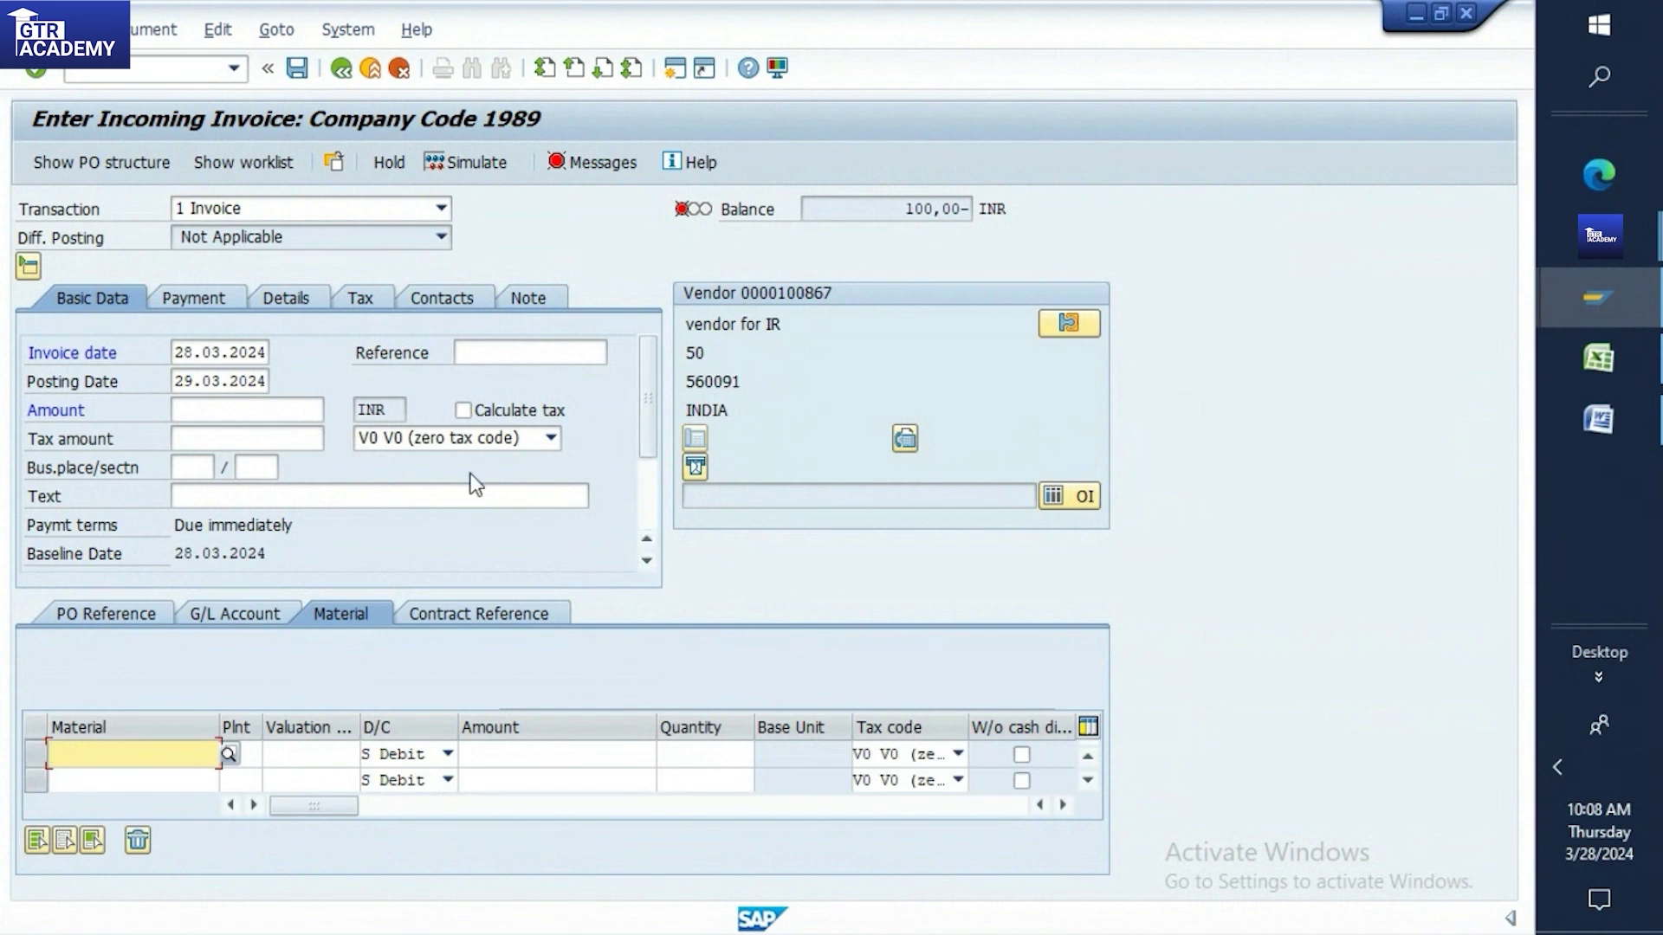
pyautogui.click(550, 438)
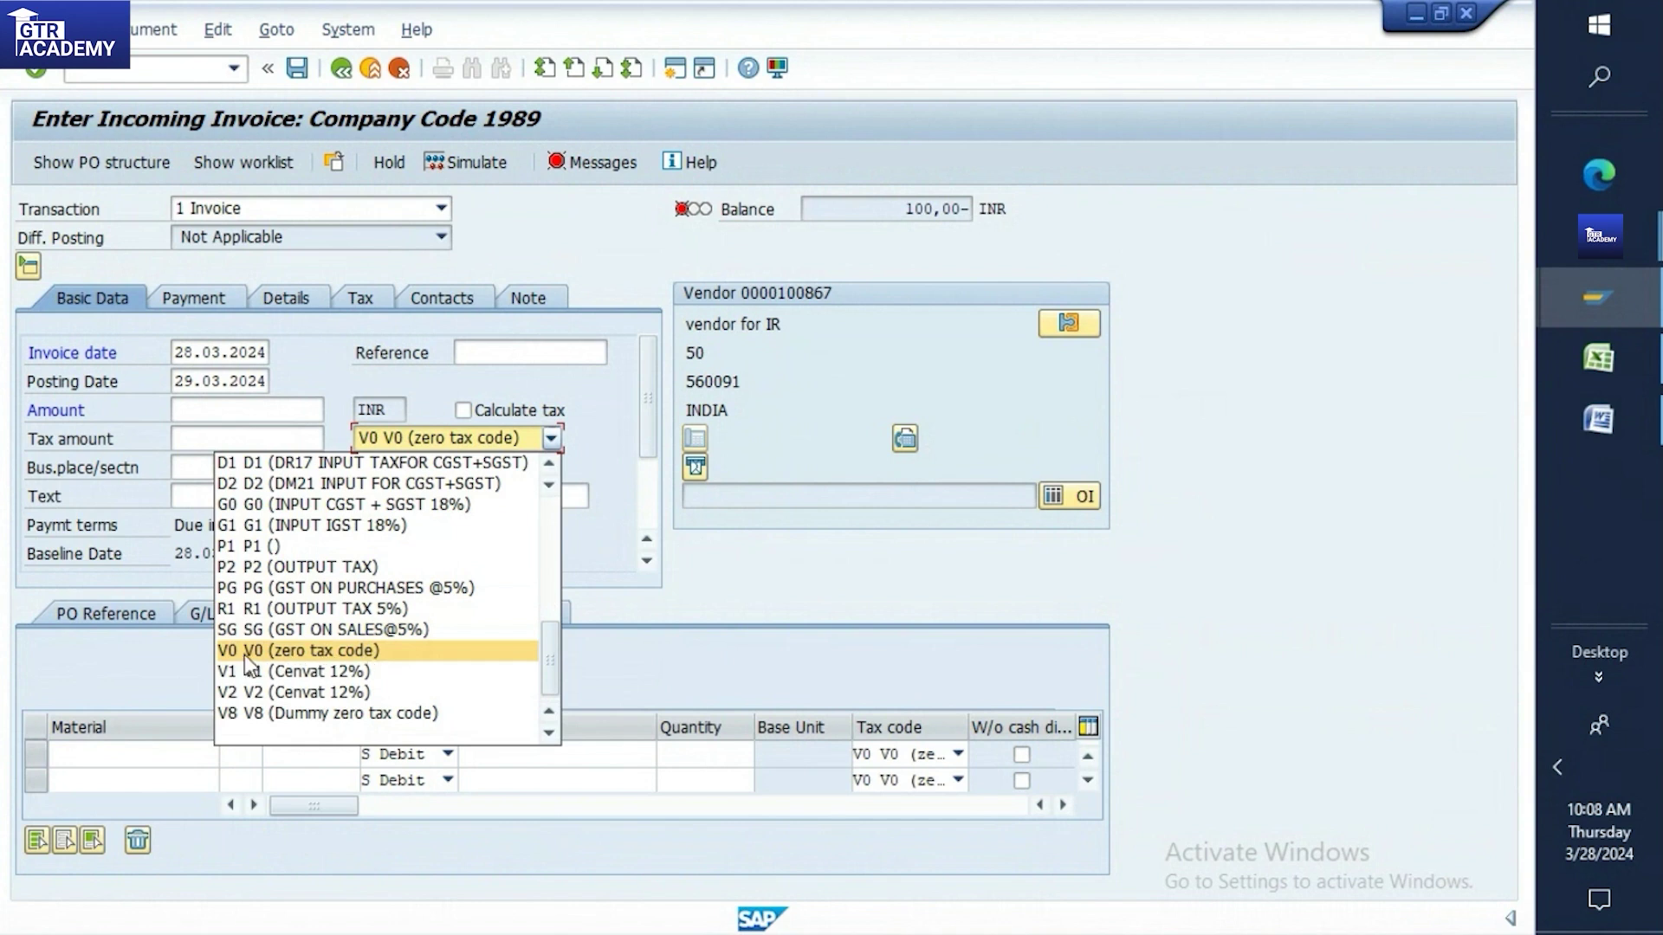
pyautogui.click(336, 653)
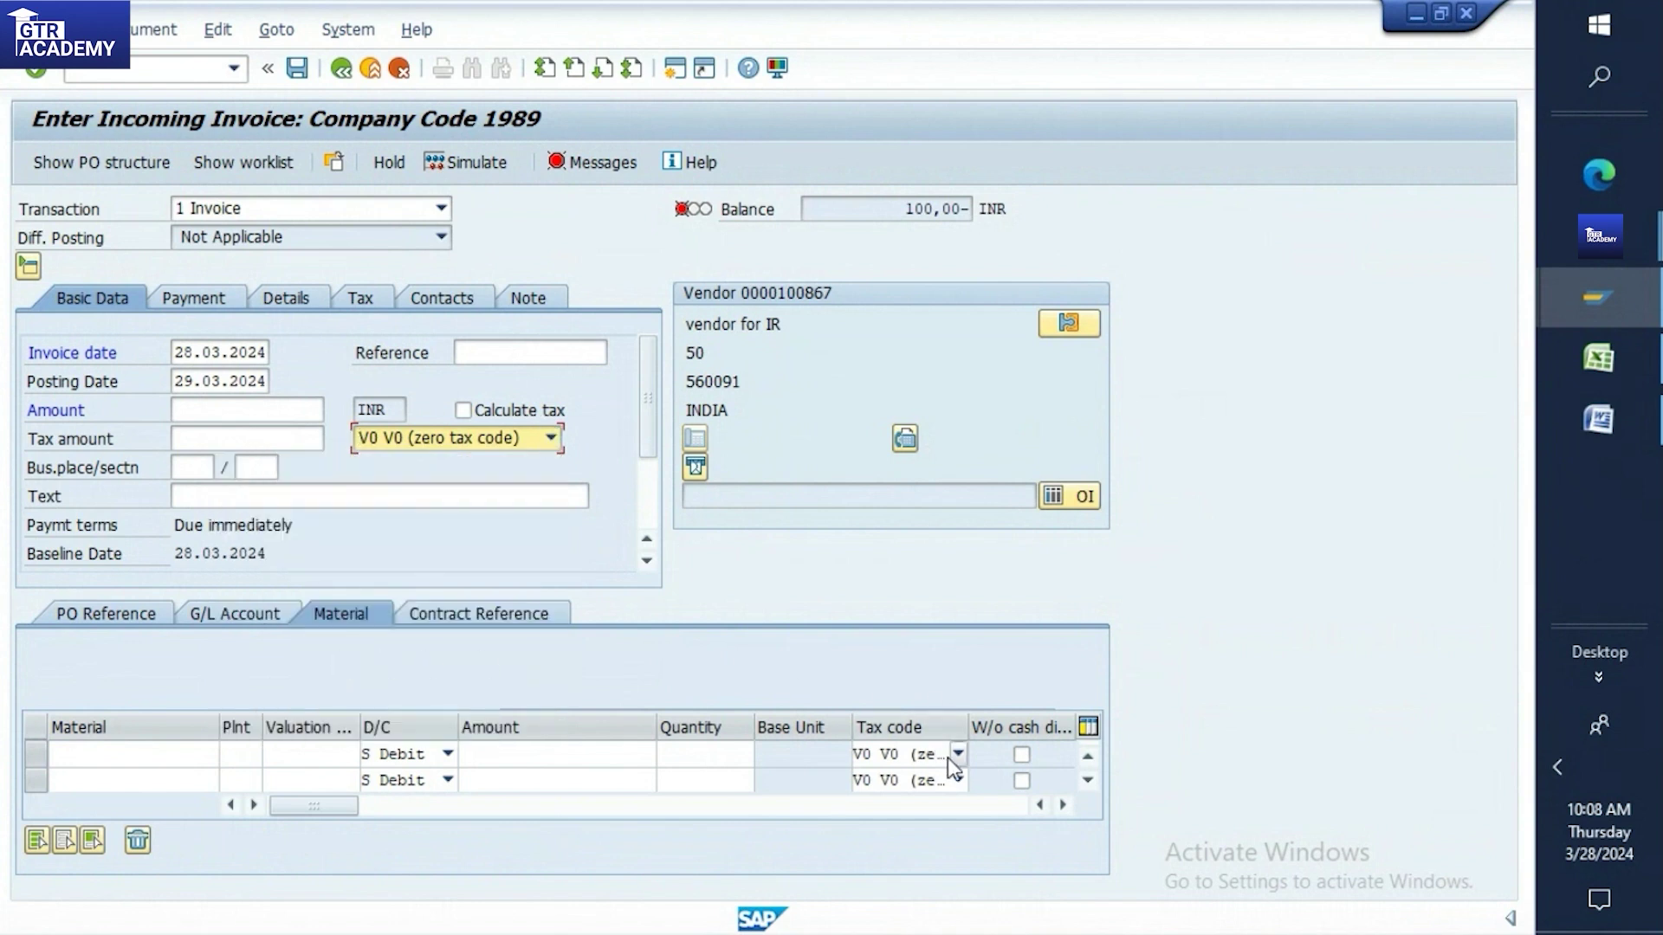
pyautogui.click(957, 755)
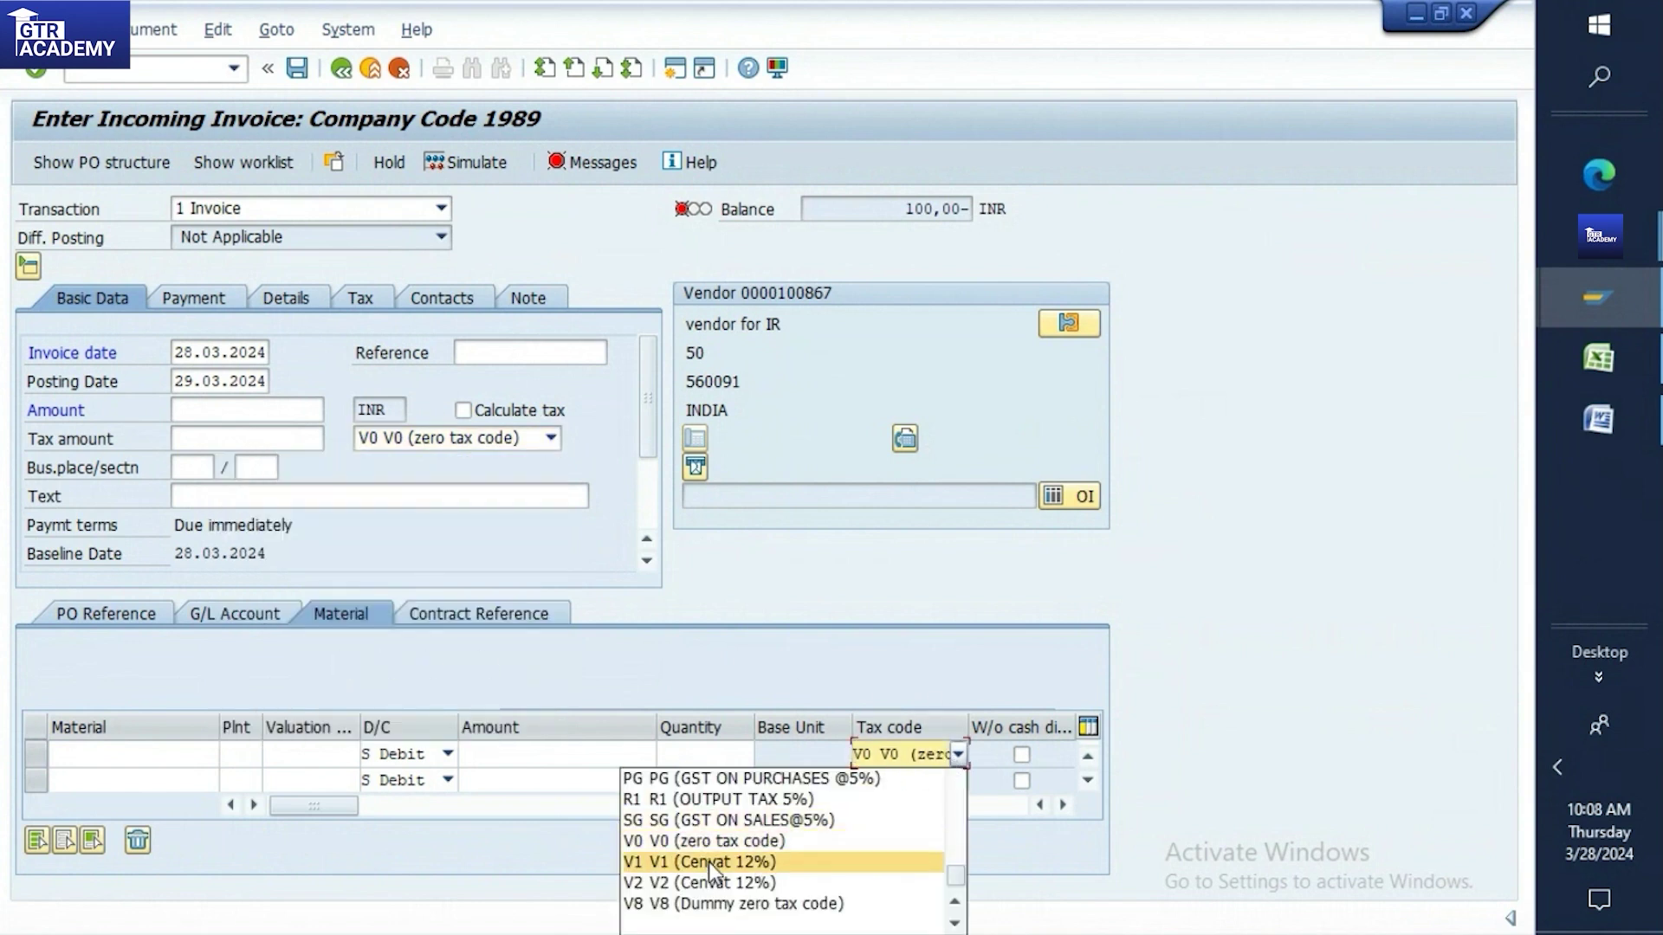
pyautogui.click(1001, 687)
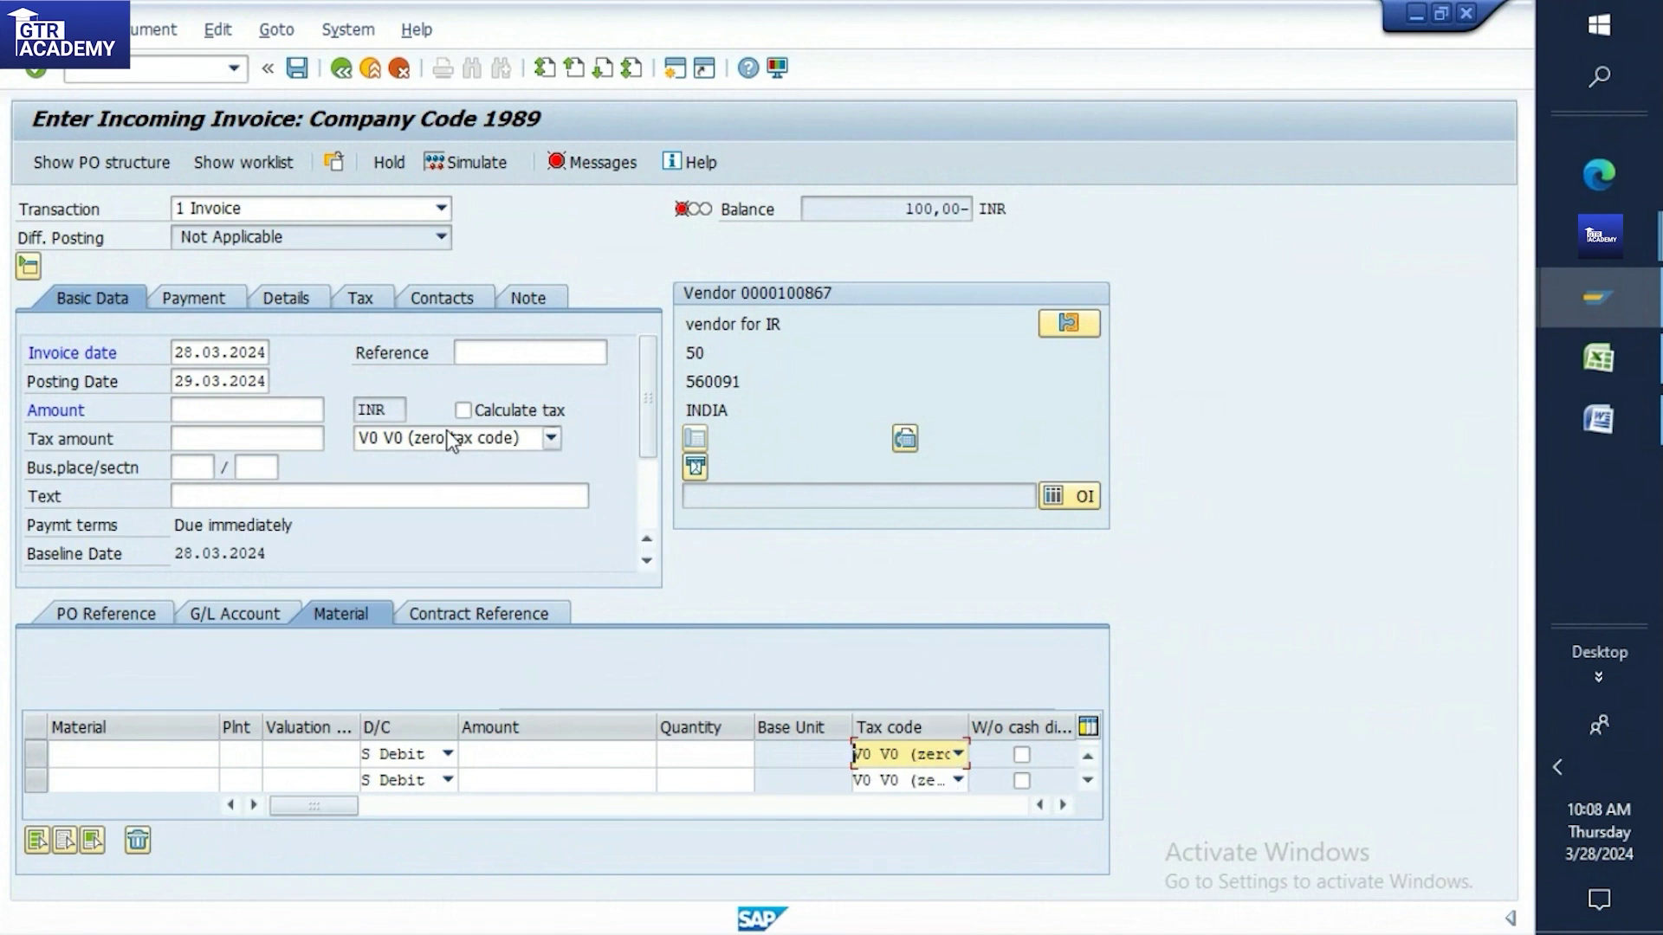
pyautogui.click(550, 438)
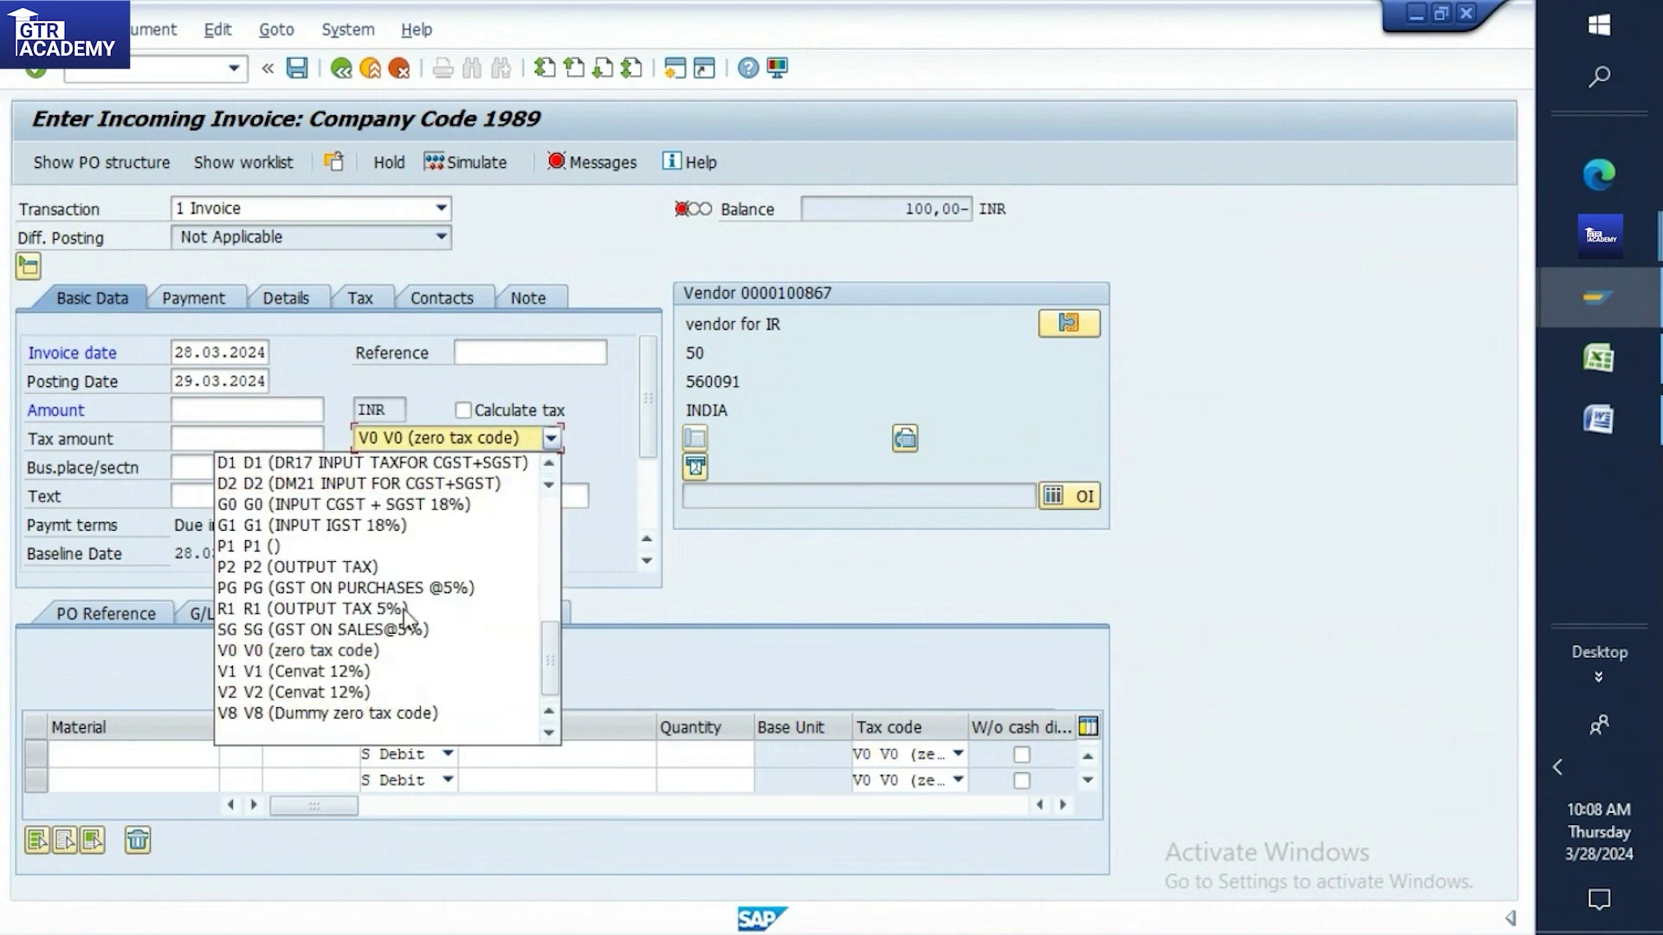
pyautogui.click(388, 653)
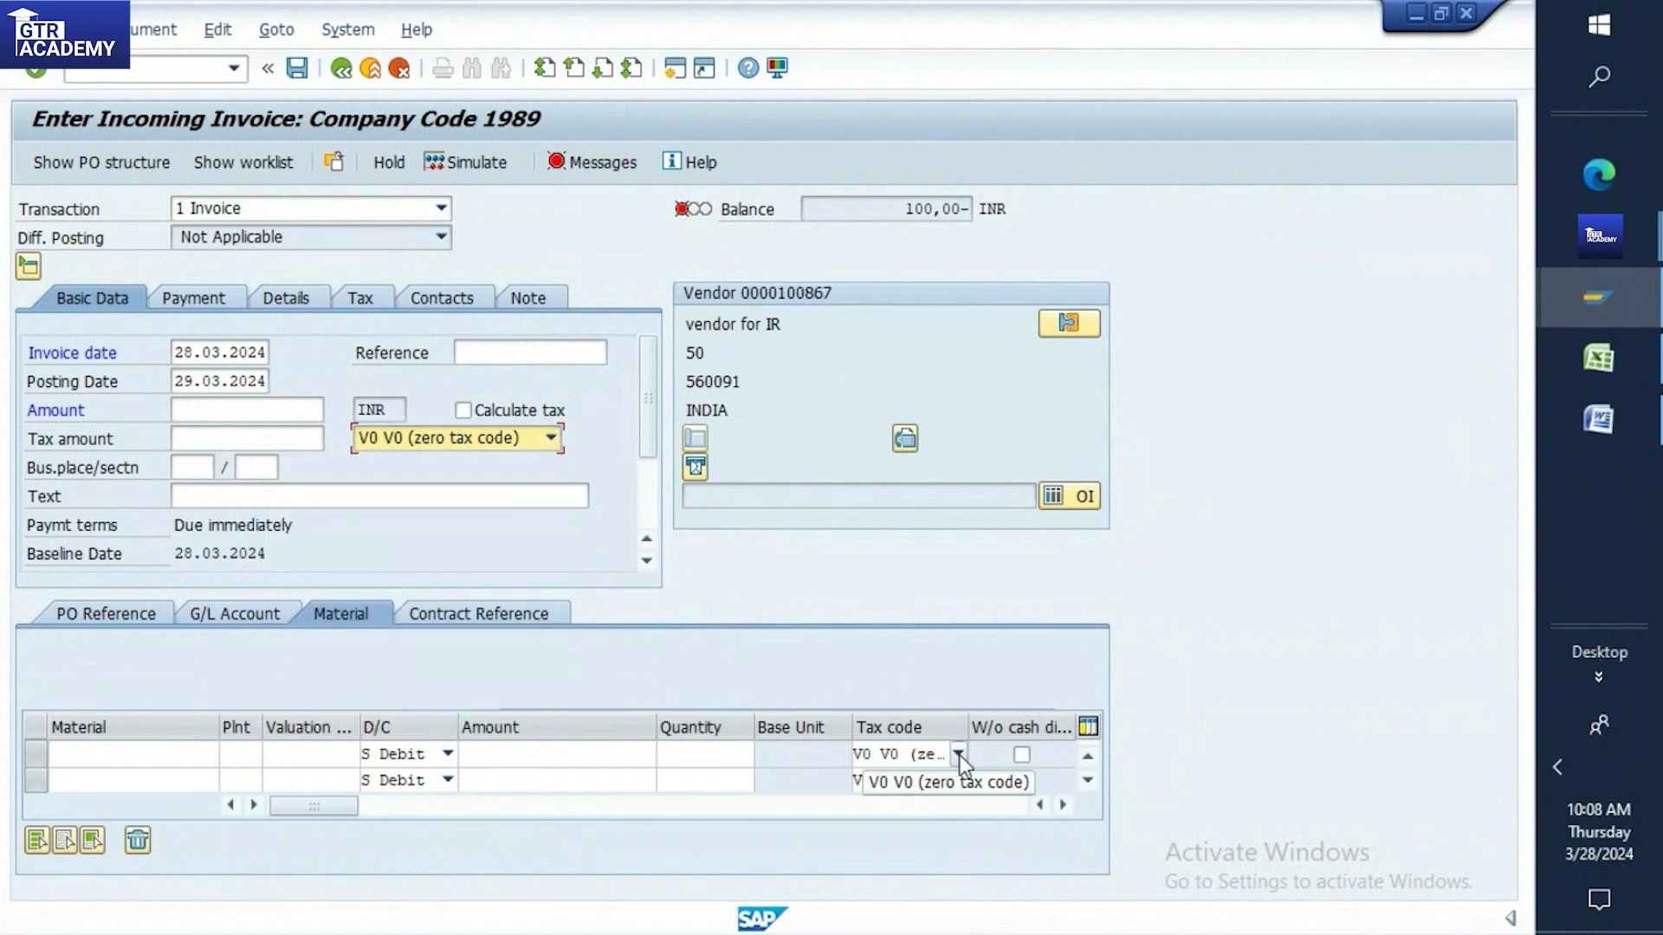
pyautogui.moveTo(341, 802); pyautogui.dragTo(226, 792)
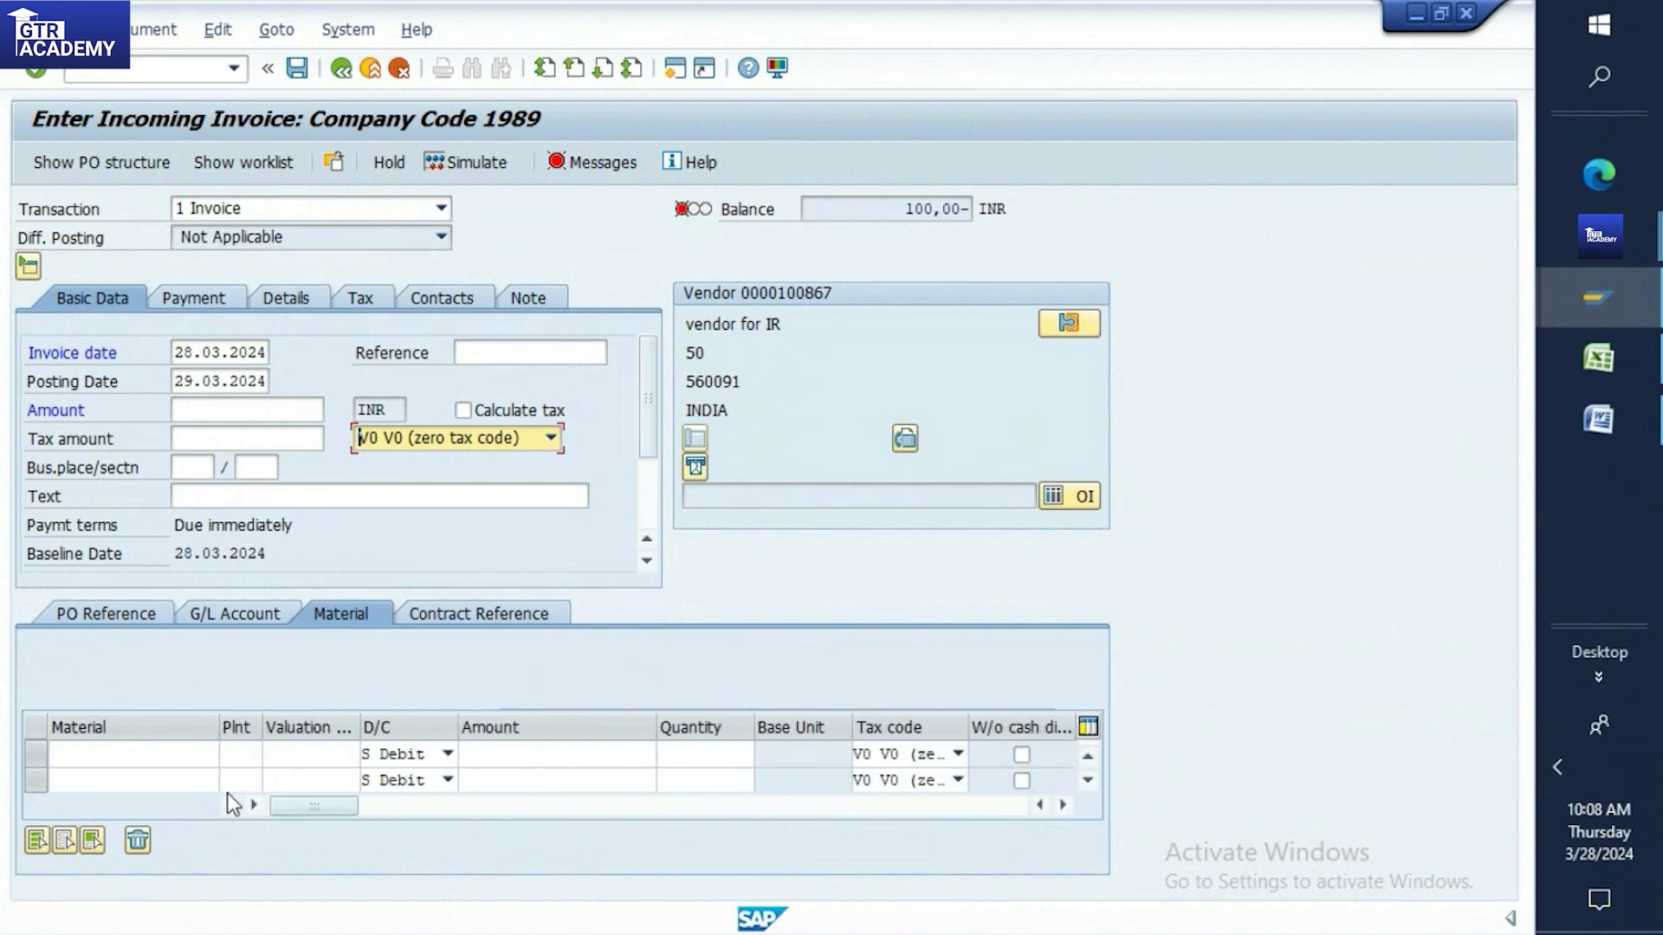
# Review the contract reference area and its reference categories, keeping 1 Contract
pyautogui.click(459, 622)
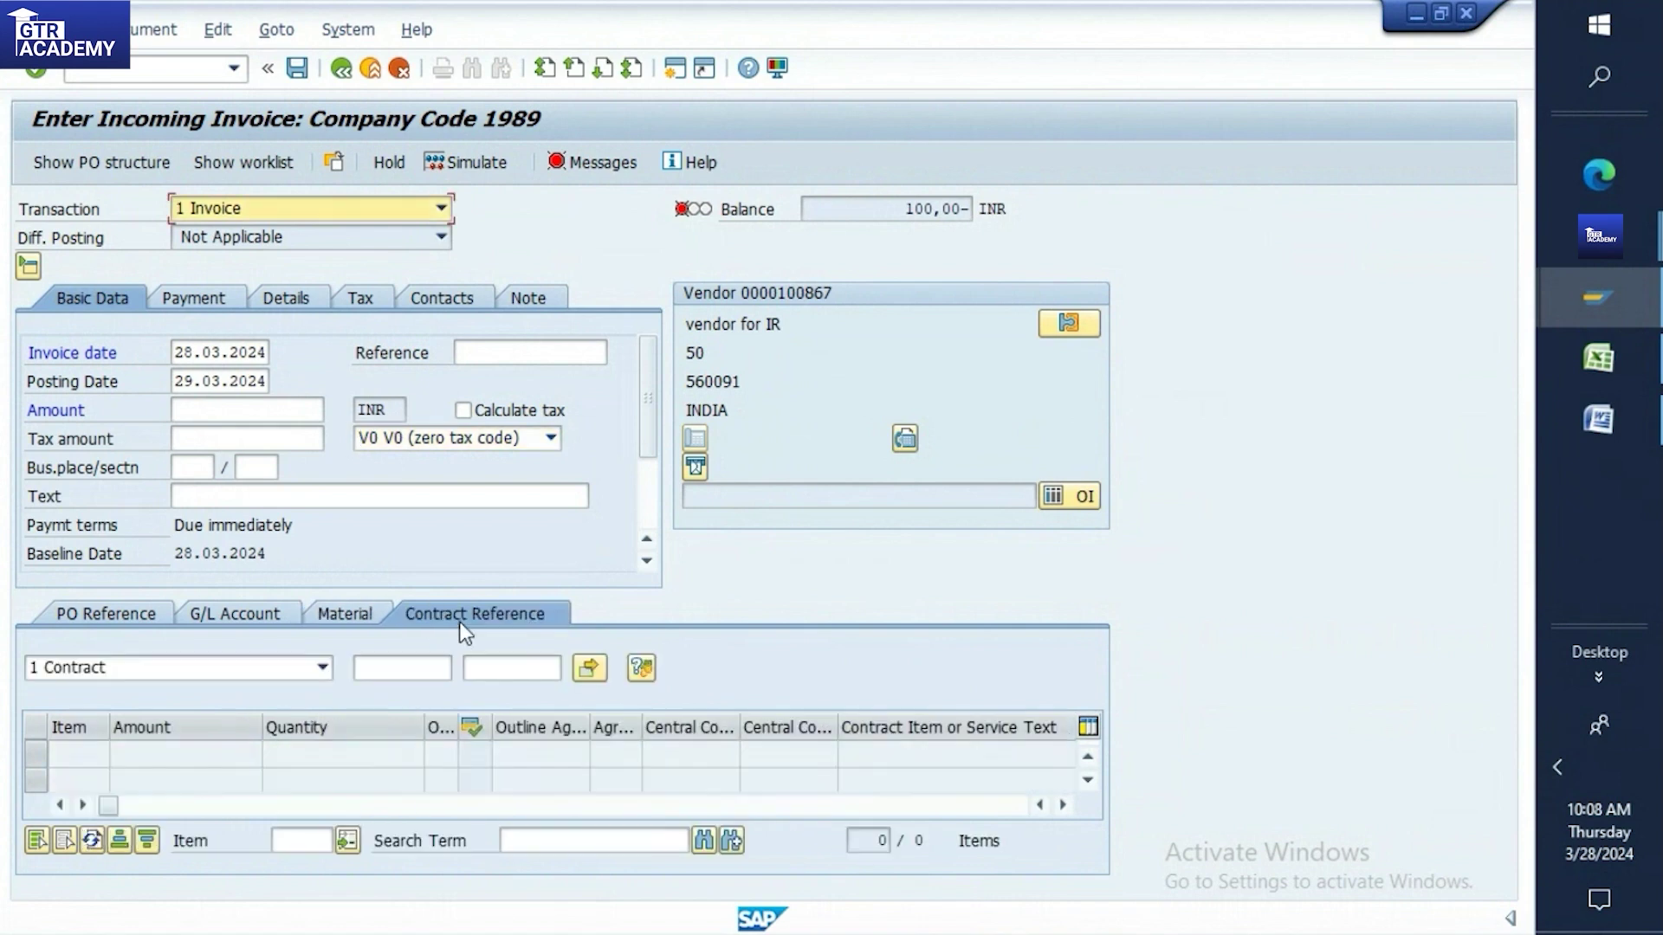
pyautogui.click(301, 667)
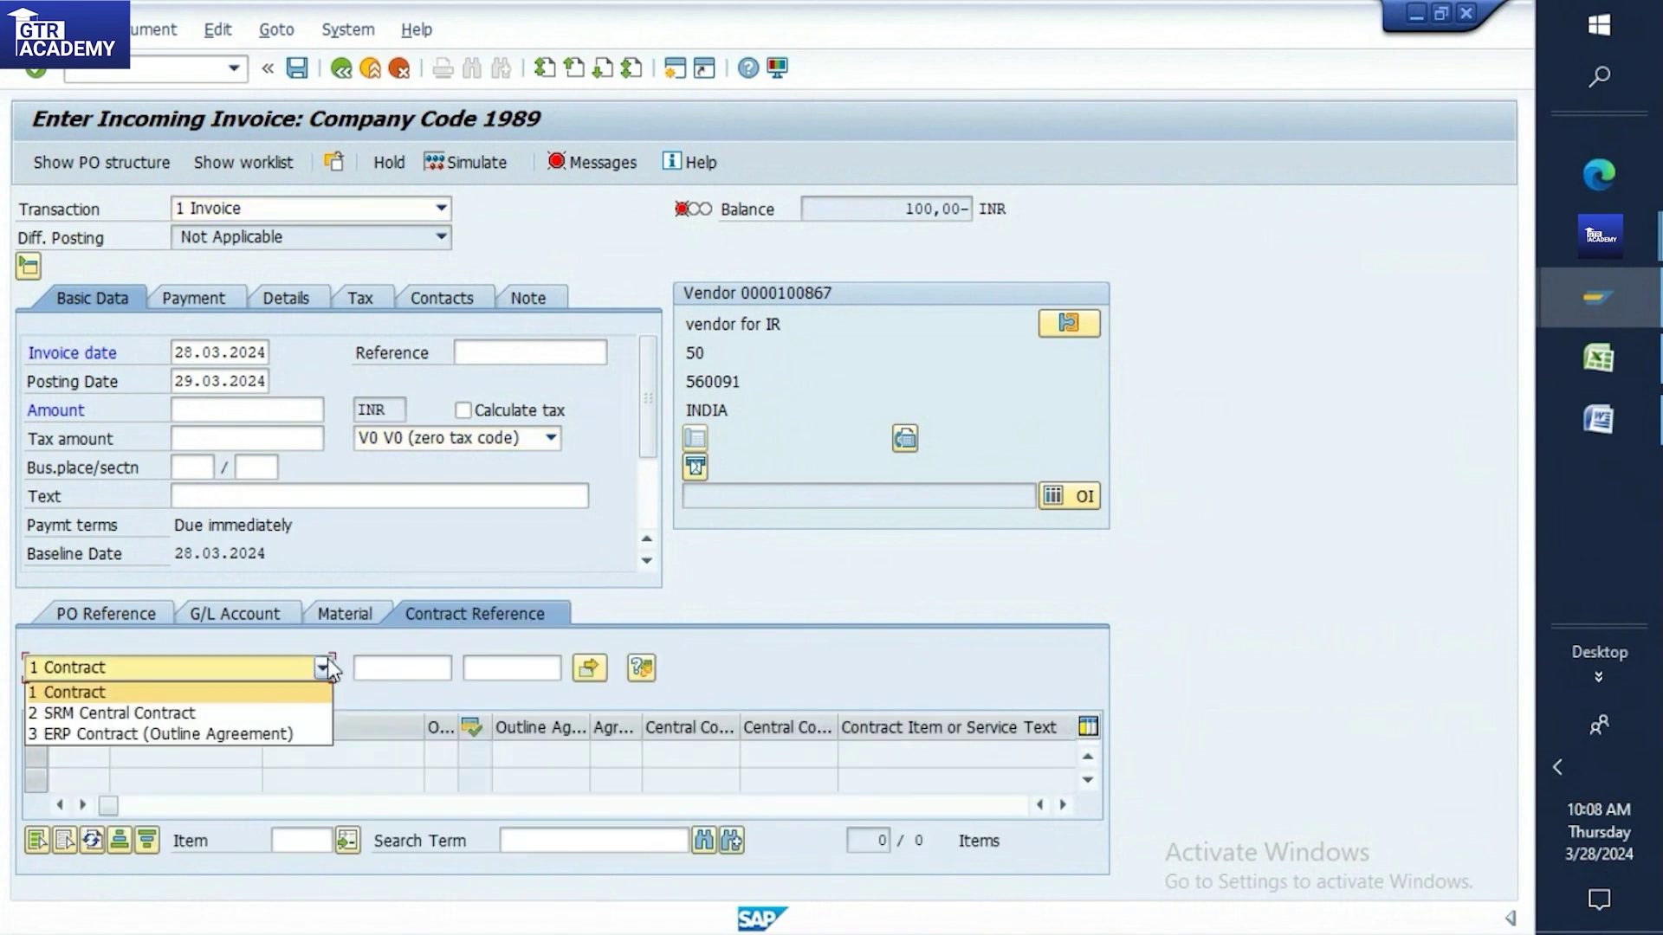
pyautogui.click(322, 667)
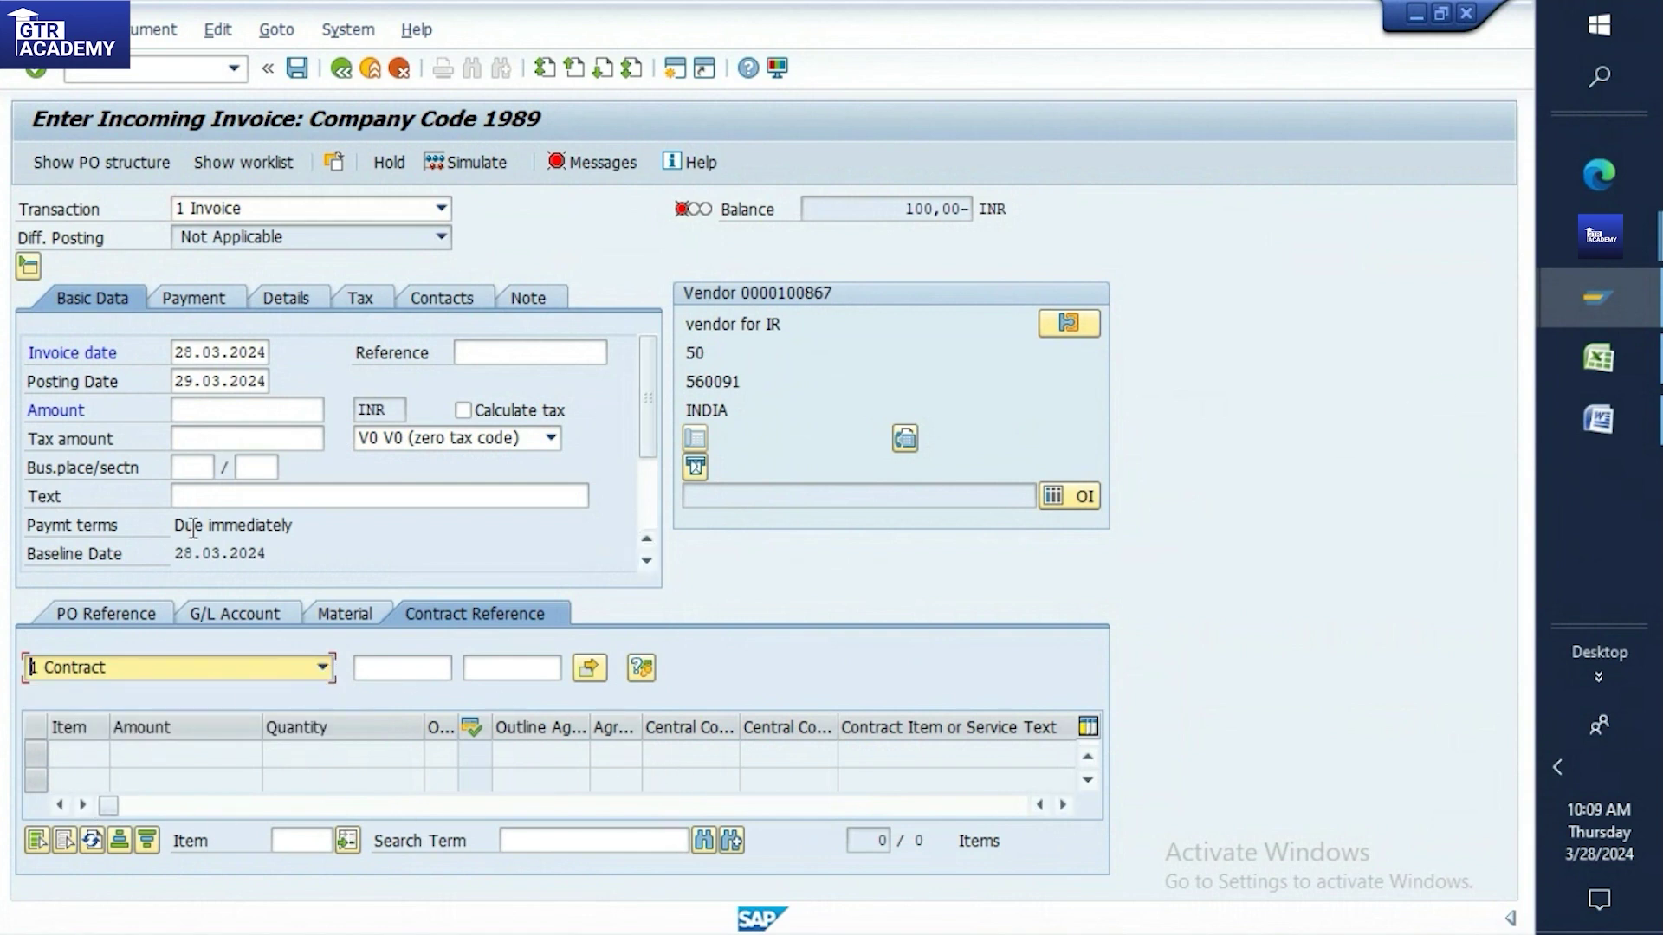
# Return to the PO reference item and enter 100 INR as the invoice amount to match the balance
pyautogui.click(147, 614)
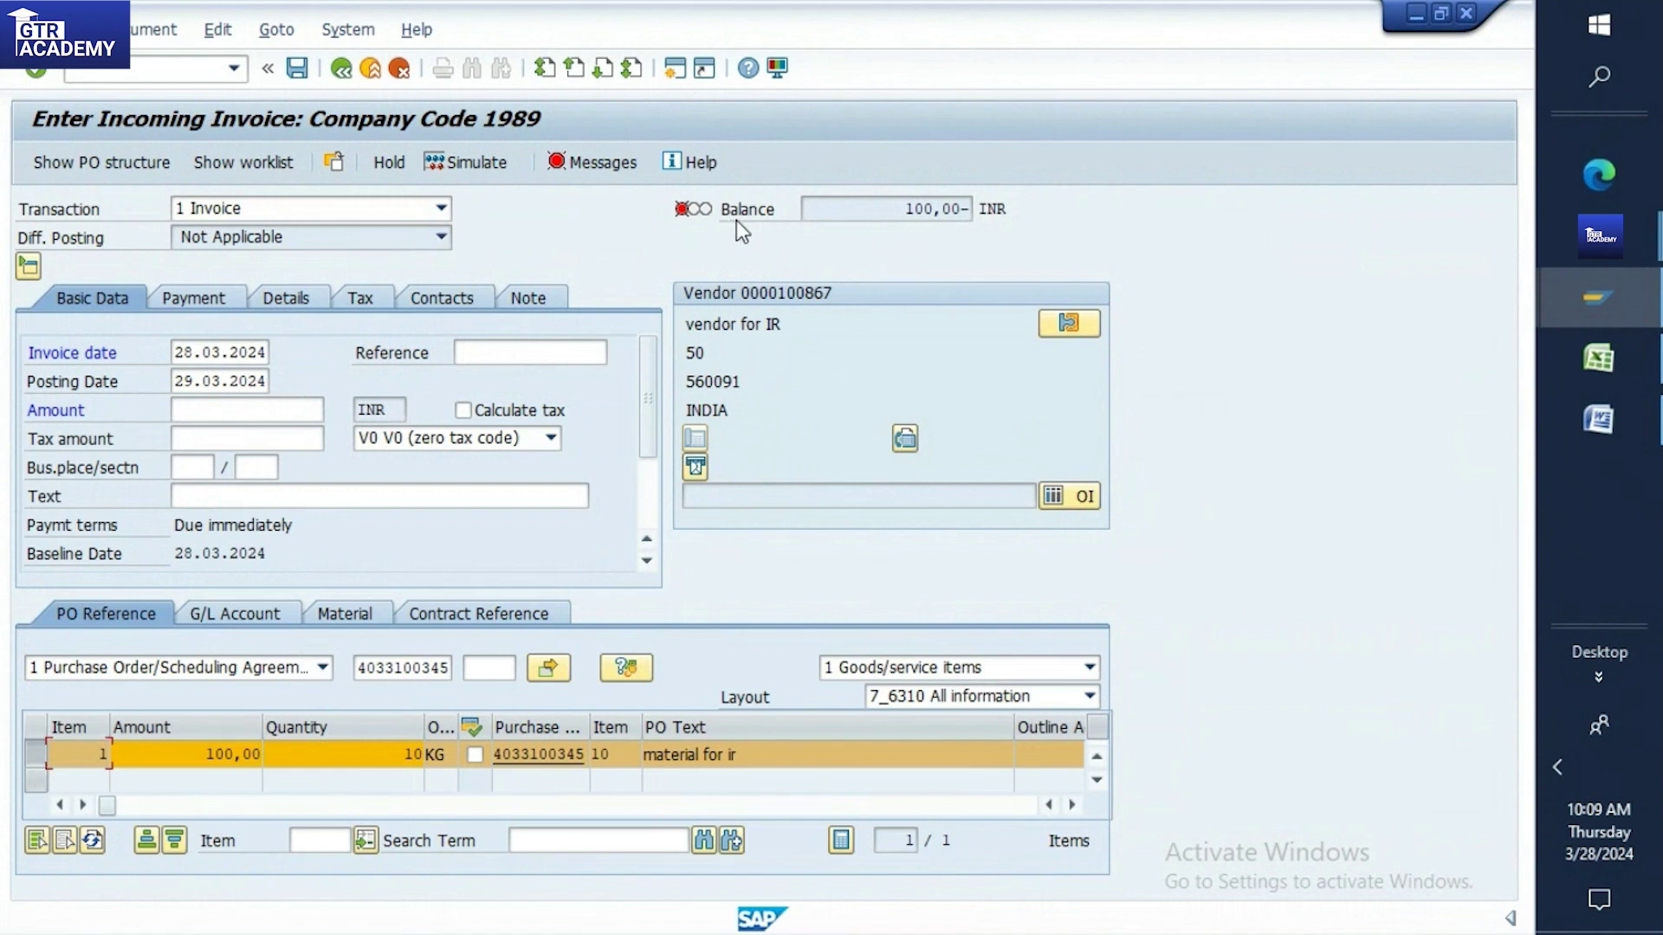
pyautogui.moveTo(903, 209); pyautogui.dragTo(926, 209)
pyautogui.click(234, 409)
pyautogui.write('100')
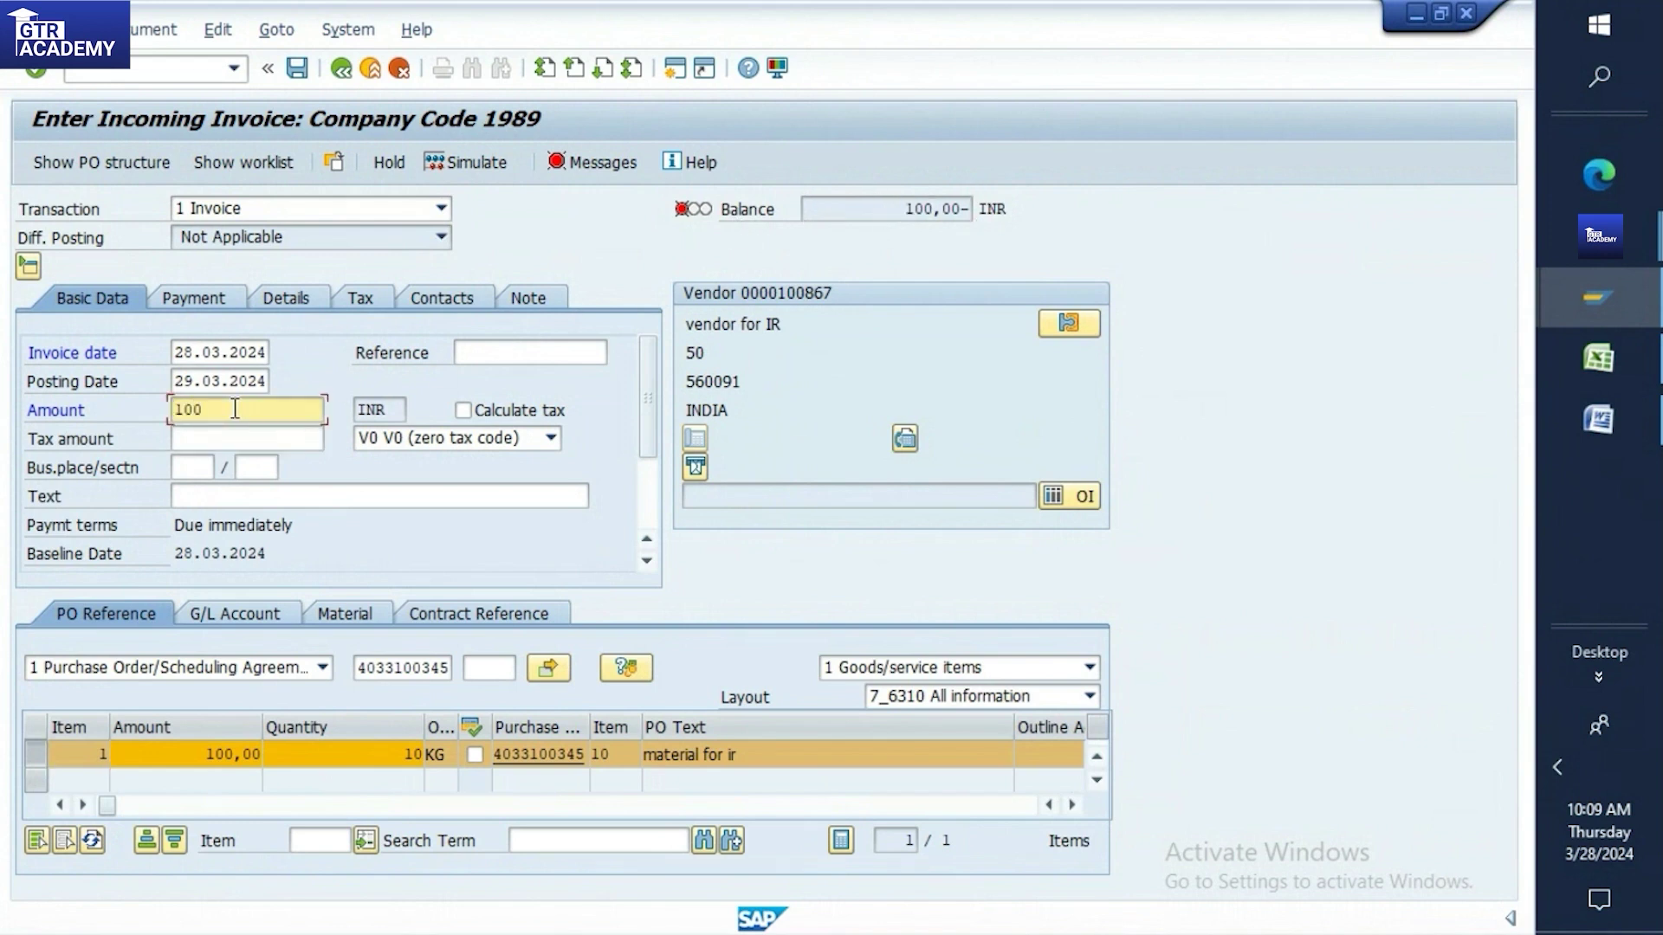
pyautogui.press('Return')
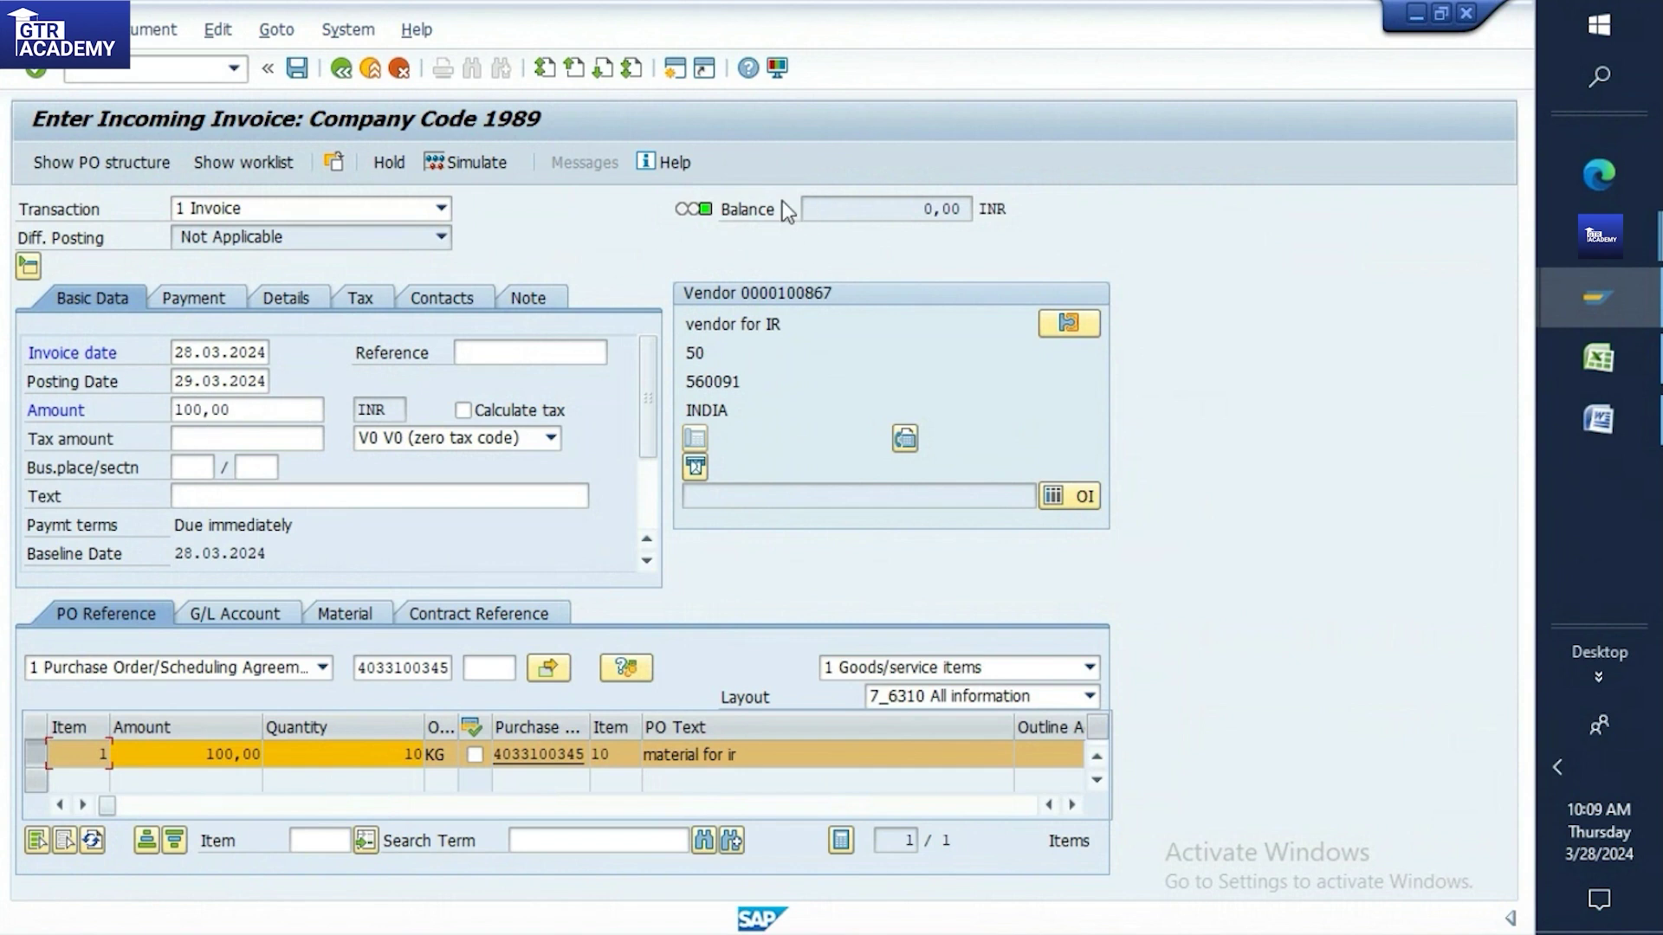
# Recheck the entered invoice amount against the balance and the referenced purchase order number
pyautogui.moveTo(709, 220)
pyautogui.moveTo(222, 410); pyautogui.dragTo(139, 424)
pyautogui.click(247, 411)
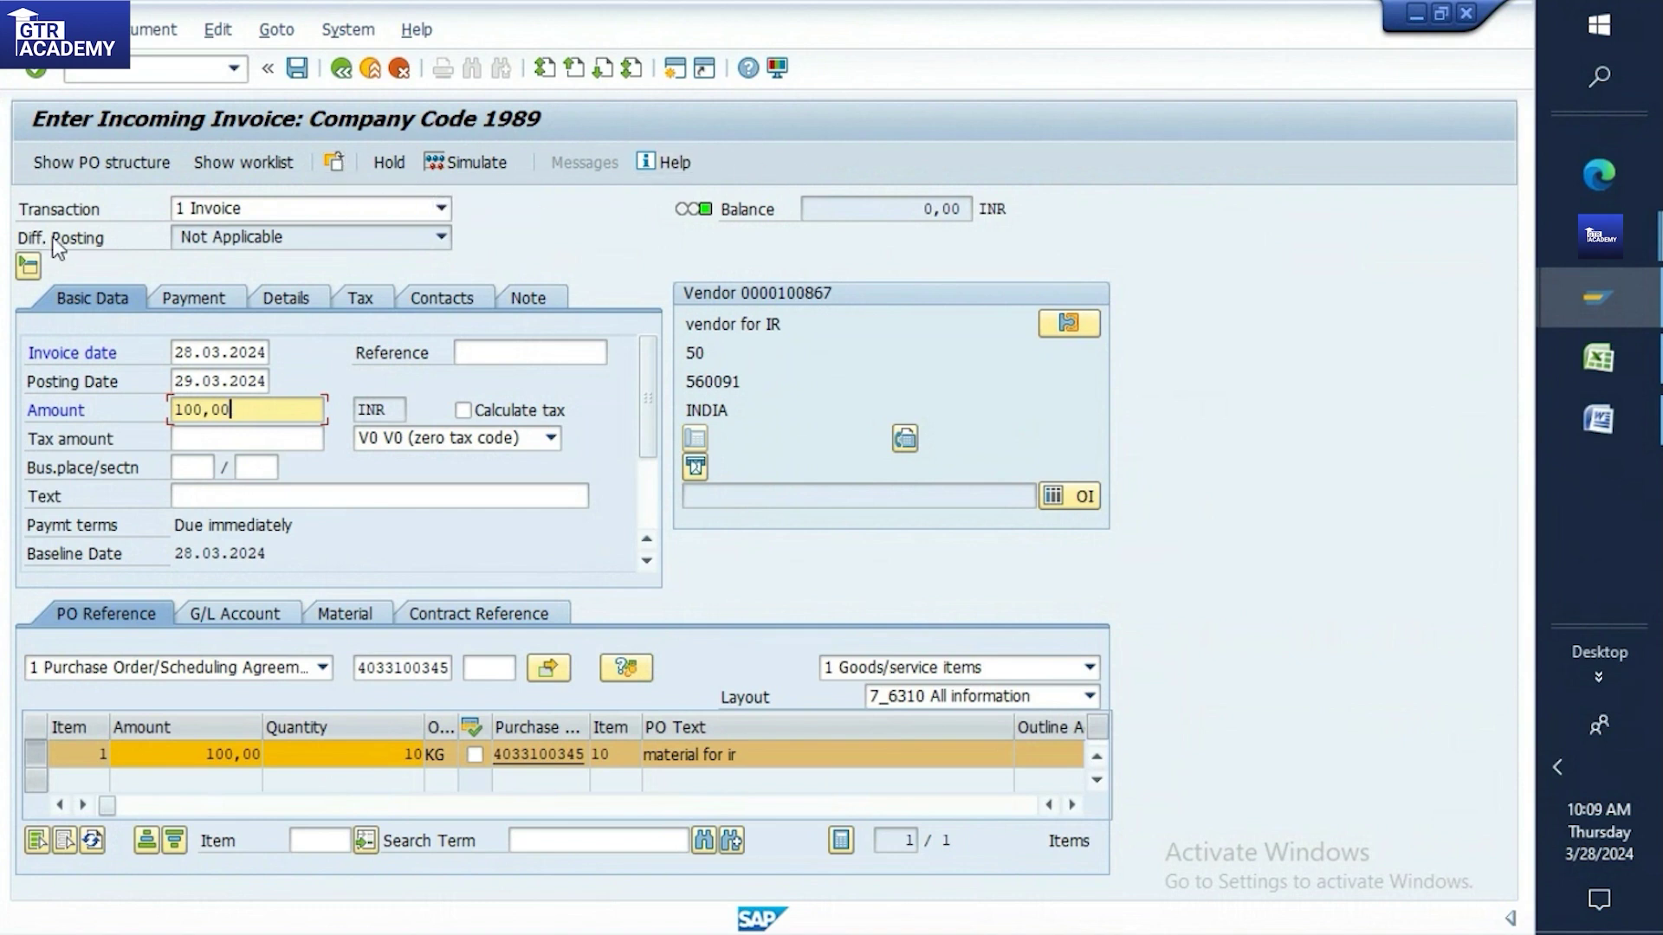
pyautogui.press('Return')
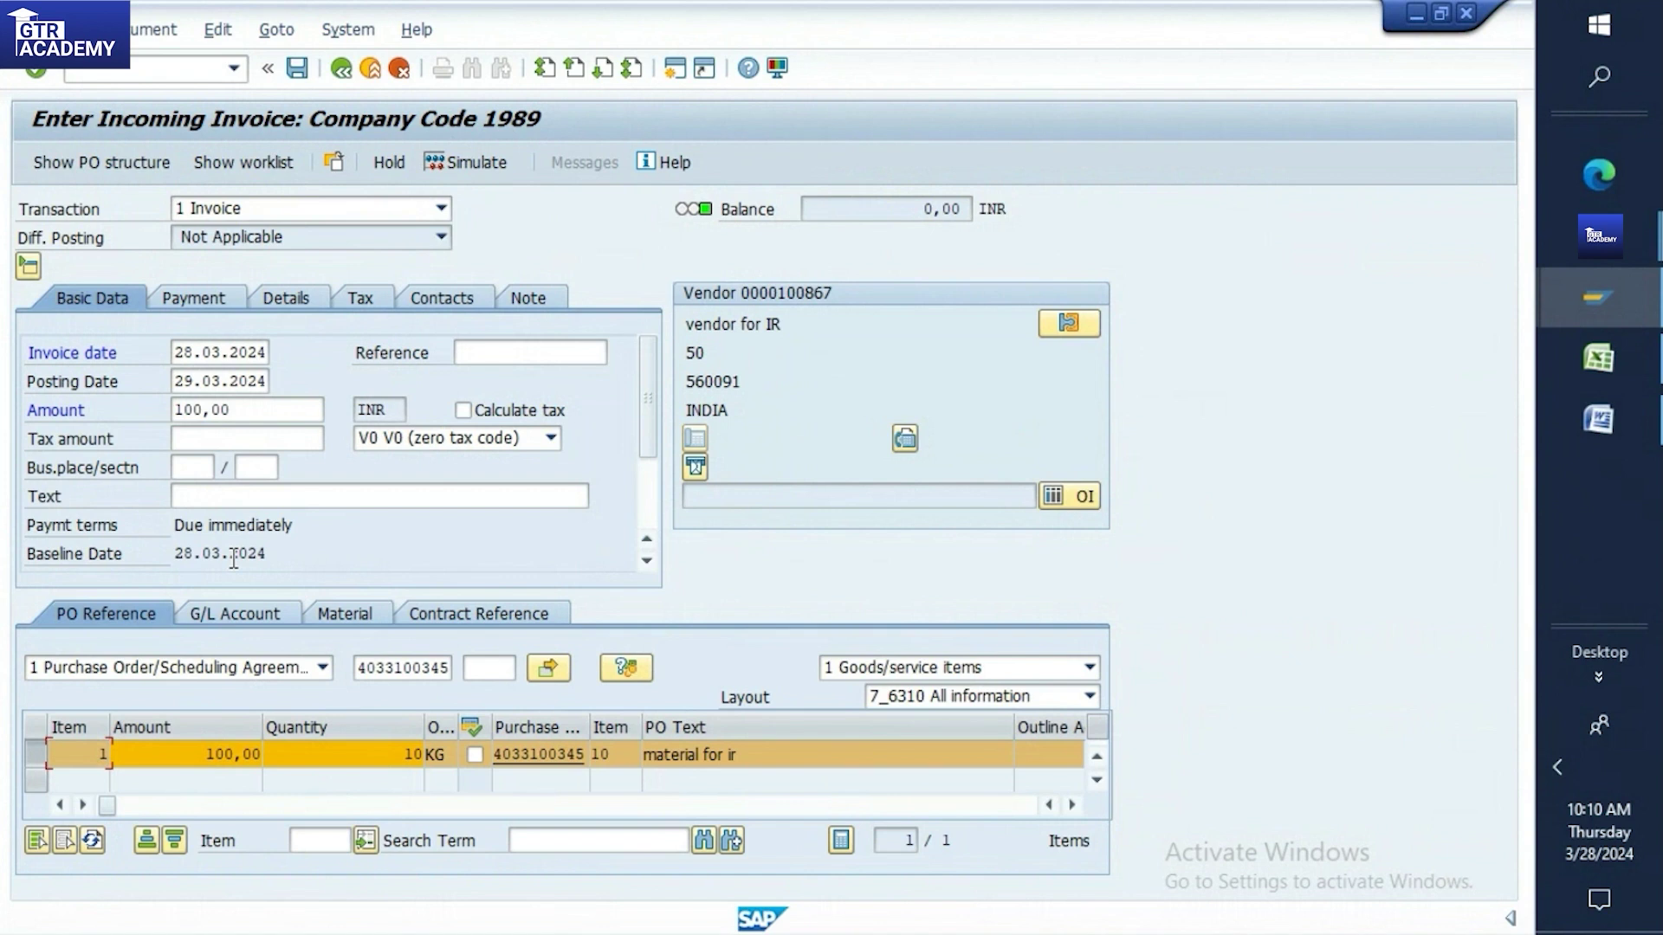
pyautogui.moveTo(923, 208); pyautogui.dragTo(1011, 207)
pyautogui.moveTo(357, 667); pyautogui.dragTo(448, 668)
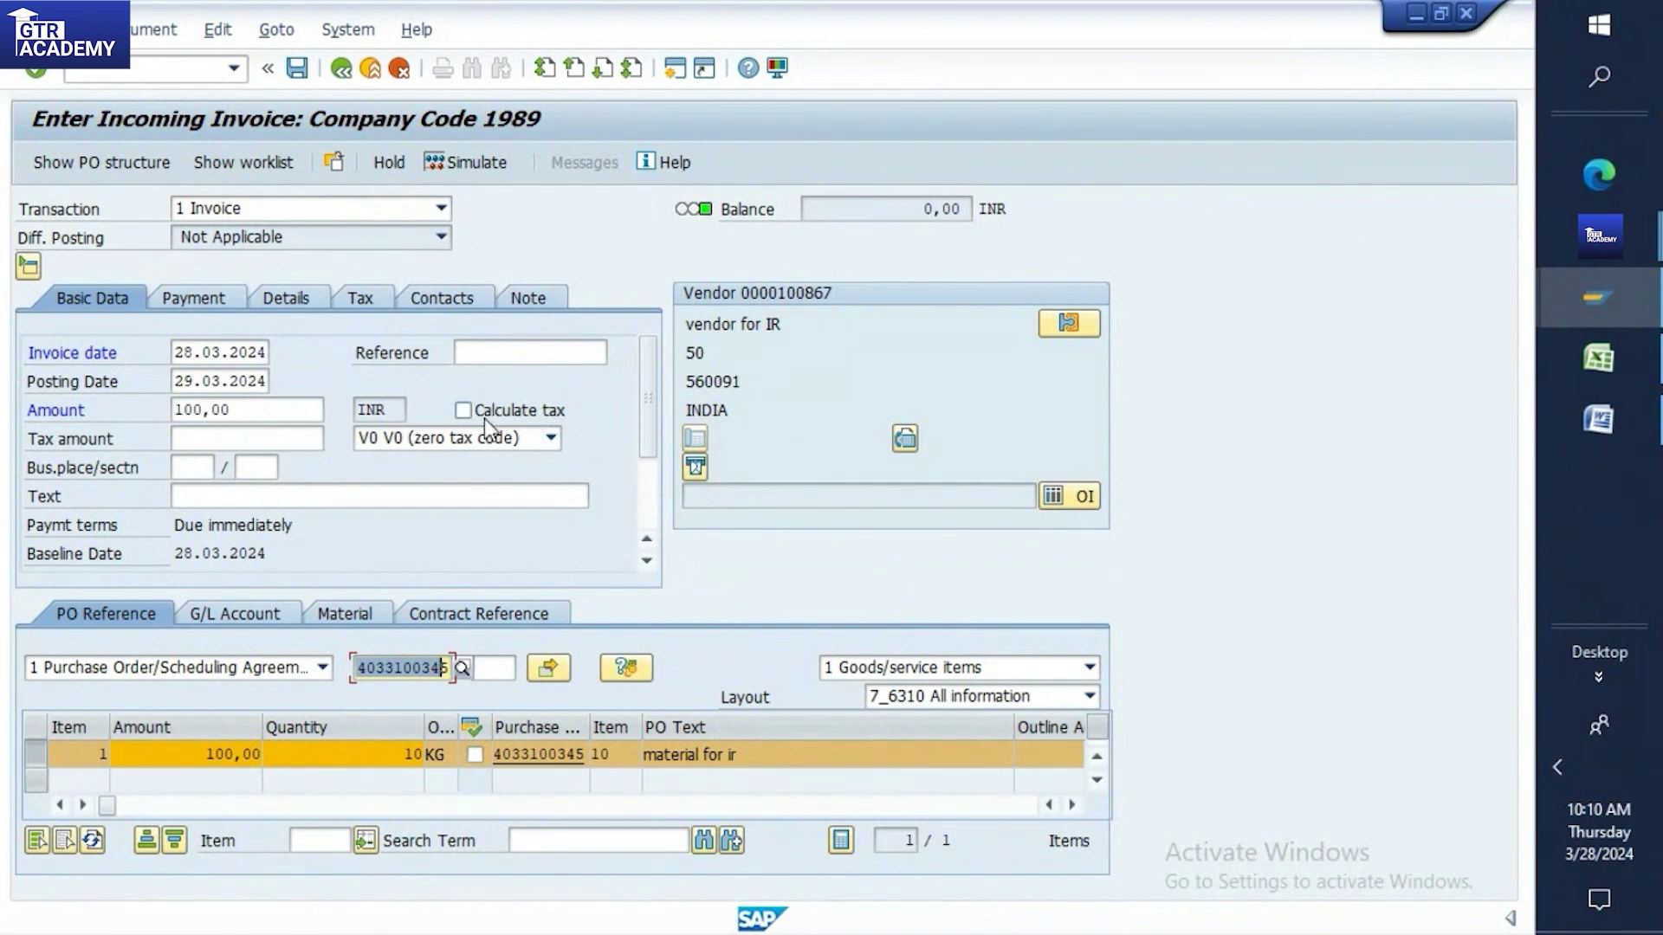
# Review the header tax code options again, keeping V0 (zero tax code) for the invoice
pyautogui.click(551, 437)
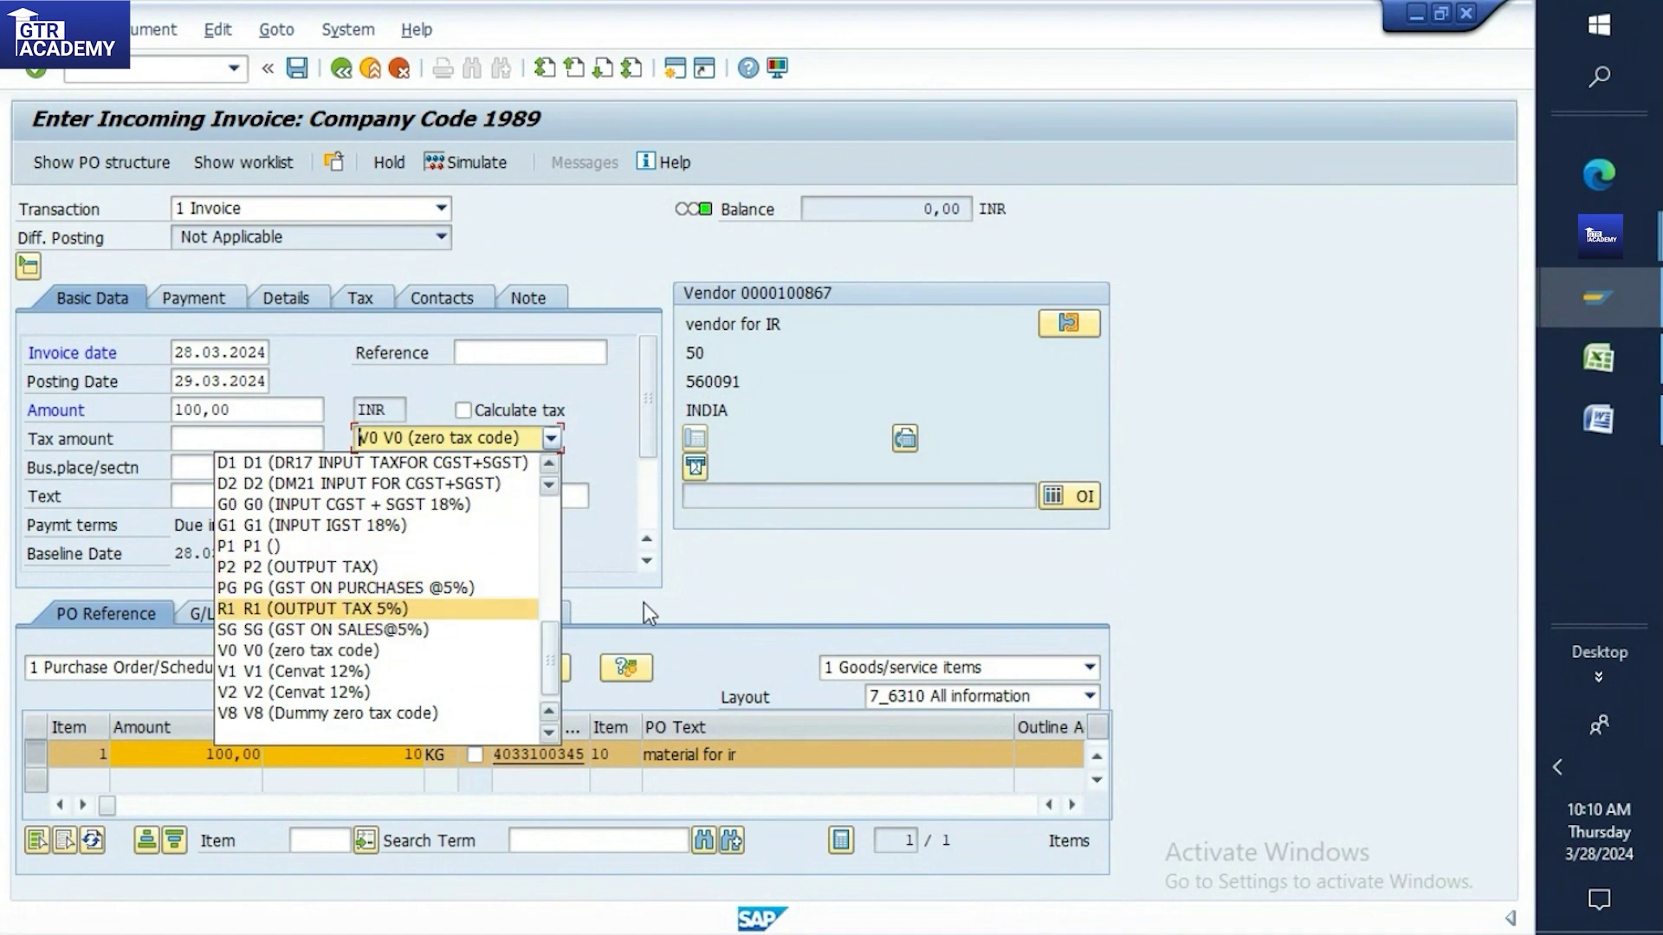
pyautogui.click(699, 612)
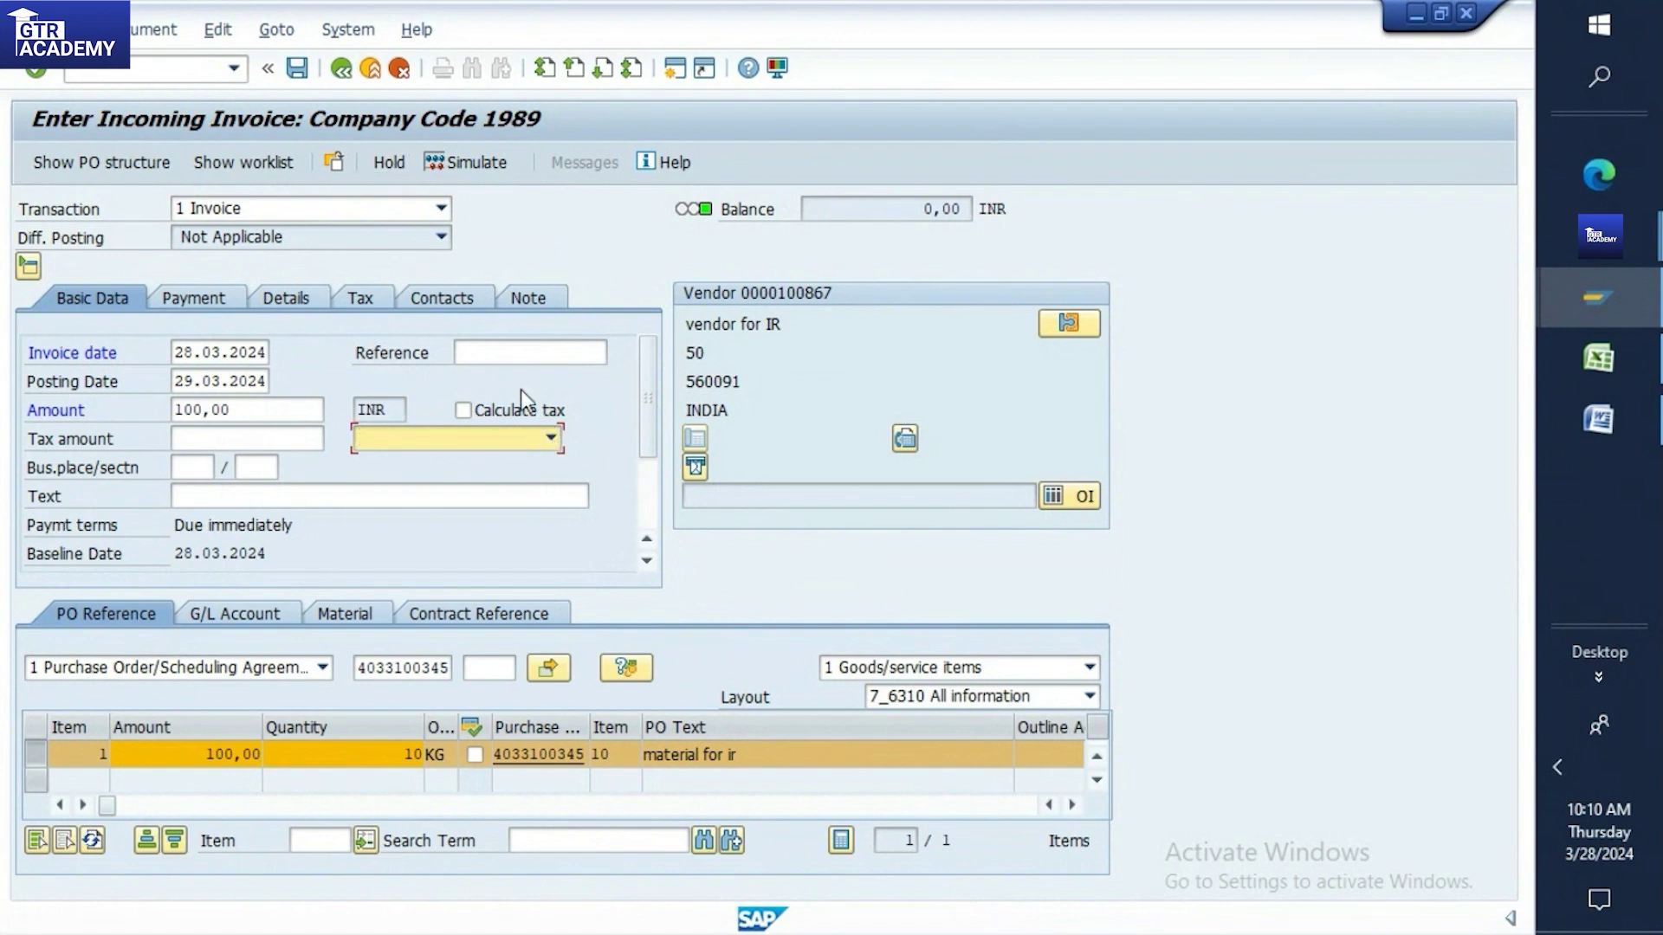
pyautogui.click(550, 437)
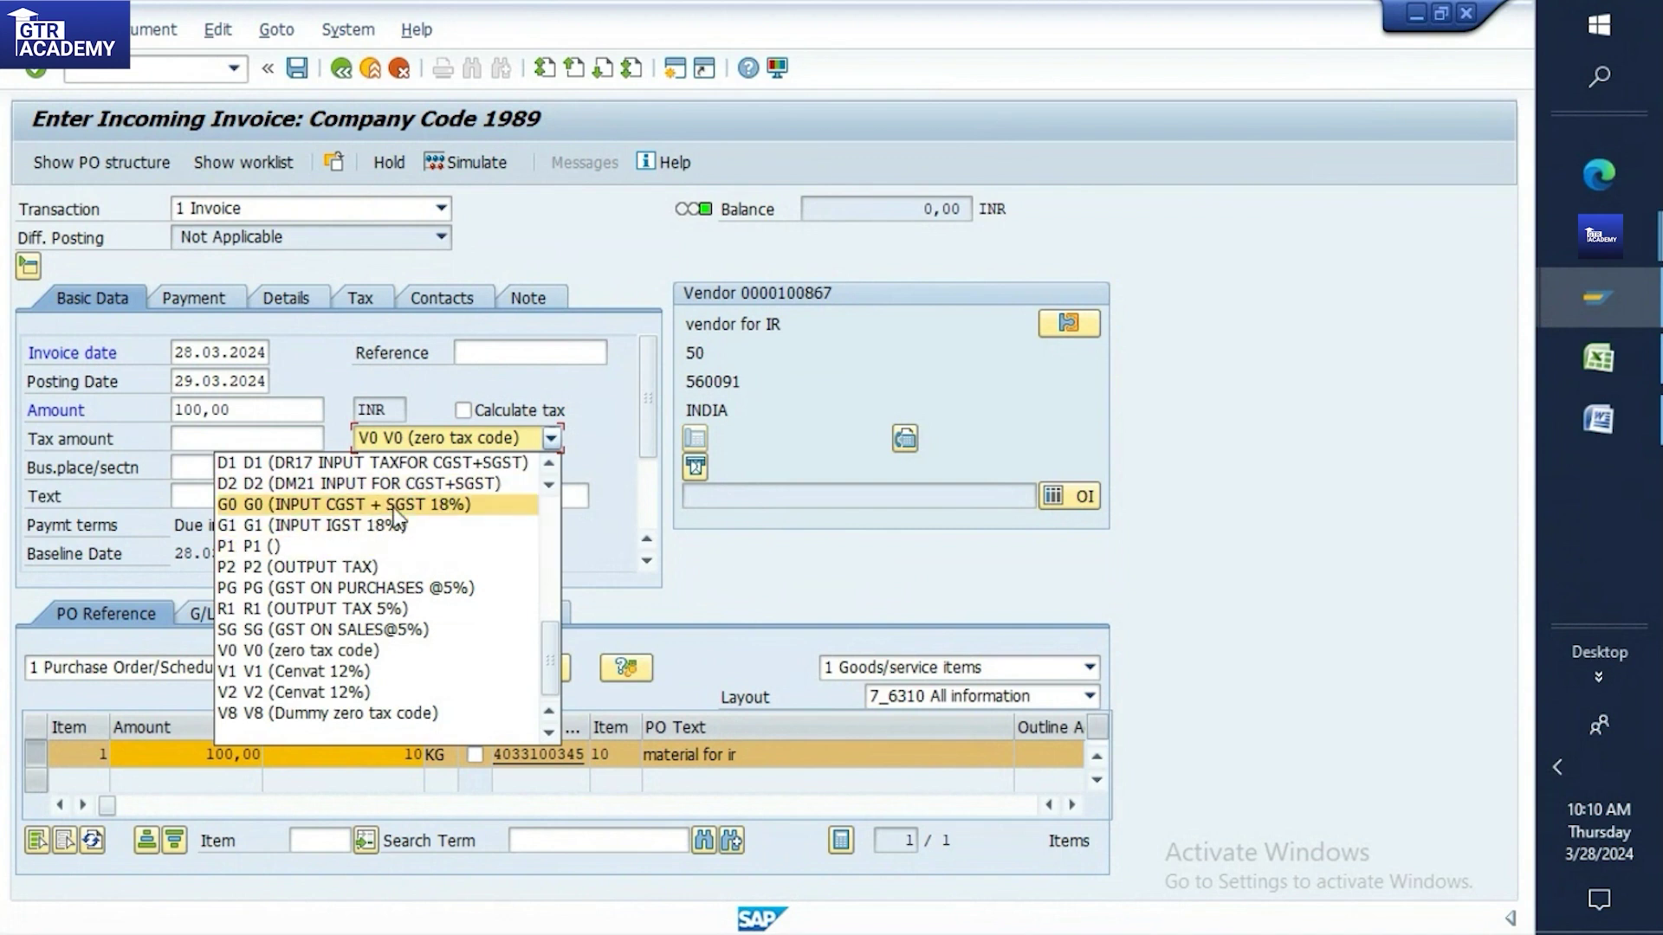
pyautogui.click(574, 453)
pyautogui.press('Delete')
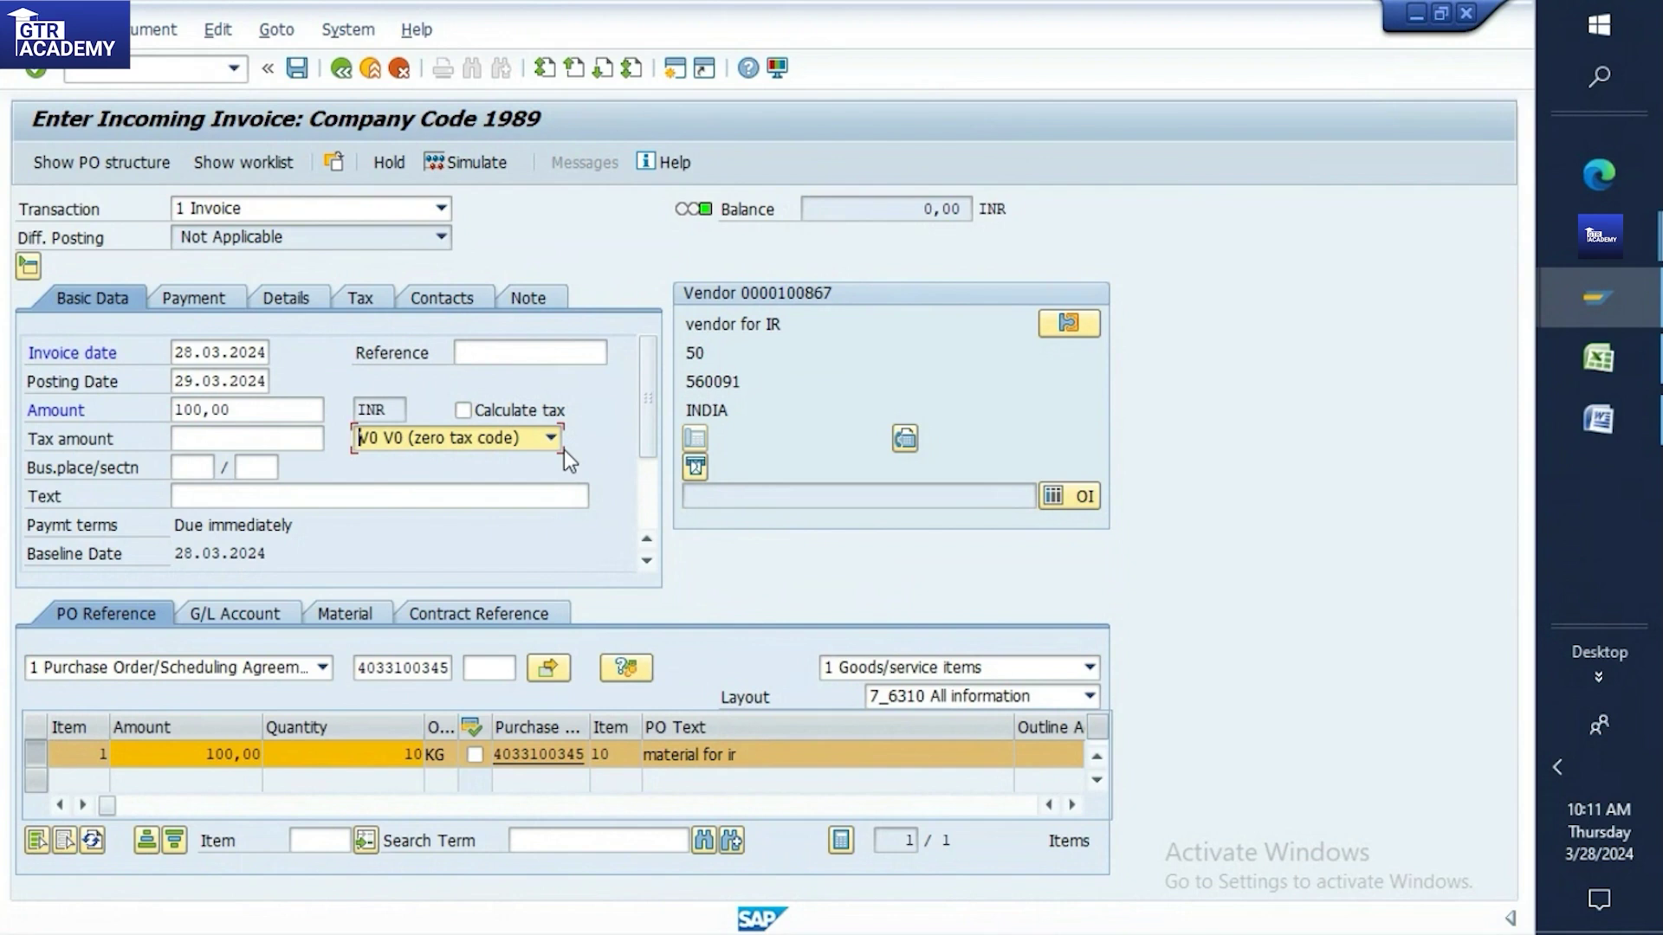
# Return to the incoming invoice entry in SAP and post the balanced 100 INR invoice
pyautogui.click(1599, 236)
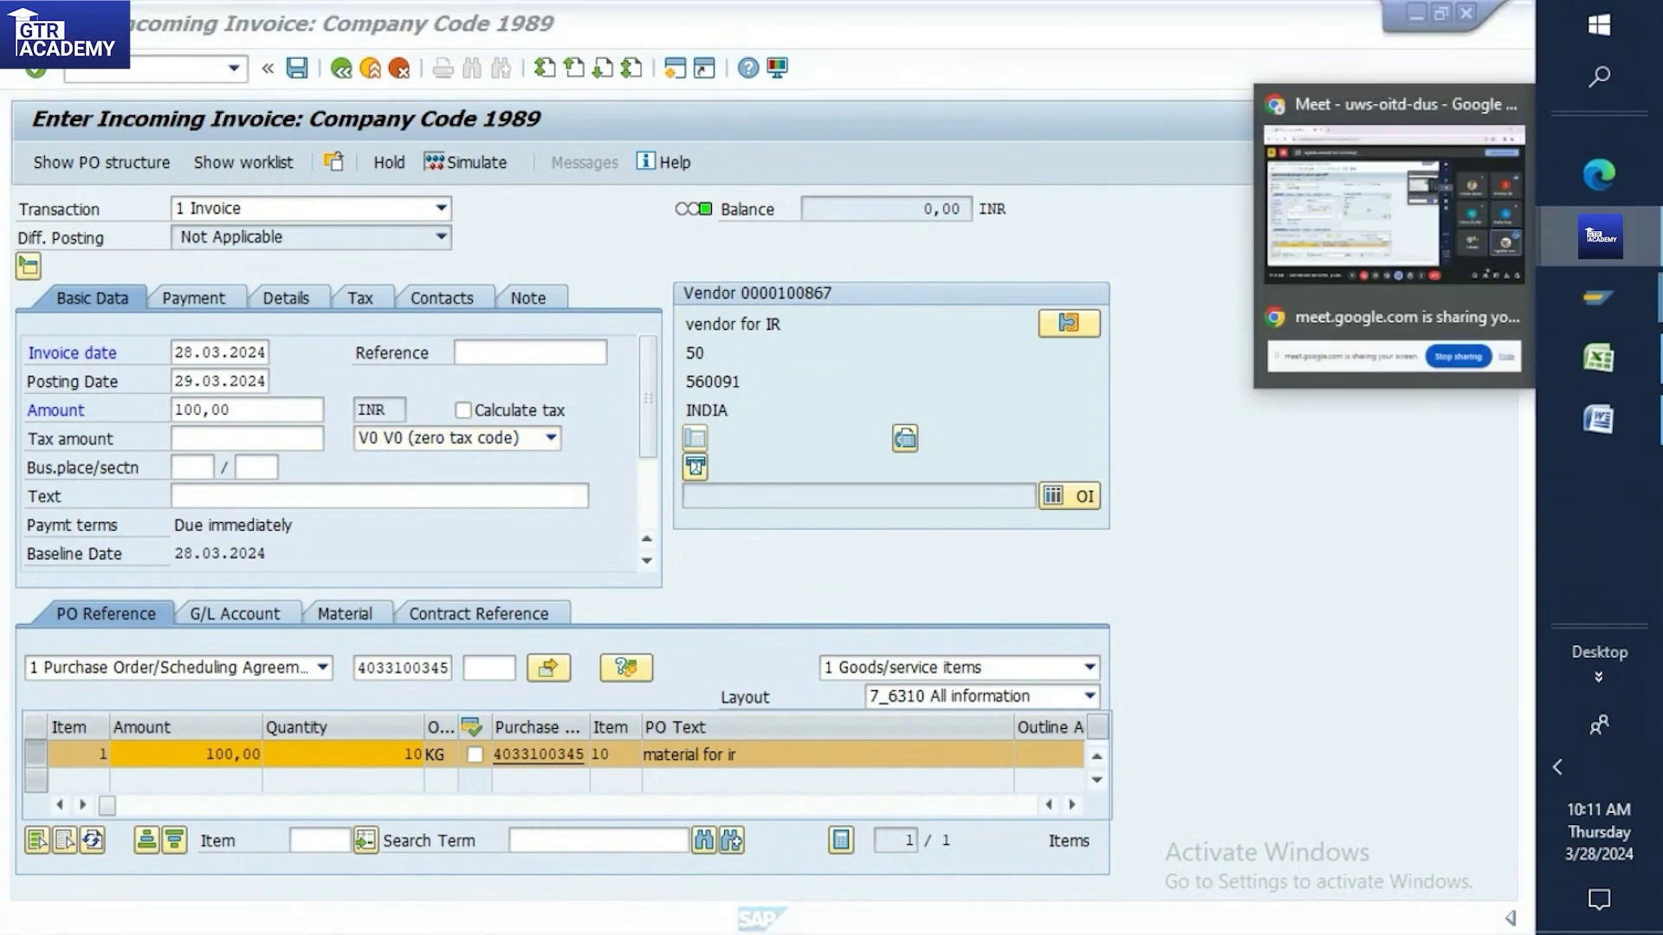
pyautogui.moveTo(1599, 297)
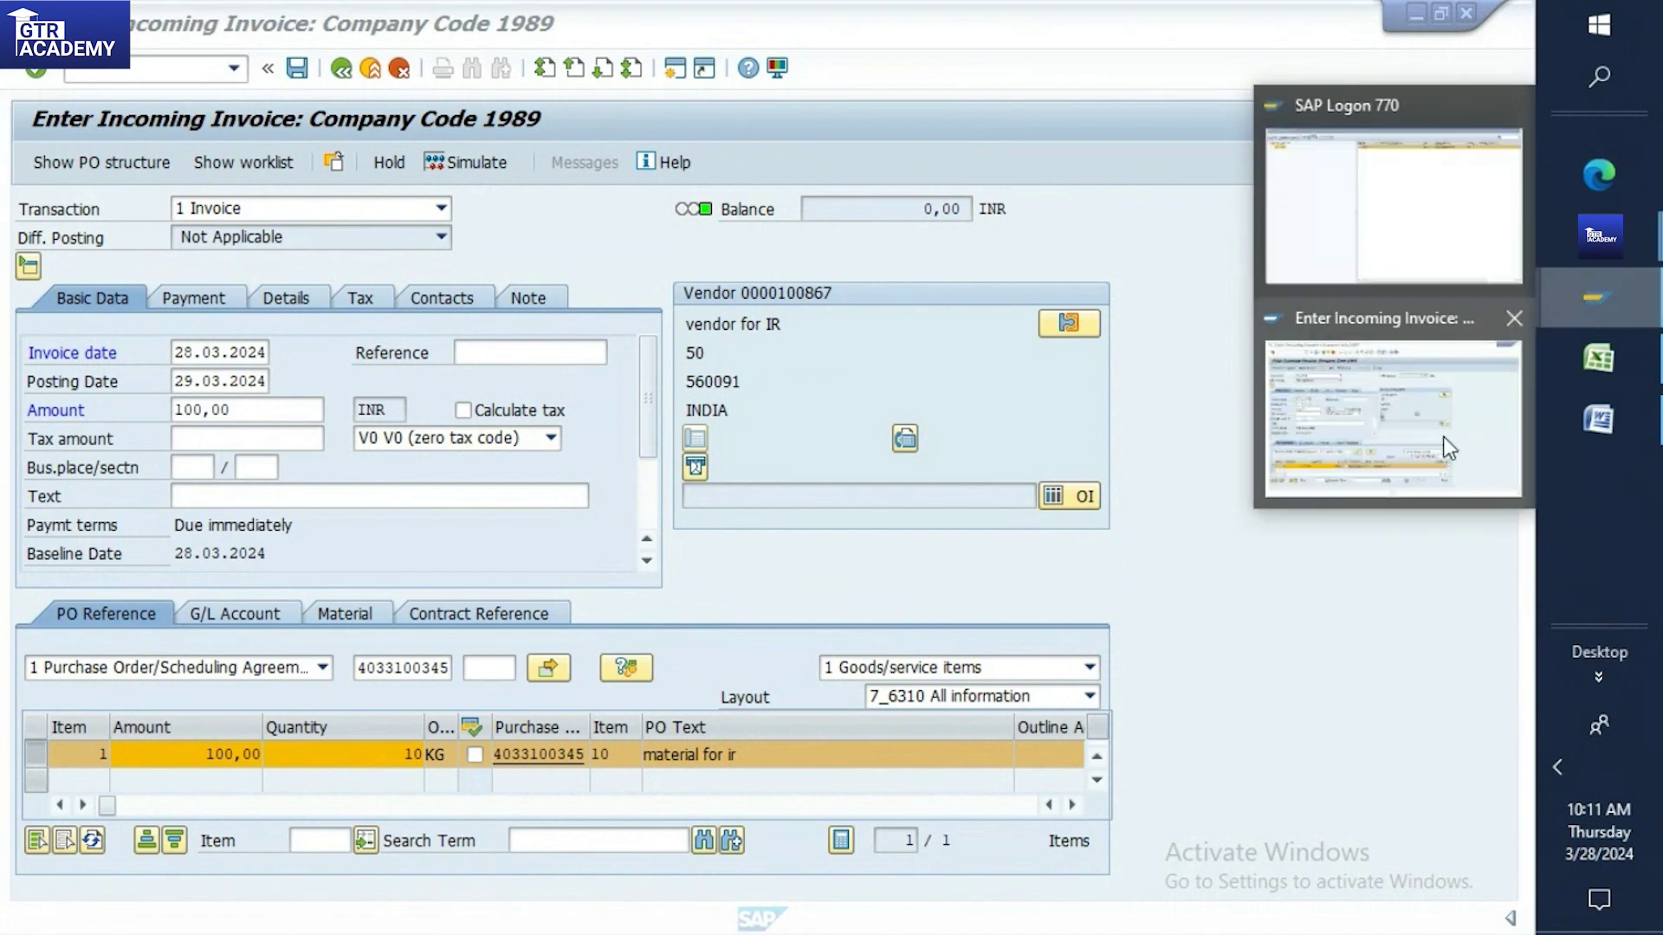
pyautogui.click(1448, 449)
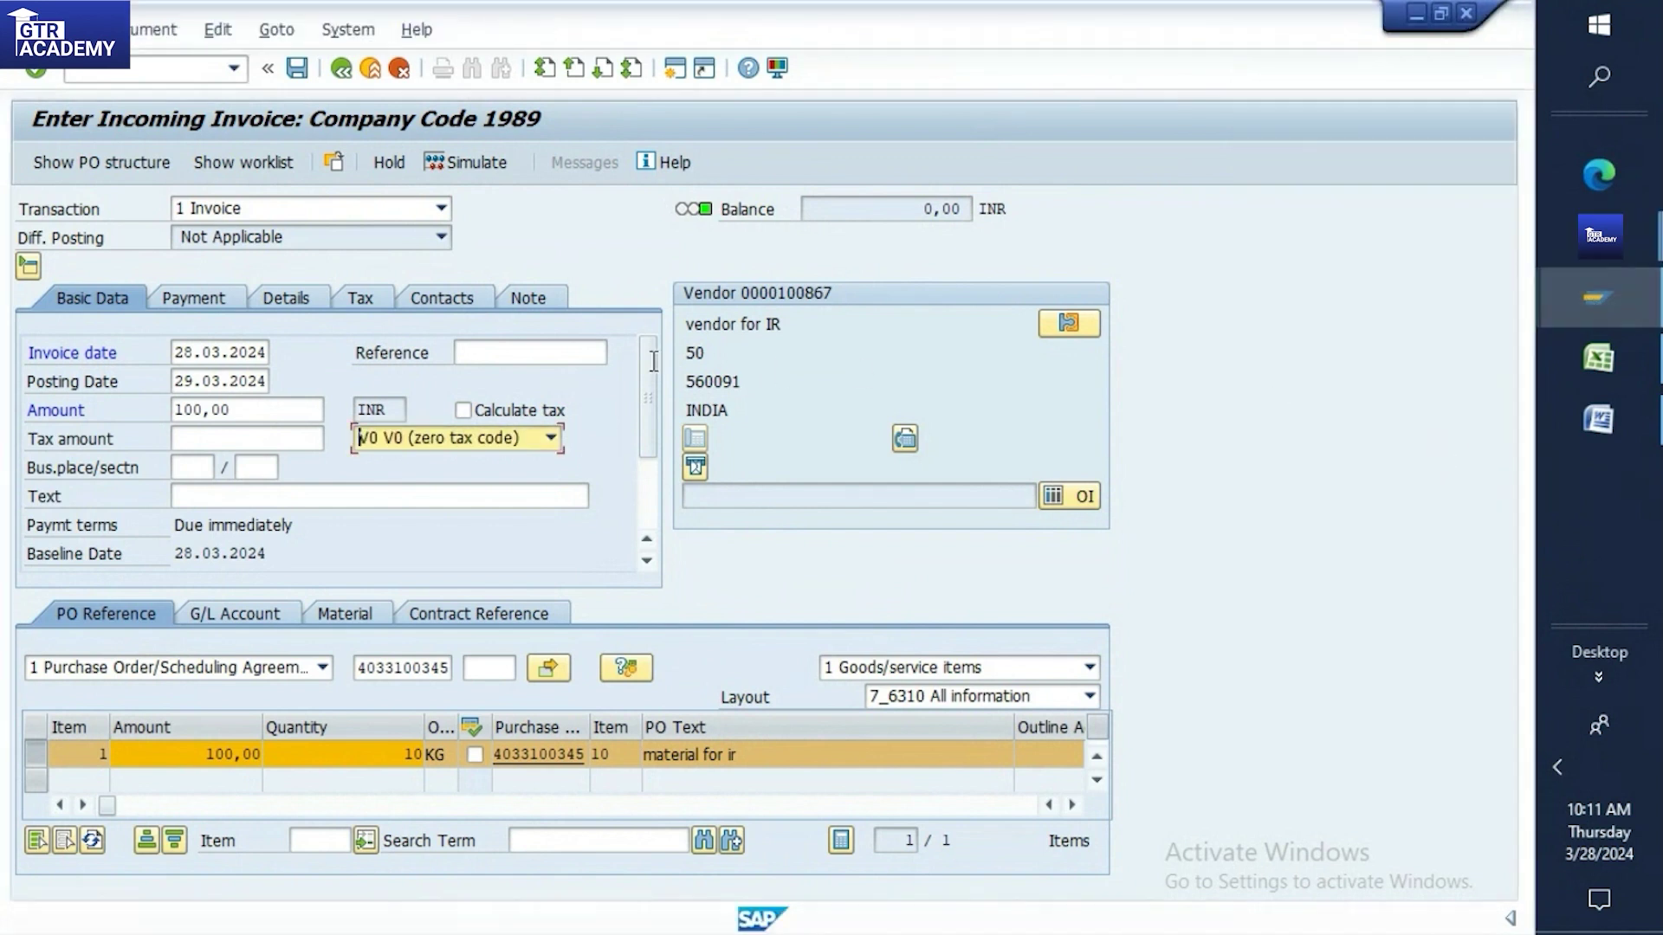
pyautogui.click(292, 74)
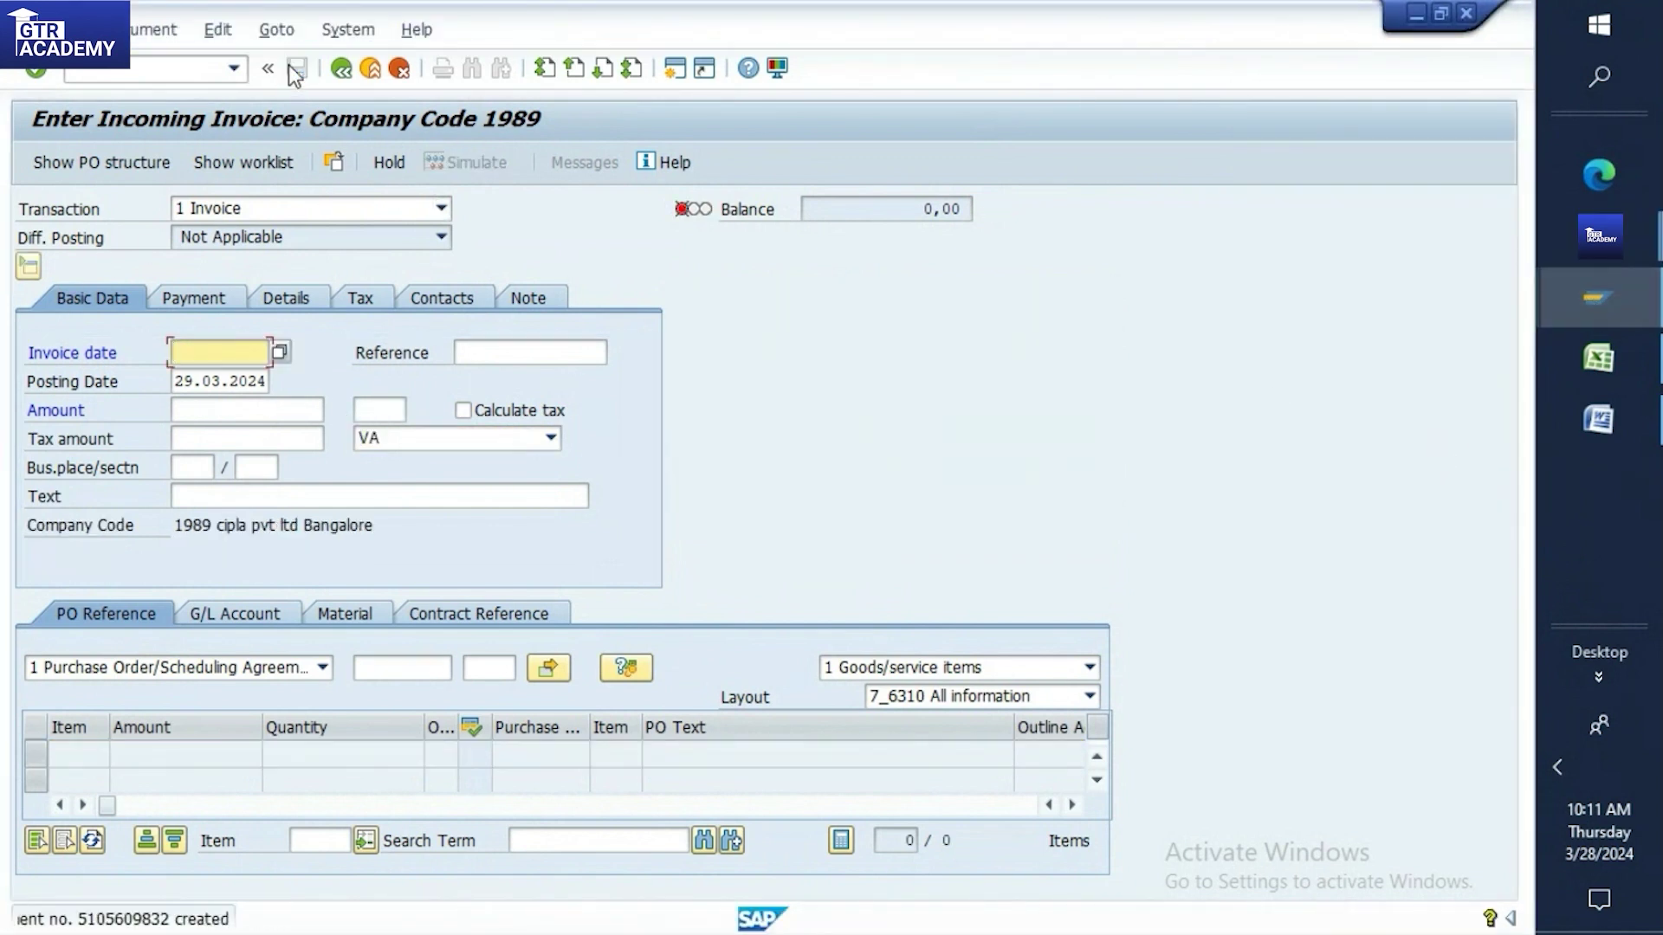
# Copy the posted invoice's document number from its confirmation message into the IR row, cell B139, of the Excel practice sheet
pyautogui.doubleClick(211, 919)
pyautogui.doubleClick(223, 172)
pyautogui.hotkey('ctrl', 'c')
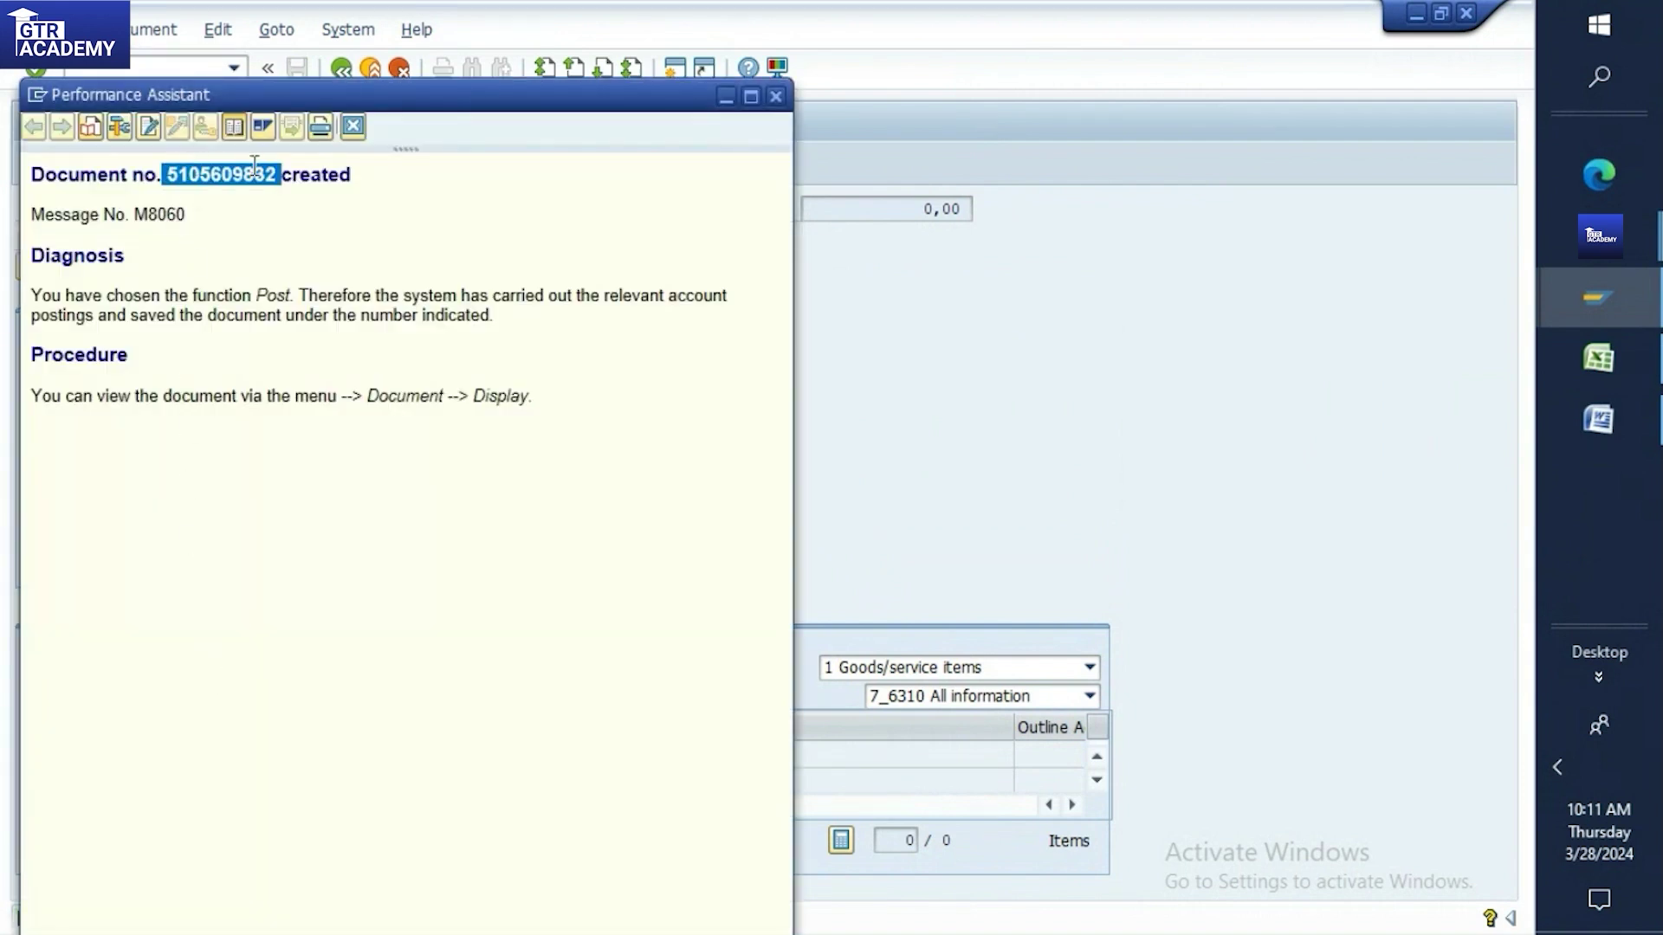
pyautogui.click(1580, 368)
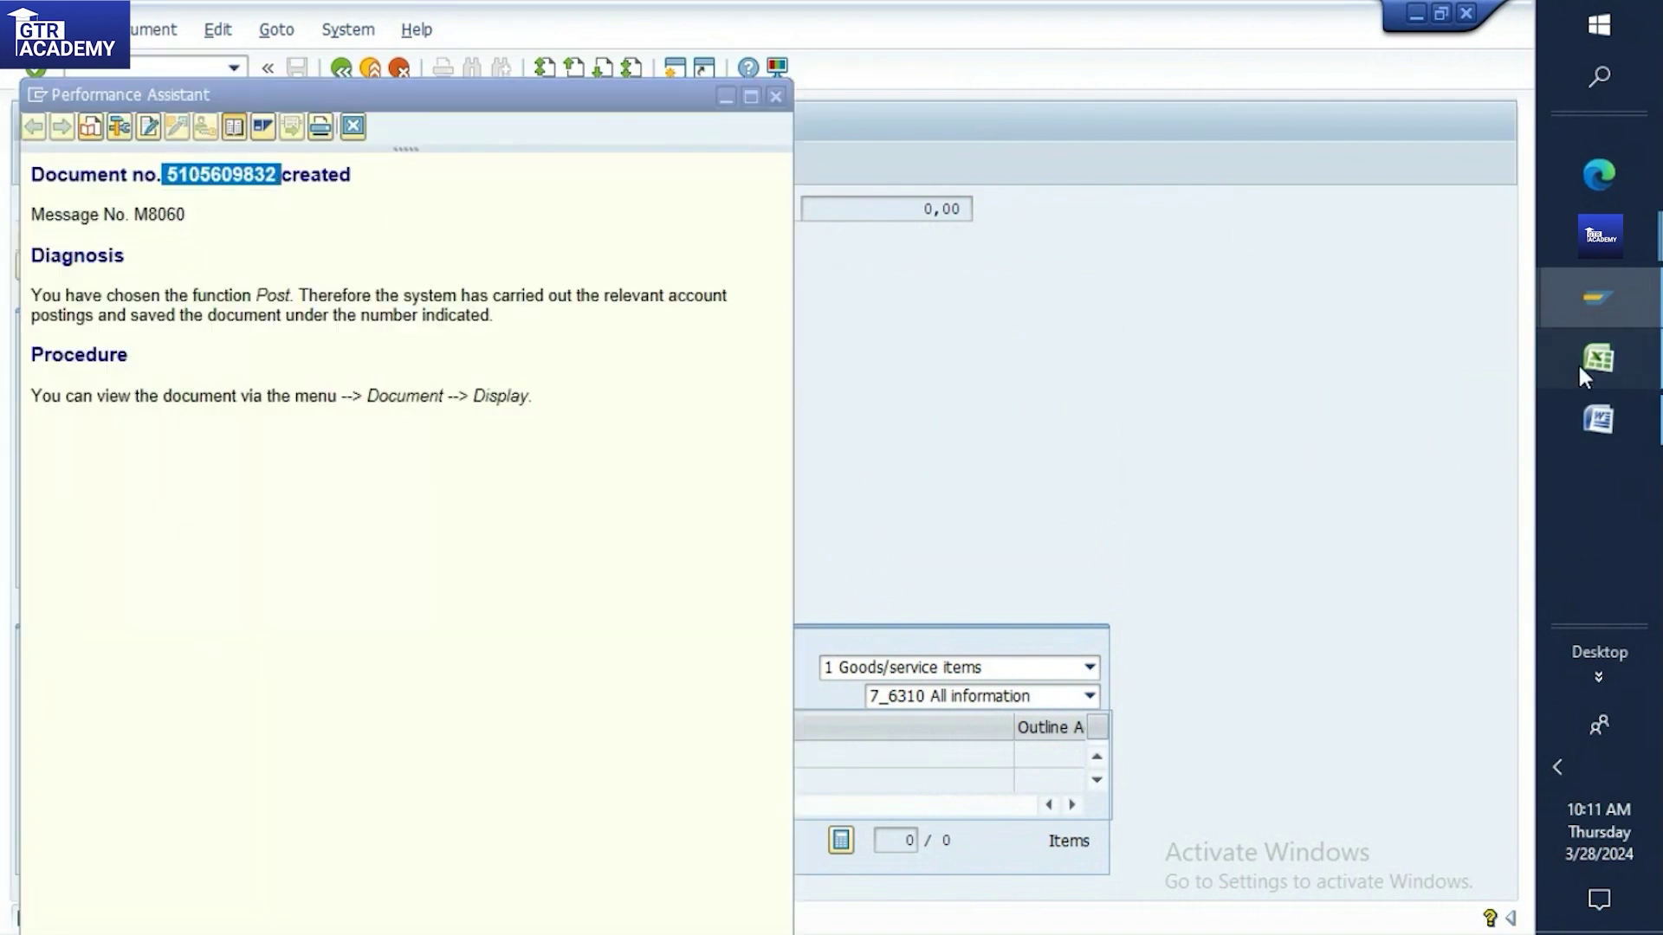
pyautogui.click(459, 530)
pyautogui.click(443, 510)
pyautogui.hotkey('ctrl', 'v')
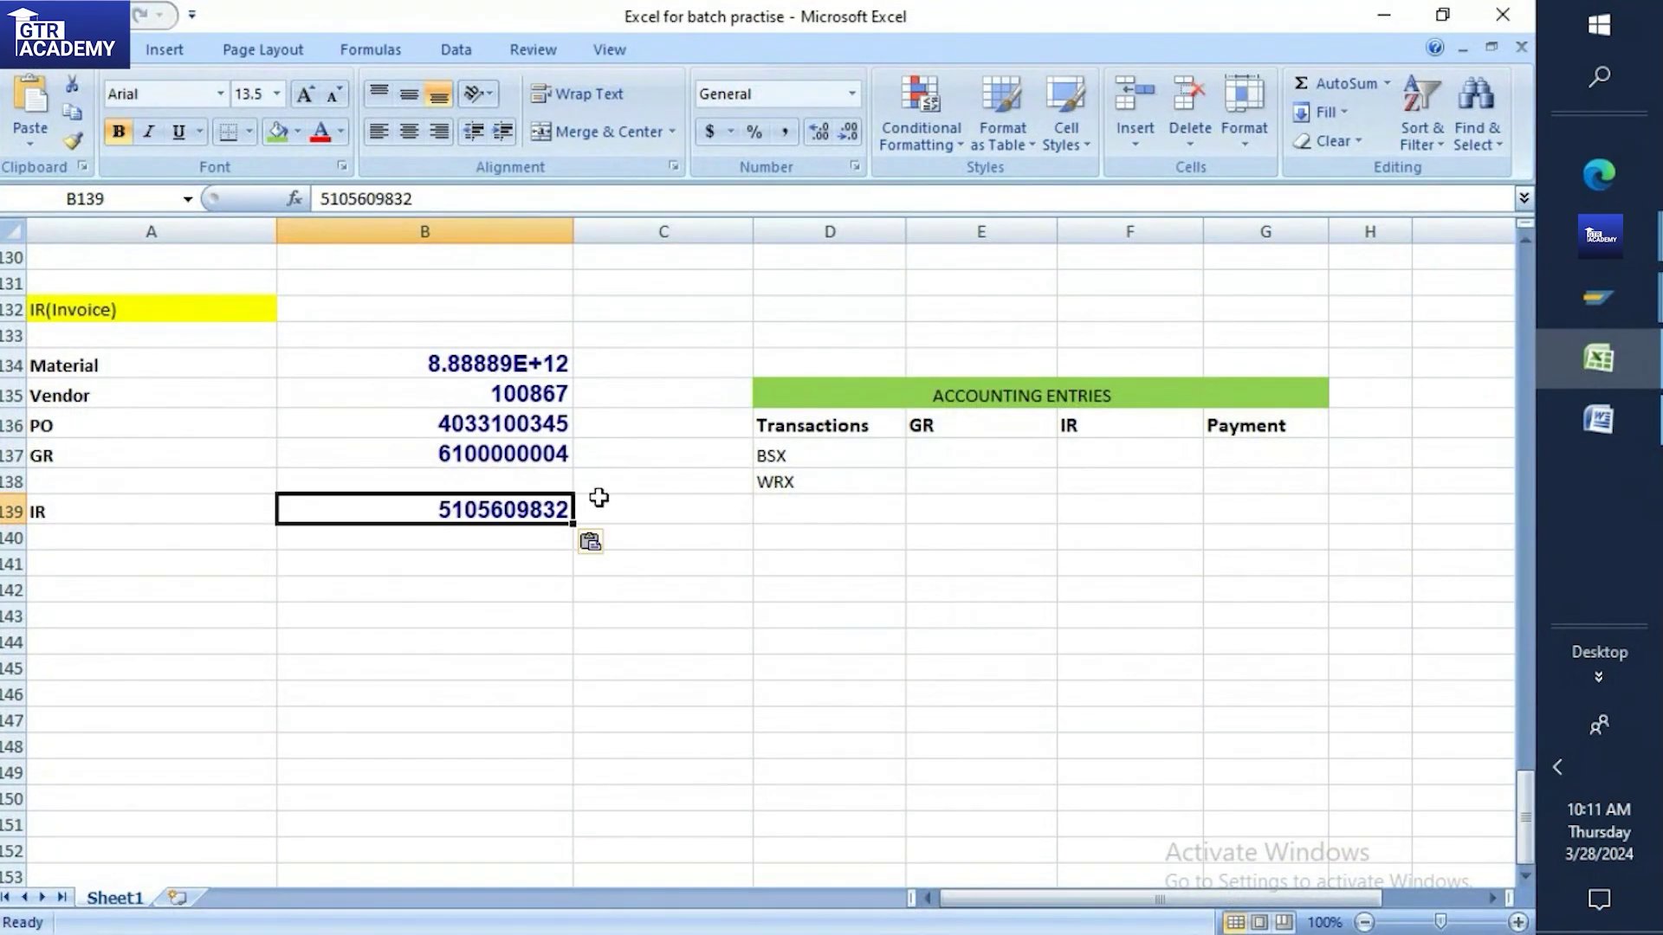
# Switch back to SAP, check the invoice transaction types and display the invoice document just posted
pyautogui.click(1600, 286)
pyautogui.click(1466, 333)
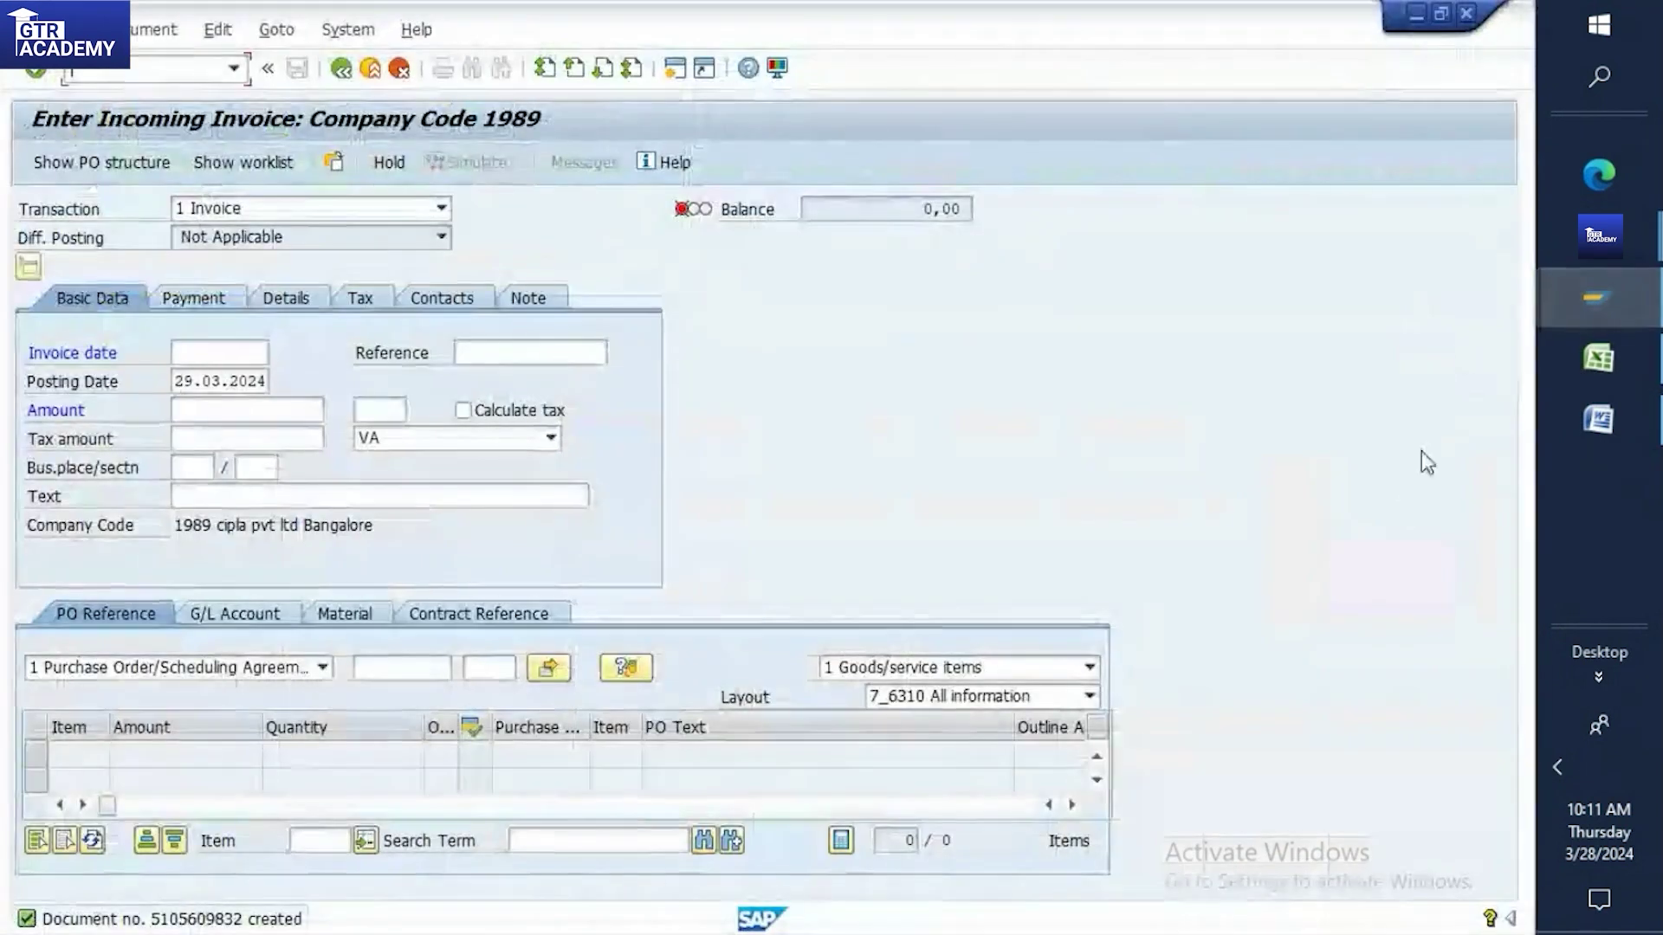
pyautogui.click(253, 206)
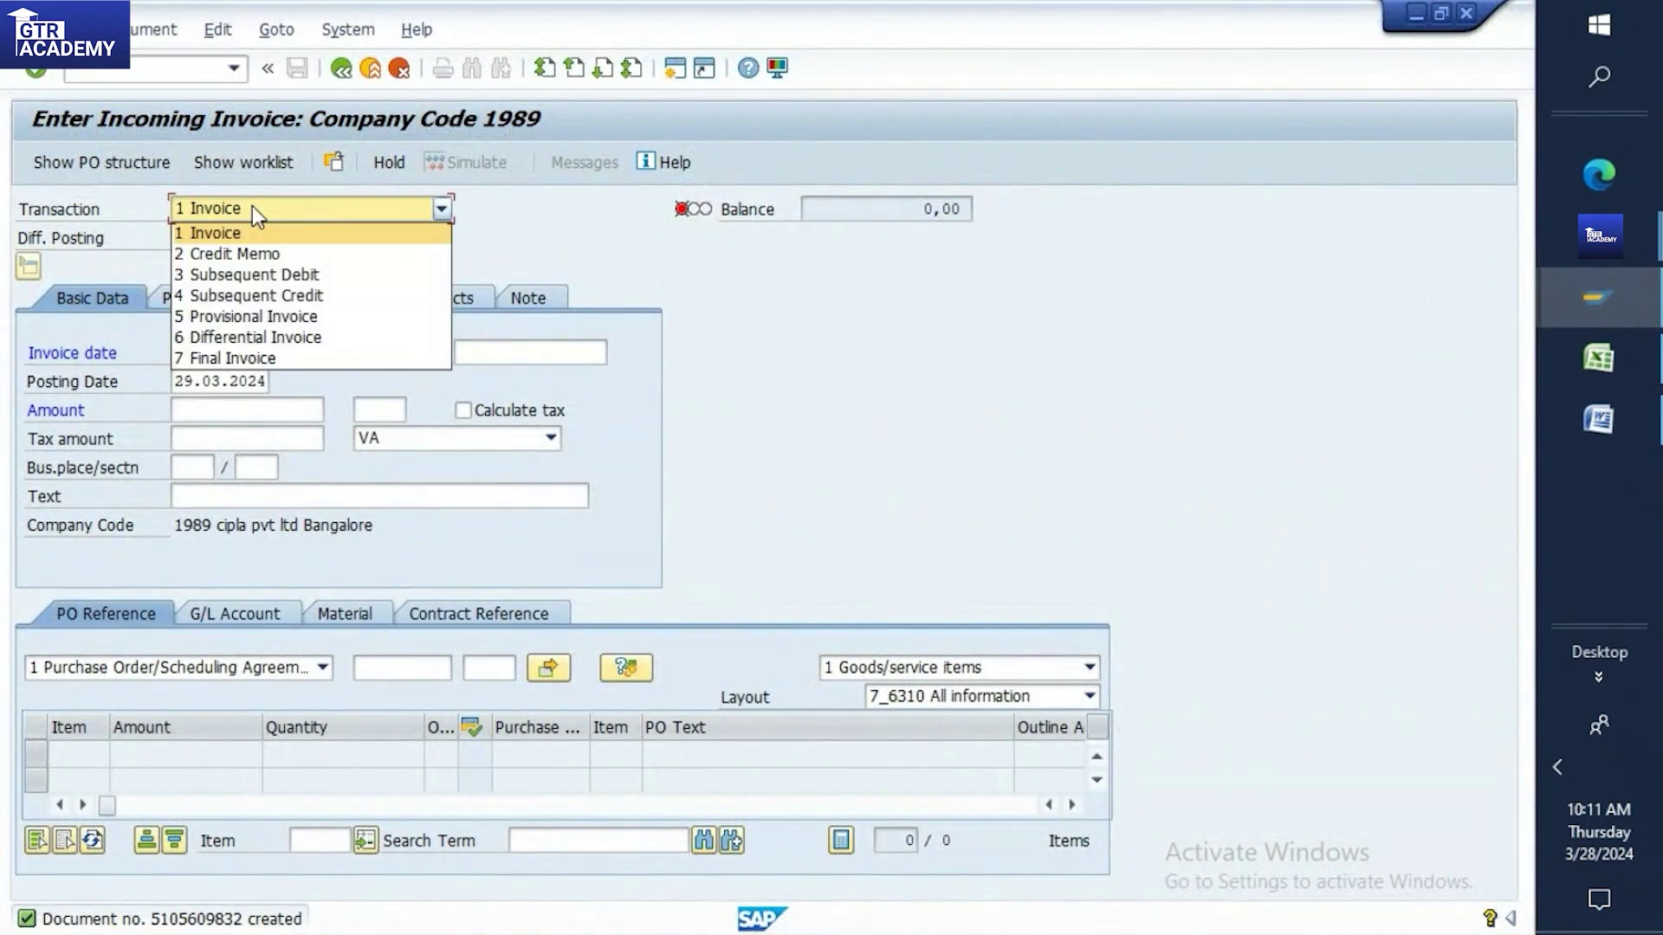
pyautogui.click(627, 230)
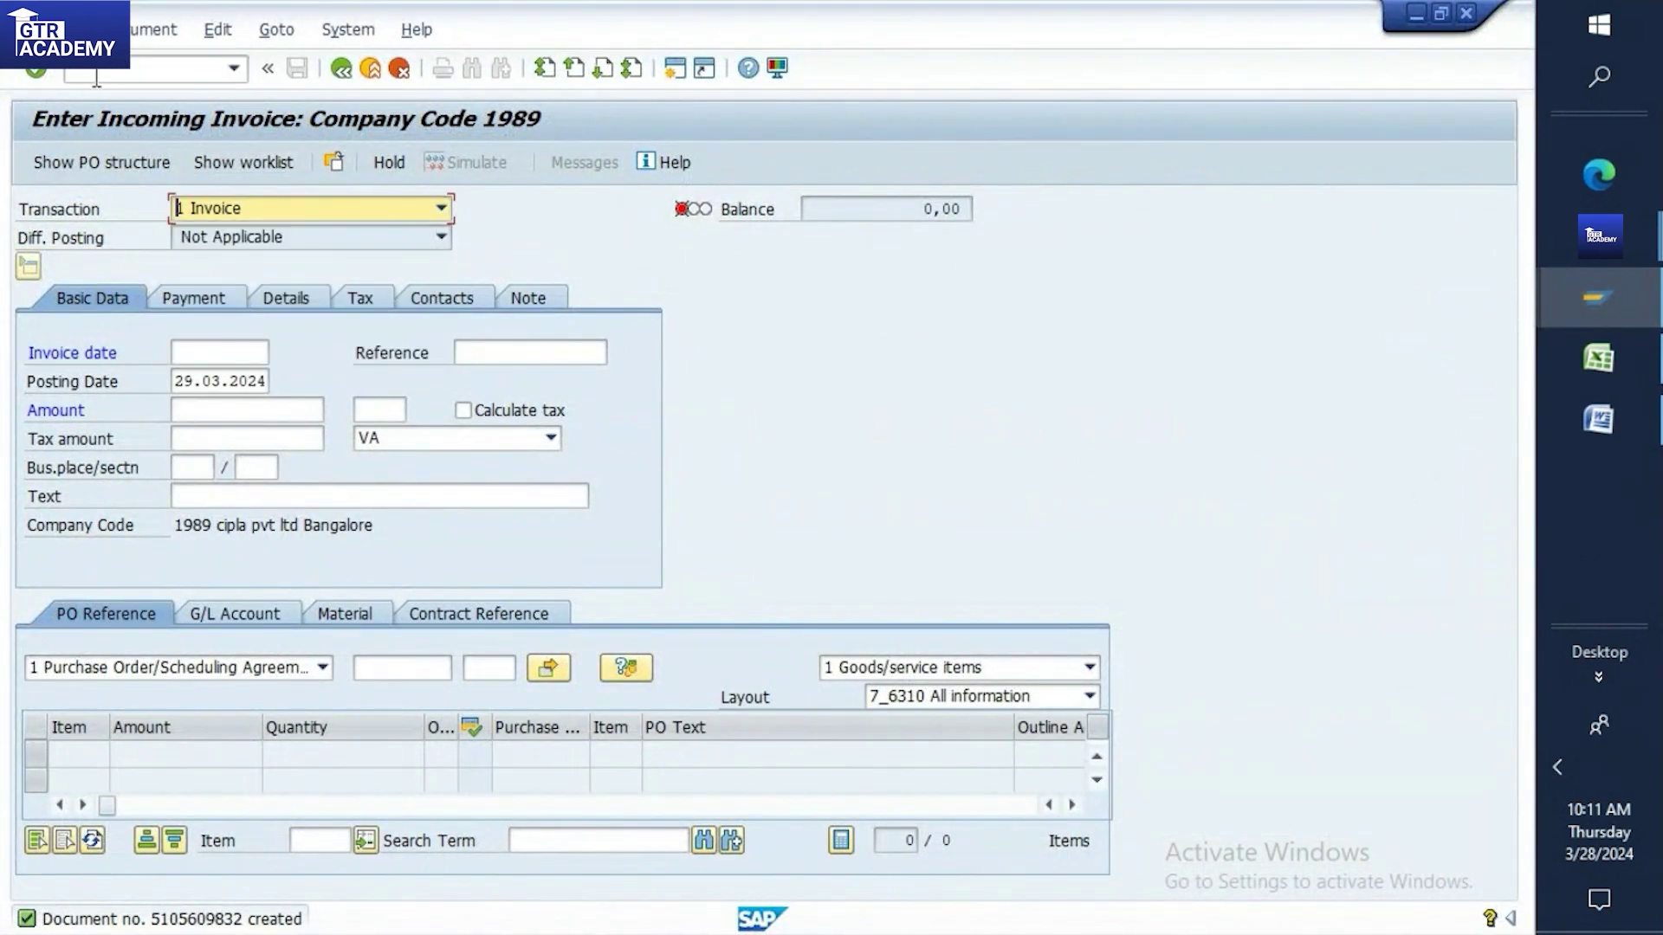
pyautogui.click(154, 30)
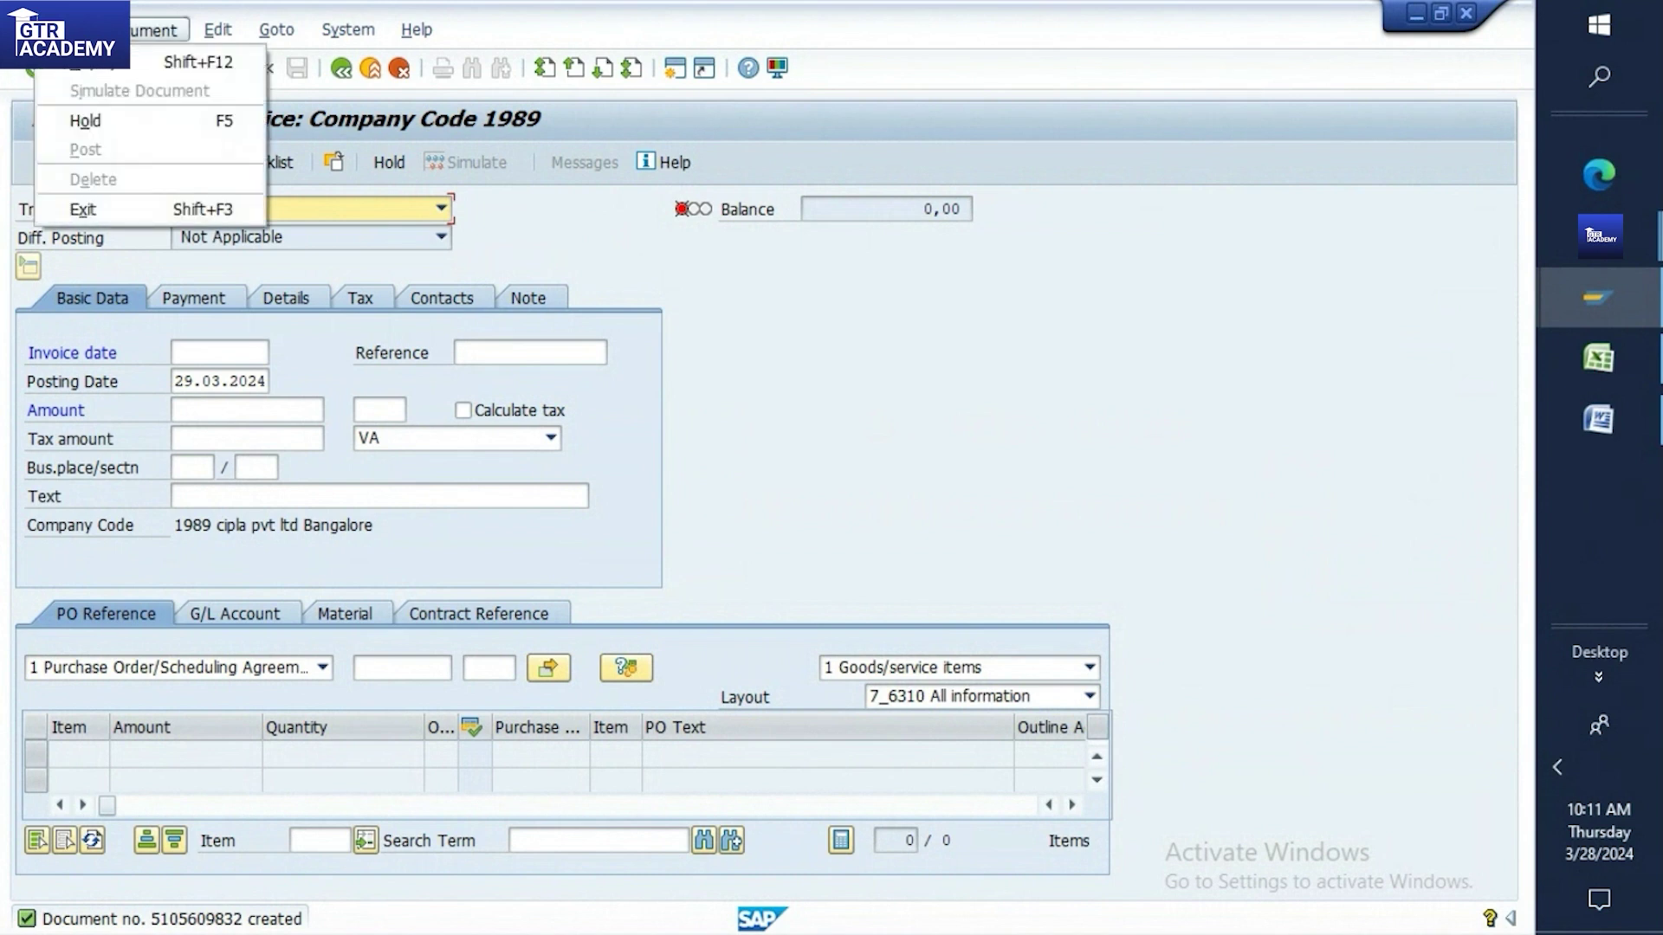
pyautogui.click(104, 64)
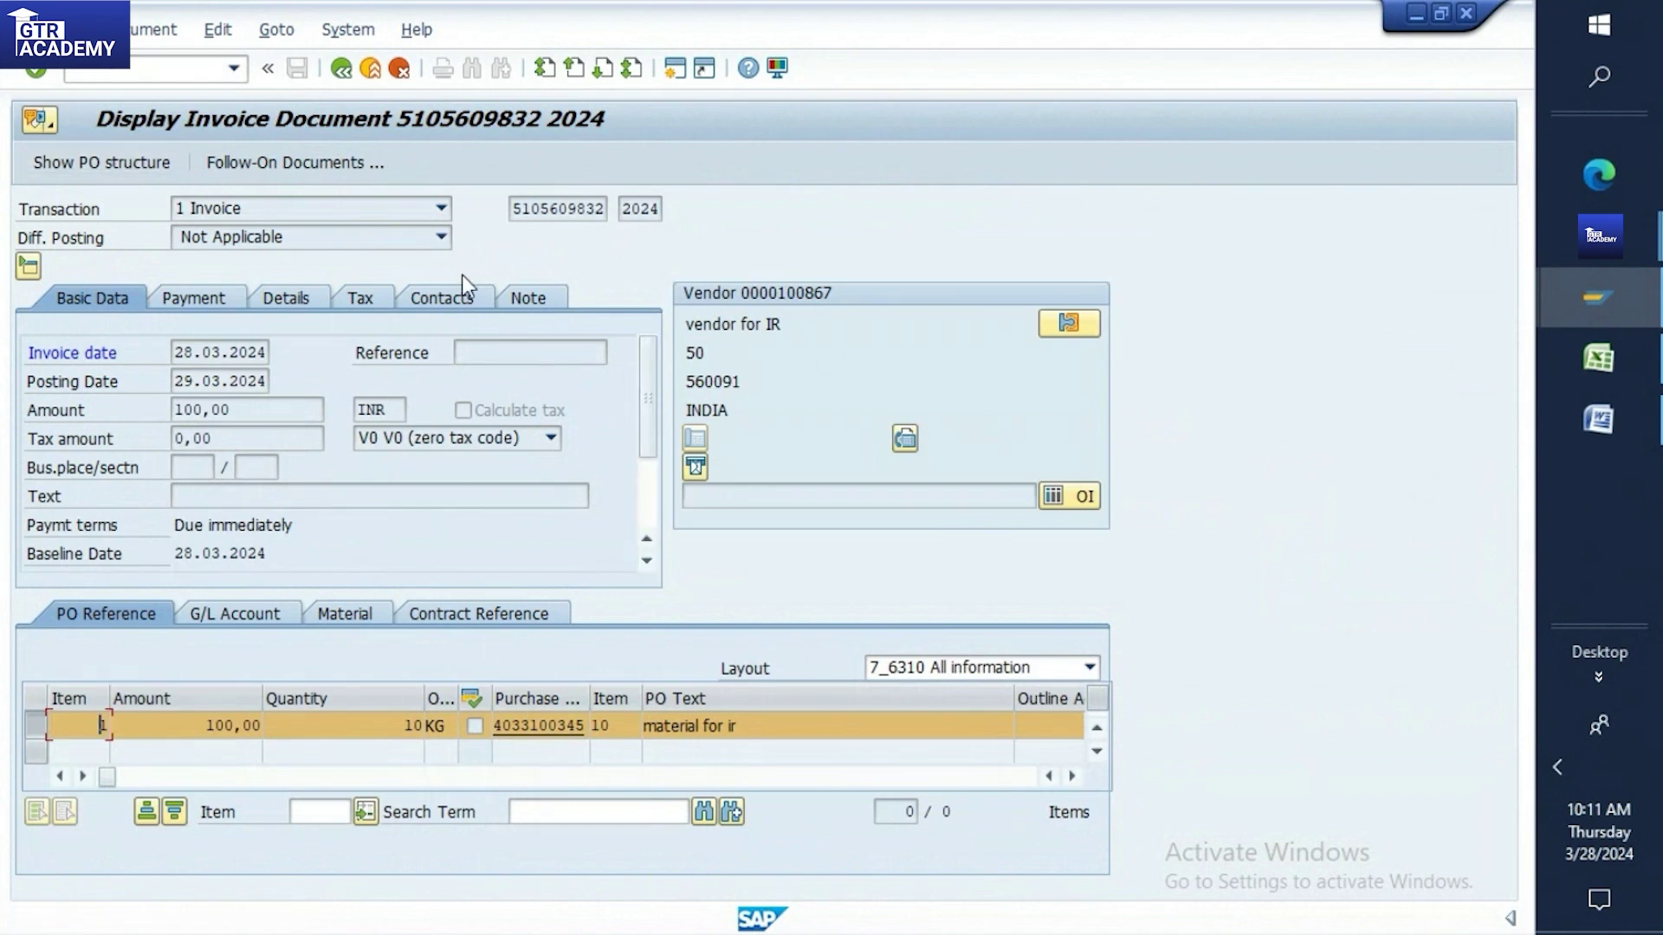
# Open the accounting document from the invoice's follow-on documents and widen its Transaction column
pyautogui.click(239, 166)
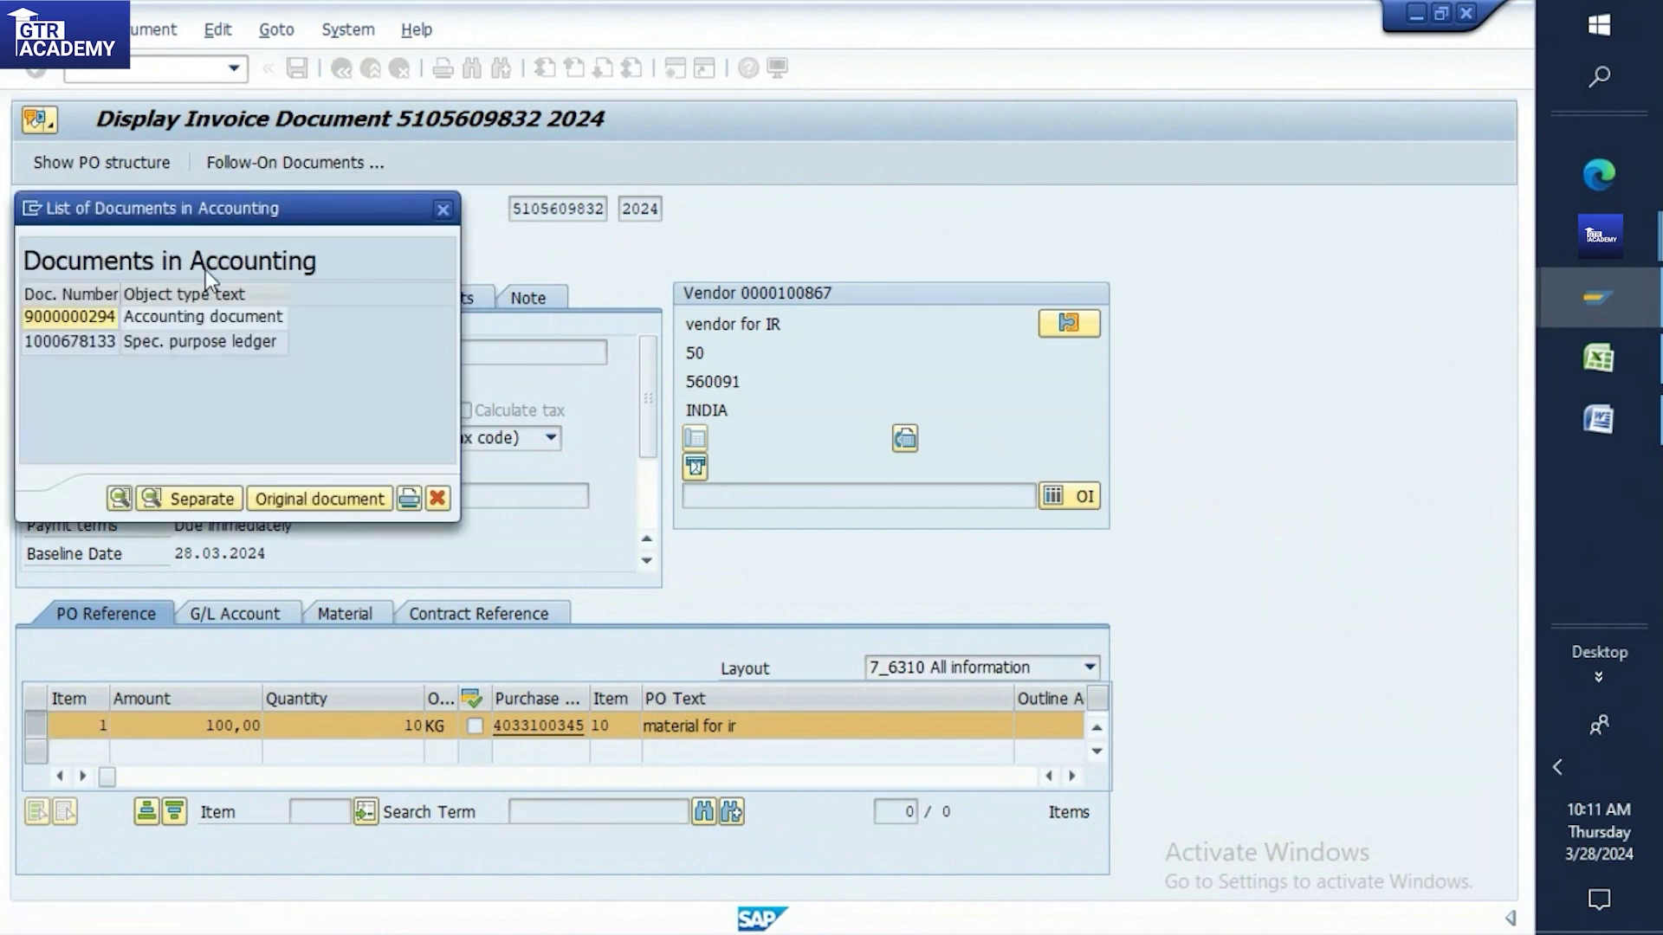
pyautogui.moveTo(196, 205); pyautogui.dragTo(996, 147)
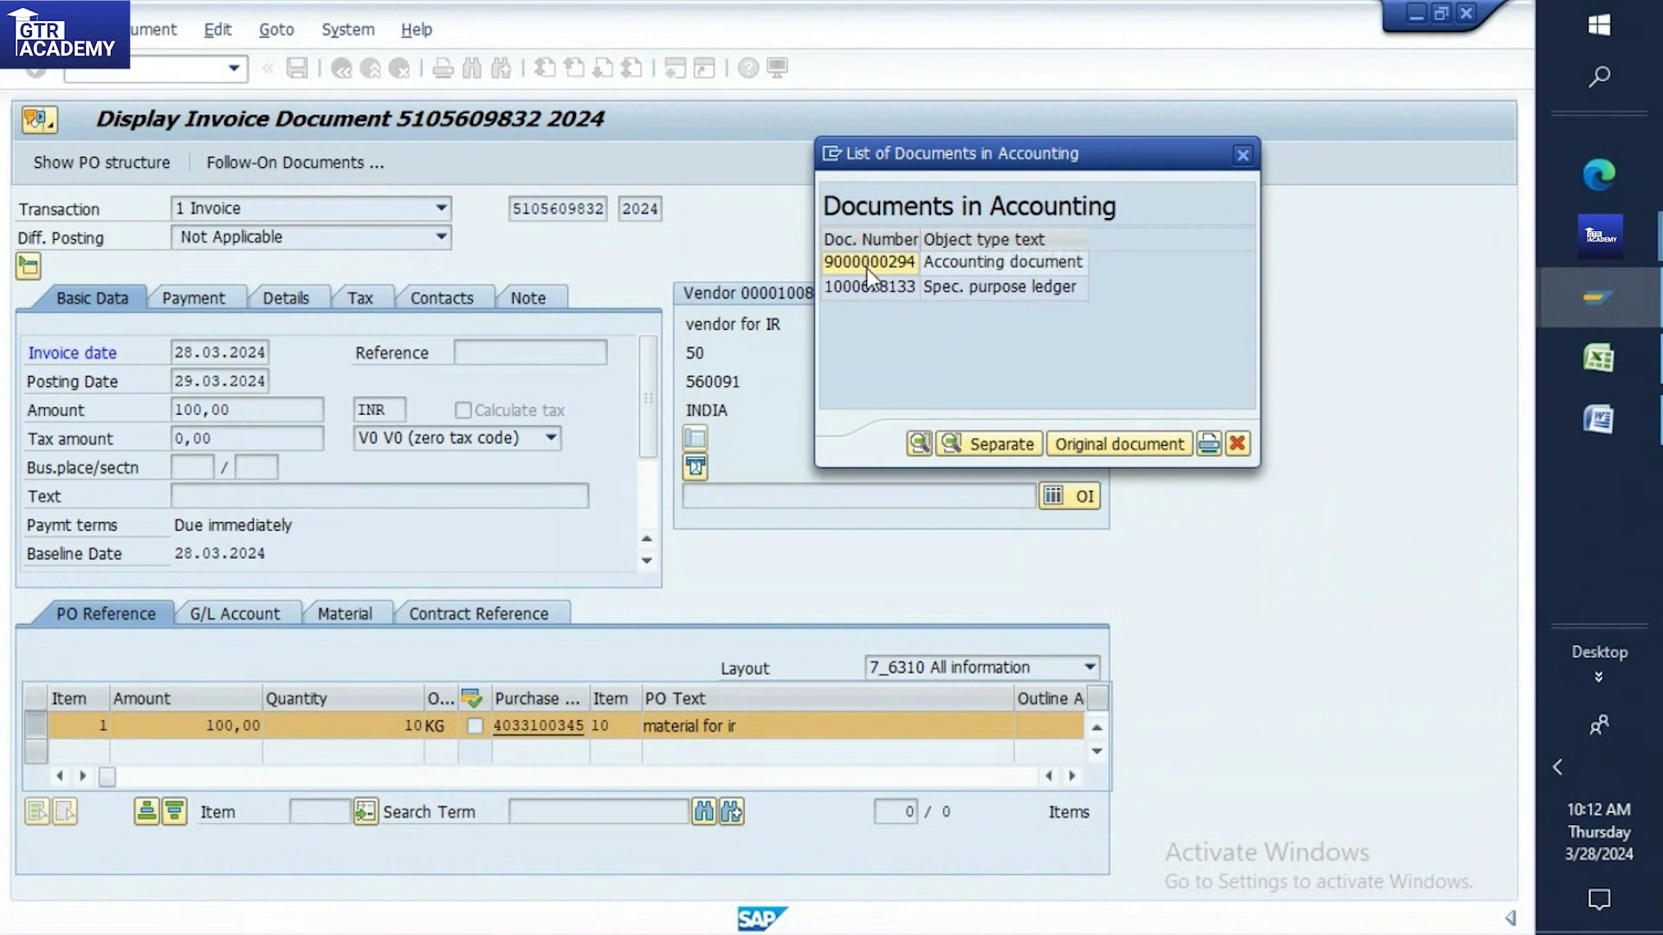
pyautogui.moveTo(965, 164); pyautogui.dragTo(1044, 163)
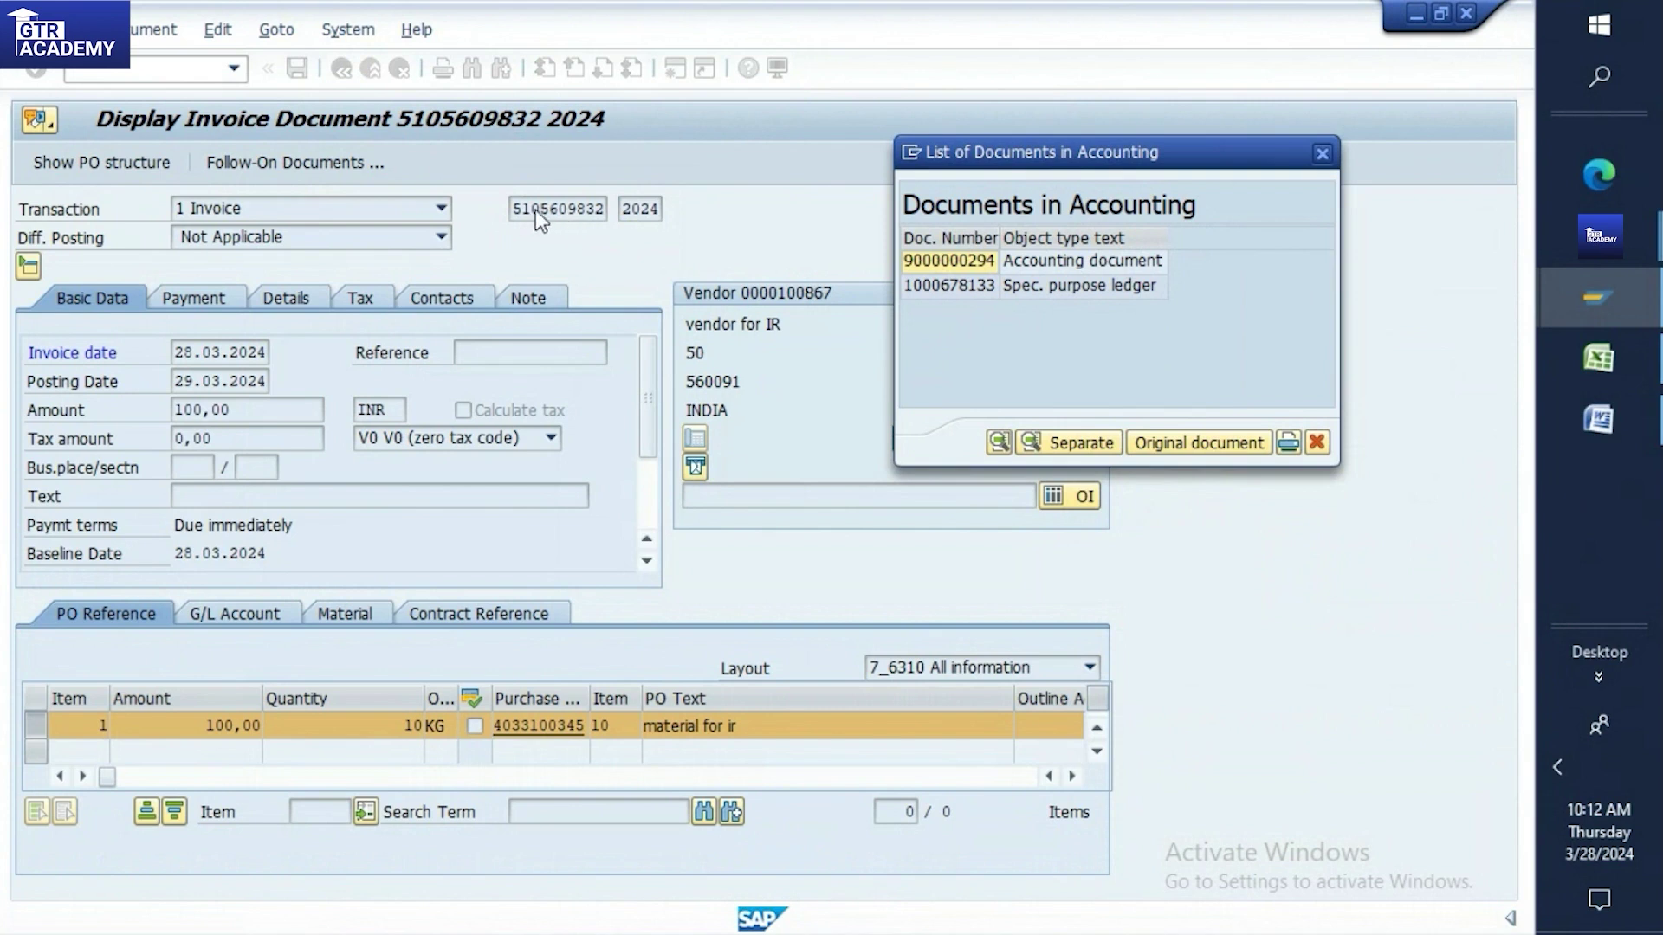
pyautogui.moveTo(1005, 155); pyautogui.dragTo(750, 121)
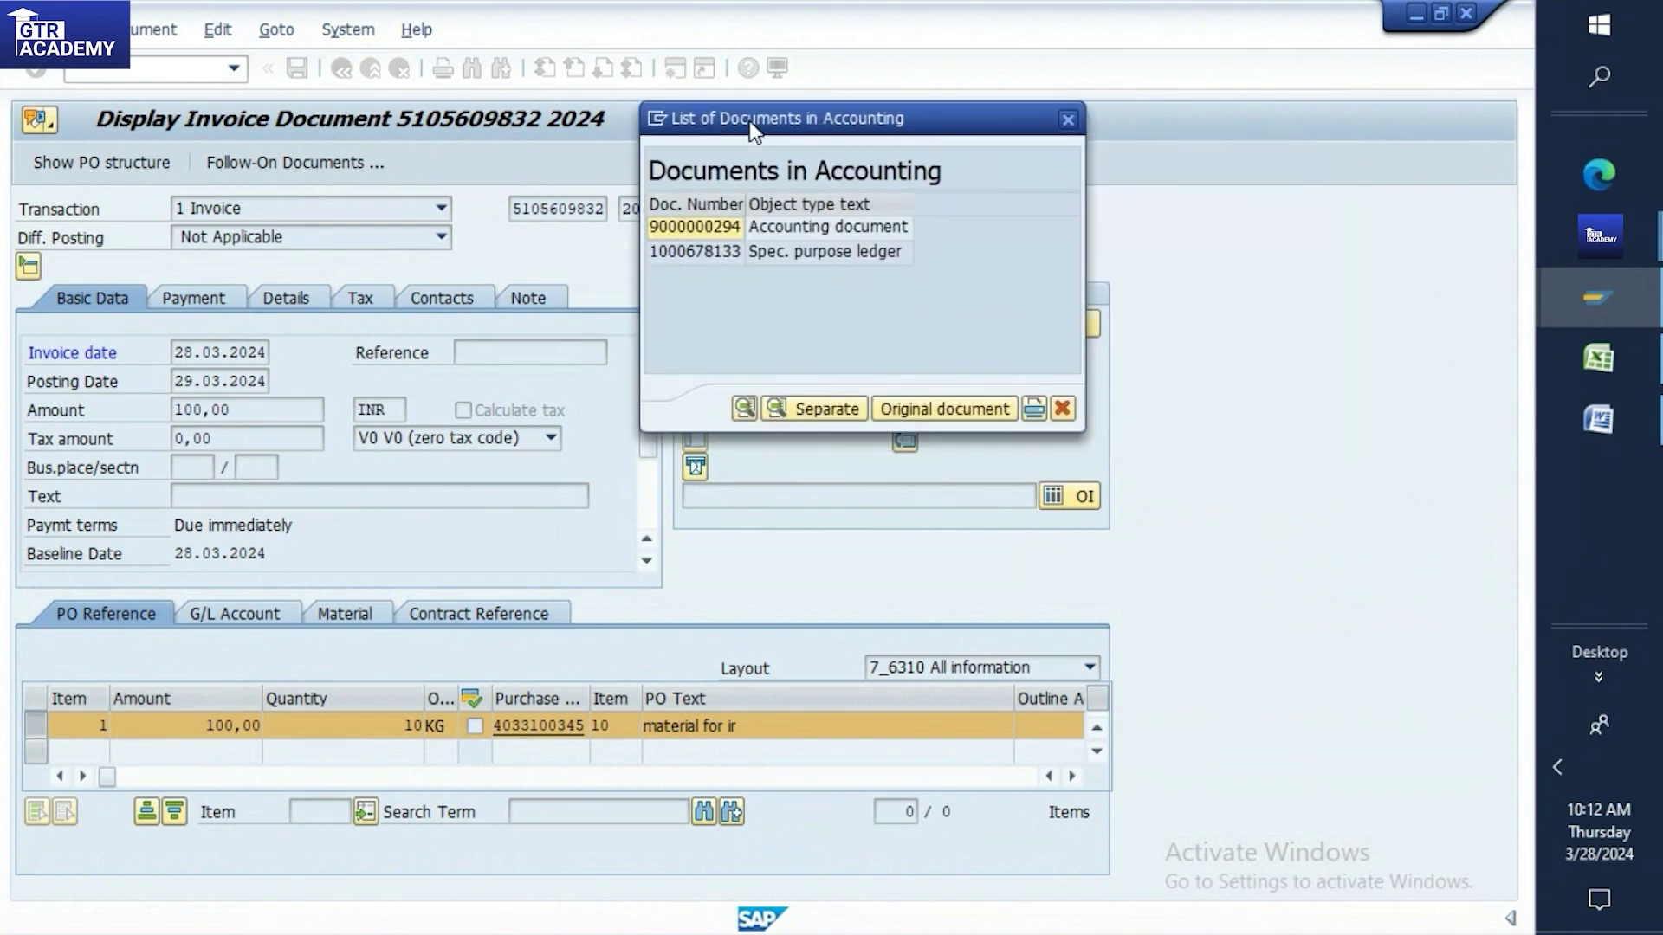
pyautogui.click(783, 225)
pyautogui.doubleClick(783, 225)
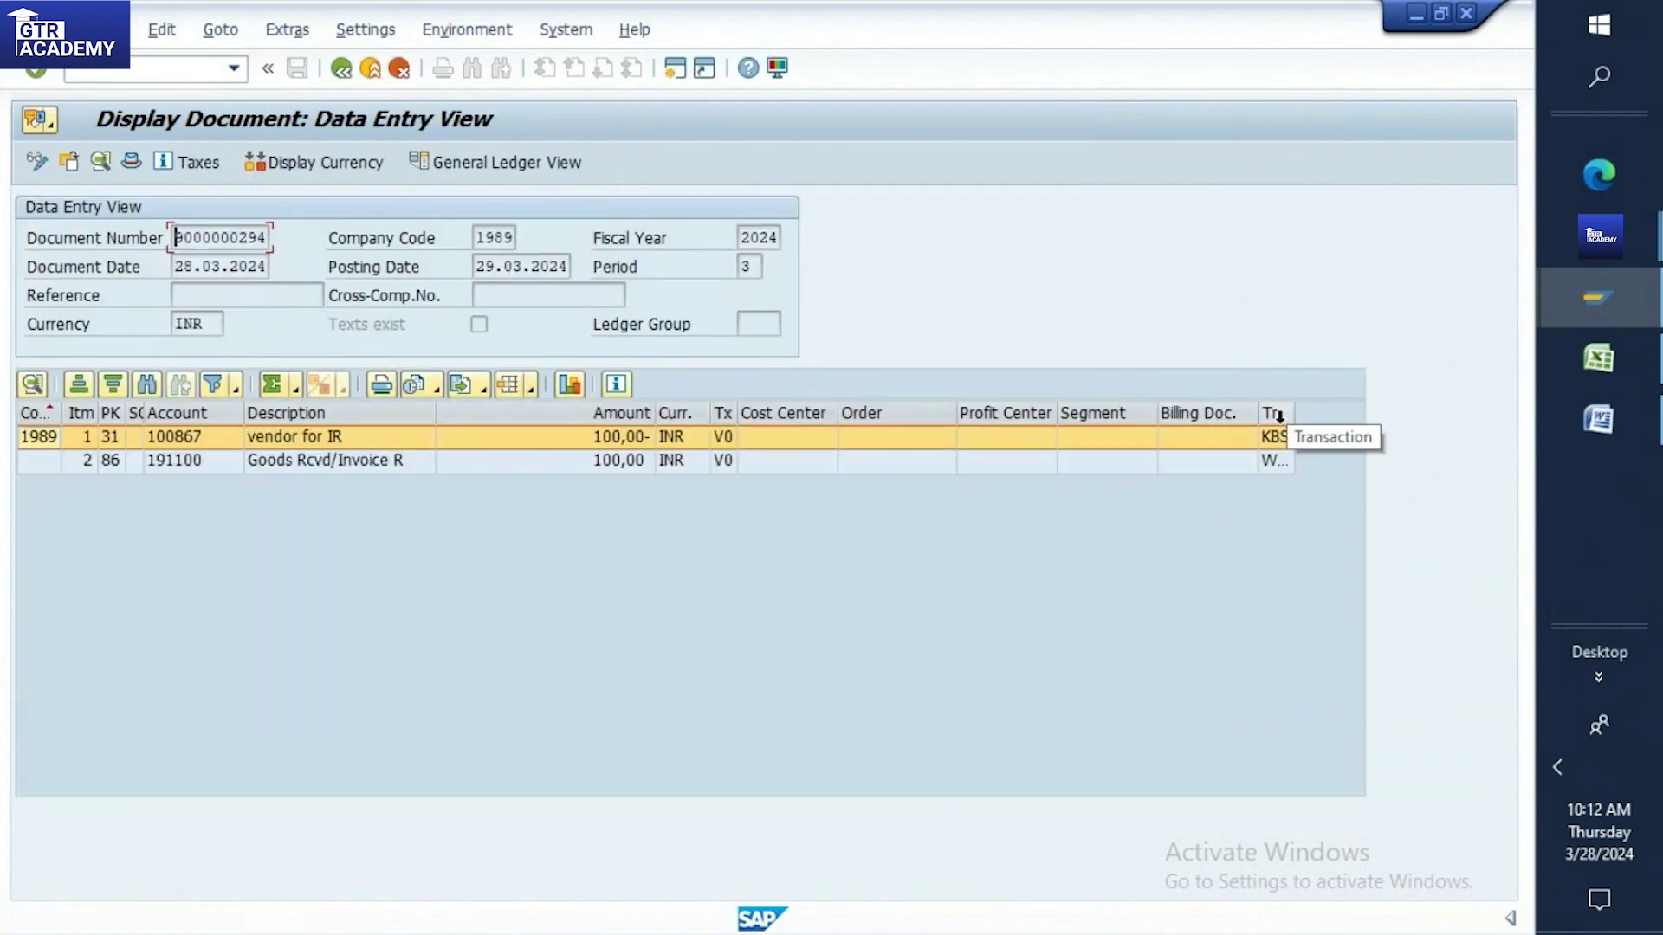
pyautogui.moveTo(1294, 413); pyautogui.dragTo(1360, 412)
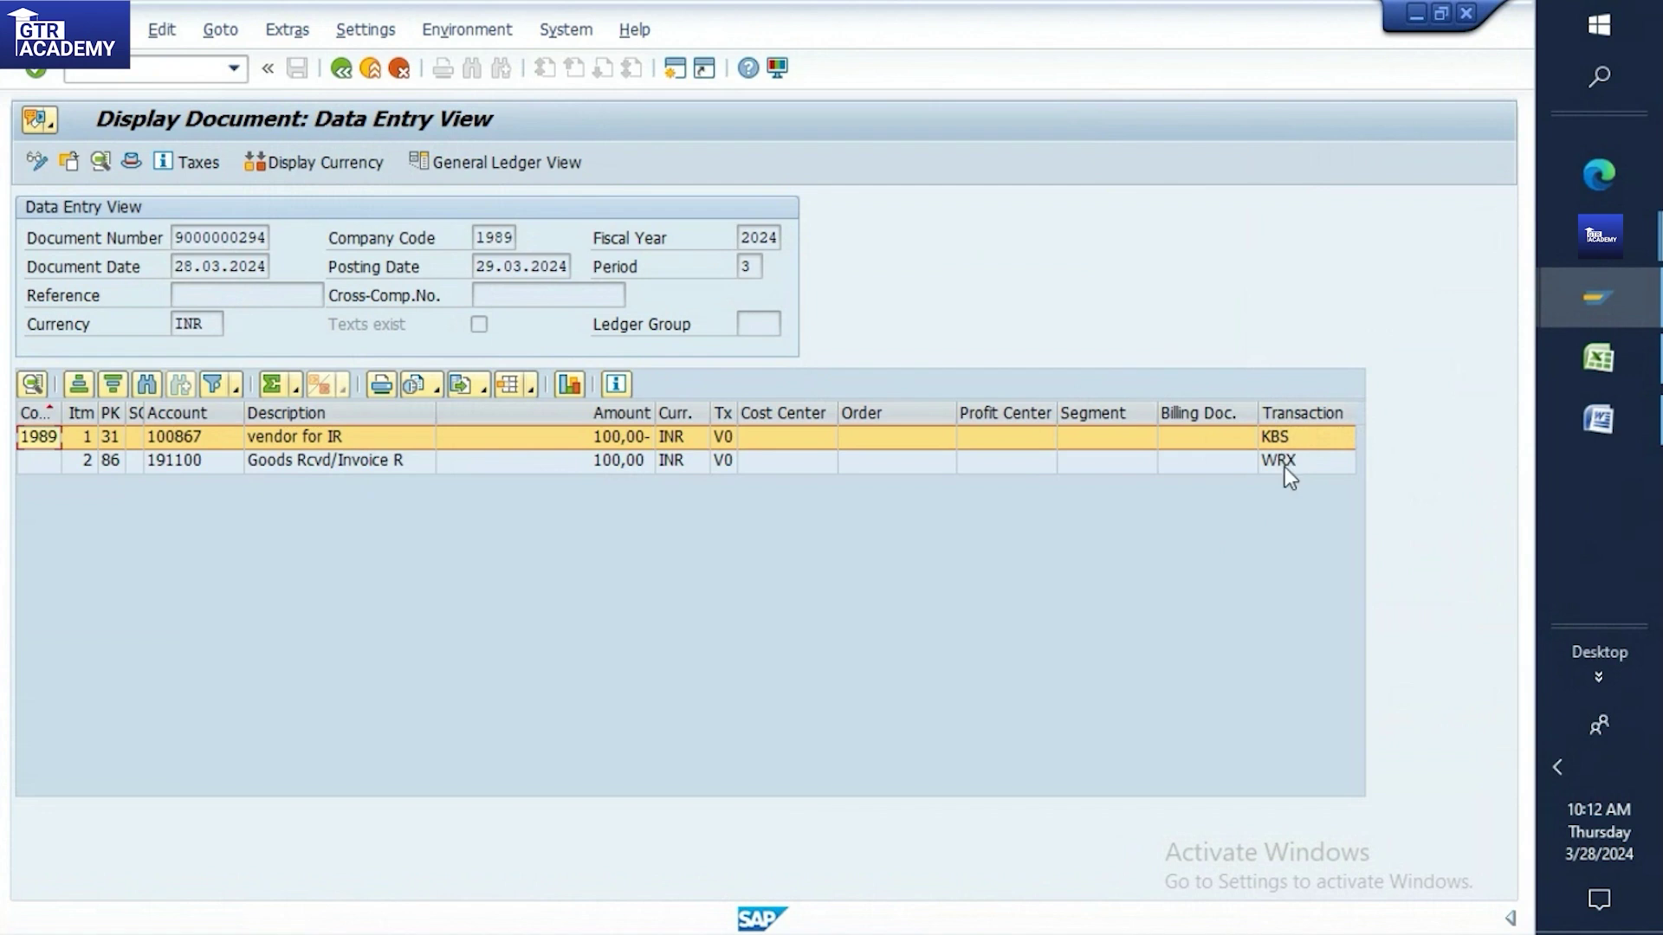
# Switch to Excel and enter the transaction keys KBS in D139 and WRX in D140 of the accounting entries table
pyautogui.click(1598, 359)
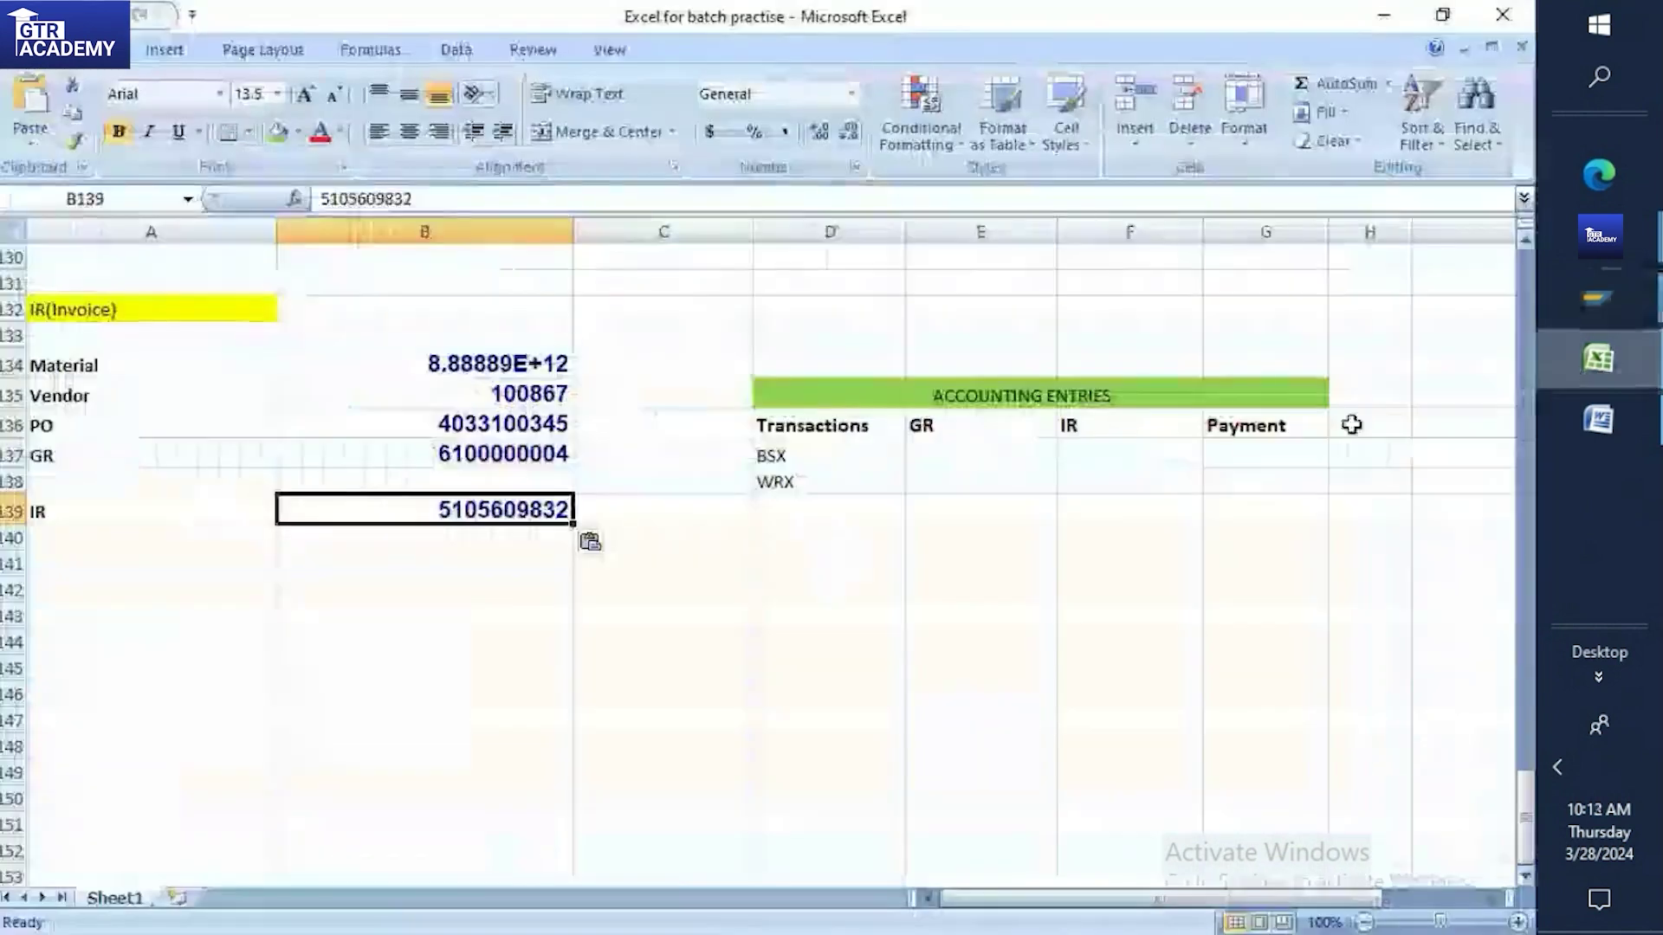
pyautogui.click(756, 520)
pyautogui.write('KBS')
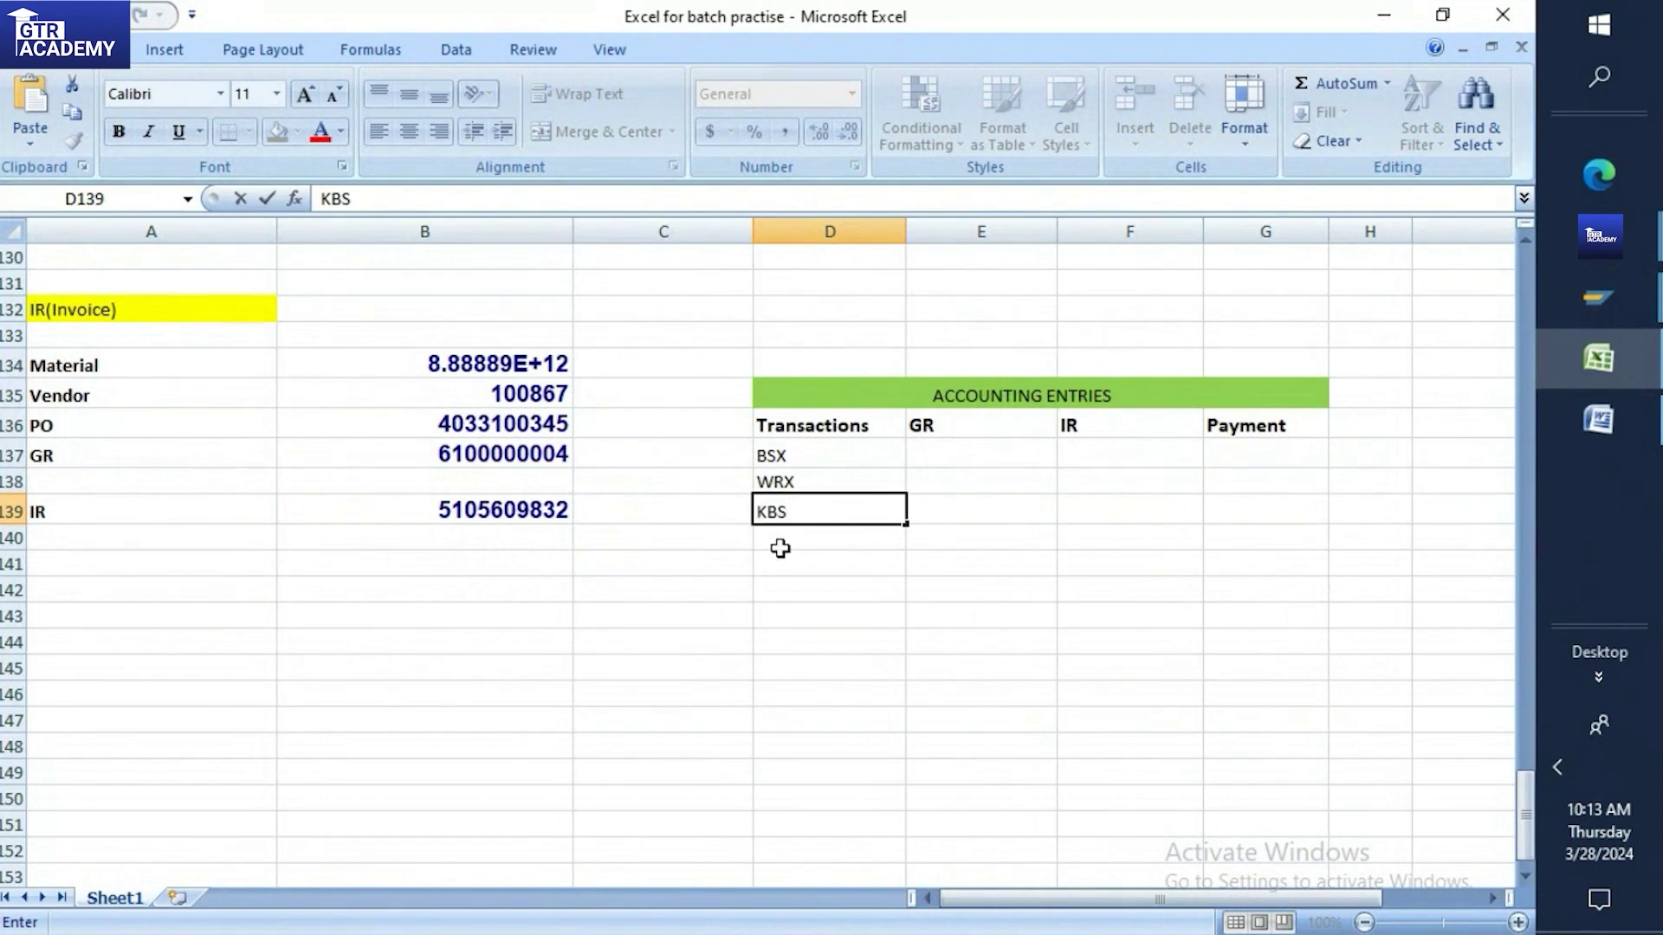
pyautogui.press('Return')
pyautogui.write('WRX')
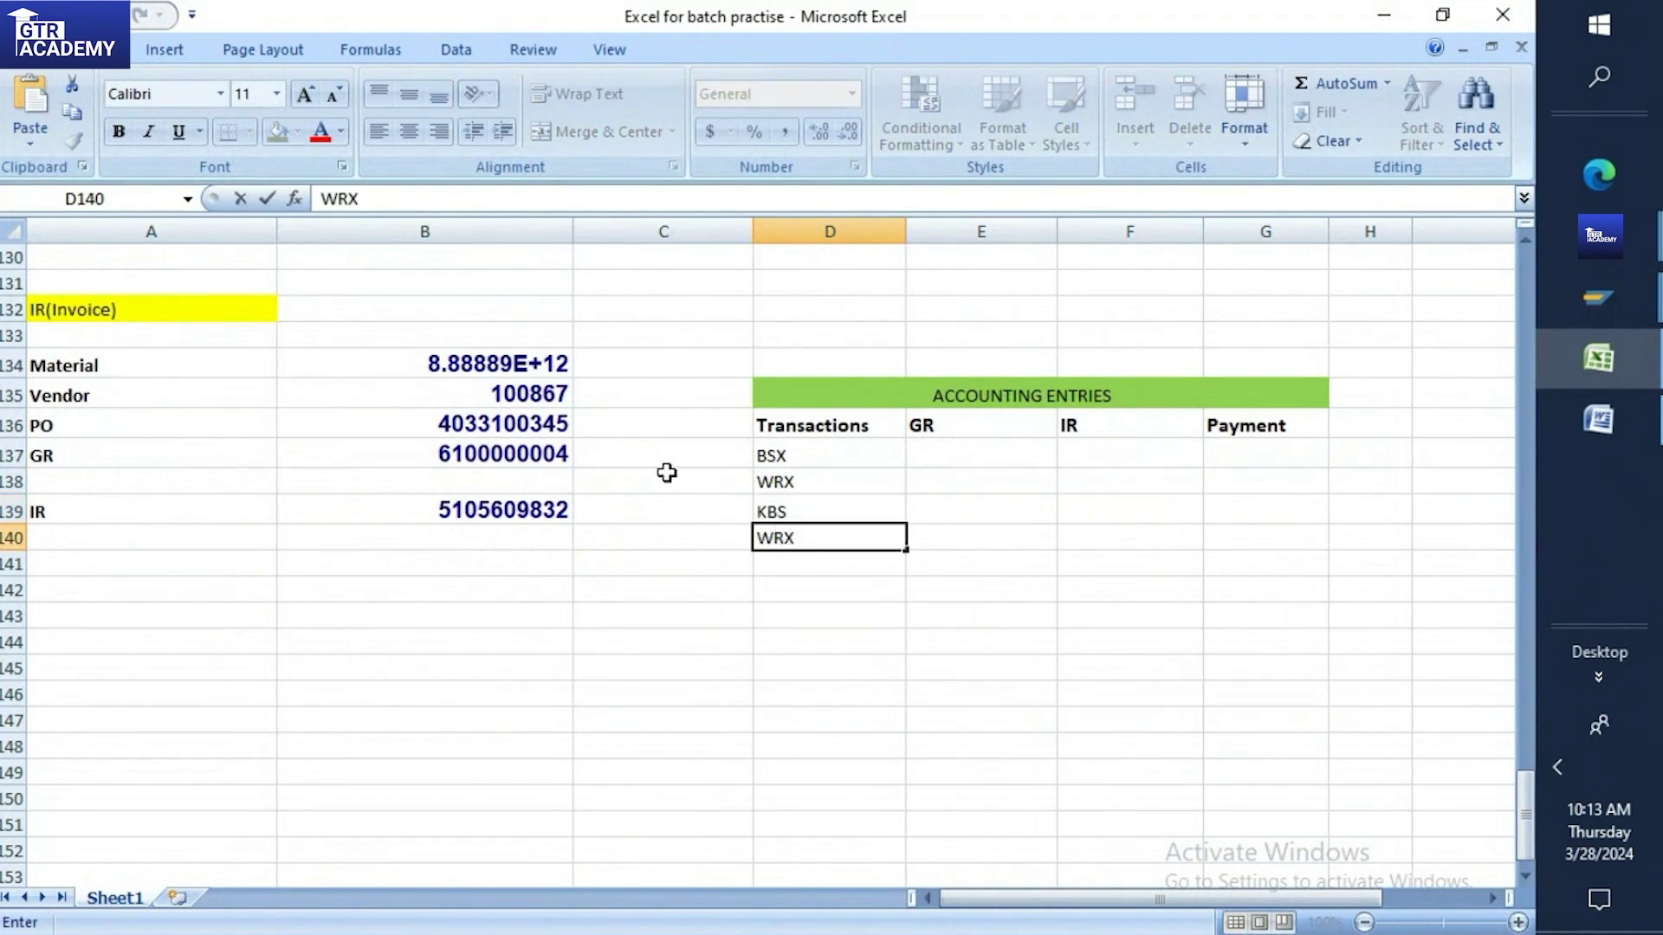
pyautogui.click(816, 456)
# Compare the GR and IR transaction keys in the Excel table with the line items of the SAP accounting document
pyautogui.click(823, 479)
pyautogui.click(60, 515)
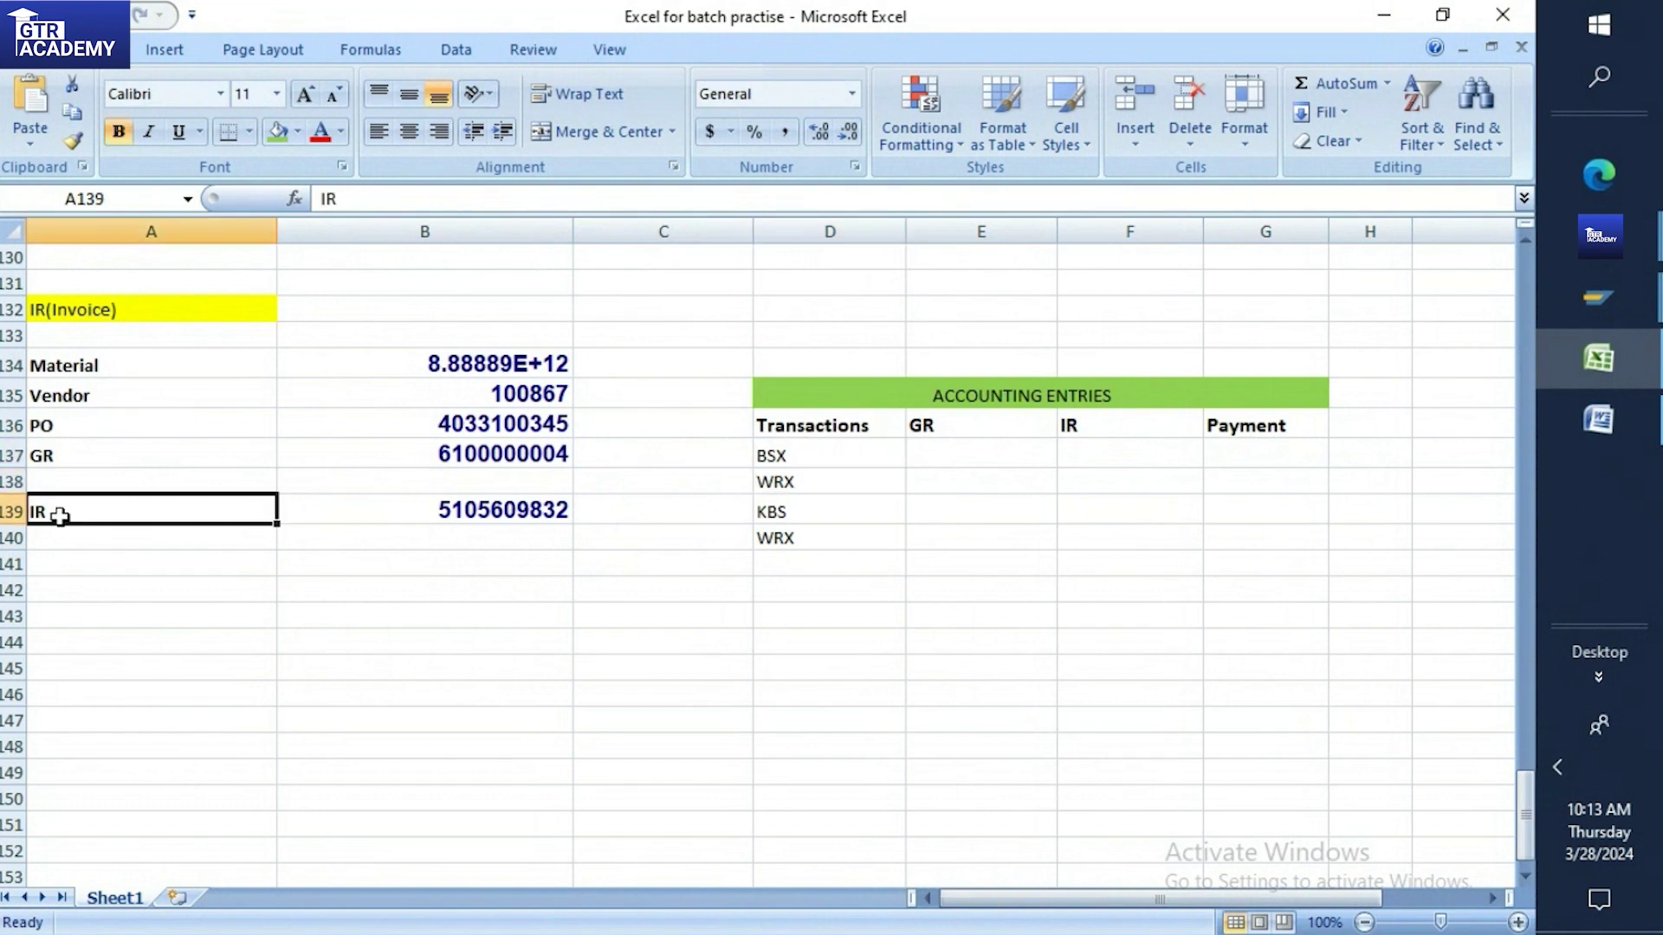
pyautogui.click(806, 517)
pyautogui.click(804, 536)
pyautogui.click(1563, 293)
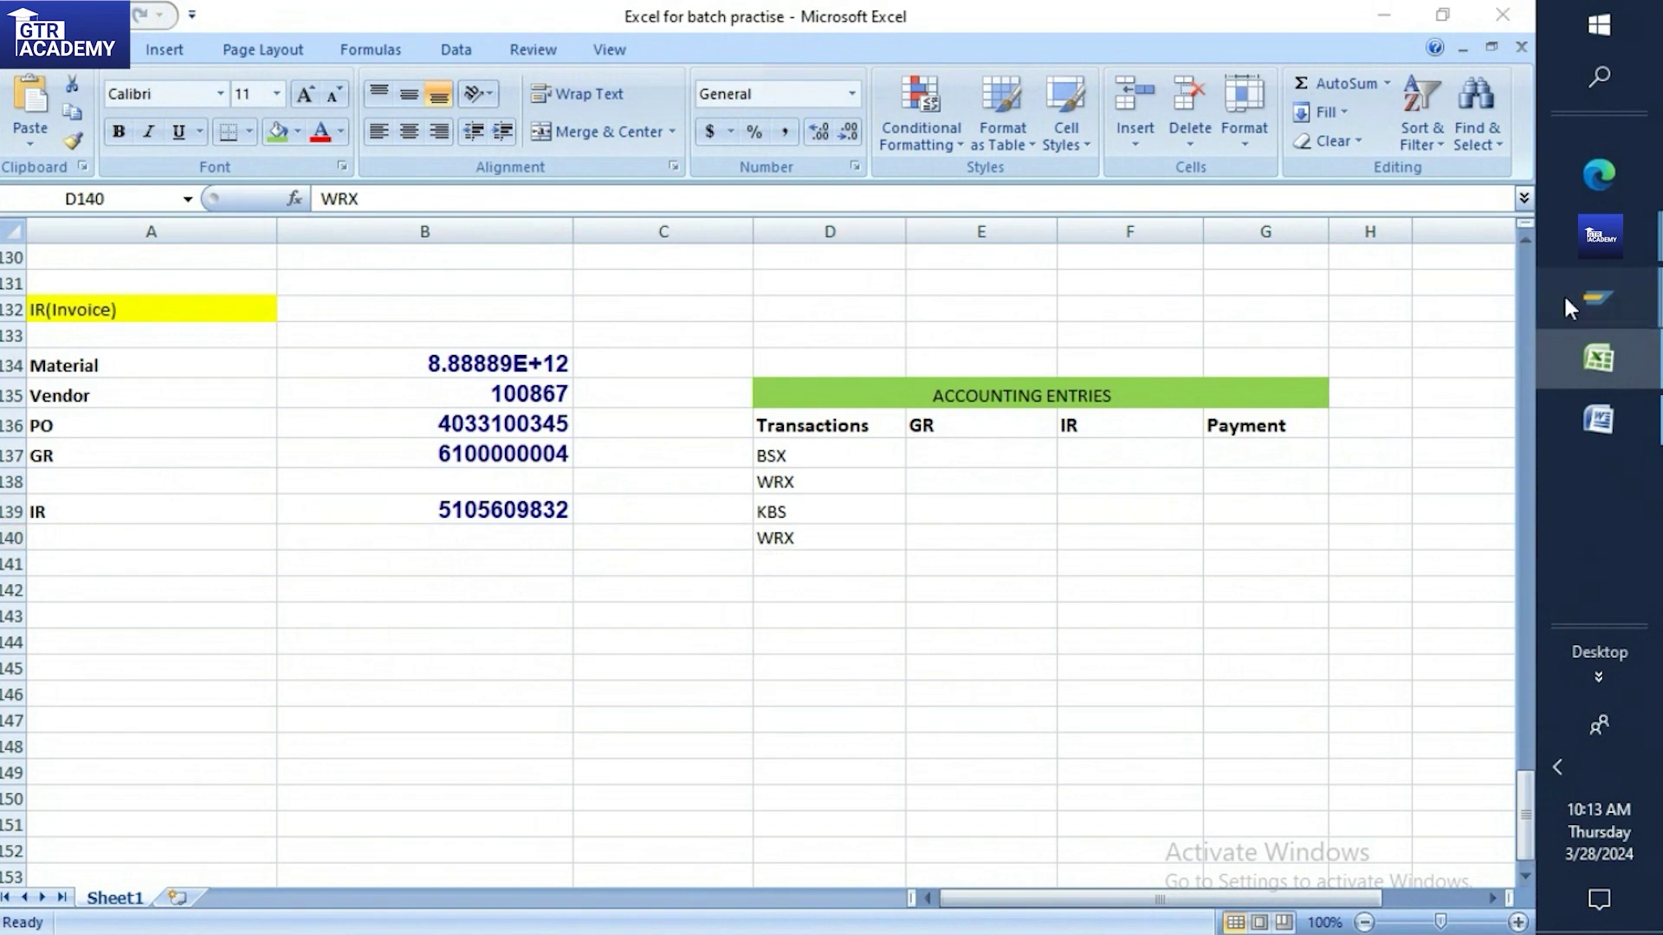
pyautogui.click(1468, 341)
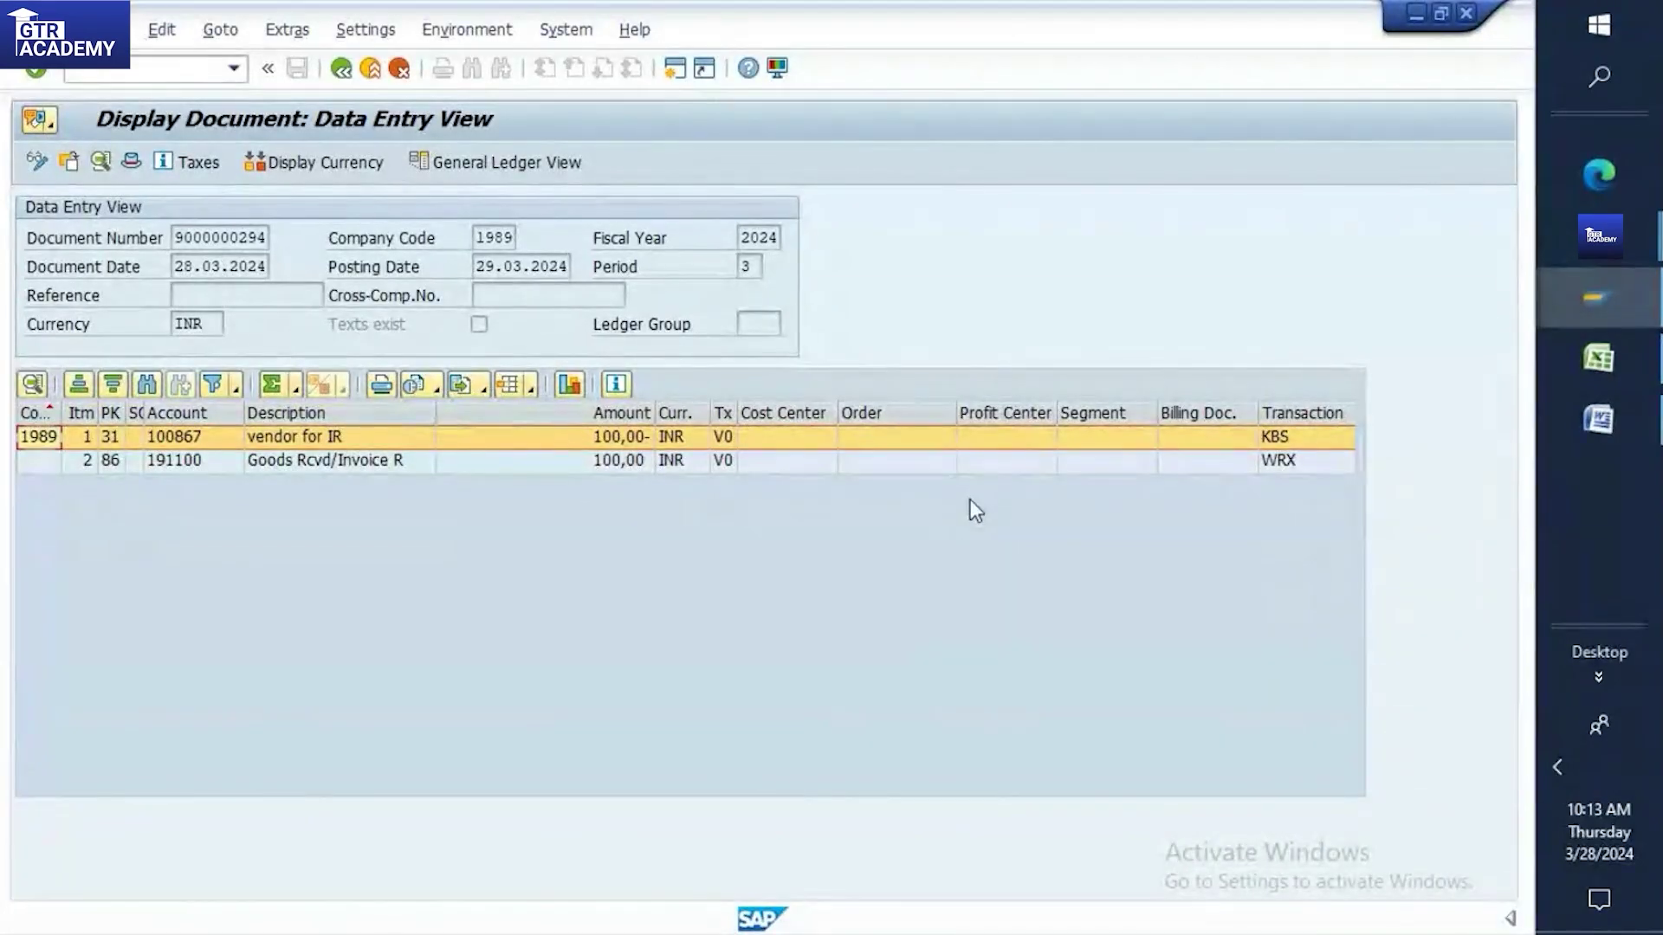
pyautogui.click(1600, 358)
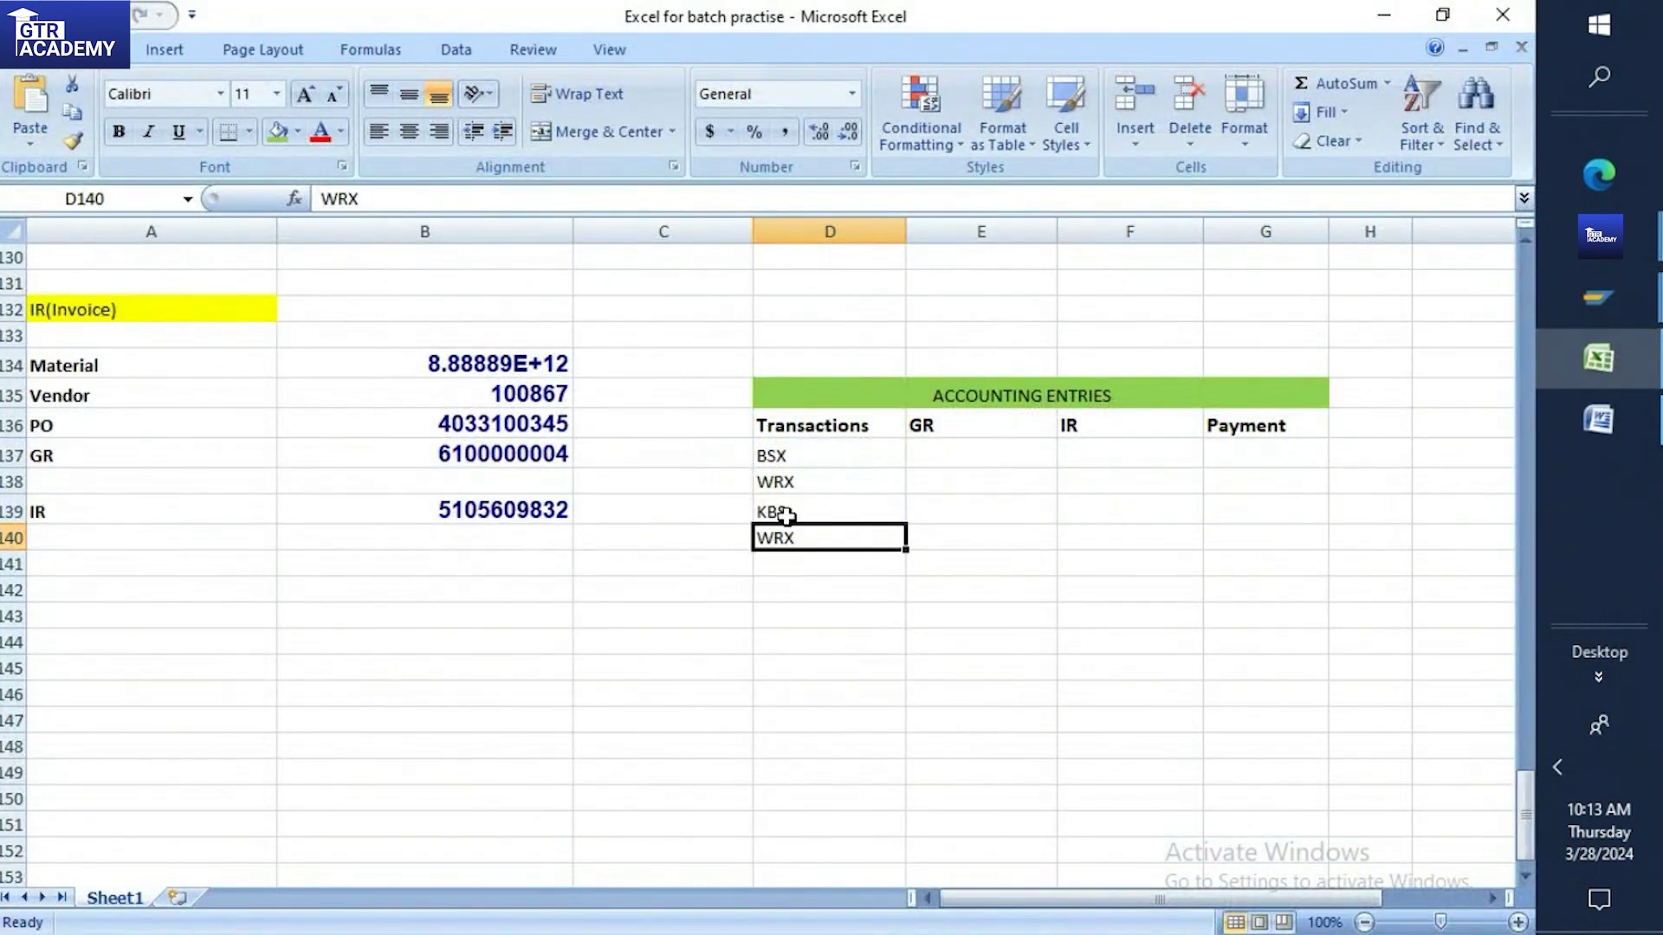
pyautogui.moveTo(1623, 296)
pyautogui.click(1402, 372)
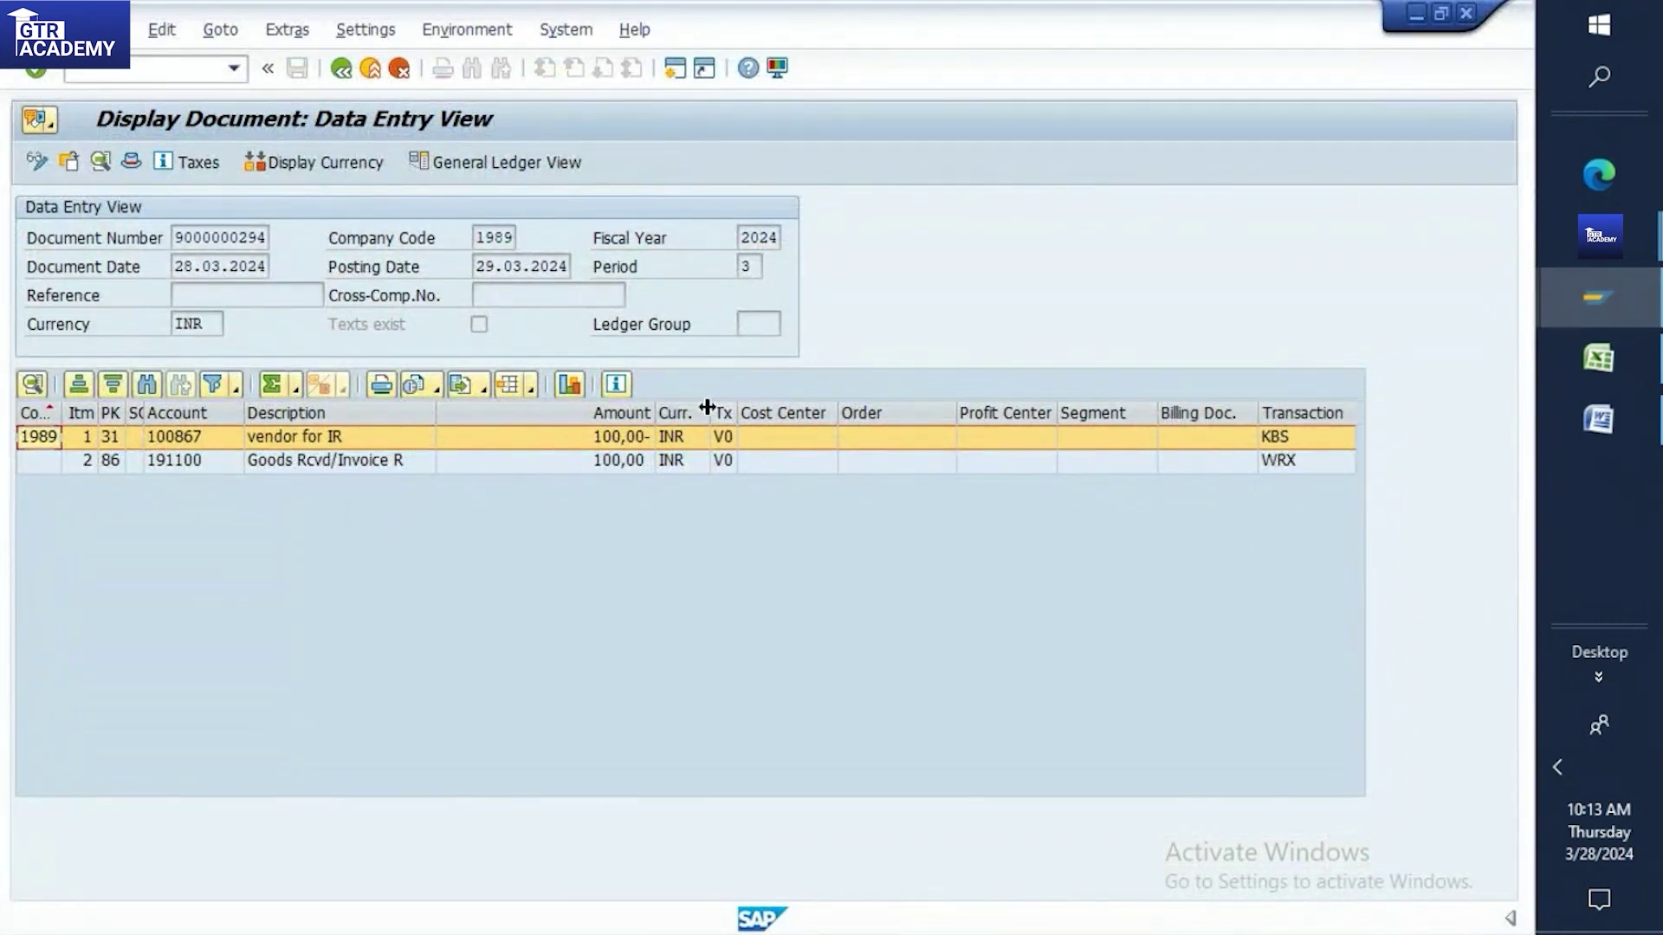
# Change the line item layout to include the Debit/Credit Ind. column, and widen that column
pyautogui.click(530, 386)
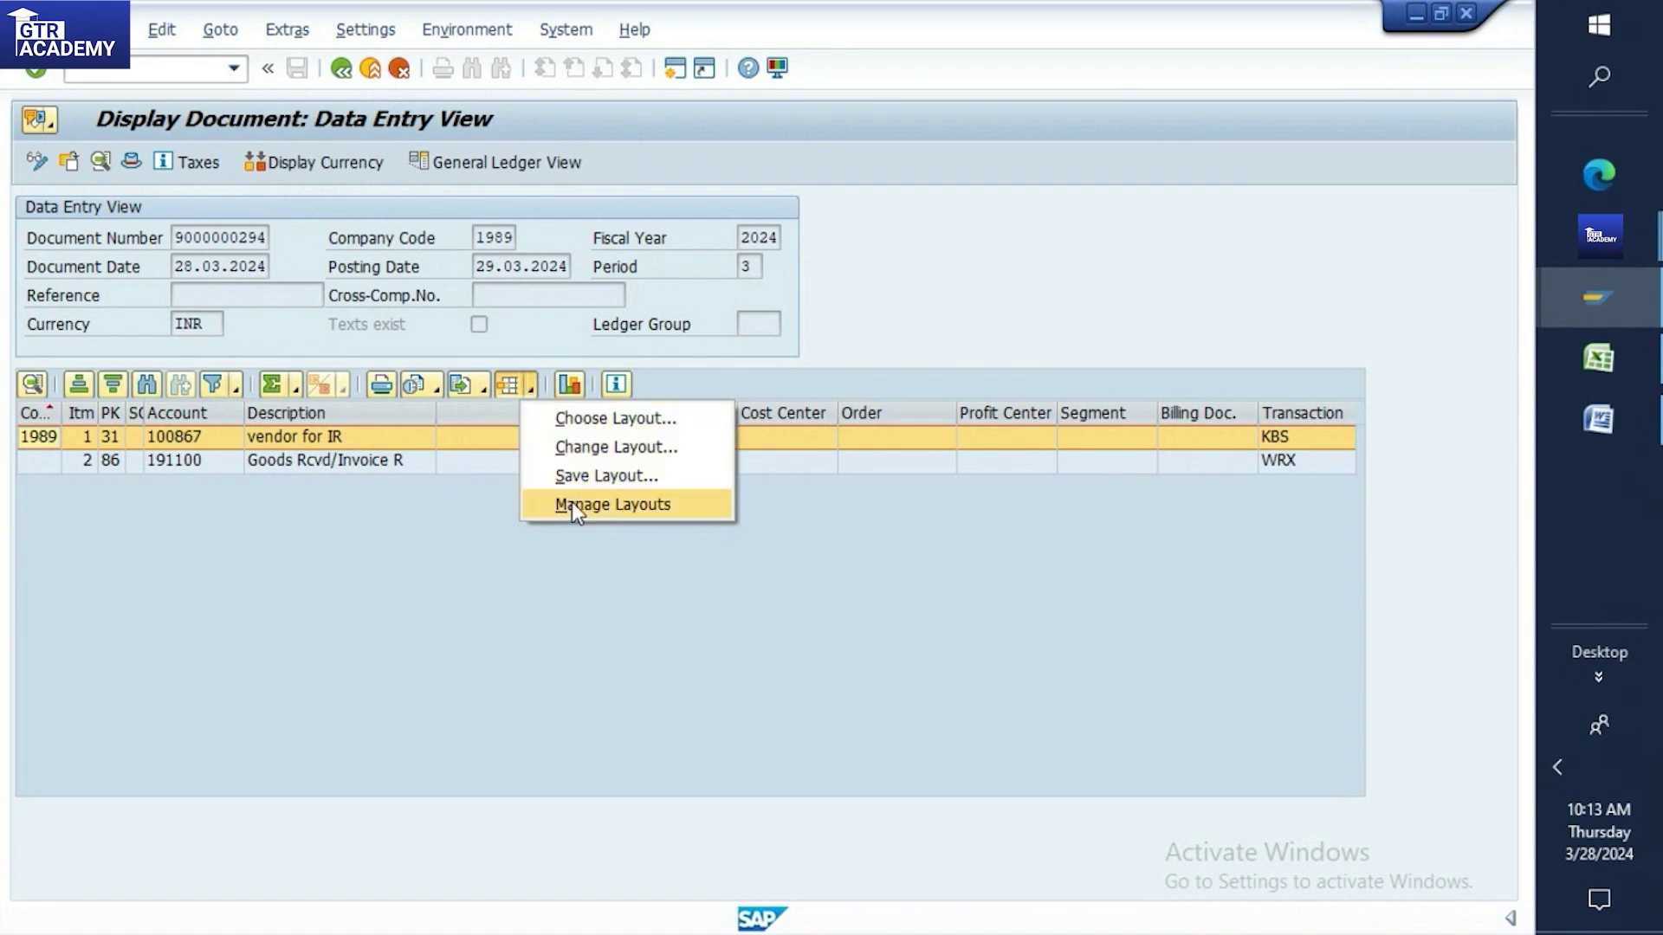
pyautogui.click(559, 449)
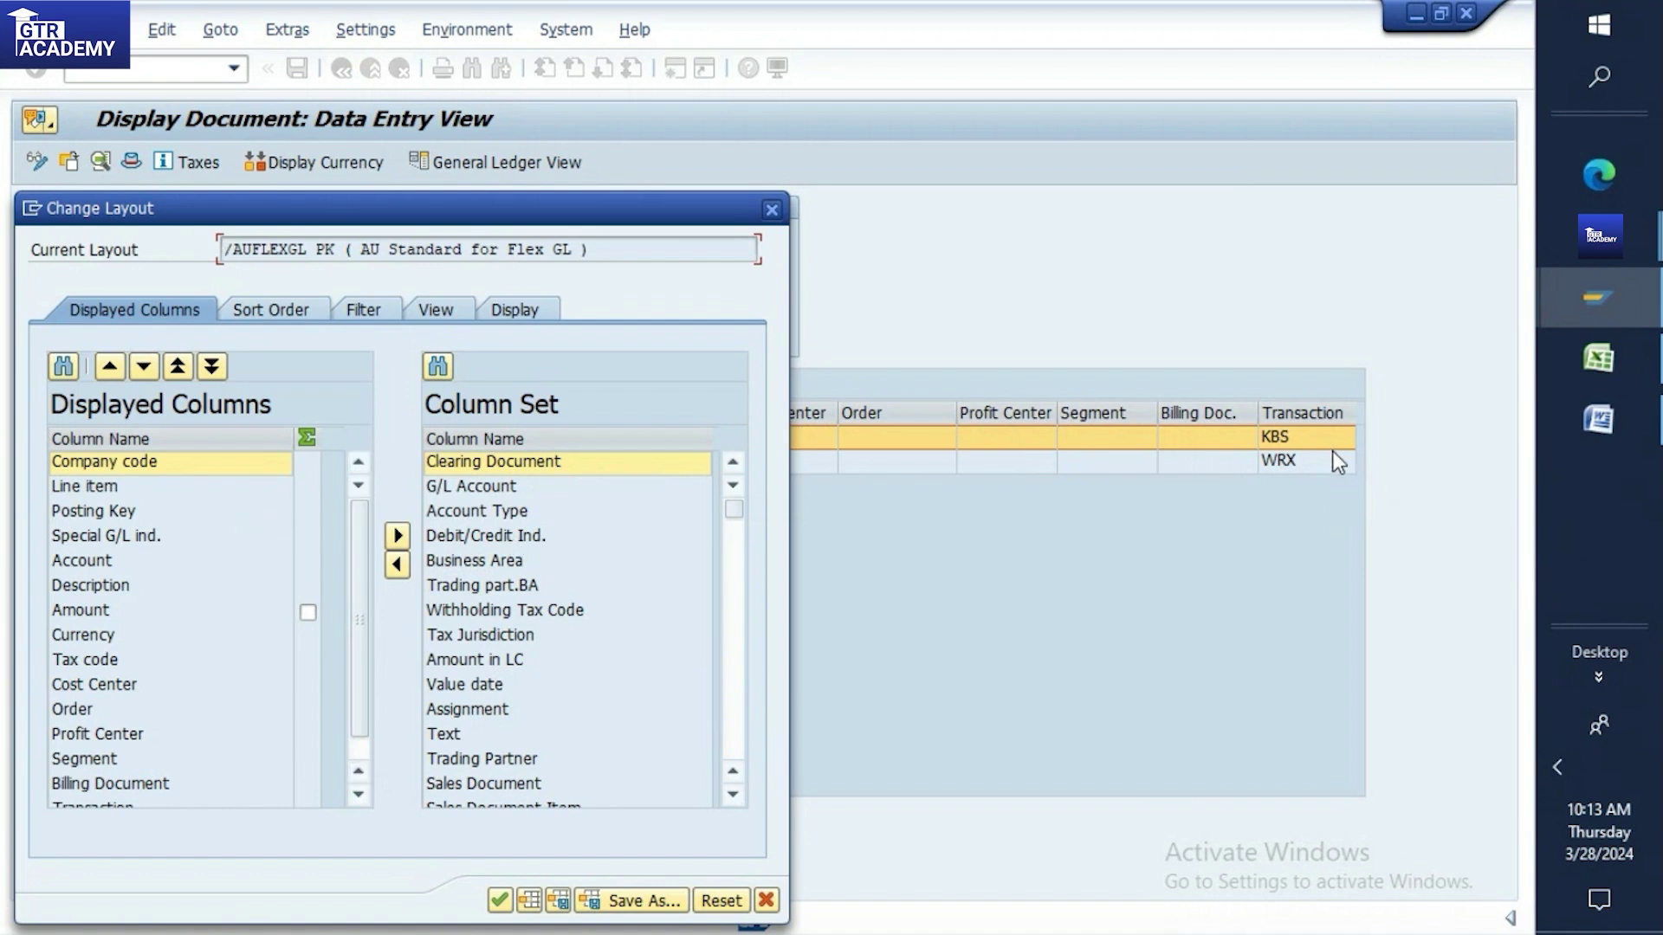
pyautogui.click(477, 538)
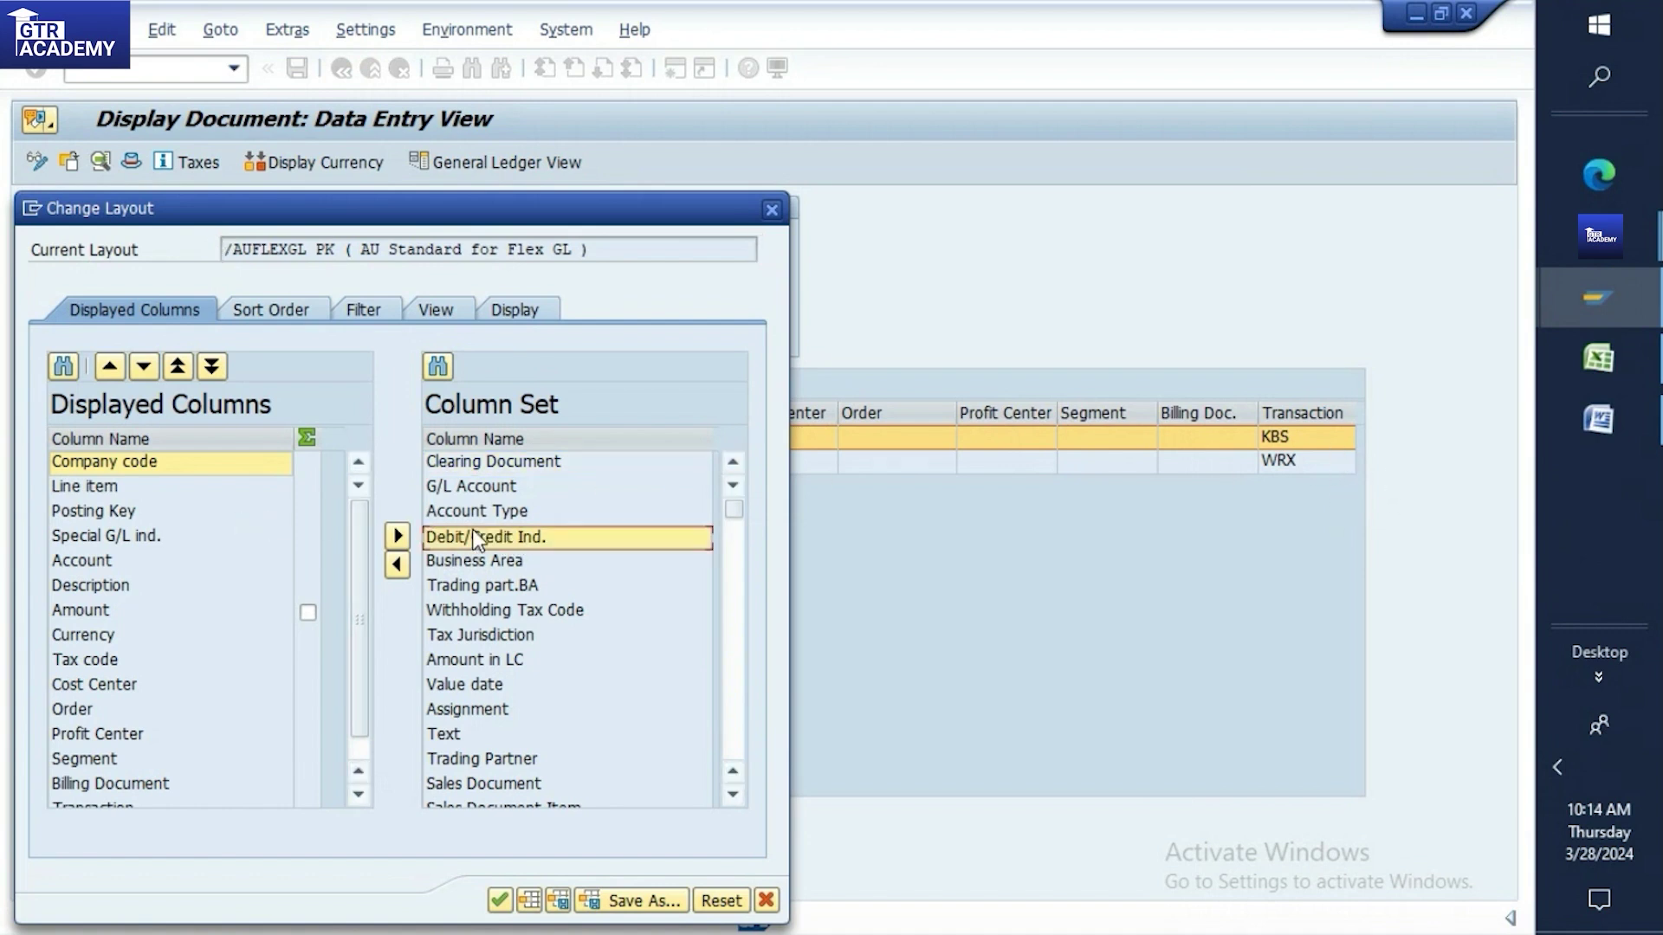
pyautogui.click(397, 564)
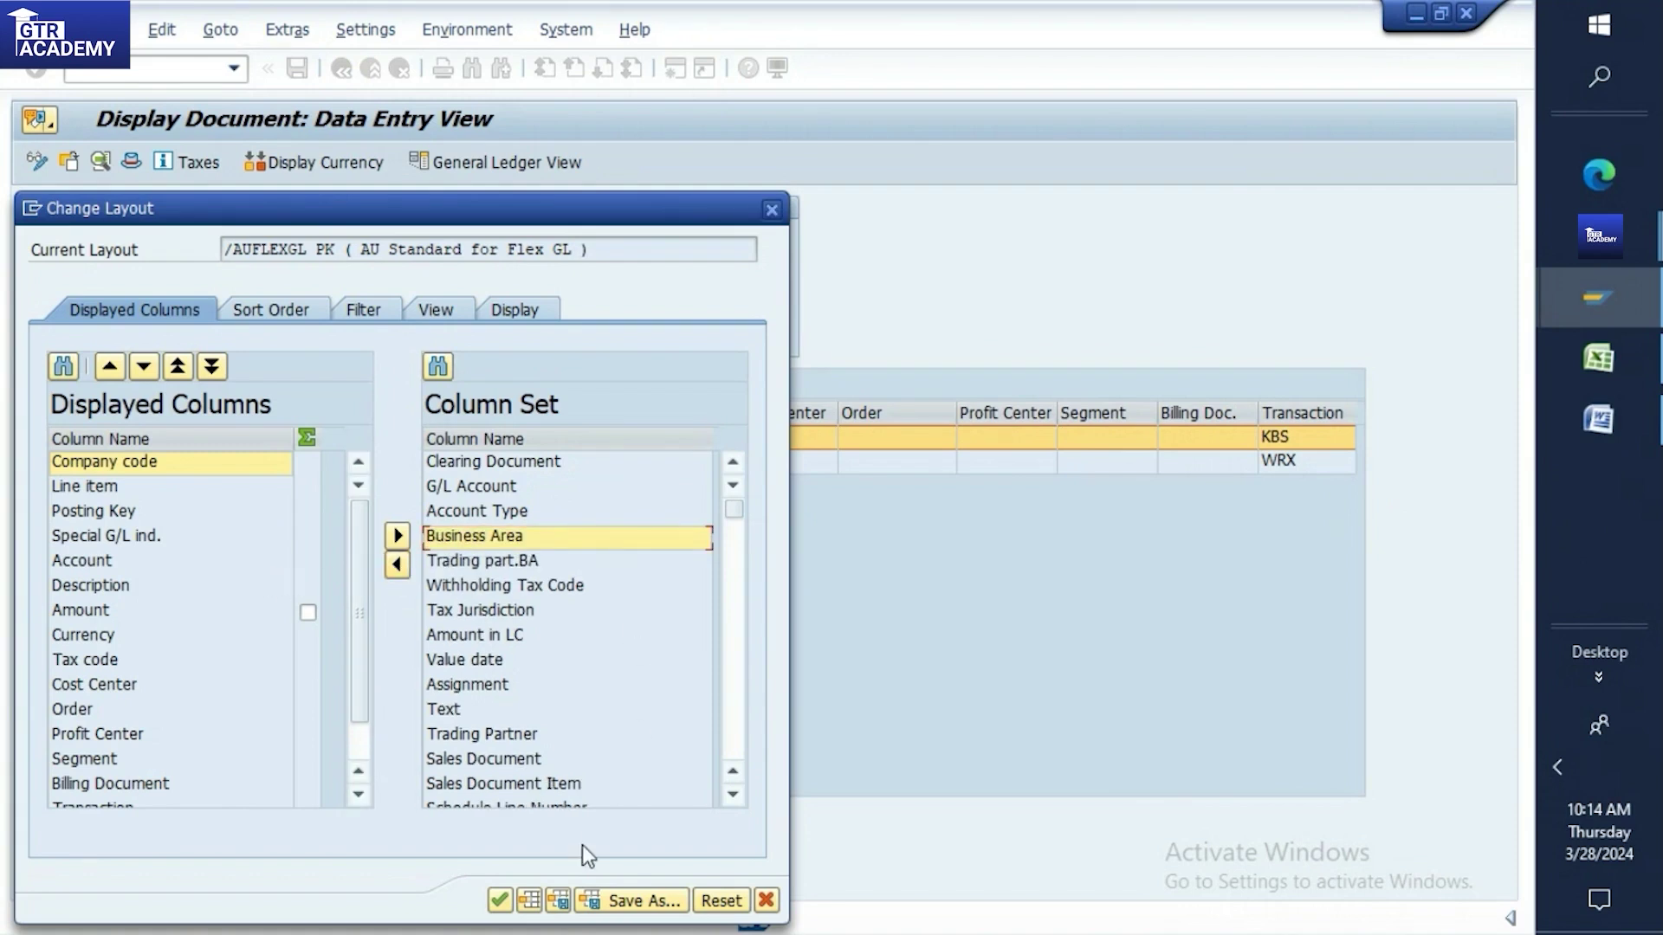
pyautogui.click(500, 902)
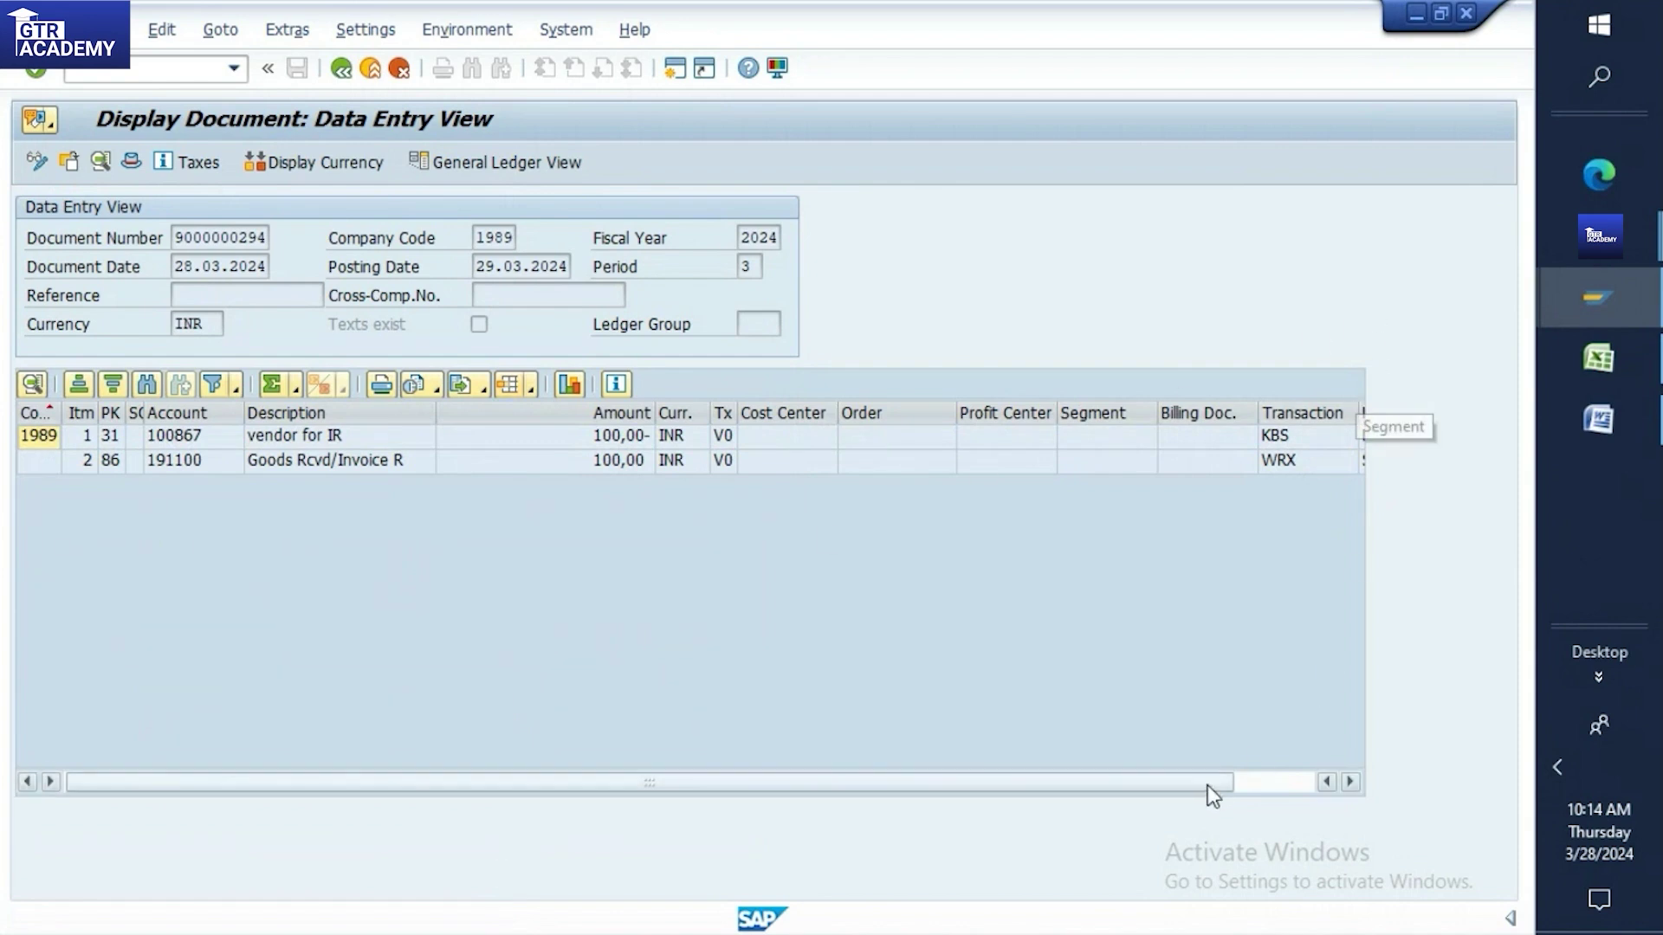
pyautogui.moveTo(1199, 784); pyautogui.dragTo(1308, 773)
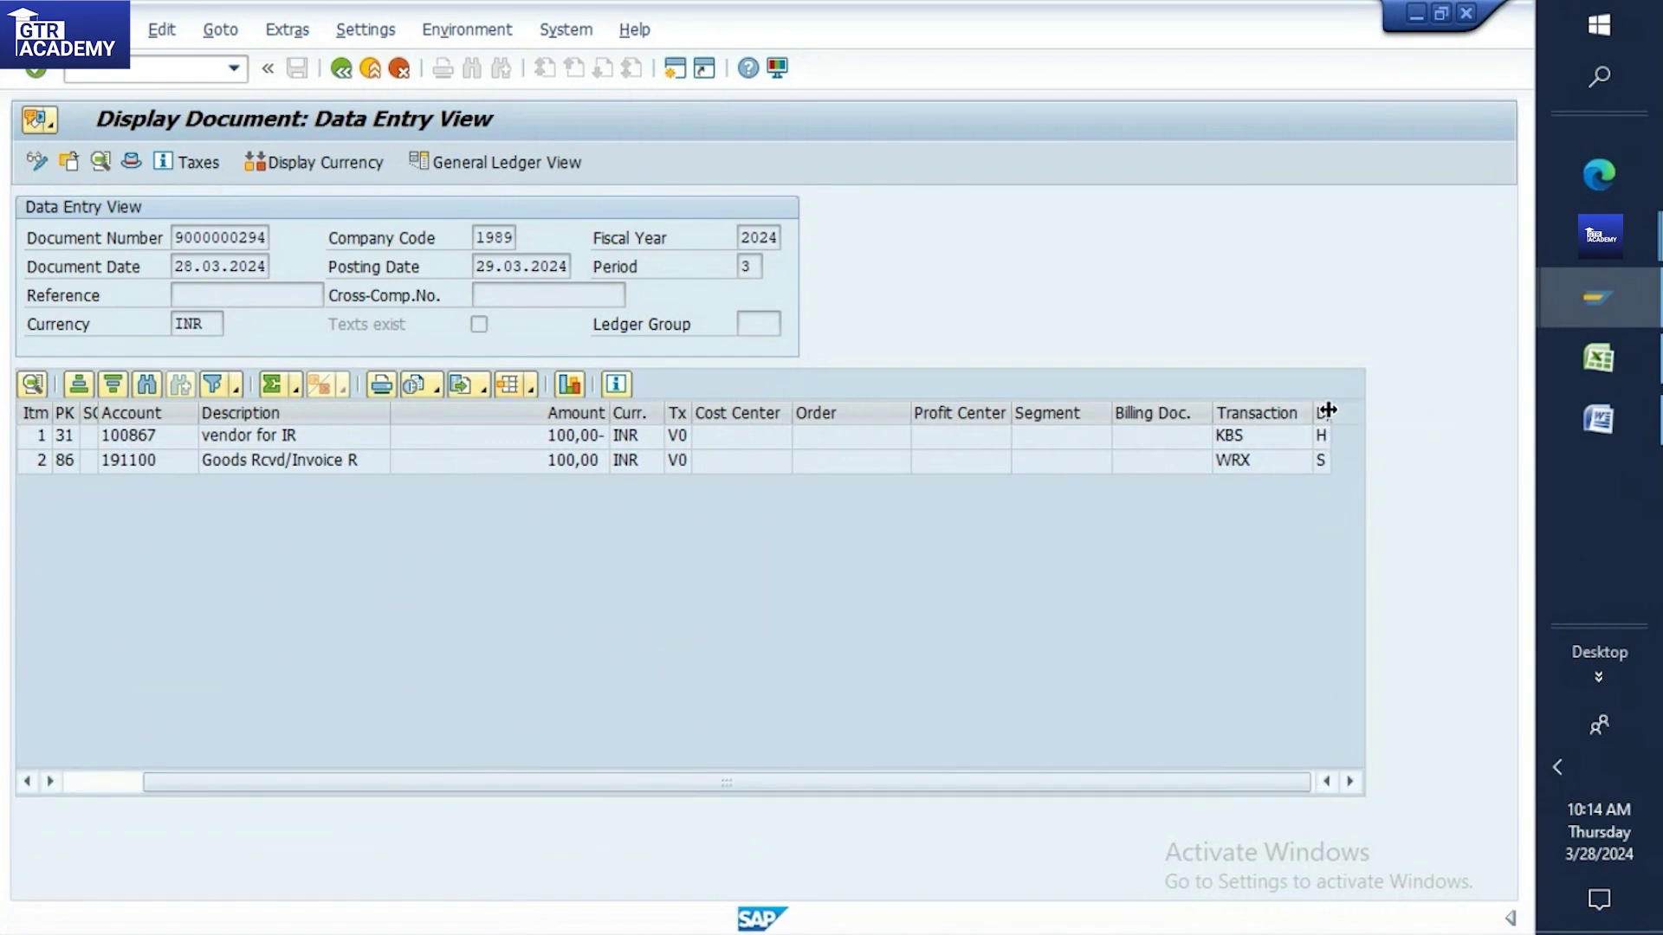
pyautogui.moveTo(1335, 412); pyautogui.dragTo(1356, 405)
# Look up the possible debit/credit indicator values for the KBS line item and compare them with the document's lines
pyautogui.click(1342, 440)
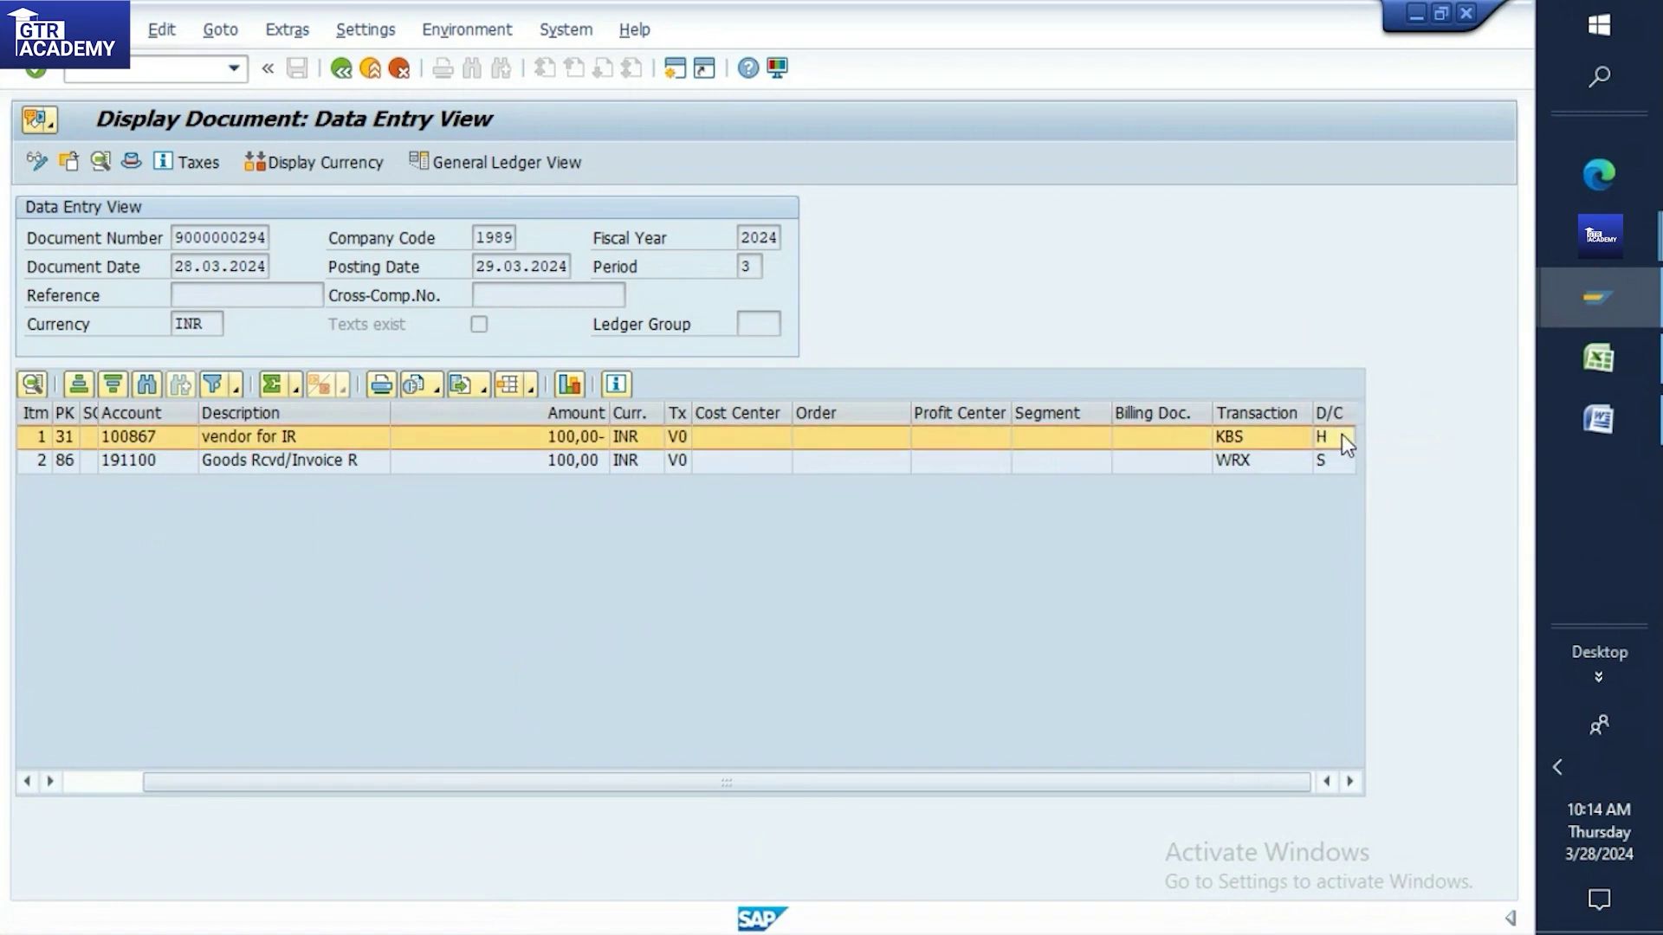
pyautogui.press('F4')
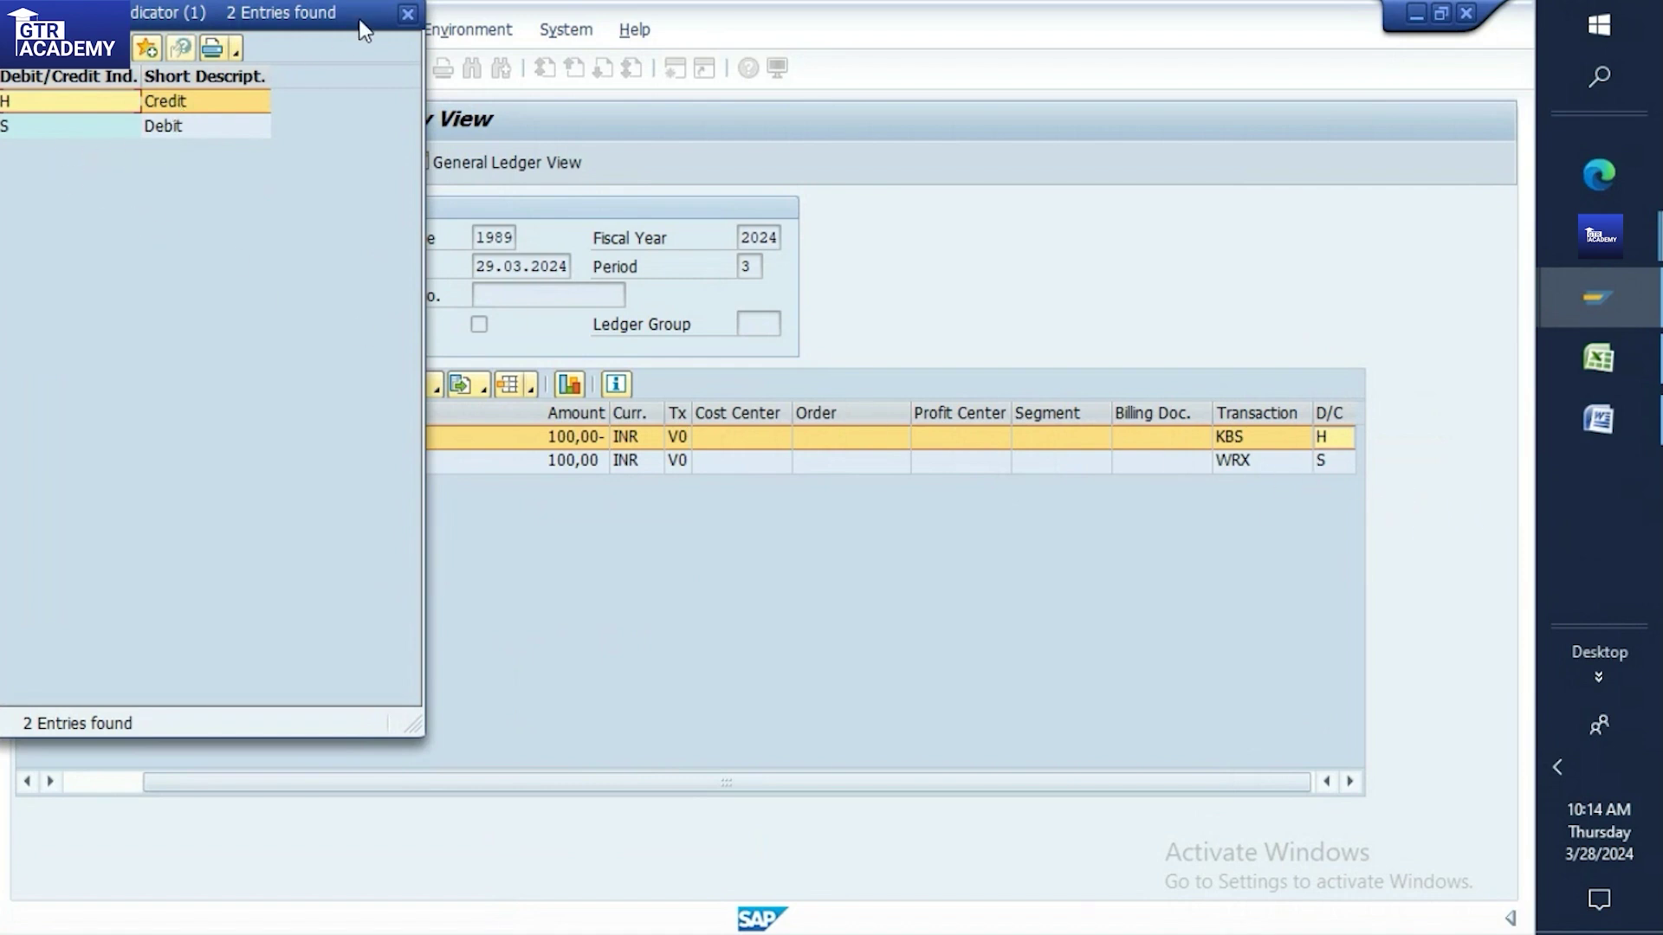
pyautogui.moveTo(355, 22); pyautogui.dragTo(371, 93)
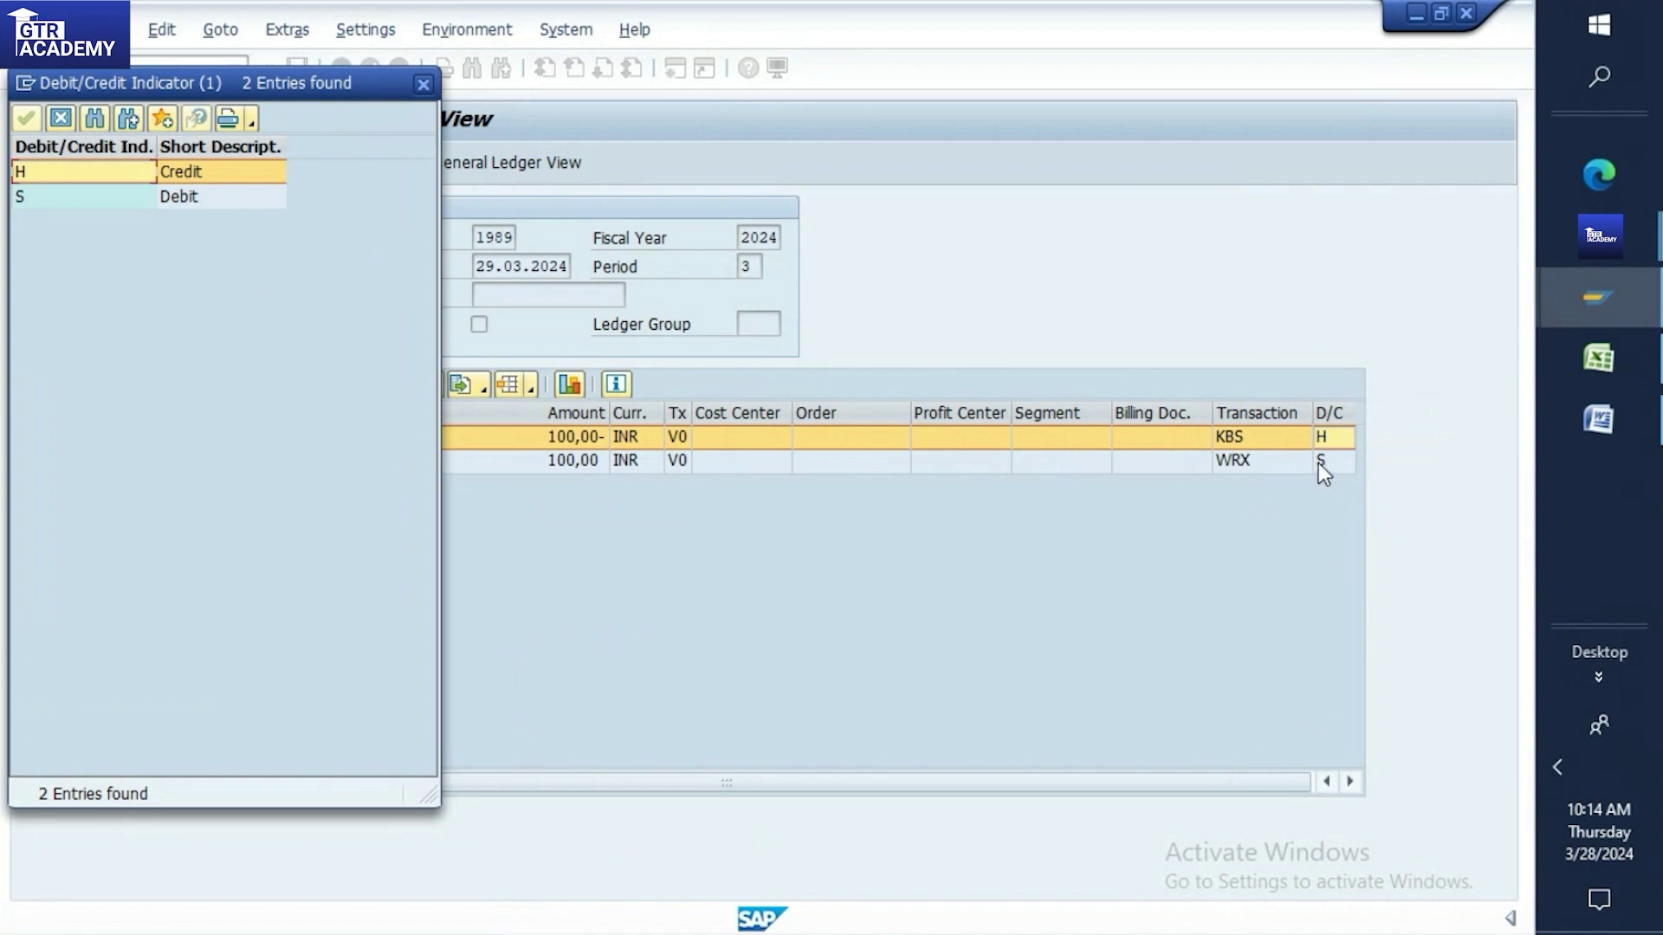
# Close the debit/credit indicator list, leave the document, and reopen the accounting document from the list of documents in accounting
pyautogui.click(427, 87)
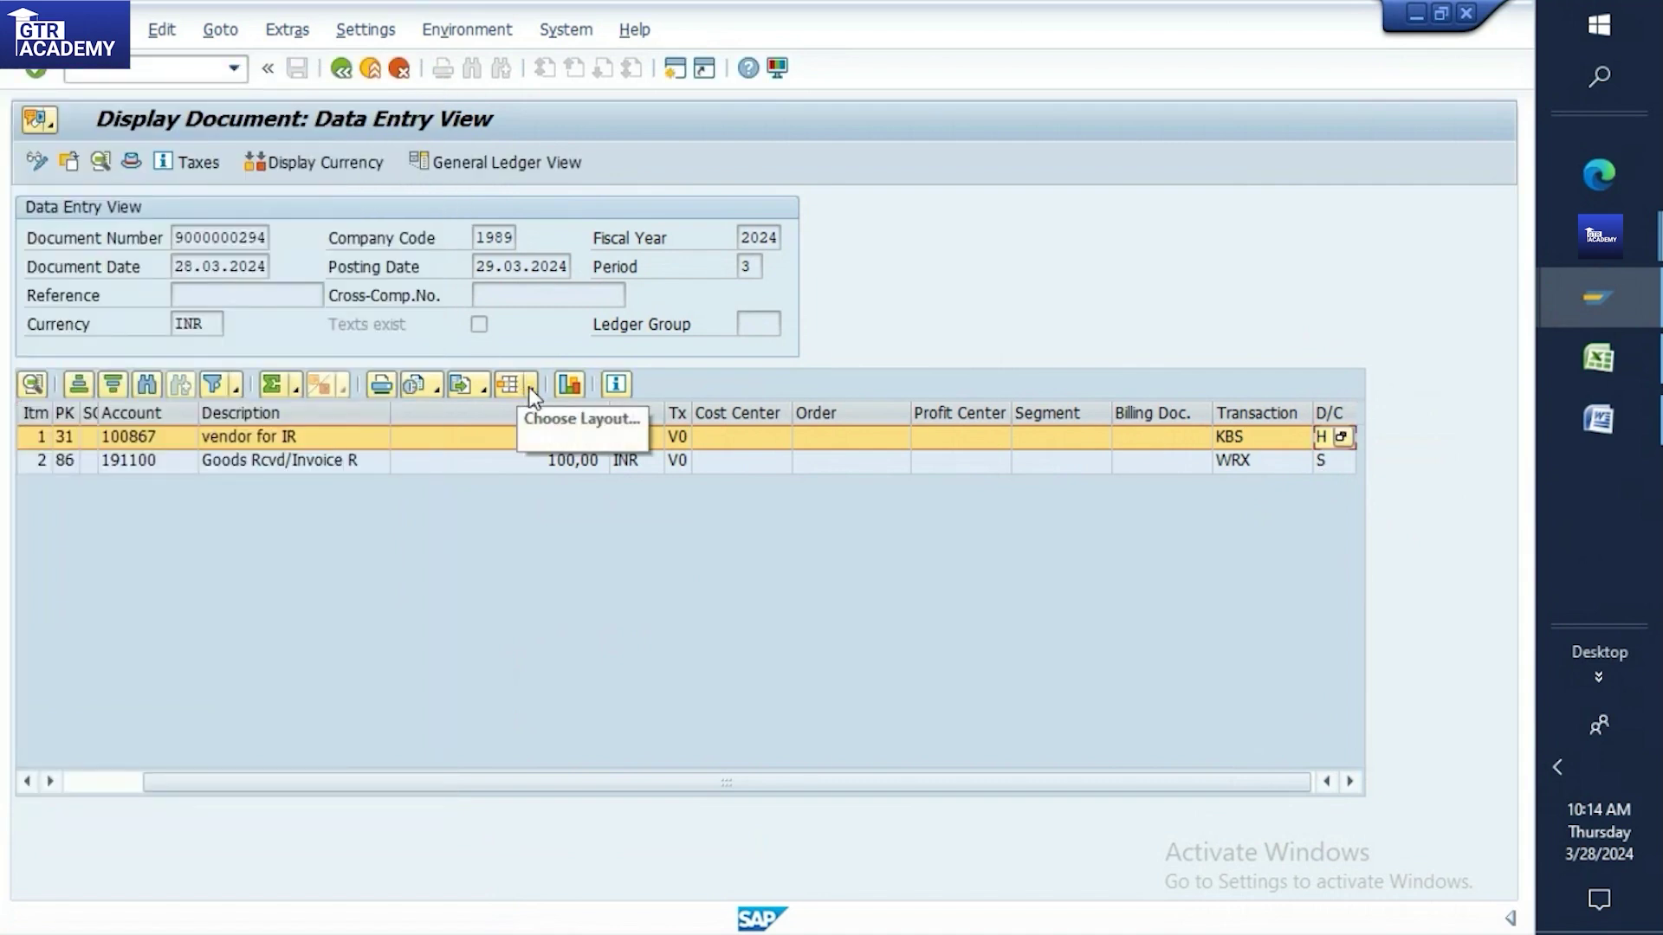
pyautogui.click(346, 73)
pyautogui.click(348, 74)
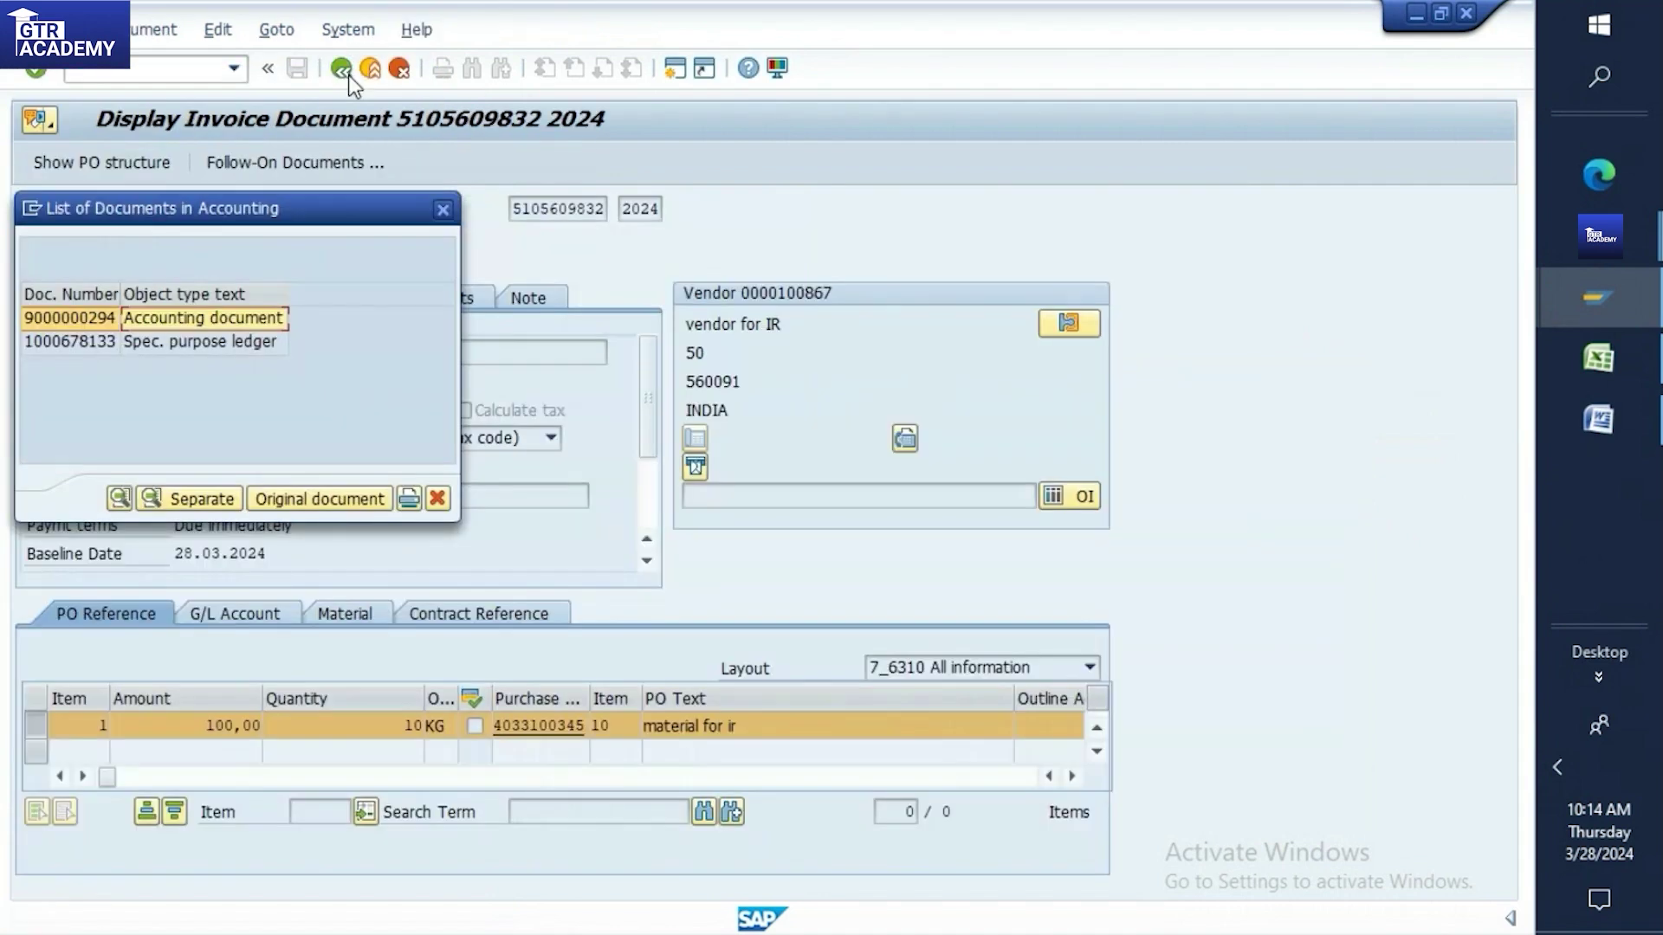
pyautogui.doubleClick(179, 317)
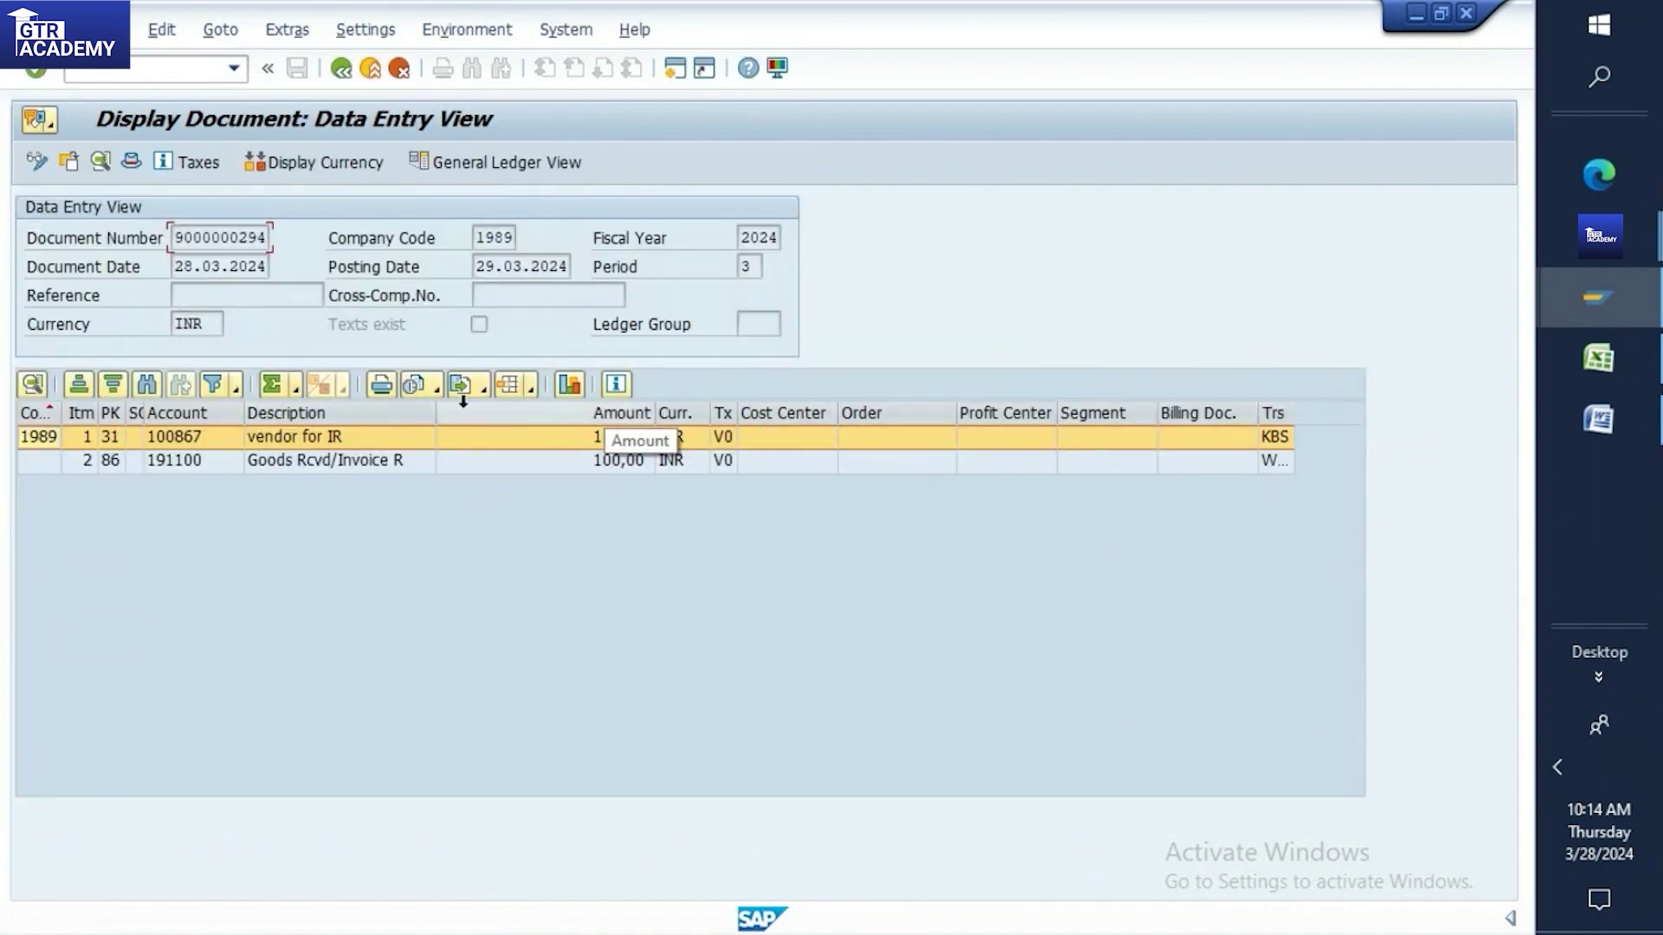
# Change the line item layout to display the Debit/Credit Ind. column and widen that column
pyautogui.click(533, 385)
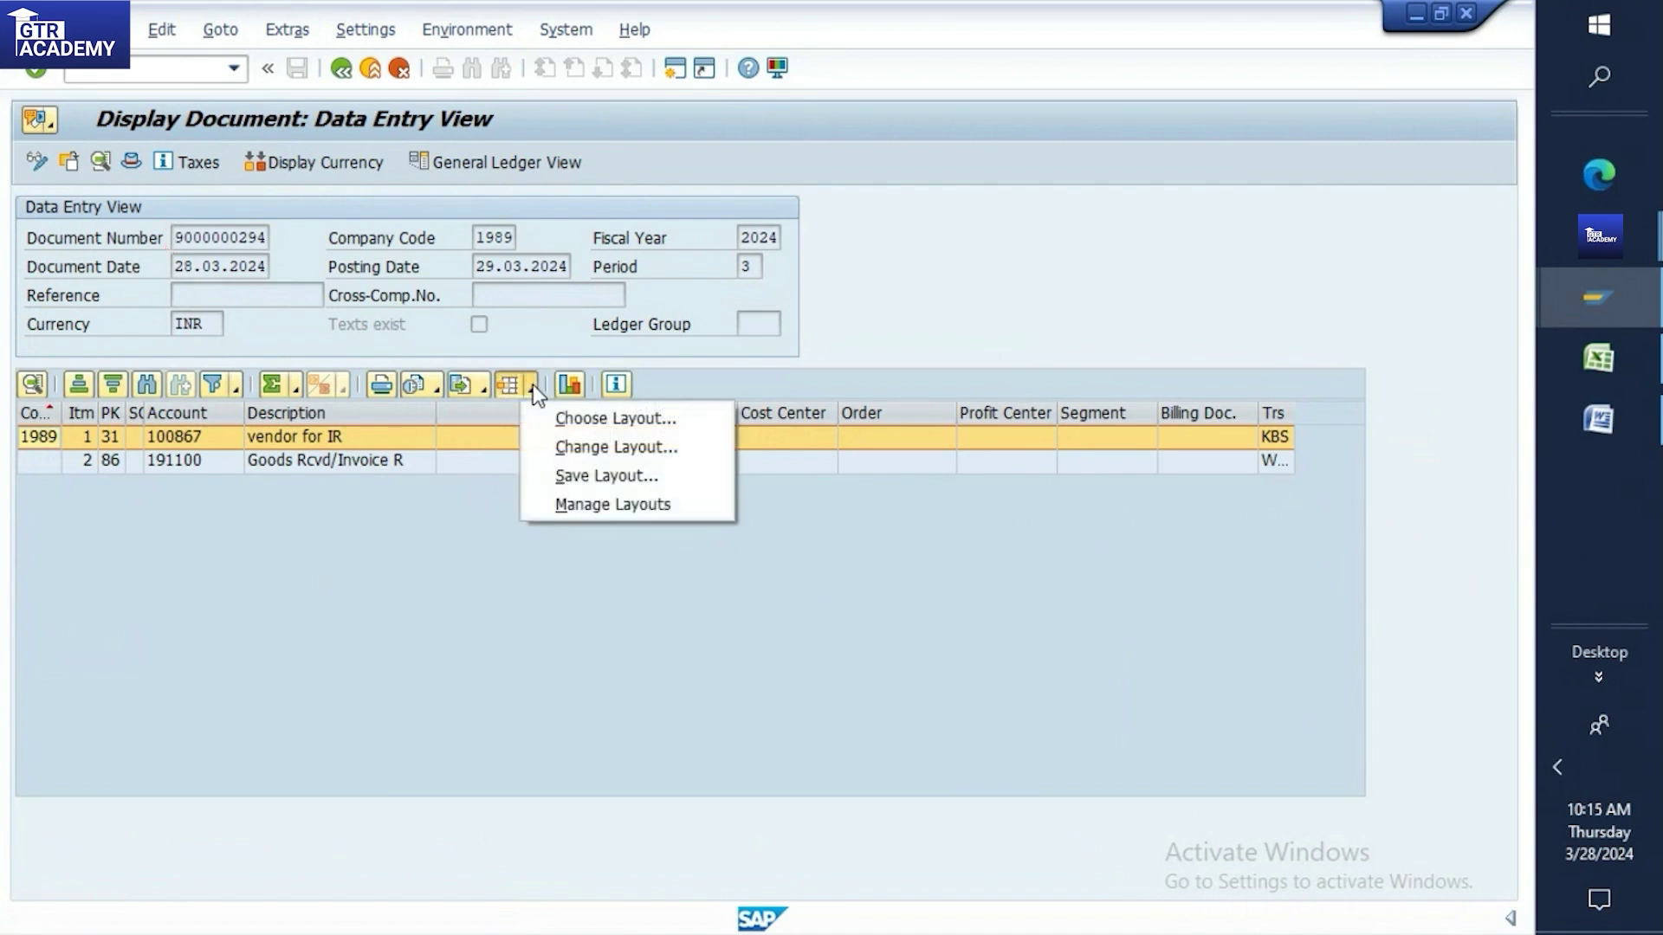
pyautogui.click(569, 445)
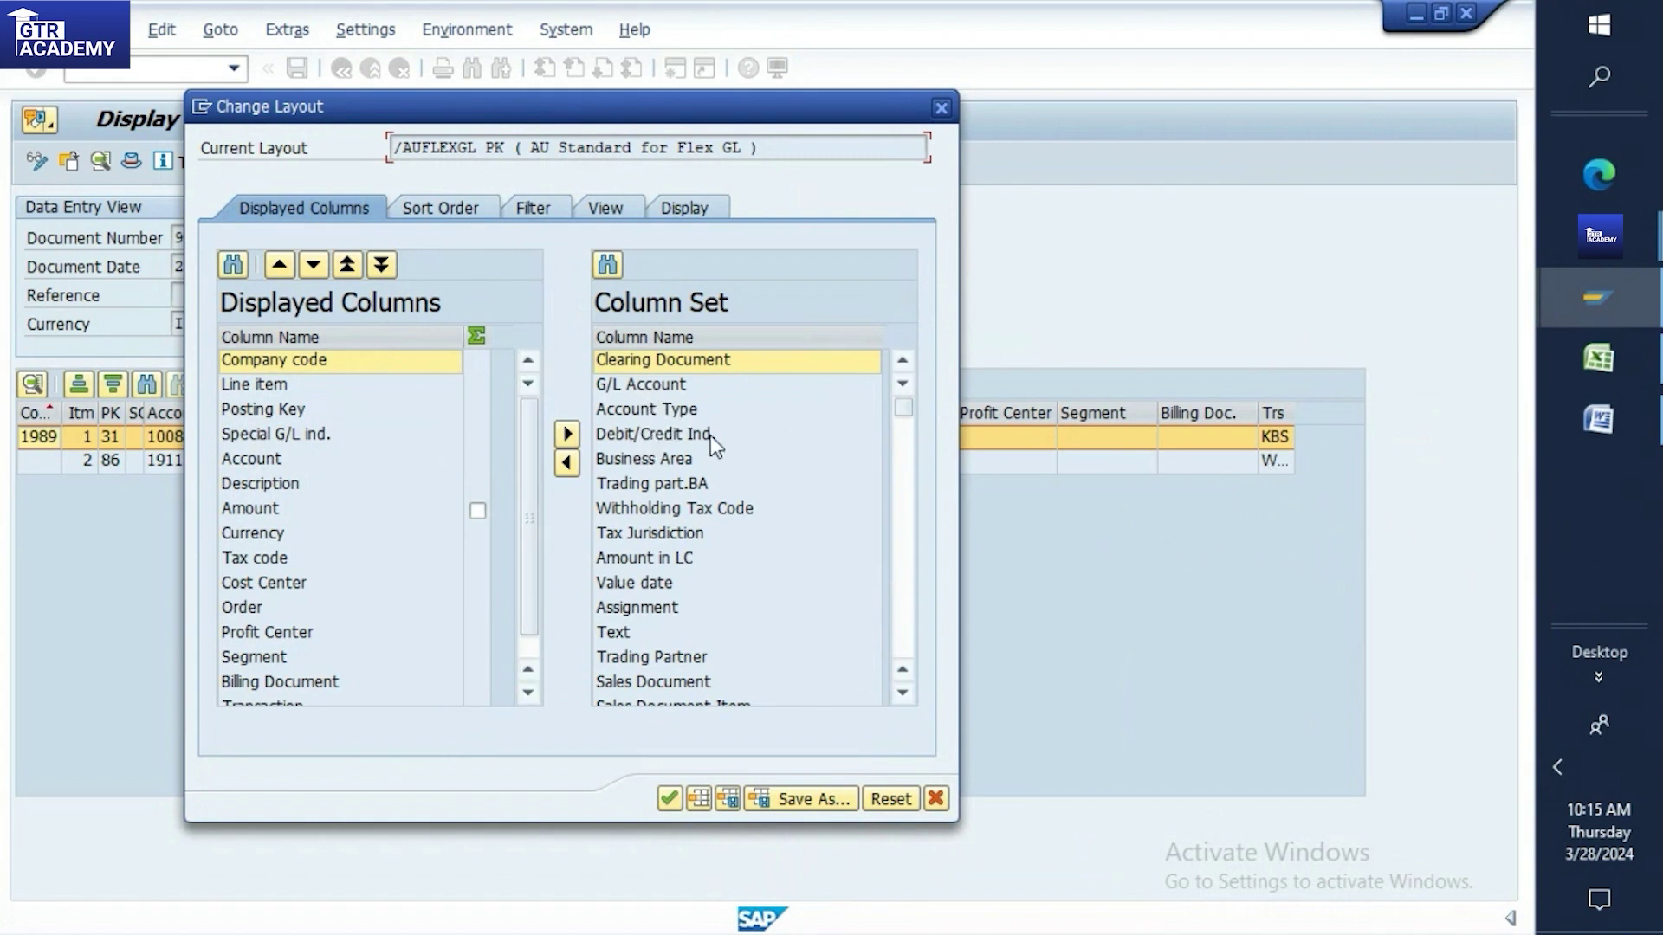
pyautogui.click(640, 436)
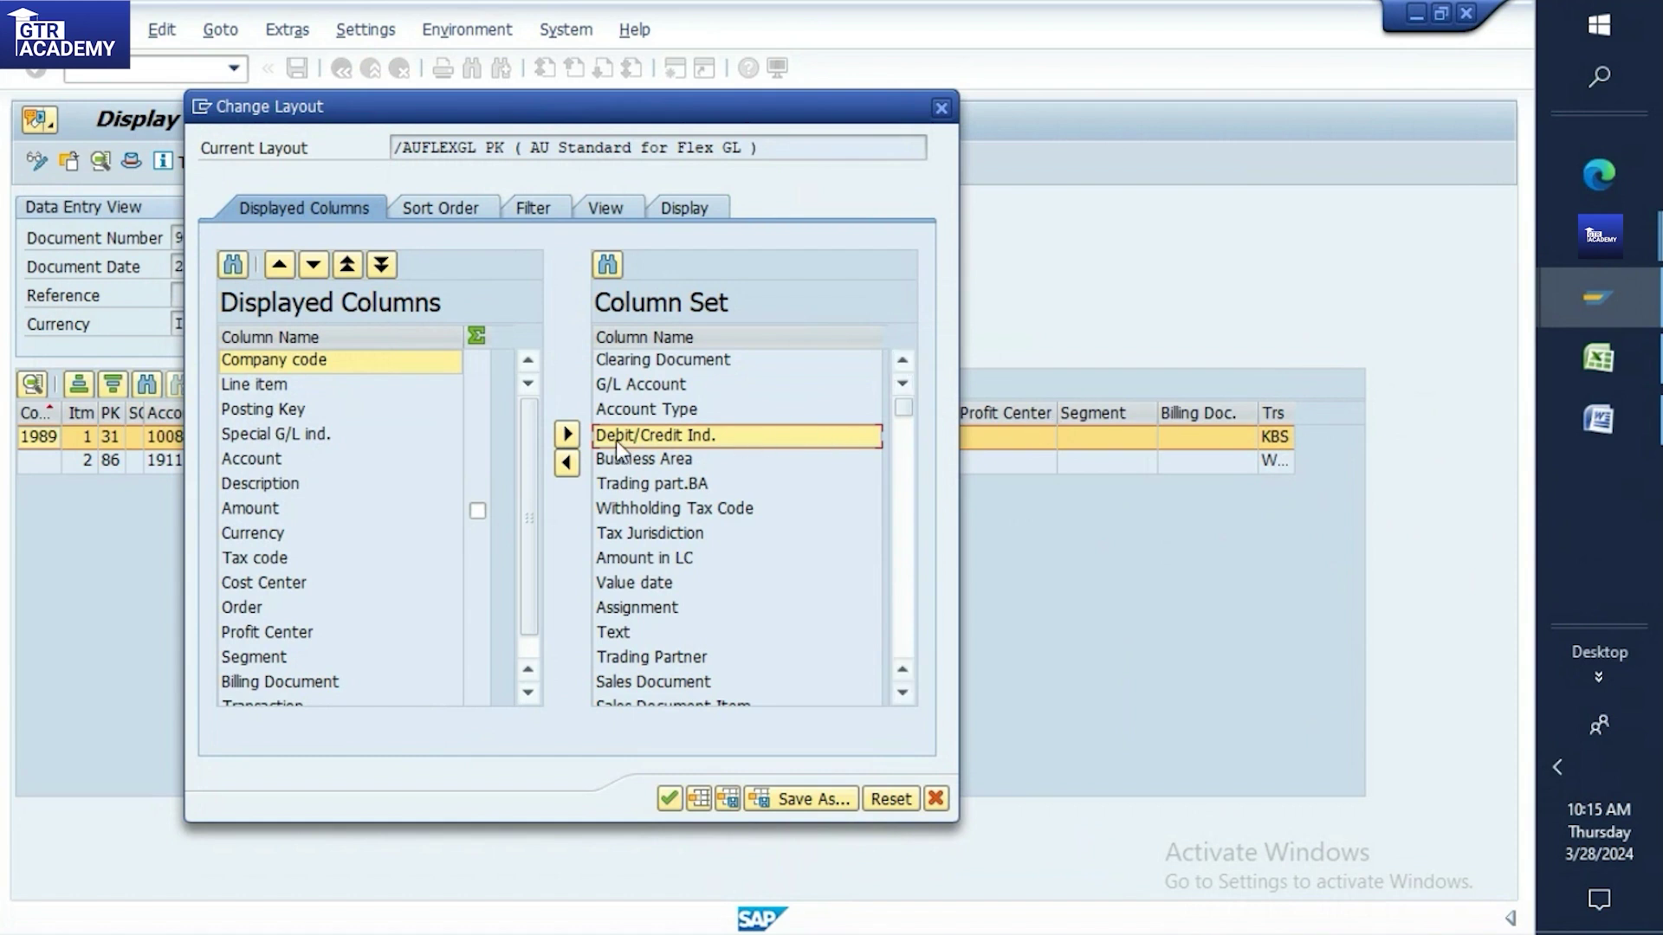
pyautogui.click(568, 463)
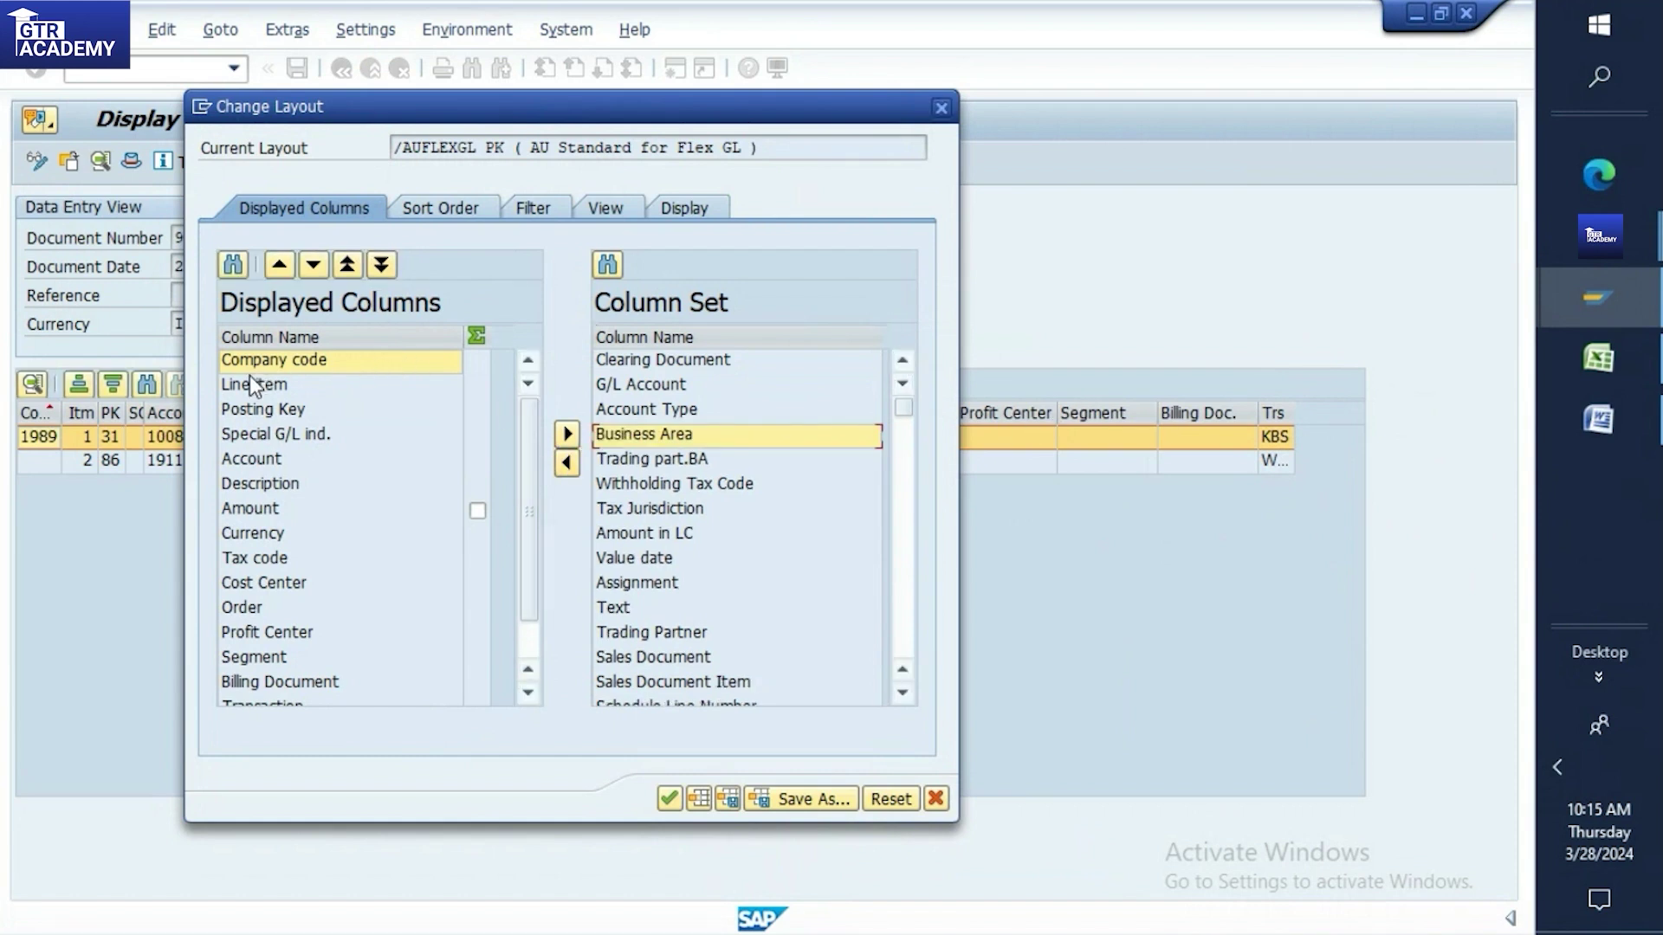
pyautogui.click(672, 799)
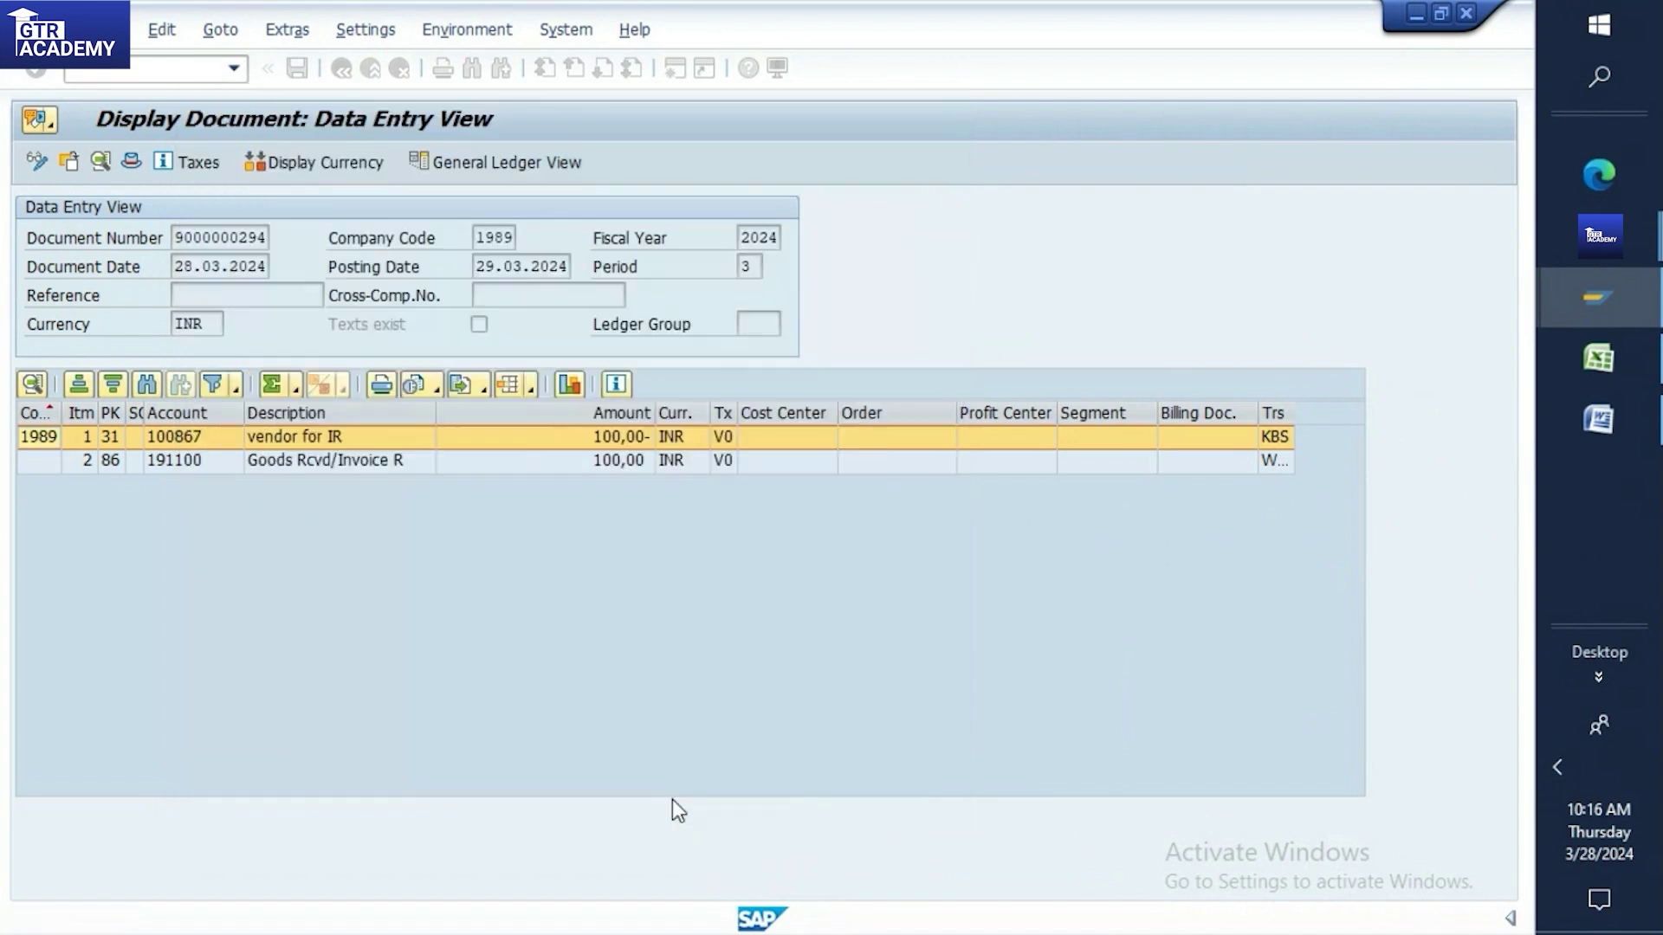
pyautogui.moveTo(1309, 407); pyautogui.dragTo(1340, 403)
# Look up the possible debit/credit indicator values for the KBS line item, then close the value list
pyautogui.click(1317, 435)
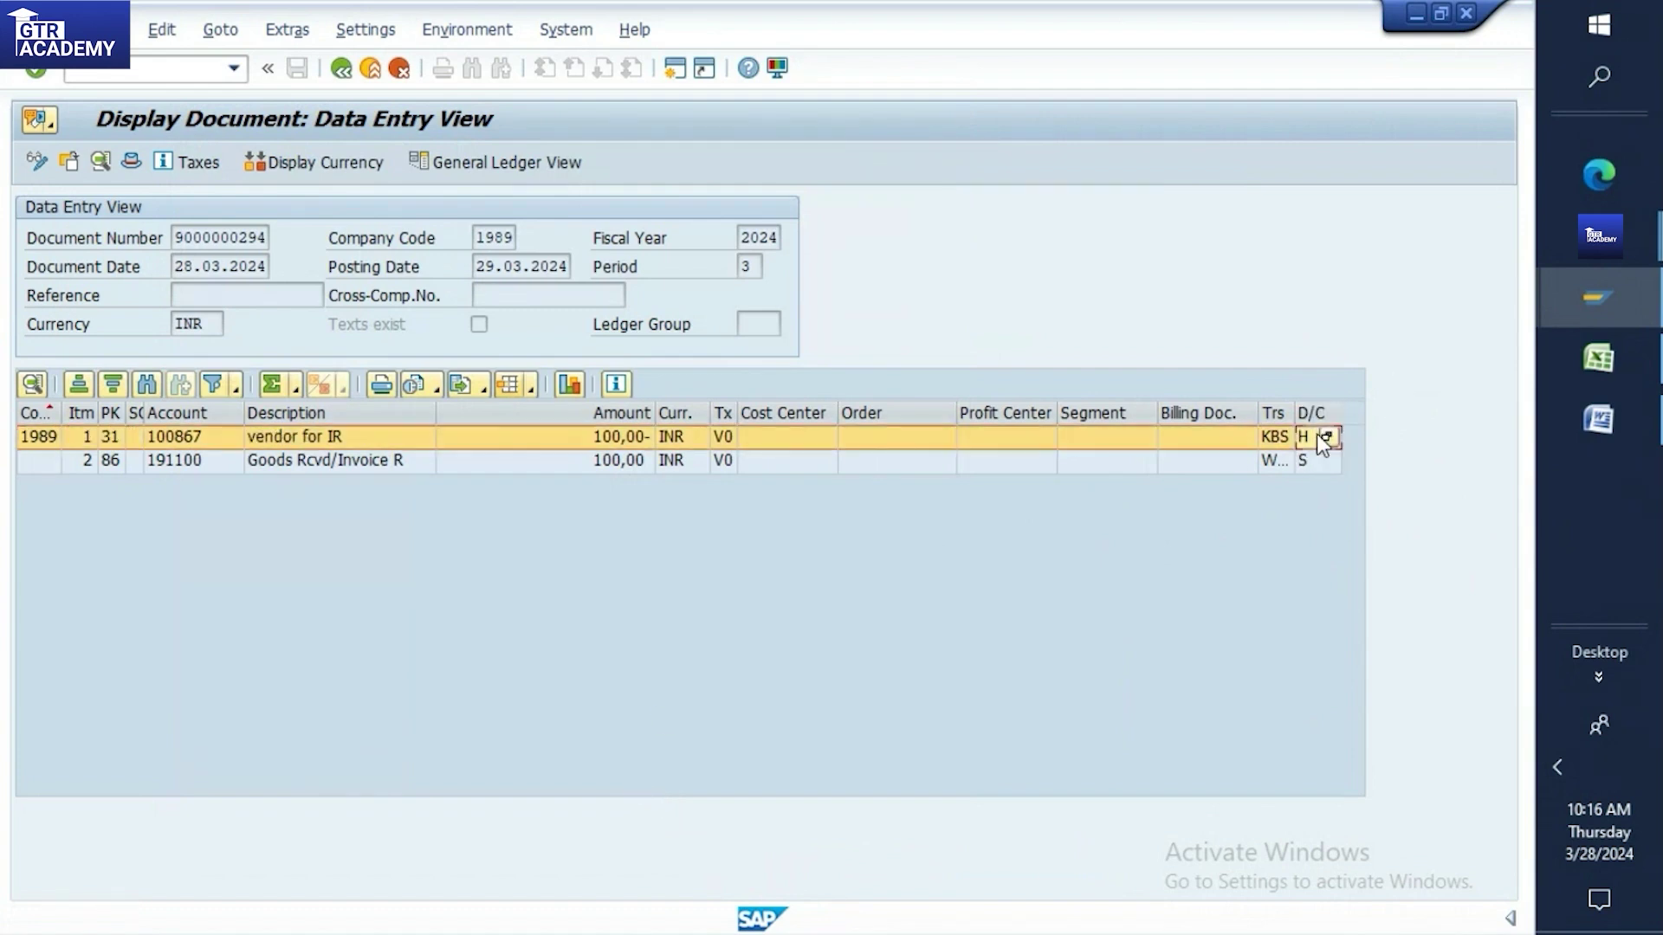
pyautogui.click(1326, 437)
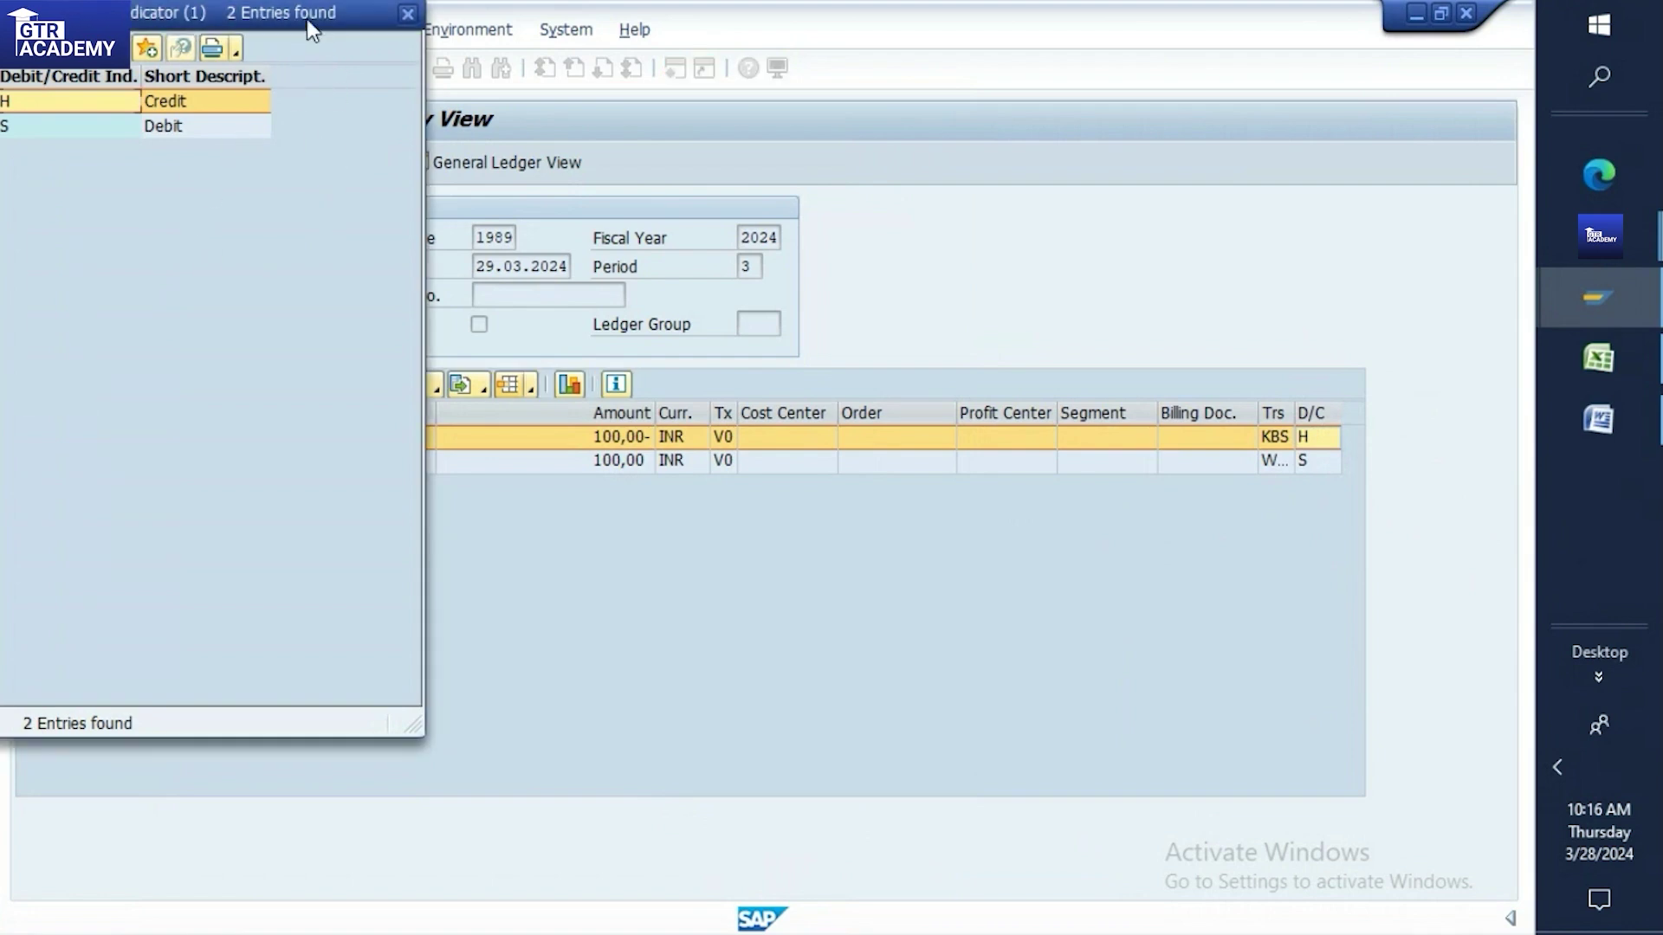
pyautogui.moveTo(312, 30); pyautogui.dragTo(362, 167)
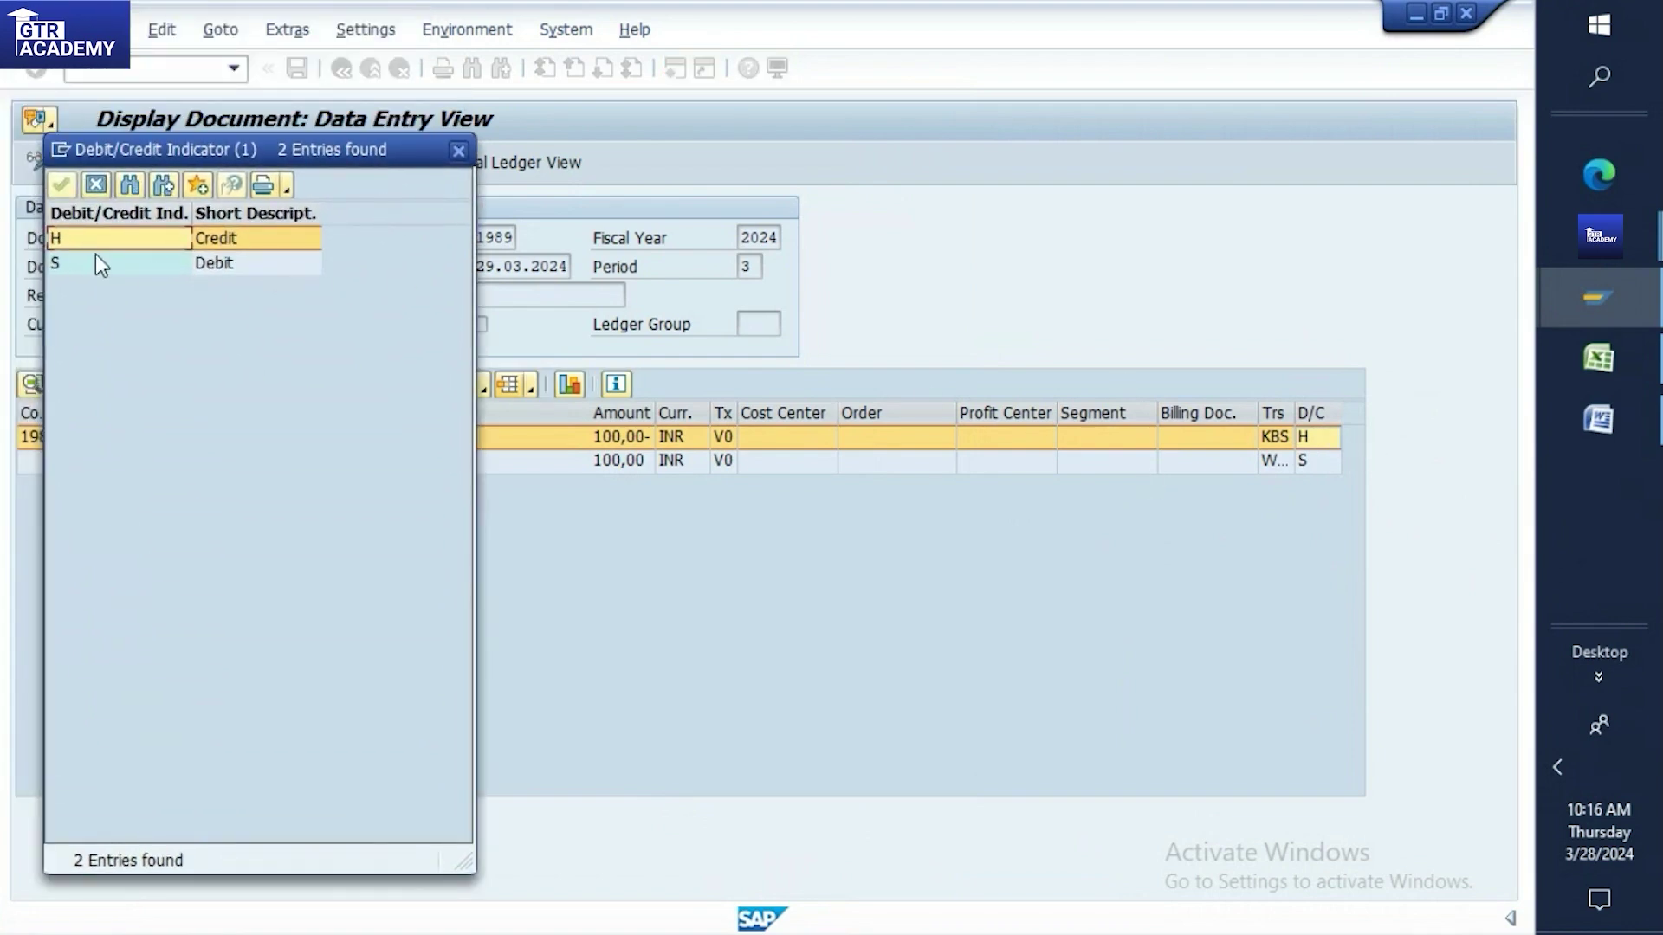
pyautogui.click(459, 153)
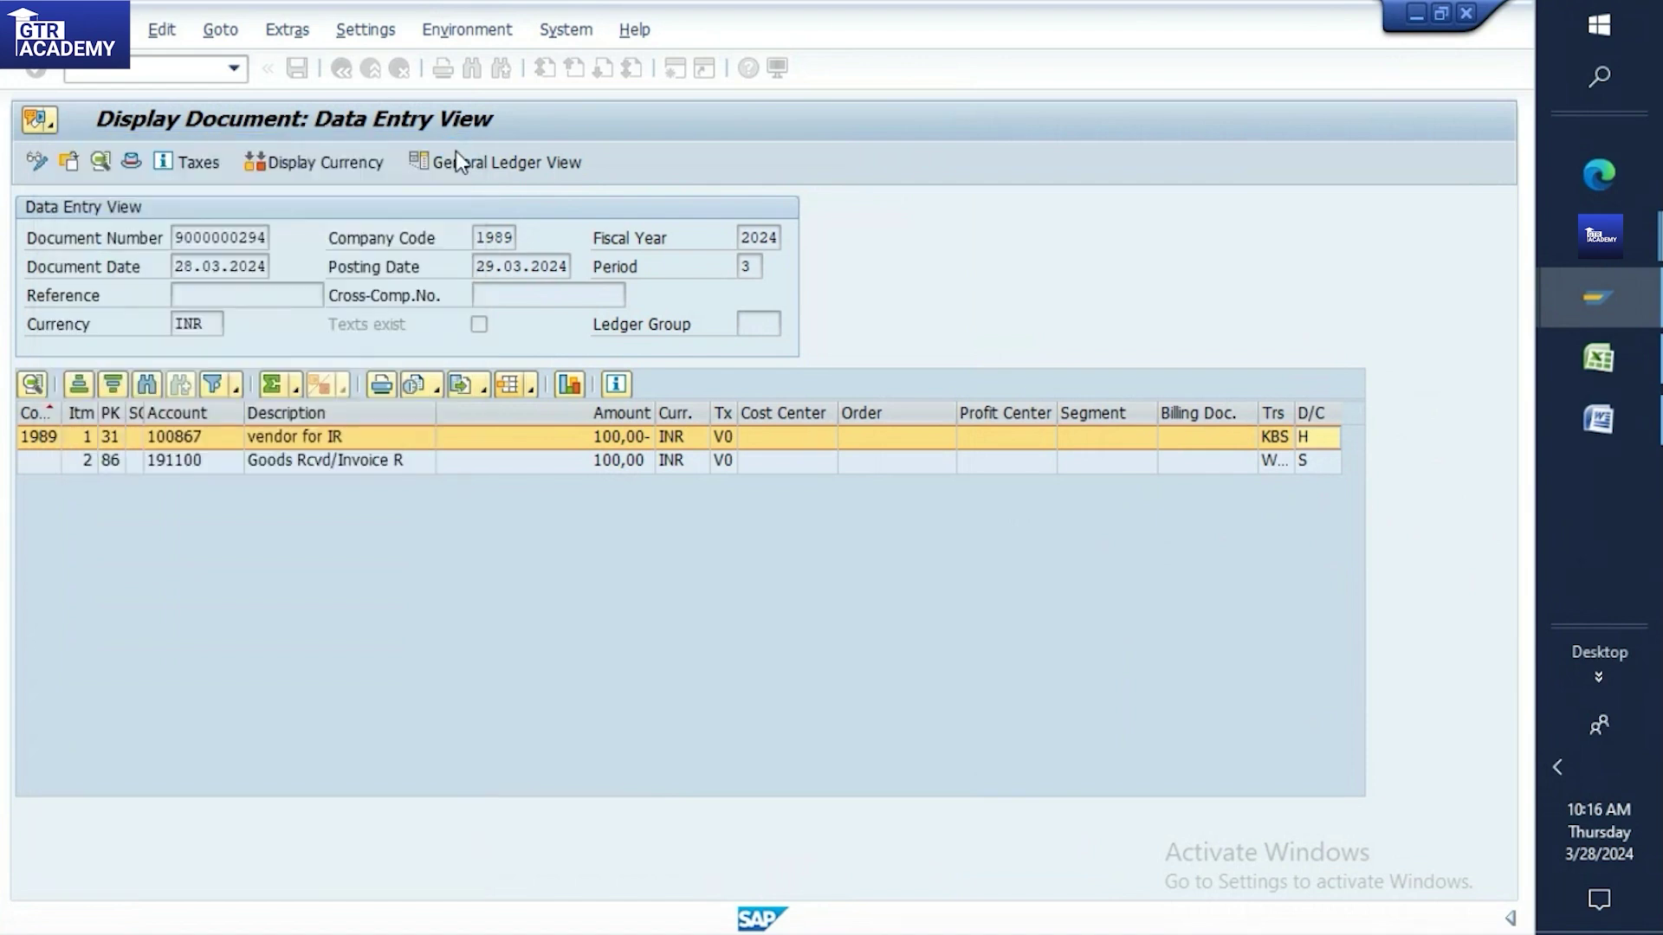
# Switch to Word, place the cursor below T-CODE=MIRO, and switch to Excel to review the accounting entries table
pyautogui.click(1623, 417)
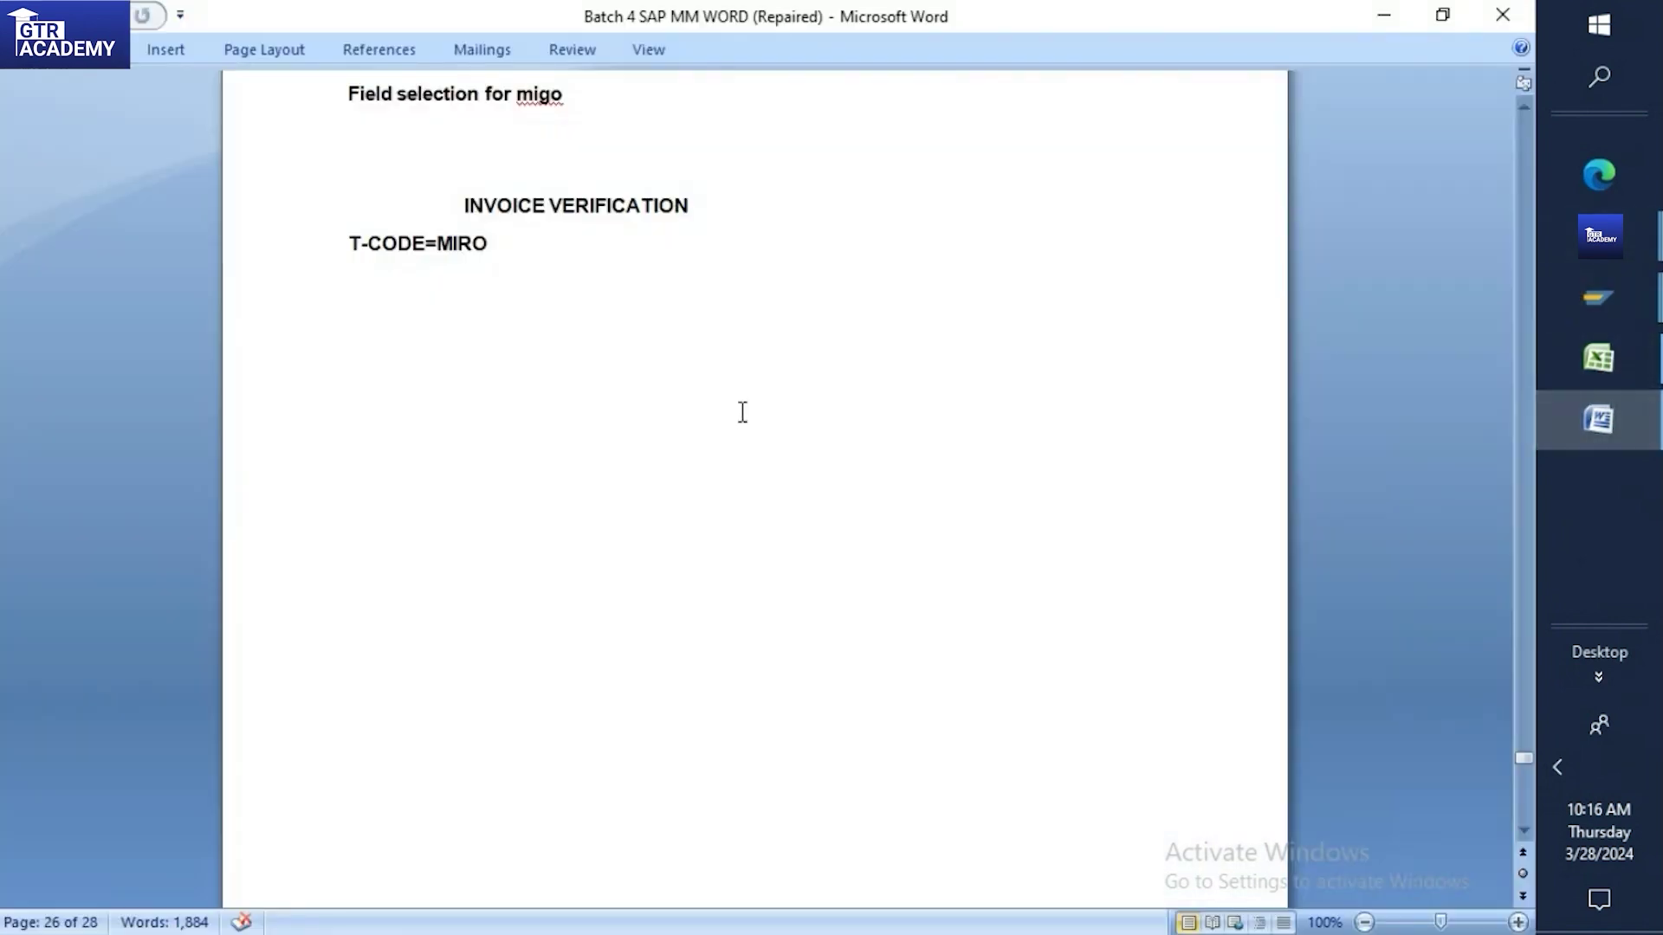
pyautogui.click(559, 272)
pyautogui.click(1564, 379)
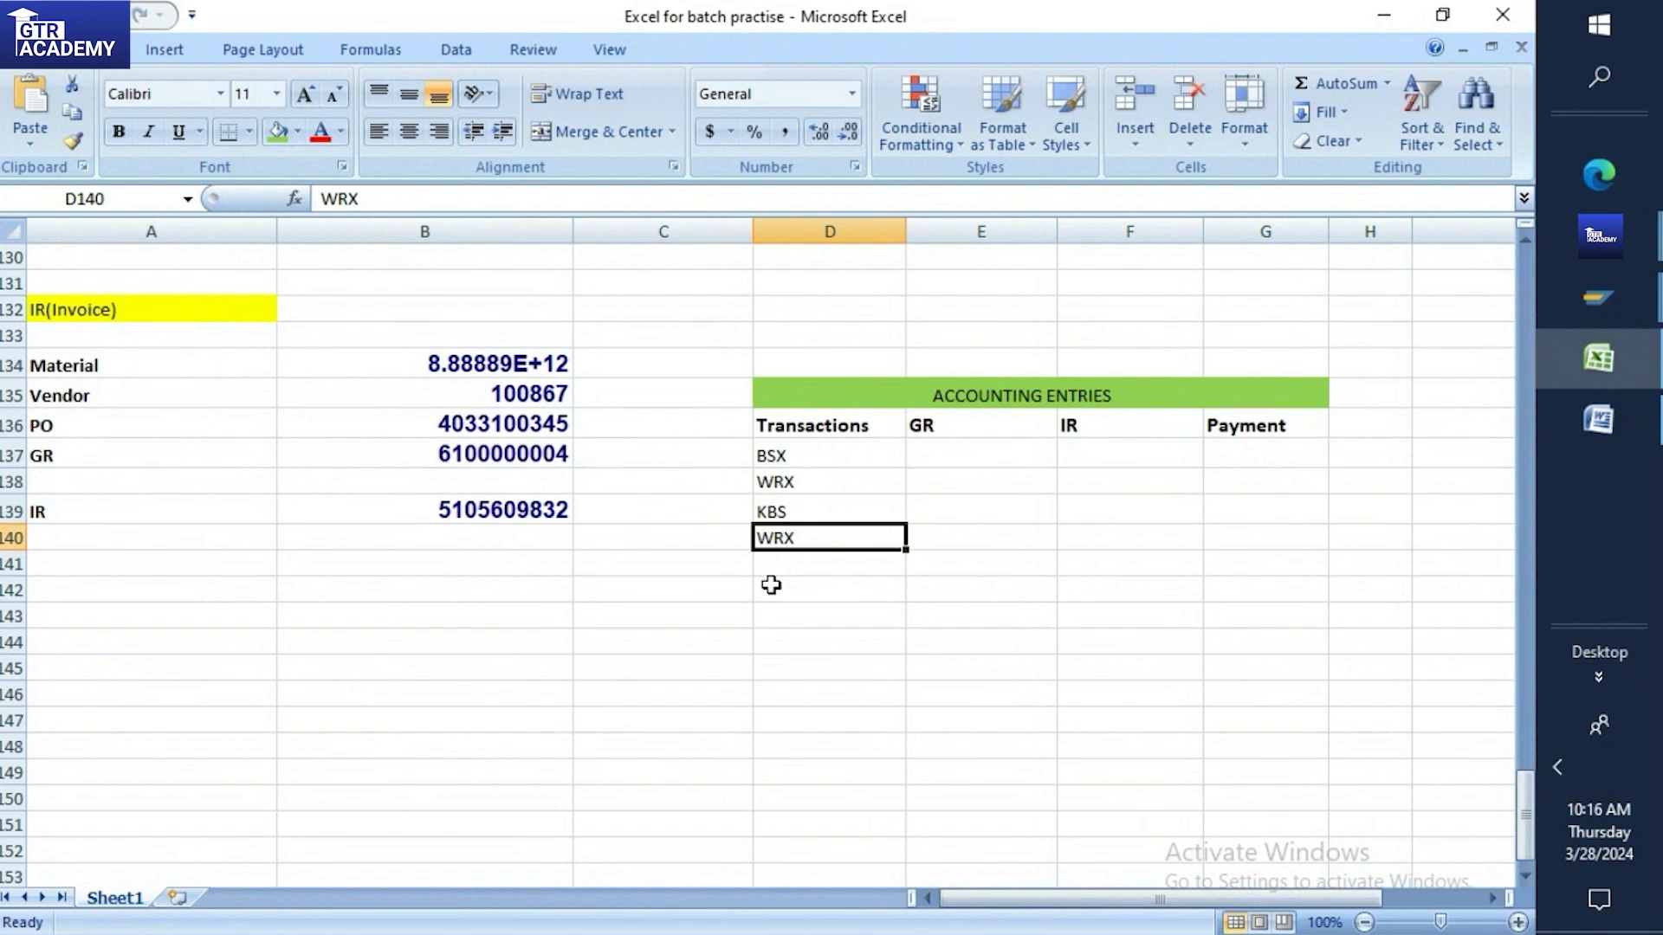
# Switch to Word and write "Valuation class-GL Account-Acc entries(BSX)" below the T-CODE=MIRO line
pyautogui.click(1594, 423)
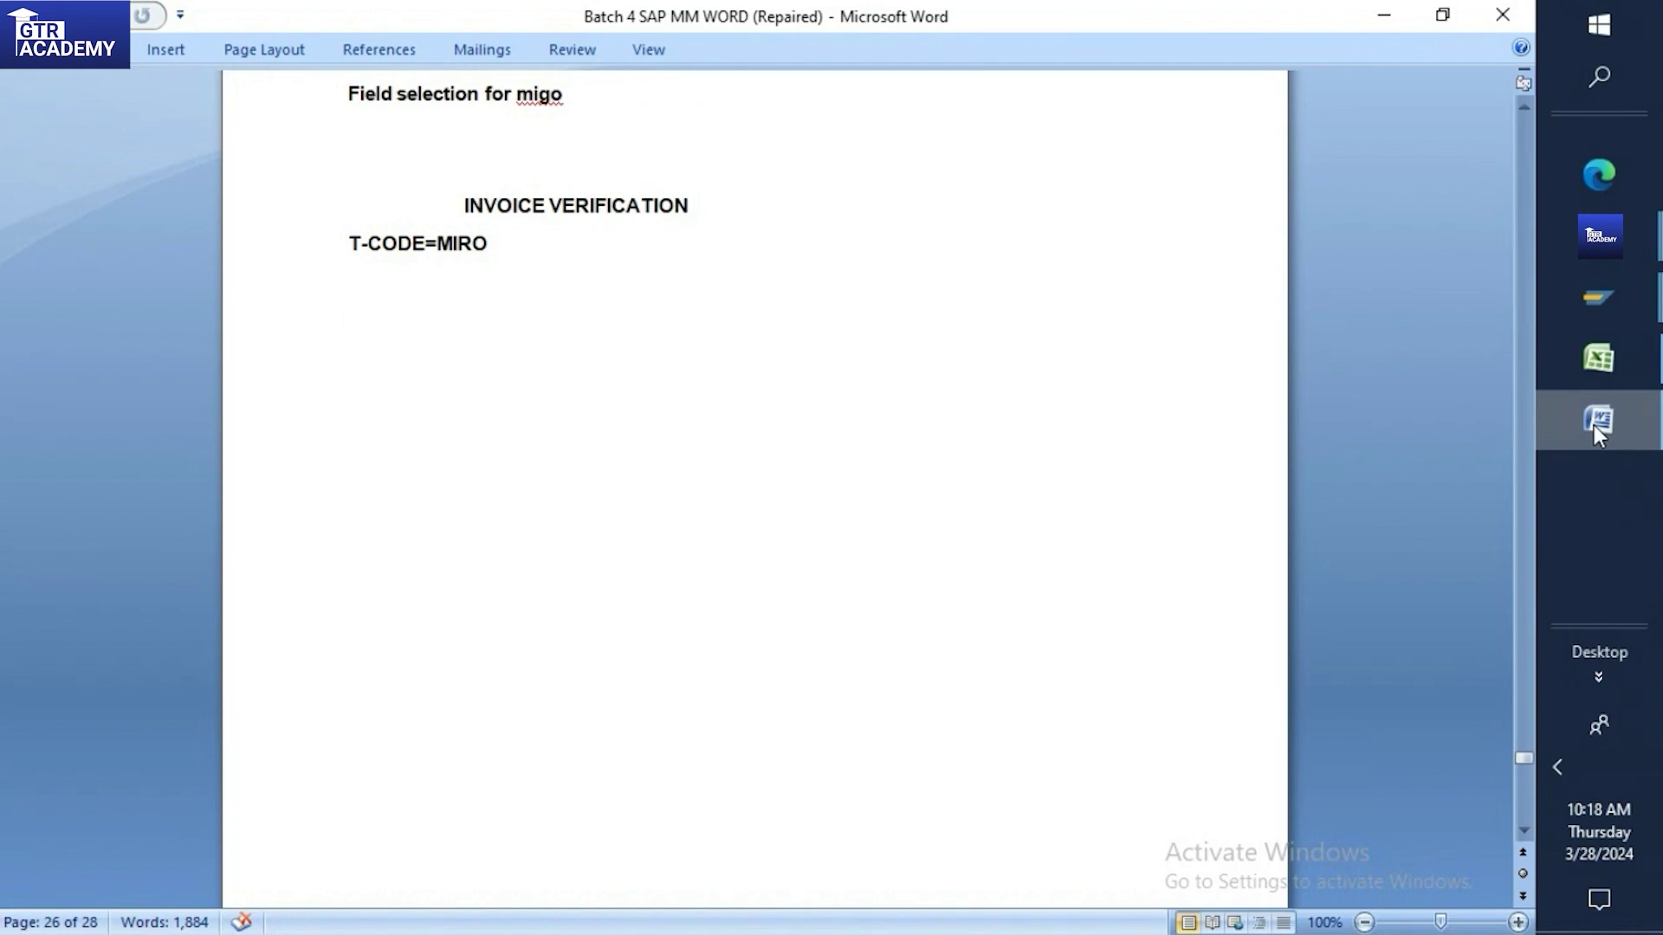
pyautogui.write('Valuat')
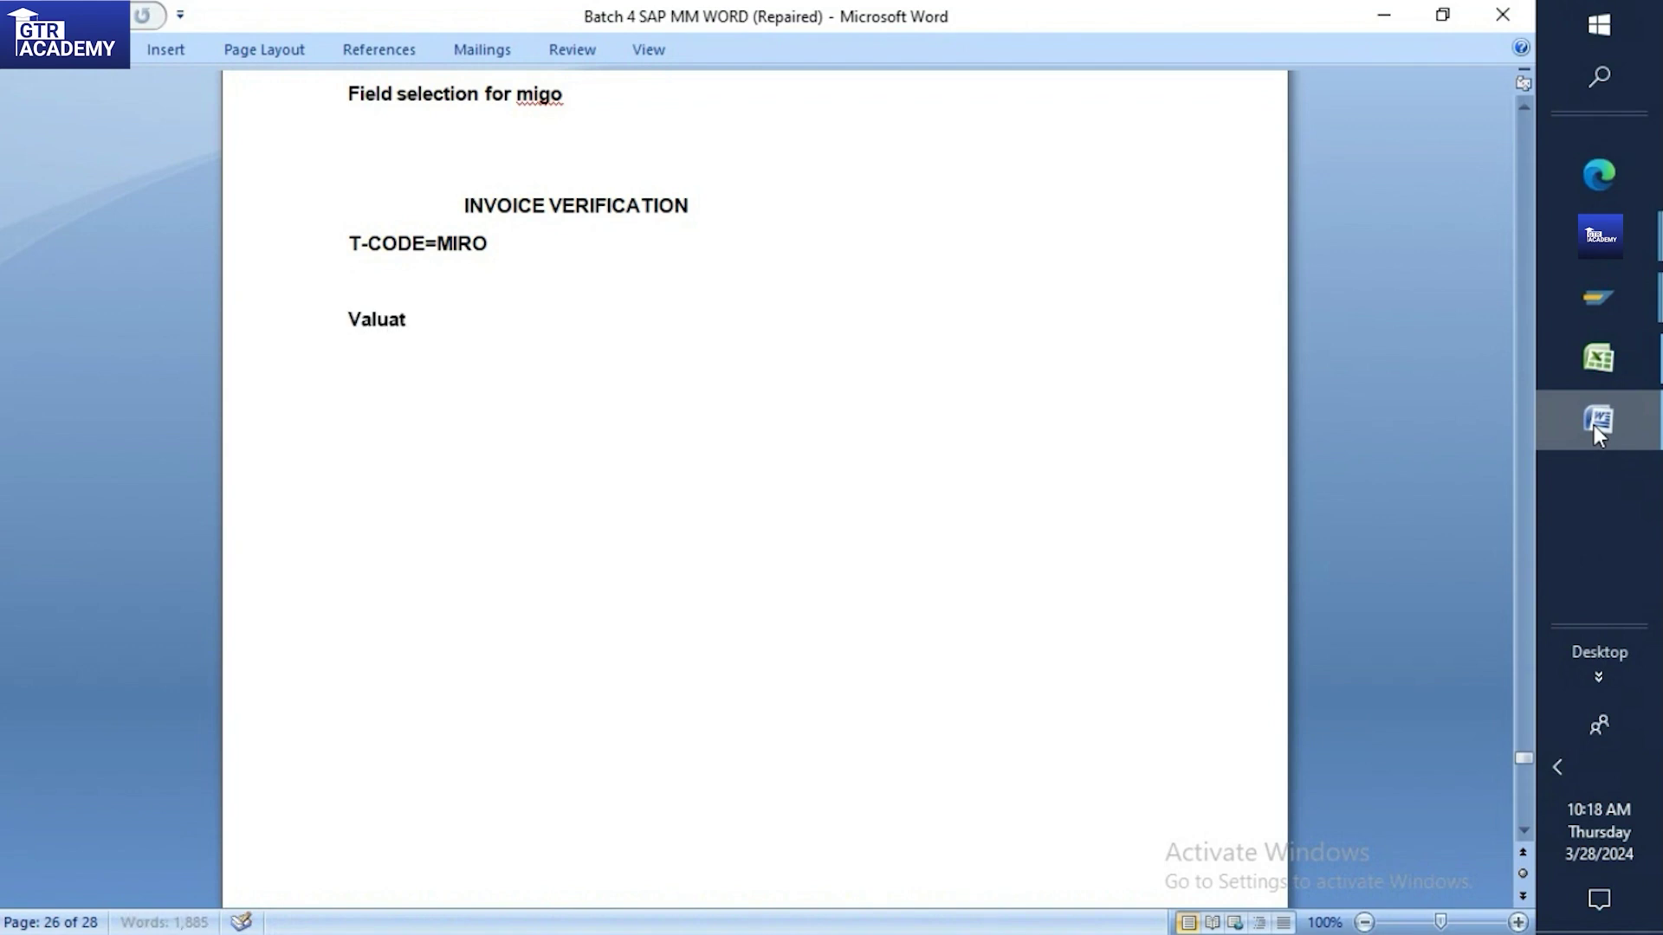
pyautogui.write('ion class')
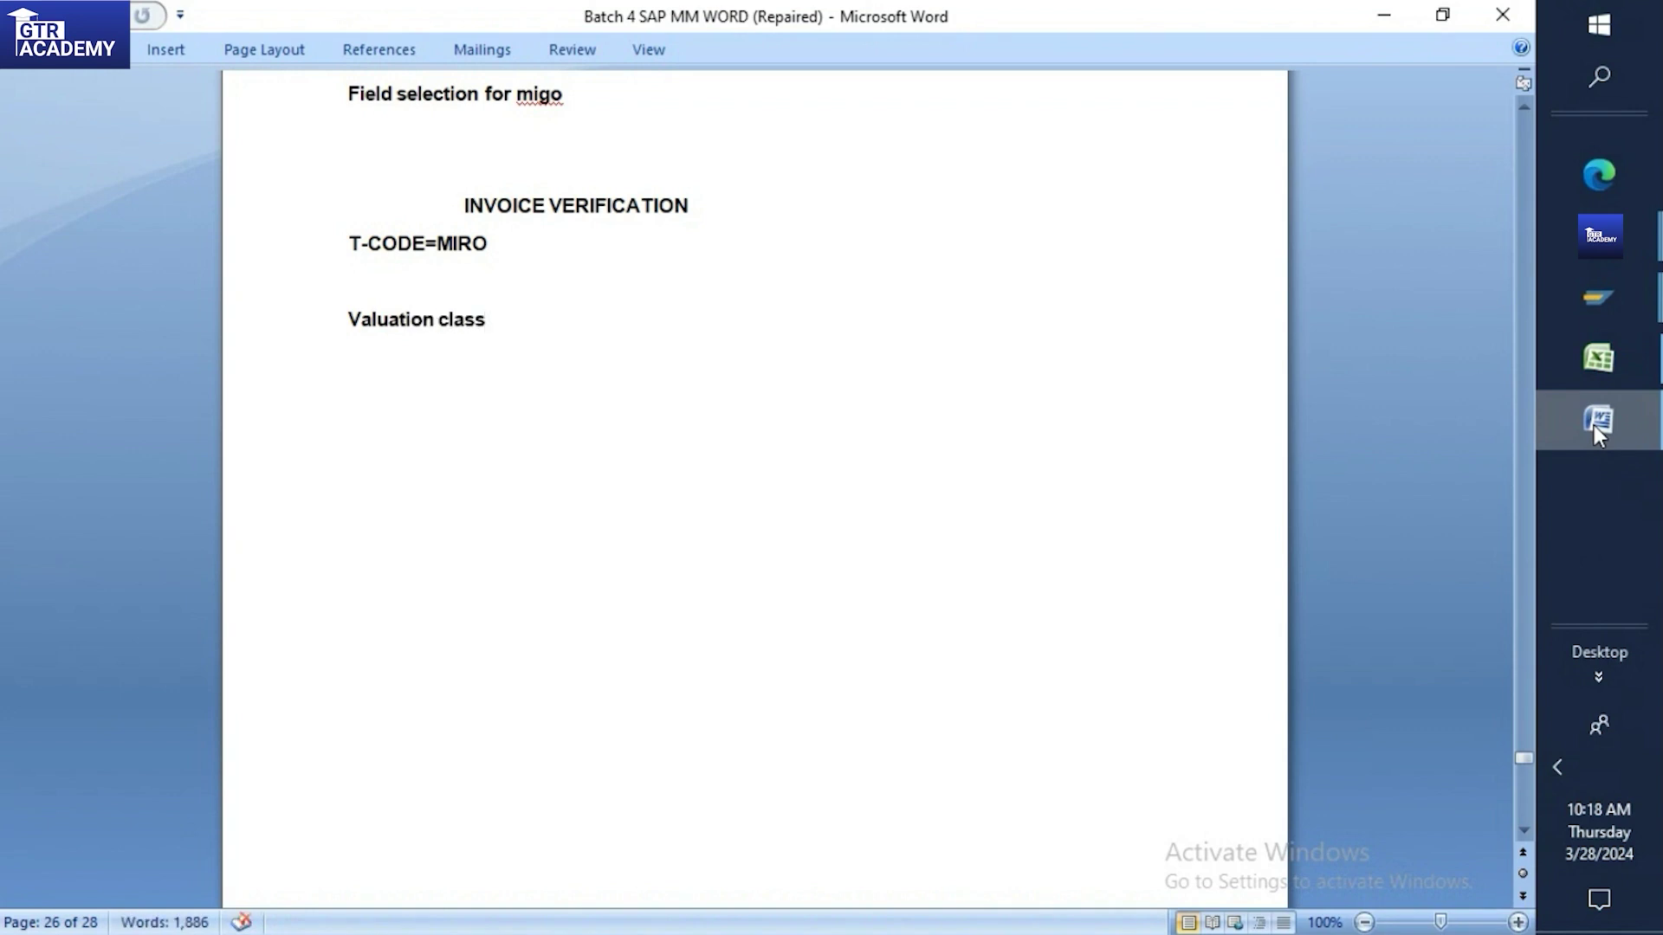
pyautogui.write('-GL Accp')
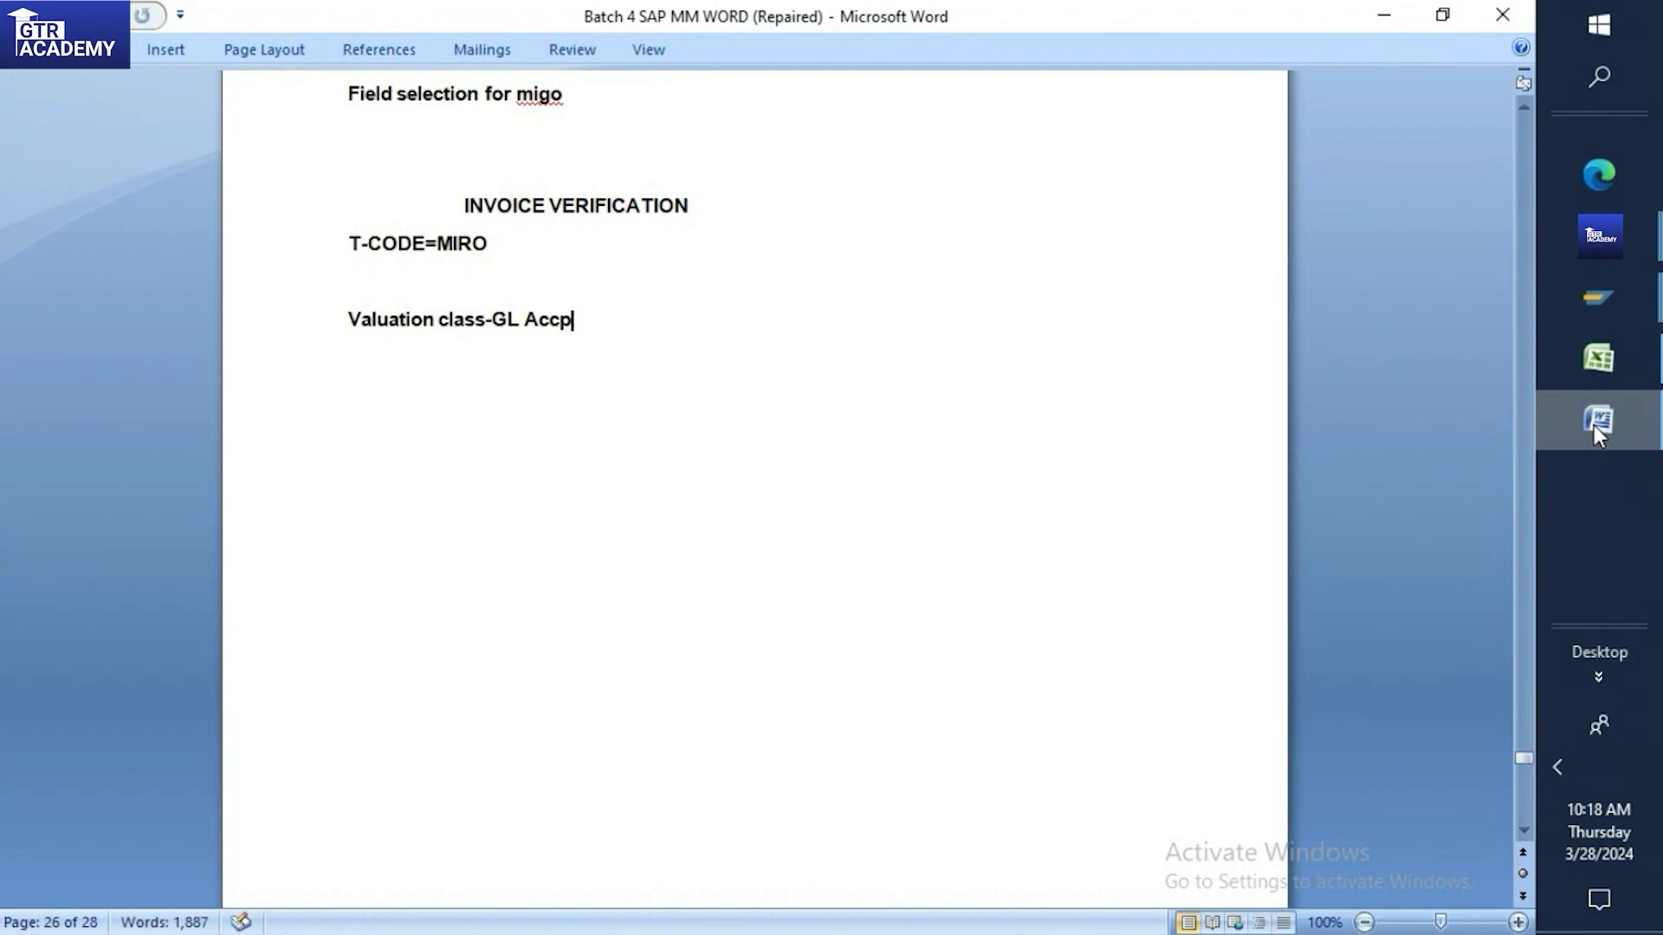
pyautogui.press('BackSpace')
pyautogui.write('ount-')
pyautogui.write('Acc en')
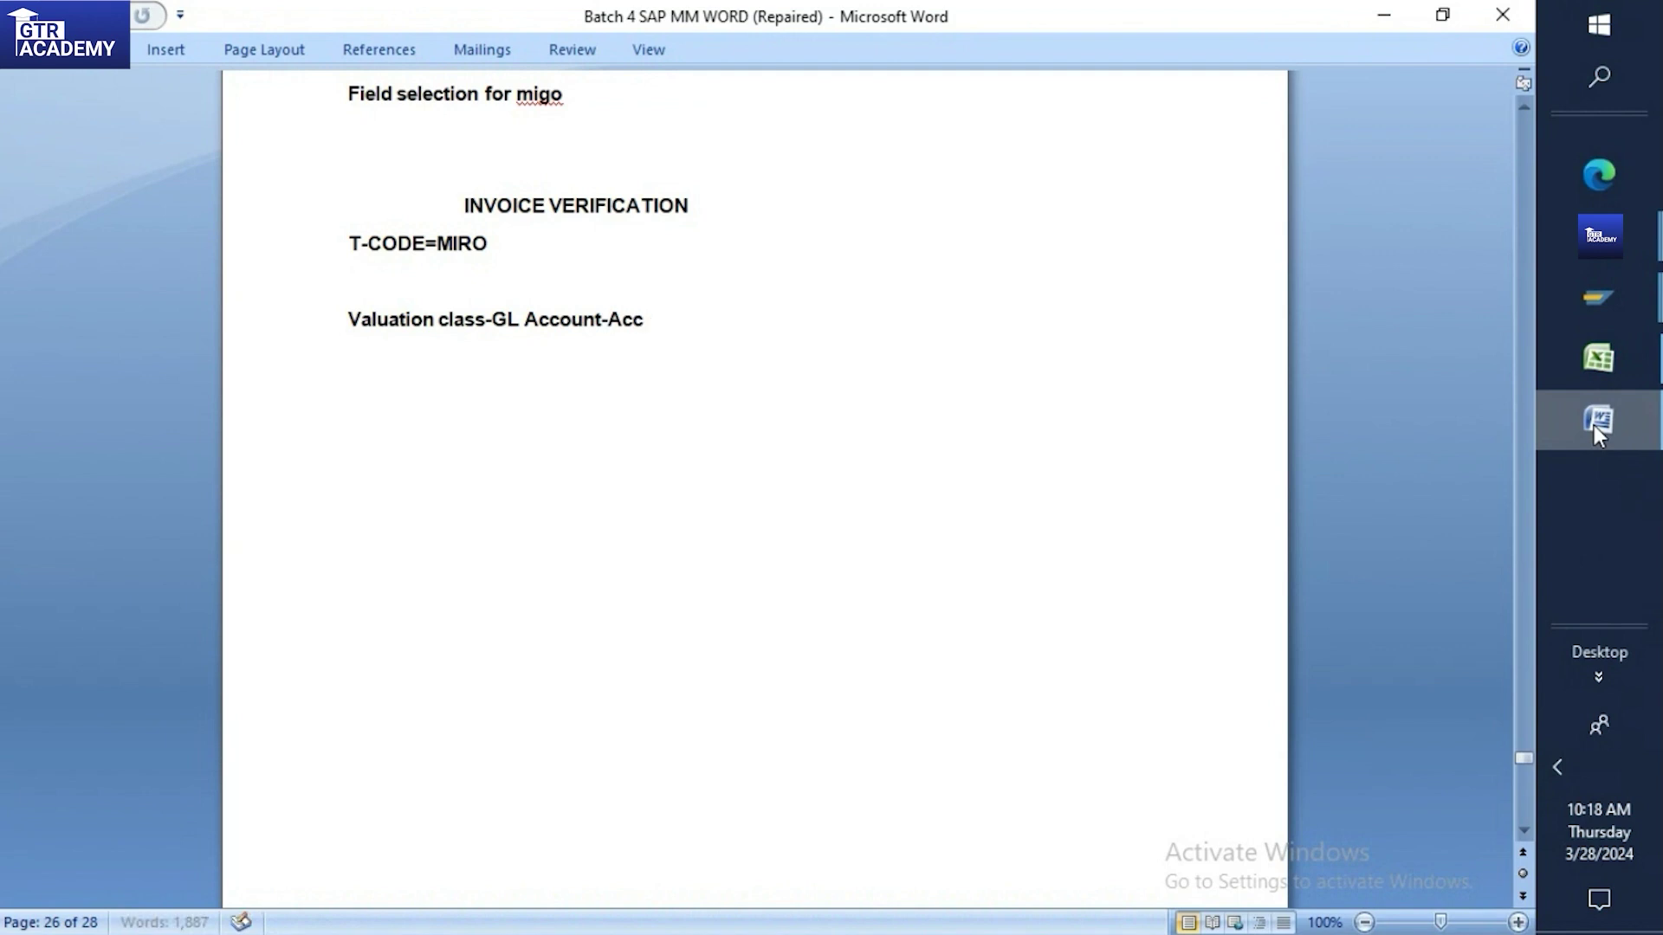
pyautogui.write('tries(')
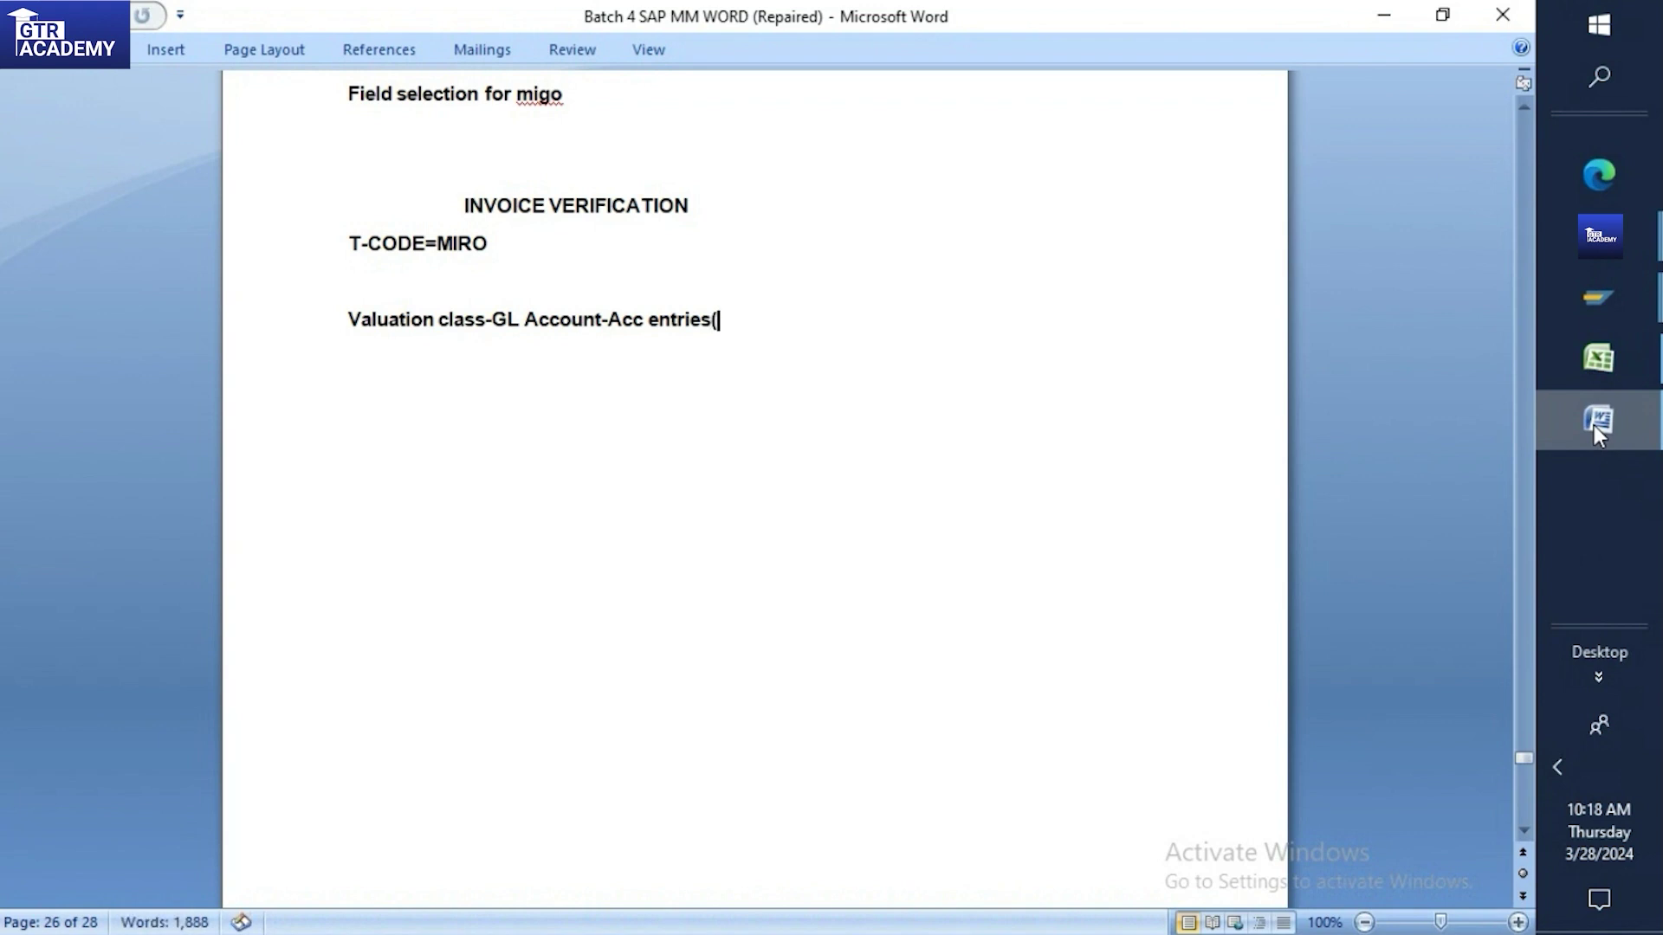
pyautogui.write('BSX)')
# Insert the lead-in "Automatic account Determination: " at the start of the valuation class line
pyautogui.click(342, 321)
pyautogui.write('Automa')
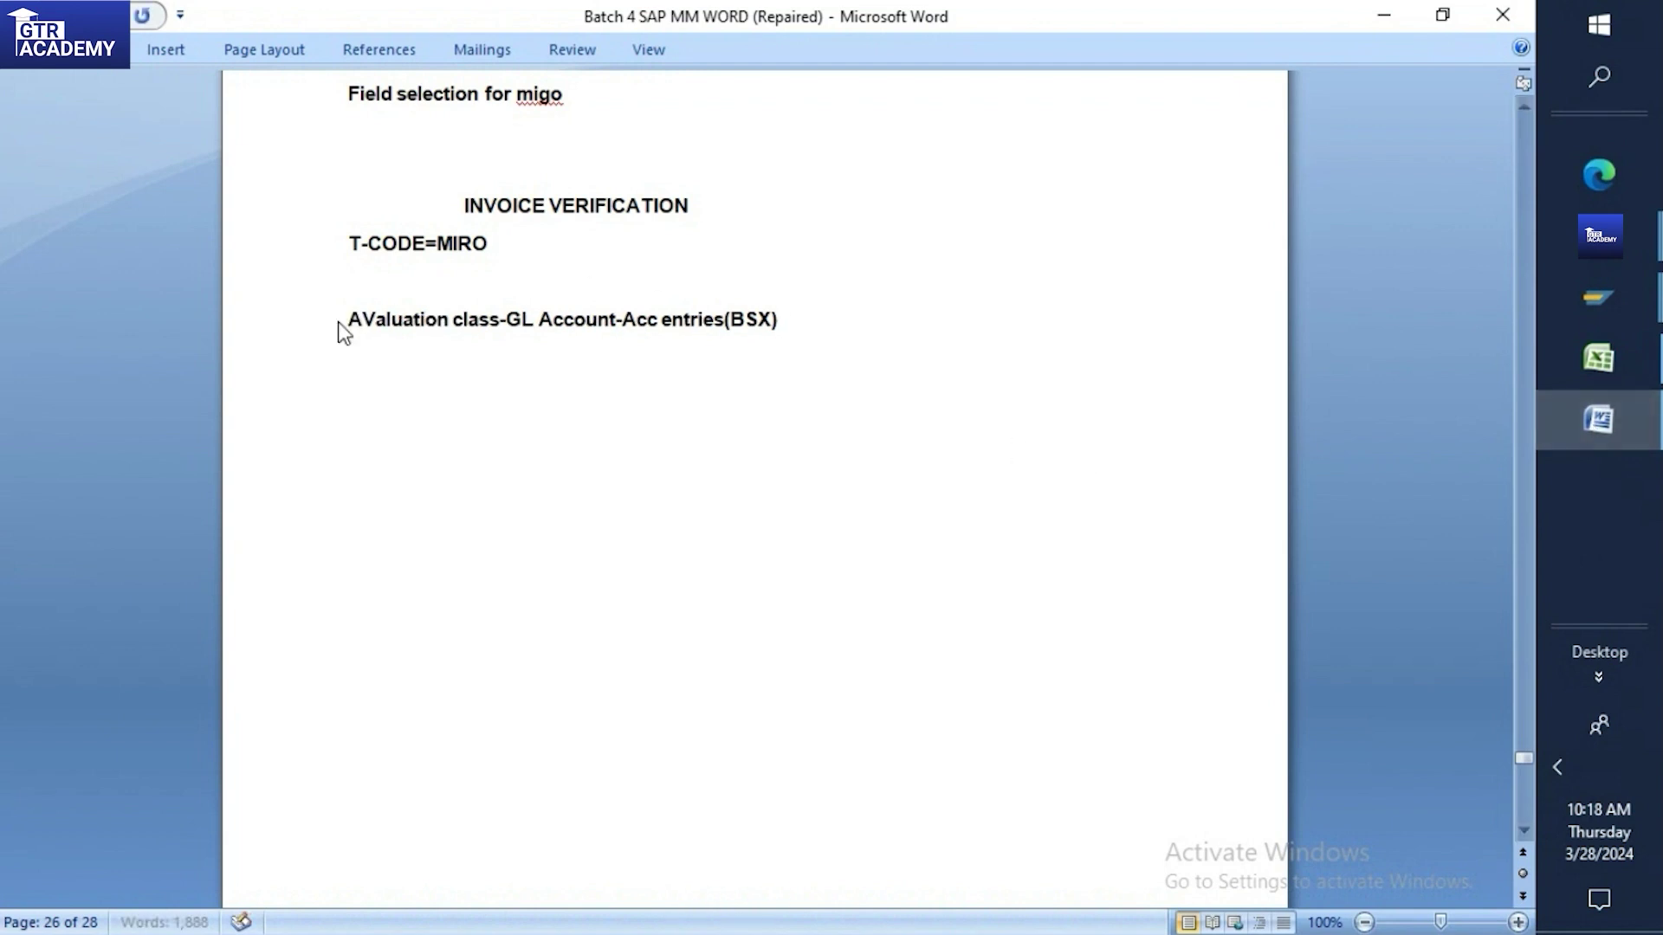
pyautogui.write('tic accou')
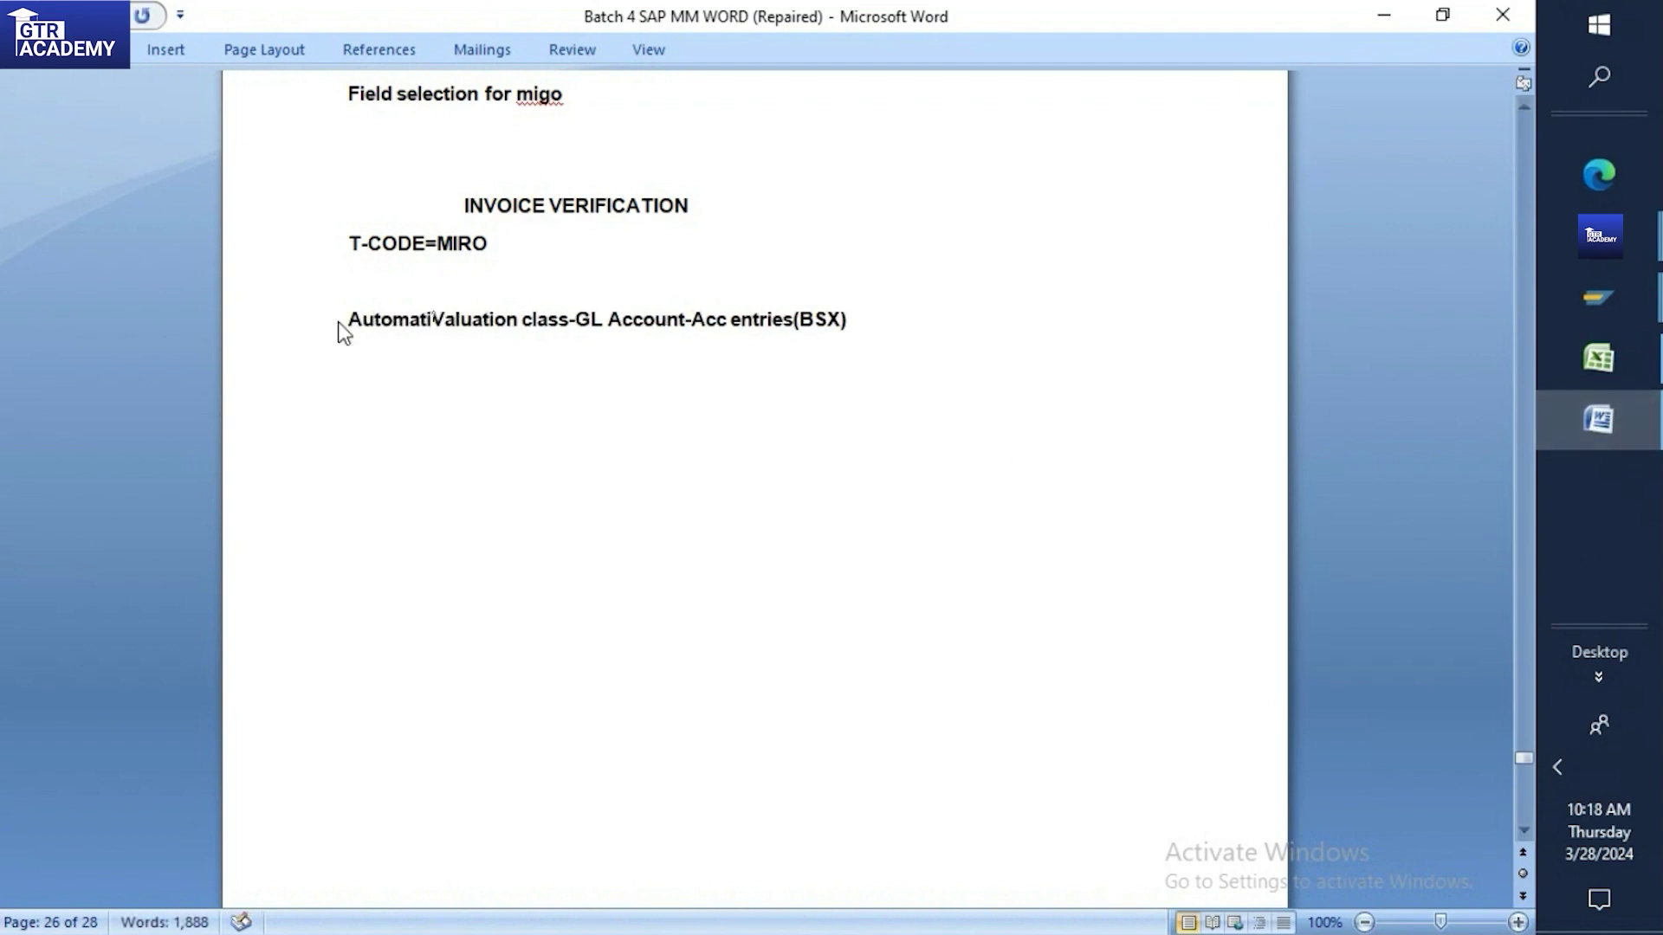
pyautogui.write('nt Det')
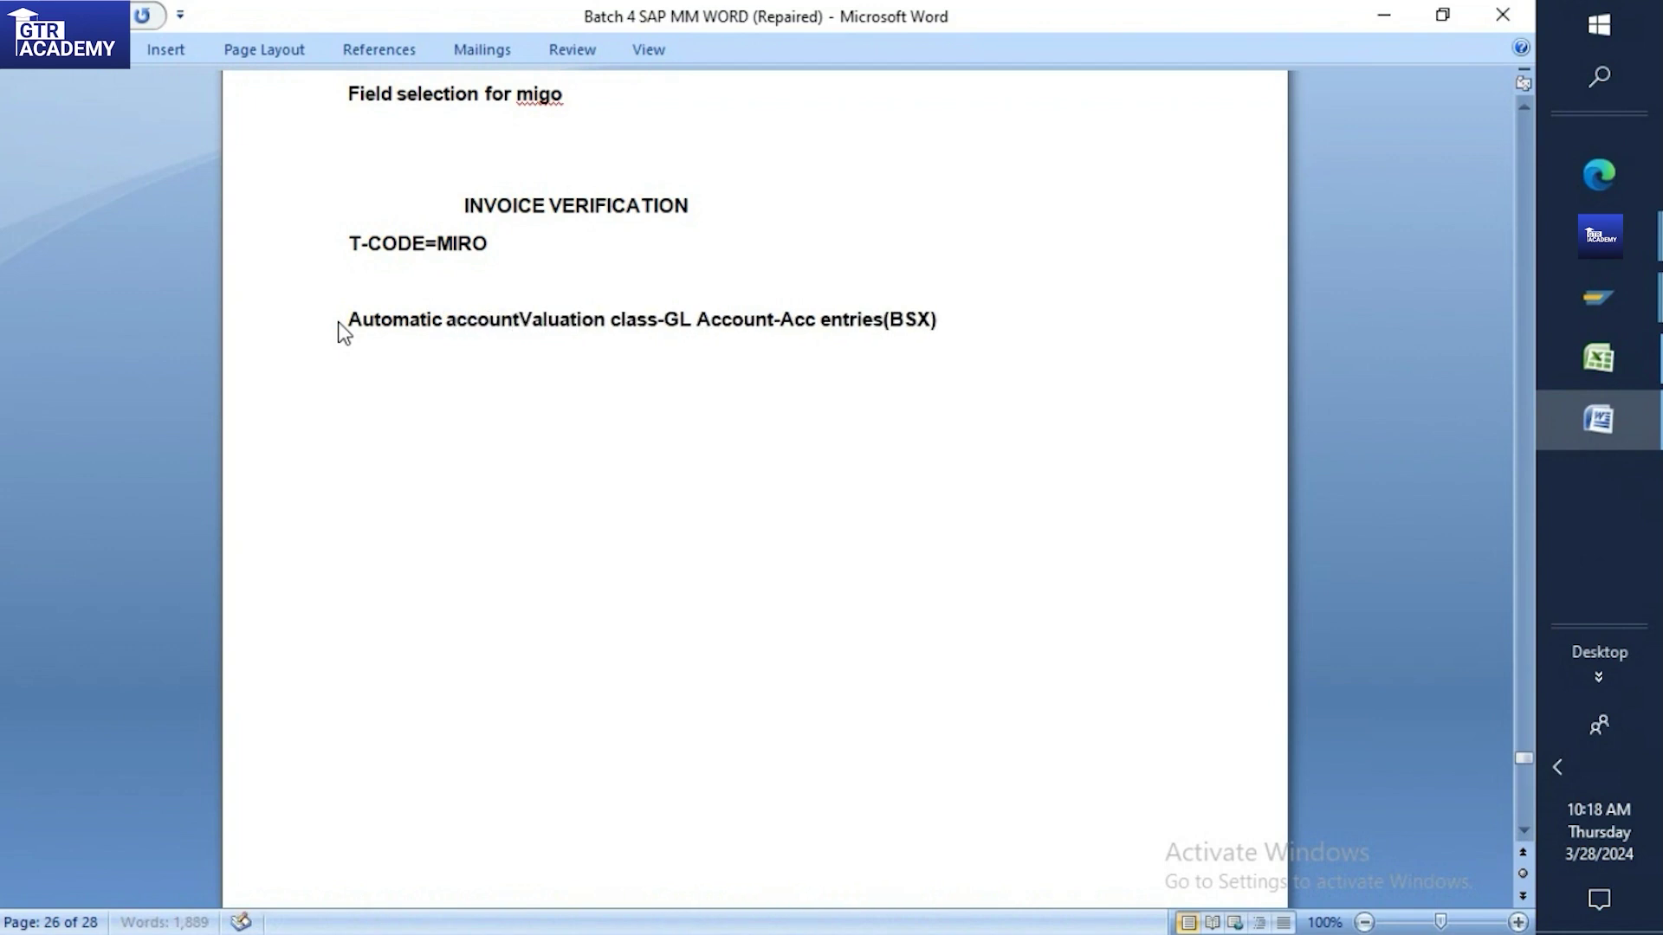
pyautogui.write('erminatio')
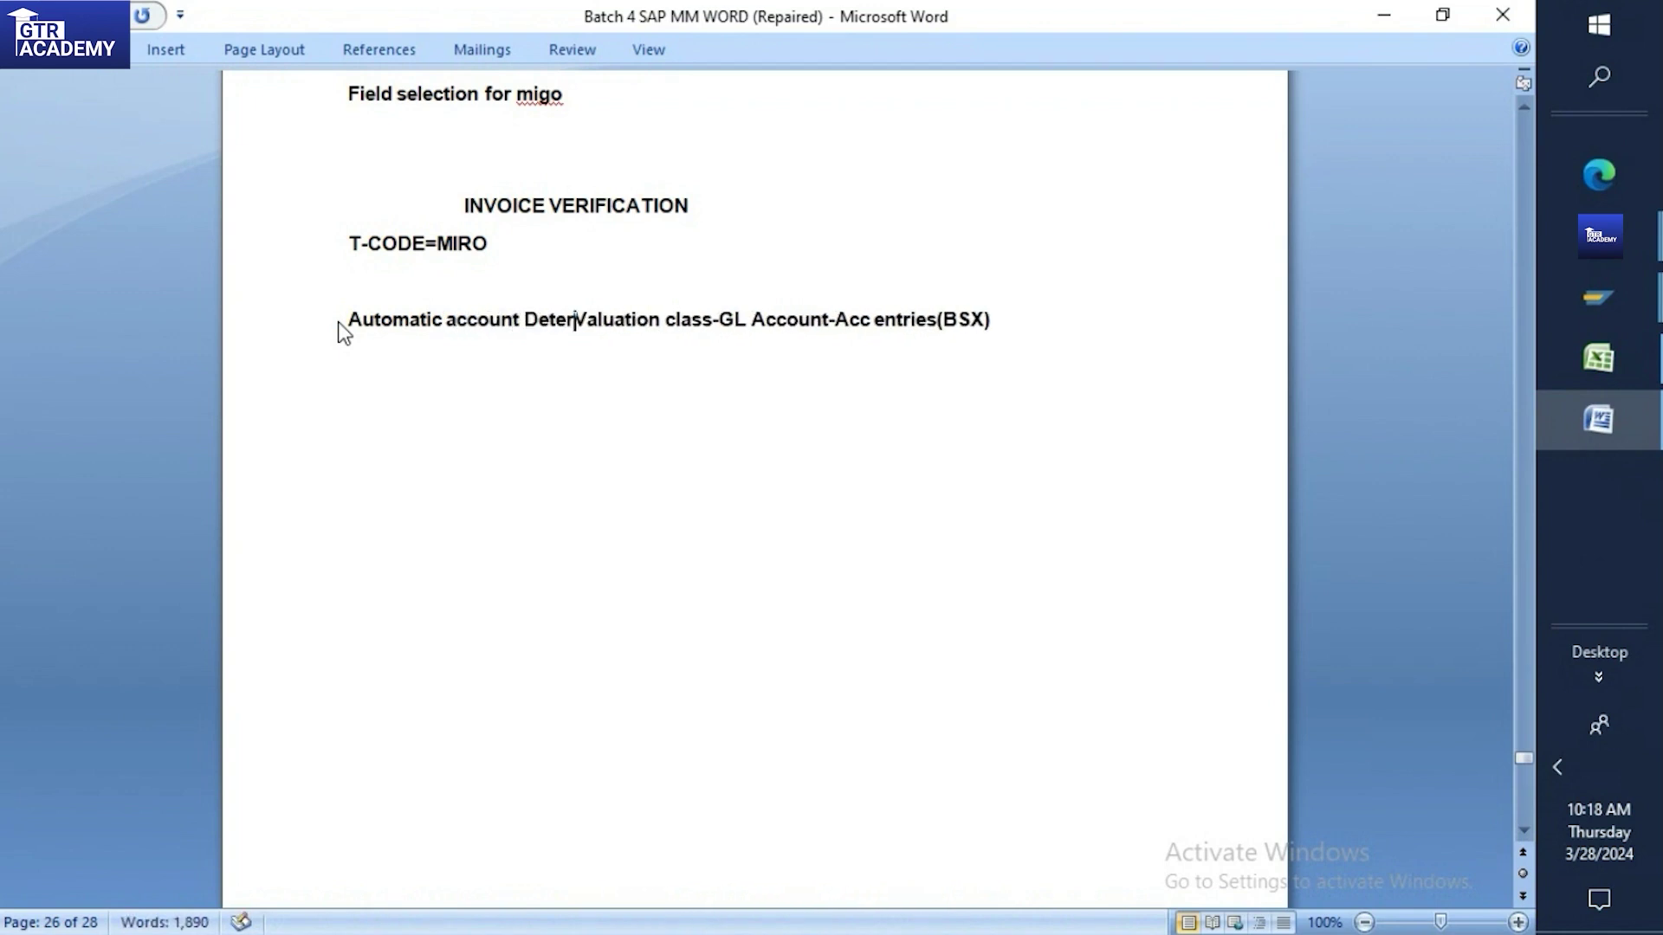
pyautogui.write('n:')
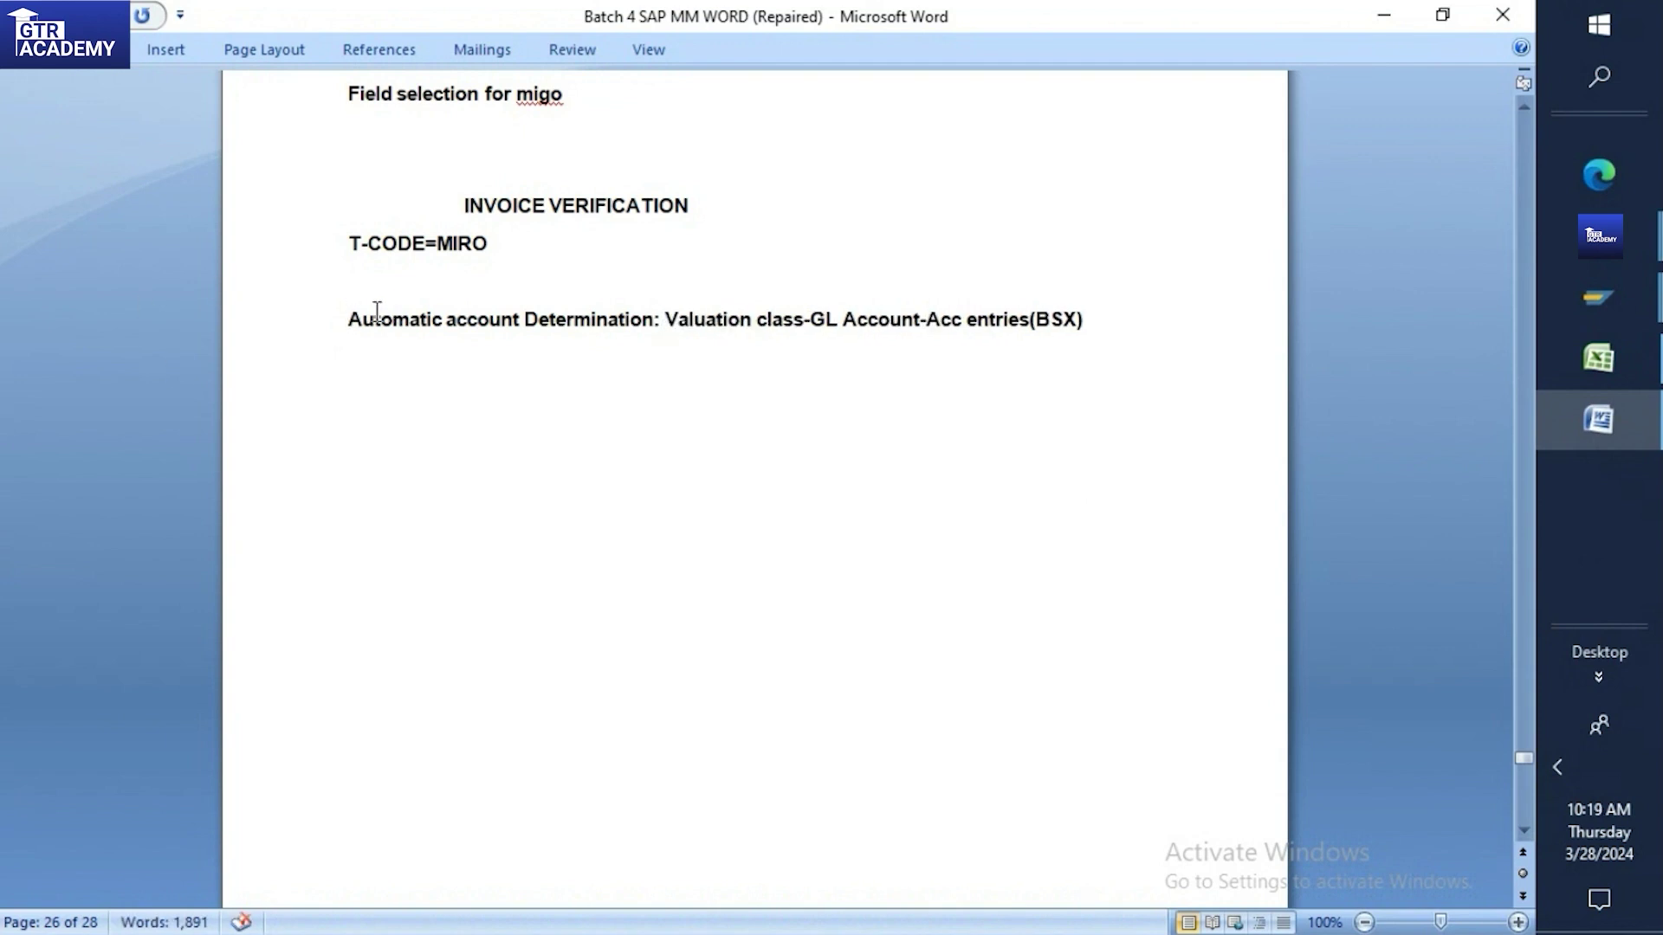
# Colour the lead-in text "Automatic account Determination:" red
pyautogui.moveTo(347, 320); pyautogui.dragTo(667, 320)
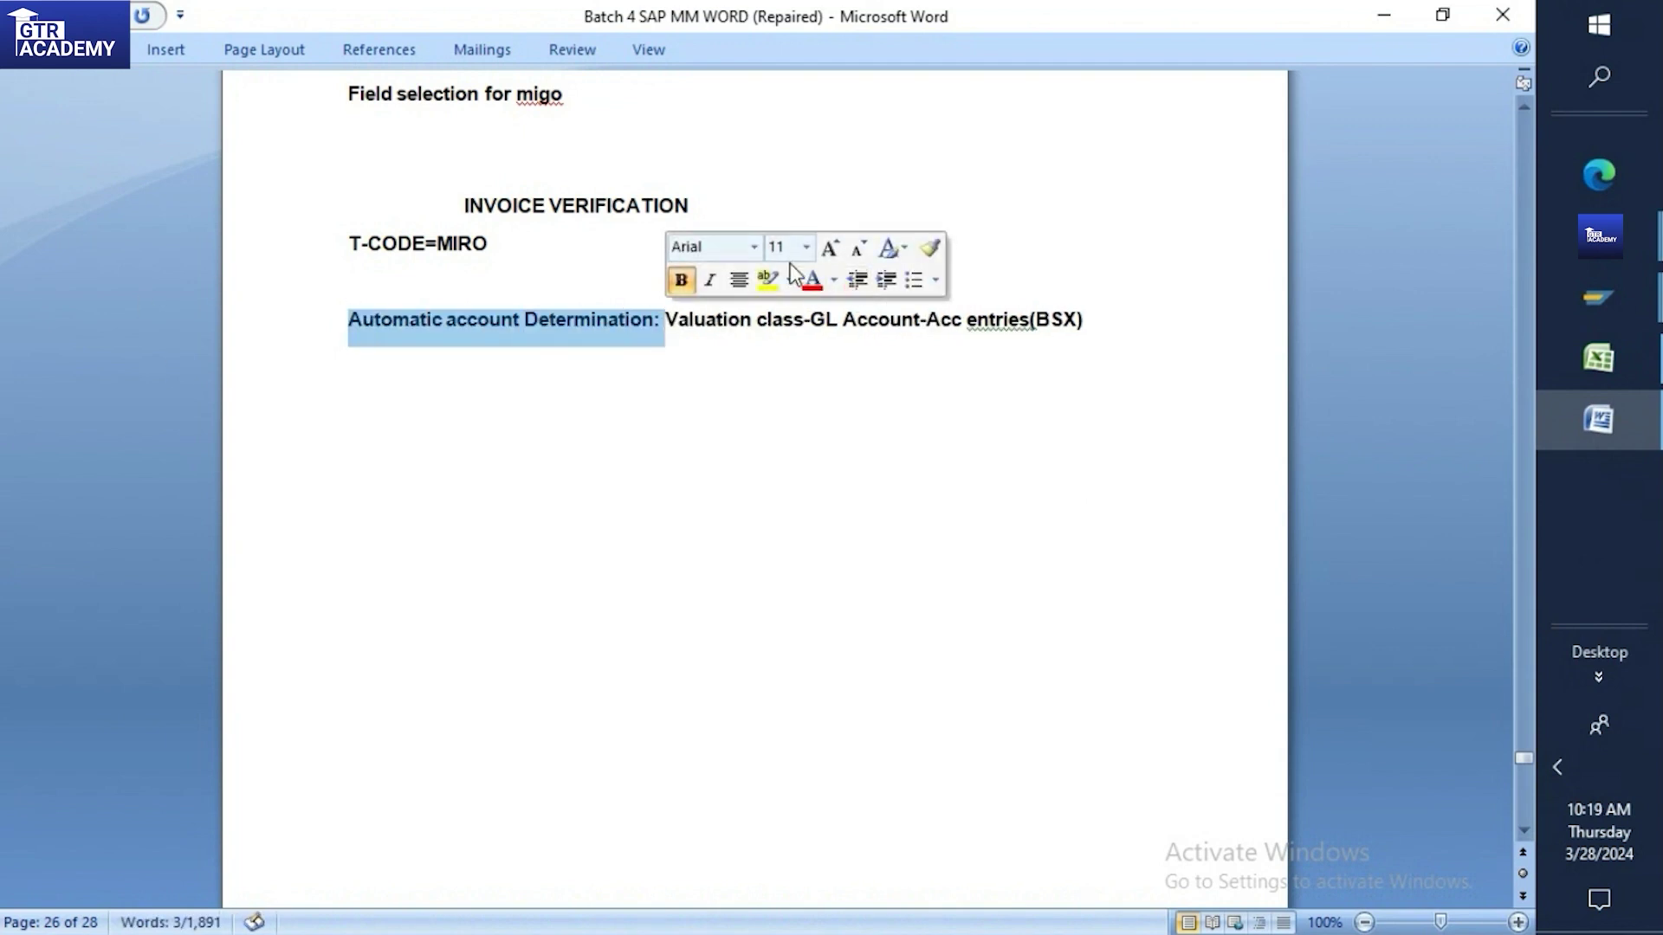
pyautogui.click(814, 272)
pyautogui.click(371, 333)
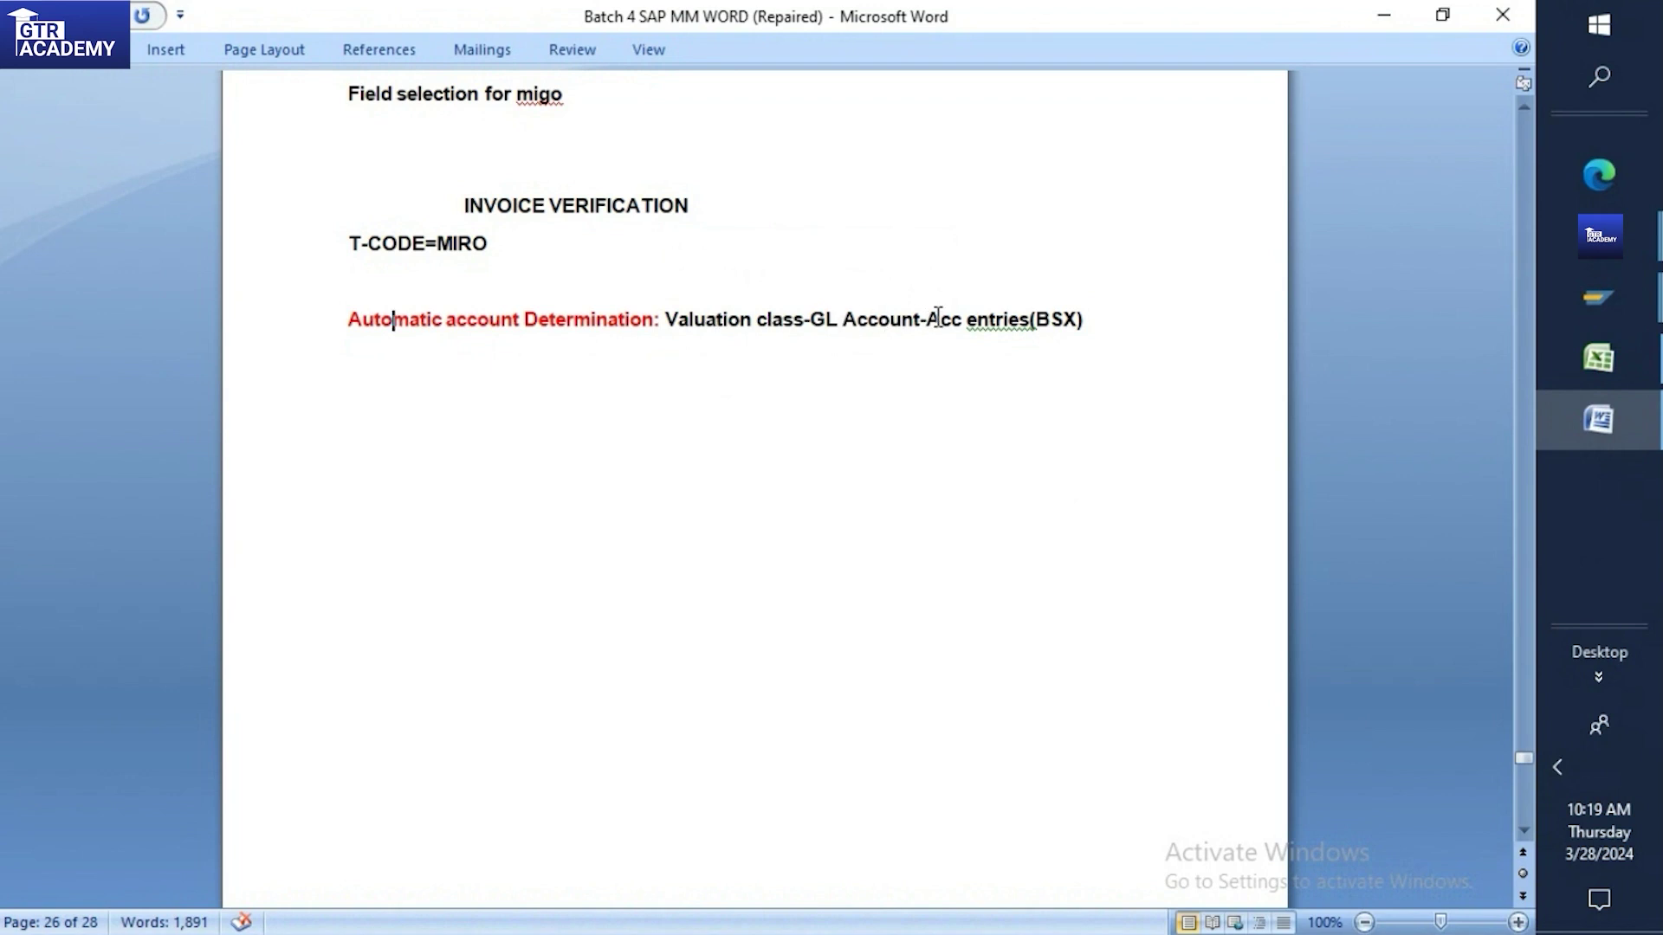
# Insert spaces before "(BSX)", before "Acc entries", and on both sides of the hyphen after "Valuation class"
pyautogui.click(1032, 321)
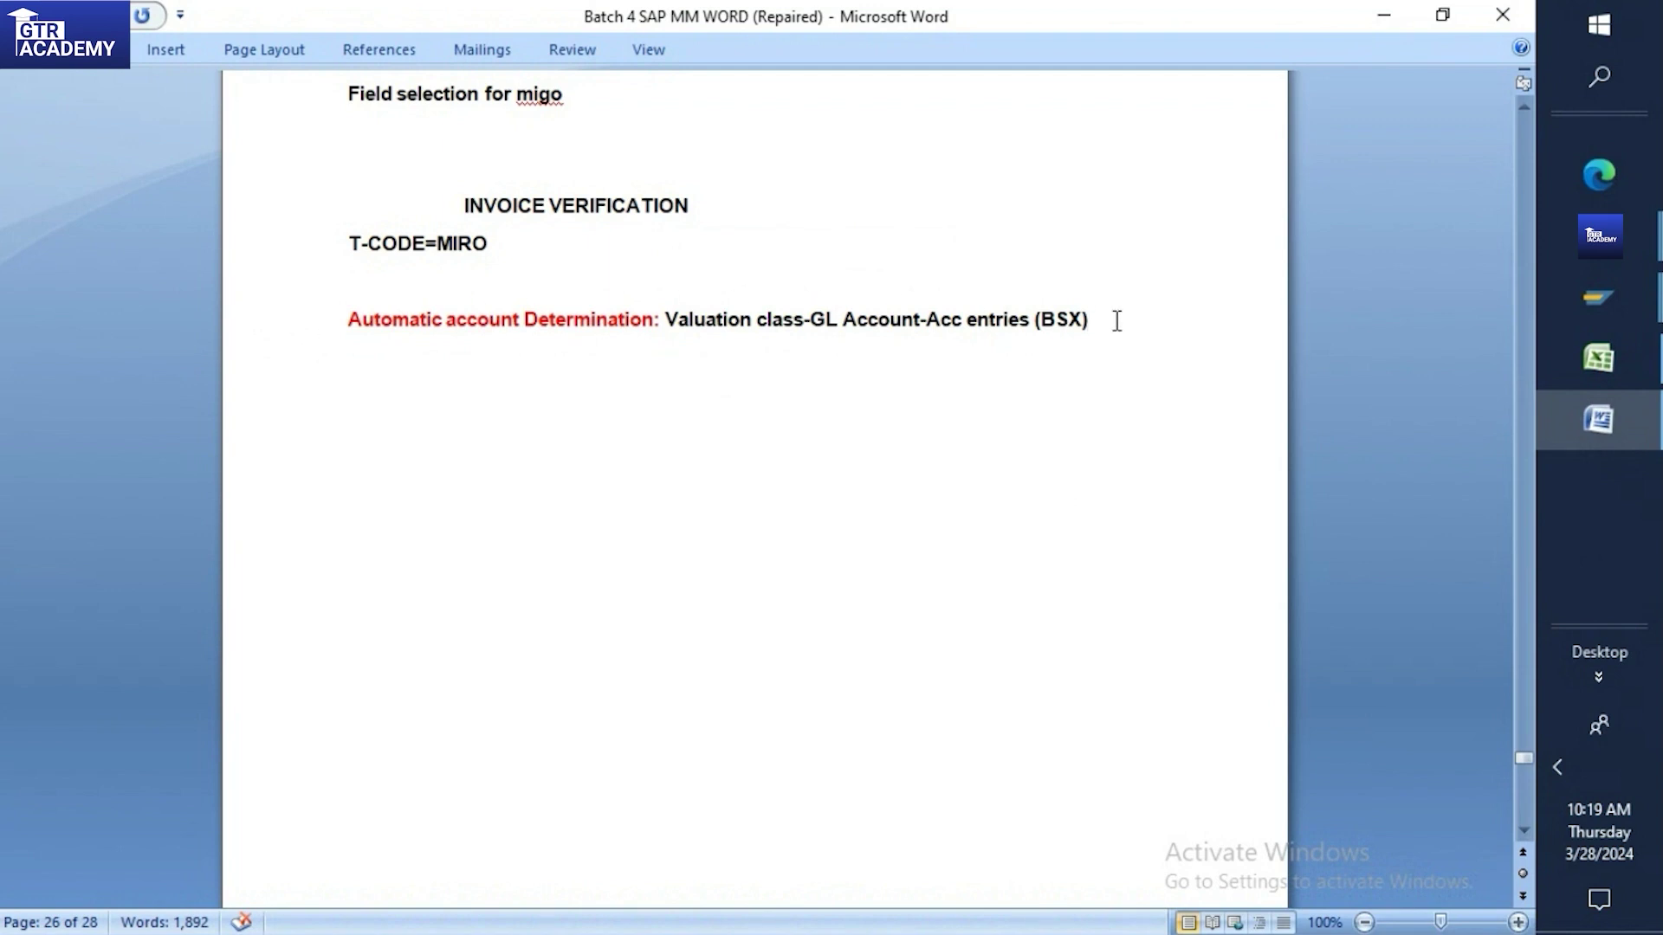
pyautogui.click(931, 320)
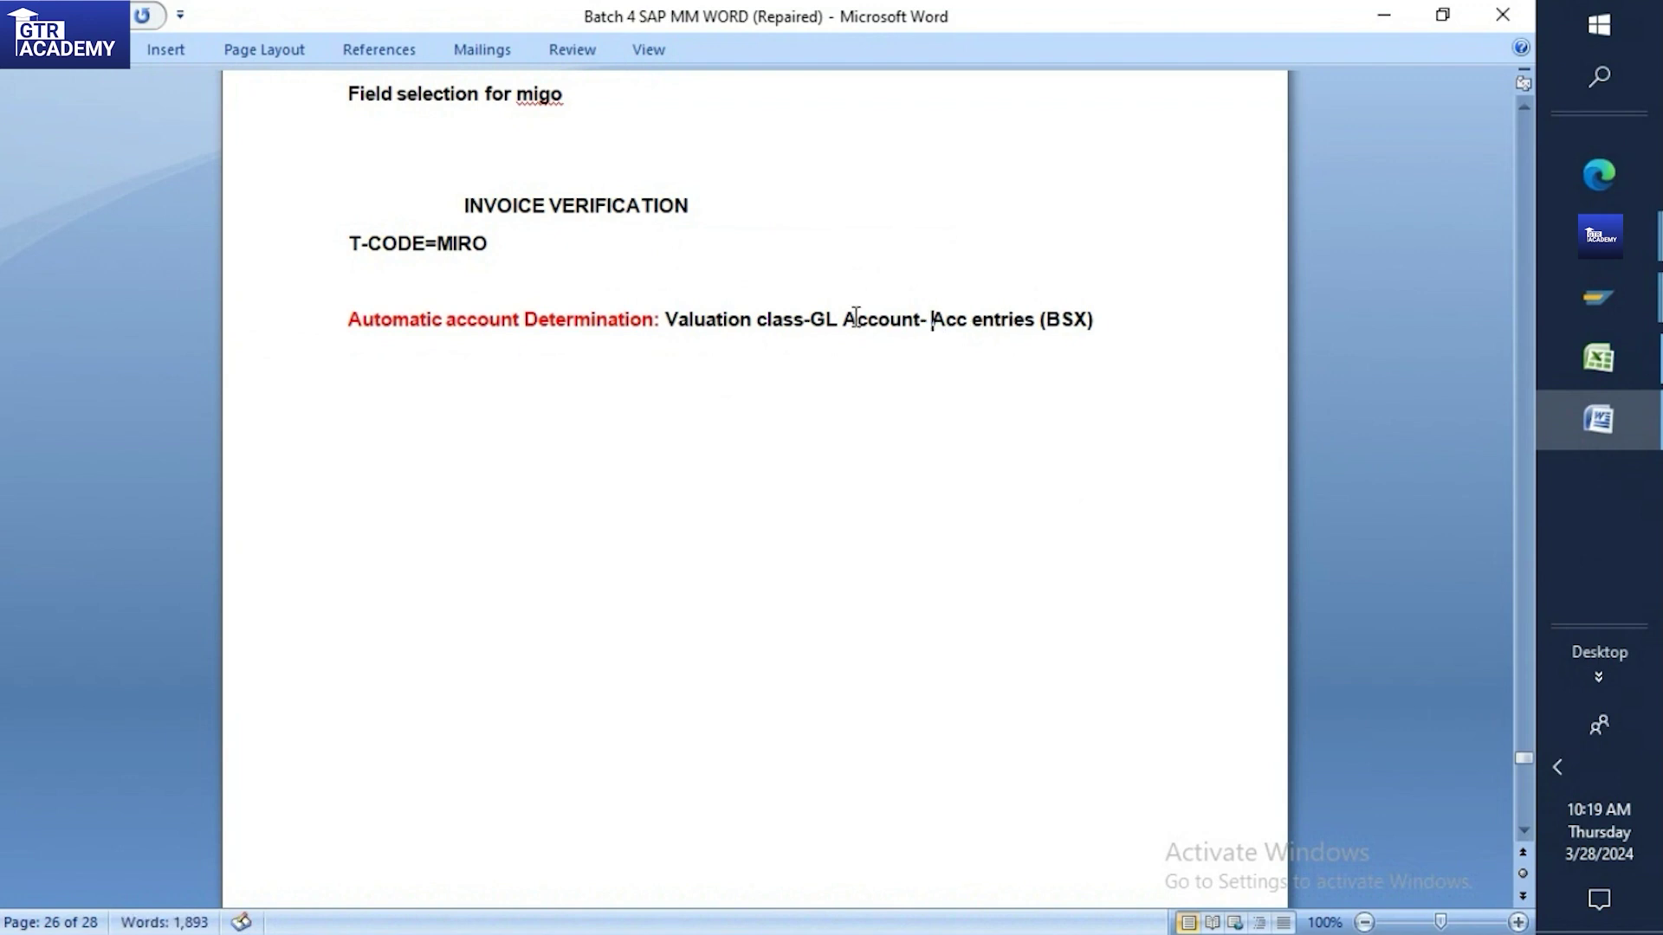
pyautogui.click(814, 320)
pyautogui.click(803, 320)
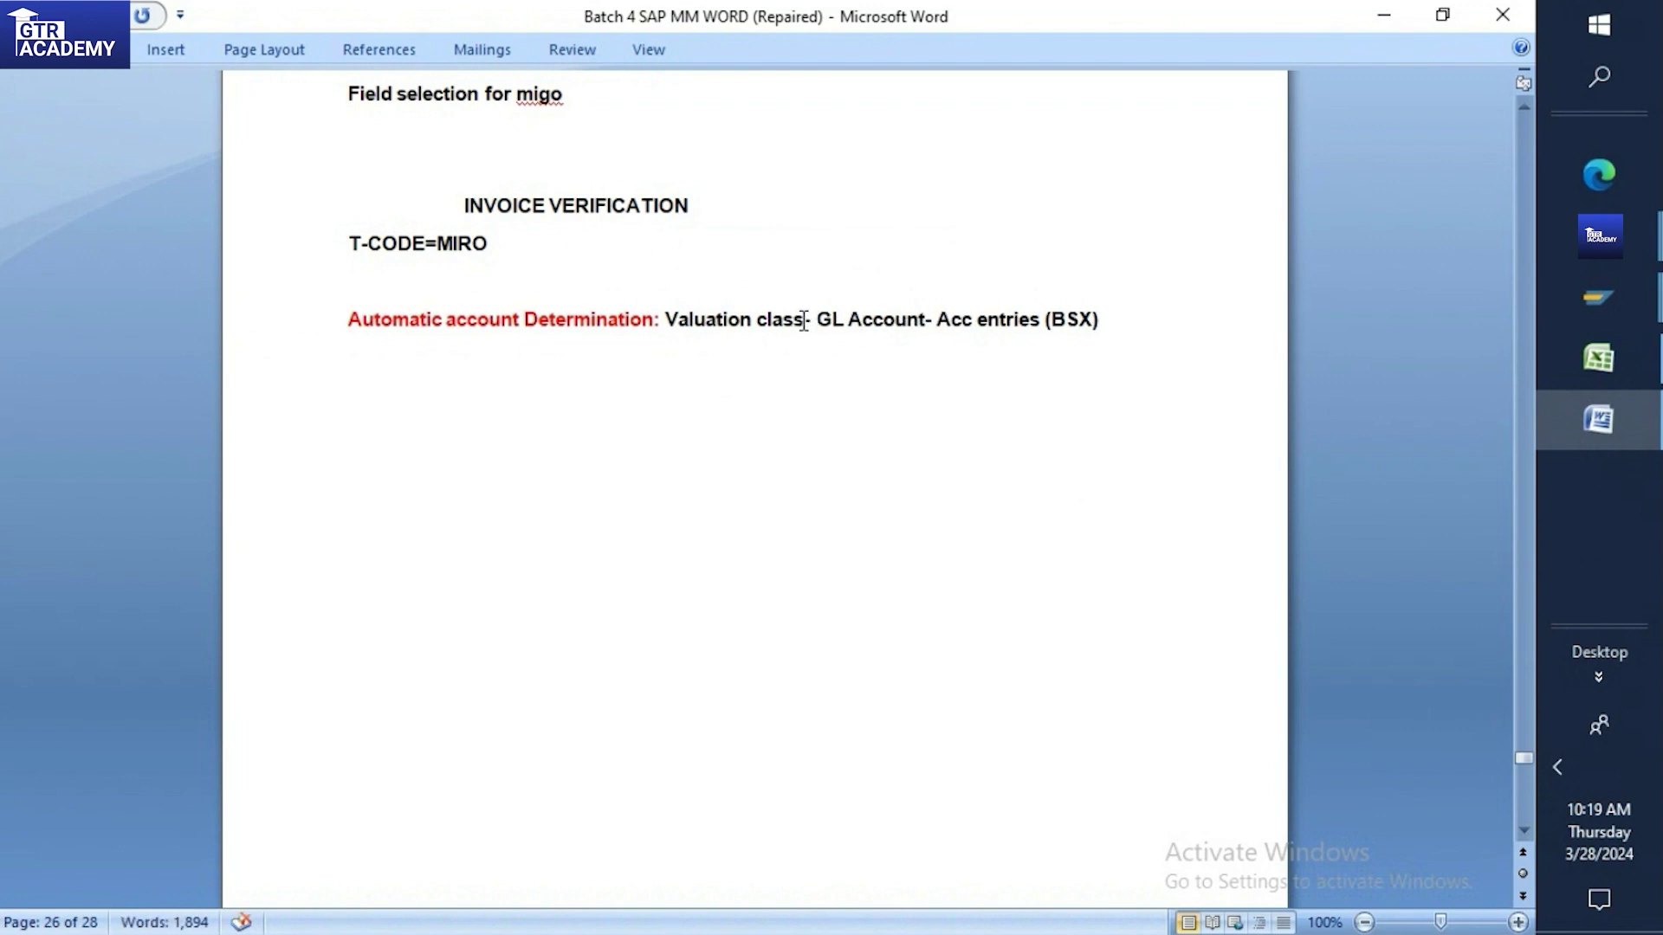
# Add the line "Acc entries will generate during GR AND IR" below the automatic account determination line, correcting the spelling of "entries"
pyautogui.click(1115, 315)
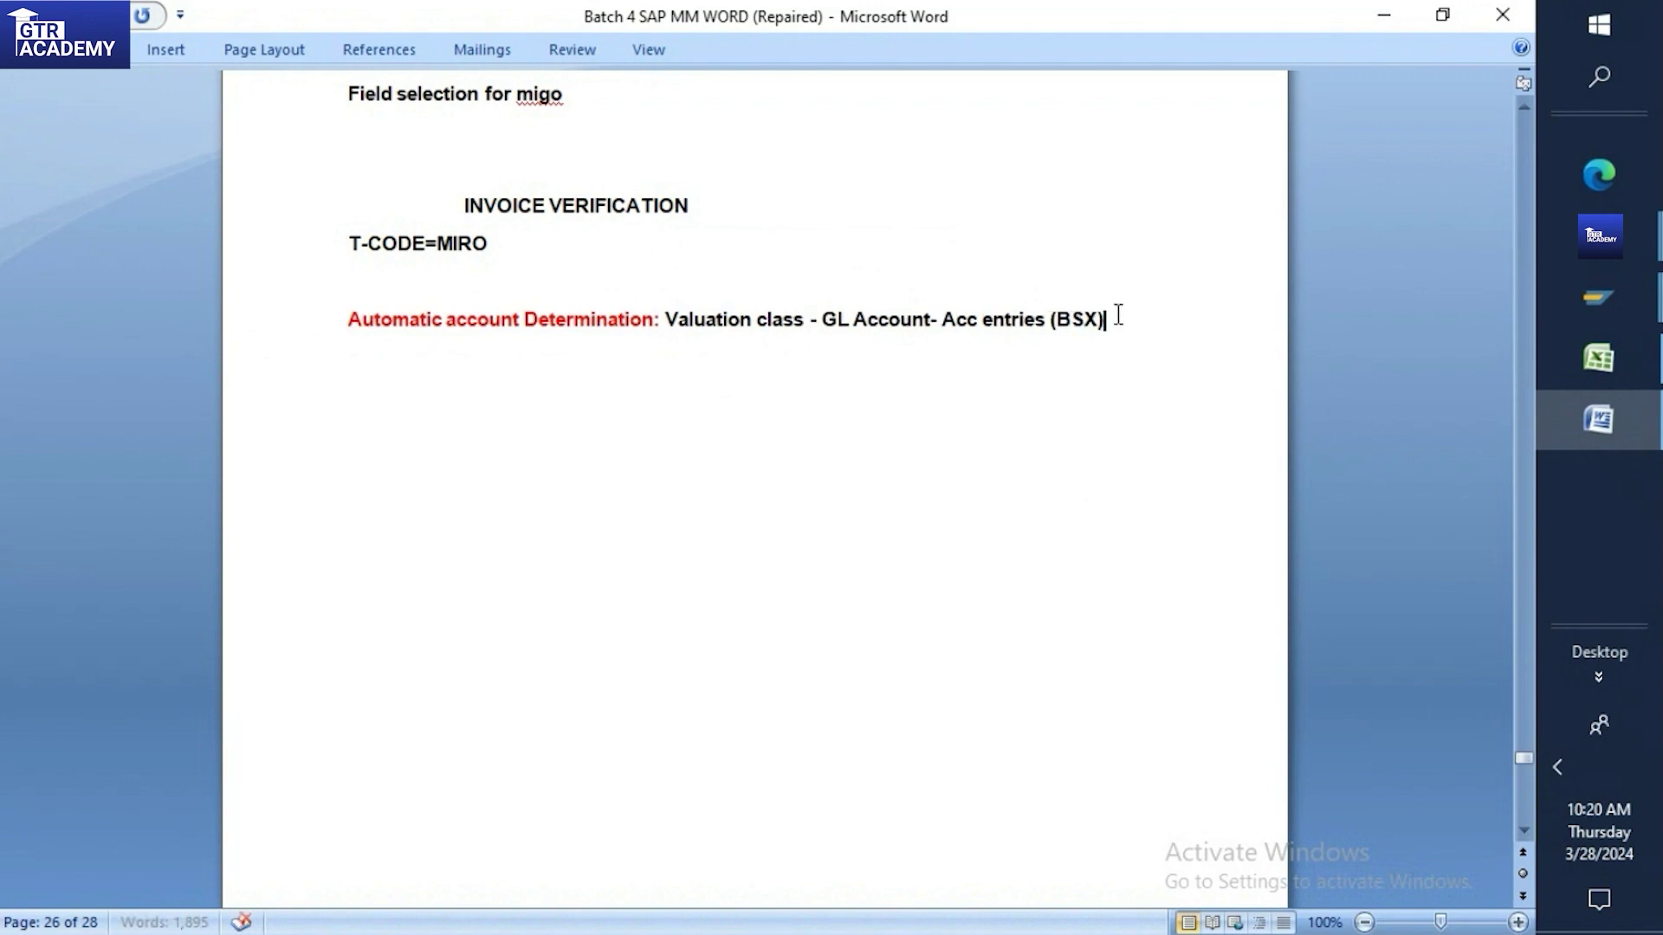
pyautogui.press('Return')
pyautogui.write('Acc enyries')
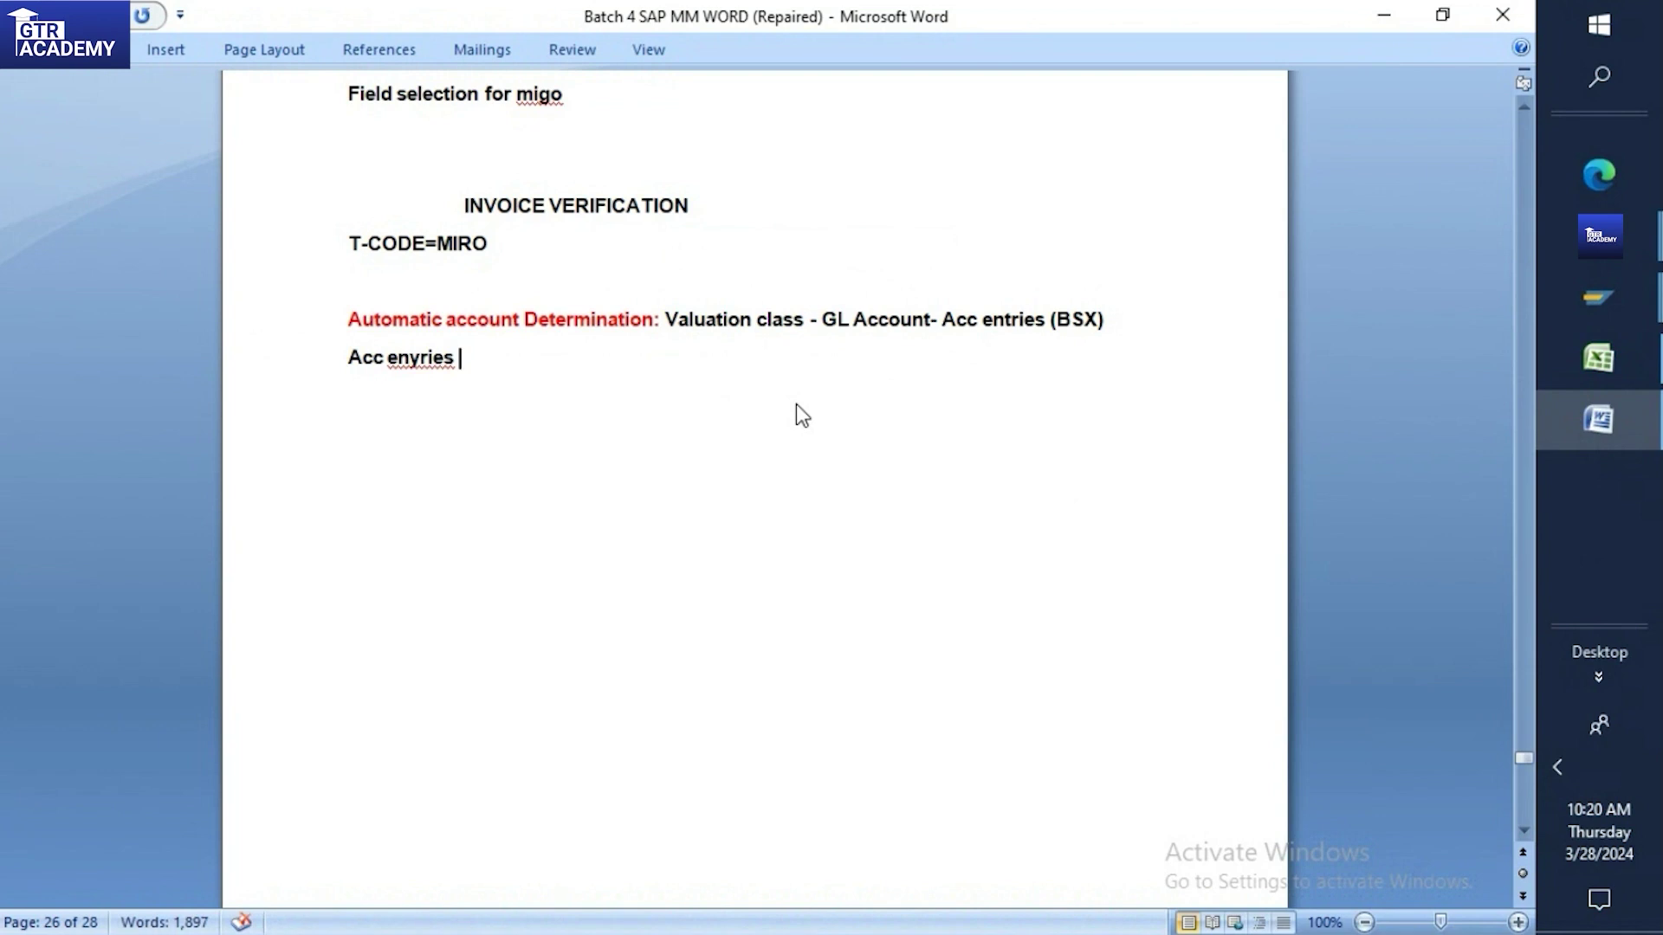
pyautogui.write(' will generate')
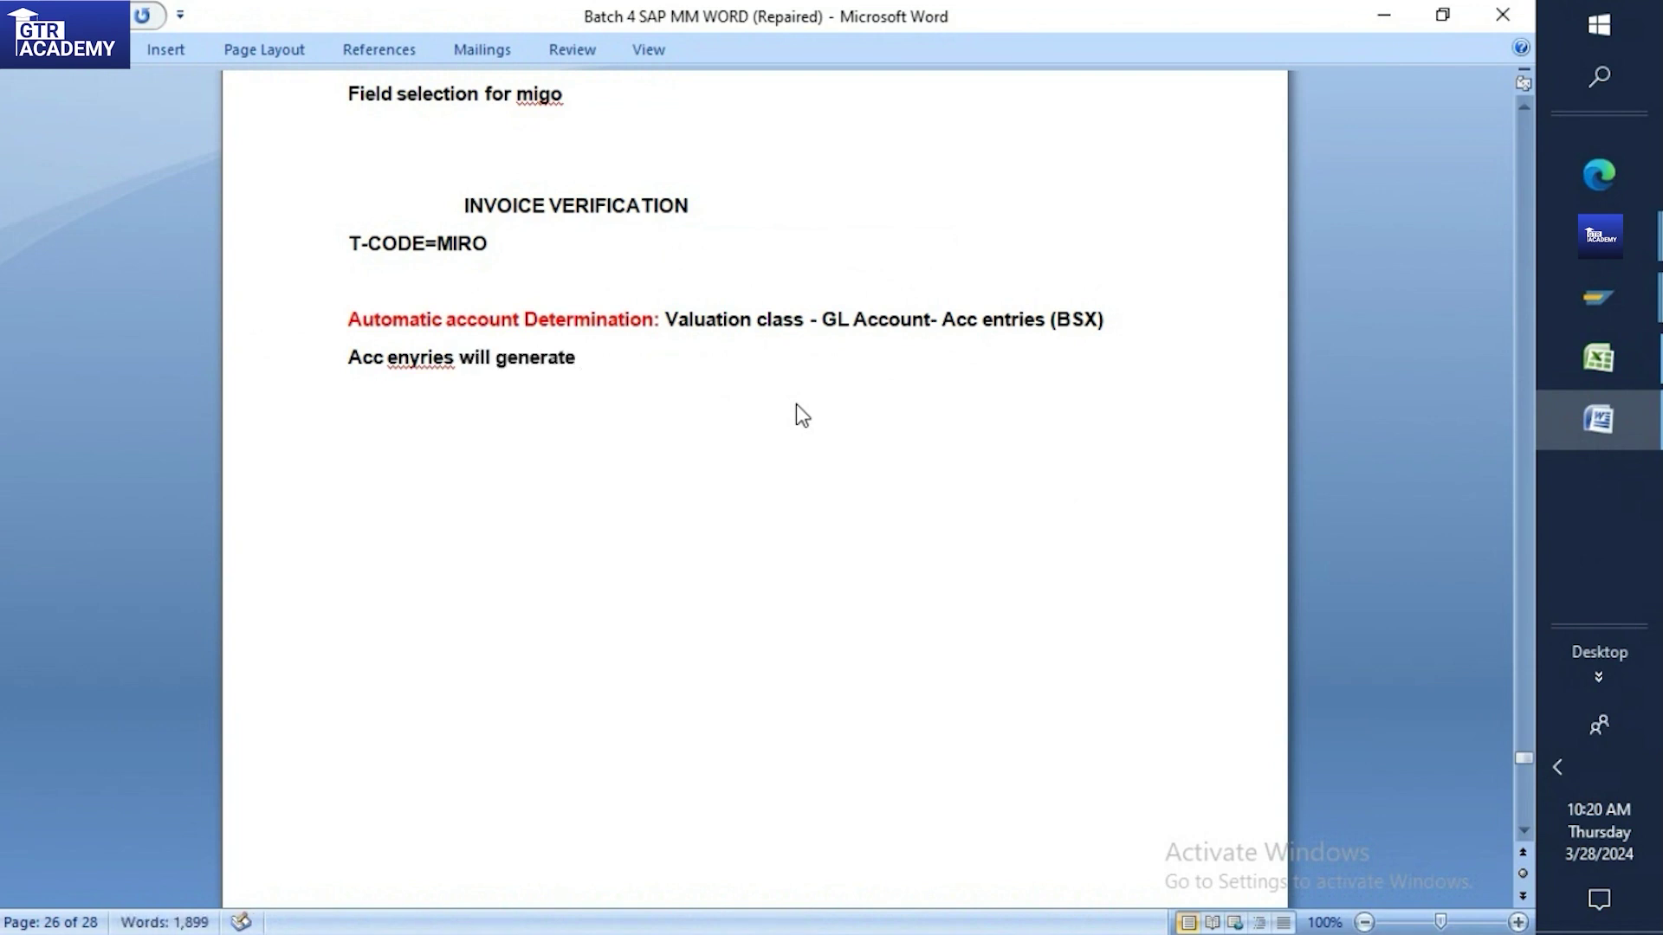
pyautogui.write(' during GR')
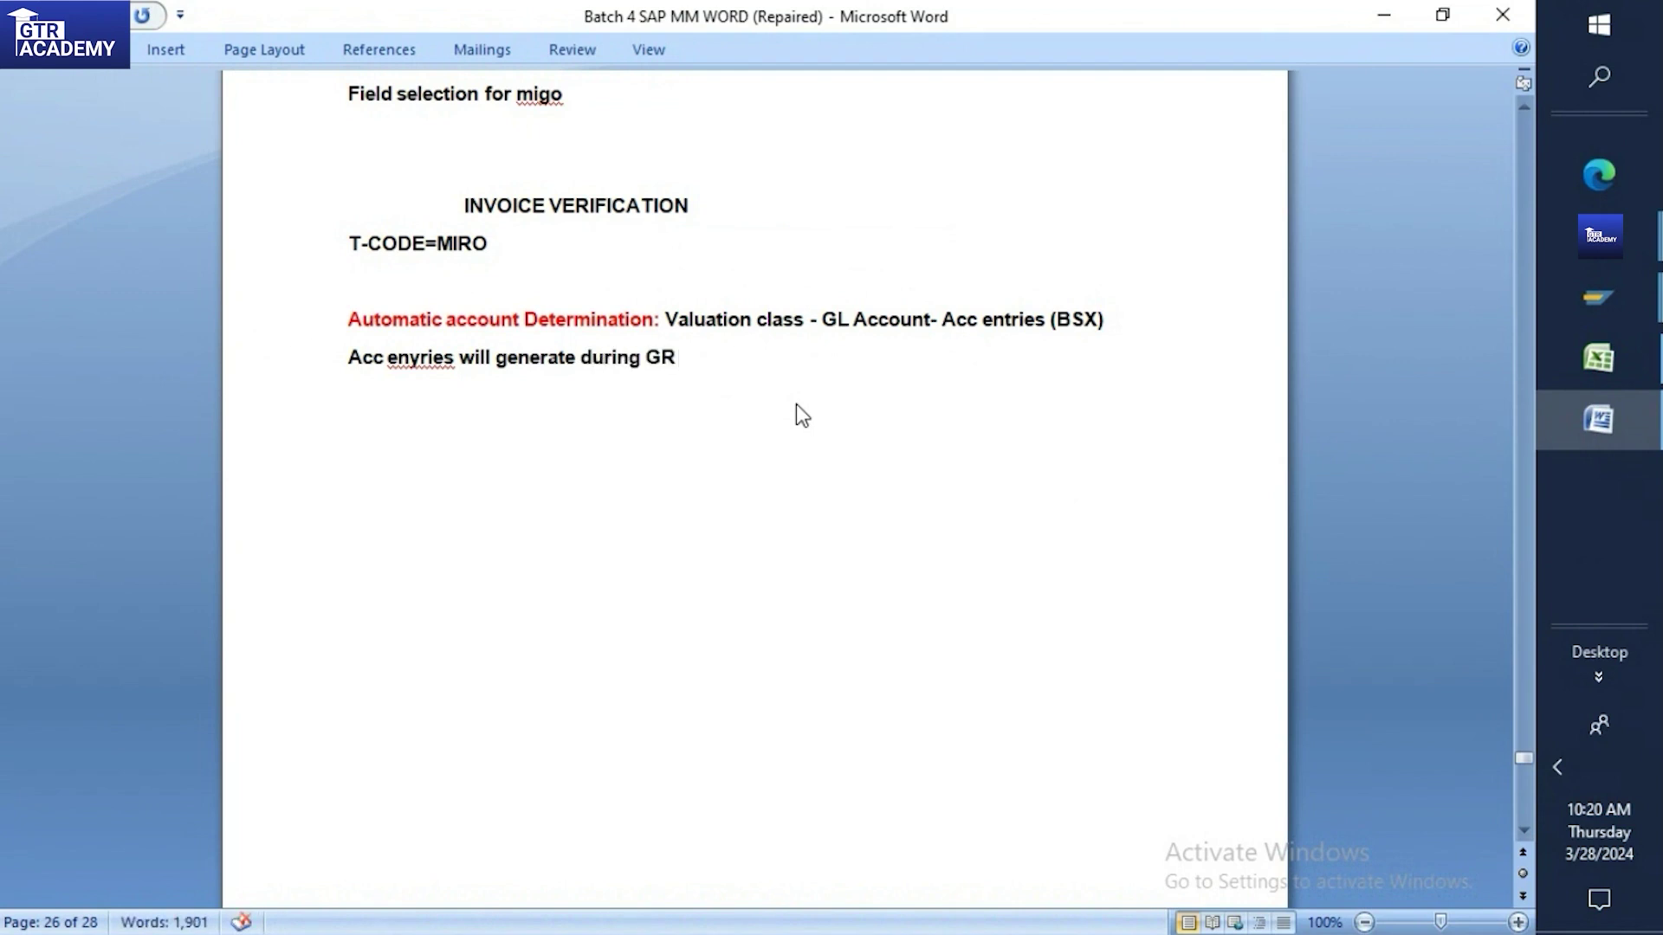
pyautogui.write(' AND IR')
pyautogui.click(424, 359)
pyautogui.press('BackSpace')
pyautogui.write('t')
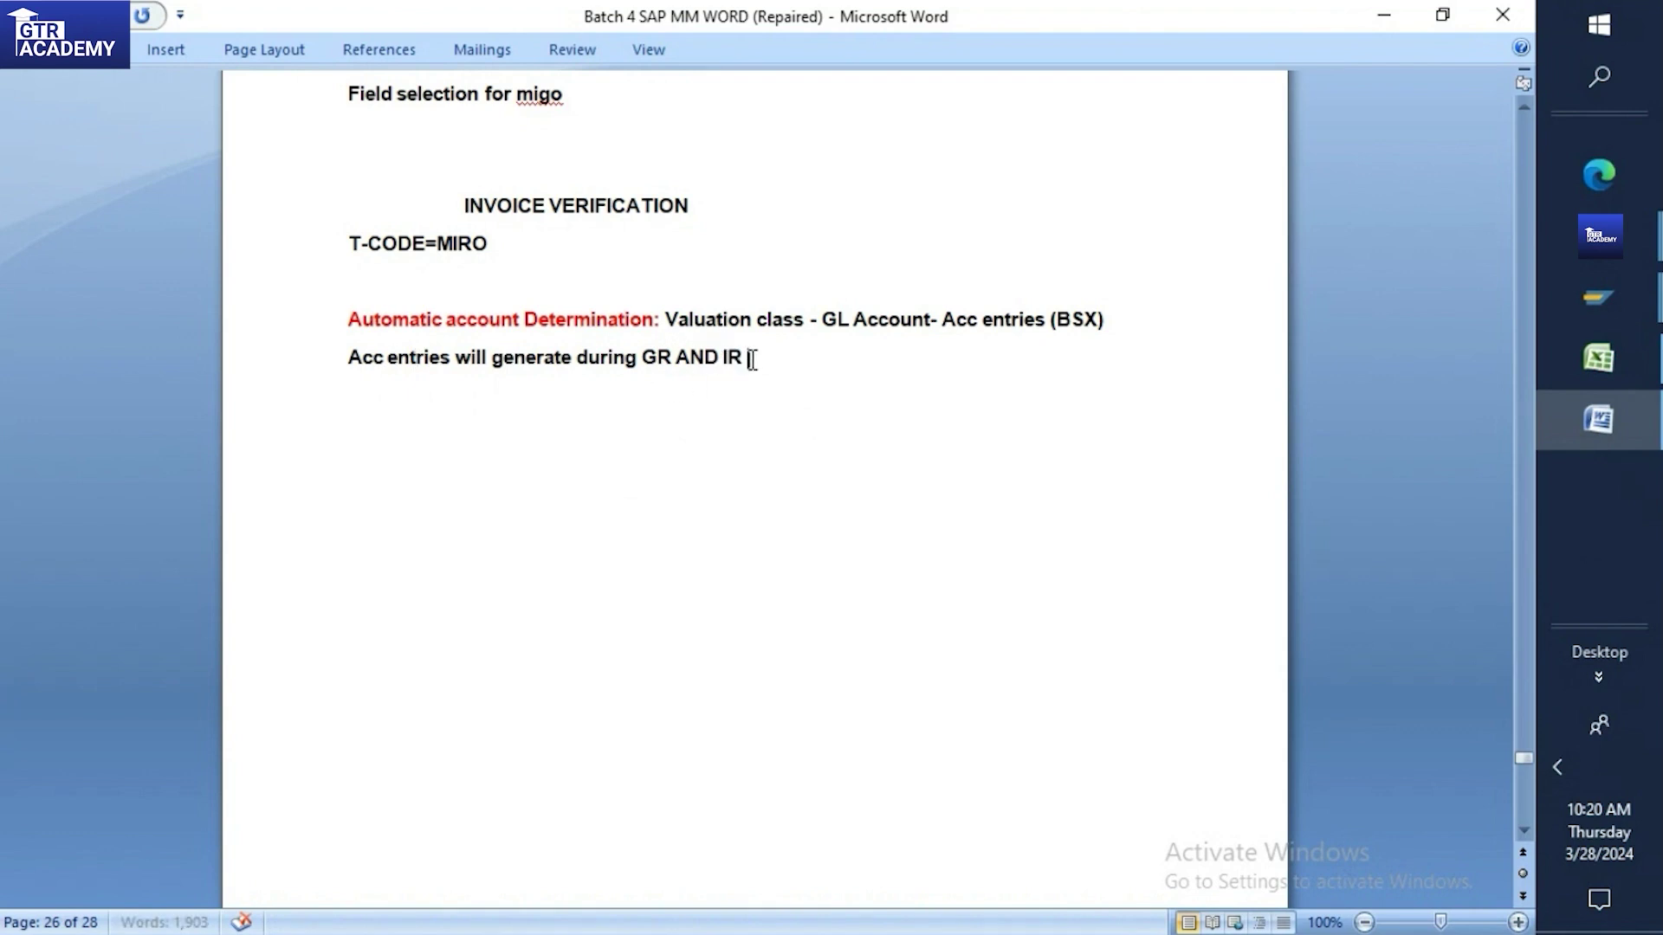
# Start a new line below the GR and IR line, and view and dismiss the SAP connection error details
pyautogui.press('Return')
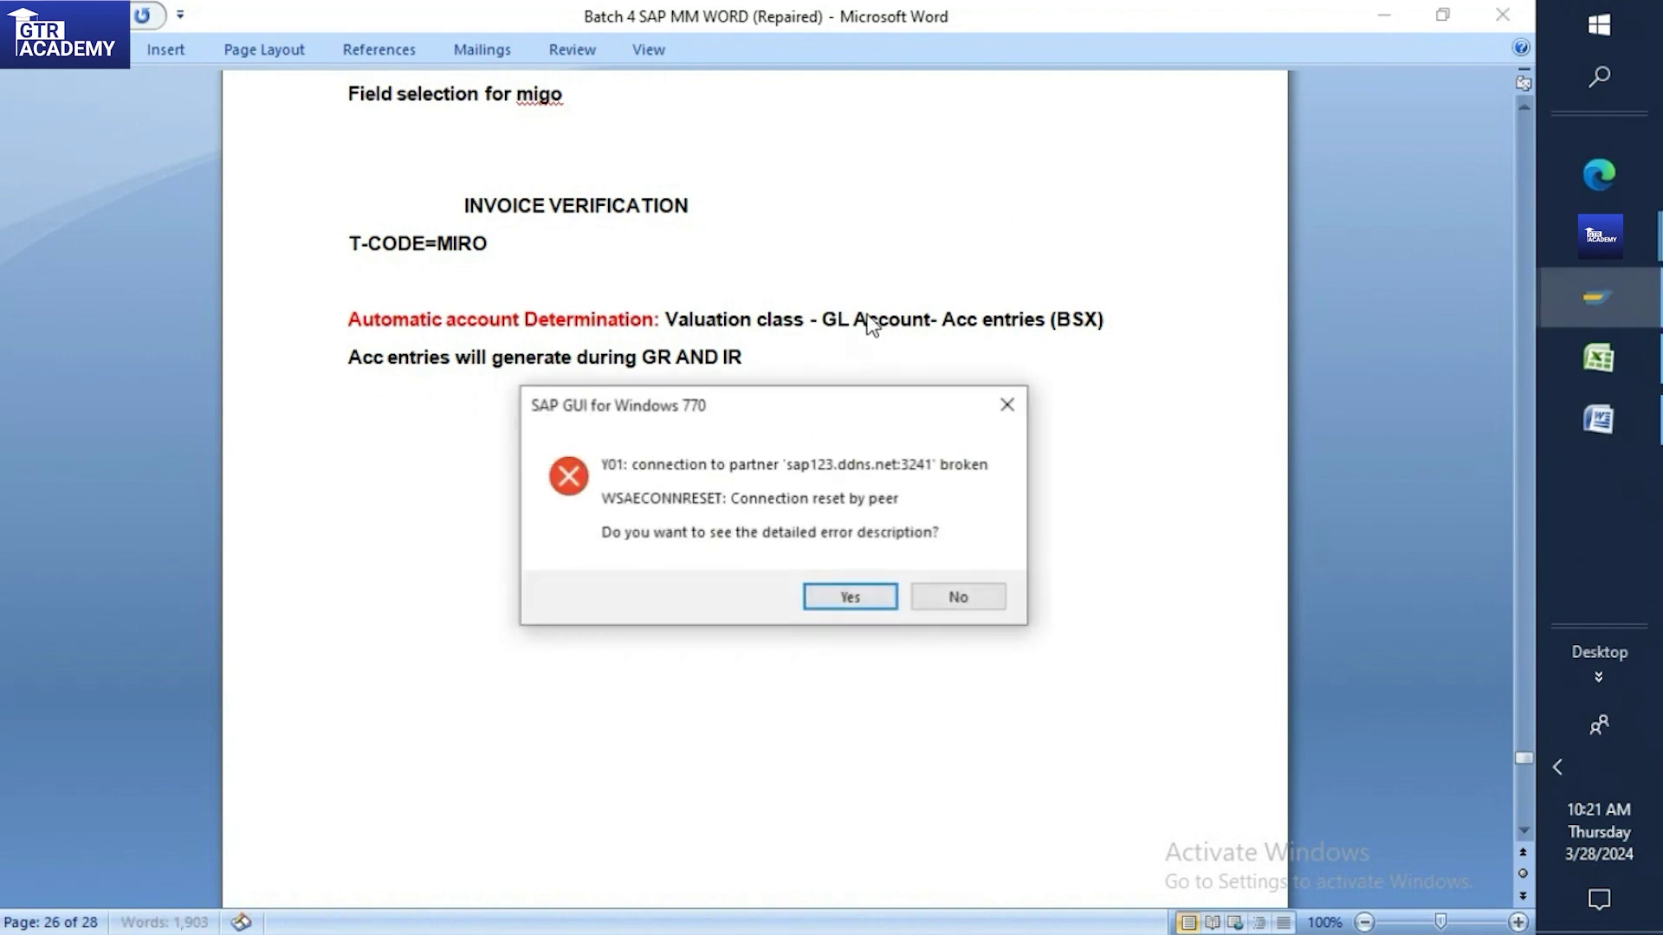
pyautogui.click(877, 599)
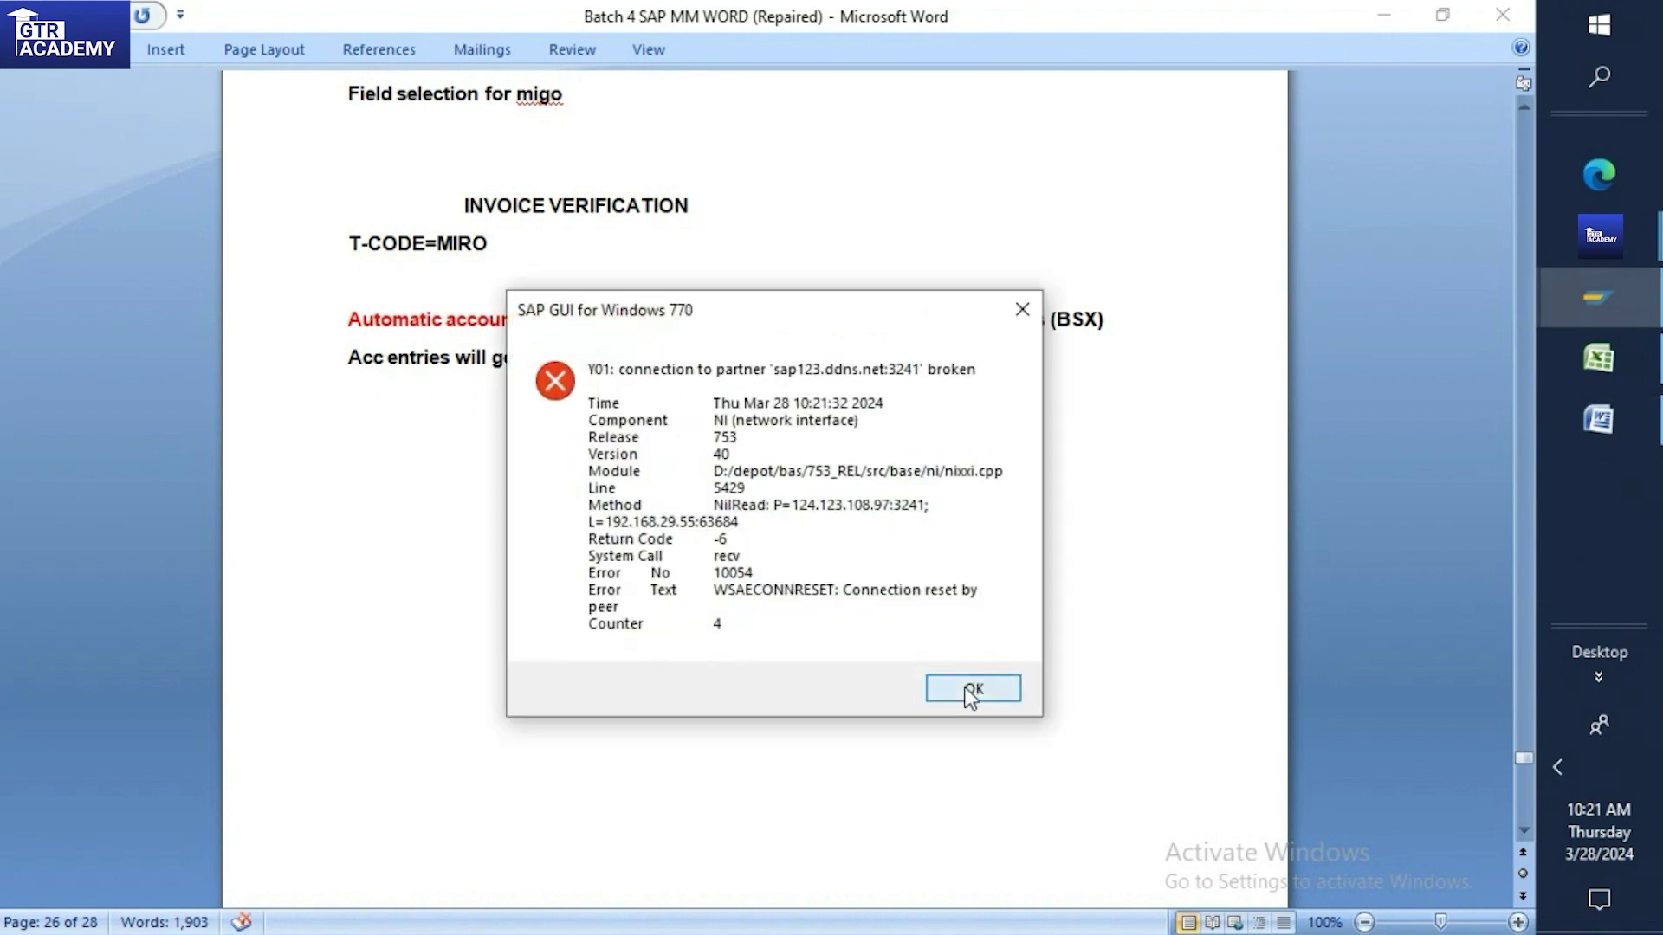
pyautogui.click(972, 691)
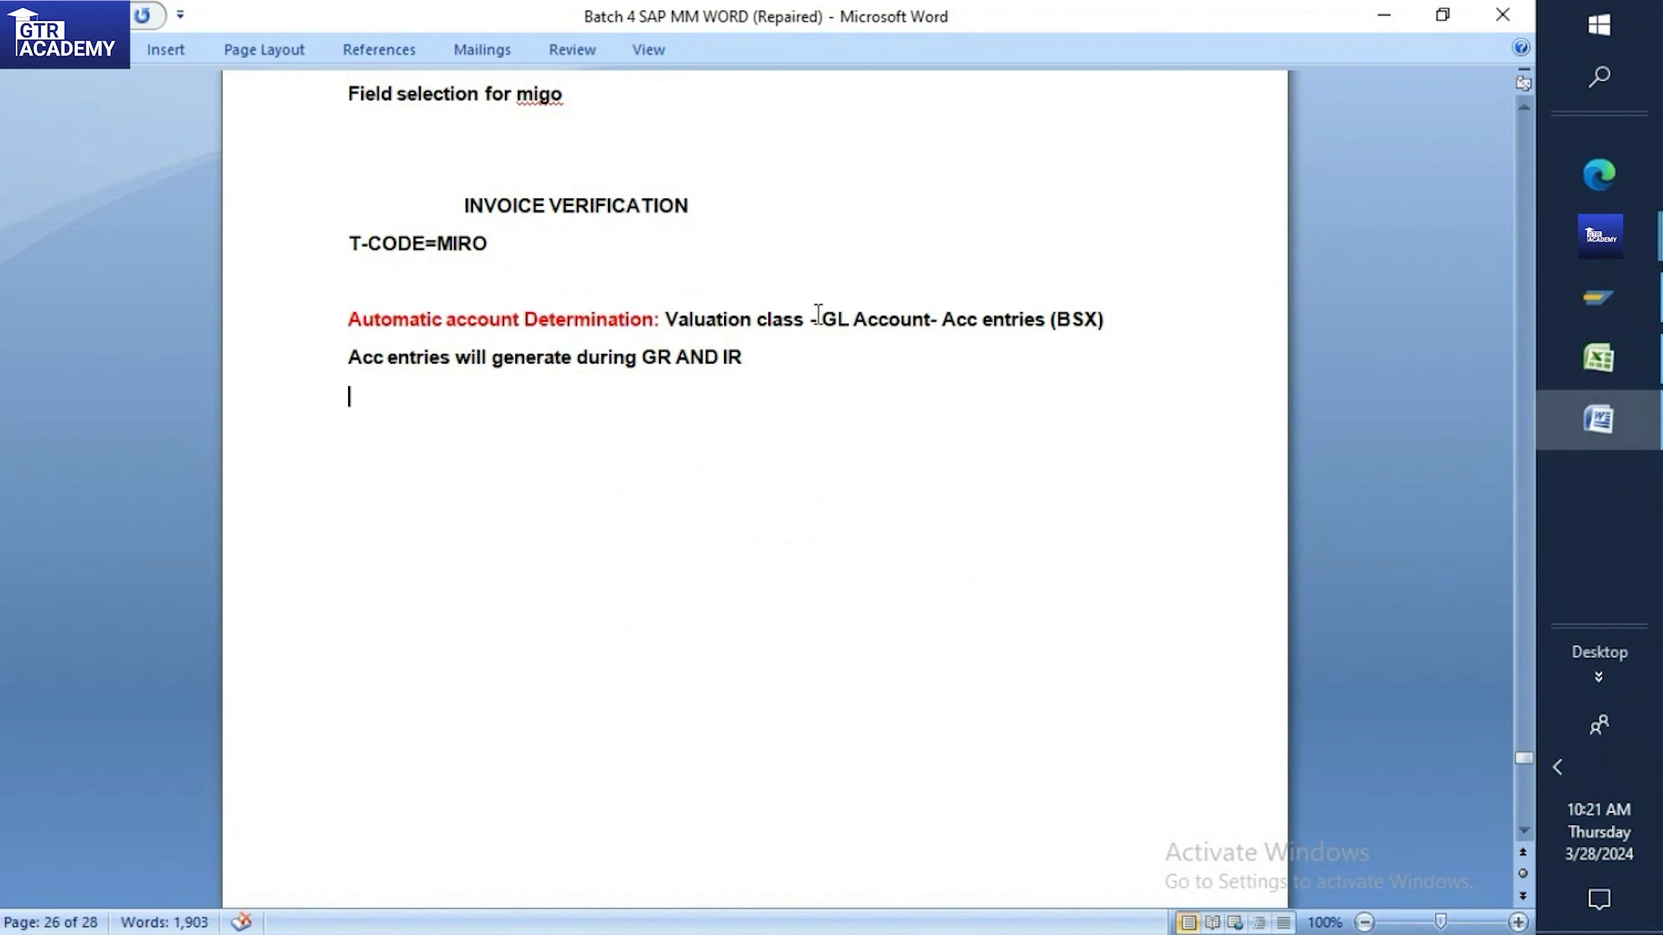
pyautogui.moveTo(822, 318); pyautogui.dragTo(926, 320)
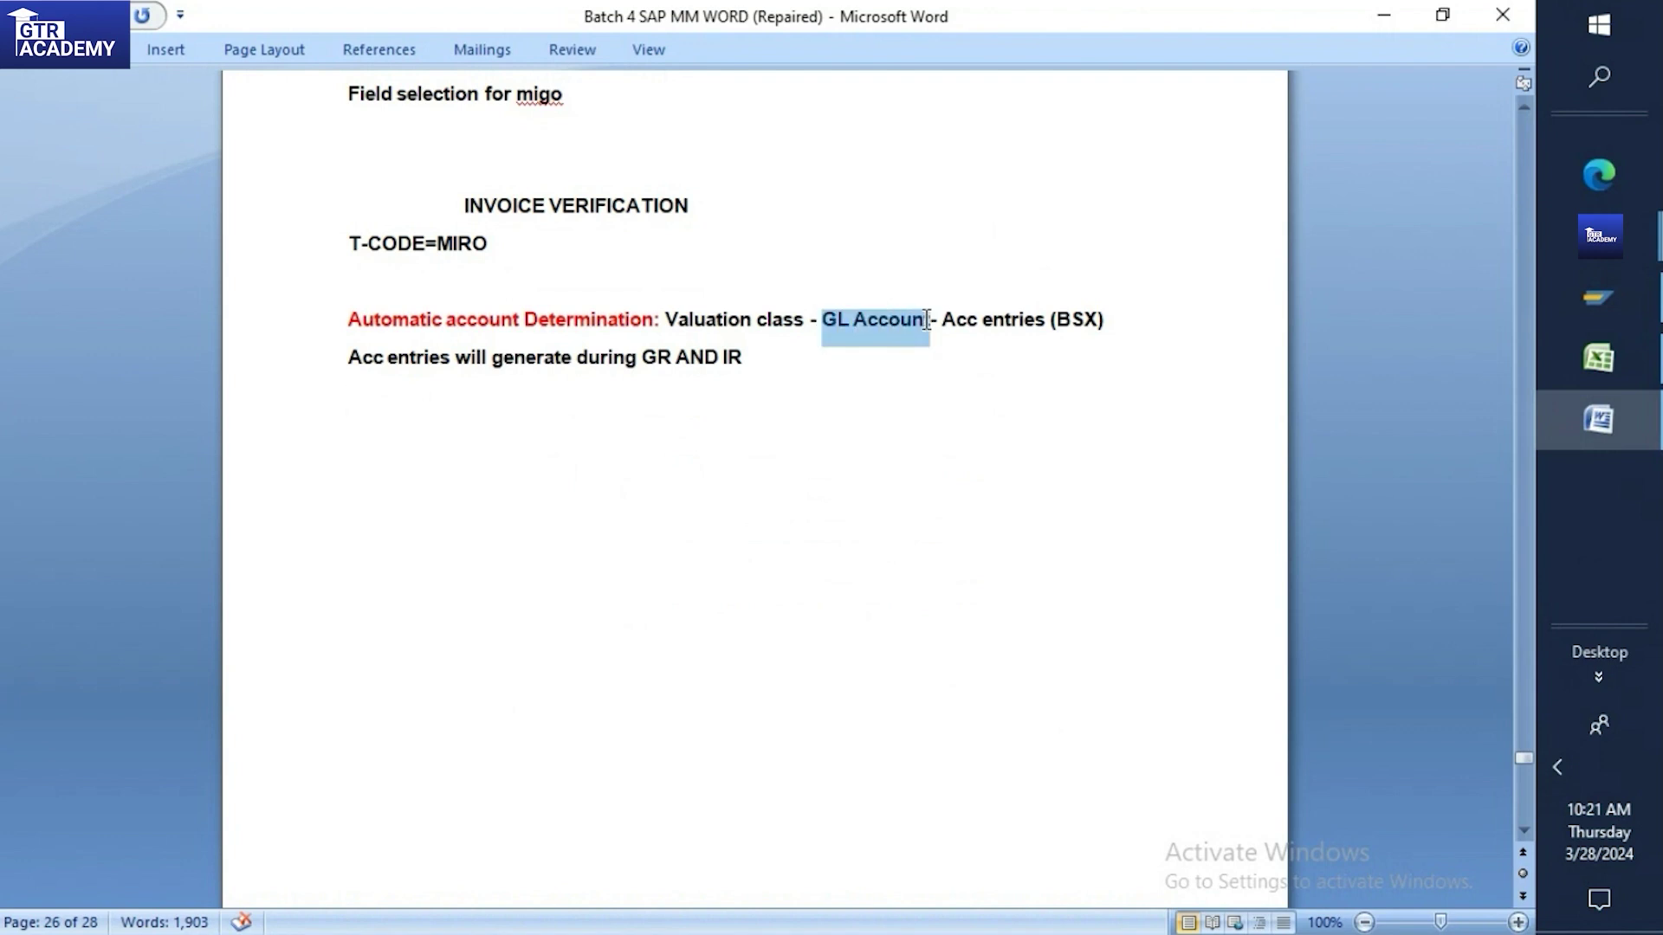
pyautogui.moveTo(926, 320); pyautogui.dragTo(921, 320)
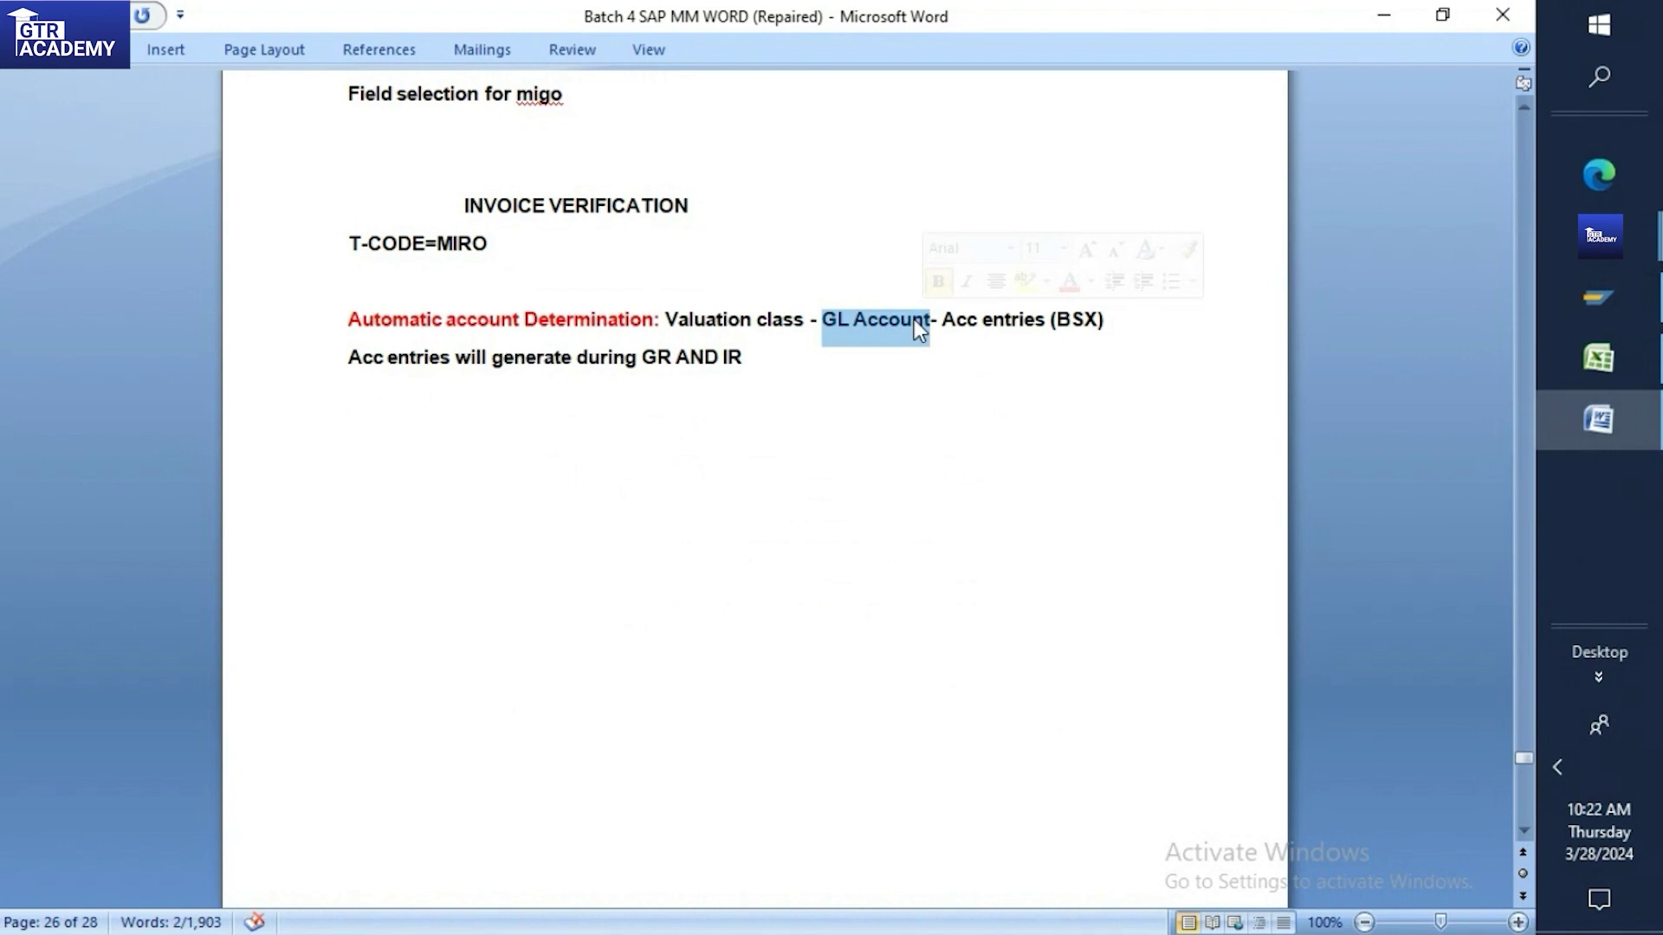
pyautogui.click(882, 322)
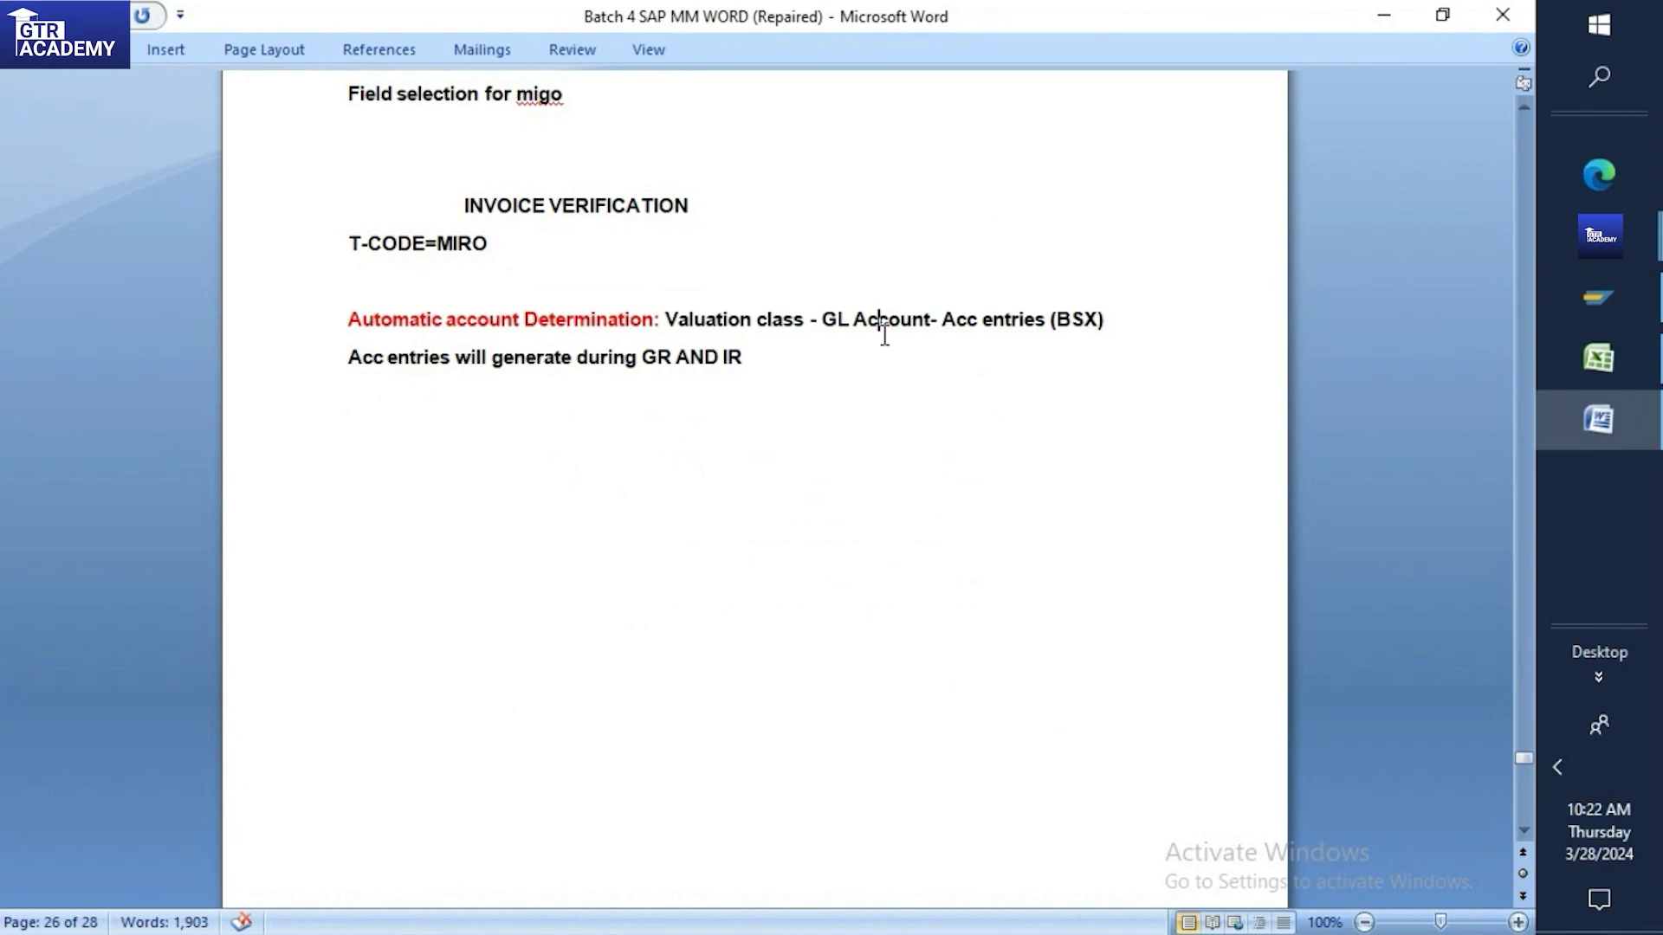
pyautogui.moveTo(823, 319); pyautogui.dragTo(923, 314)
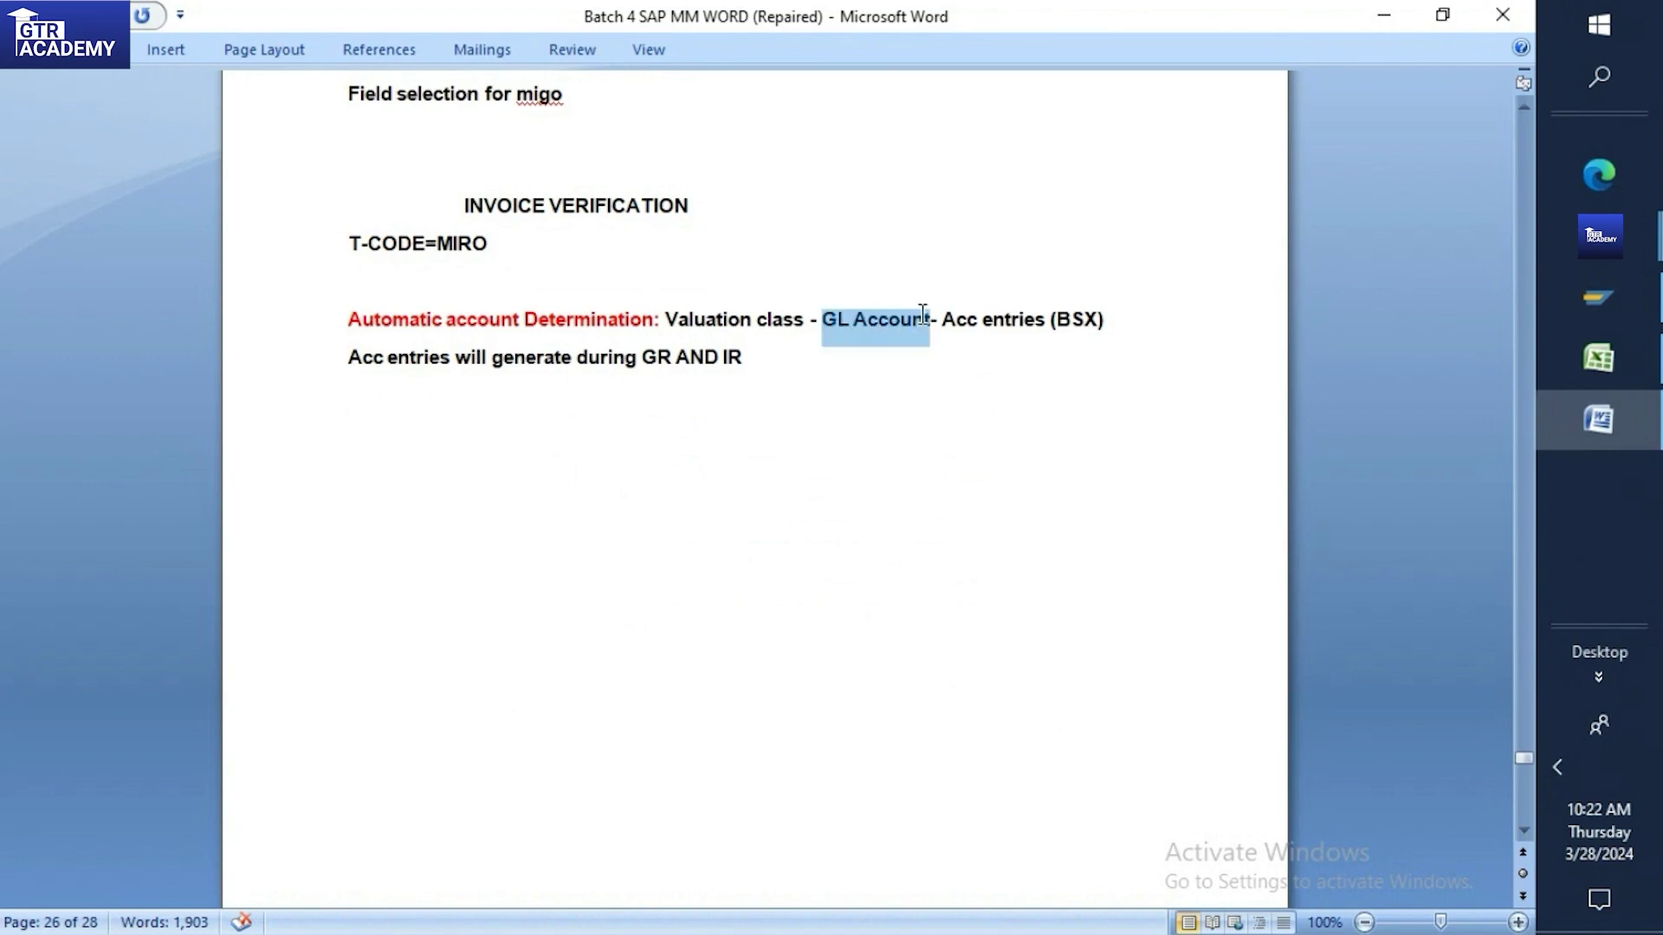
pyautogui.moveTo(923, 314); pyautogui.dragTo(924, 322)
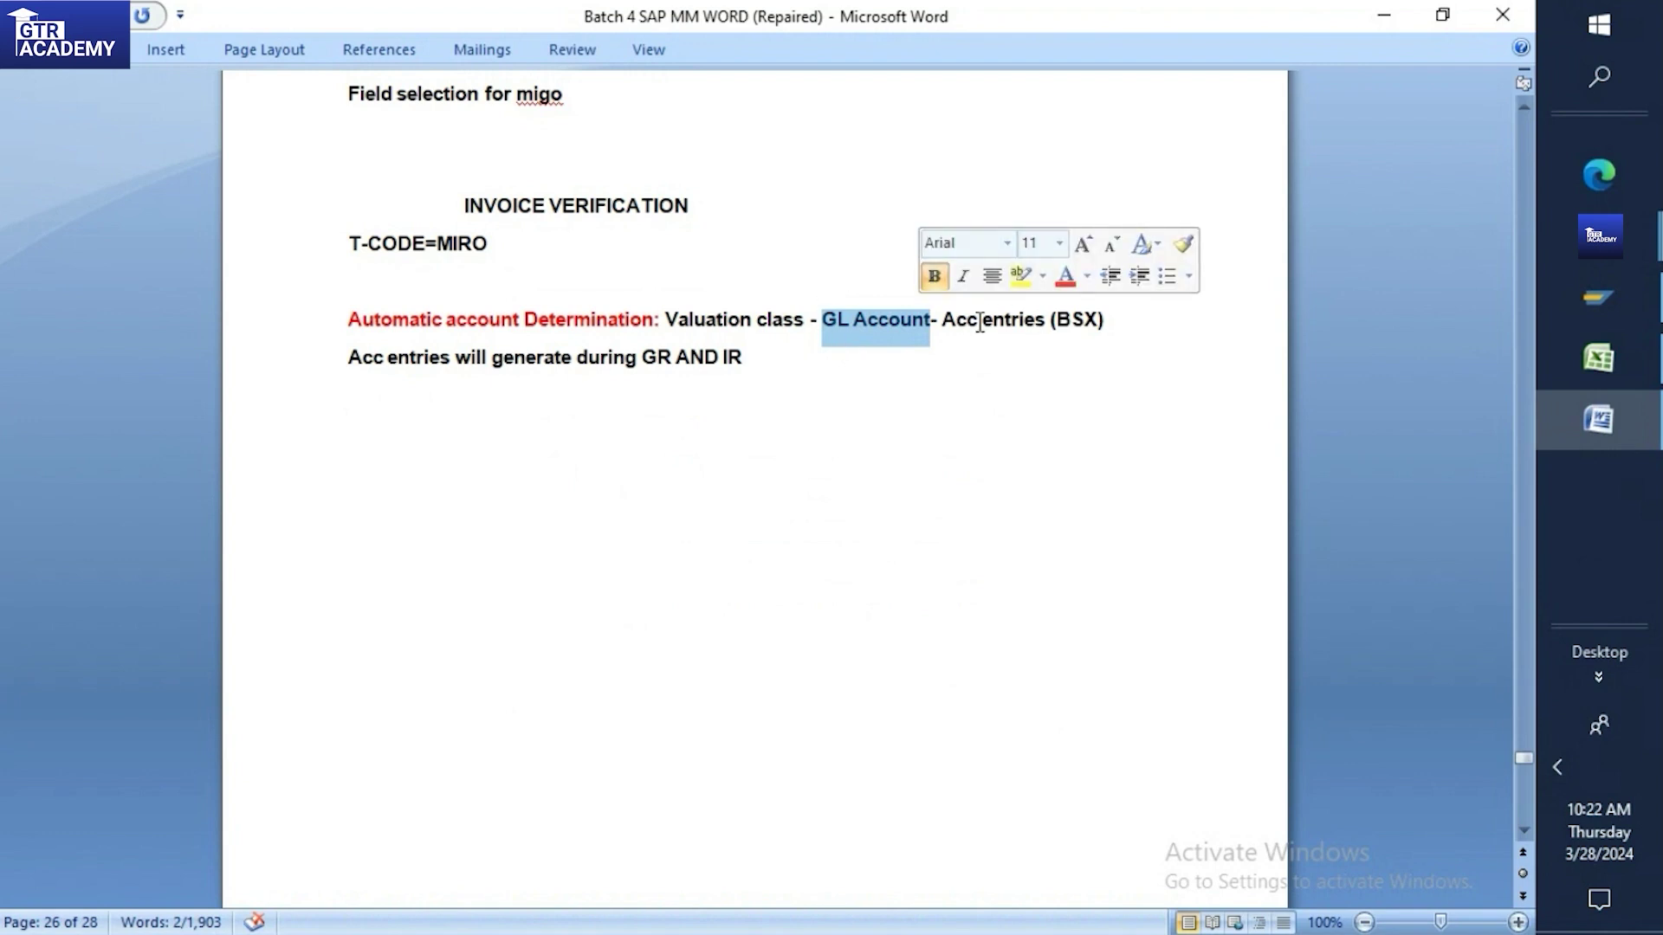
pyautogui.click(950, 320)
pyautogui.click(1123, 315)
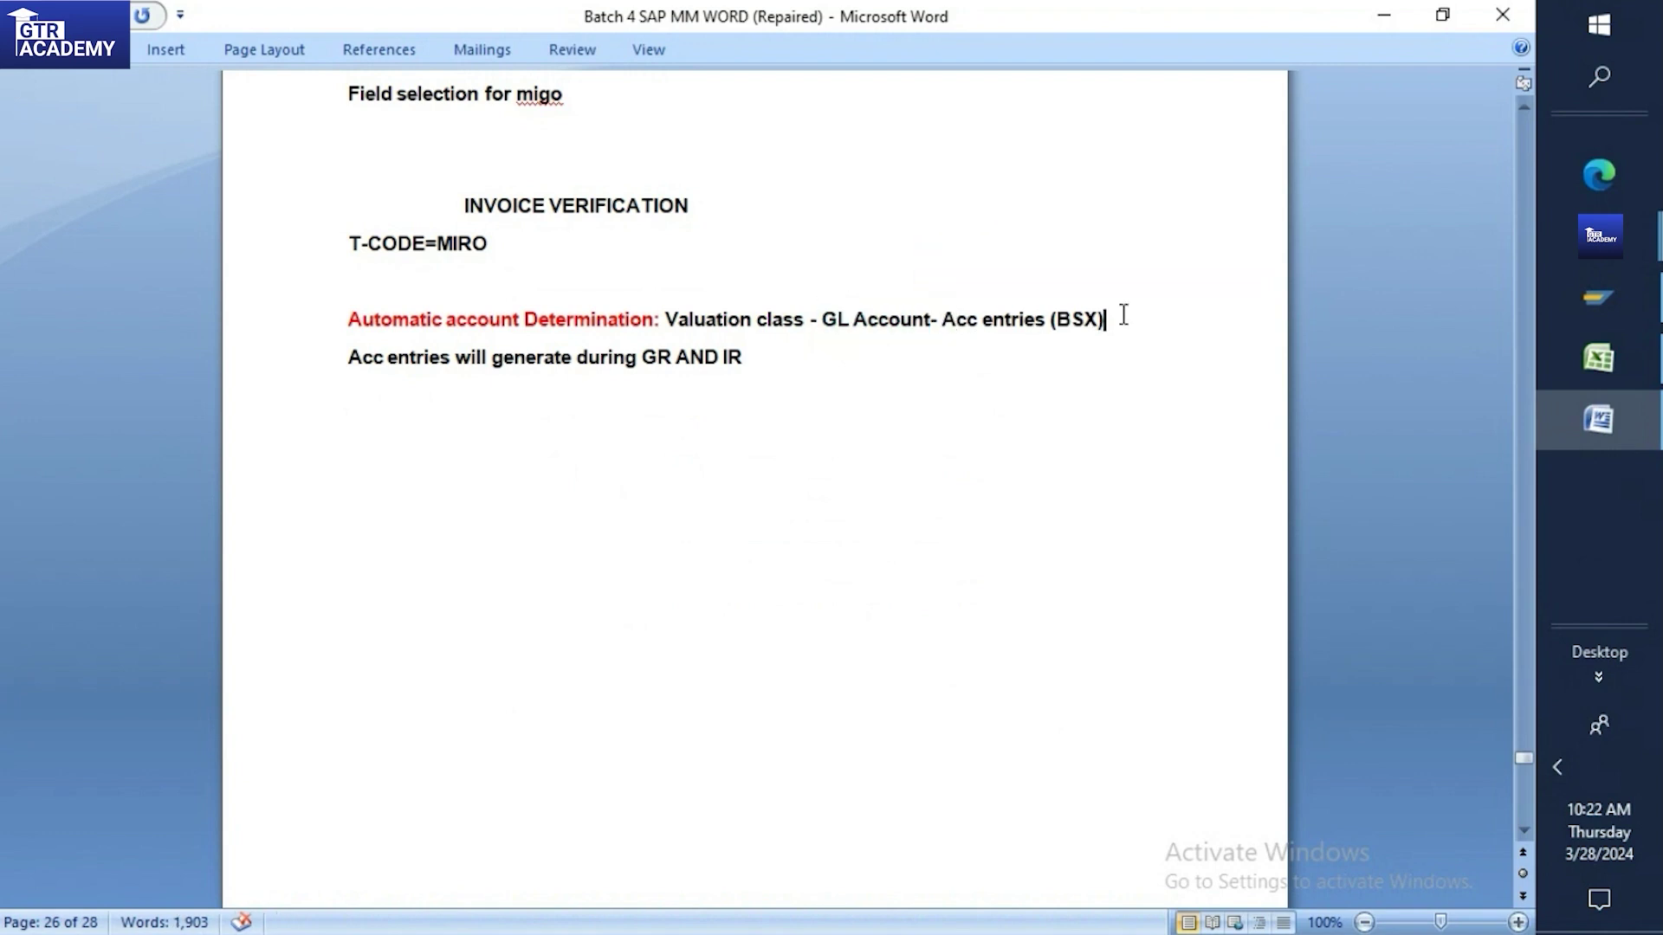
# Add the line "BSX:Inventory account" below the GR and IR line, leaving a blank line between them
pyautogui.click(809, 355)
pyautogui.press('Return')
pyautogui.press('Return')
pyautogui.write('BSX:Inven')
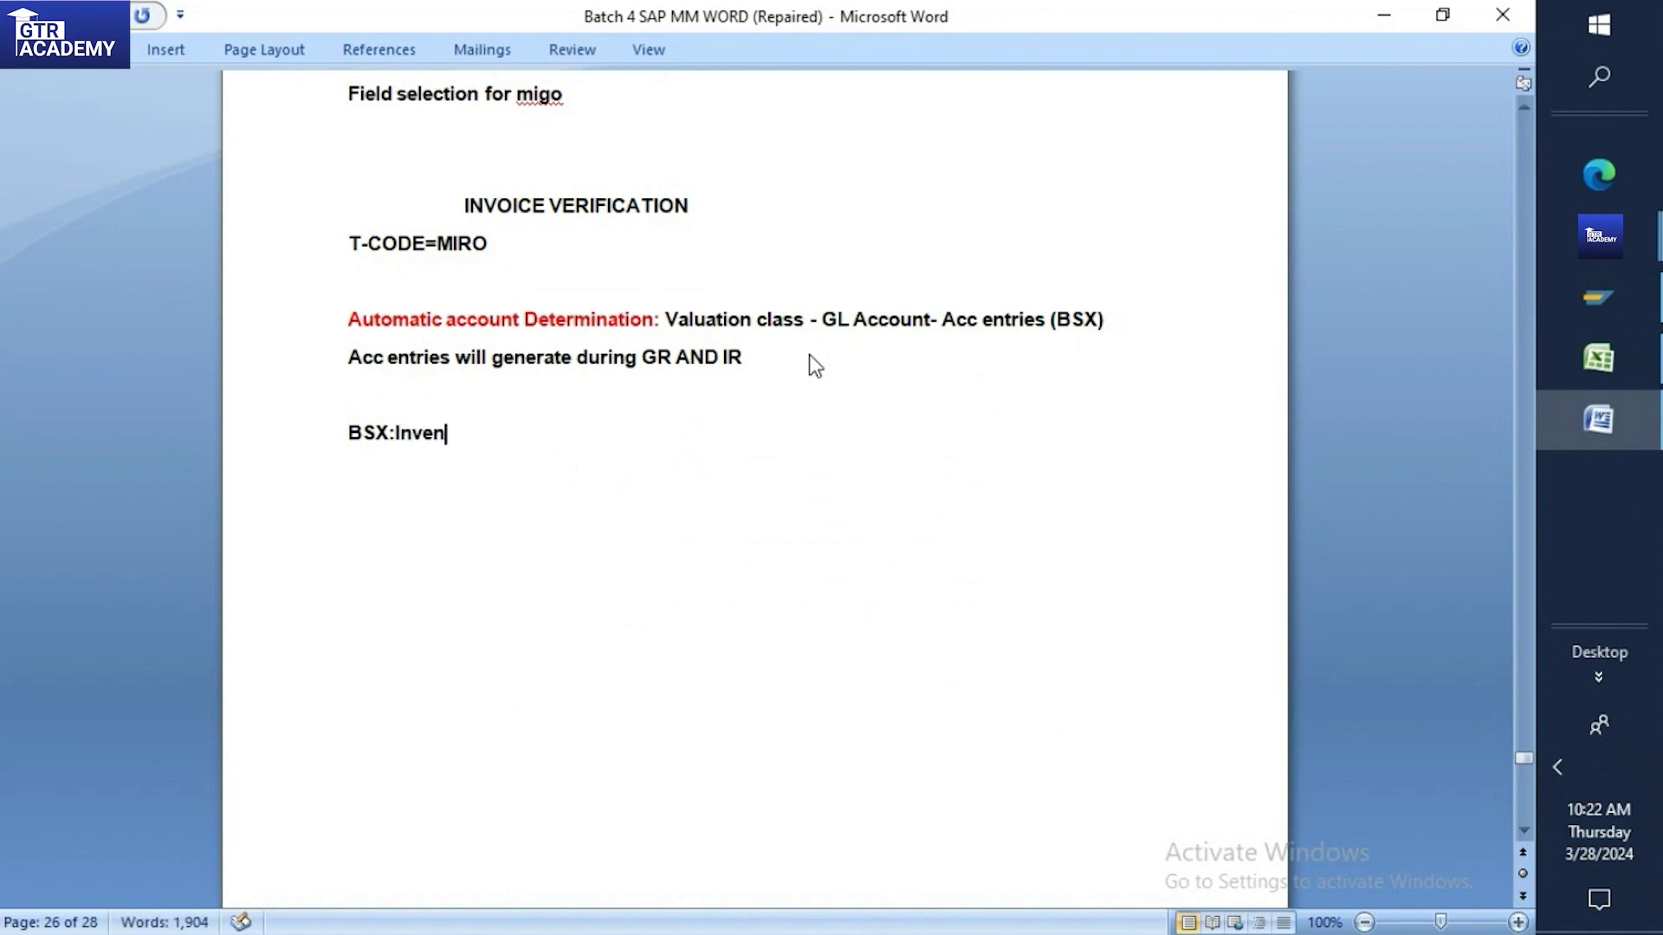
pyautogui.write('tory account')
pyautogui.press('Return')
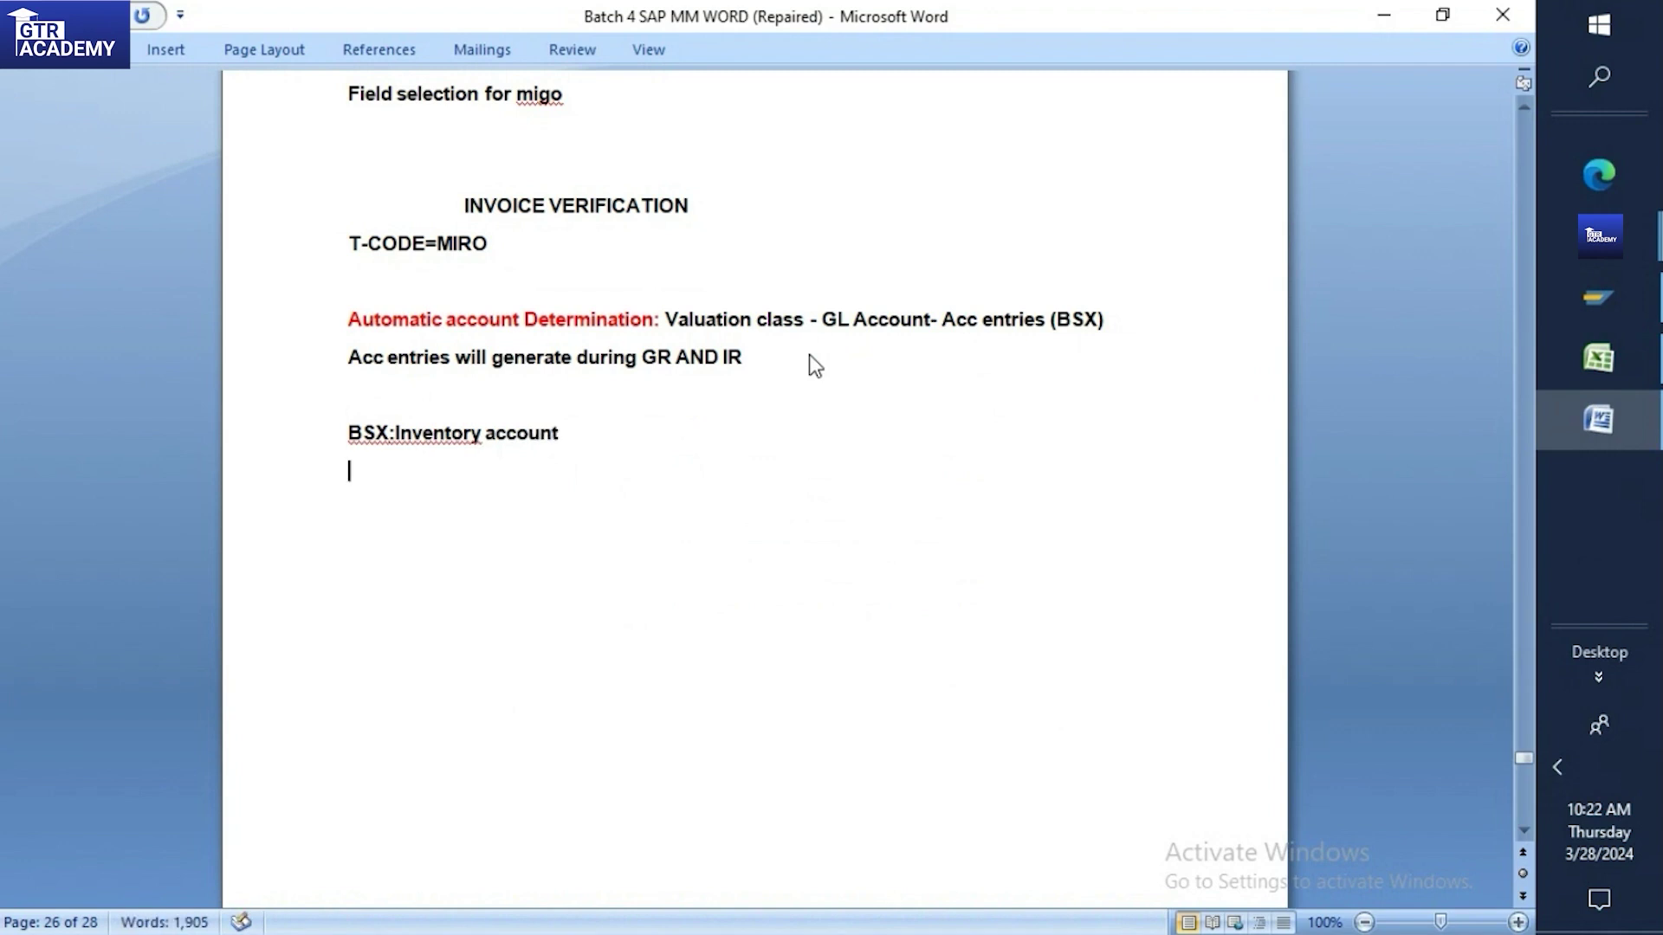
# Add the line "WRX:GR/IR Clearing account" below the BSX line, with "Clearing account" not in all capitals
pyautogui.write('WRX:GR')
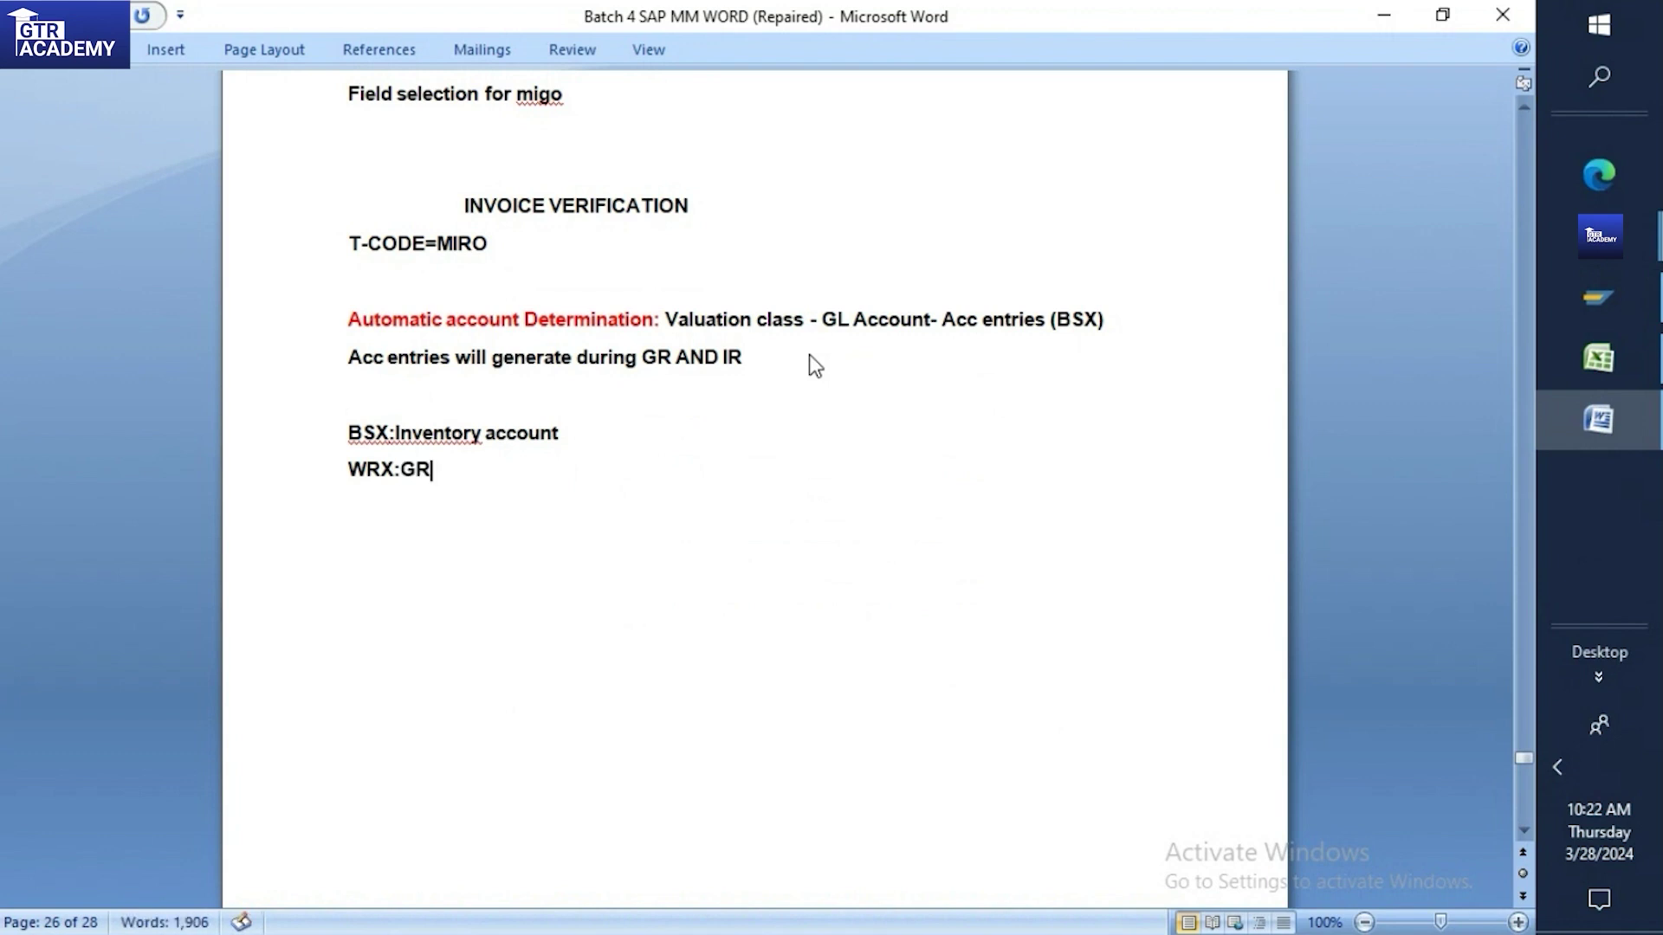
pyautogui.write('/IR CLEARING')
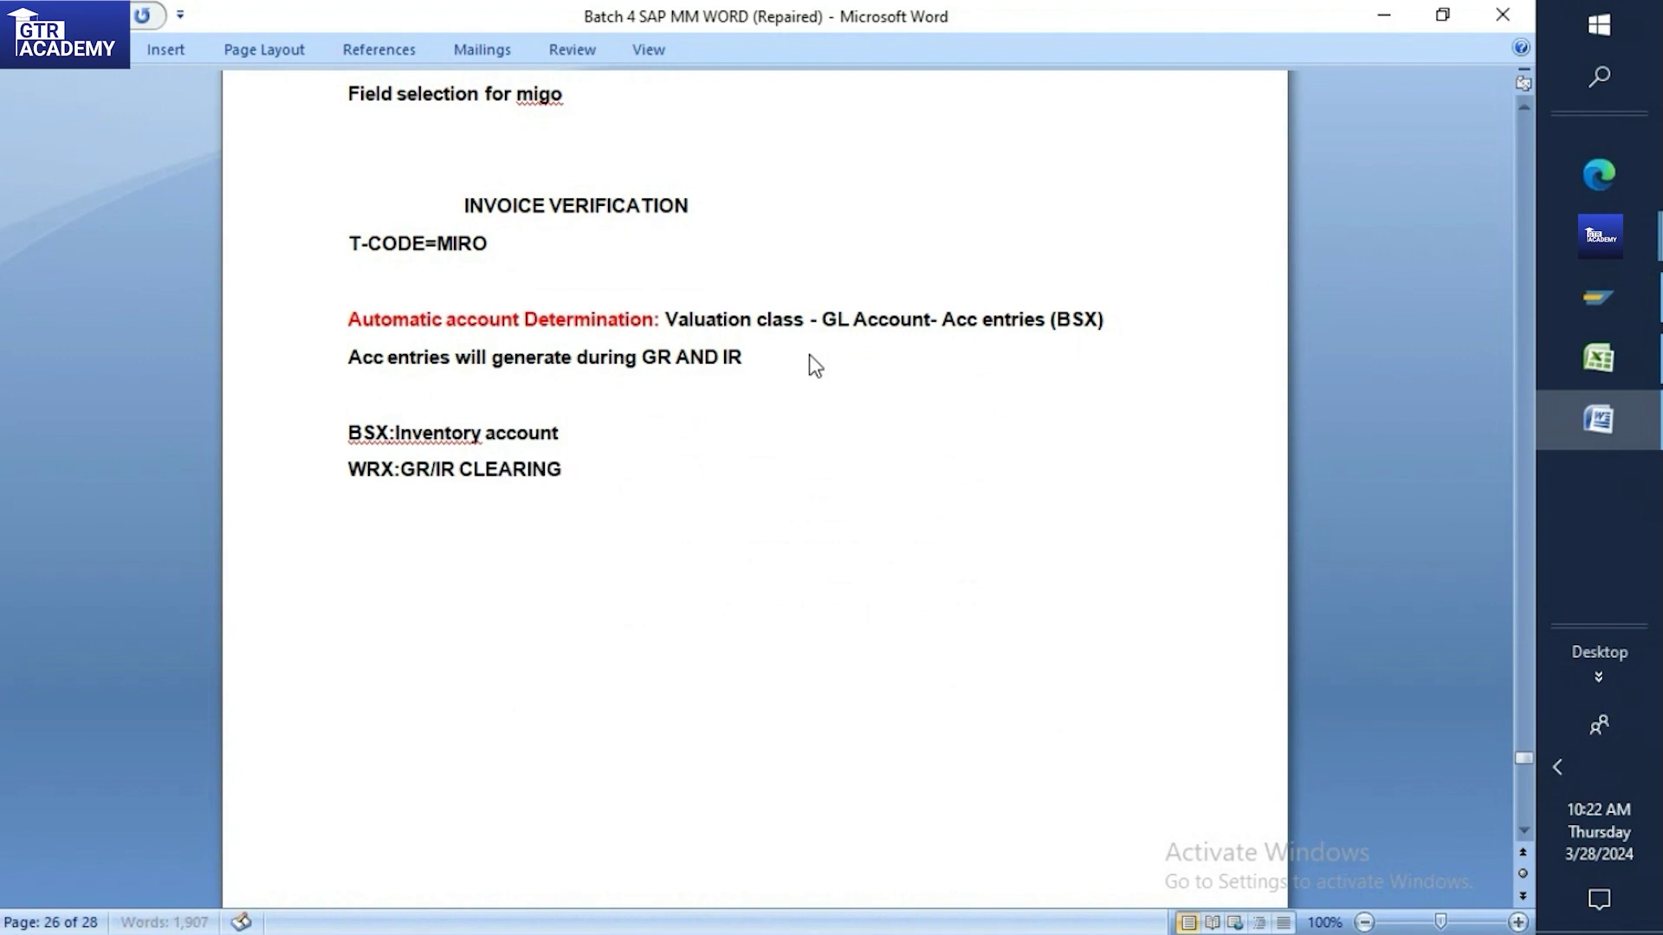
pyautogui.press('BackSpace')
pyautogui.press('BackSpace')
pyautogui.press('BackSpace')
pyautogui.press('BackSpace')
pyautogui.press('BackSpace')
pyautogui.press('BackSpace')
pyautogui.press('BackSpace')
pyautogui.write('learing account')
pyautogui.press('Return')
# Begin a new line with "PRD:Price diff" and insert a space after "BSX:" and after "WRX:"
pyautogui.write('PRD')
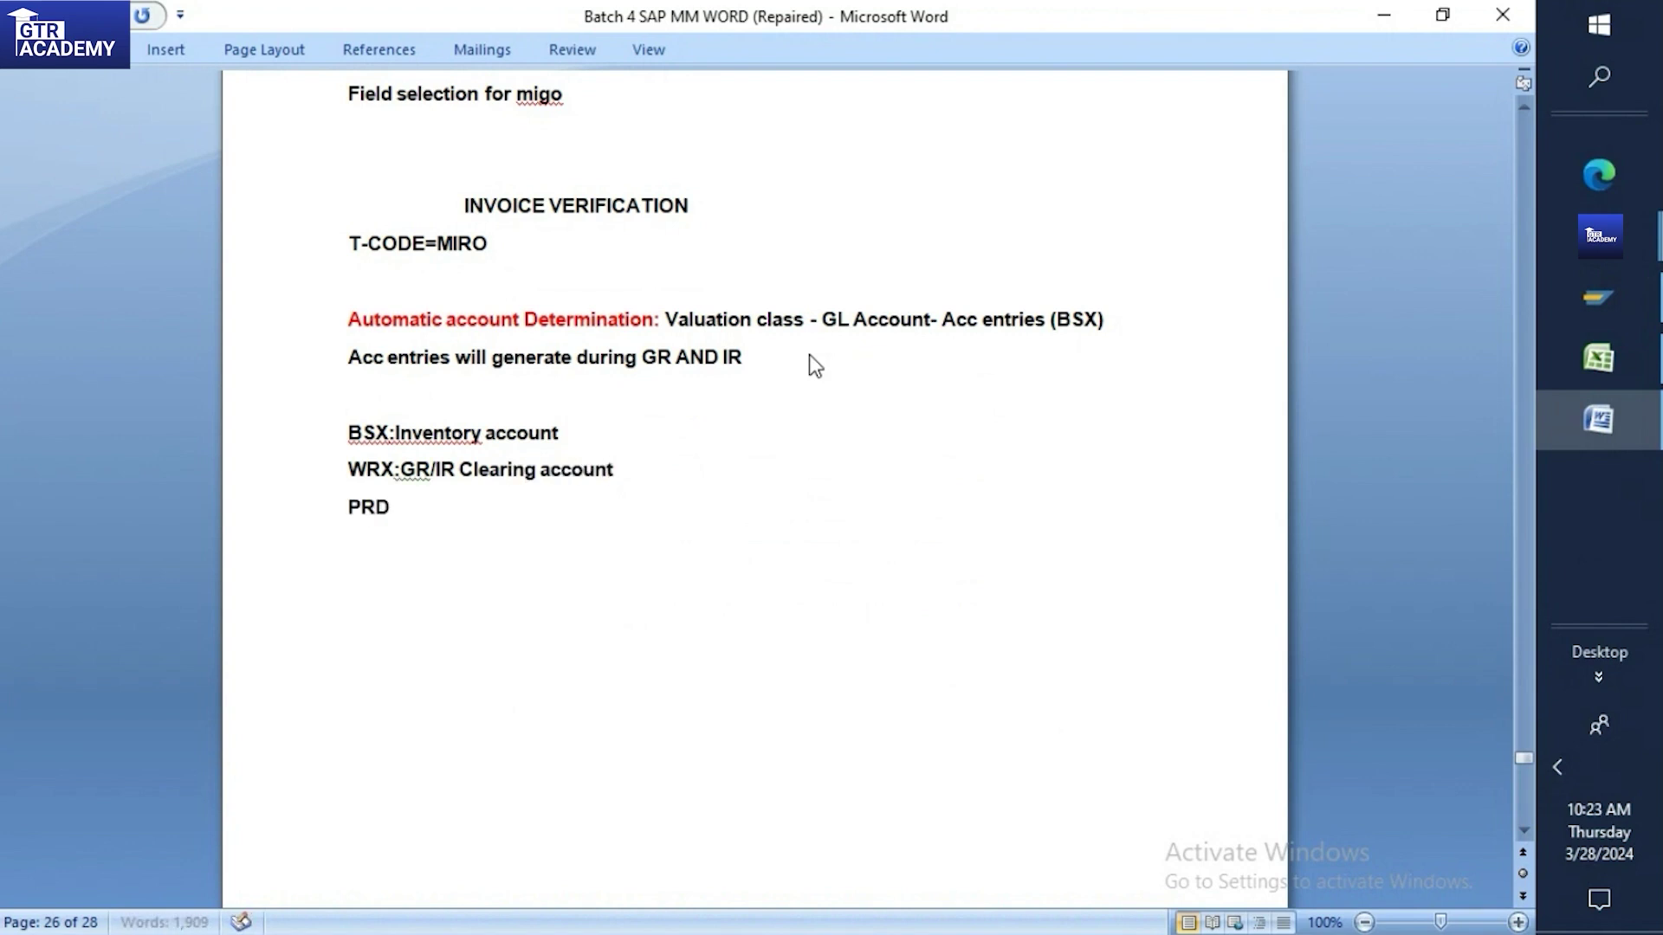
pyautogui.write(':')
pyautogui.click(401, 469)
pyautogui.click(396, 434)
pyautogui.click(414, 502)
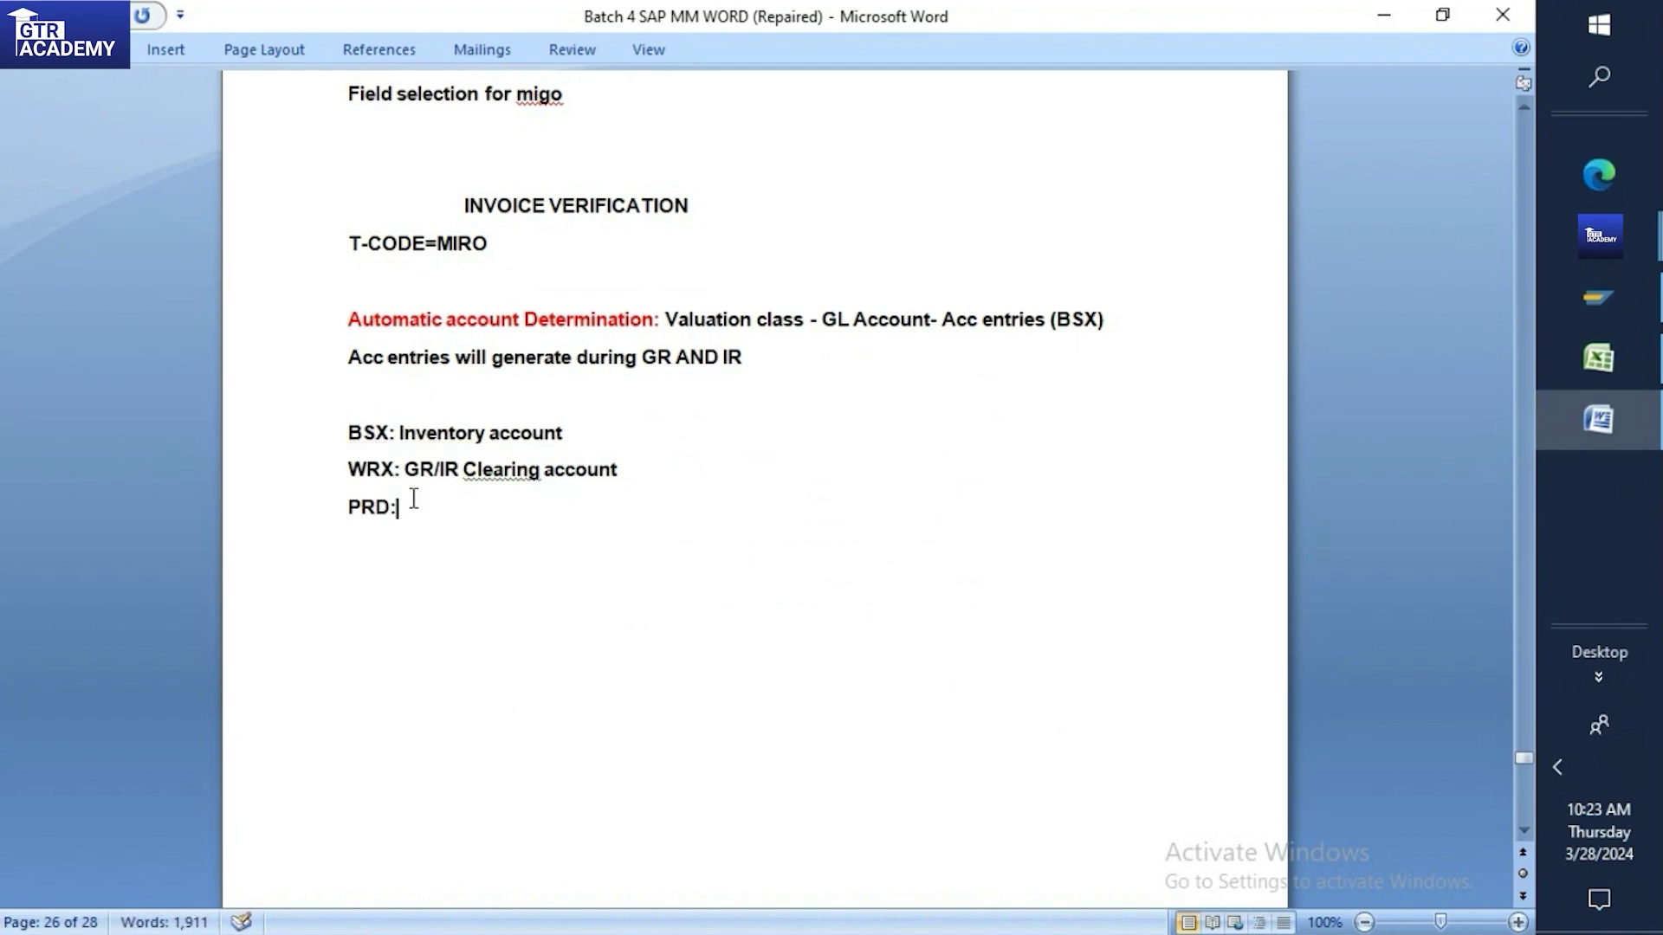
pyautogui.write('Price diff')
# Look at the SAP Logon window and the accounting entries table in Excel, and return to the Word document
pyautogui.click(1607, 293)
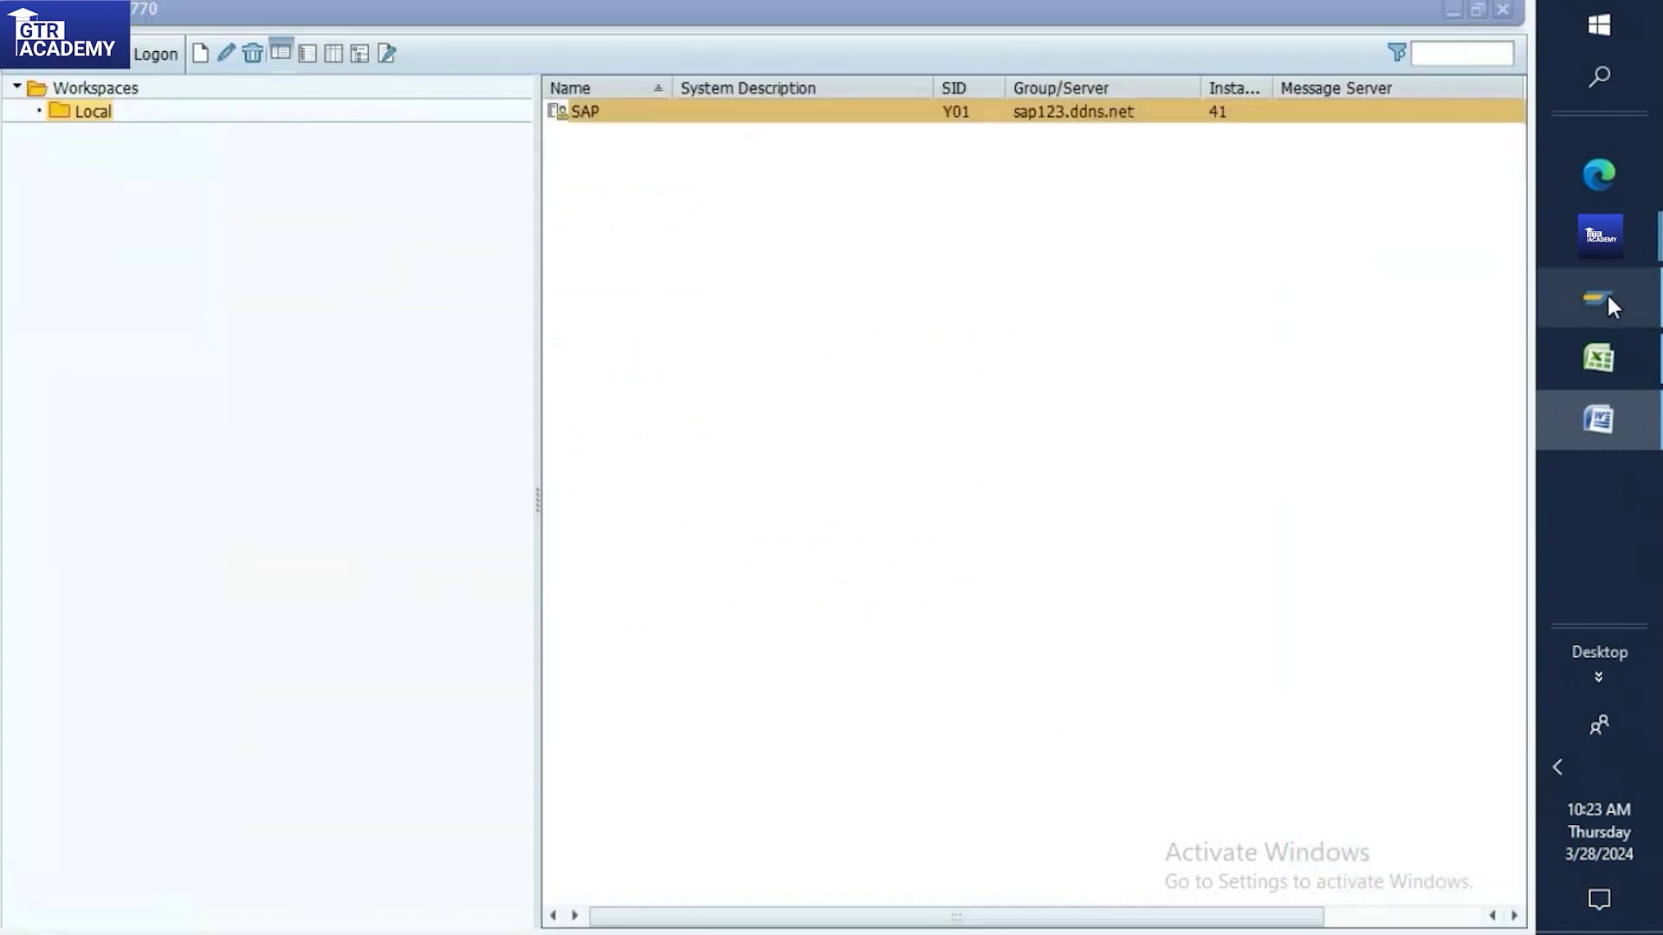
pyautogui.click(1598, 357)
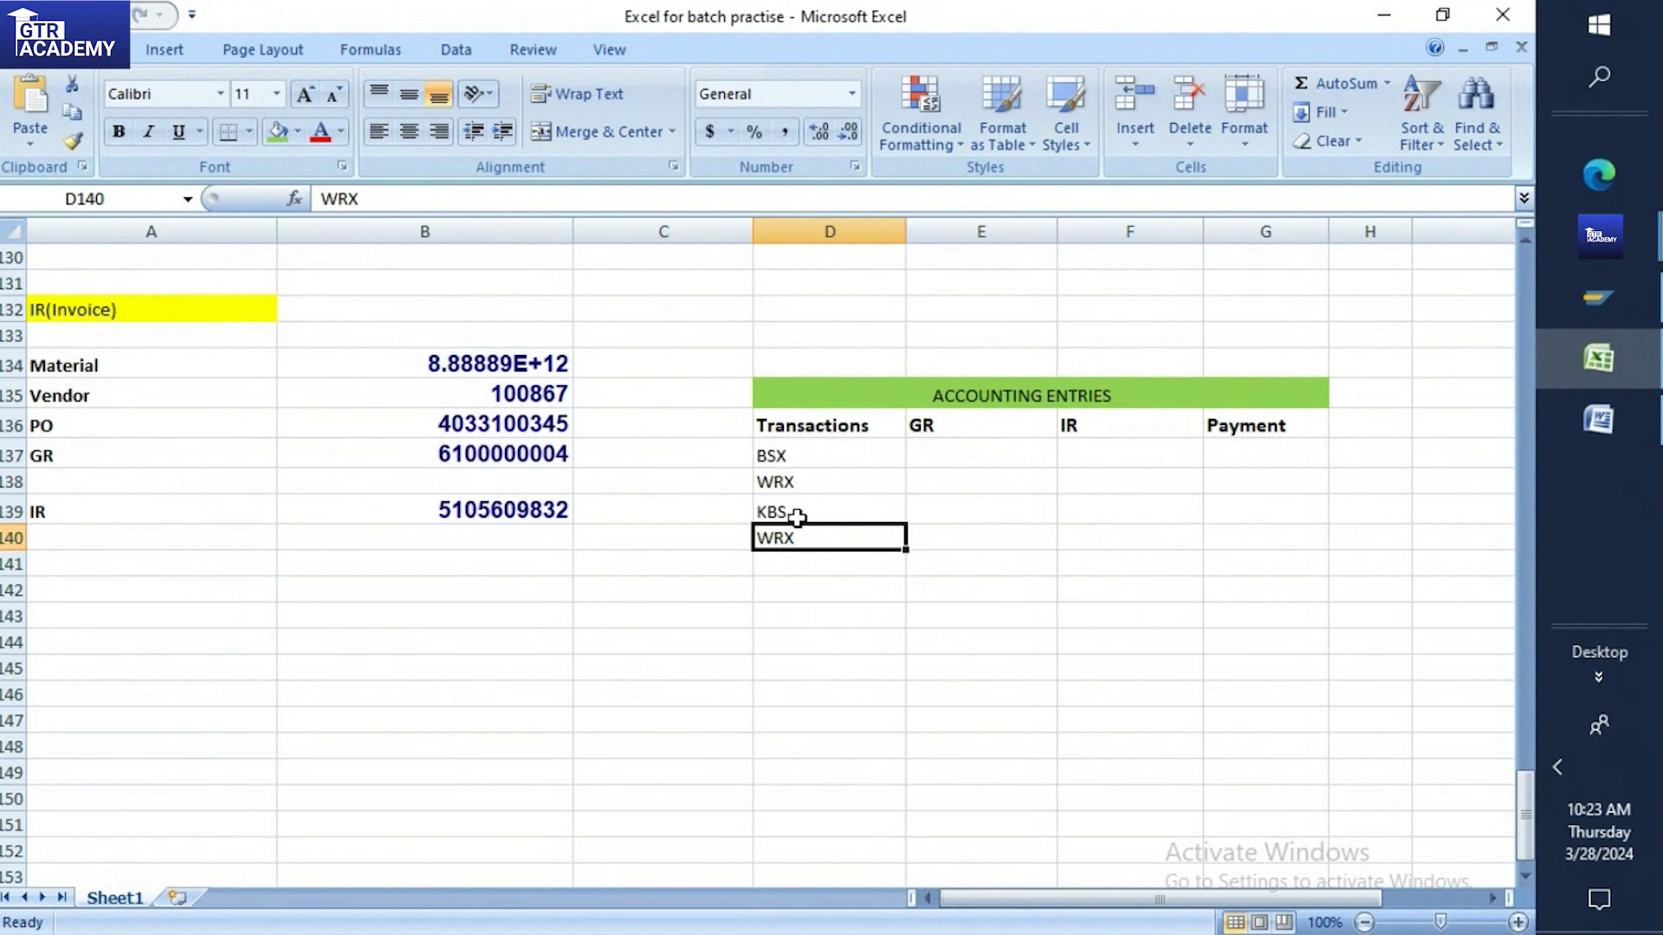
pyautogui.click(104, 608)
pyautogui.click(111, 588)
pyautogui.click(148, 665)
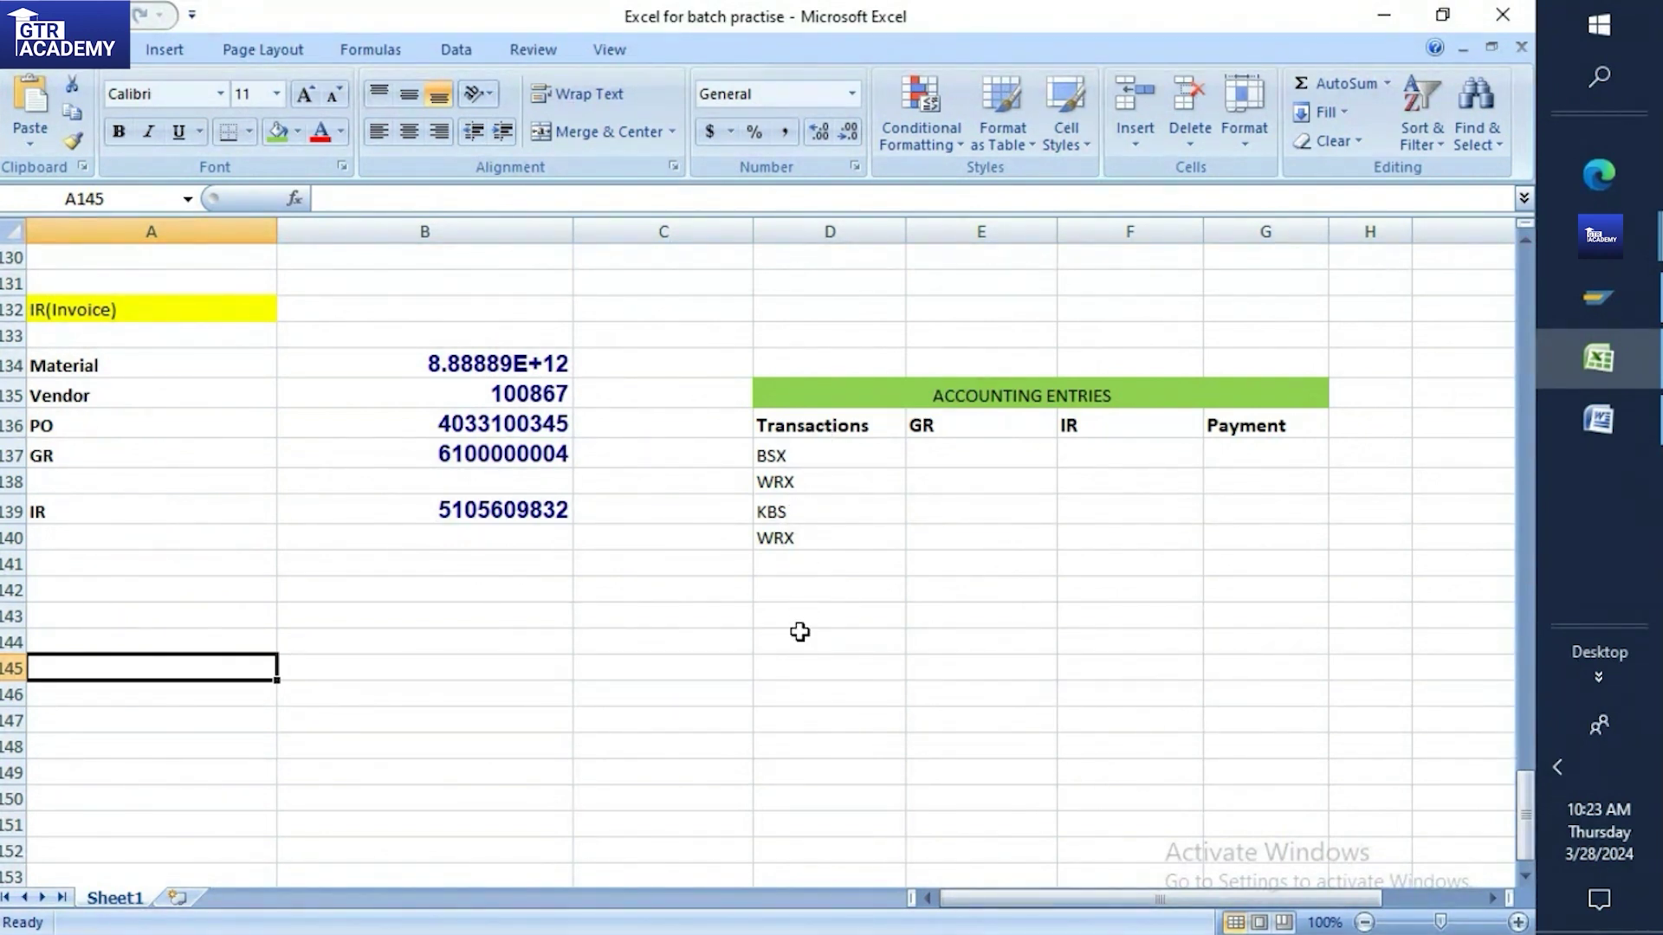
pyautogui.click(1599, 422)
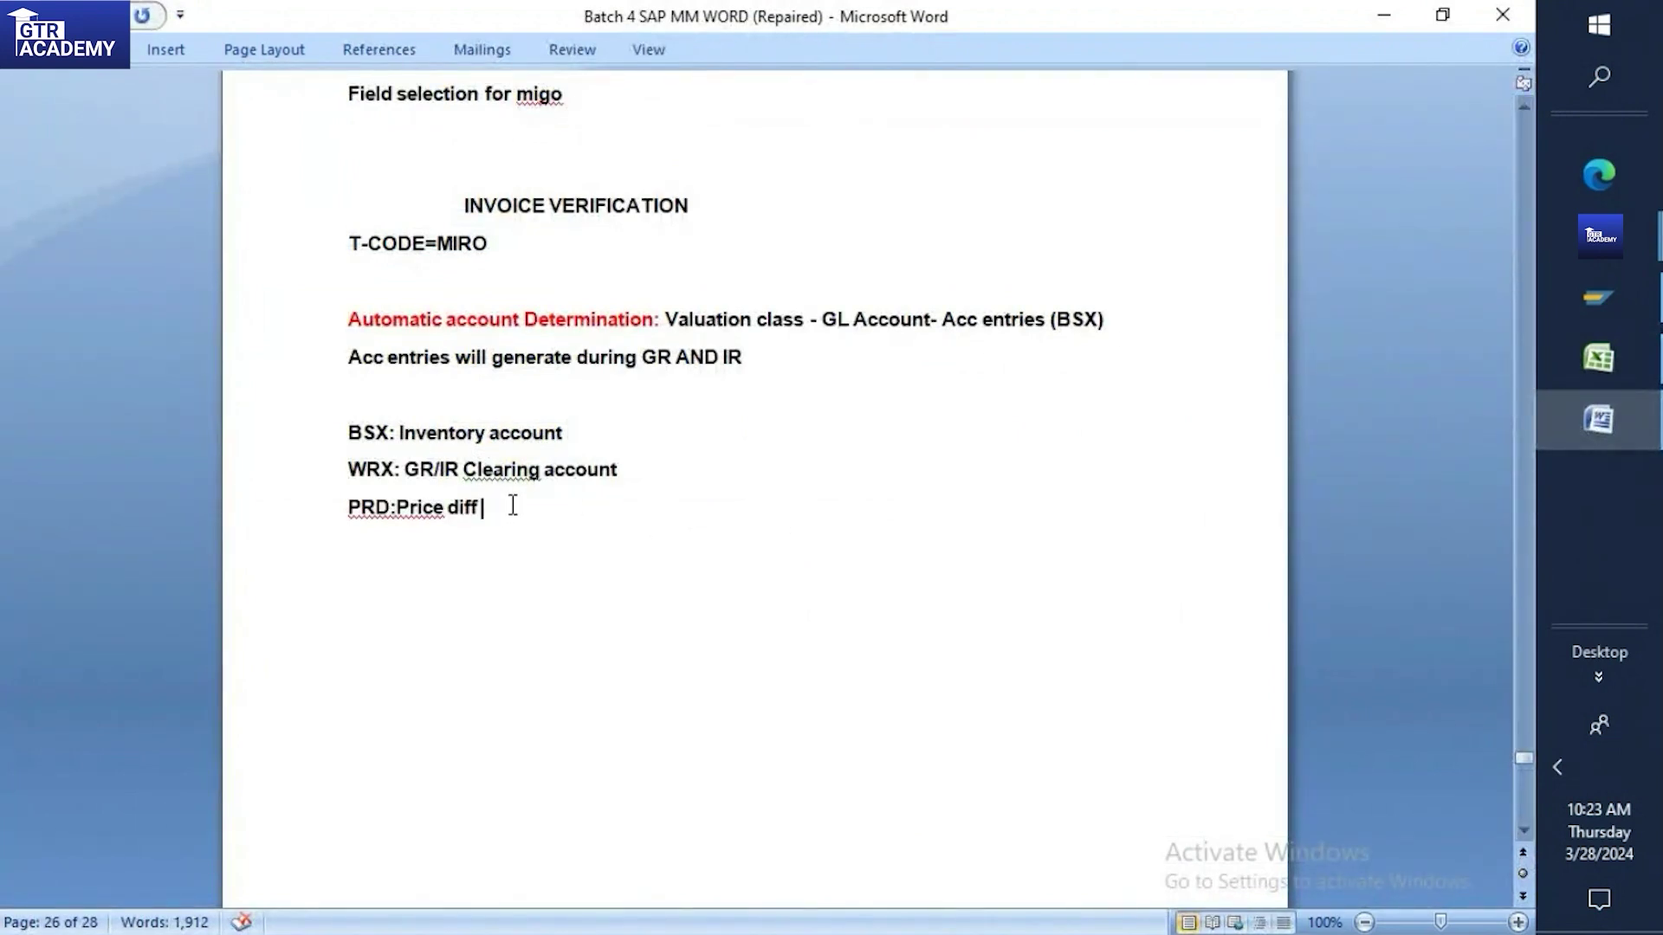
# Complete the PRD line with "account" and add the line "Fr2:Frieght clearing account" below it
pyautogui.write('account')
pyautogui.press('Return')
pyautogui.write('fr2:Frie')
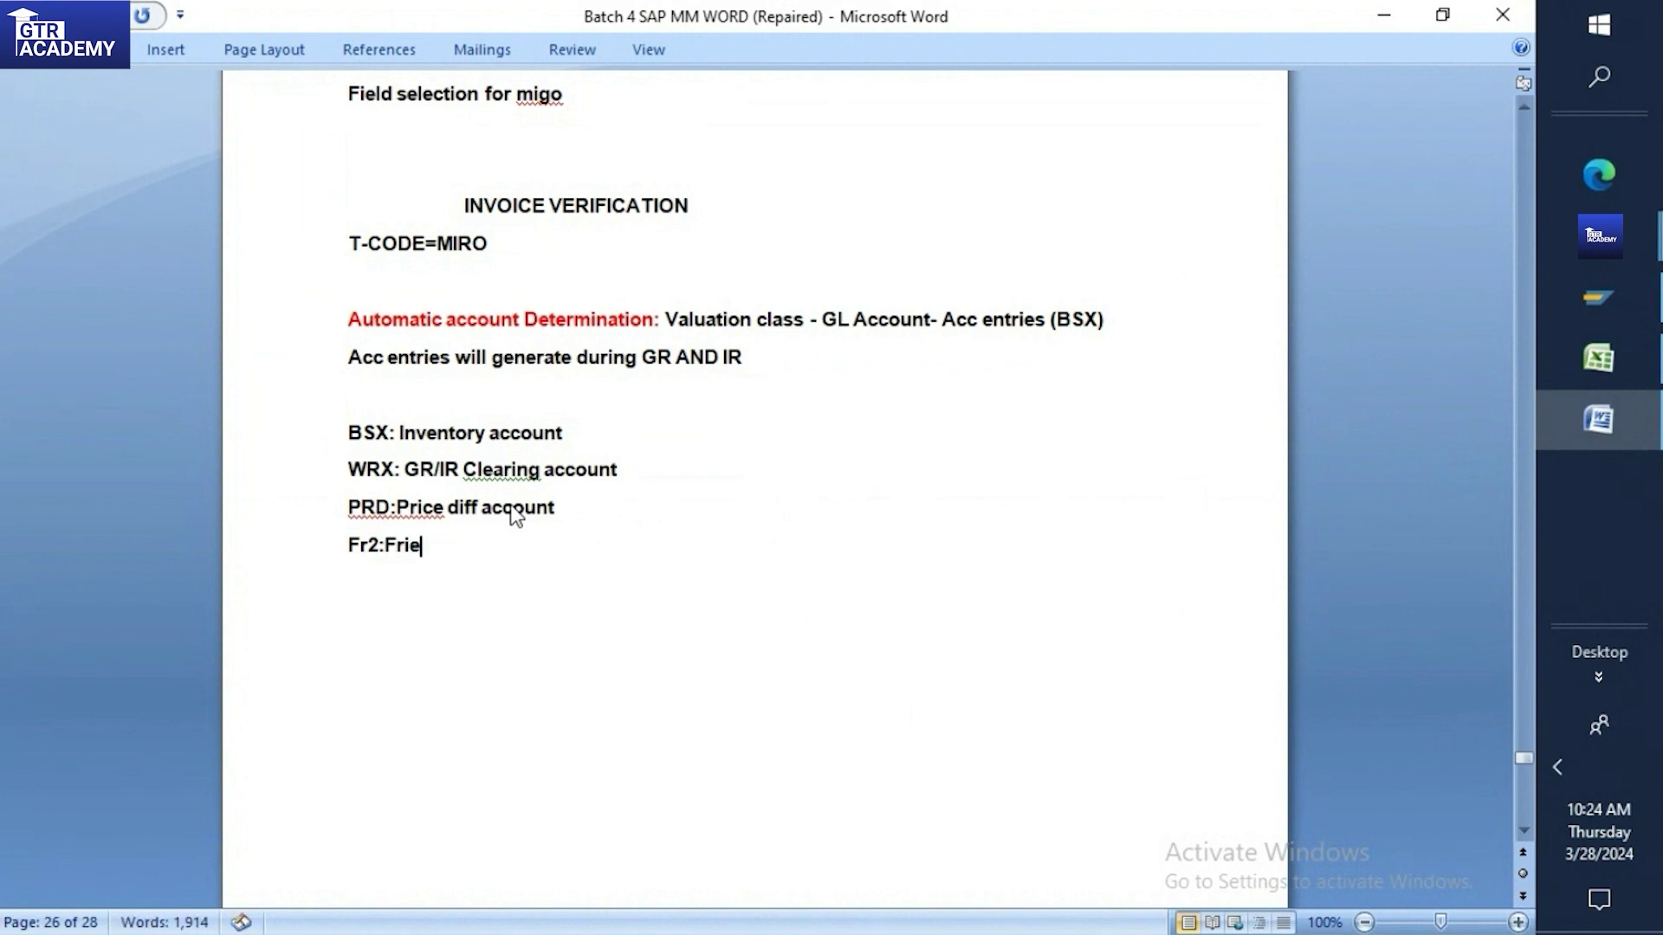
pyautogui.write('ght clearing a')
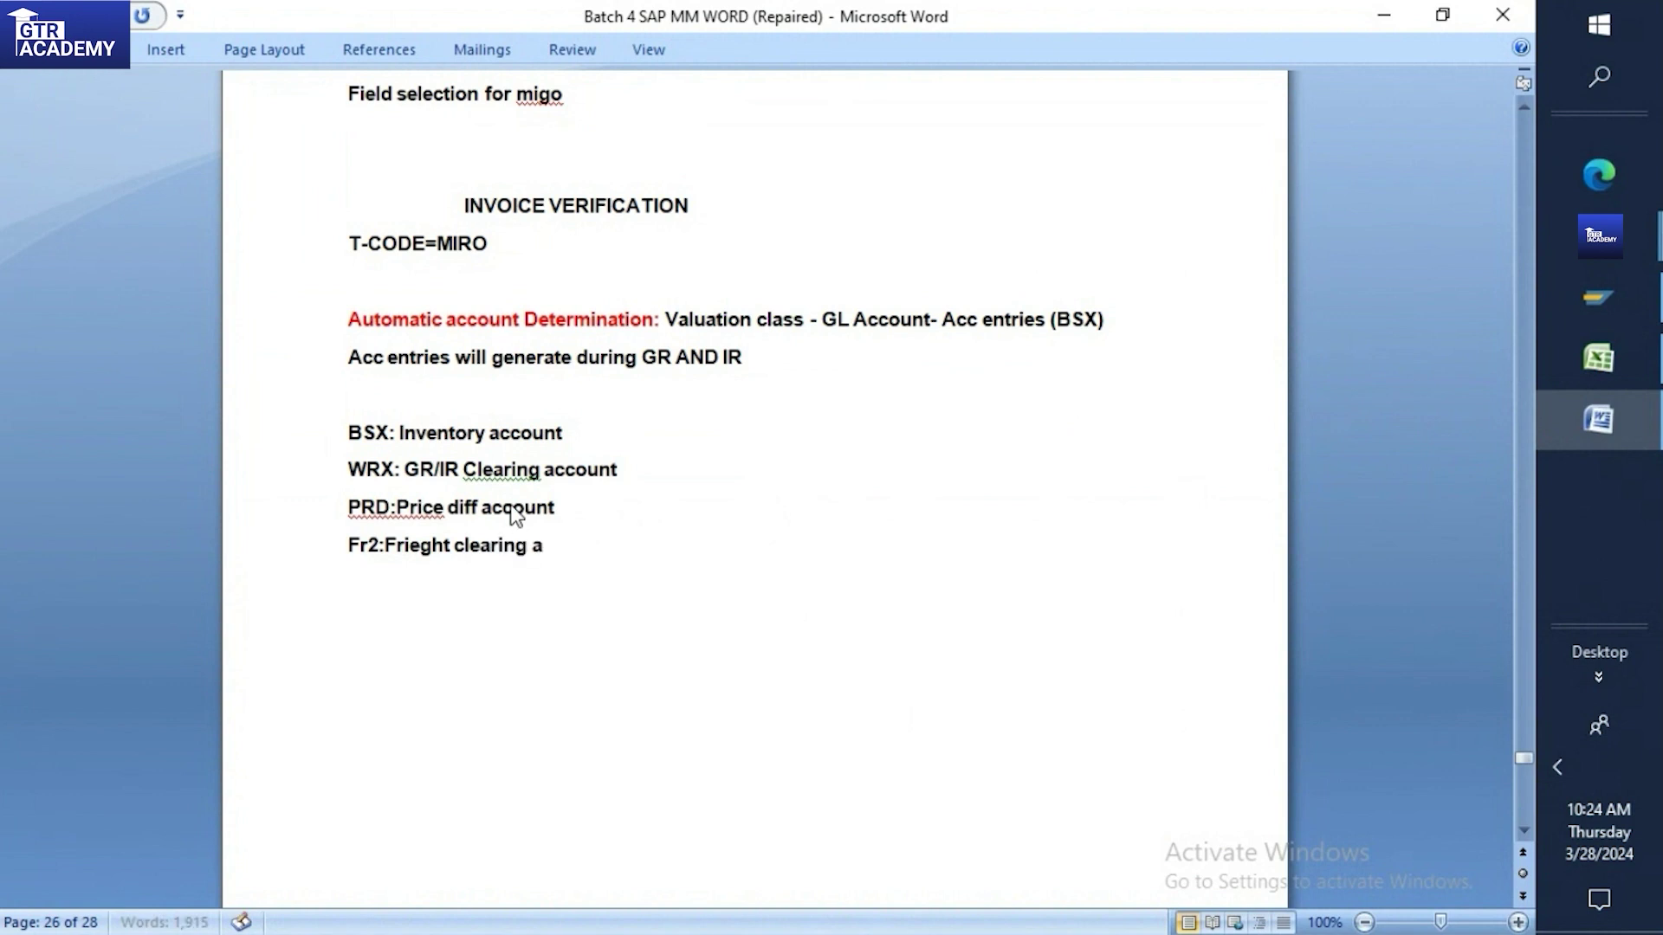
pyautogui.write('ccount')
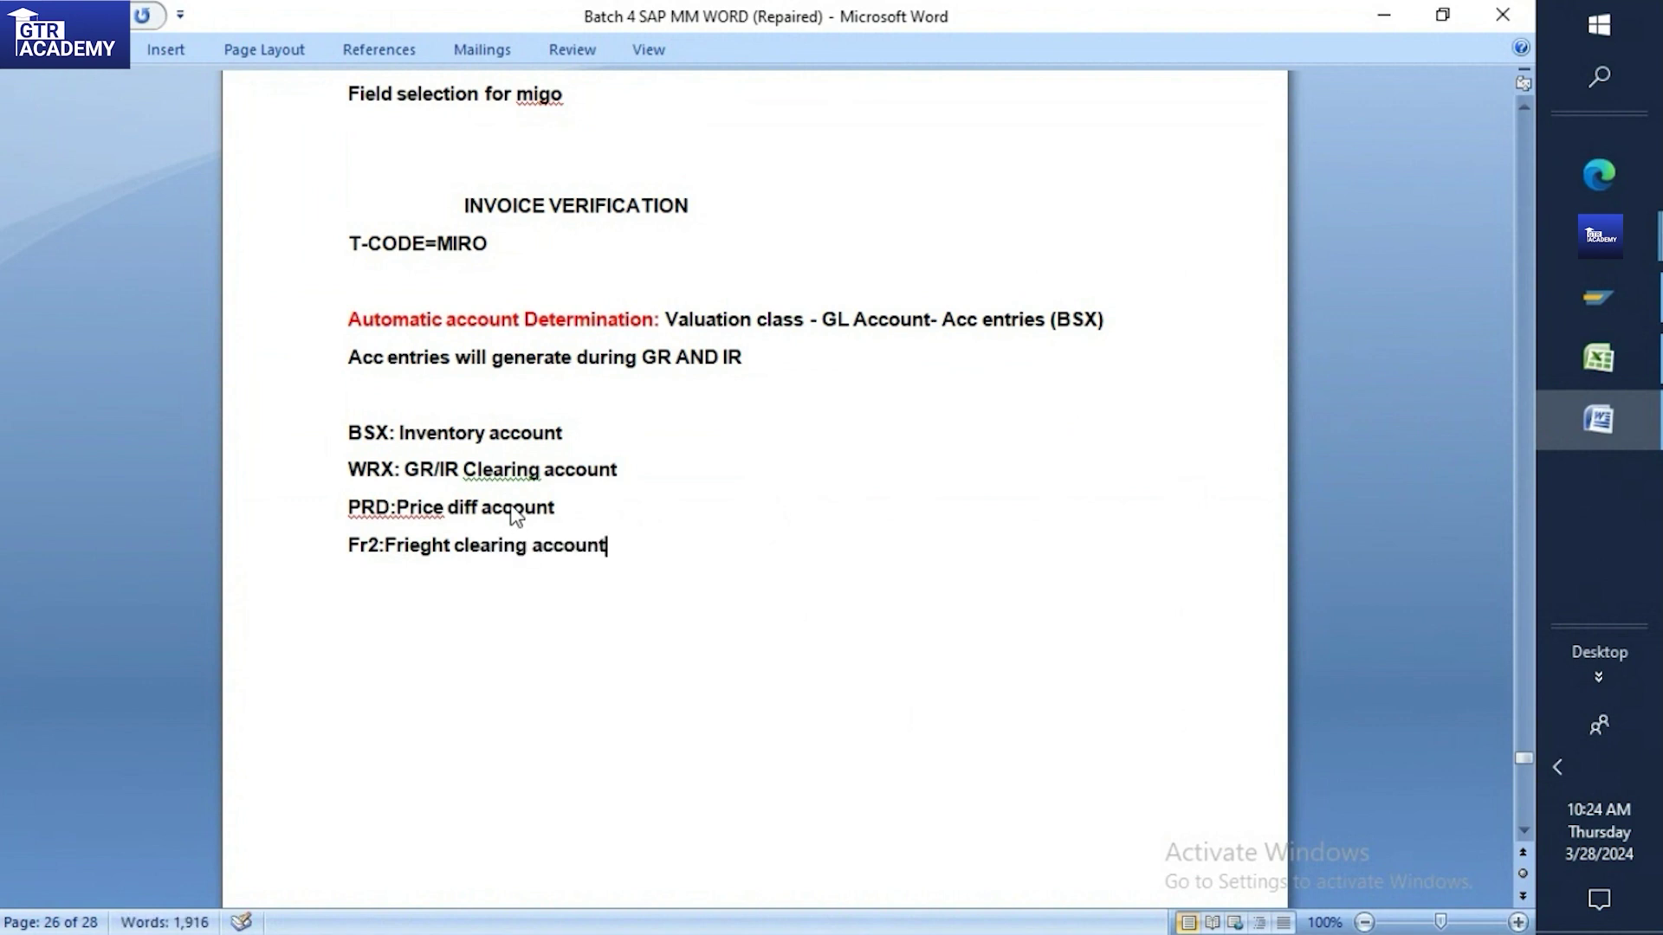
# Add the lines "GBB:consumption account" and "KBS: Vendor account" at the end of the account list
pyautogui.write('G')
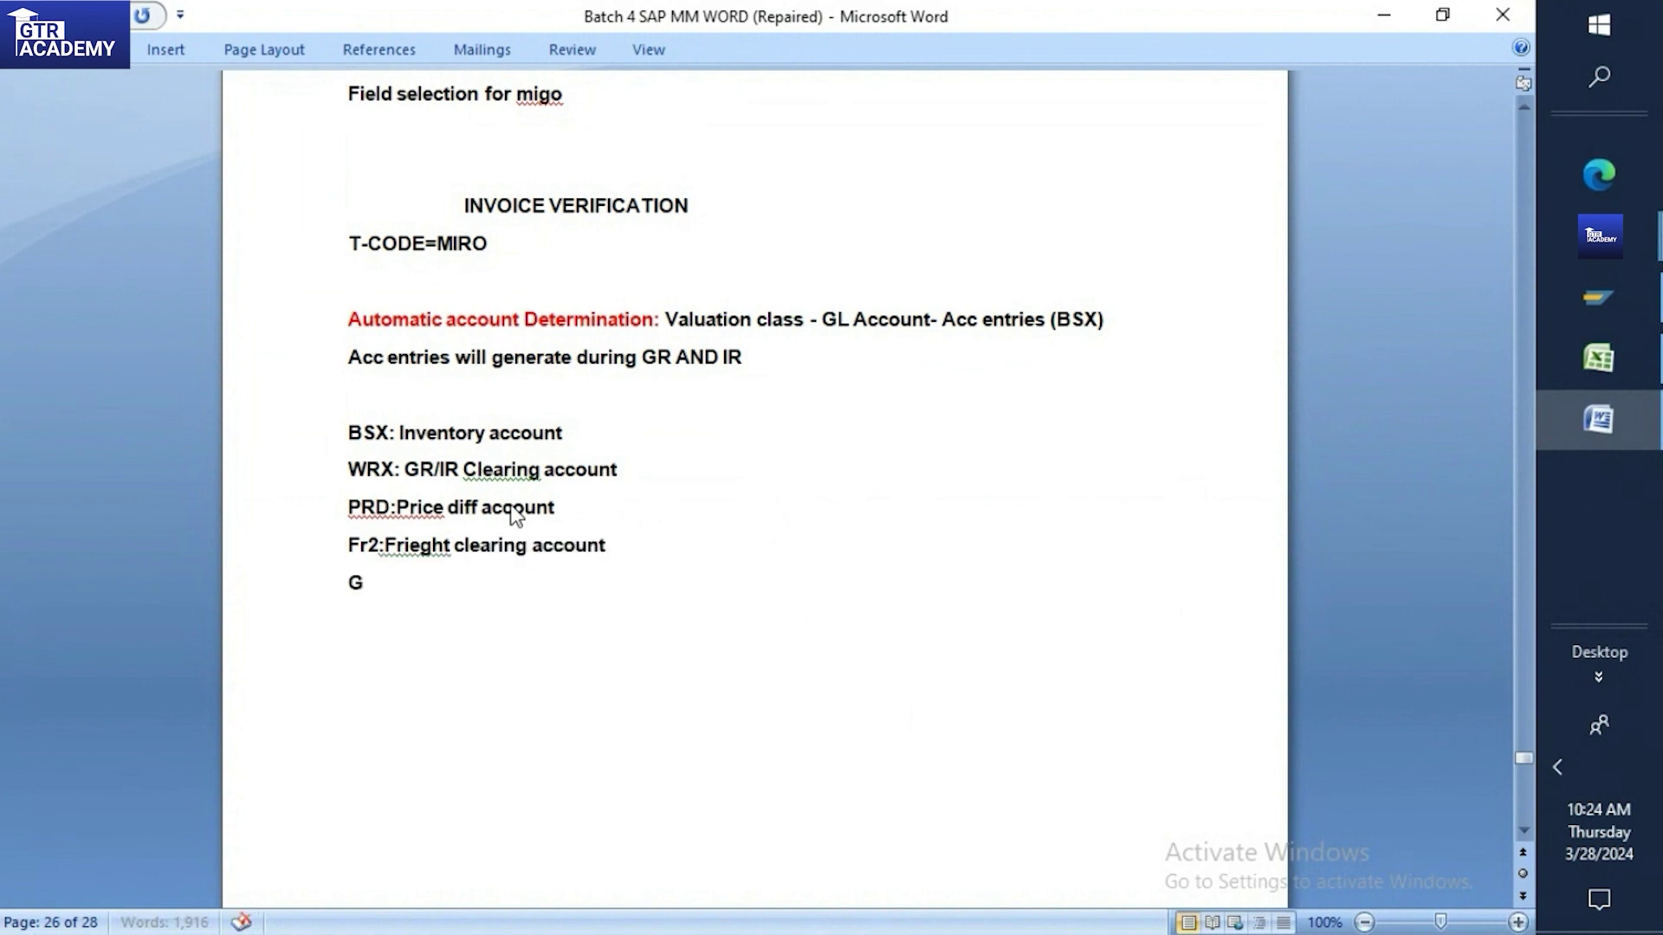
pyautogui.write('BB:consumptio')
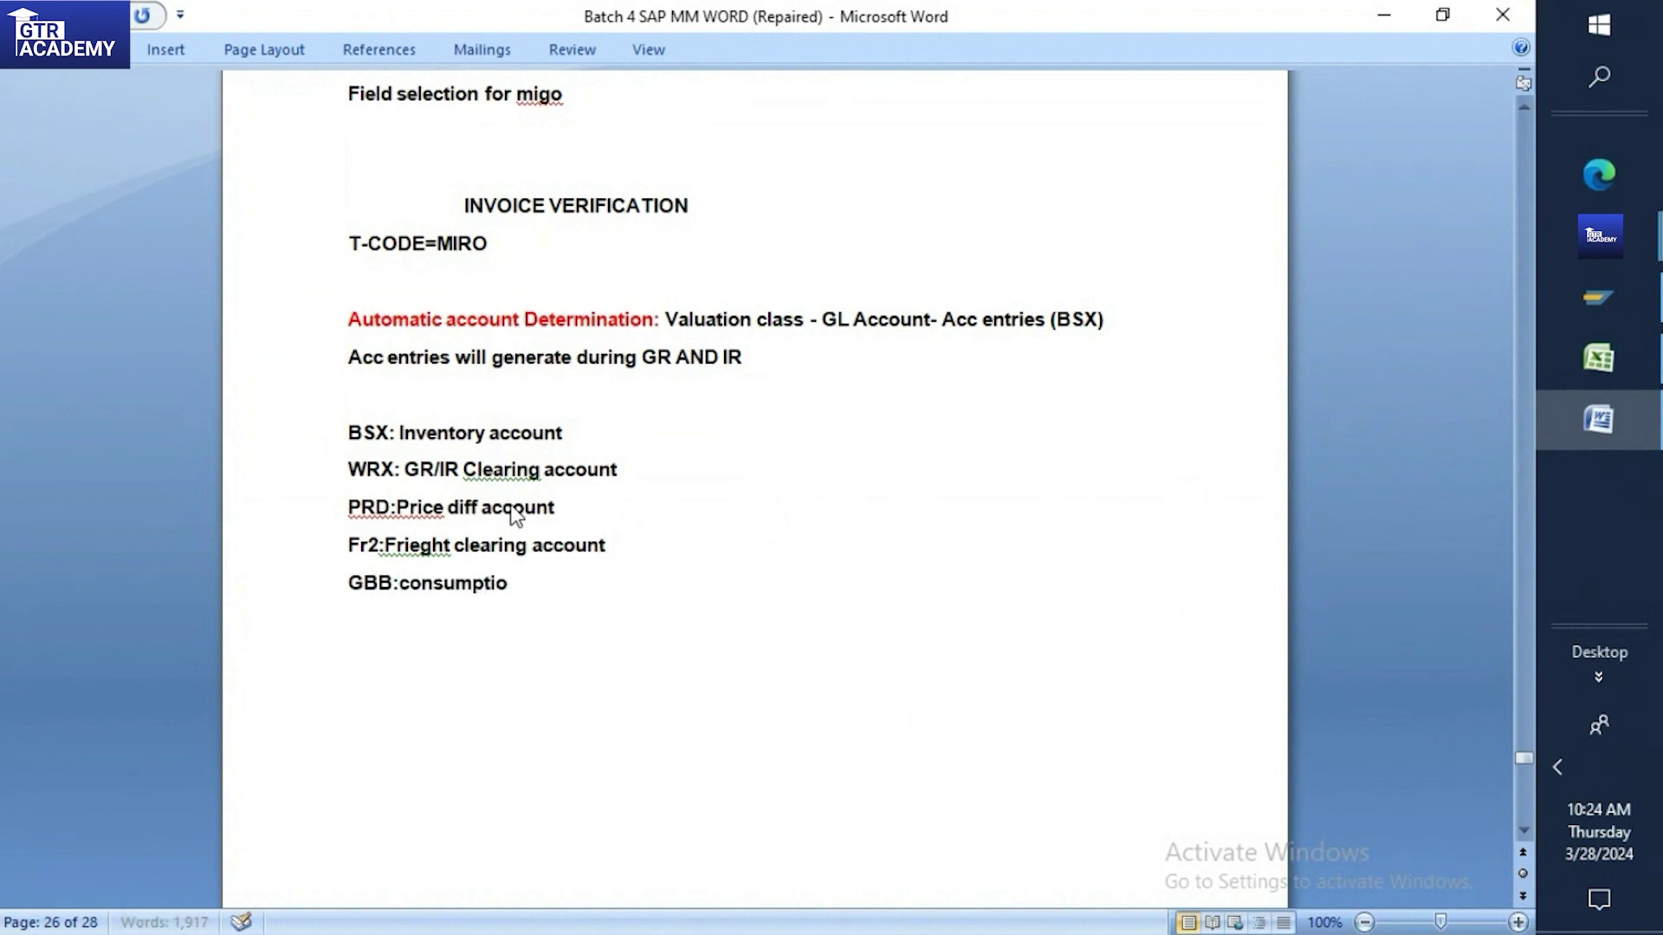
pyautogui.write('n account')
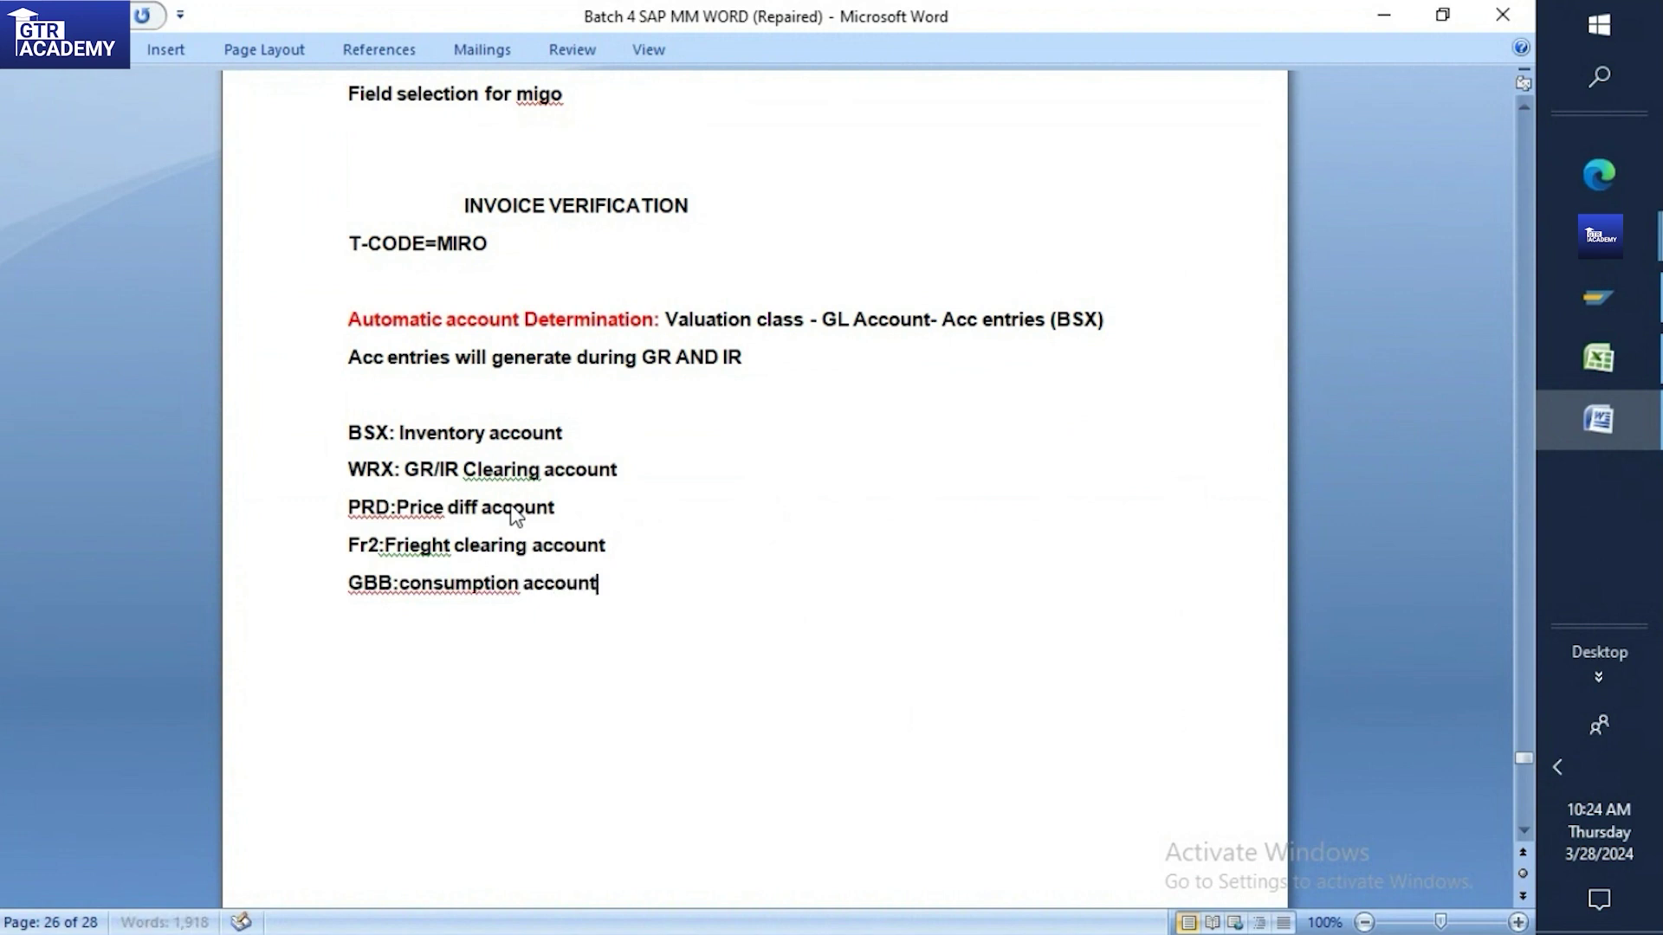
pyautogui.press('Return')
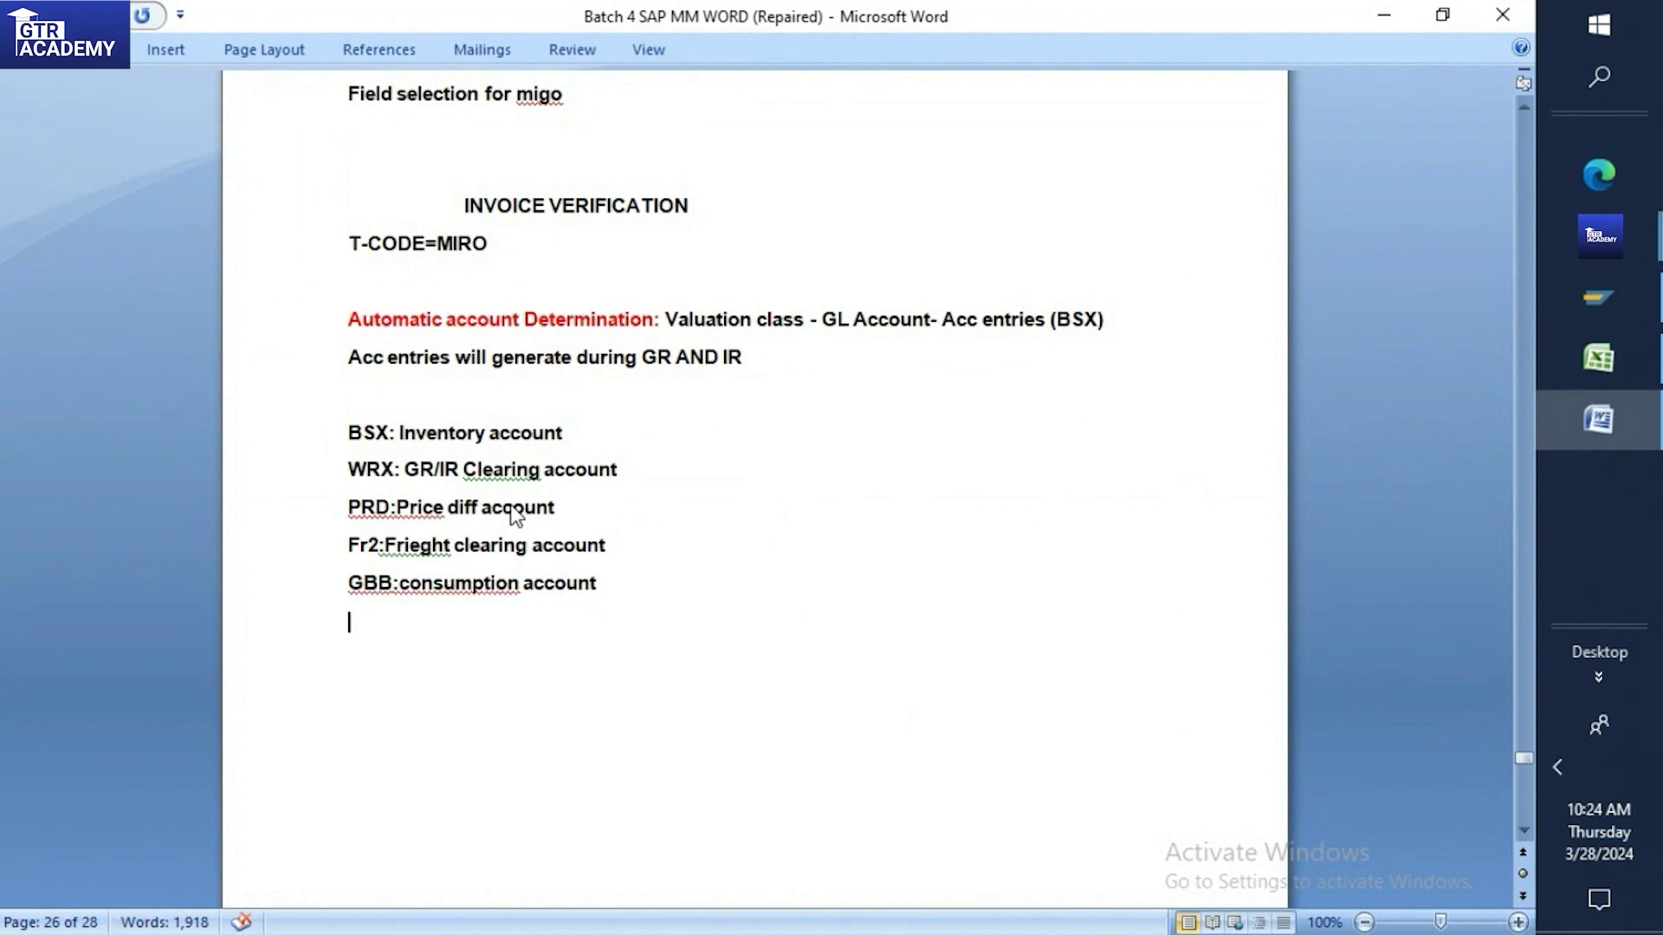
pyautogui.write('KBS: Ven')
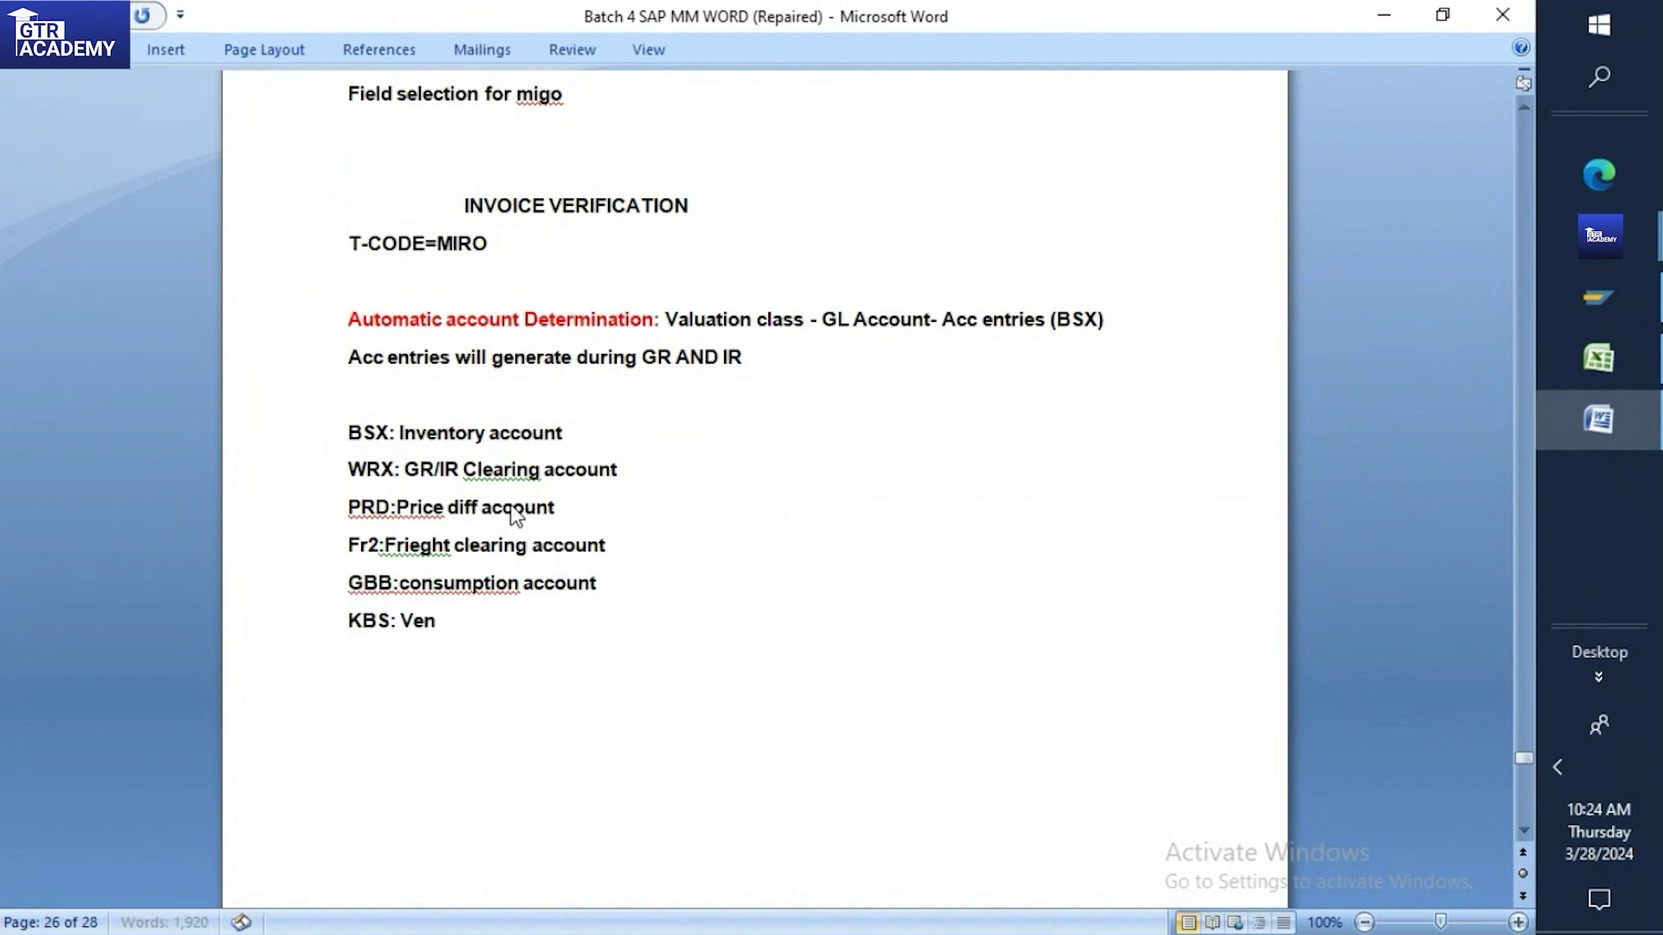
pyautogui.write('dor account')
# Insert a space after the colon in the PRD, Fr2 and GBB lines, and space out the colon from "Fr2"
pyautogui.click(398, 518)
pyautogui.click(382, 546)
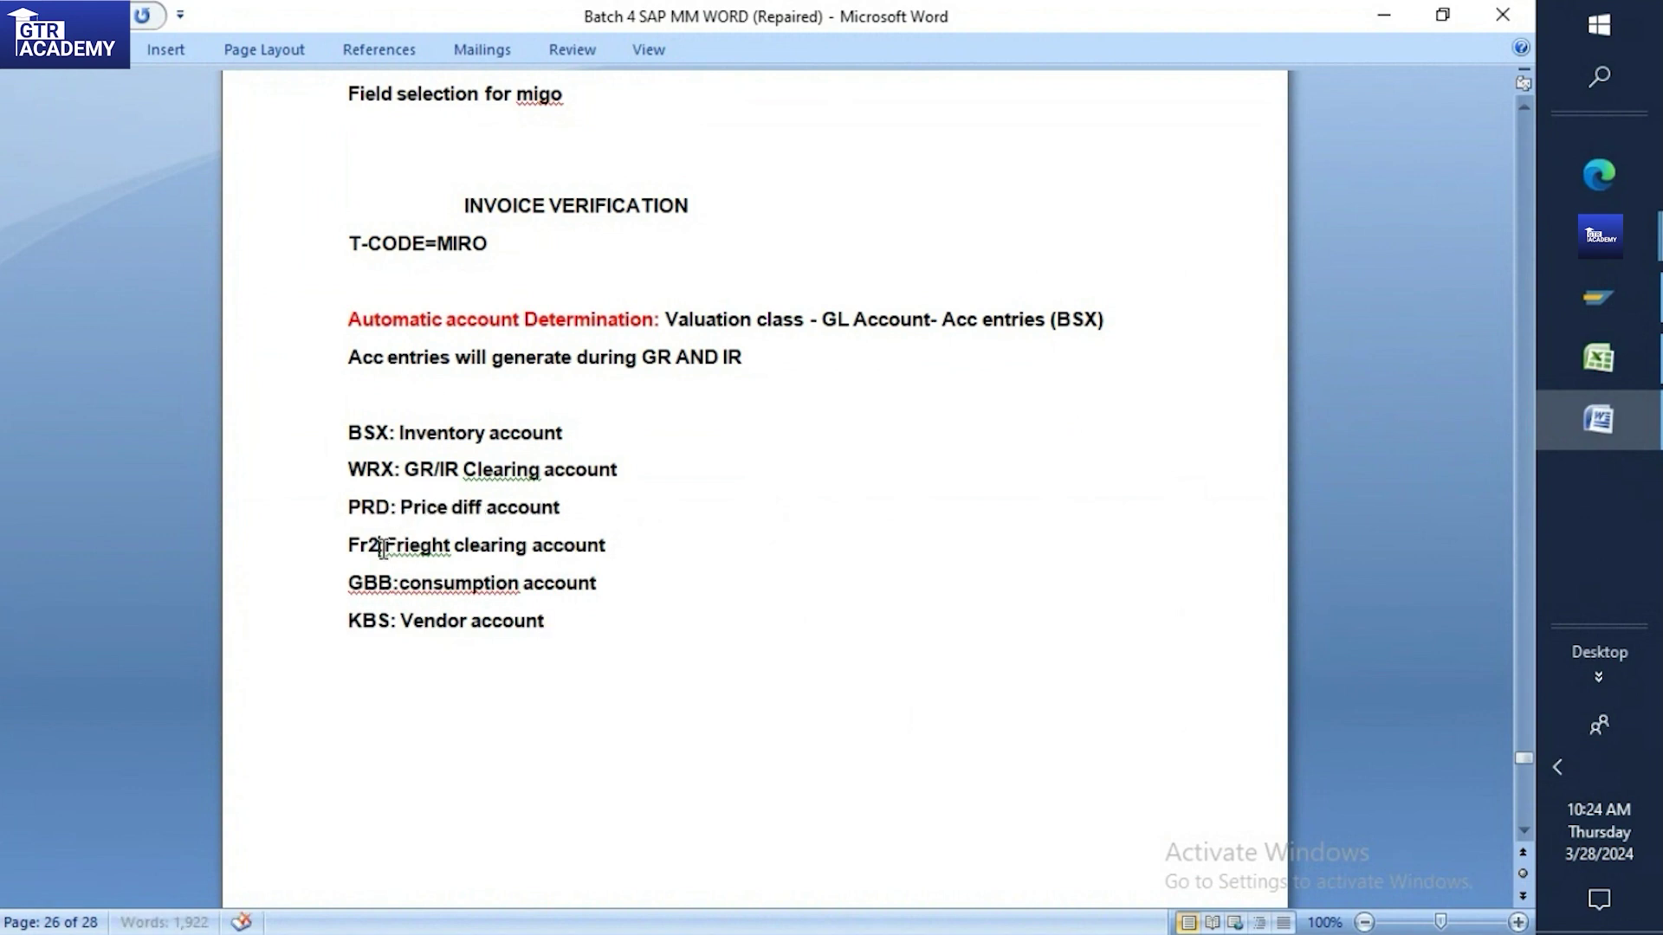
pyautogui.click(398, 585)
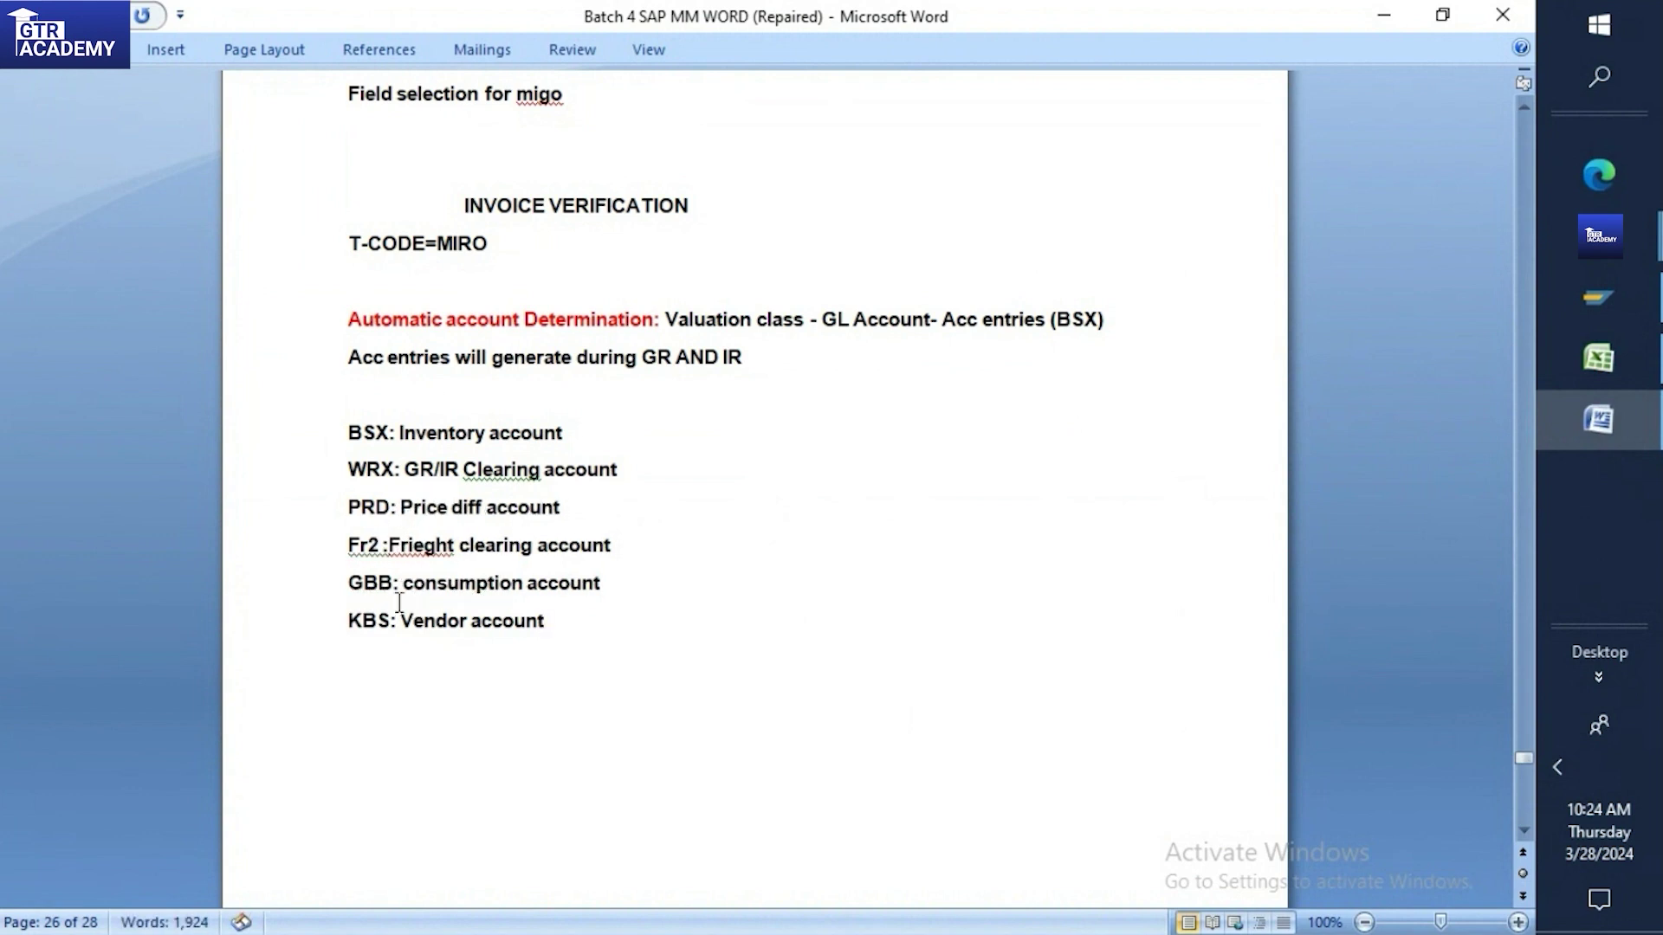
pyautogui.click(383, 547)
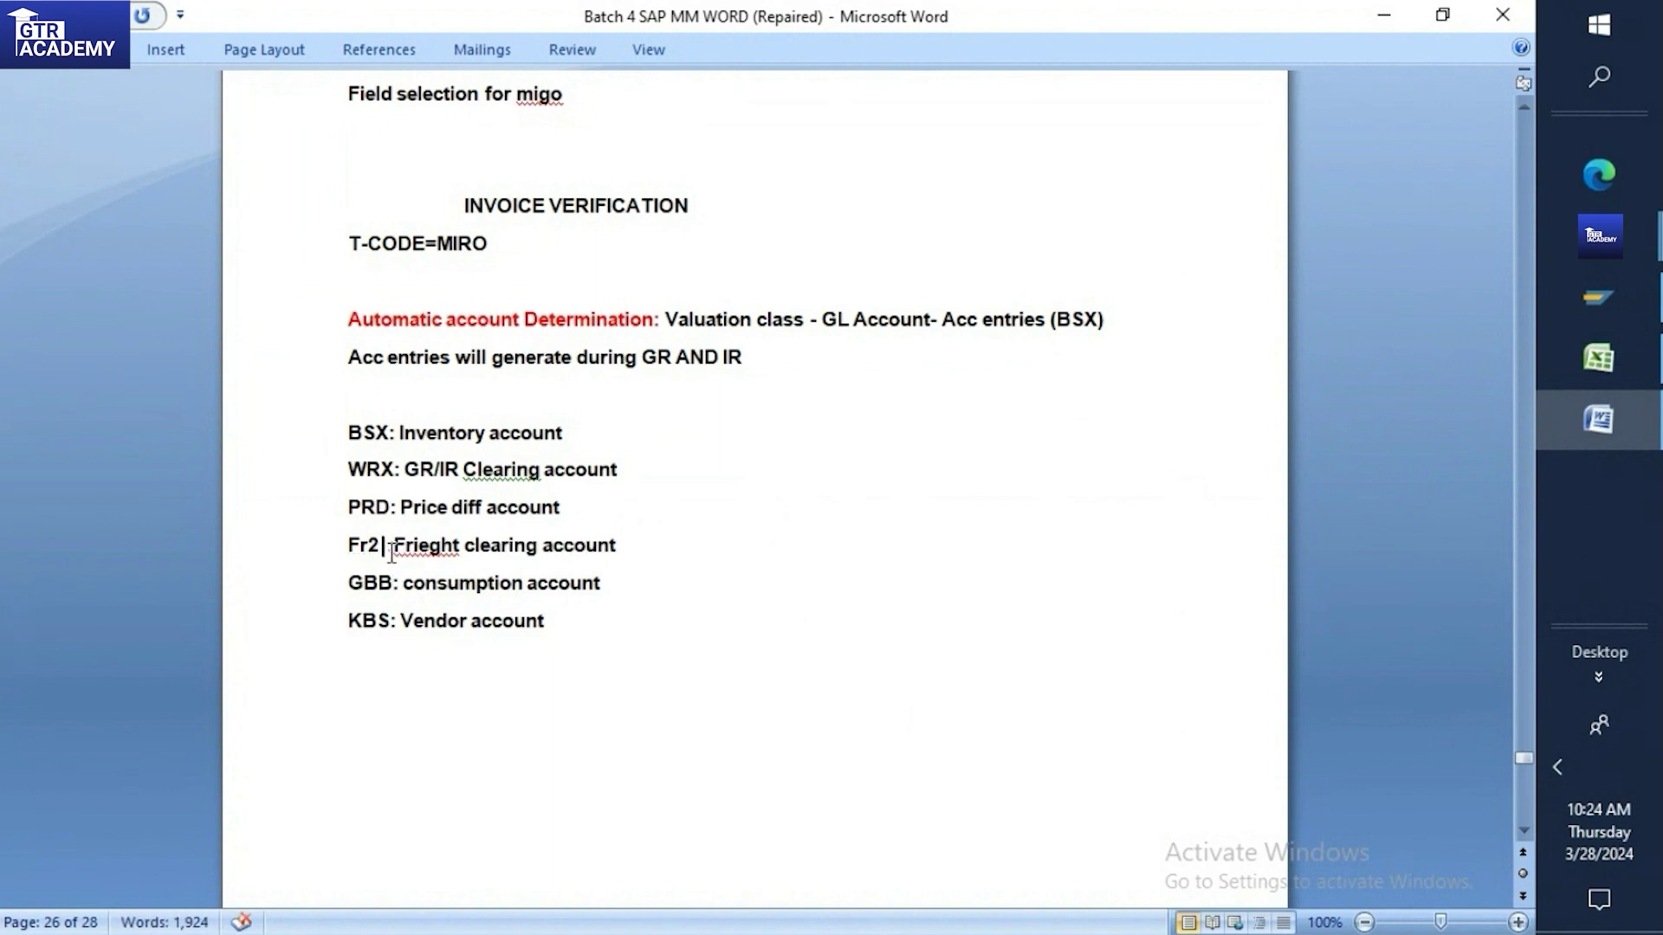
pyautogui.click(397, 548)
# Add the heading "Standard accounting entries" above the BSX line, with a blank line above the heading
pyautogui.click(409, 397)
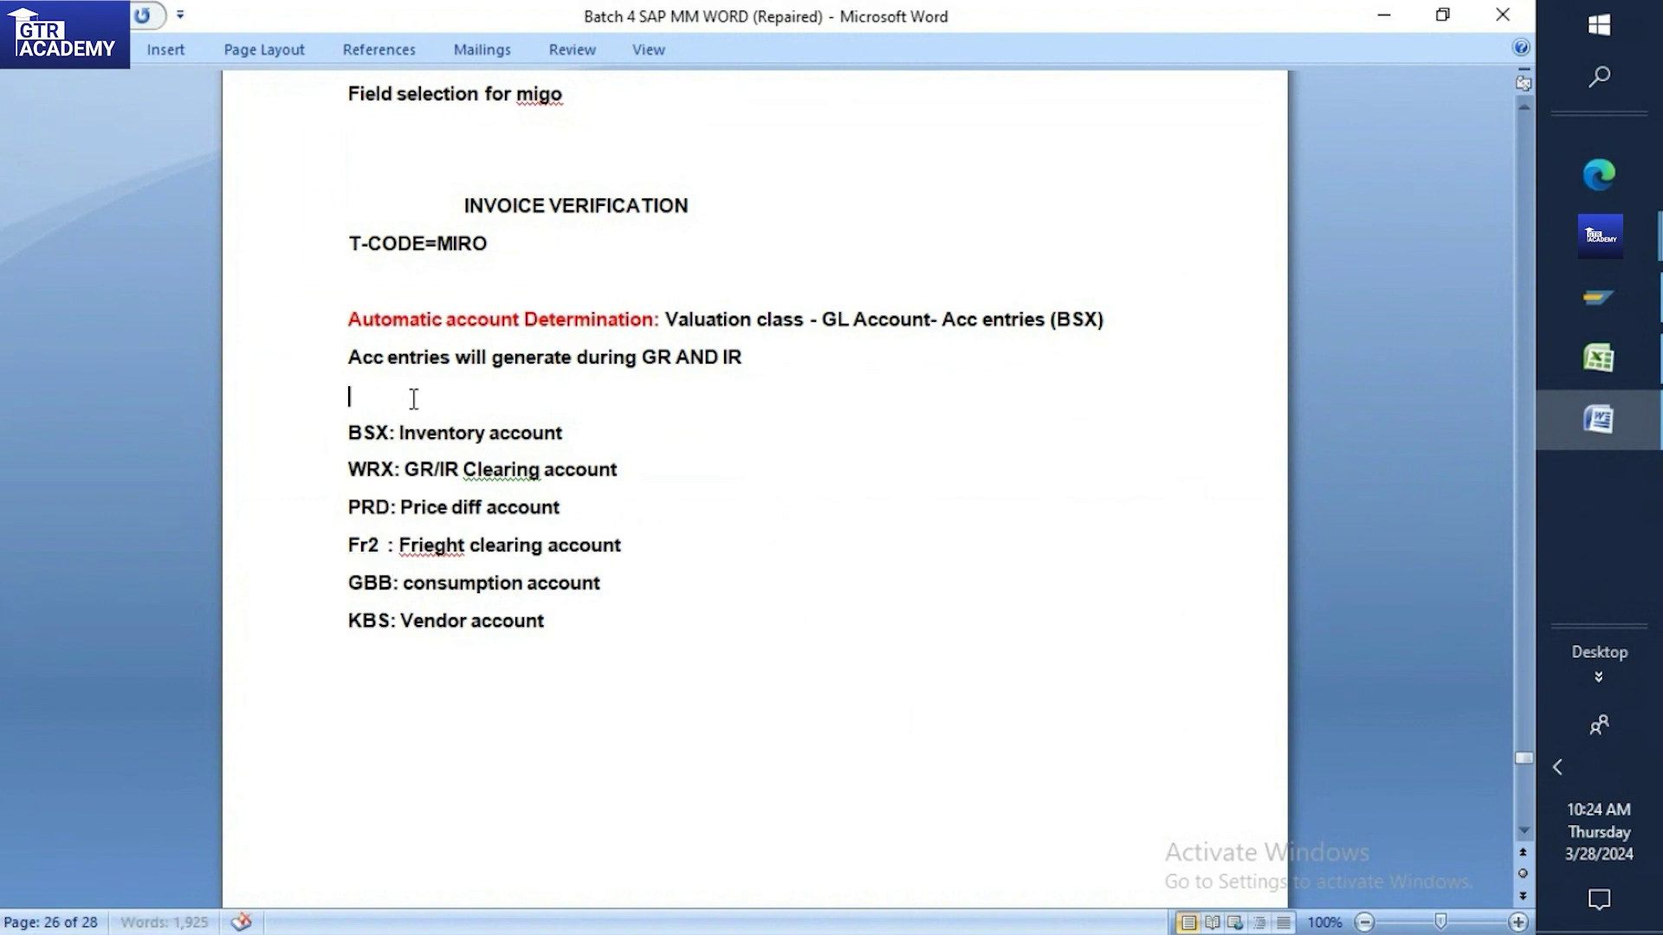
pyautogui.write('Standard accountin')
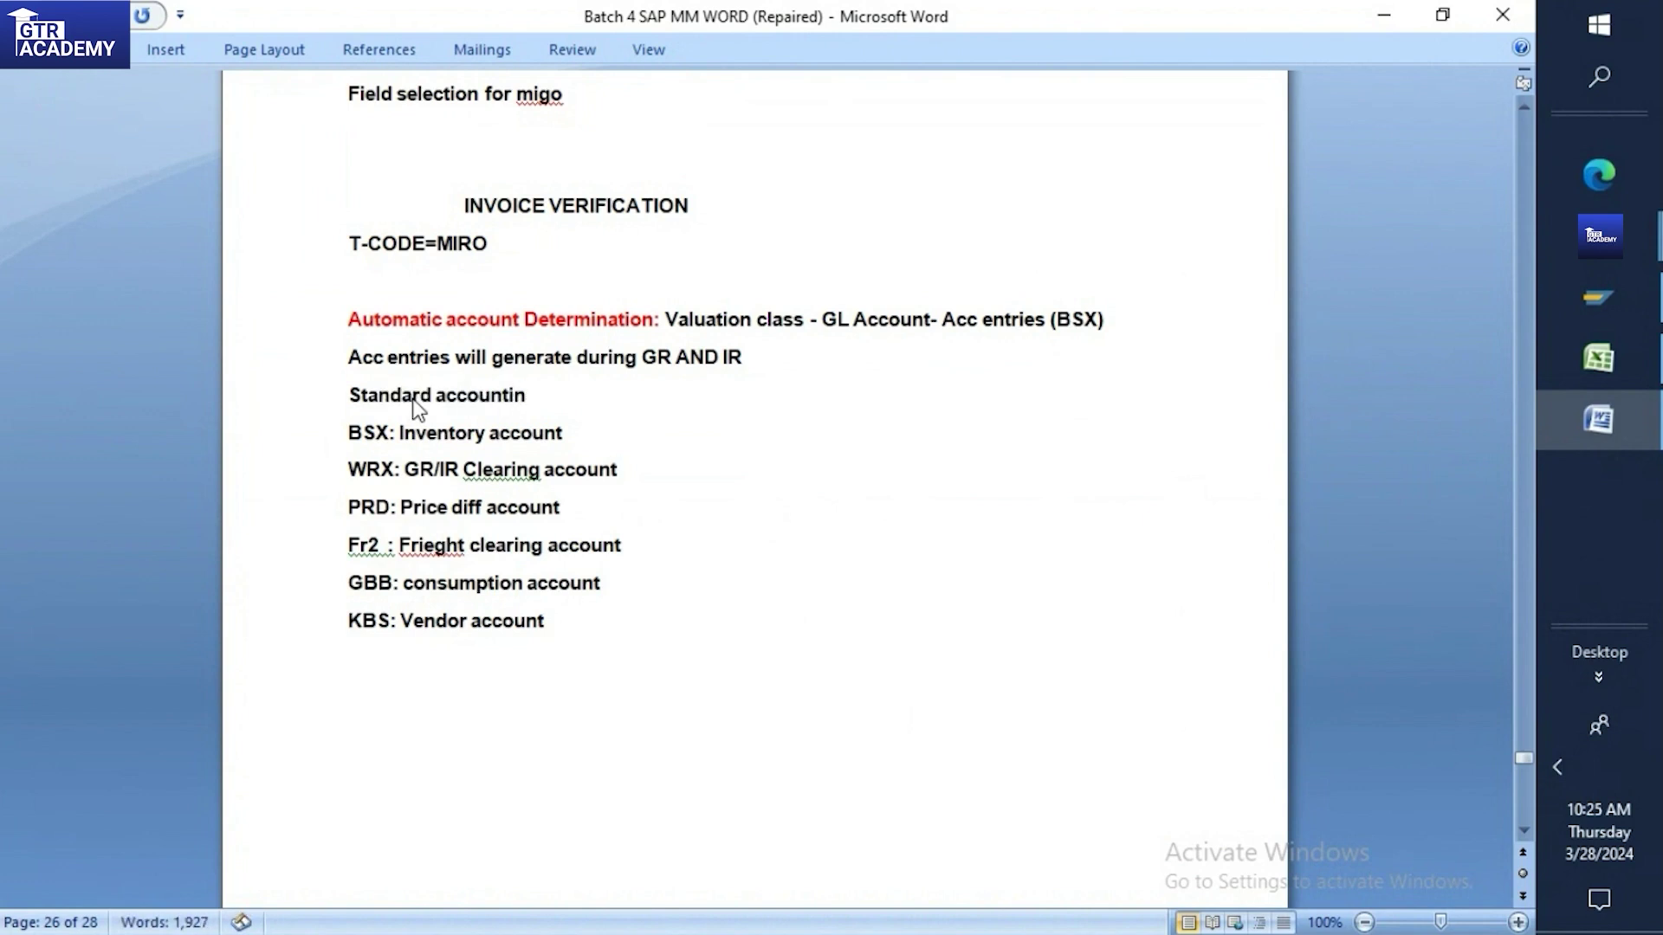
pyautogui.write('g entries')
pyautogui.click(773, 351)
pyautogui.press('Return')
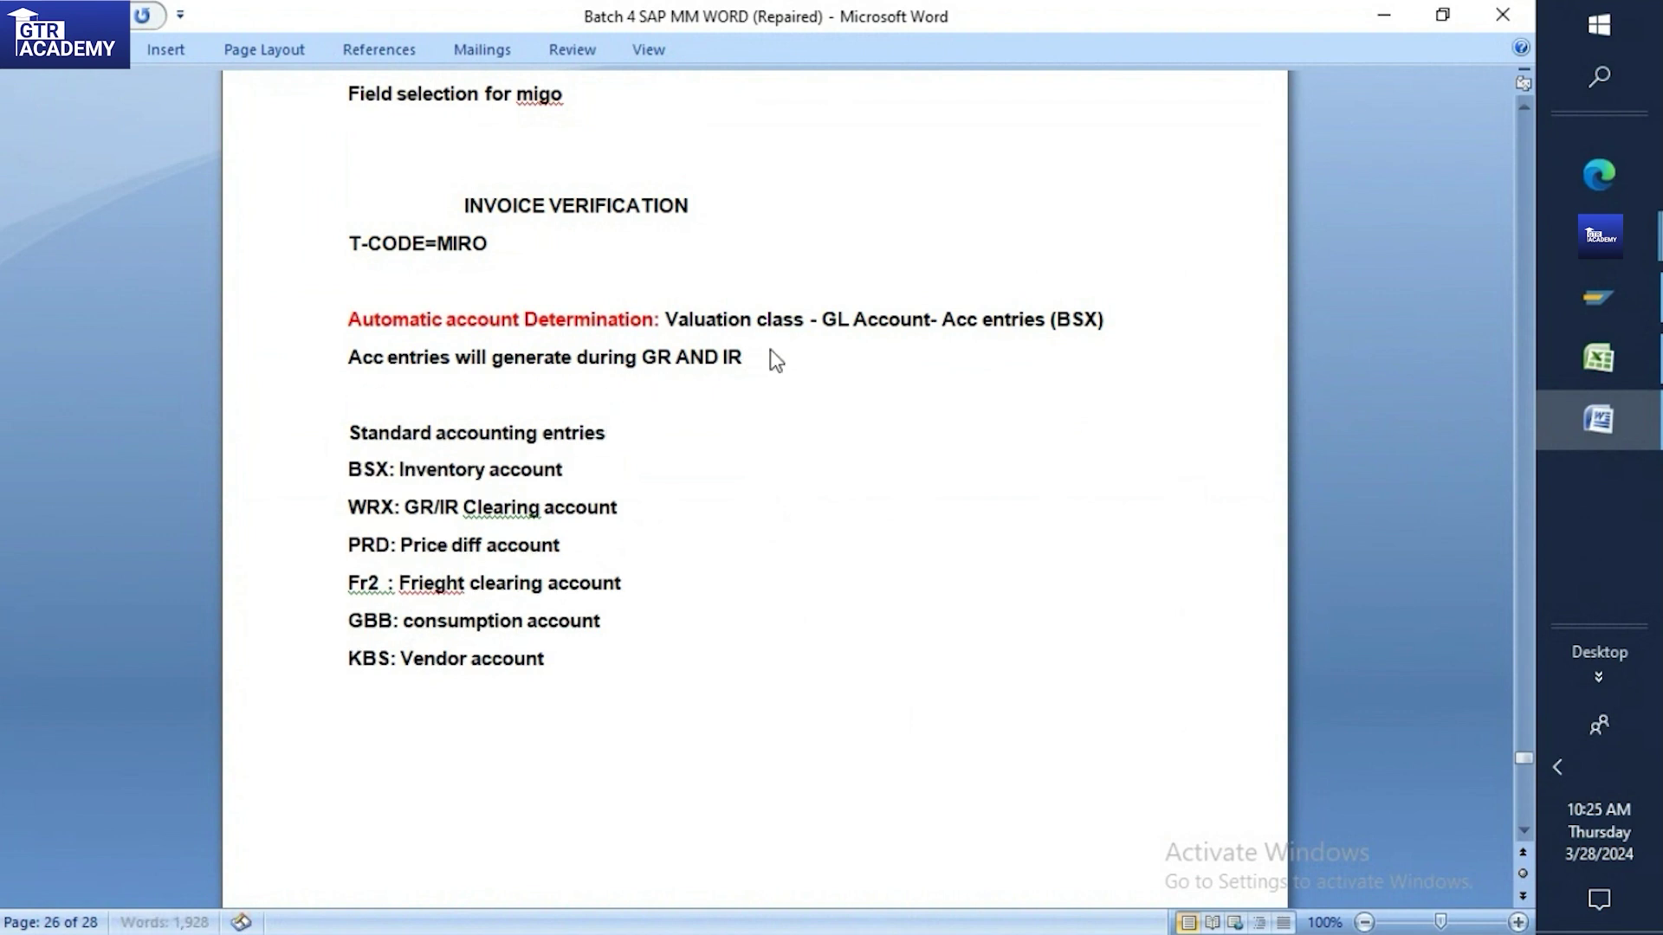
# Colour the "Standard accounting entries" heading red and insert a blank line below it
pyautogui.moveTo(349, 433); pyautogui.dragTo(615, 424)
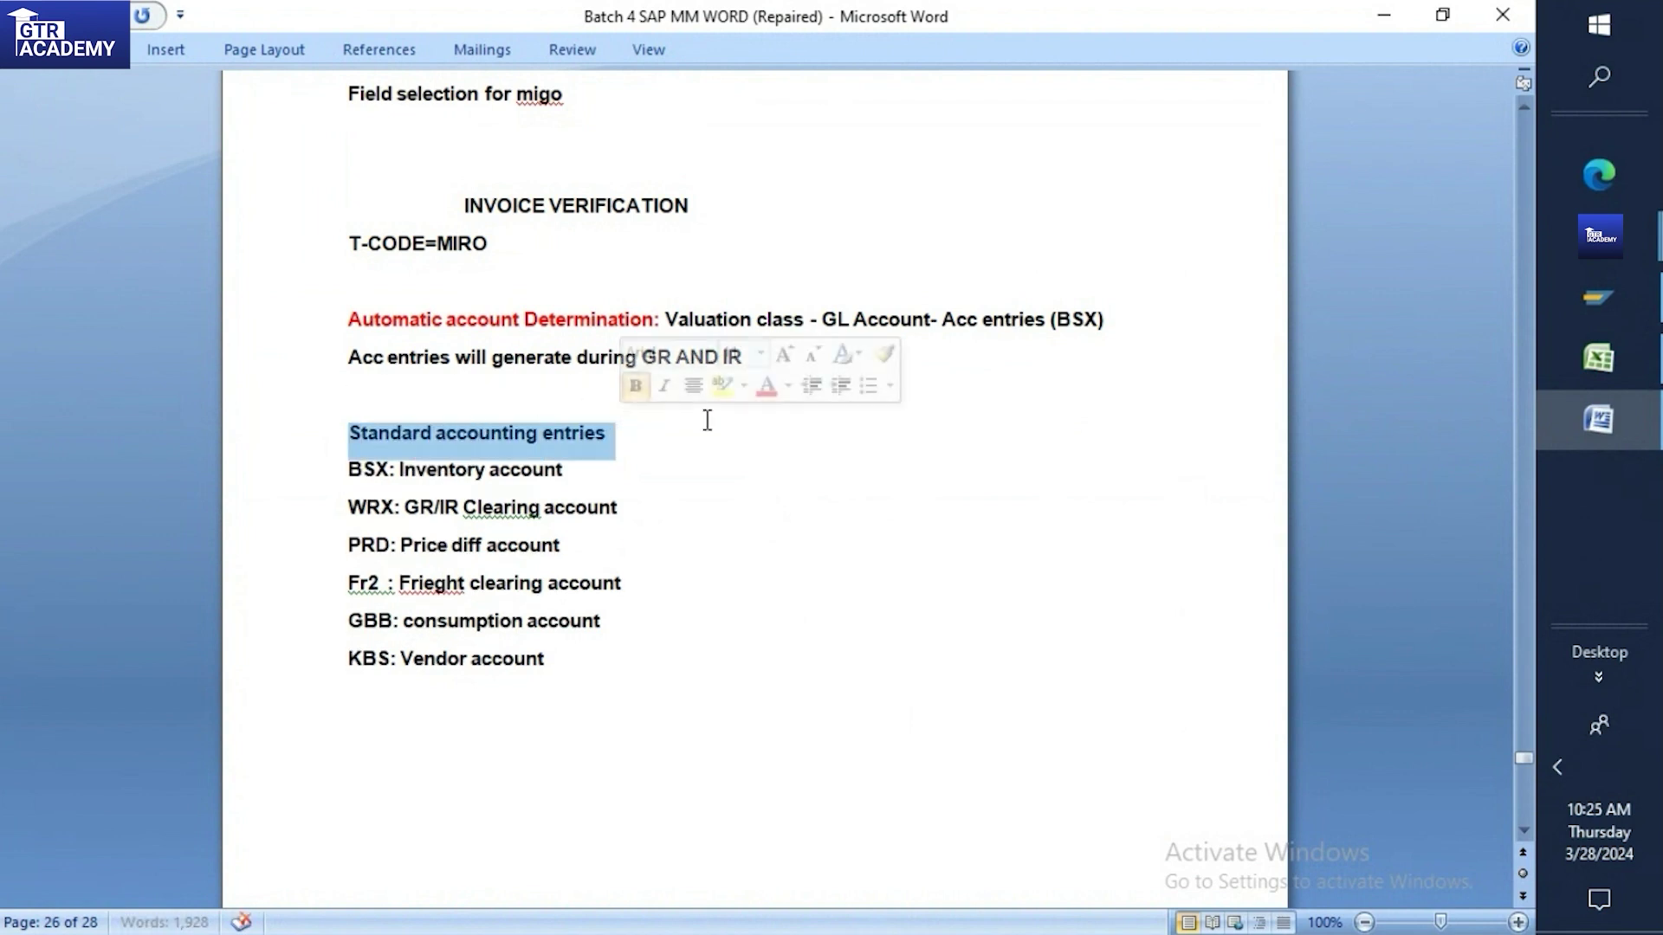
pyautogui.click(767, 385)
pyautogui.click(646, 464)
pyautogui.click(652, 436)
pyautogui.press('Return')
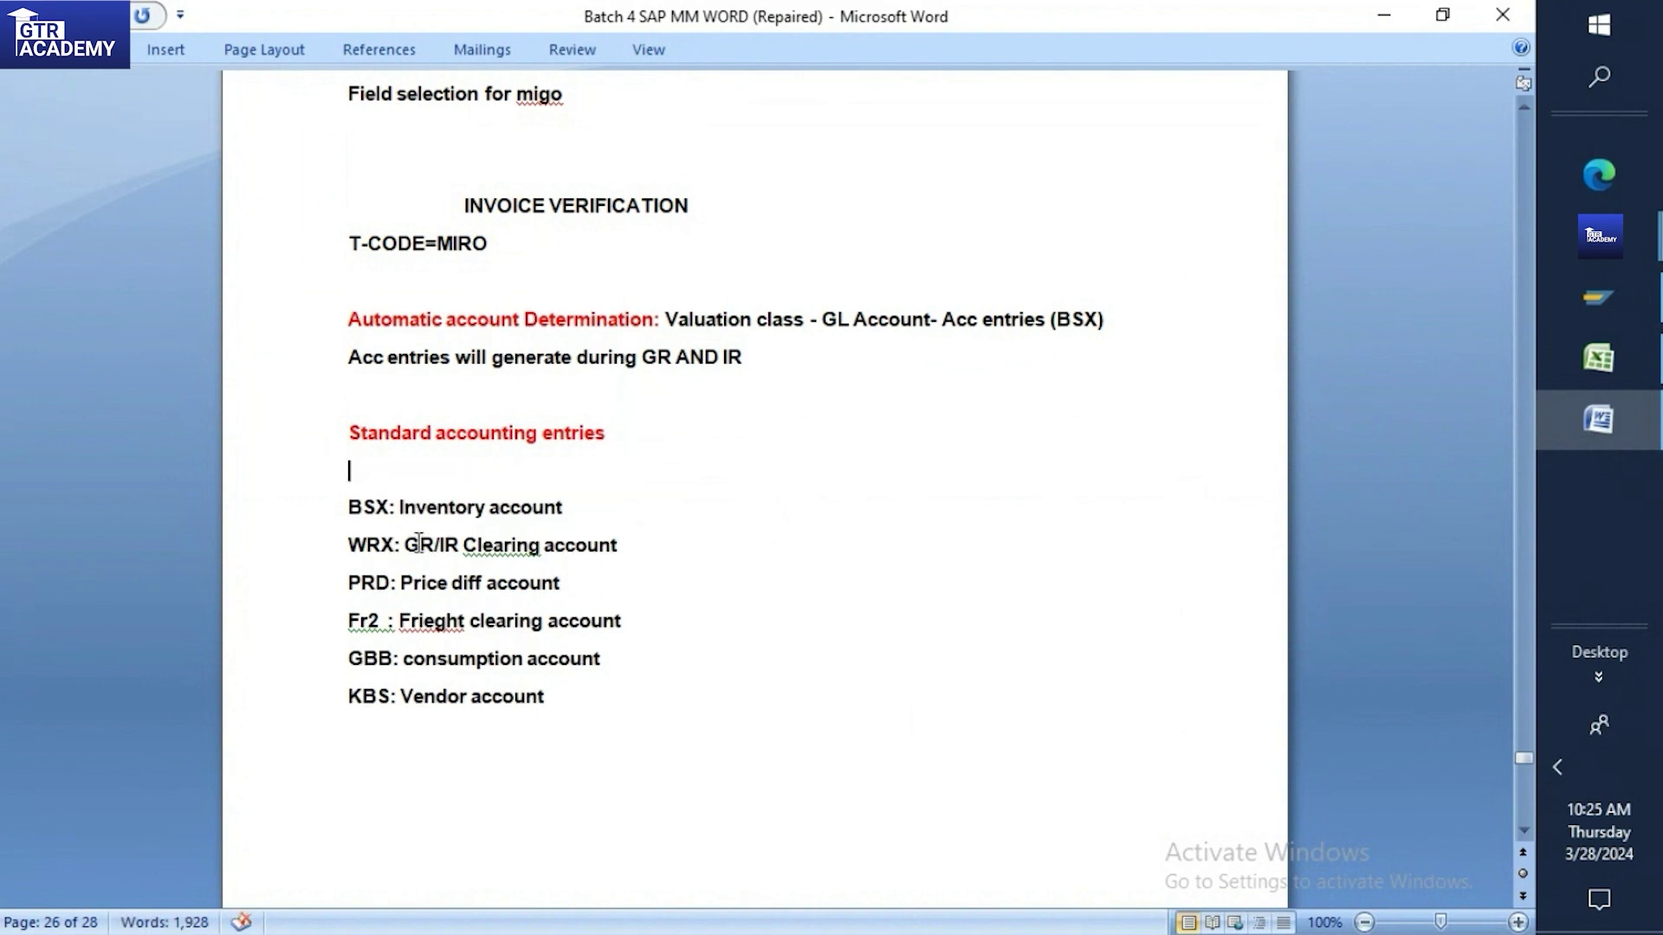
# Add the lines "DEBIT:" and "CREDIT:" below the KBS line, leaving a blank line above them
pyautogui.scroll(-1, 563, 645)
pyautogui.click(571, 572)
pyautogui.press('Return')
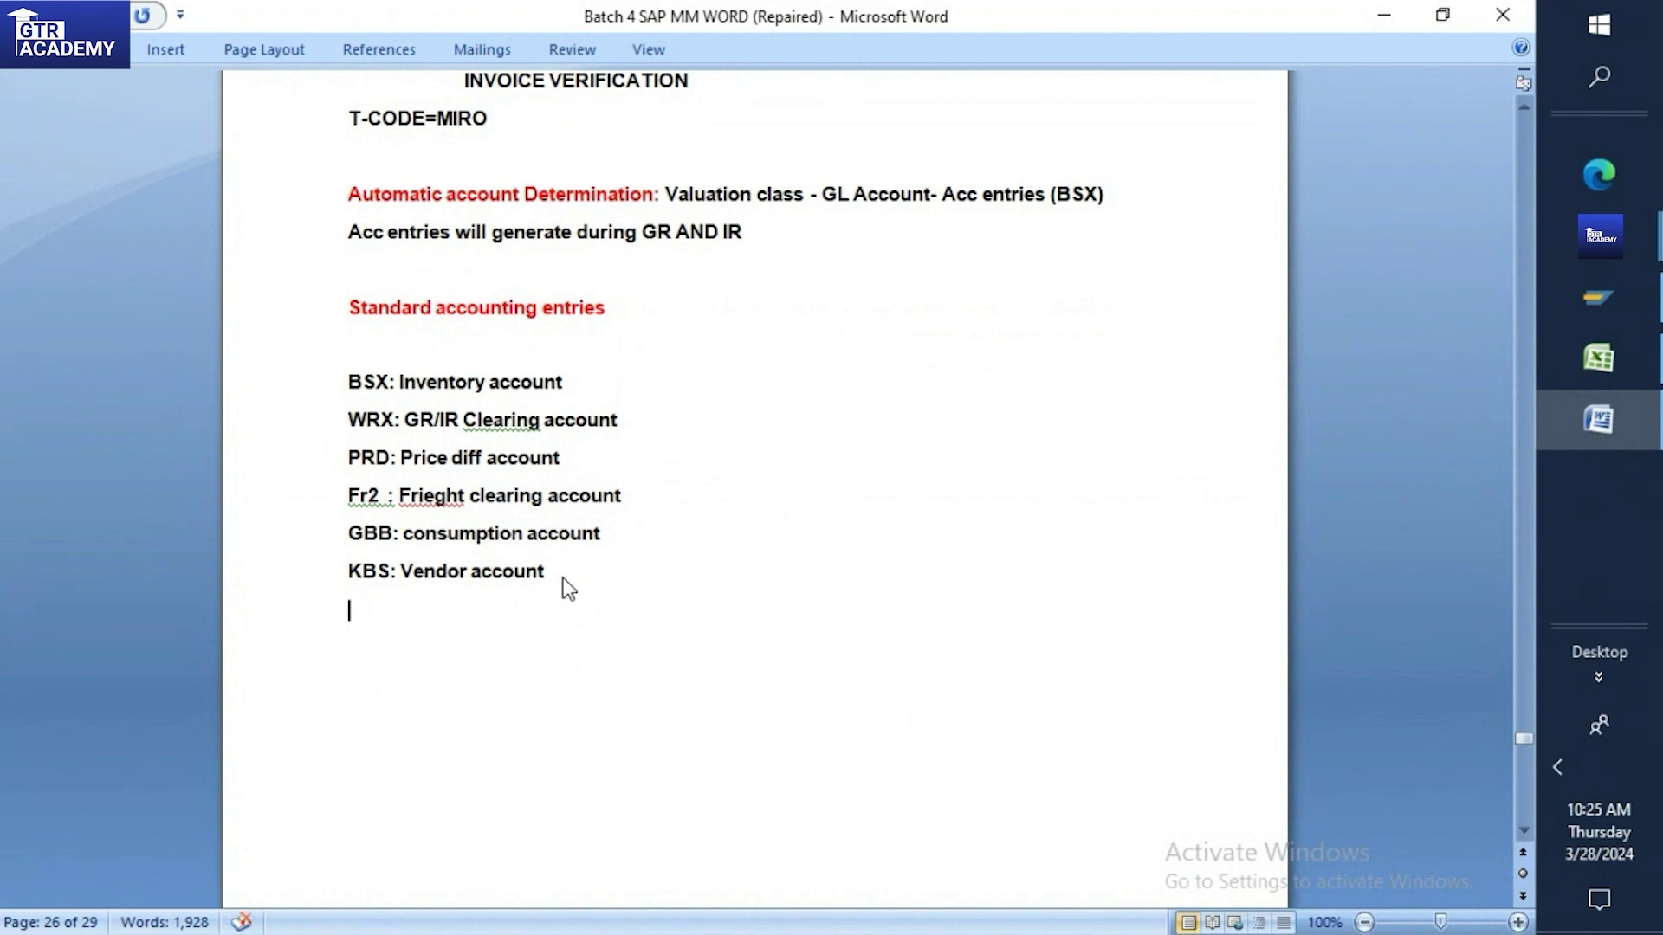
pyautogui.press('Return')
pyautogui.write('DEBIT')
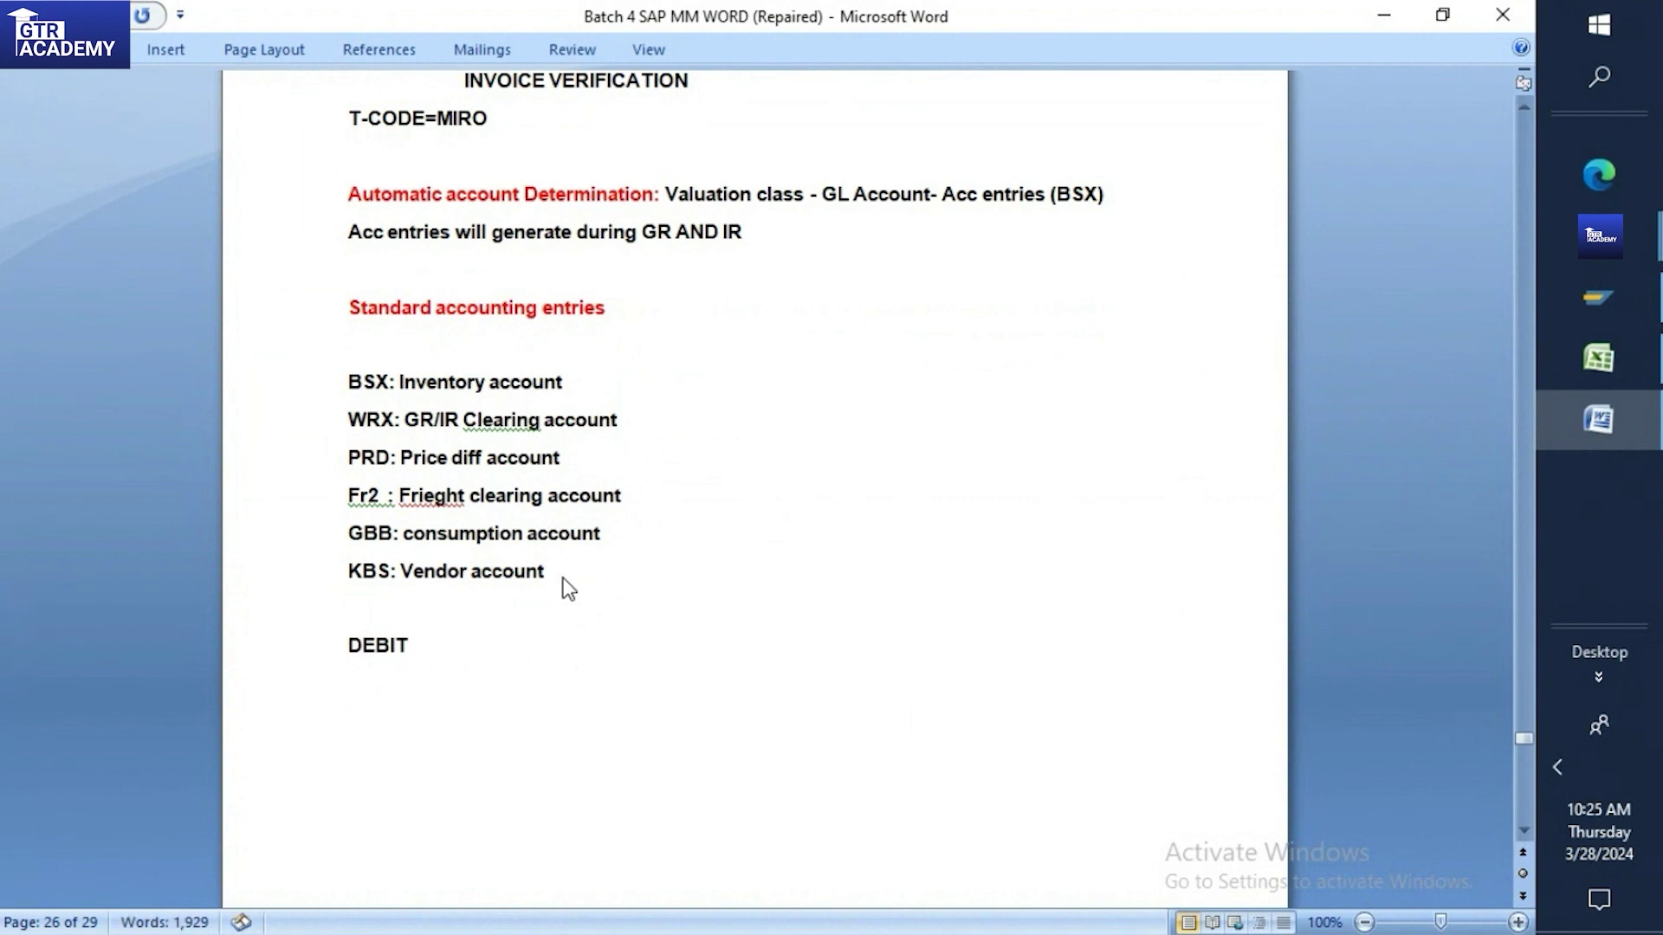
pyautogui.press('Return')
pyautogui.write('CREDIT:')
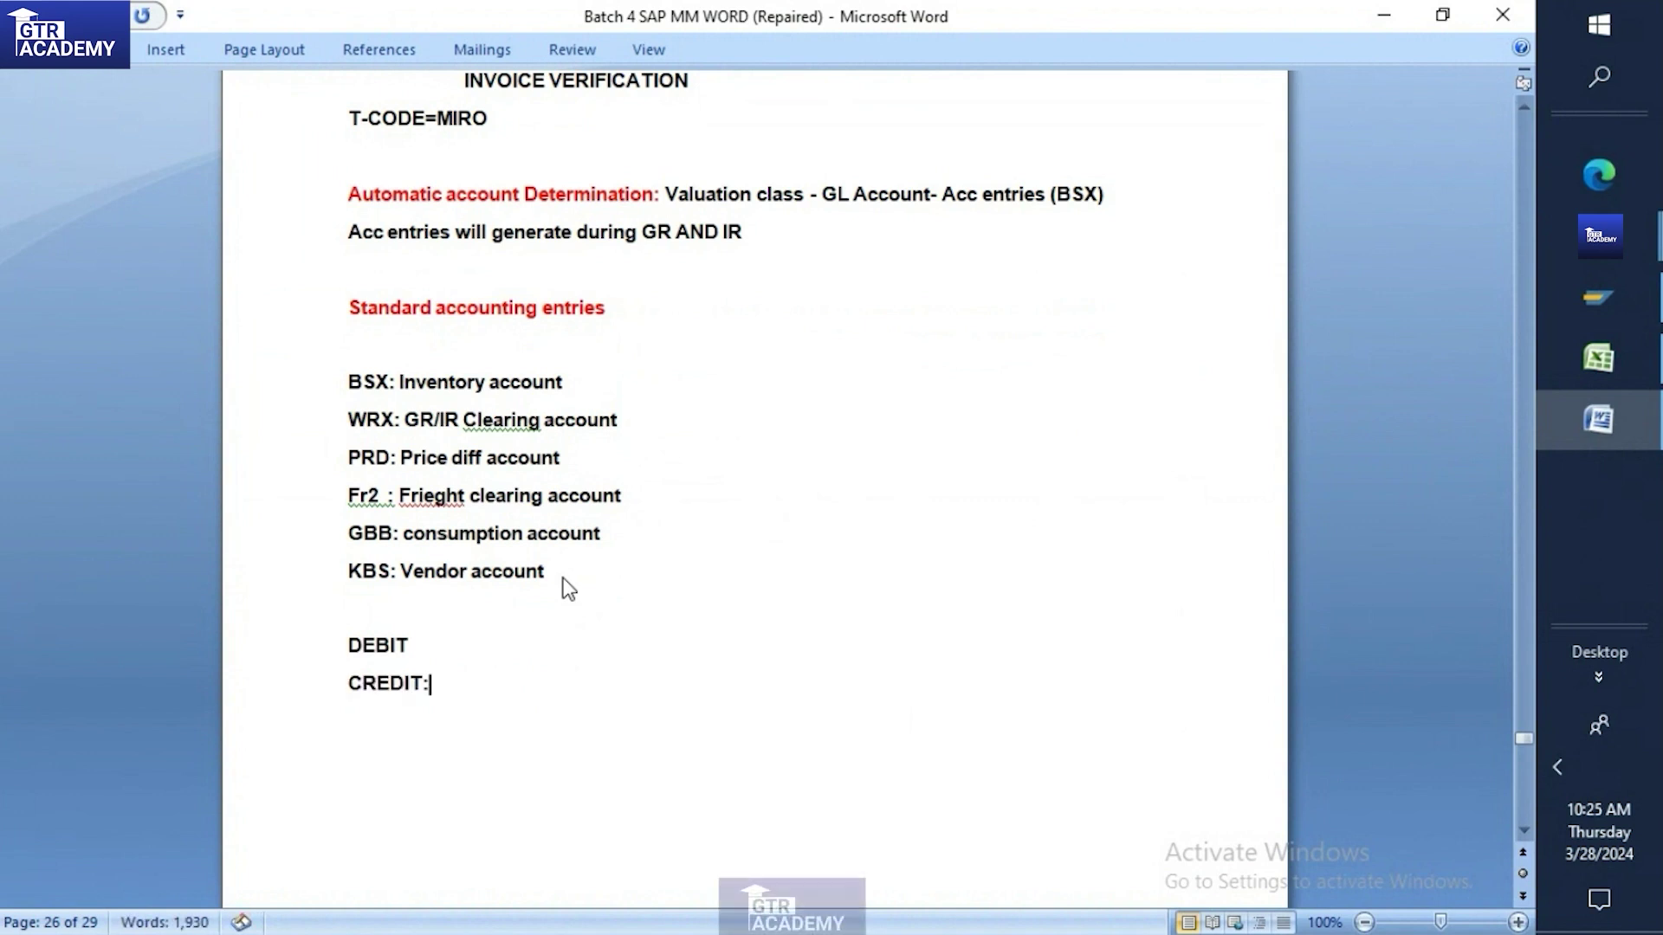
pyautogui.press('Up')
pyautogui.write(':')
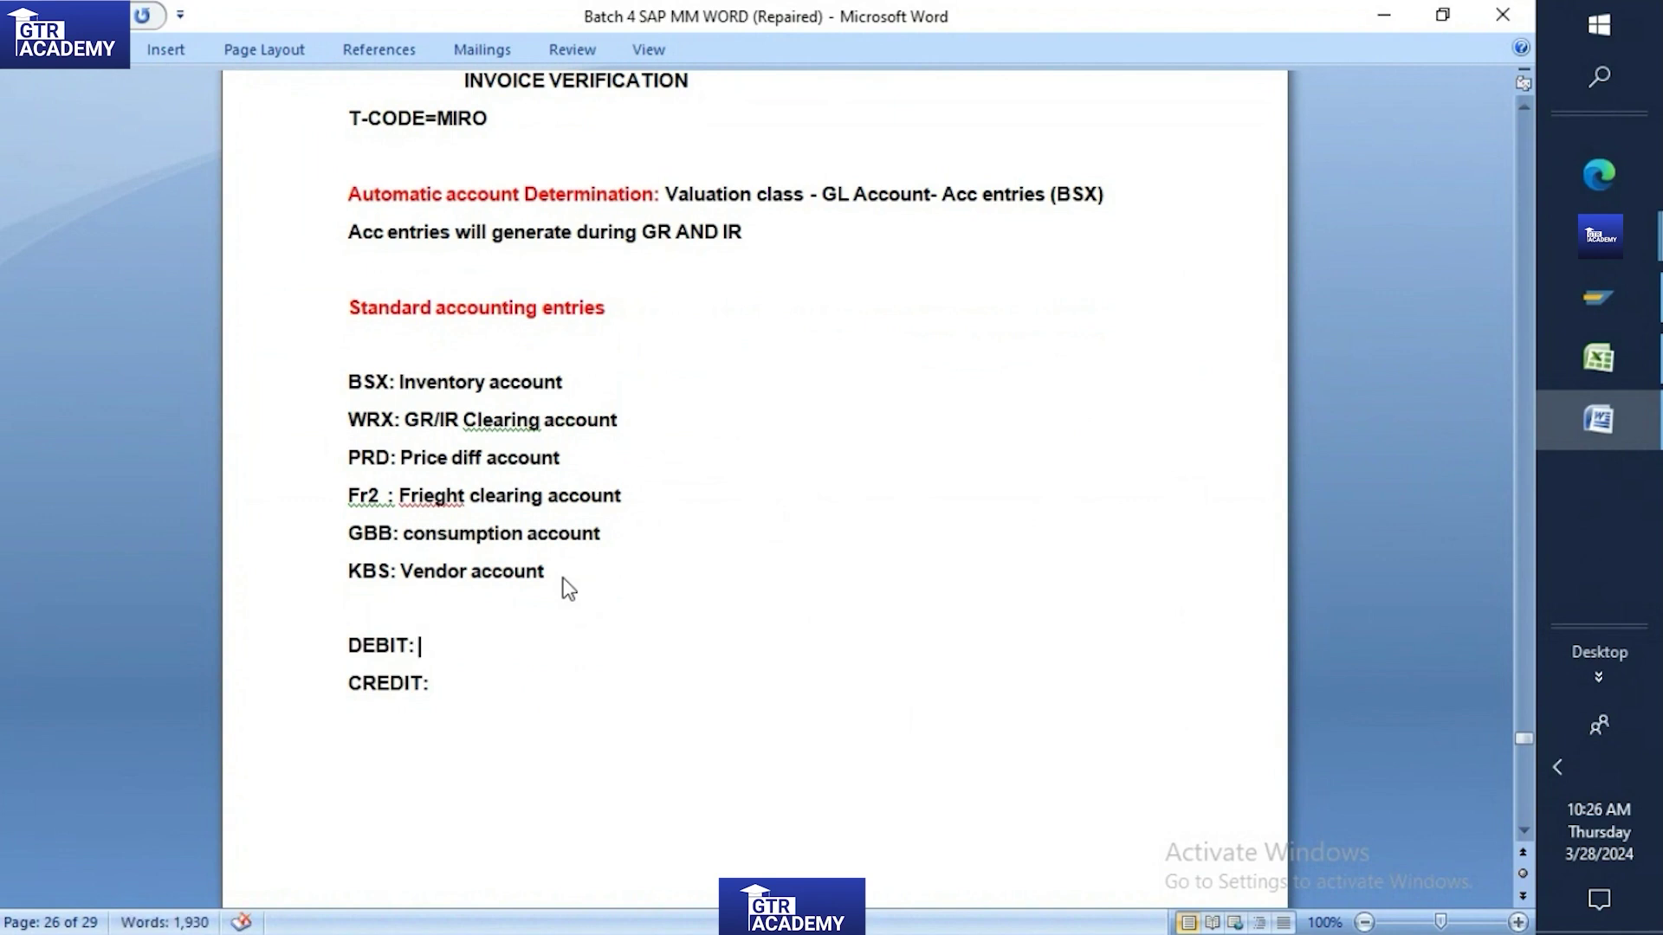
# Add "+" after "DEBIT:" and "-" after "CREDIT:", with blank lines below the CREDIT line
pyautogui.write('+')
pyautogui.click(475, 684)
pyautogui.write('_-')
pyautogui.click(363, 617)
pyautogui.click(524, 684)
pyautogui.press('Return')
pyautogui.press('Return')
# Switch to SAP and log on to client 800 with the user name and password
pyautogui.click(1552, 310)
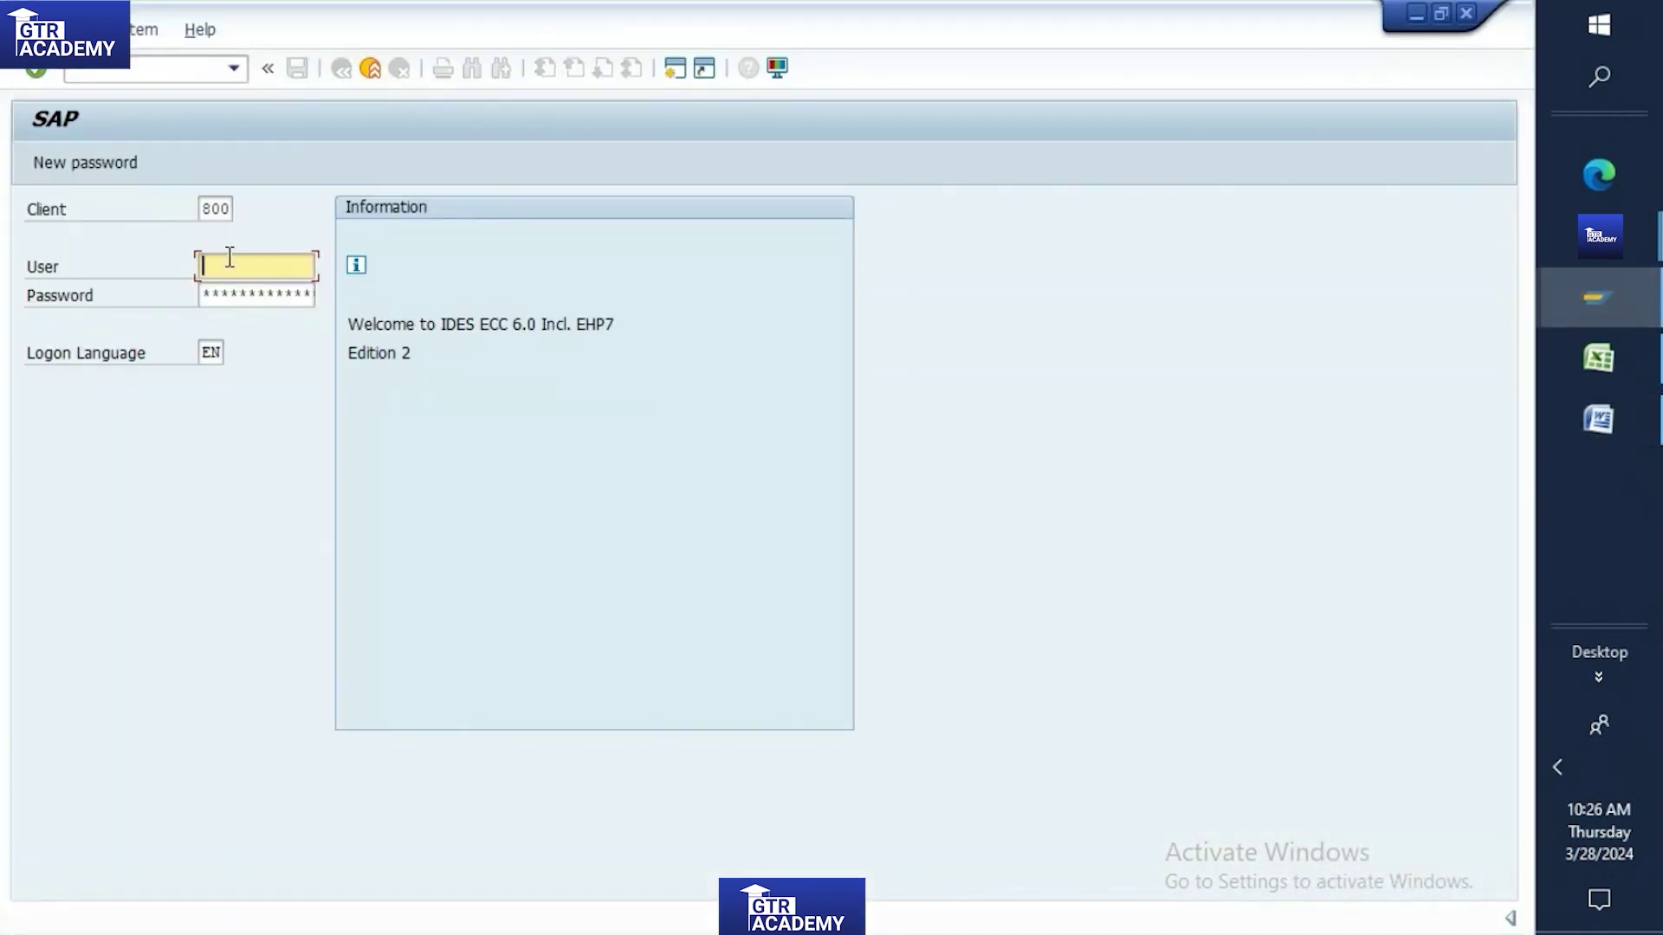
pyautogui.write('n')
pyautogui.click(243, 286)
pyautogui.click(212, 298)
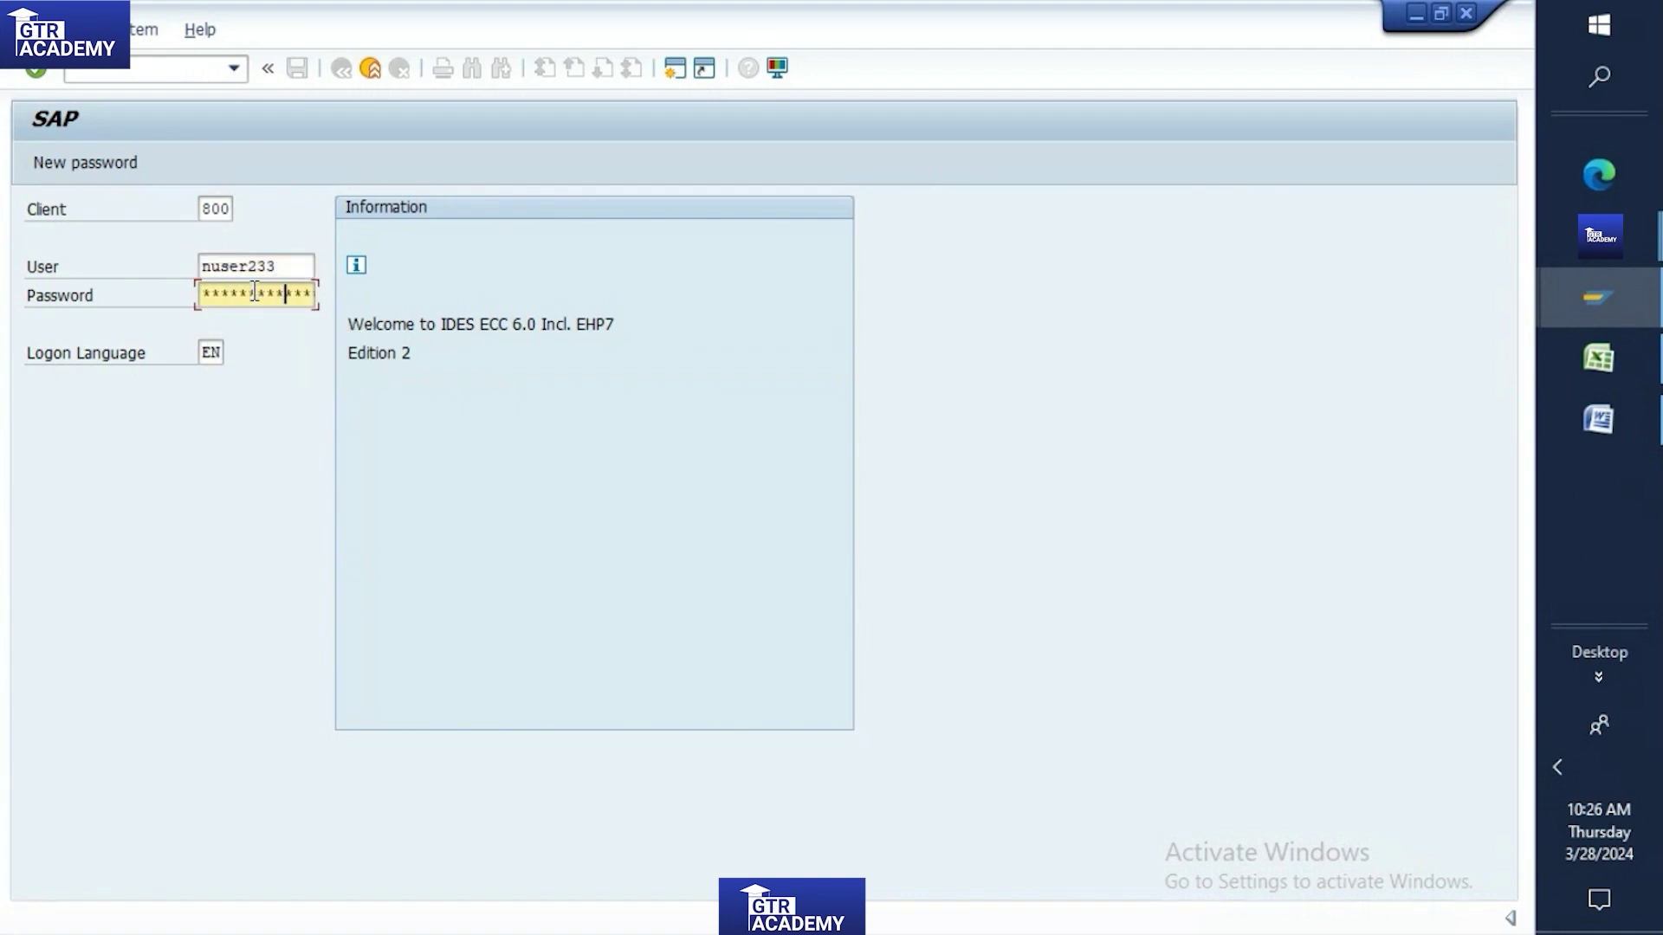
pyautogui.press('Return')
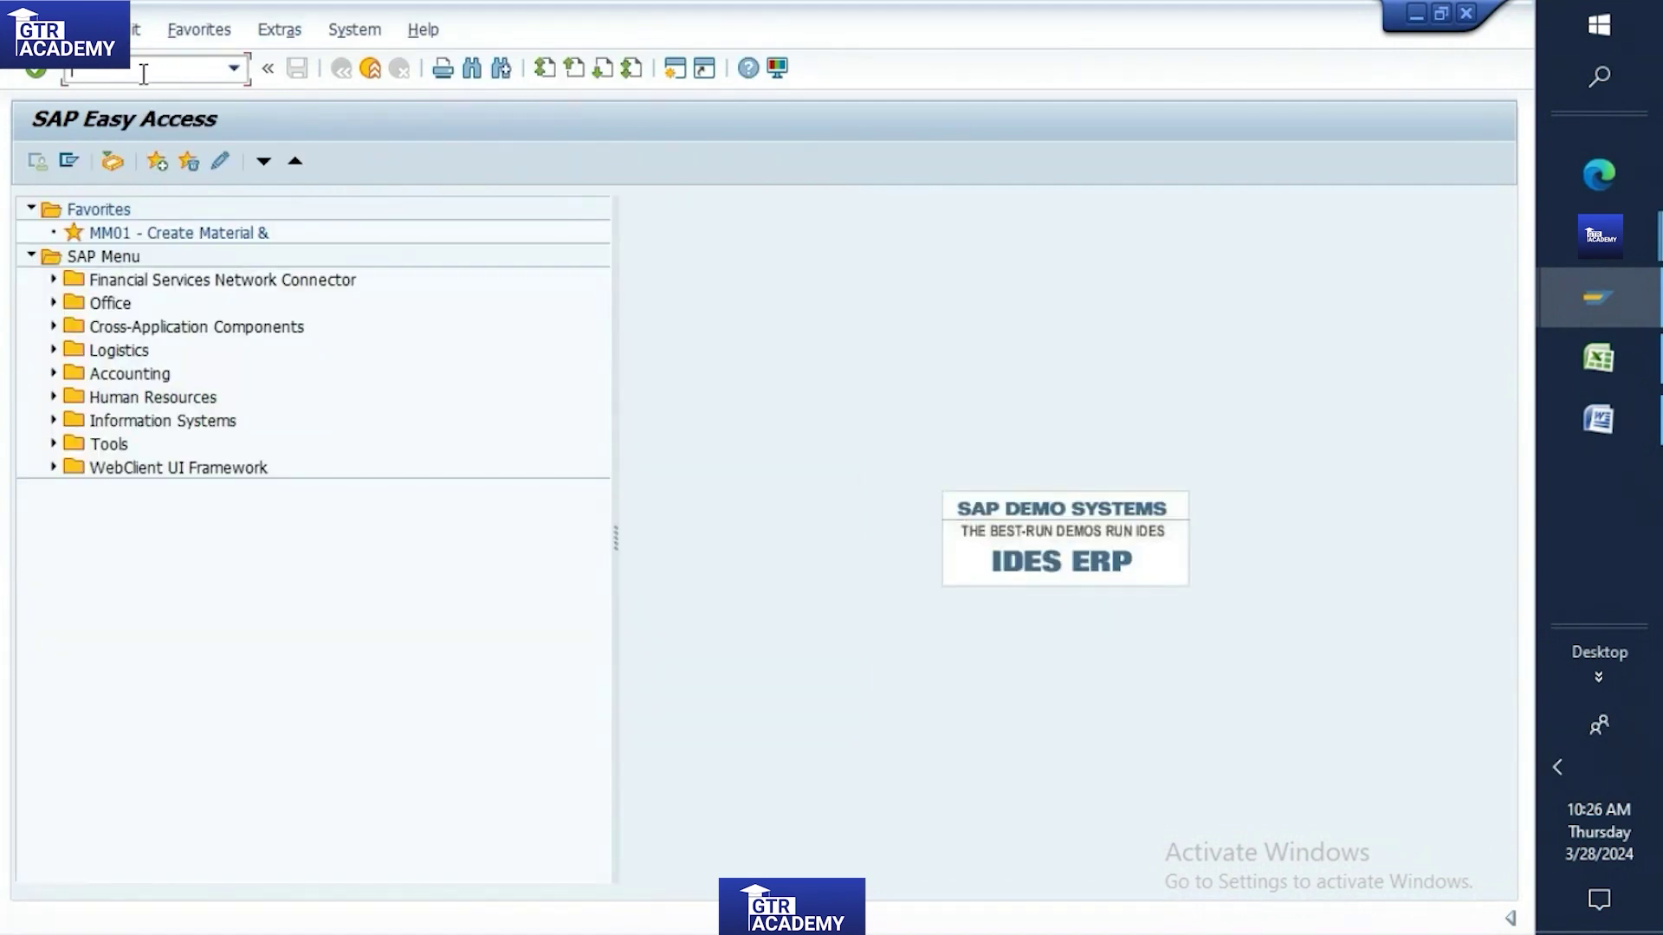
# Display the material document in MIGO using the GR number copied from Excel cell B137, and open its accounting document
pyautogui.press('Return')
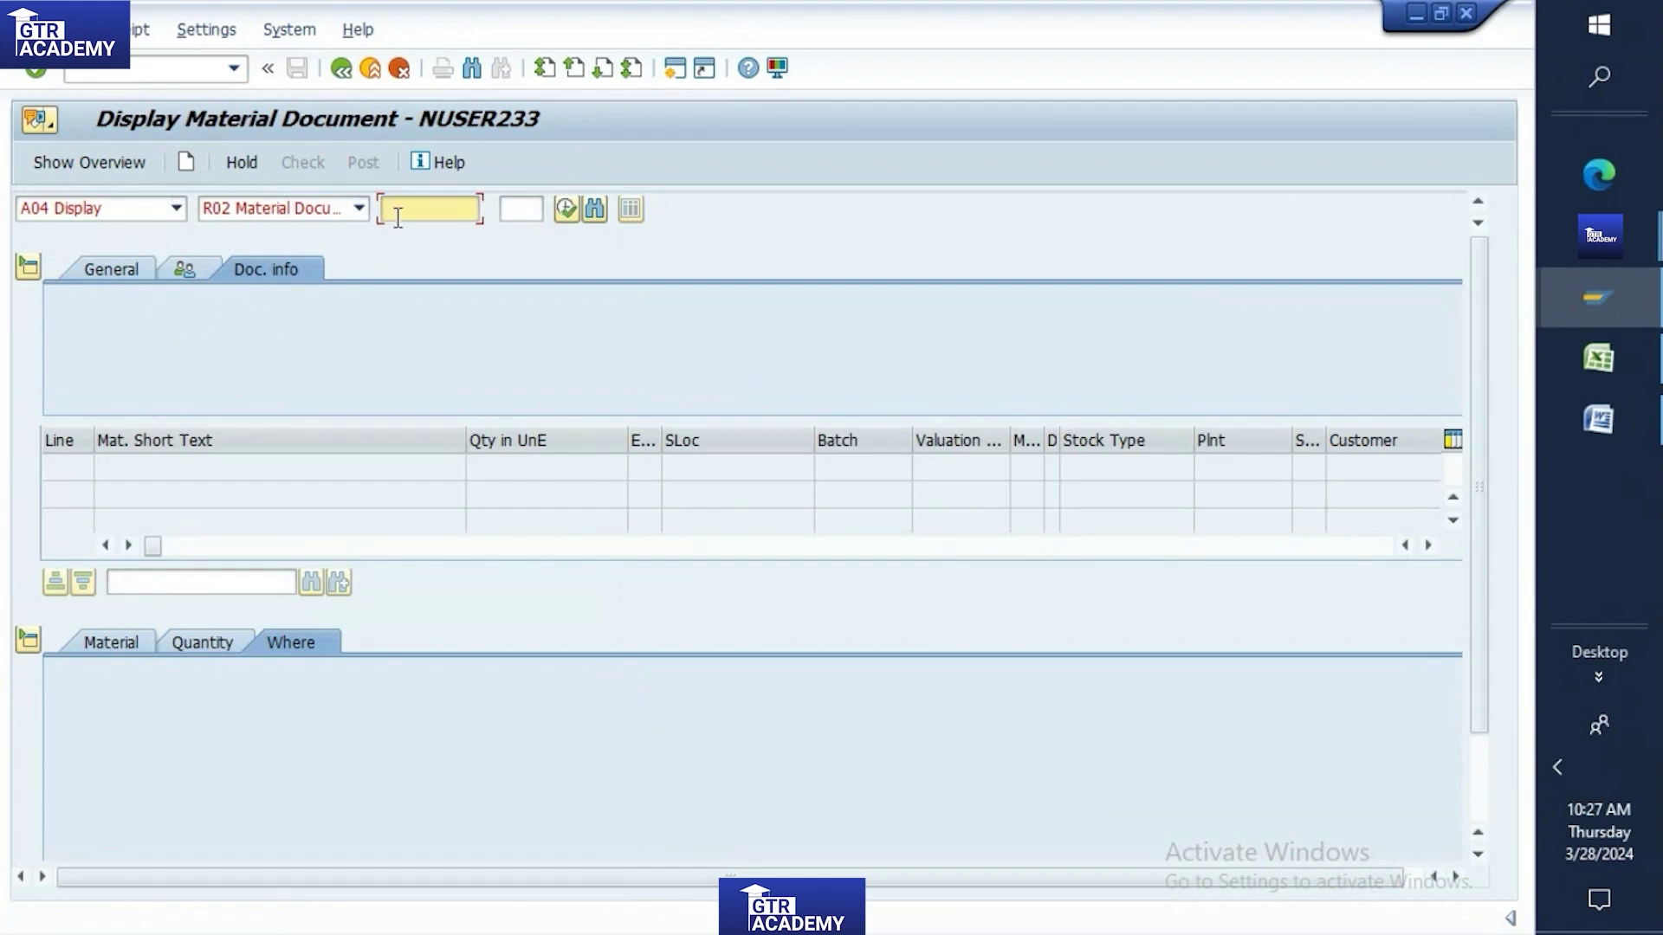
pyautogui.click(1611, 357)
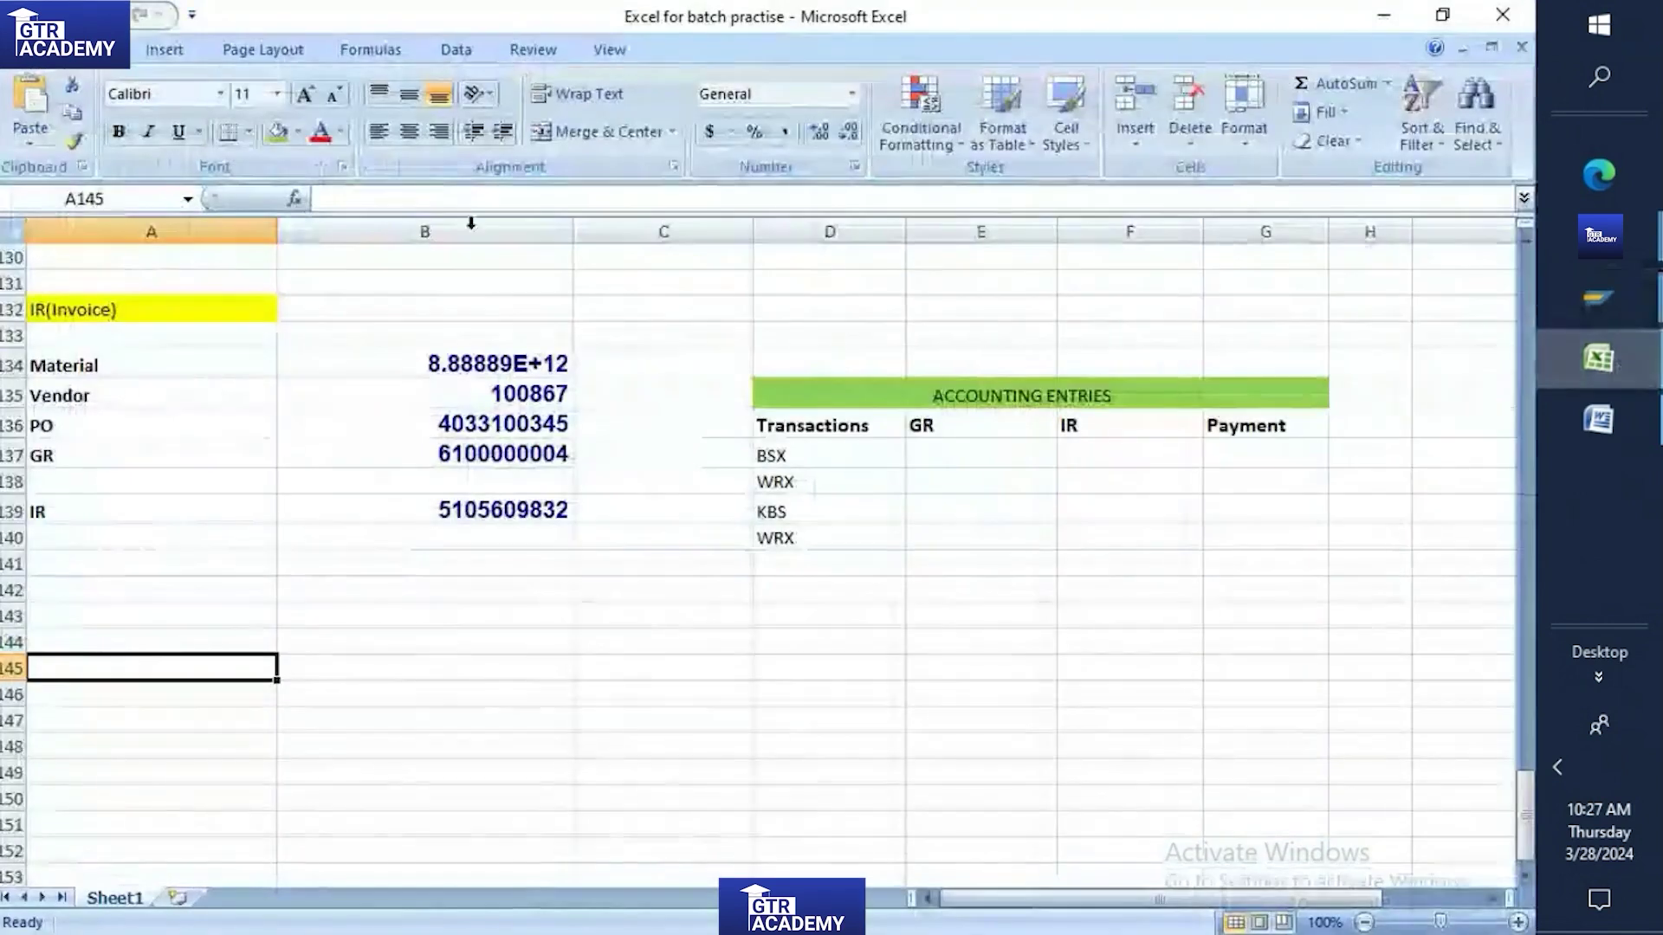
pyautogui.click(467, 454)
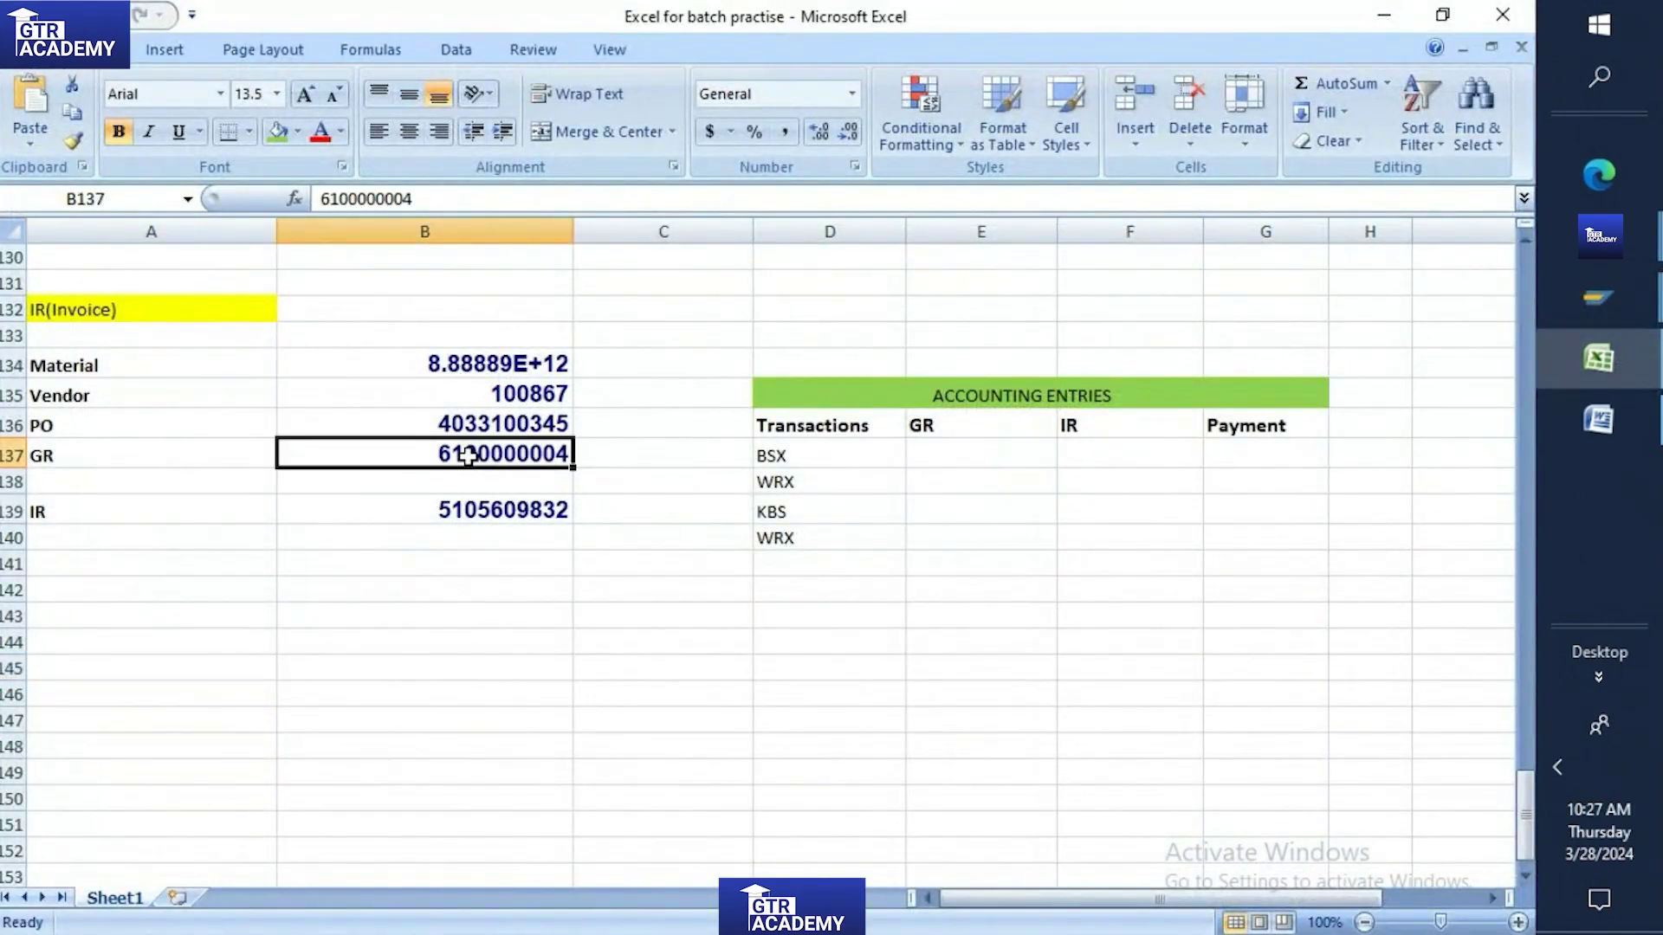
pyautogui.hotkey('ctrl', 'c')
pyautogui.moveTo(1599, 297)
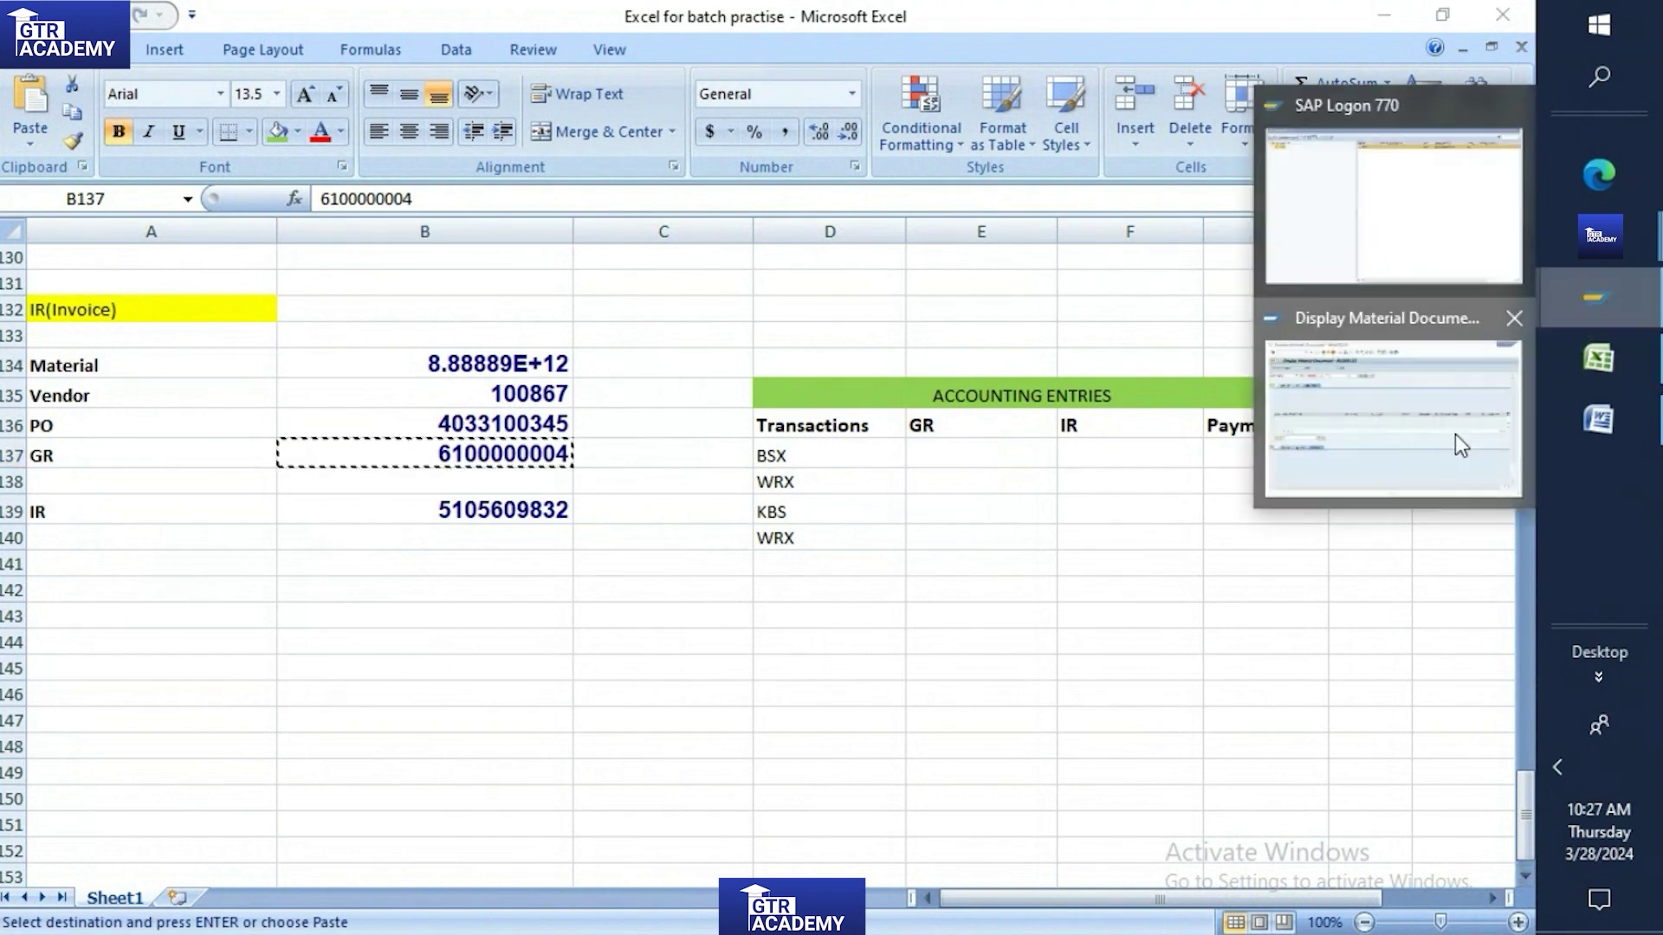
pyautogui.click(1462, 445)
pyautogui.hotkey('ctrl', 'v')
pyautogui.press('Return')
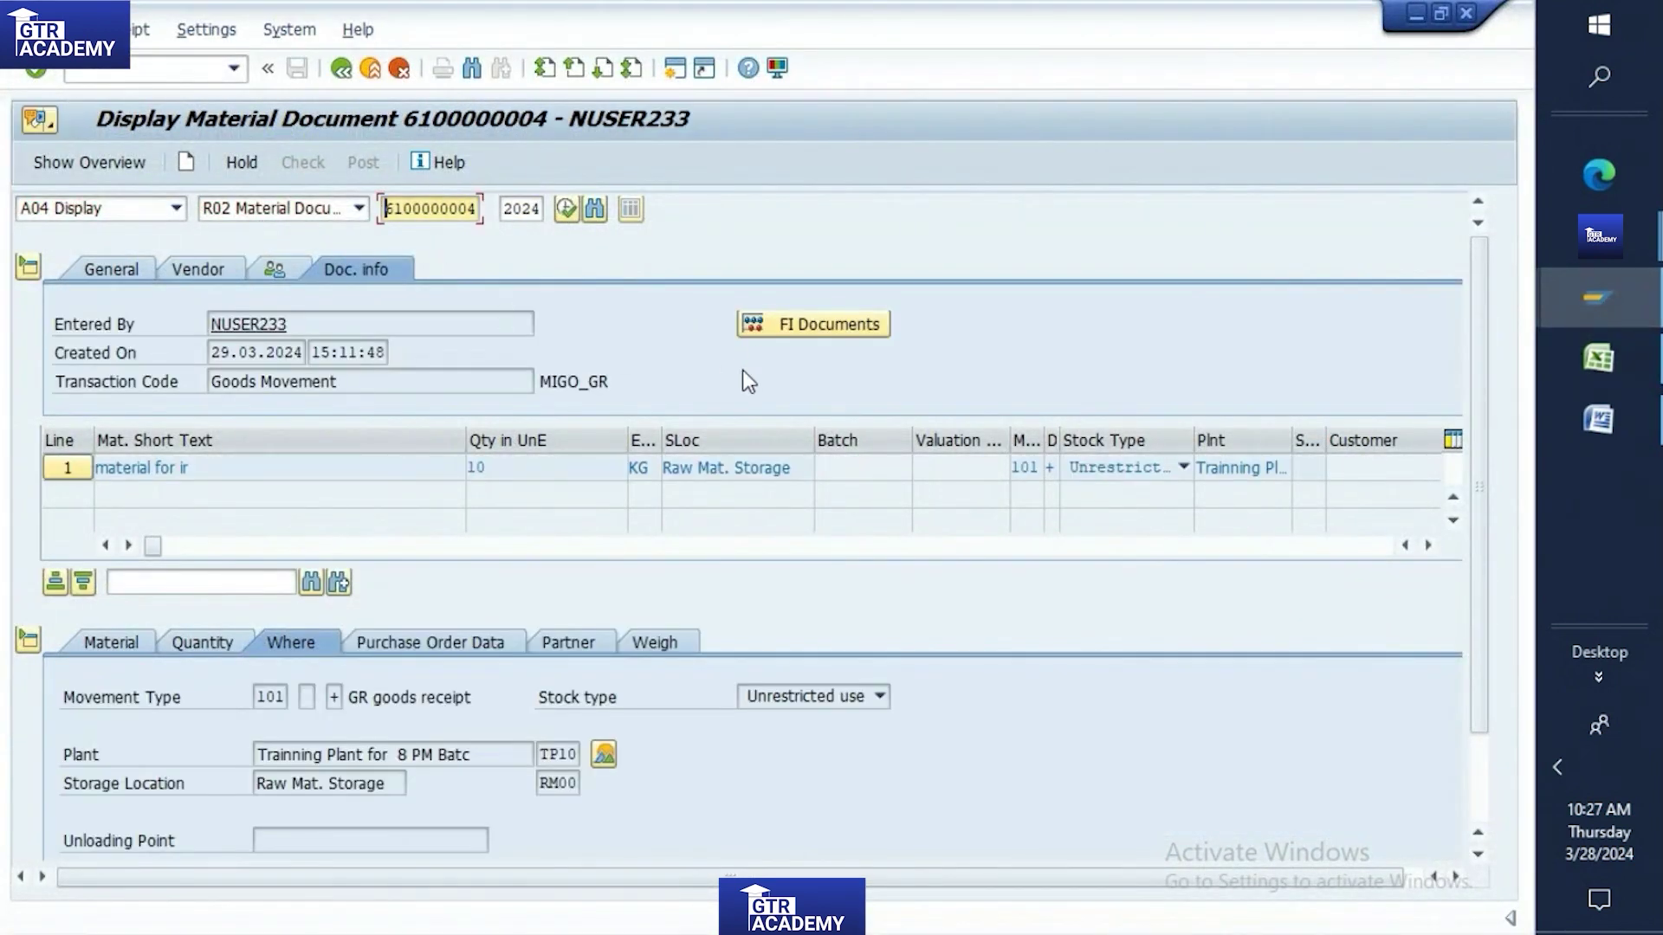
pyautogui.click(756, 326)
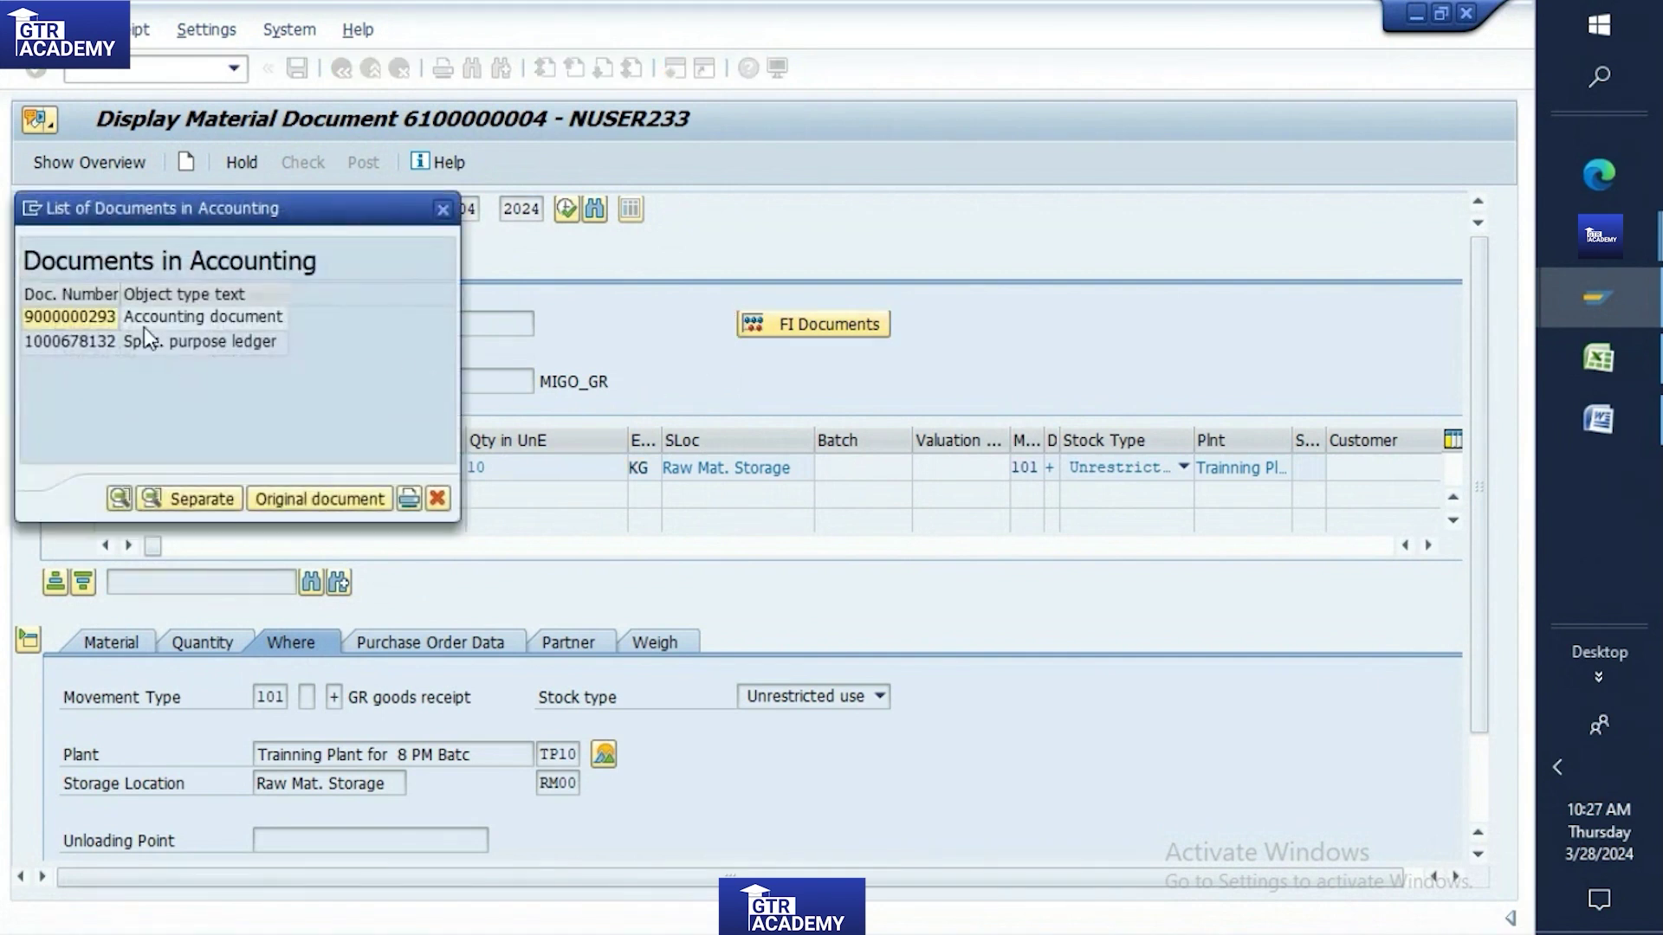
pyautogui.doubleClick(154, 316)
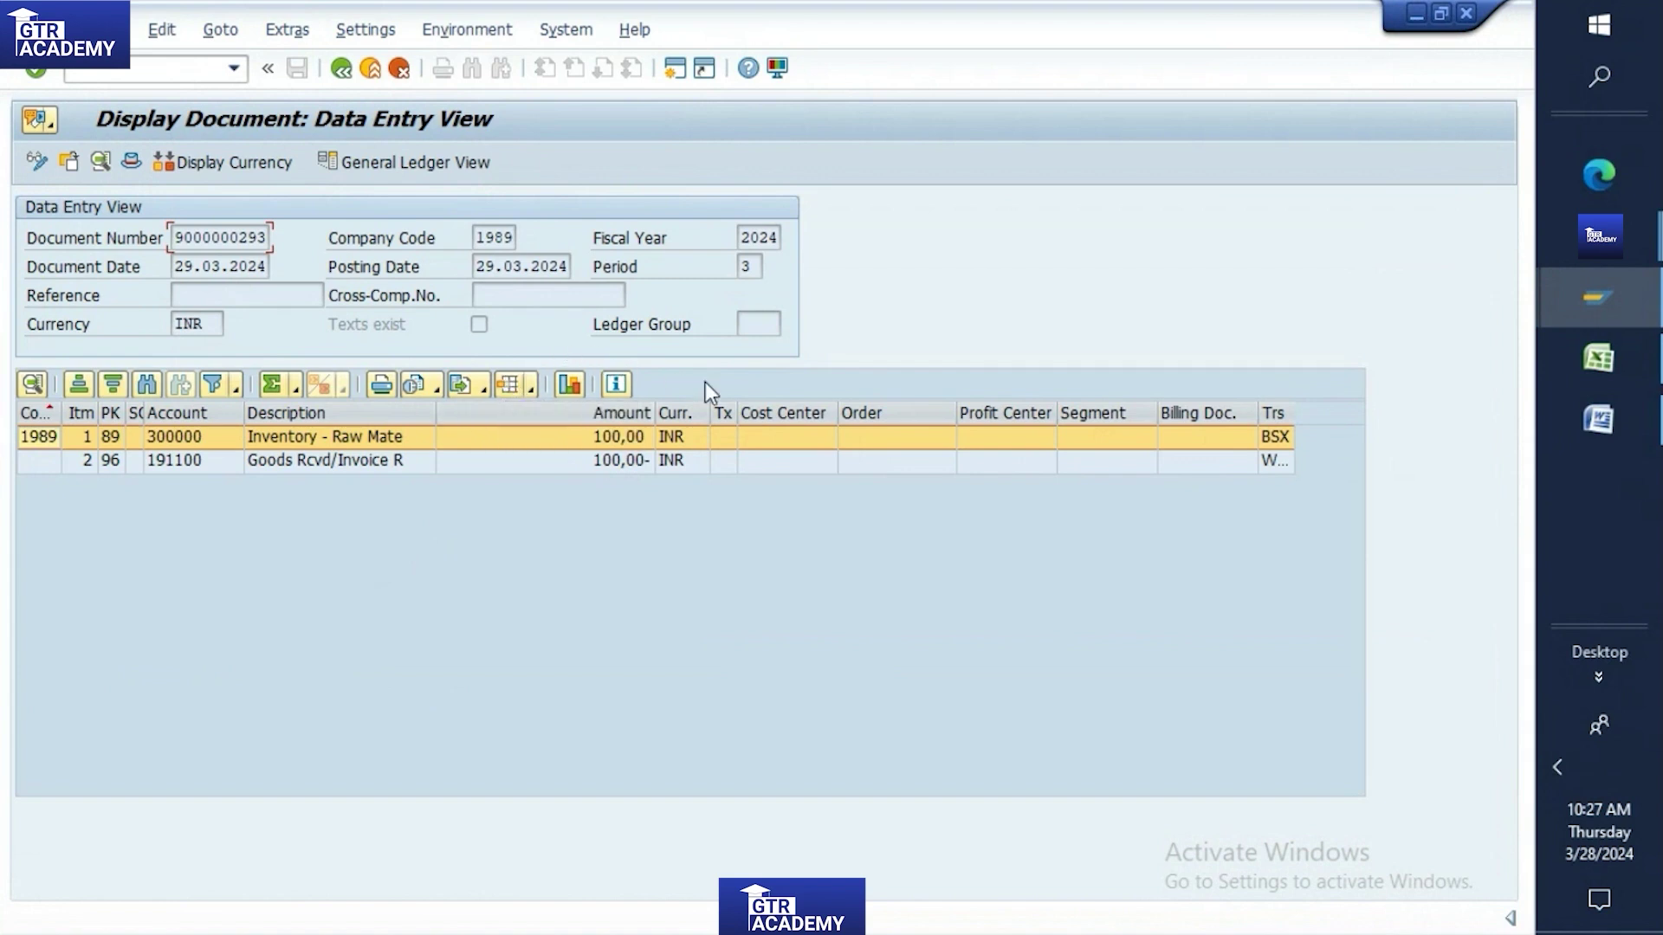
# Add the Debit/Credit Ind. column to the accounting document's line item layout and widen the column
pyautogui.click(528, 392)
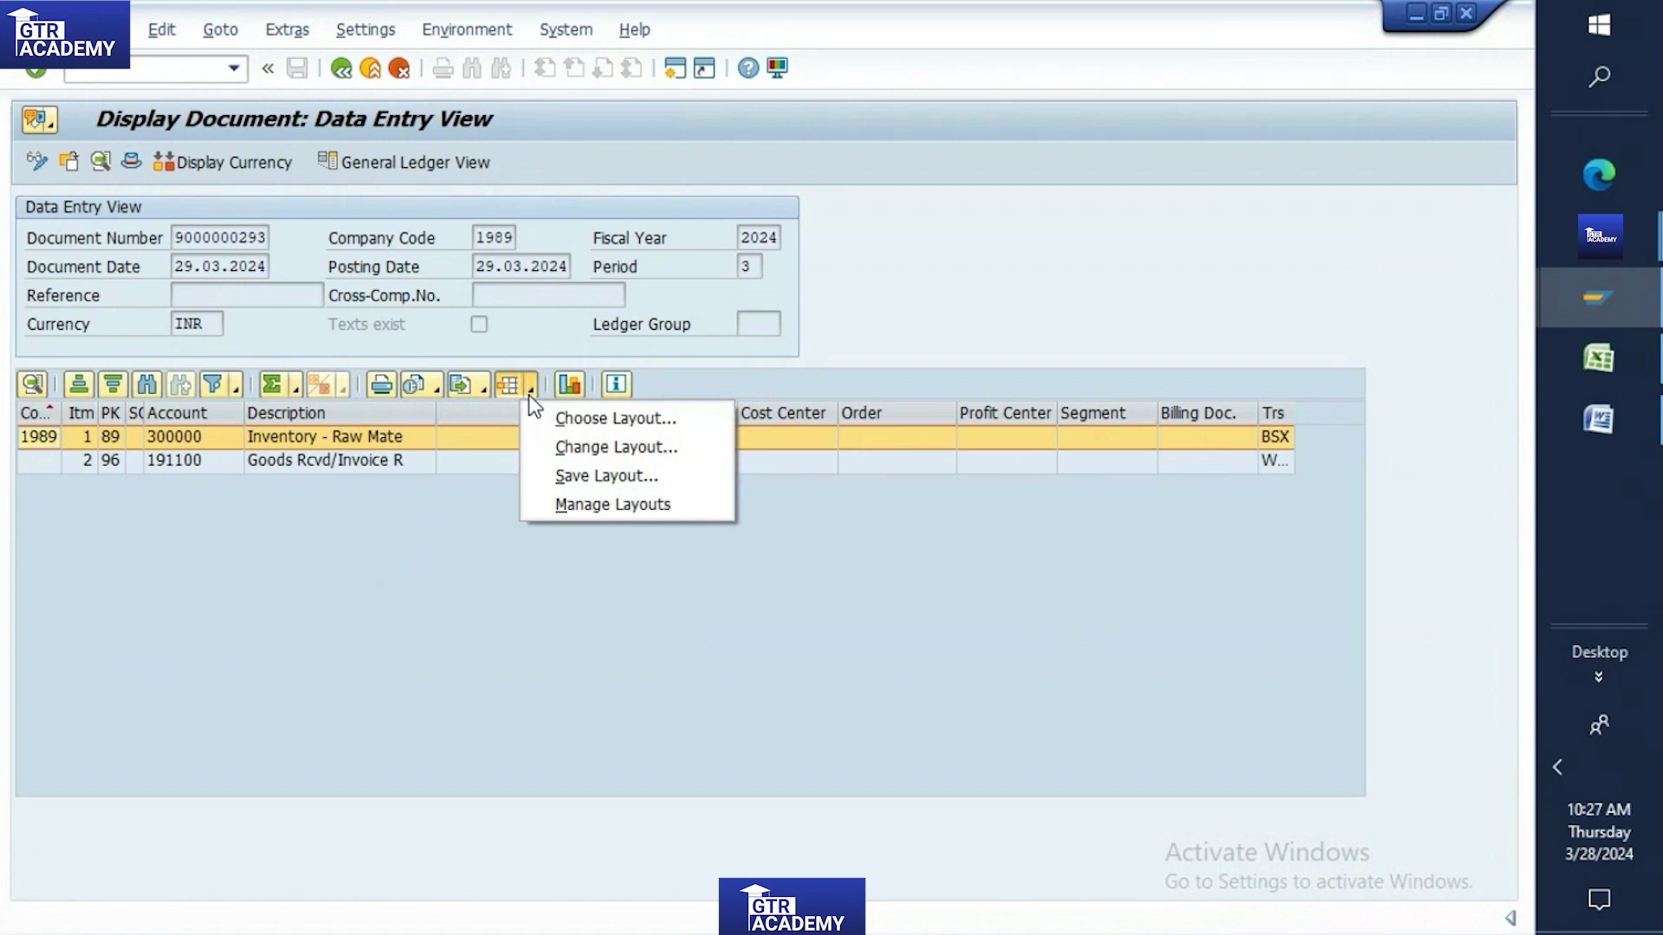
pyautogui.click(568, 446)
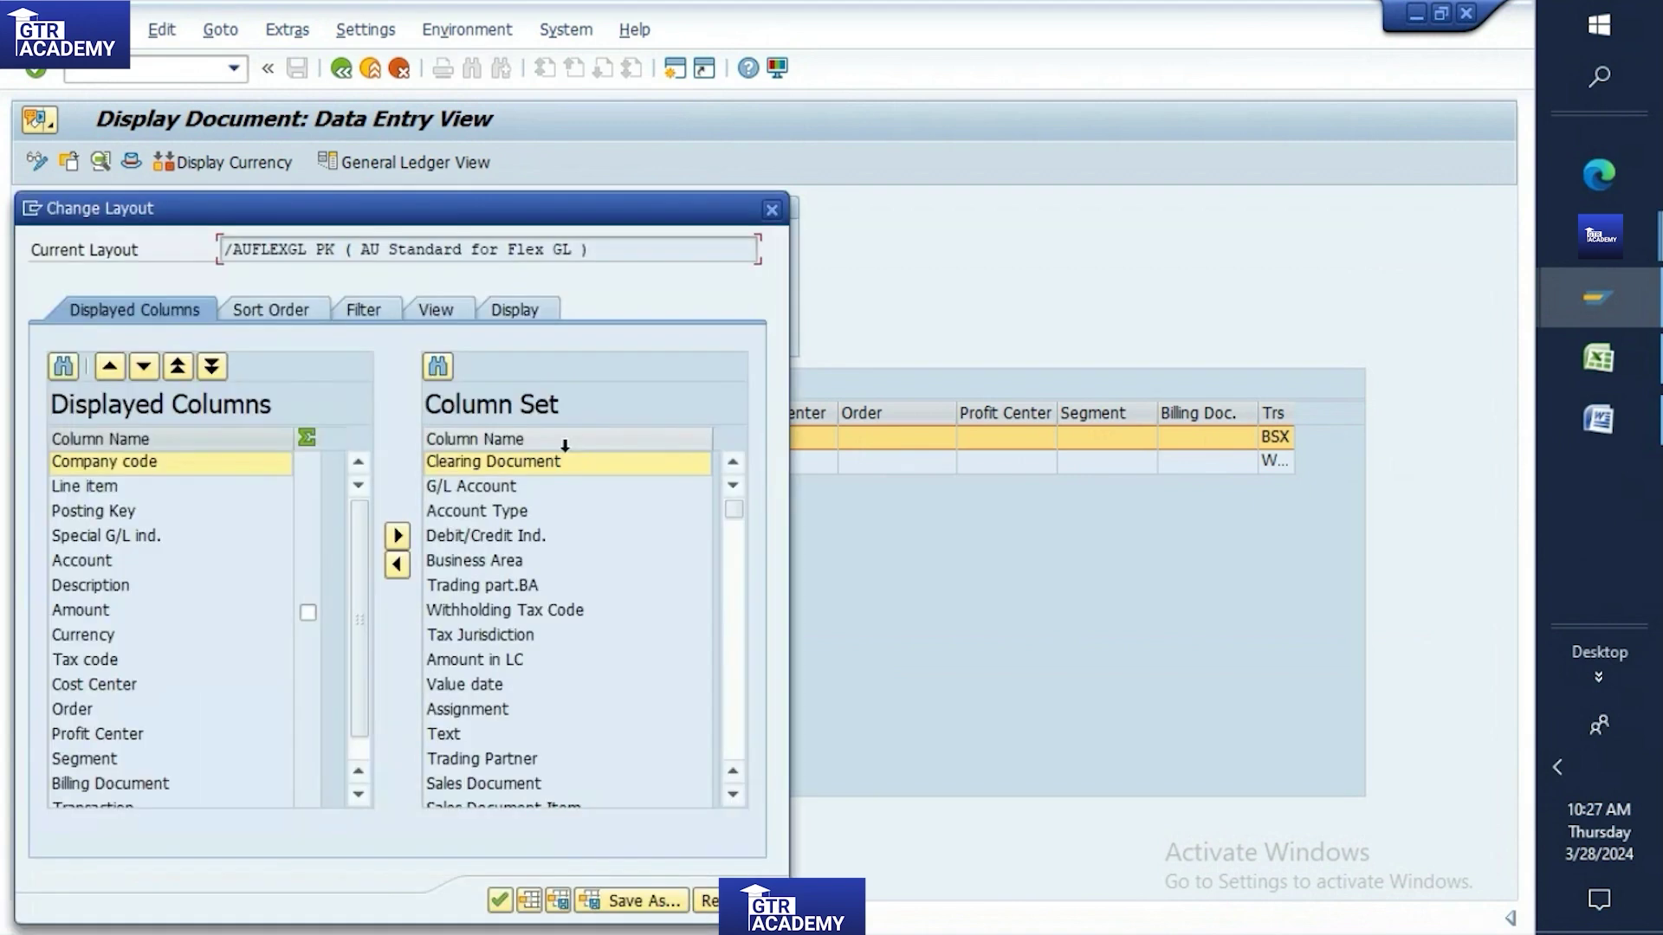
pyautogui.click(445, 537)
pyautogui.click(397, 564)
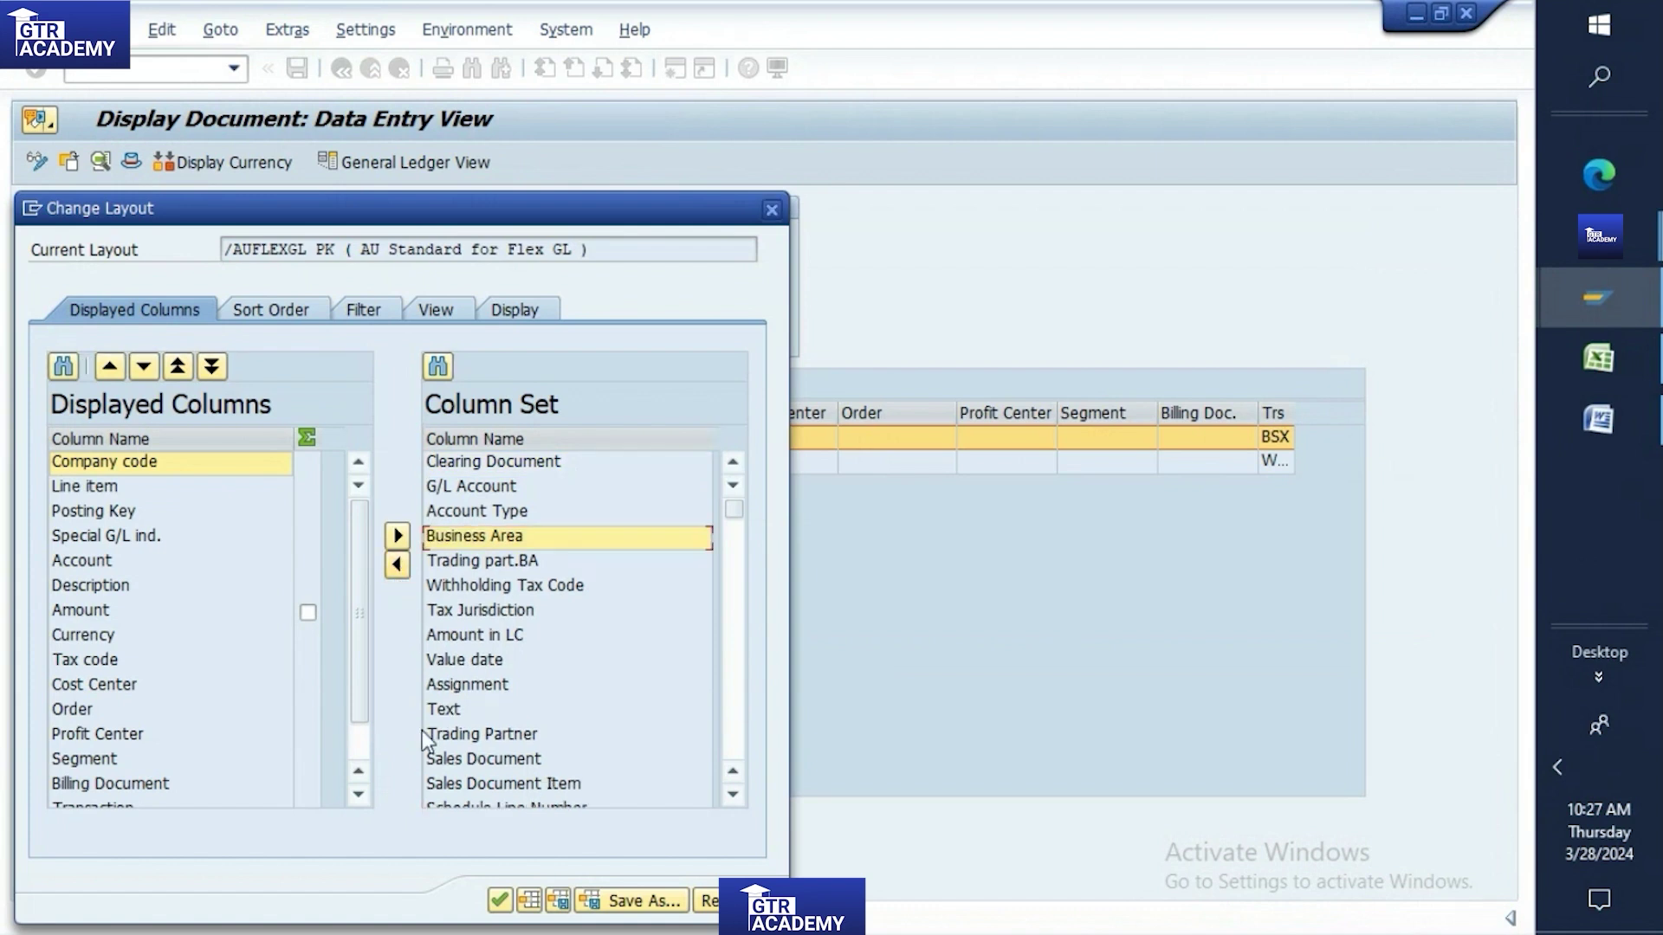
pyautogui.click(500, 901)
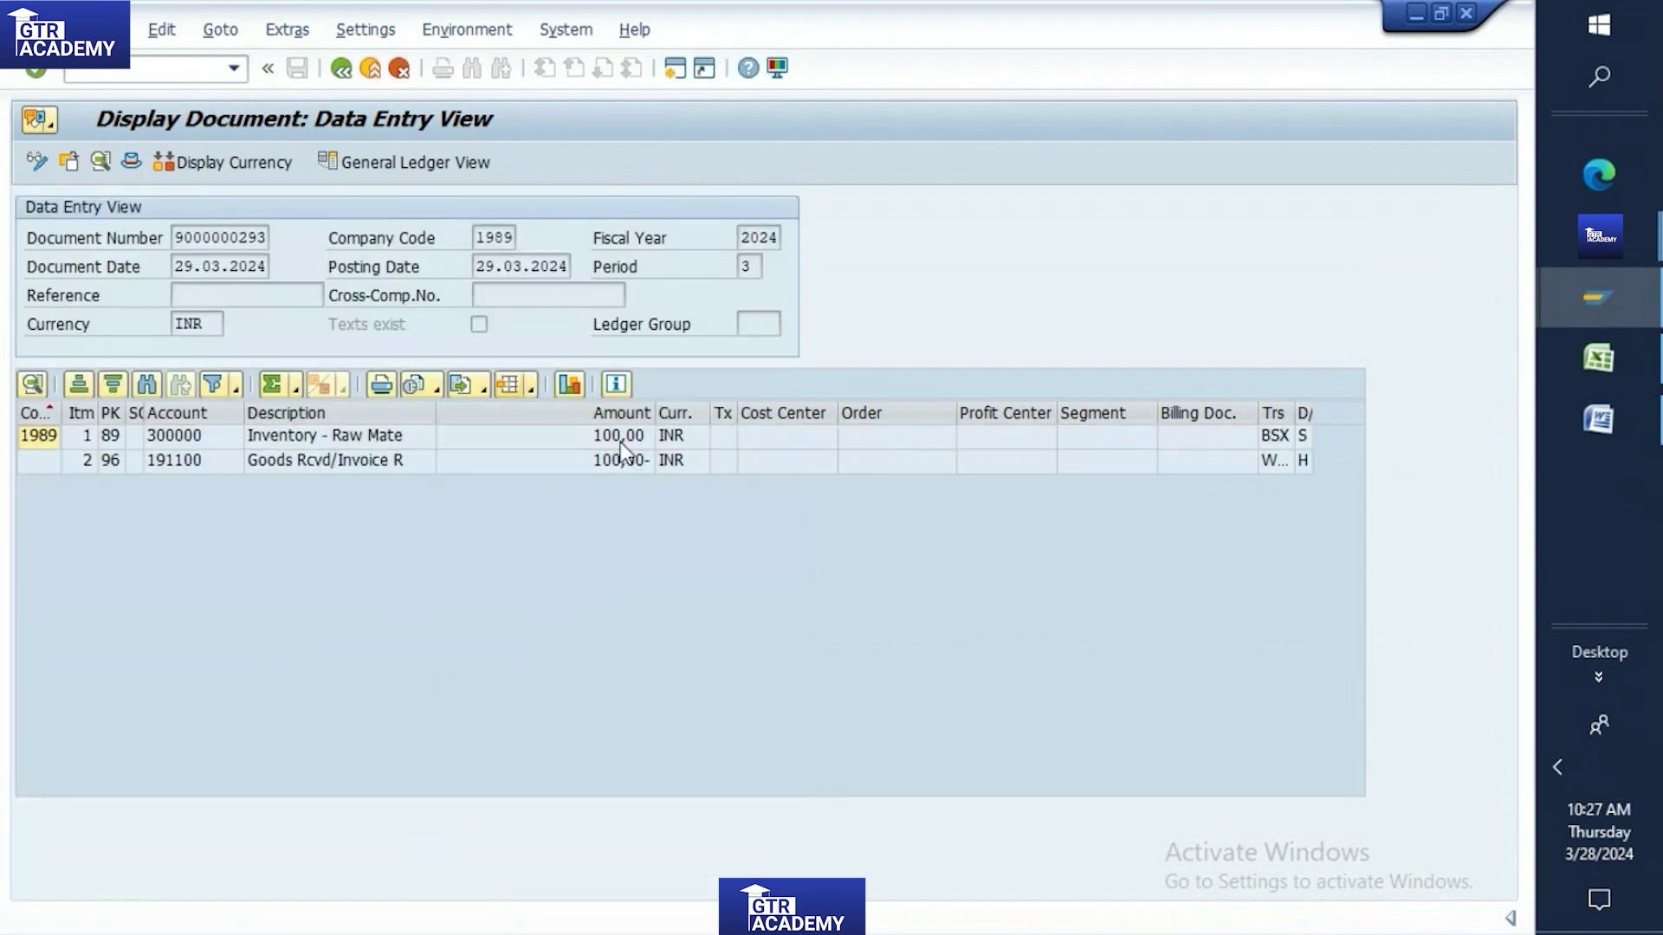
pyautogui.moveTo(1312, 419); pyautogui.dragTo(1355, 418)
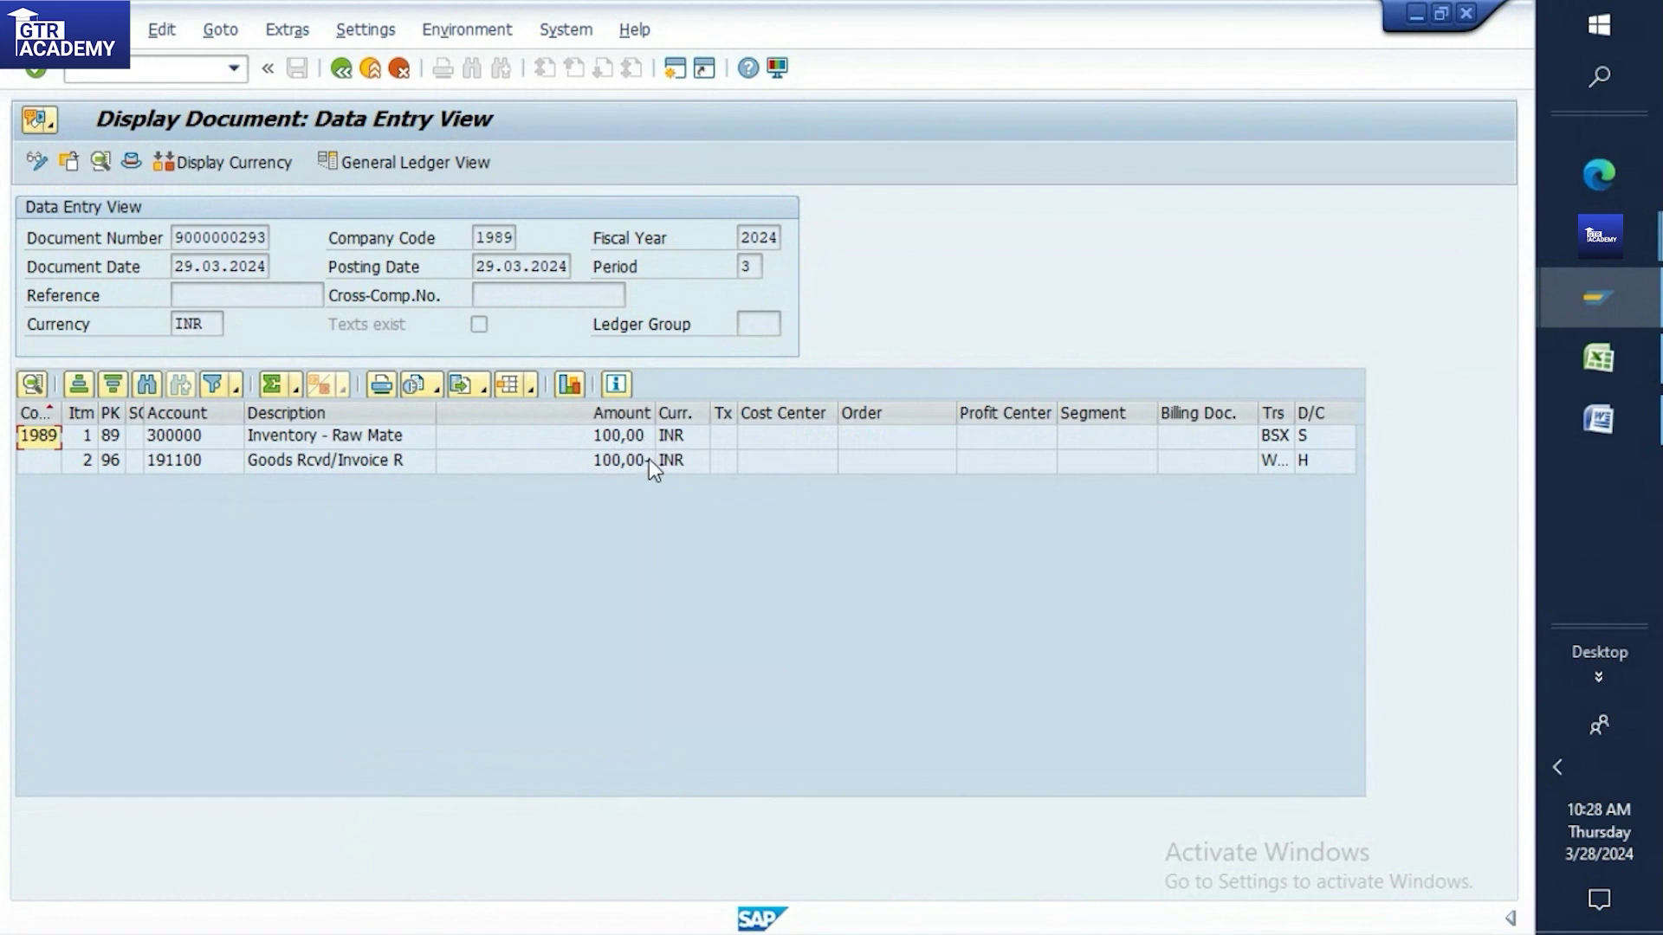
pyautogui.click(1612, 355)
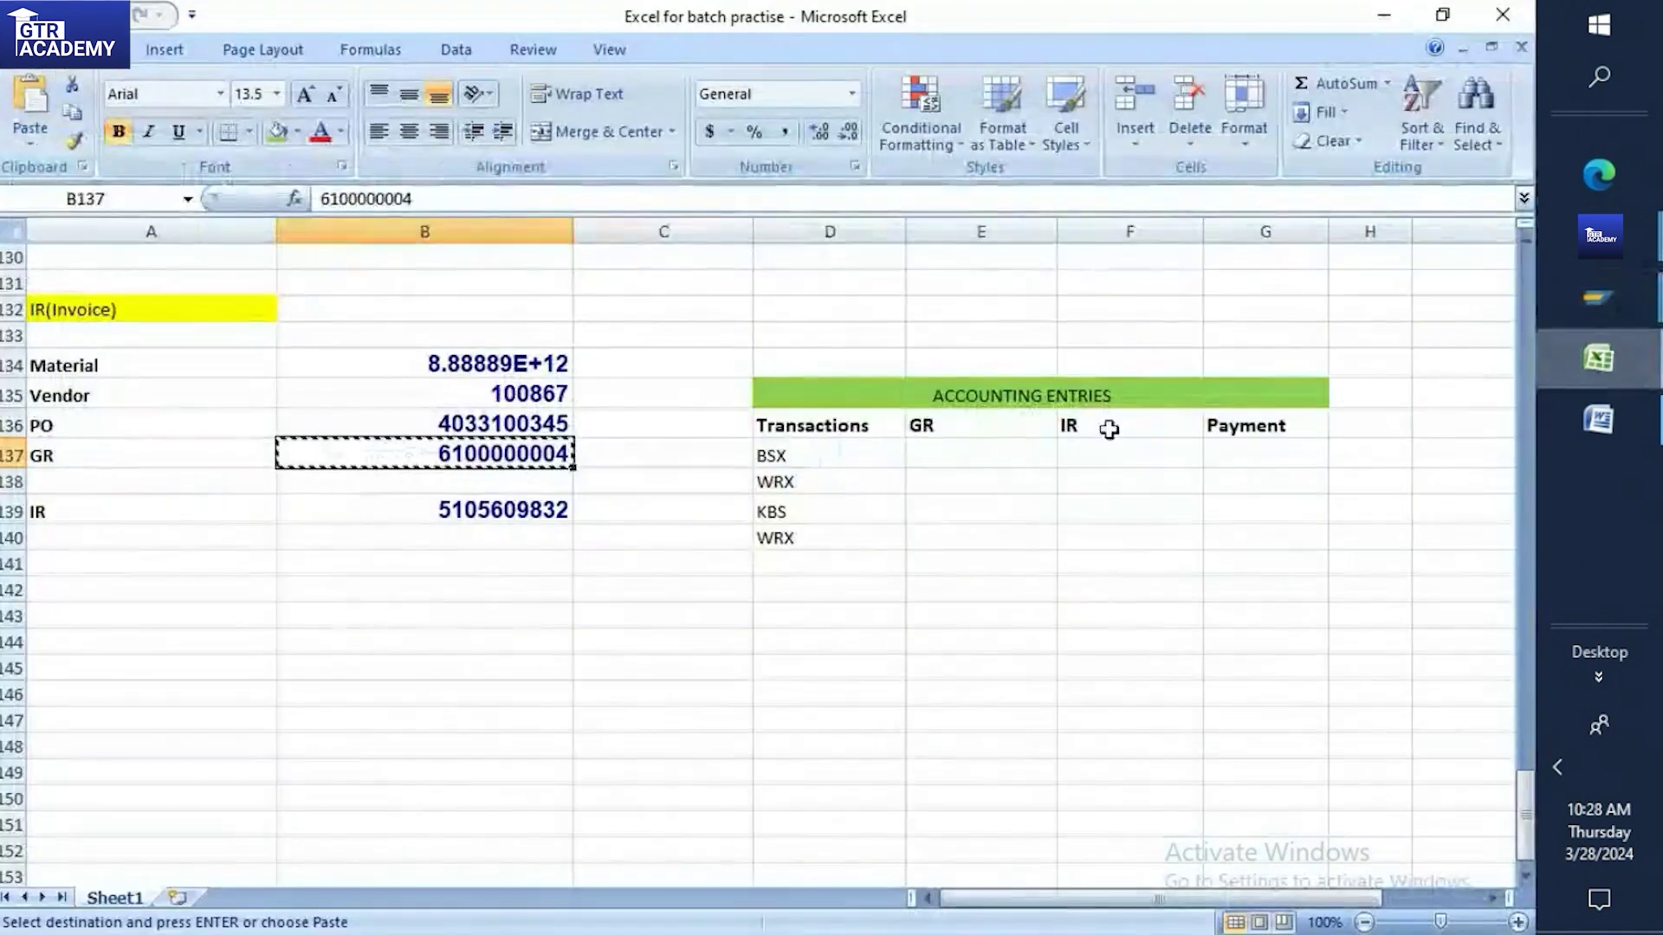
pyautogui.click(935, 453)
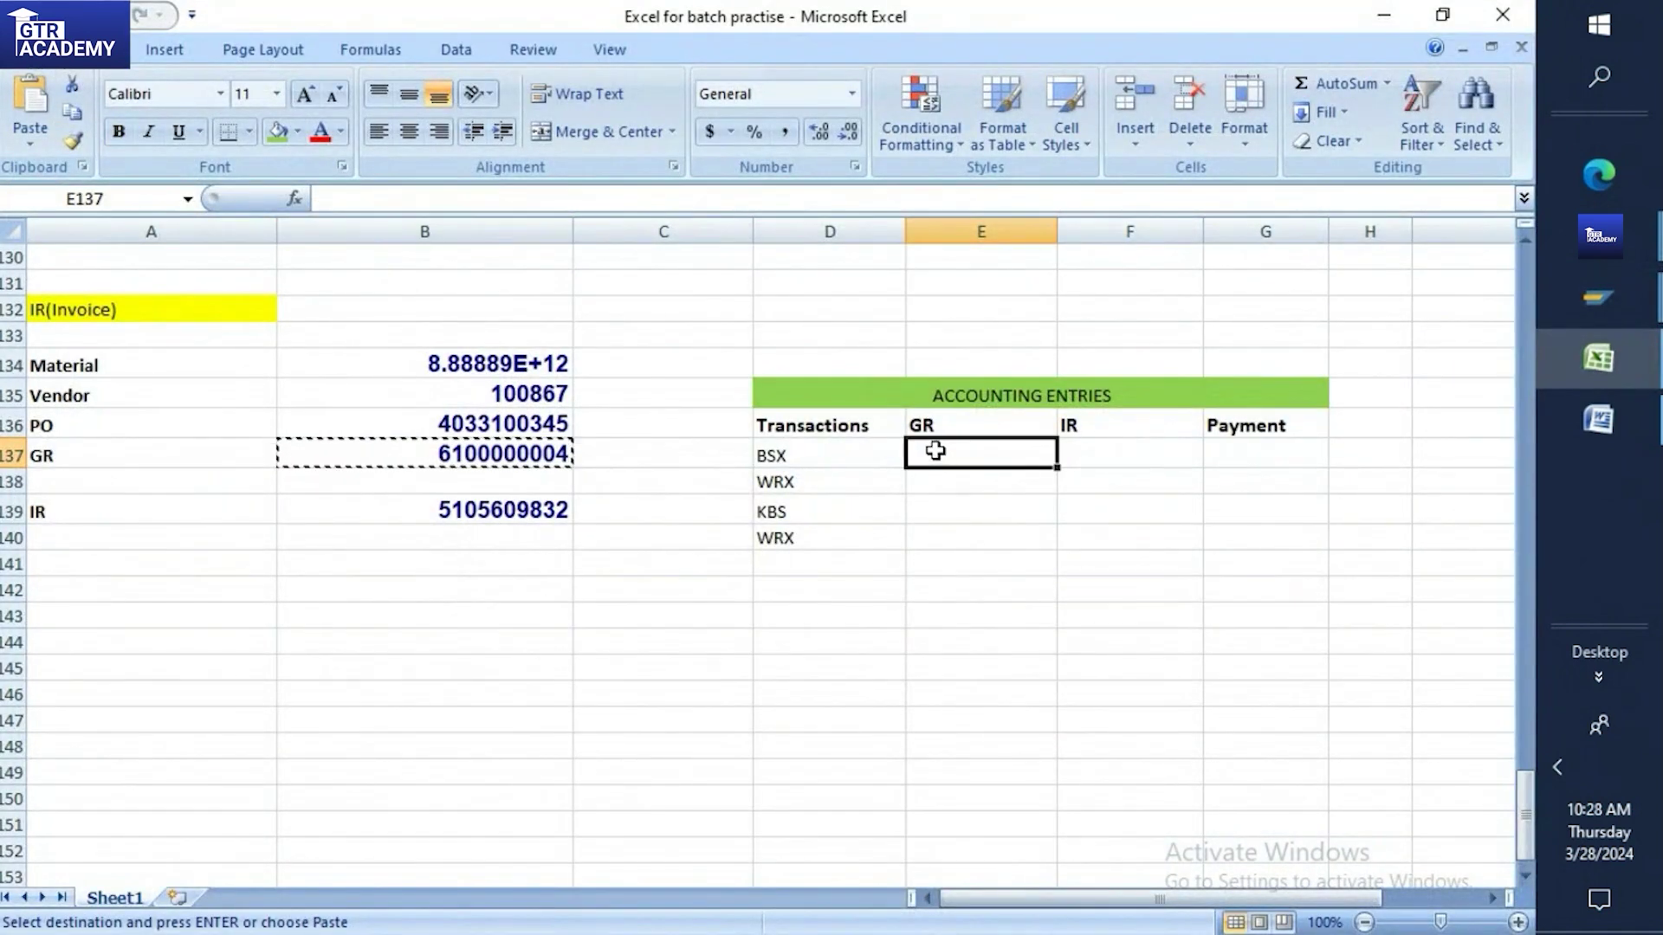
pyautogui.write('=')
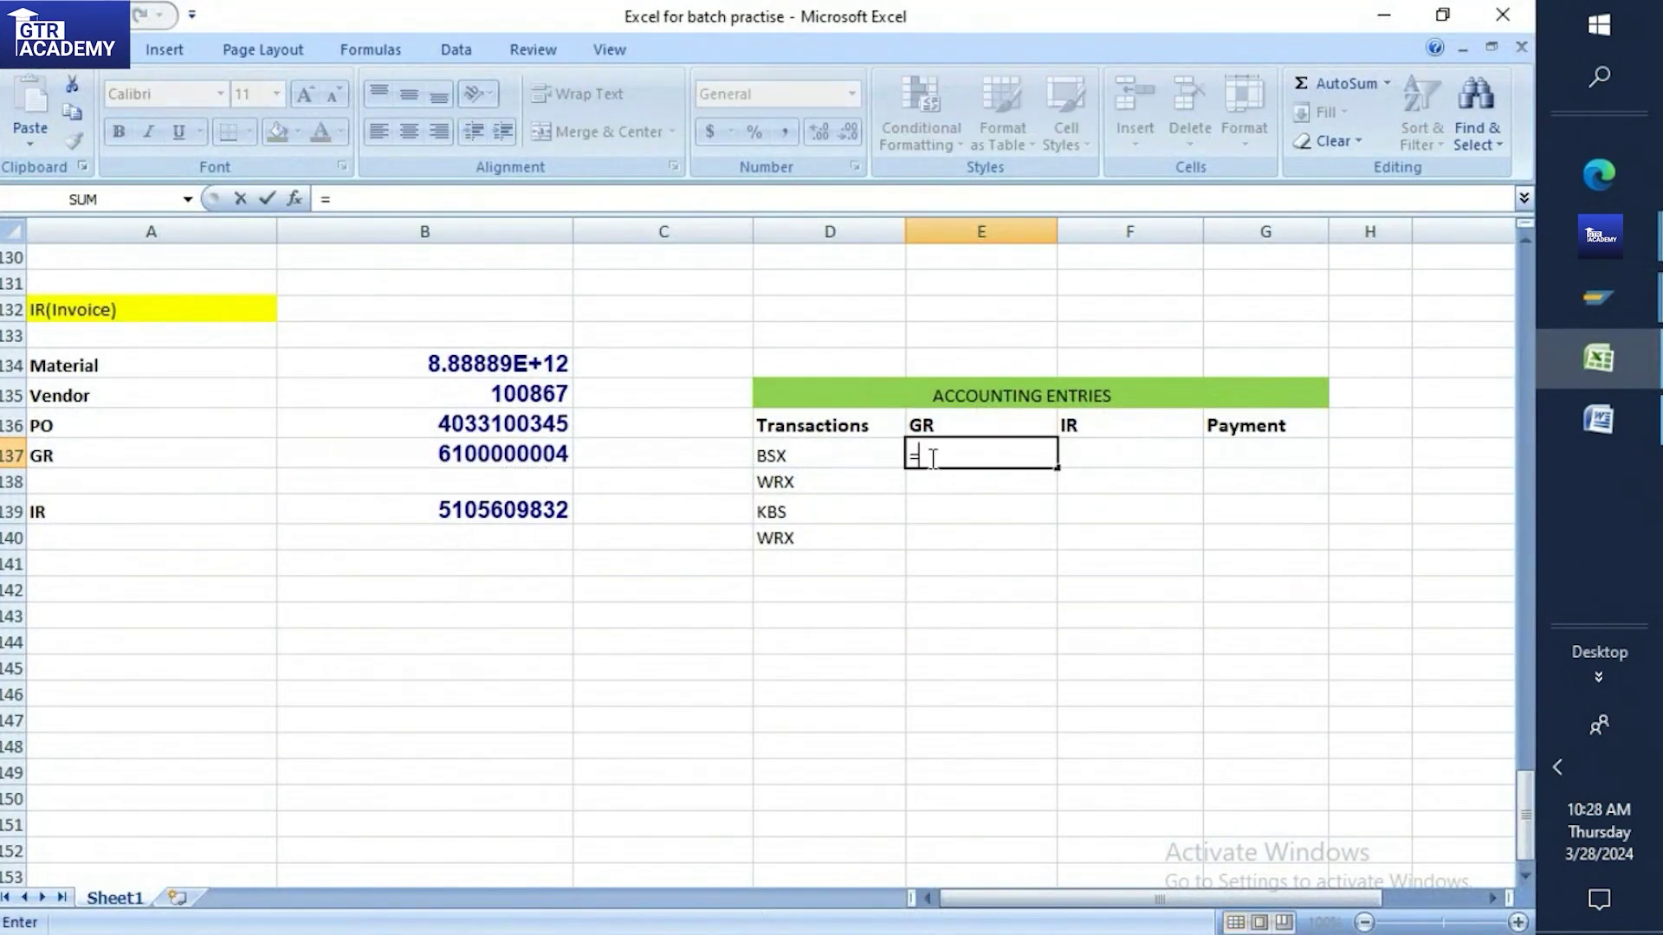
pyautogui.press('BackSpace')
pyautogui.write('+')
pyautogui.click(942, 481)
pyautogui.write('-')
pyautogui.press('BackSpace')
pyautogui.press('BackSpace')
pyautogui.press('BackSpace')
pyautogui.press('BackSpace')
pyautogui.press('BackSpace')
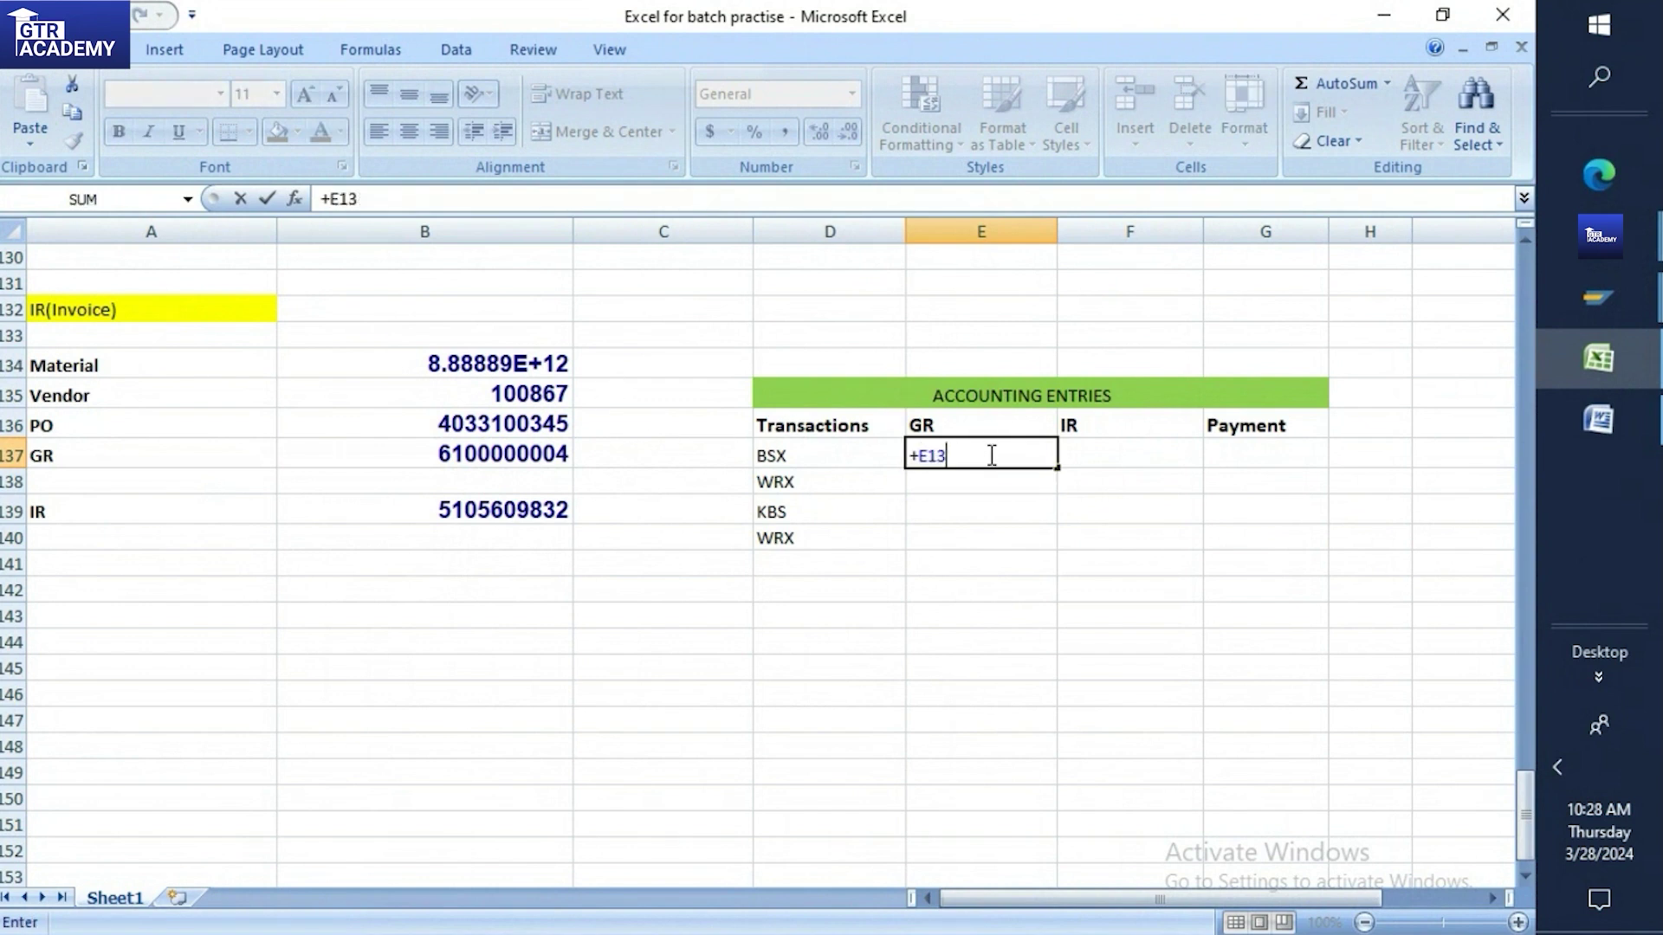
pyautogui.press('BackSpace')
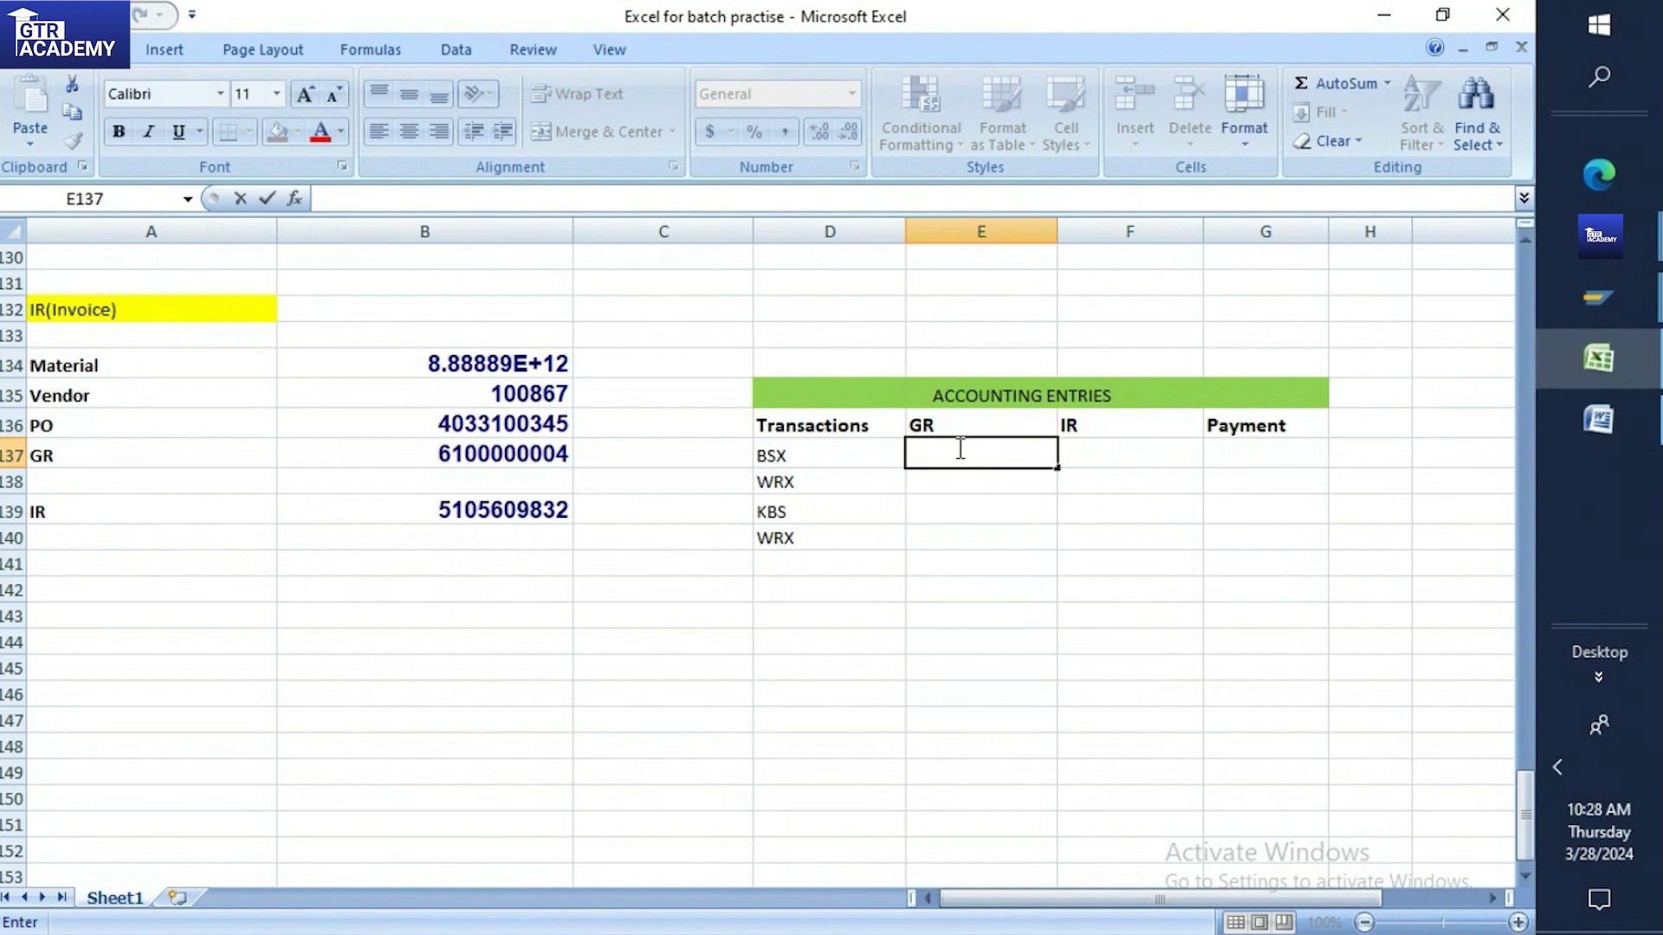
# In the Excel accounting entries table, enter "Debit" for BSX in E137 and "credit" for WRX in E138
pyautogui.write('Debit')
pyautogui.moveTo(1603, 278)
pyautogui.click(1448, 379)
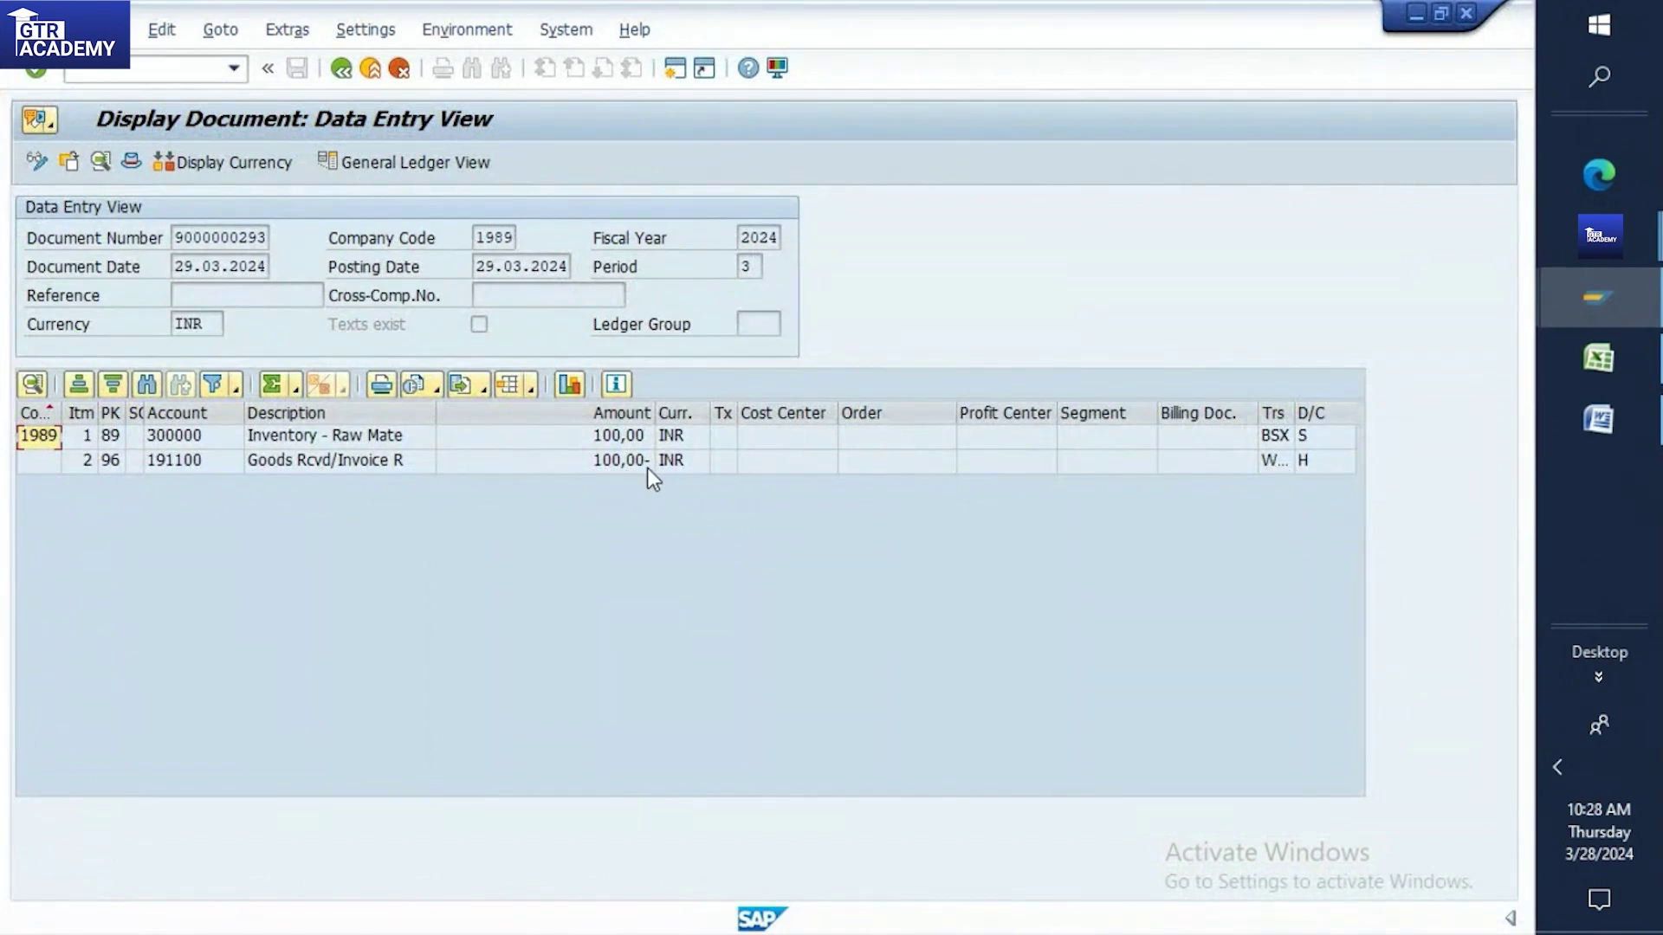
pyautogui.click(1580, 354)
pyautogui.click(930, 483)
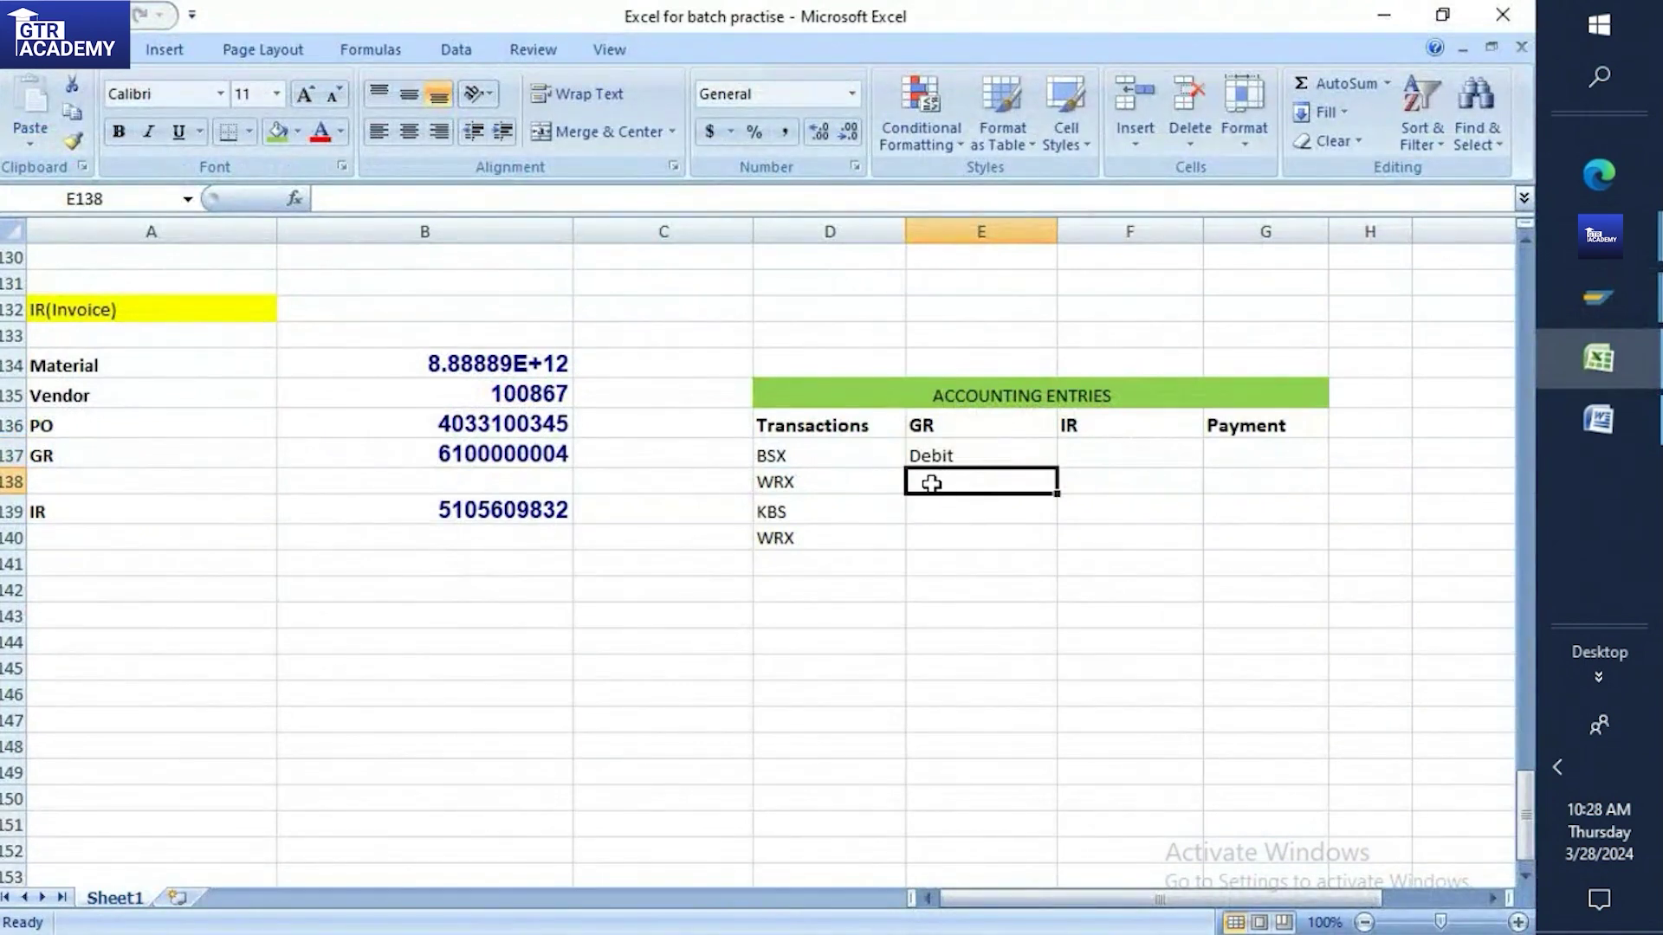
pyautogui.write('credit')
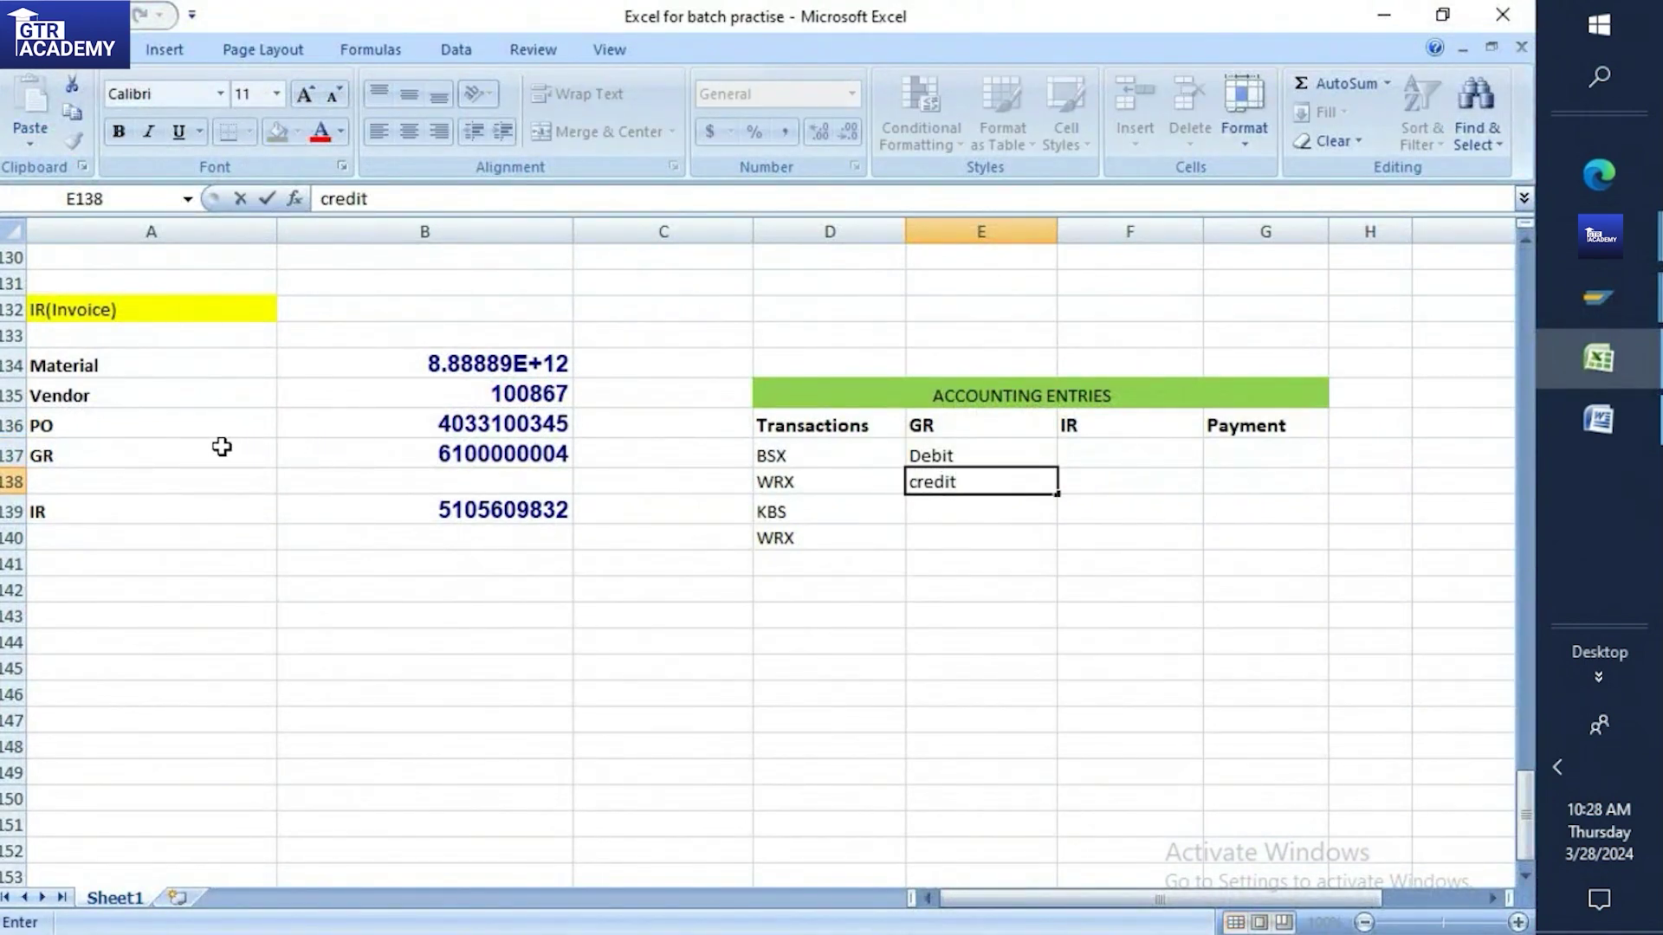
# Switch to the Word document and add the line "1)BSX" below the CREDIT line, after a blank line
pyautogui.click(1597, 304)
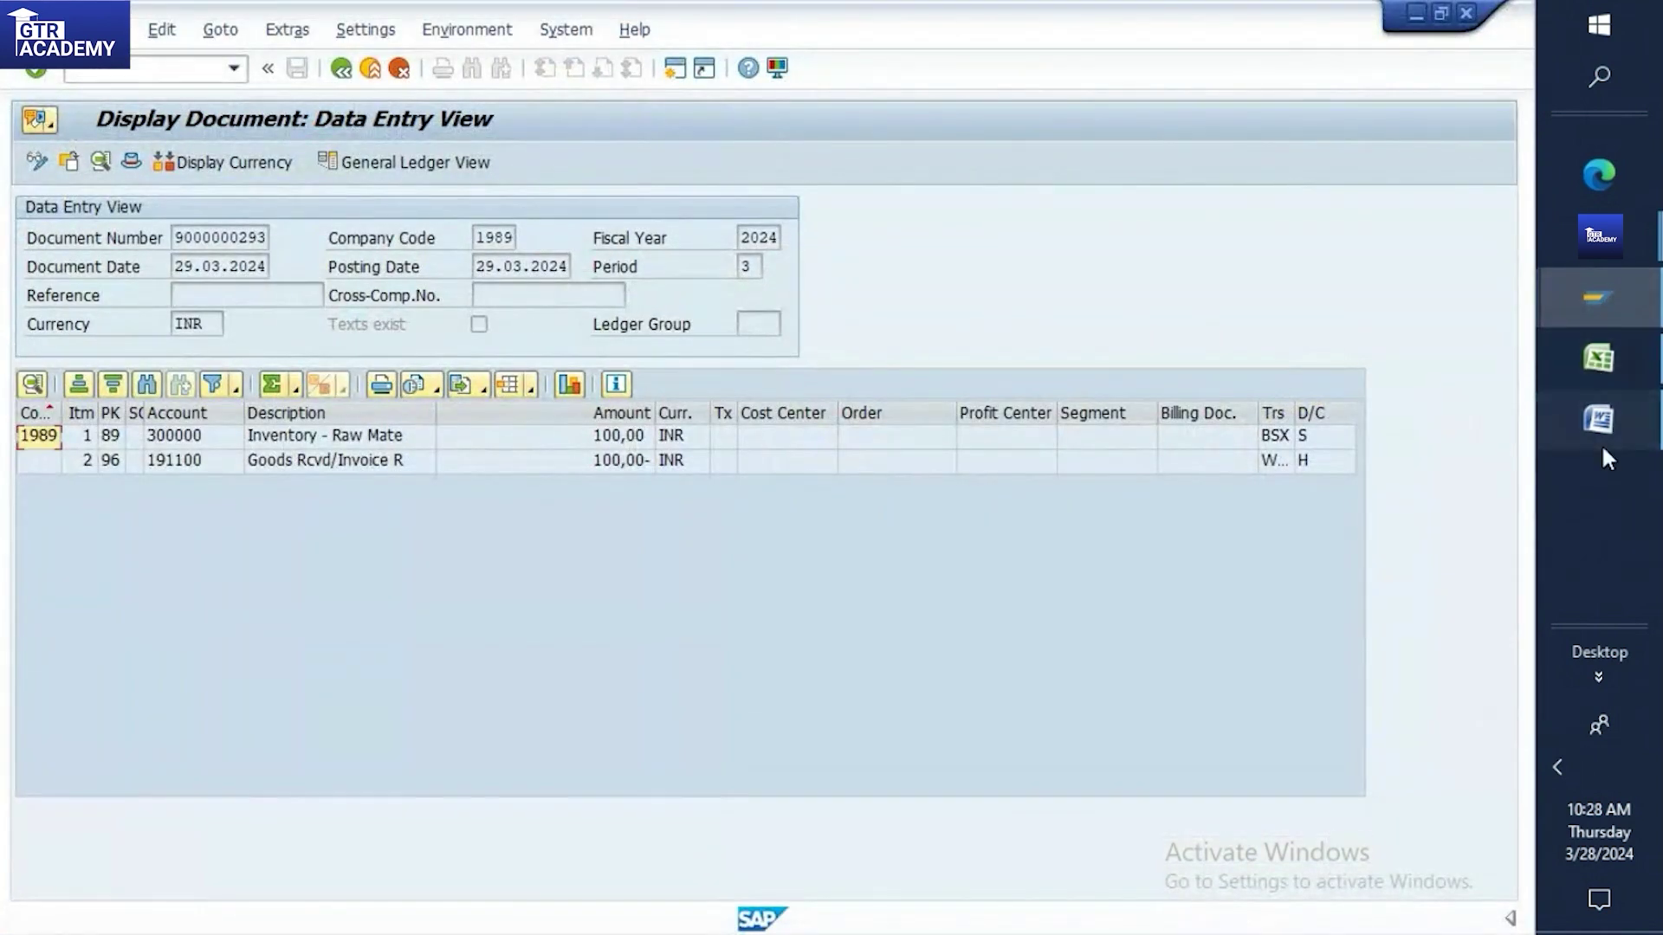
pyautogui.click(1599, 419)
pyautogui.scroll(-1, 538, 601)
pyautogui.click(402, 608)
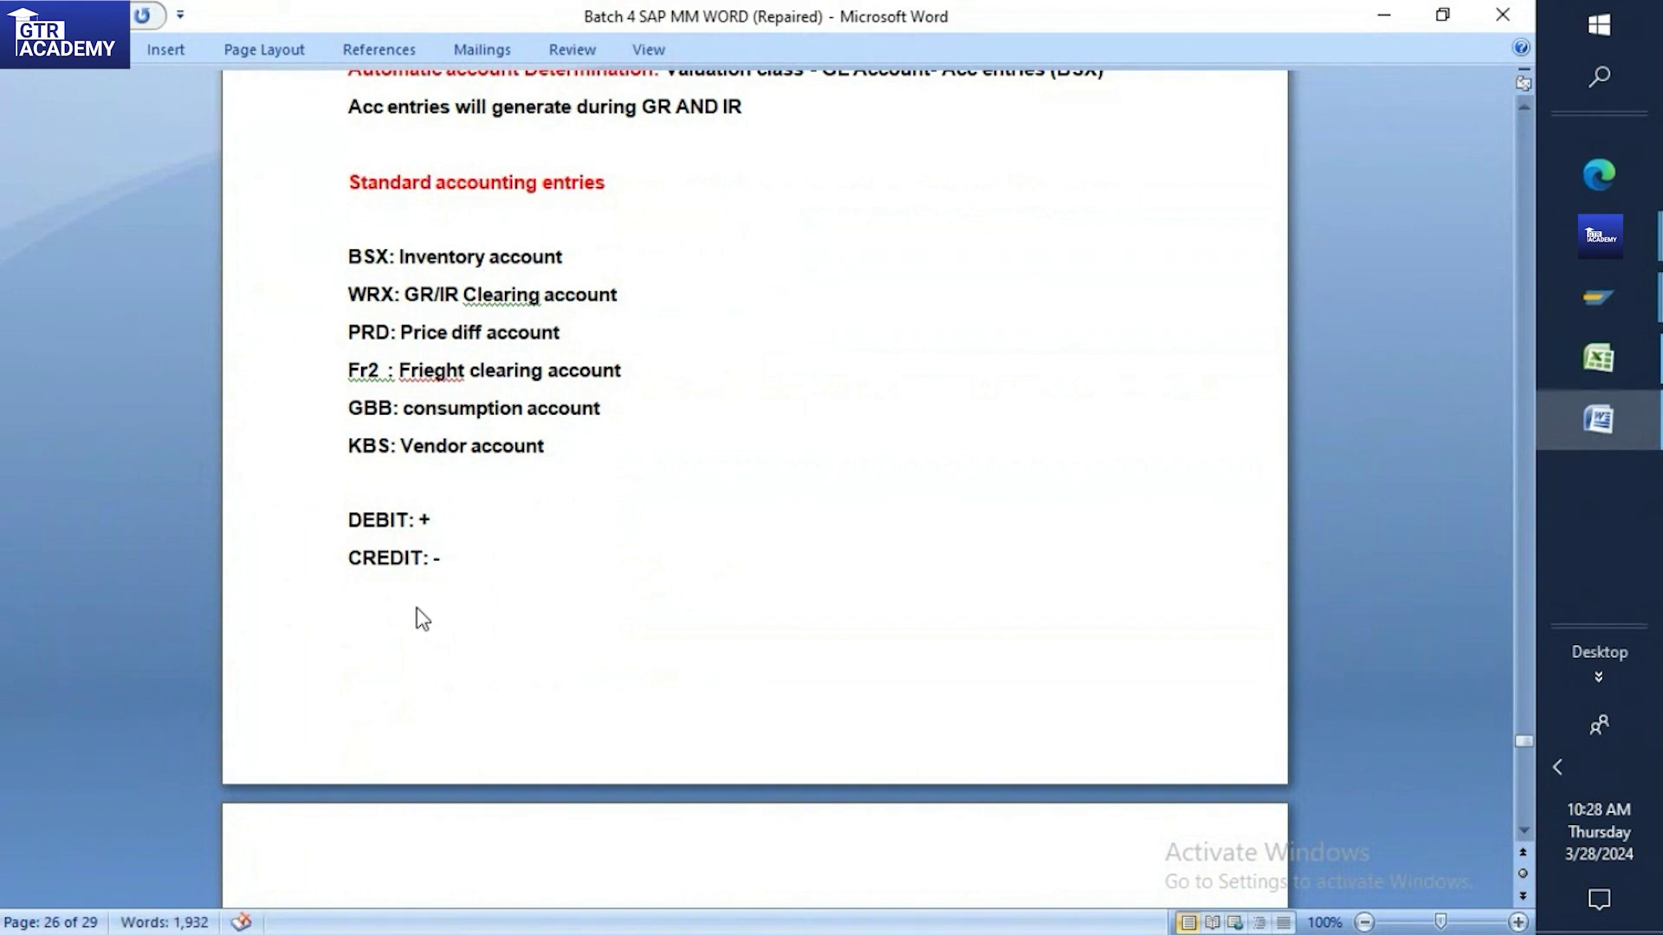
pyautogui.press('Return')
pyautogui.write('1)BSX')
# Check the SAP accounting document, extend the Word BSX line with "- Whenever we receive a material to our inventory", and continue onto the next page
pyautogui.moveTo(1599, 294)
pyautogui.click(1380, 369)
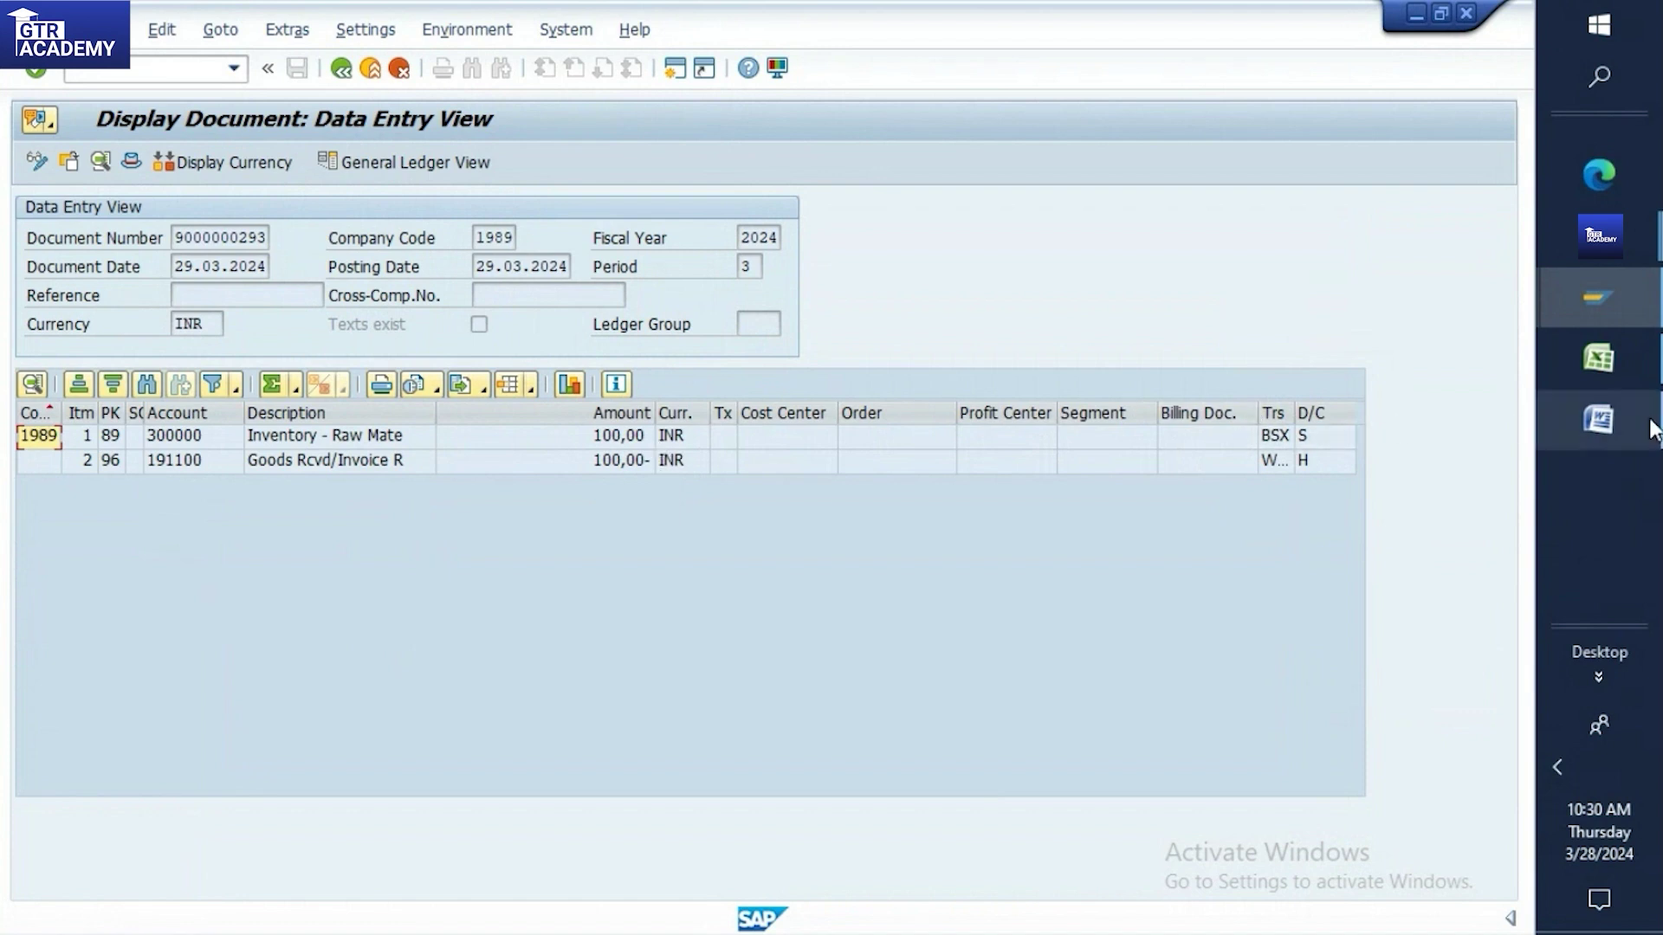
pyautogui.click(1577, 423)
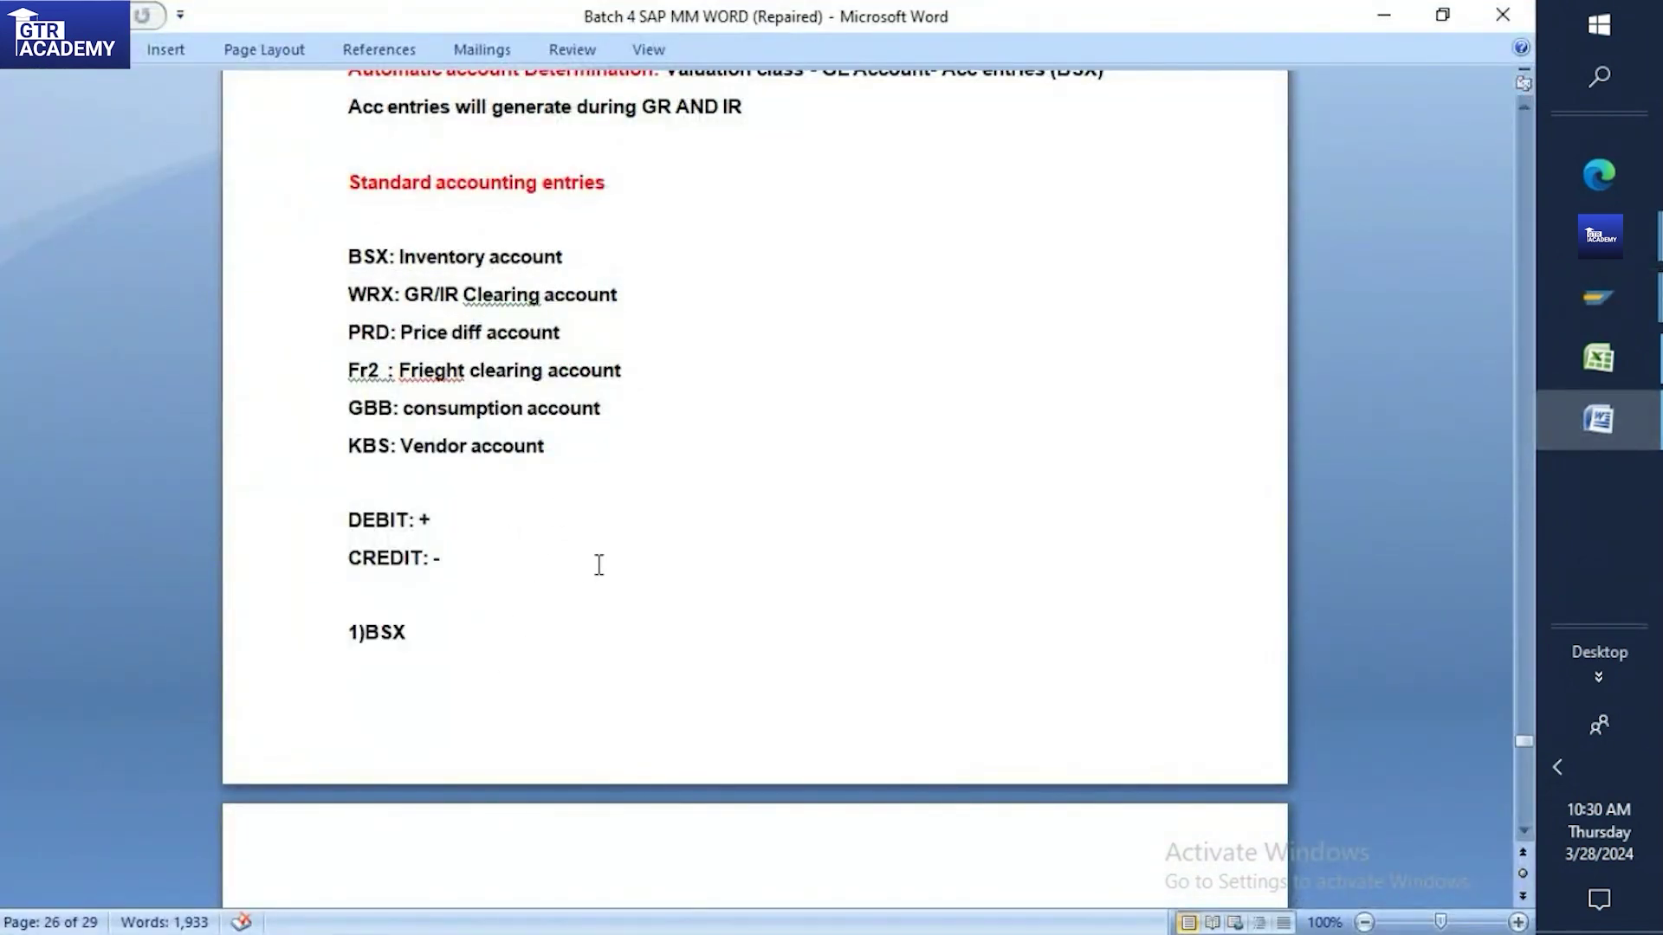
pyautogui.write('- Whenever')
pyautogui.write('w')
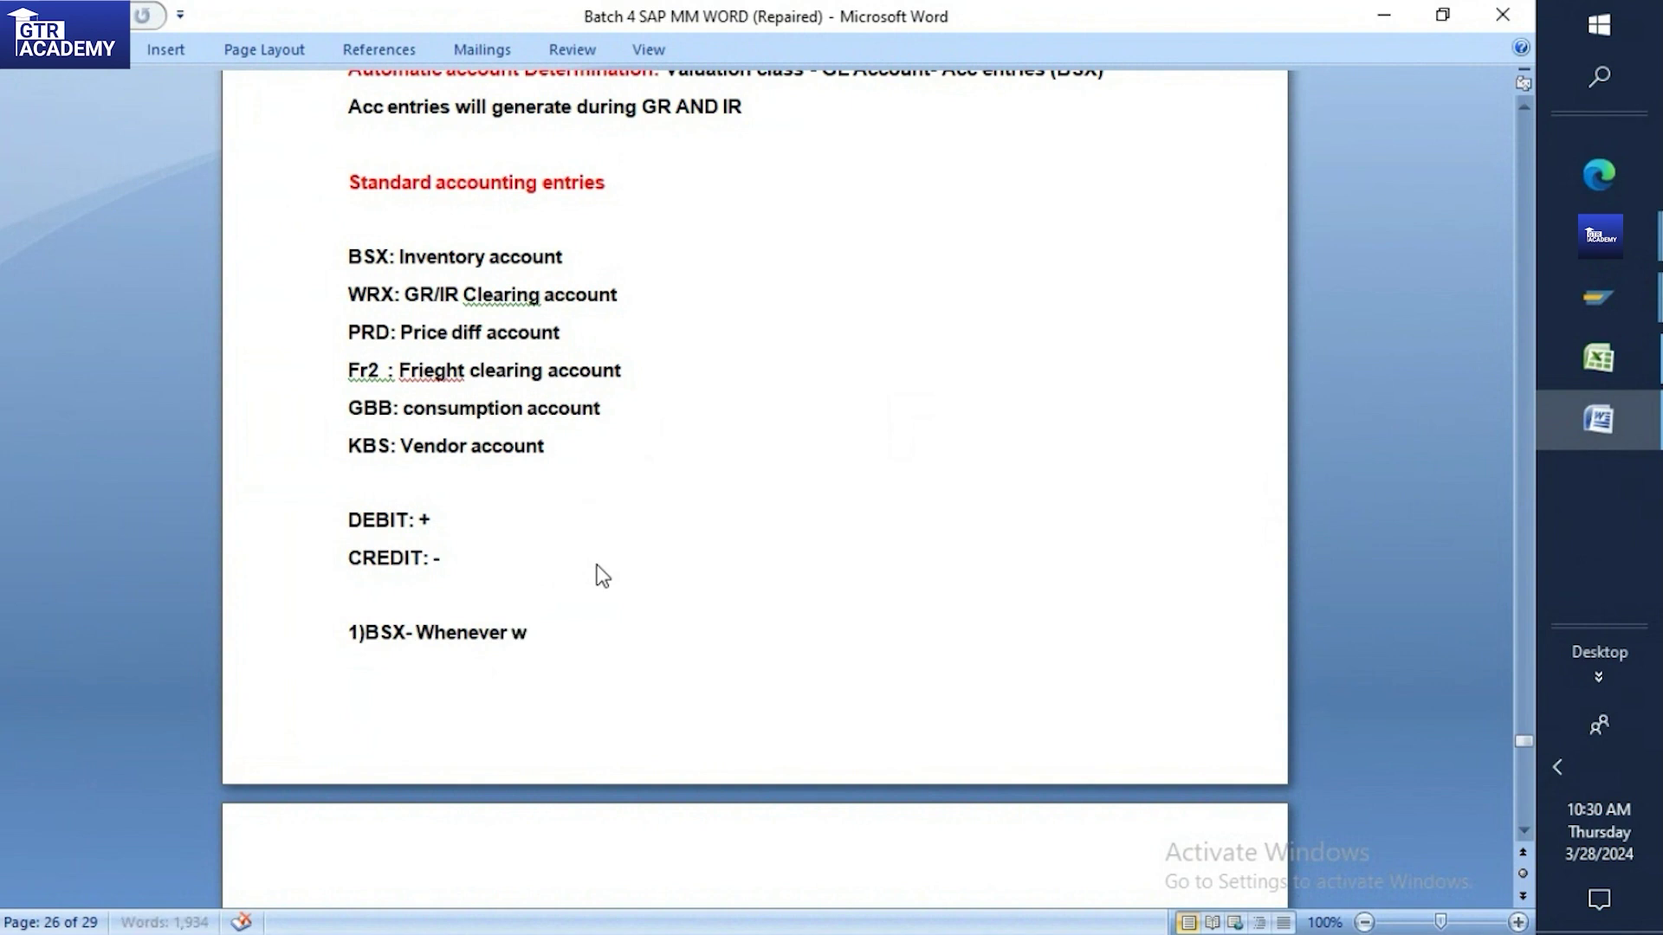
pyautogui.write('e receive a mat')
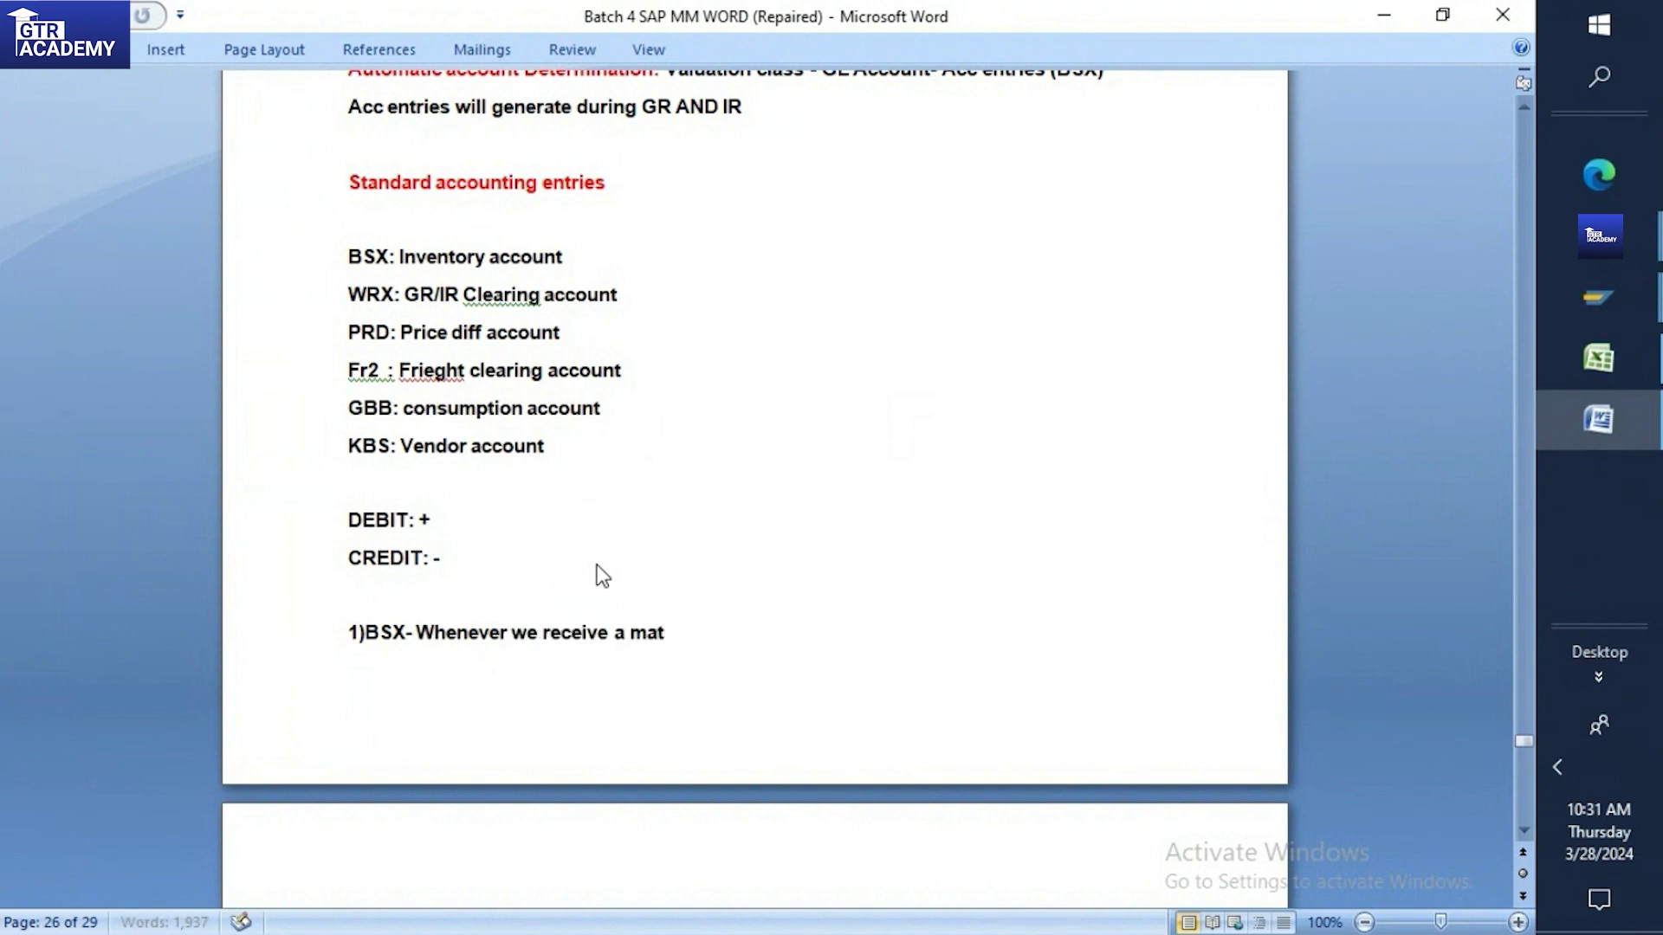
pyautogui.write('erial to our')
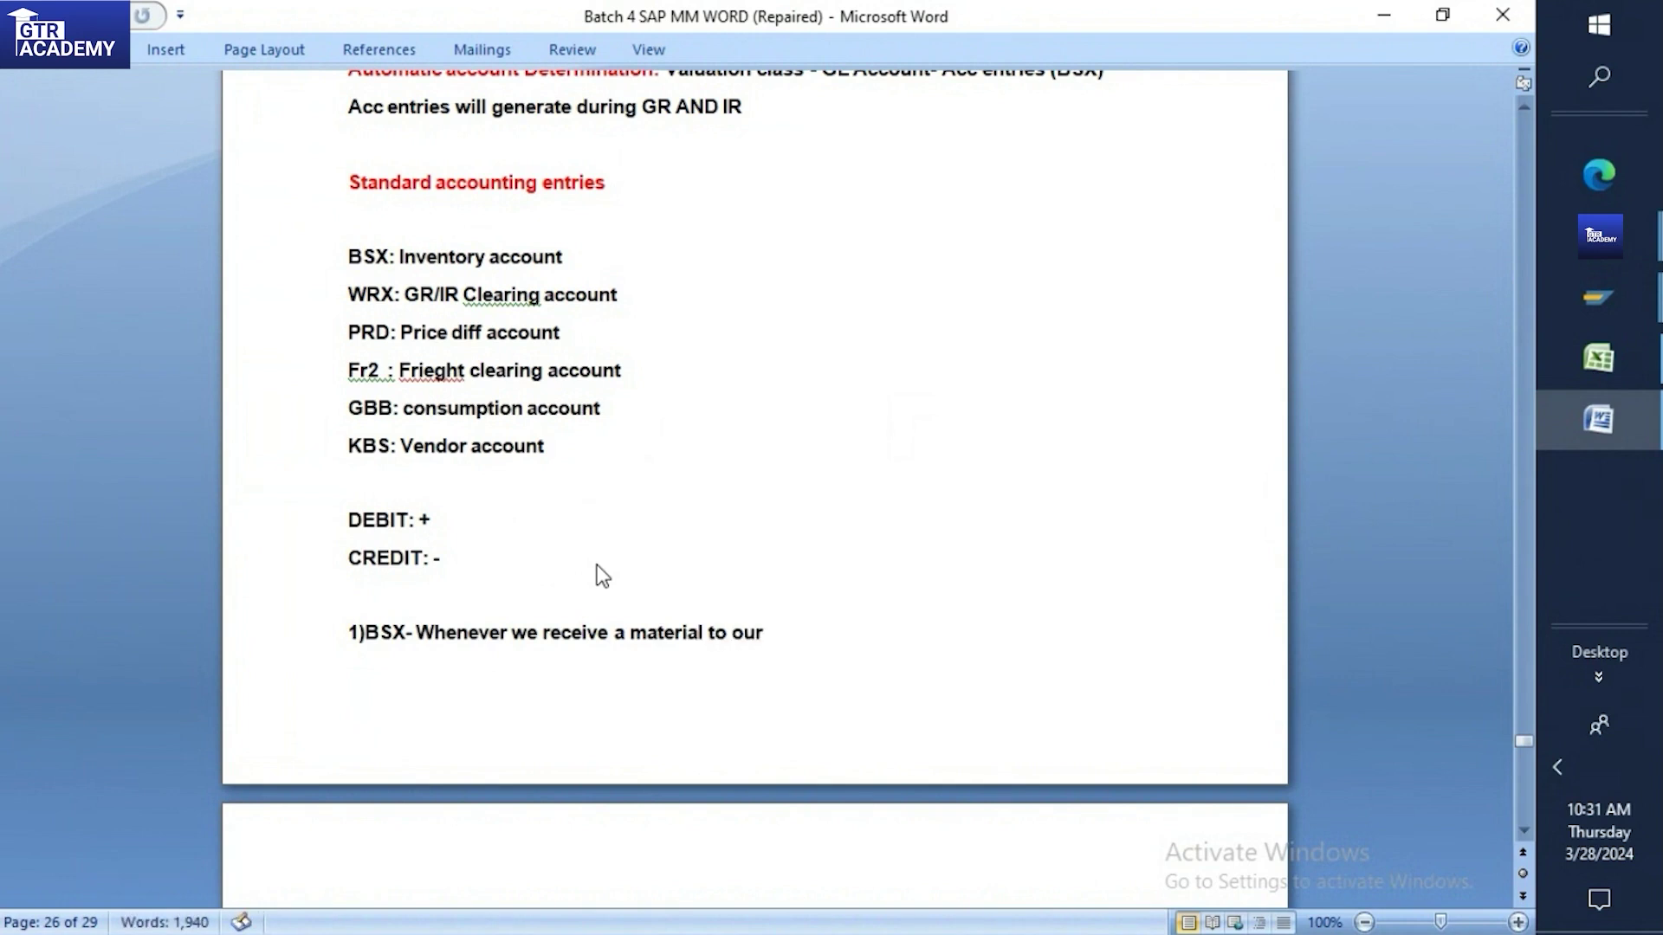
pyautogui.write(' inventory')
pyautogui.hotkey('ctrl', 'Return')
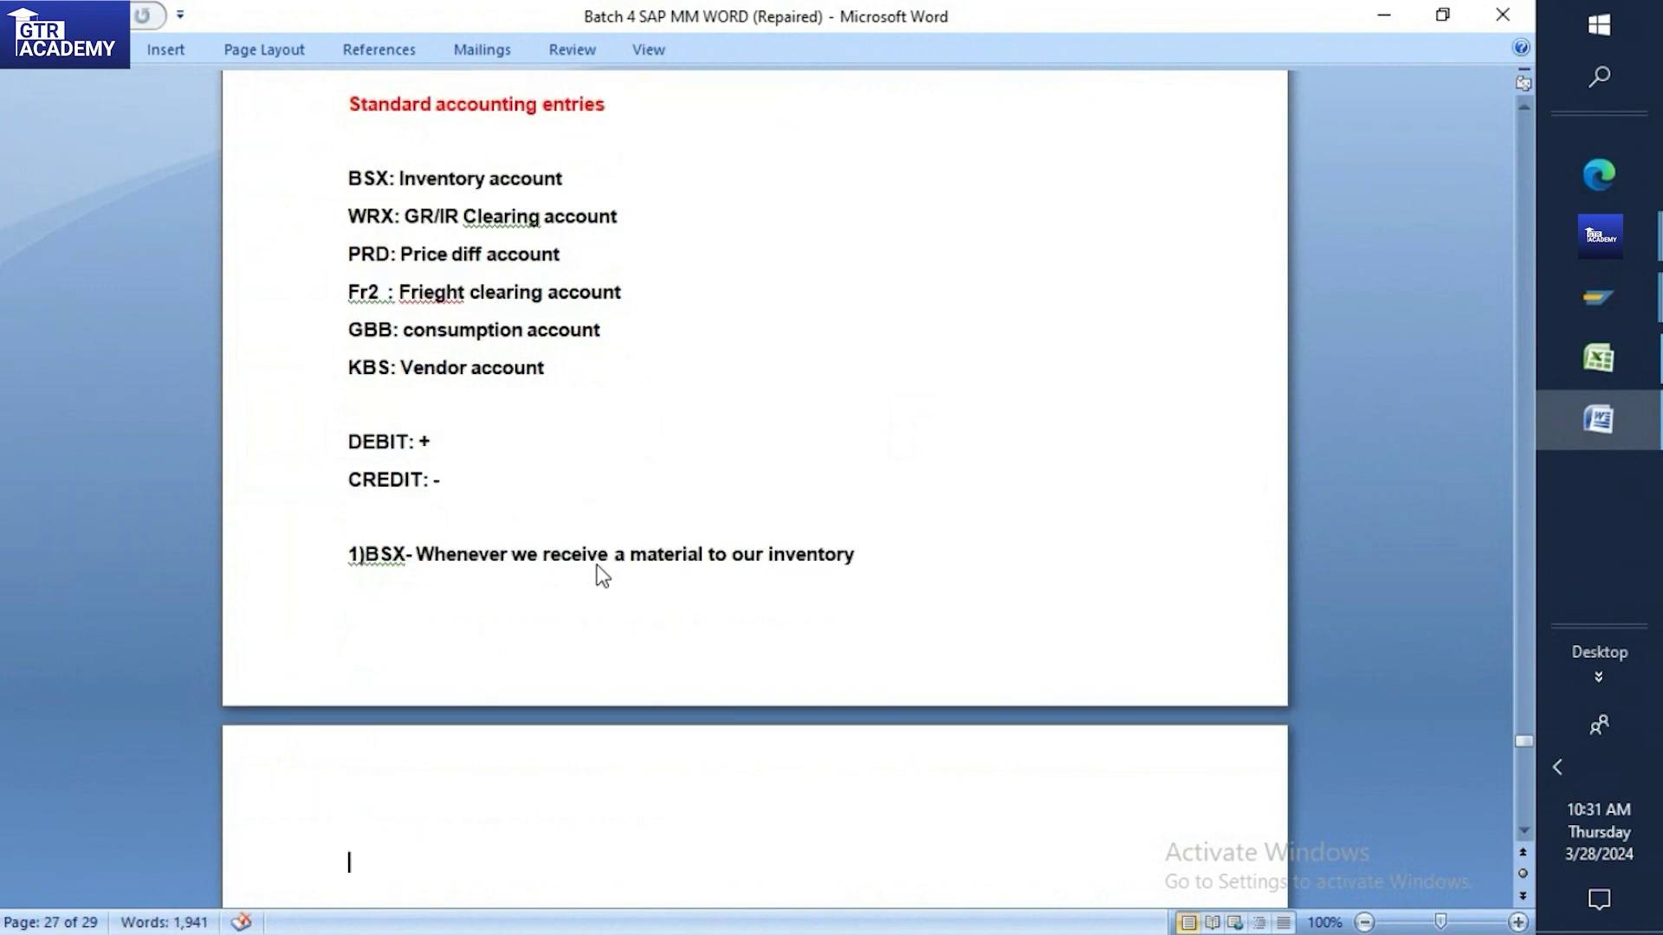
# Move the "1)BSX" explanation to a new page and start a line "BSX" directly below it
pyautogui.click(501, 518)
pyautogui.hotkey('ctrl', 'Return')
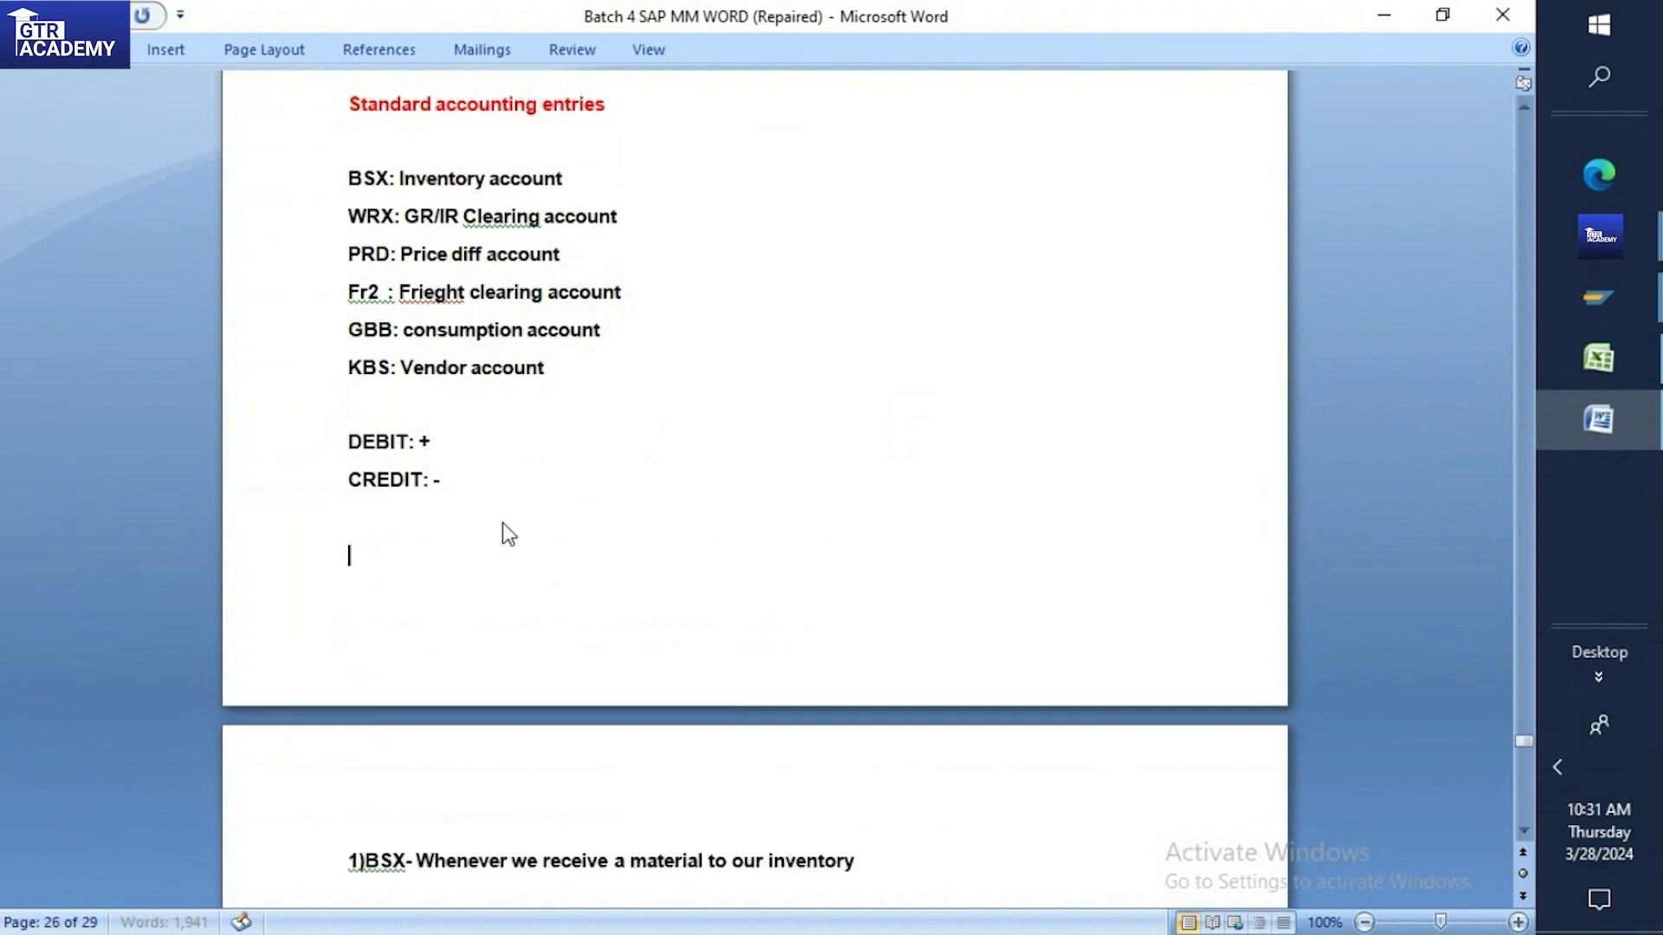
pyautogui.scroll(-2, 519, 524)
pyautogui.click(507, 648)
pyautogui.write('BSX')
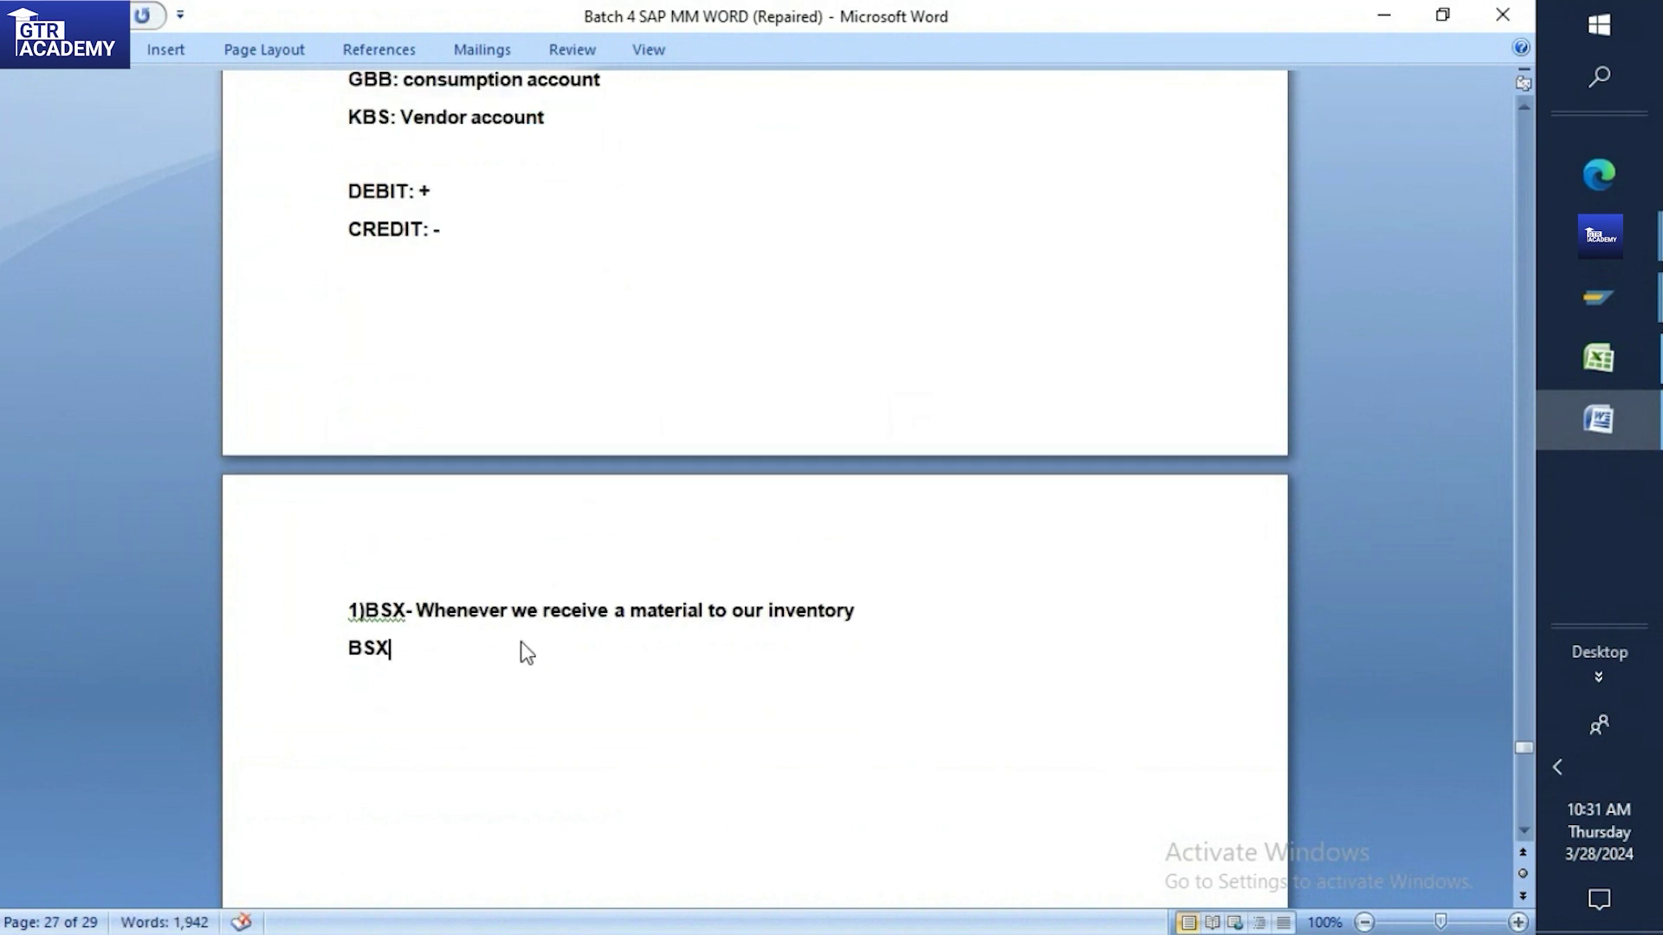
# Complete the line below the material receipt explanation so it reads "BSX (+)Debit"
pyautogui.write(' Debit')
pyautogui.press('Left')
pyautogui.press('Left')
pyautogui.press('Left')
pyautogui.press('Left')
pyautogui.press('Left')
pyautogui.write('(+')
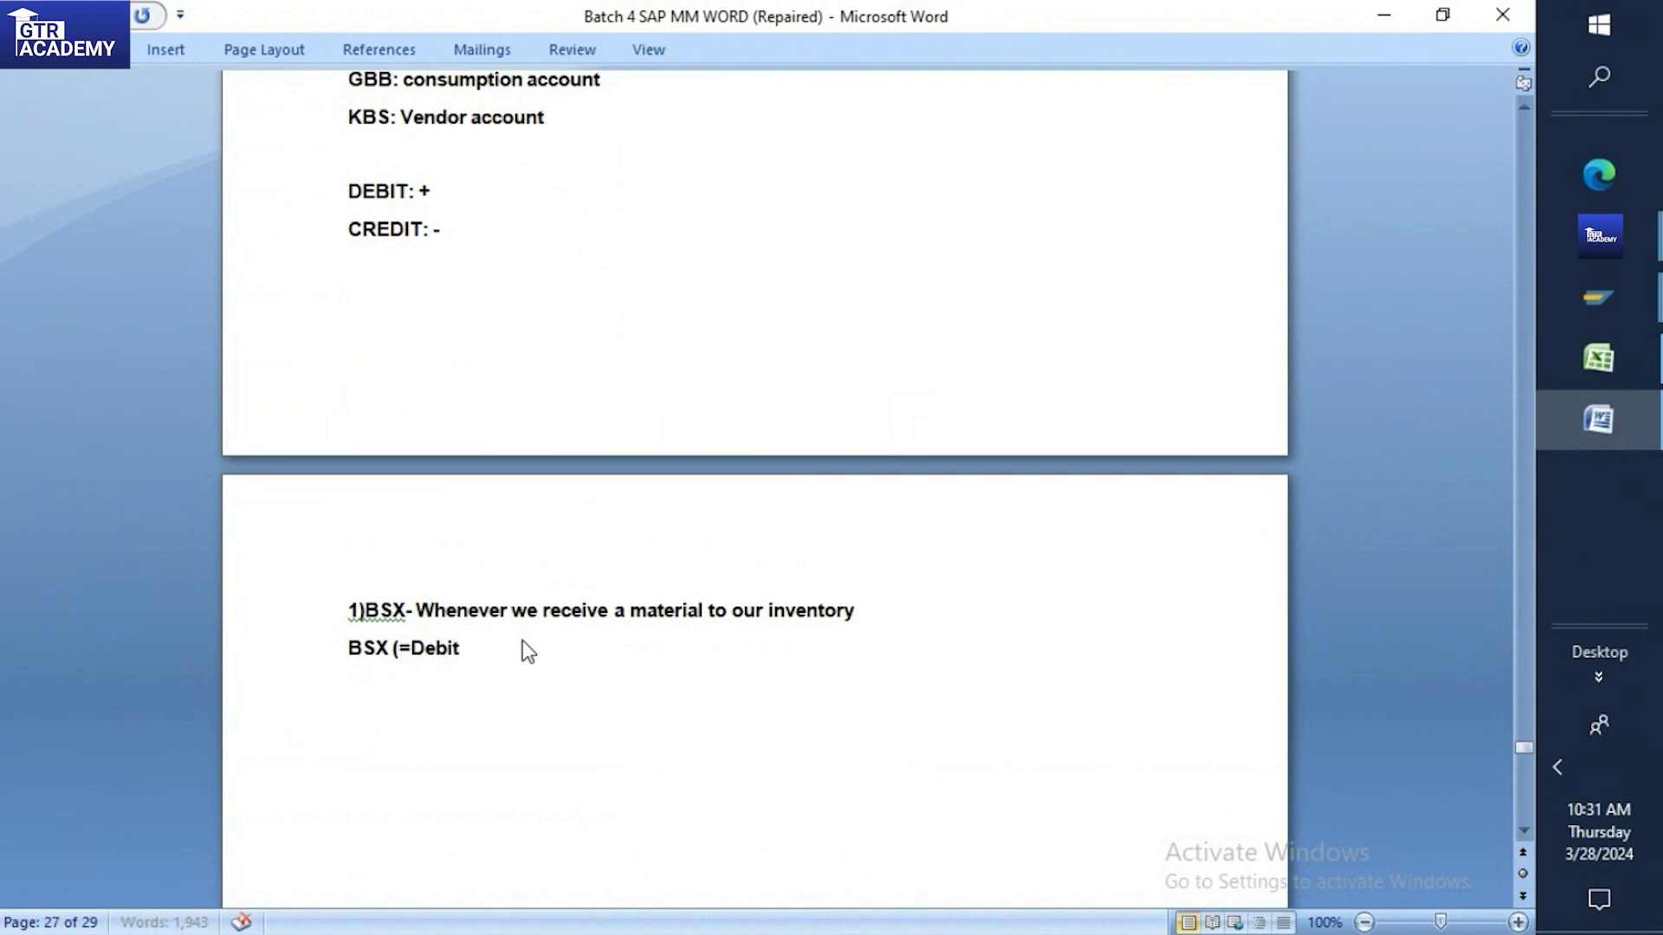
pyautogui.press('BackSpace')
pyautogui.write('+)')
pyautogui.click(497, 653)
# Add the lines "Whenever we issue a material to diff kind of activity" and "BSX (-) Credit" below the debit line
pyautogui.press('Return')
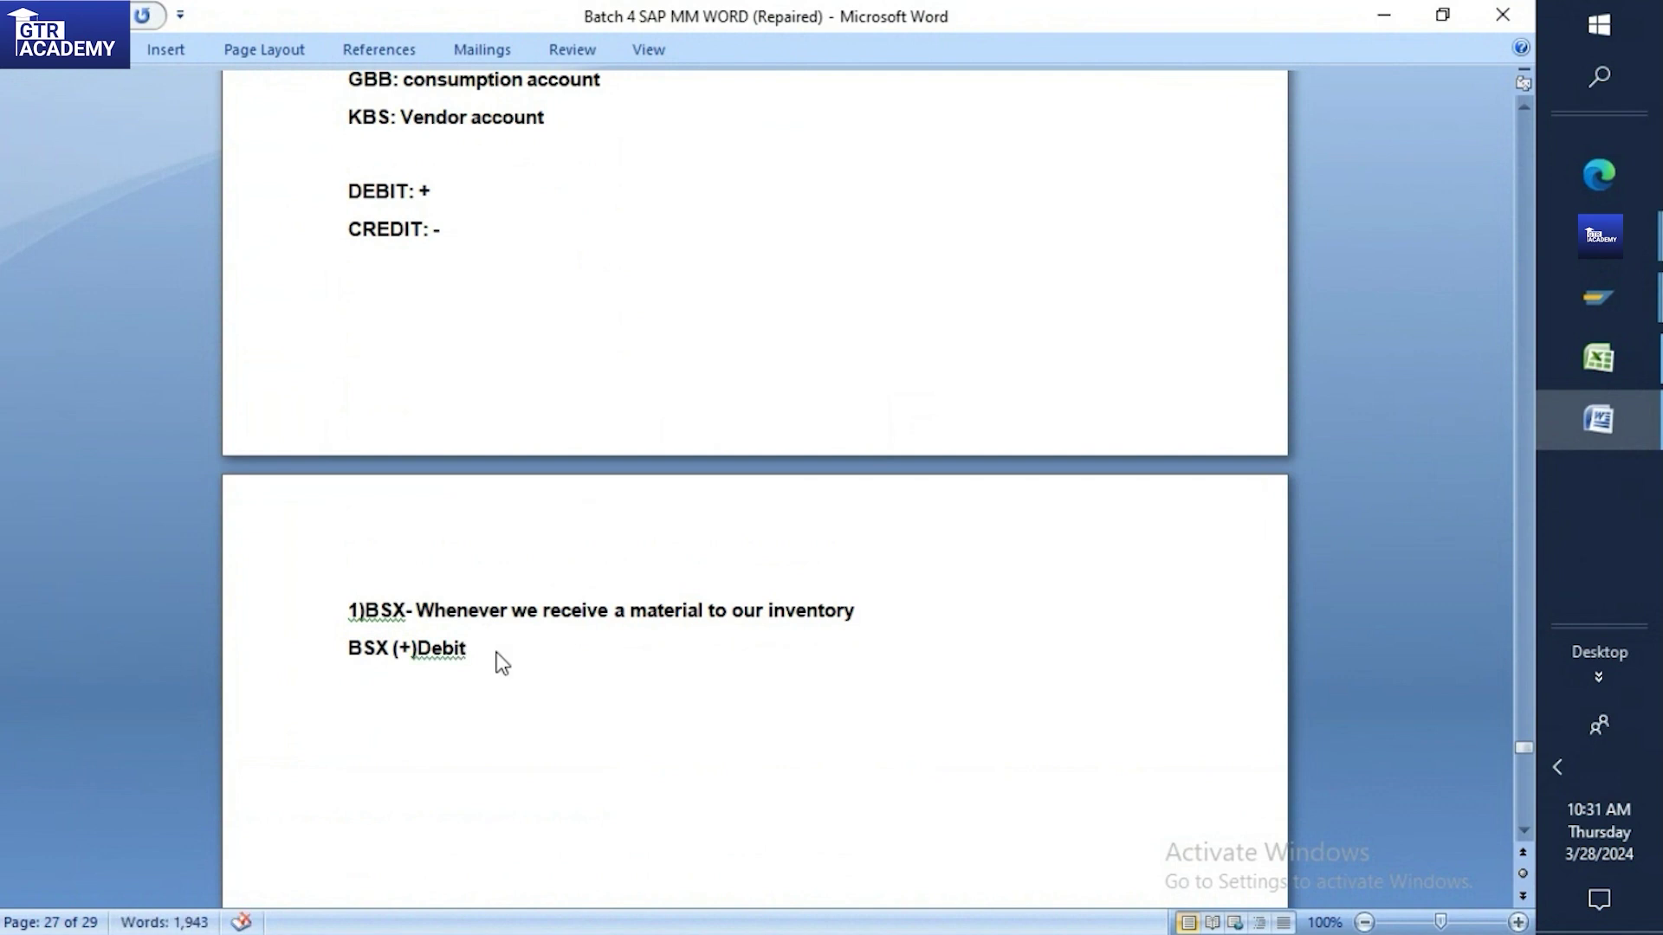
pyautogui.write('whenever we issue a ')
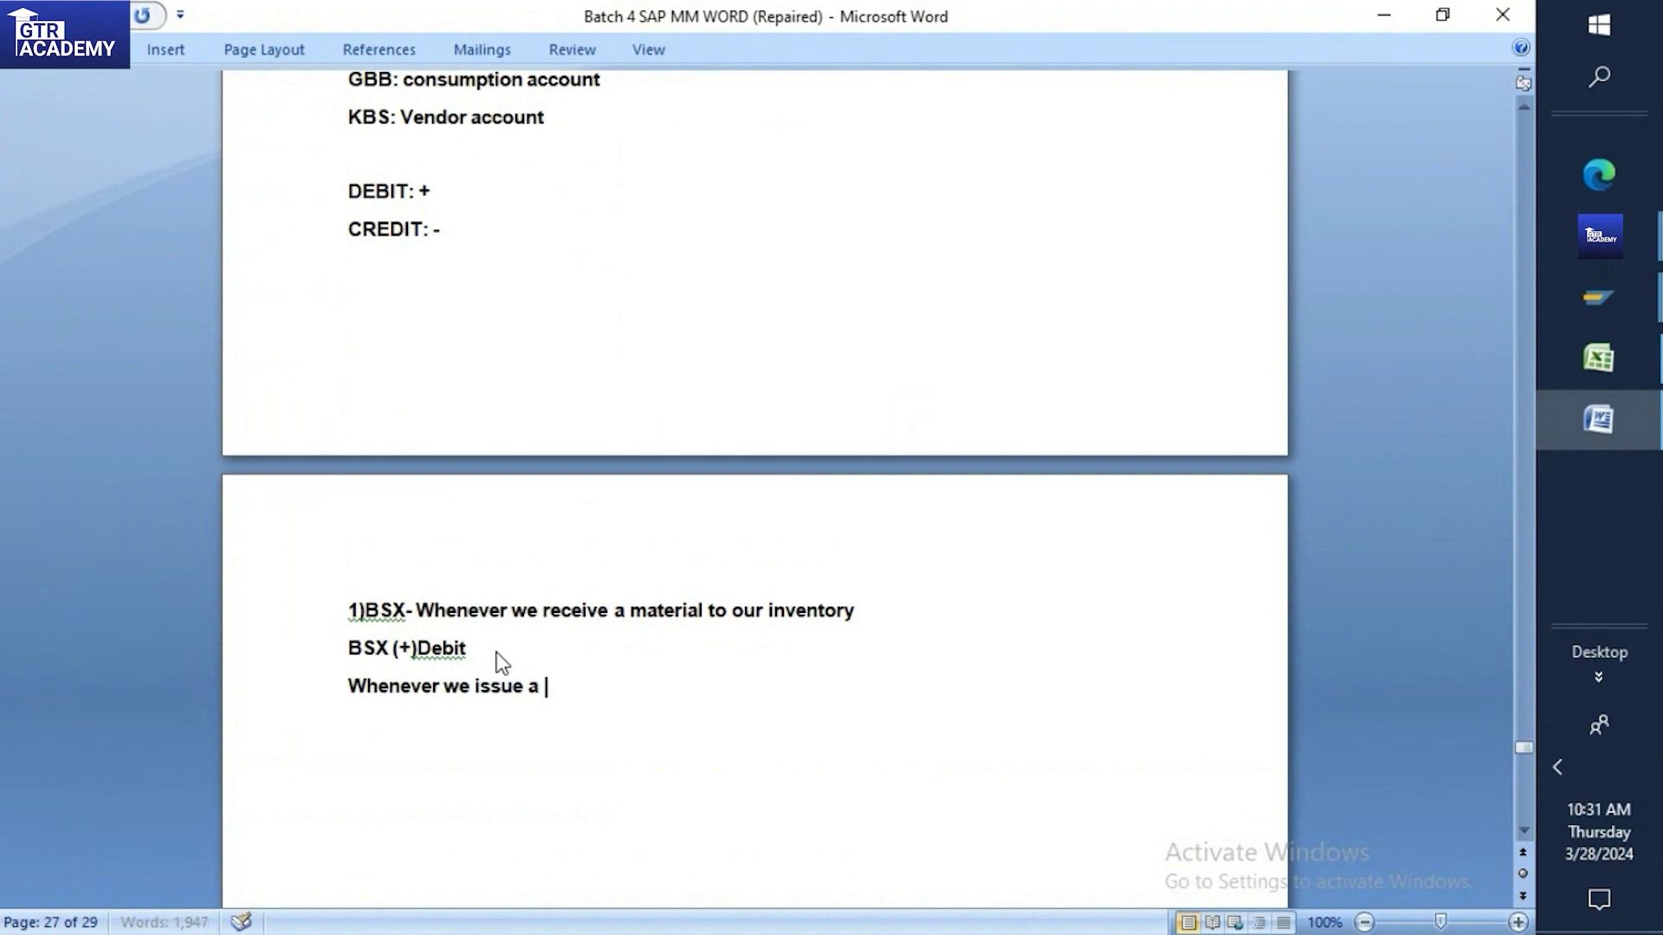
pyautogui.write('material to diff kin')
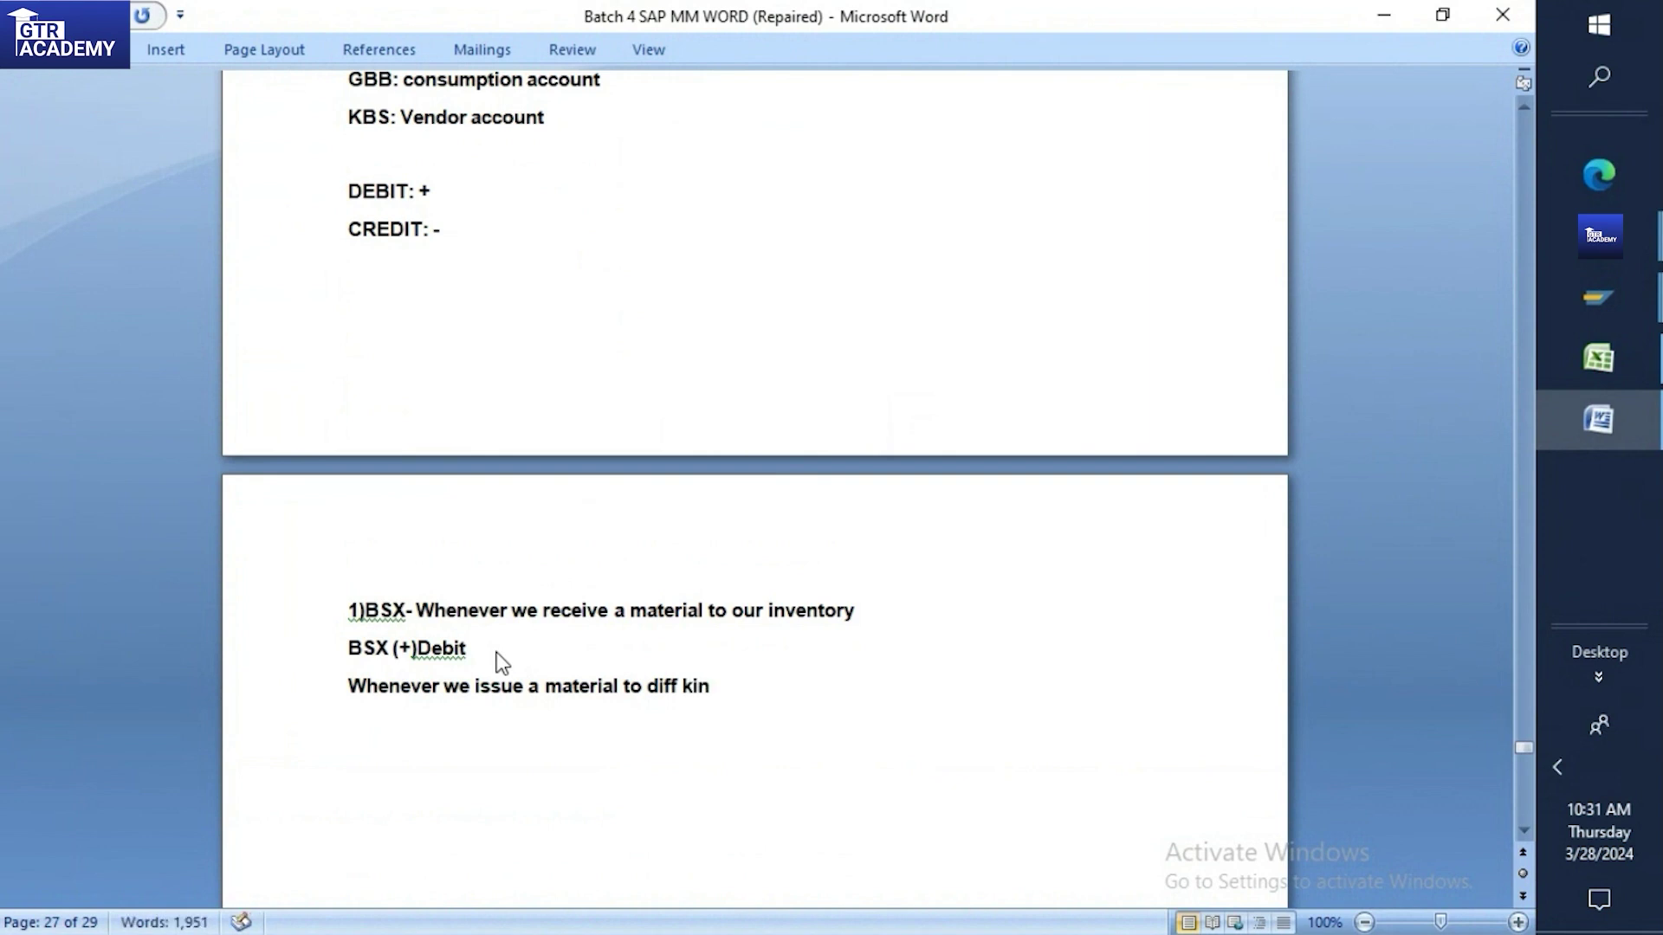
pyautogui.write('d of activity')
pyautogui.press('Return')
pyautogui.write('BSX')
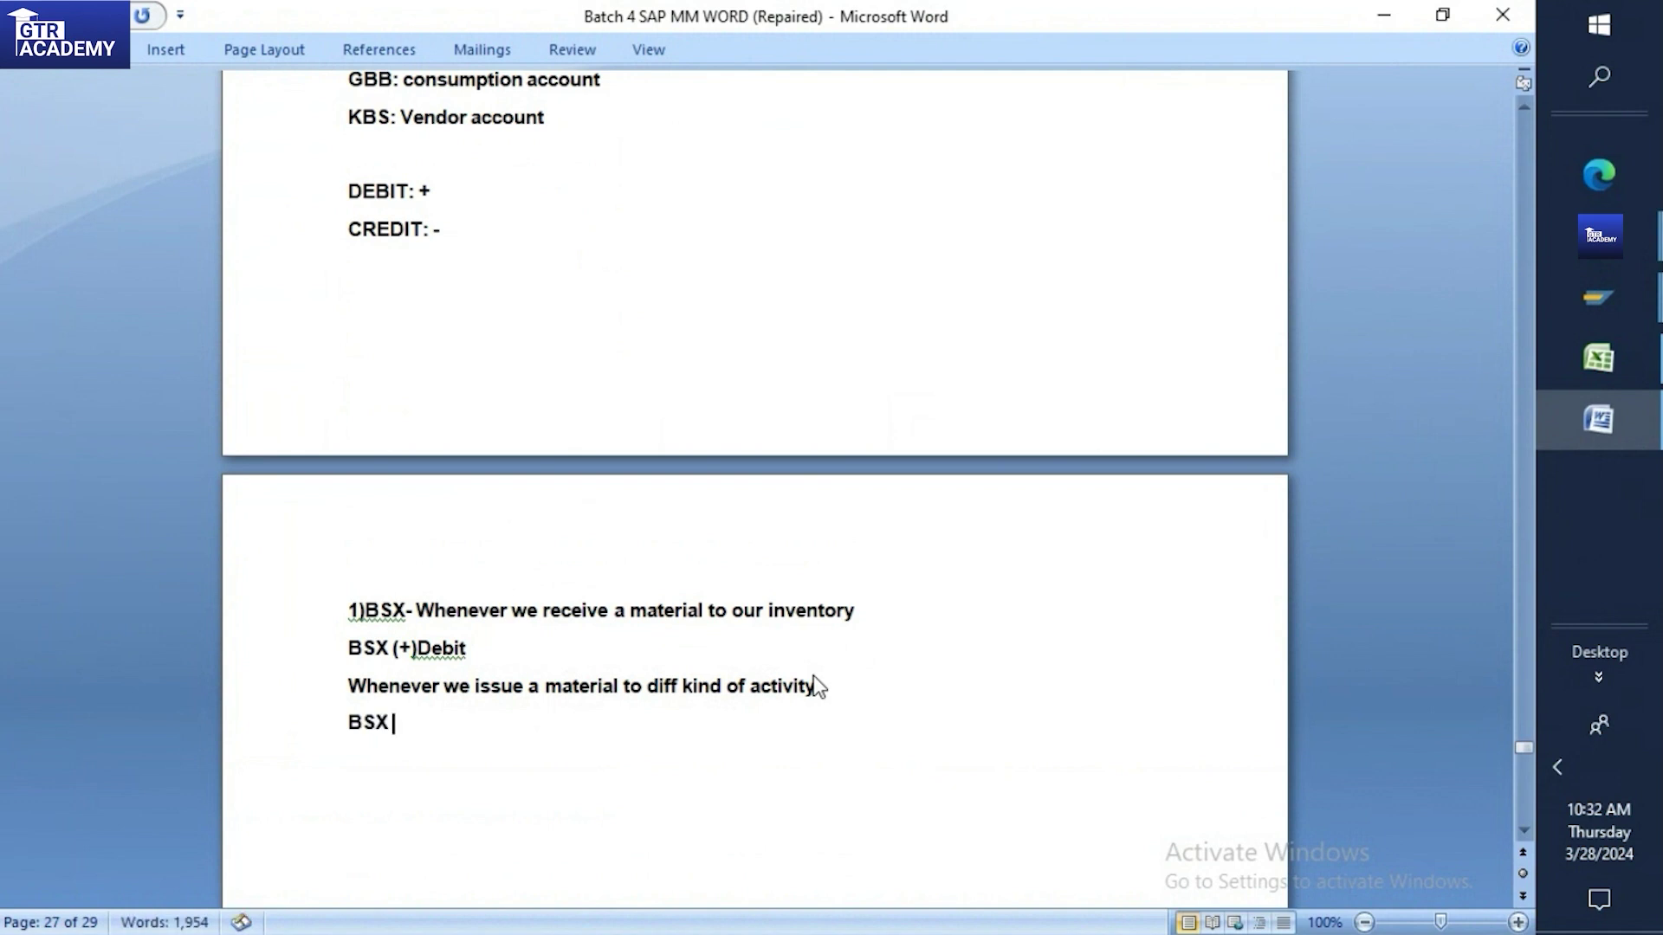
pyautogui.write(' (-) Credit')
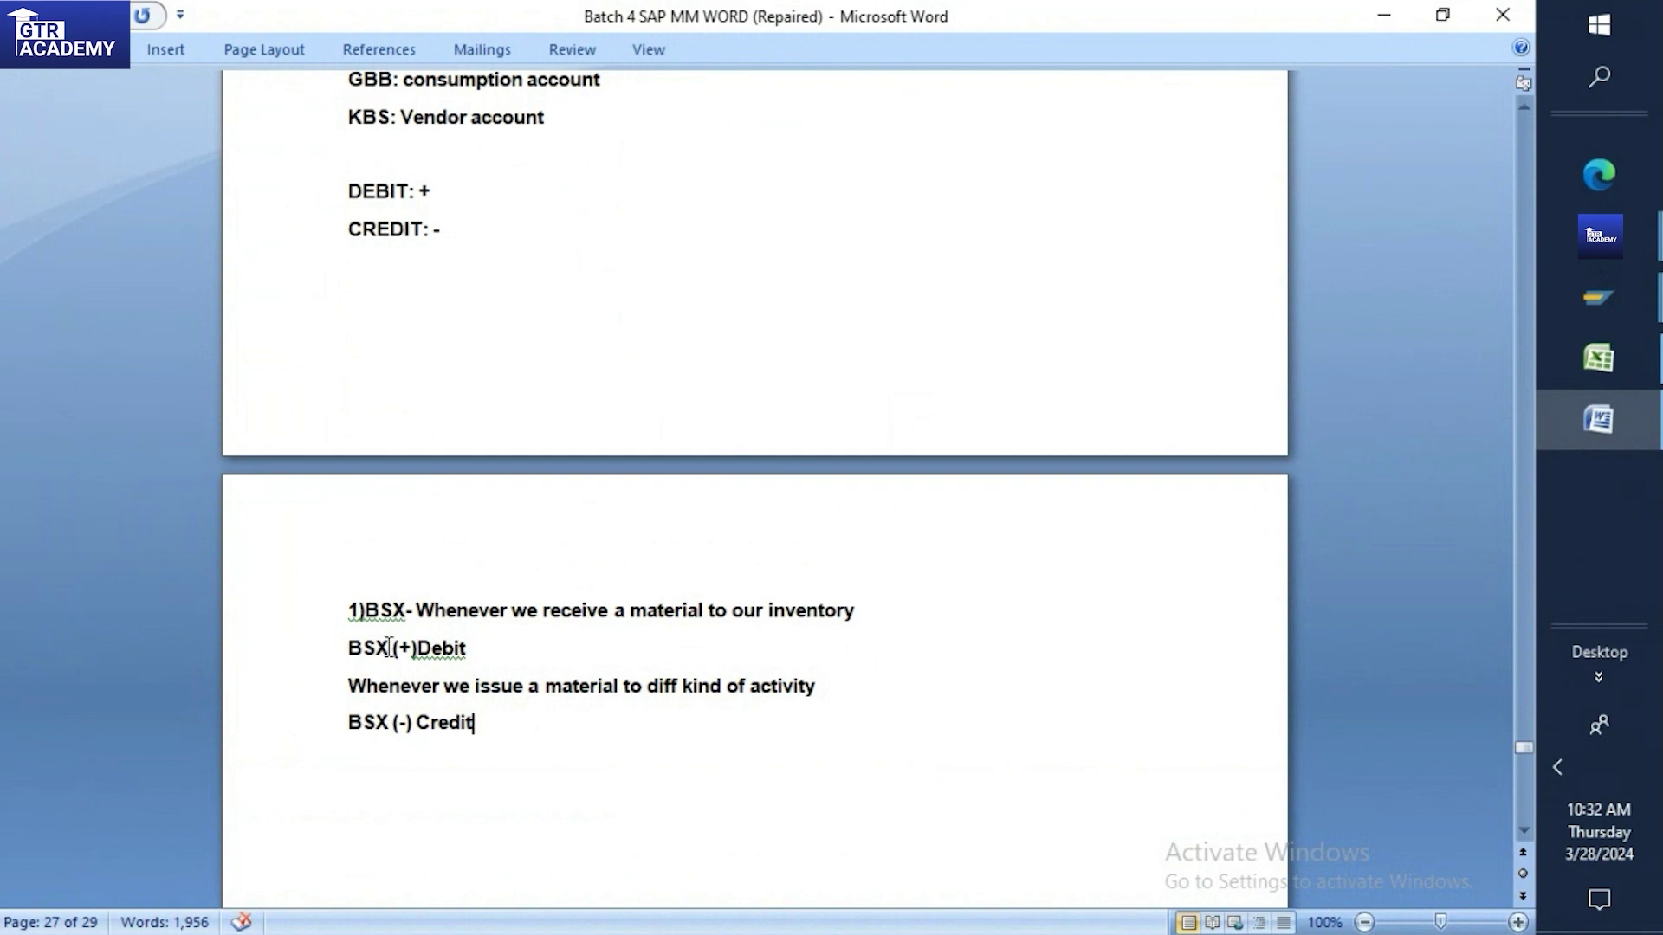
# Dismiss the SAP connection error and insert a space between "(+)" and "Debit" in the BSX line
pyautogui.scroll(4, 431, 615)
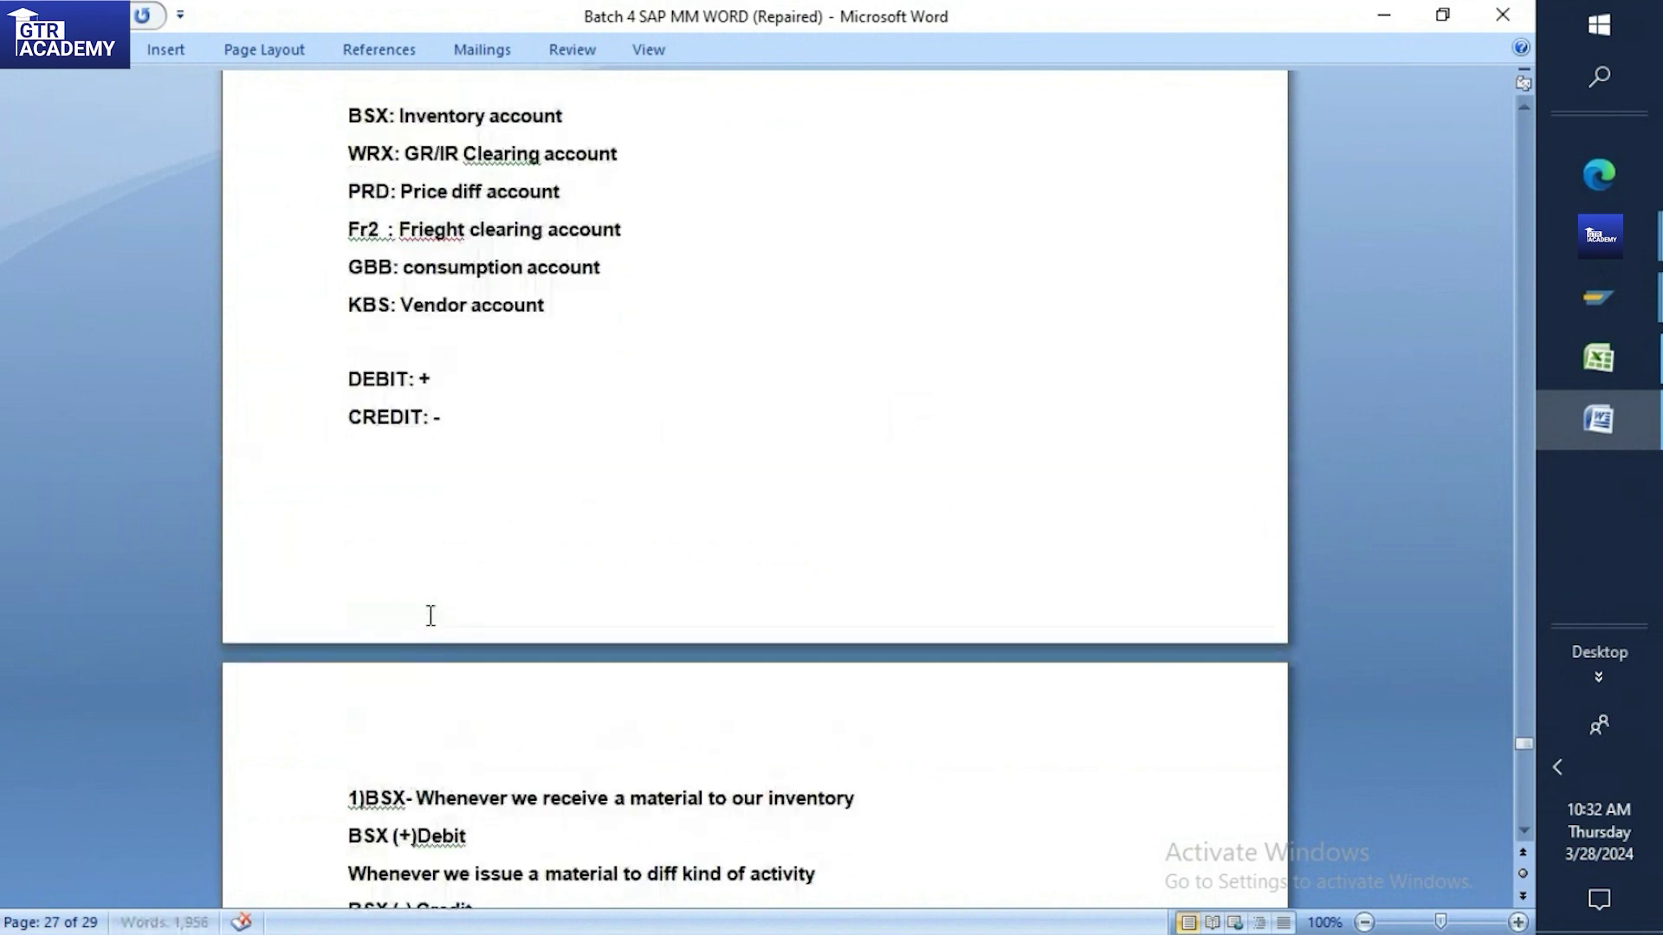
pyautogui.scroll(-3, 372, 353)
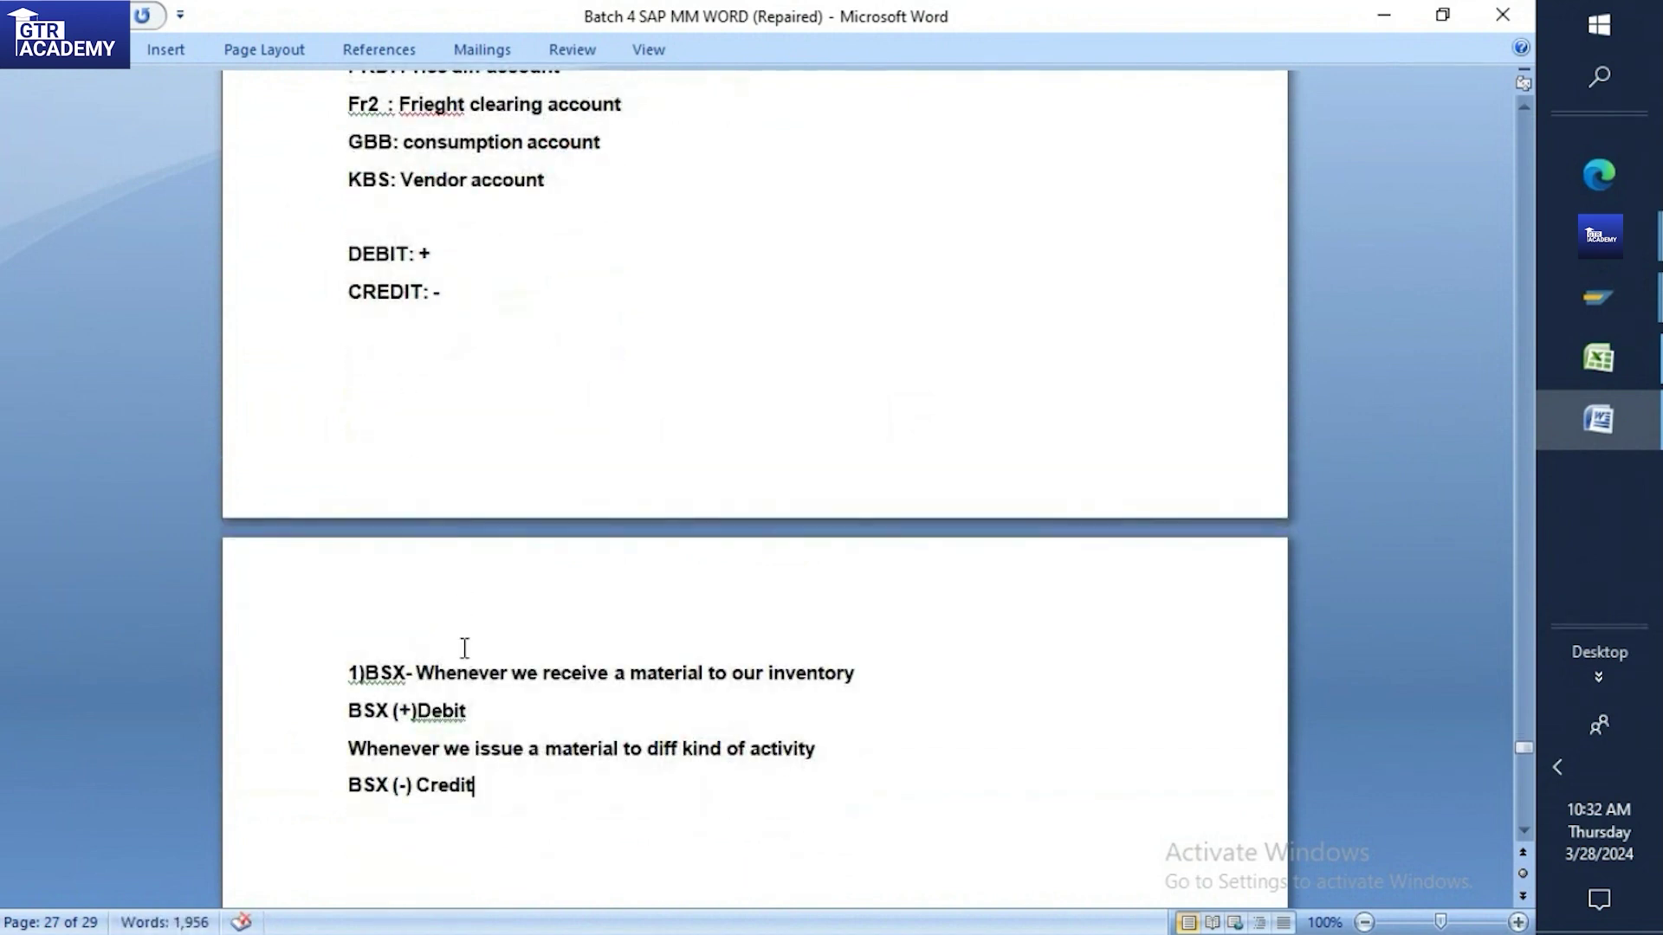
pyautogui.click(821, 600)
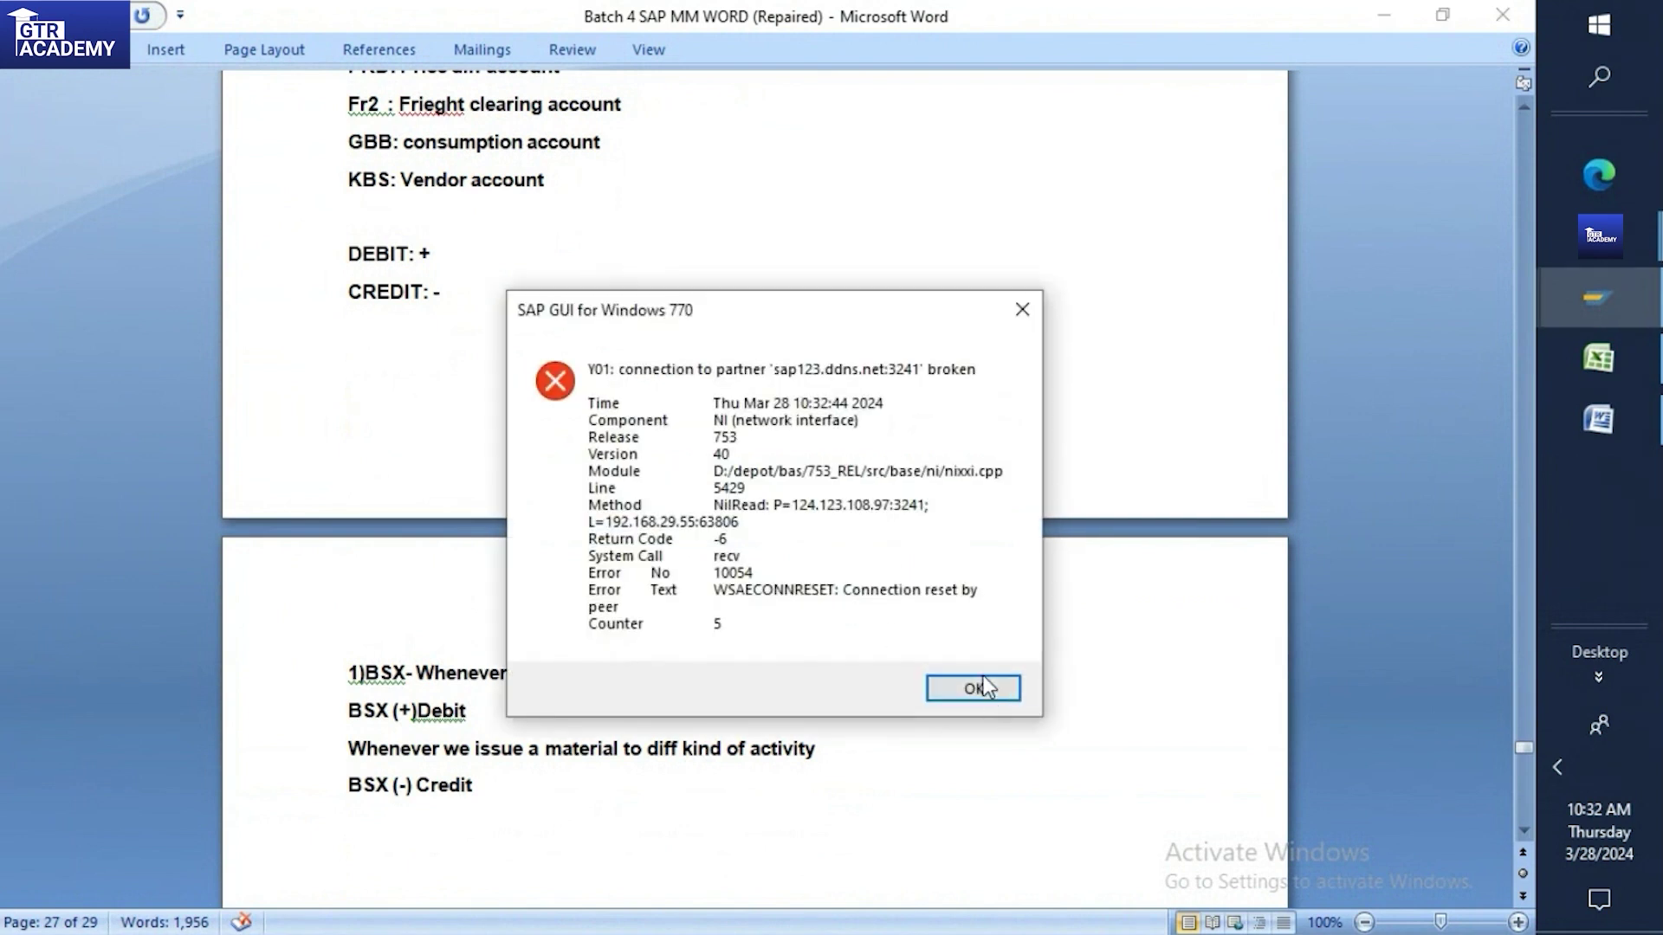
pyautogui.click(973, 688)
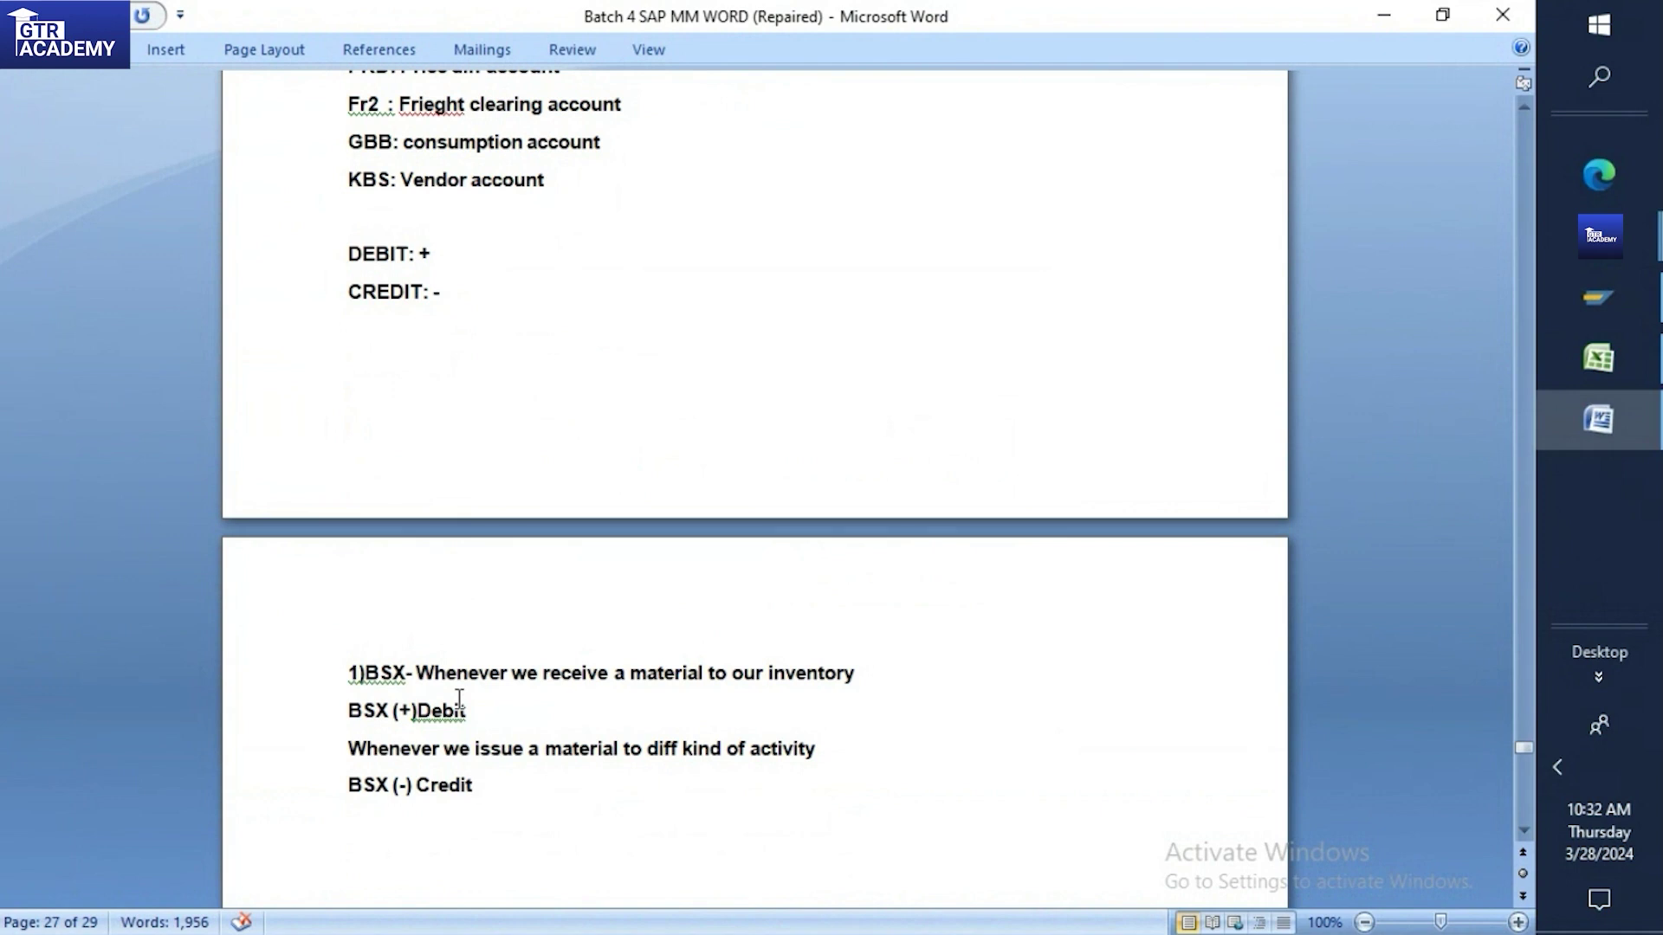
pyautogui.click(418, 714)
# Examine the Inventory Management diagram with its four movement types at the end of the document
pyautogui.scroll(-6, 572, 765)
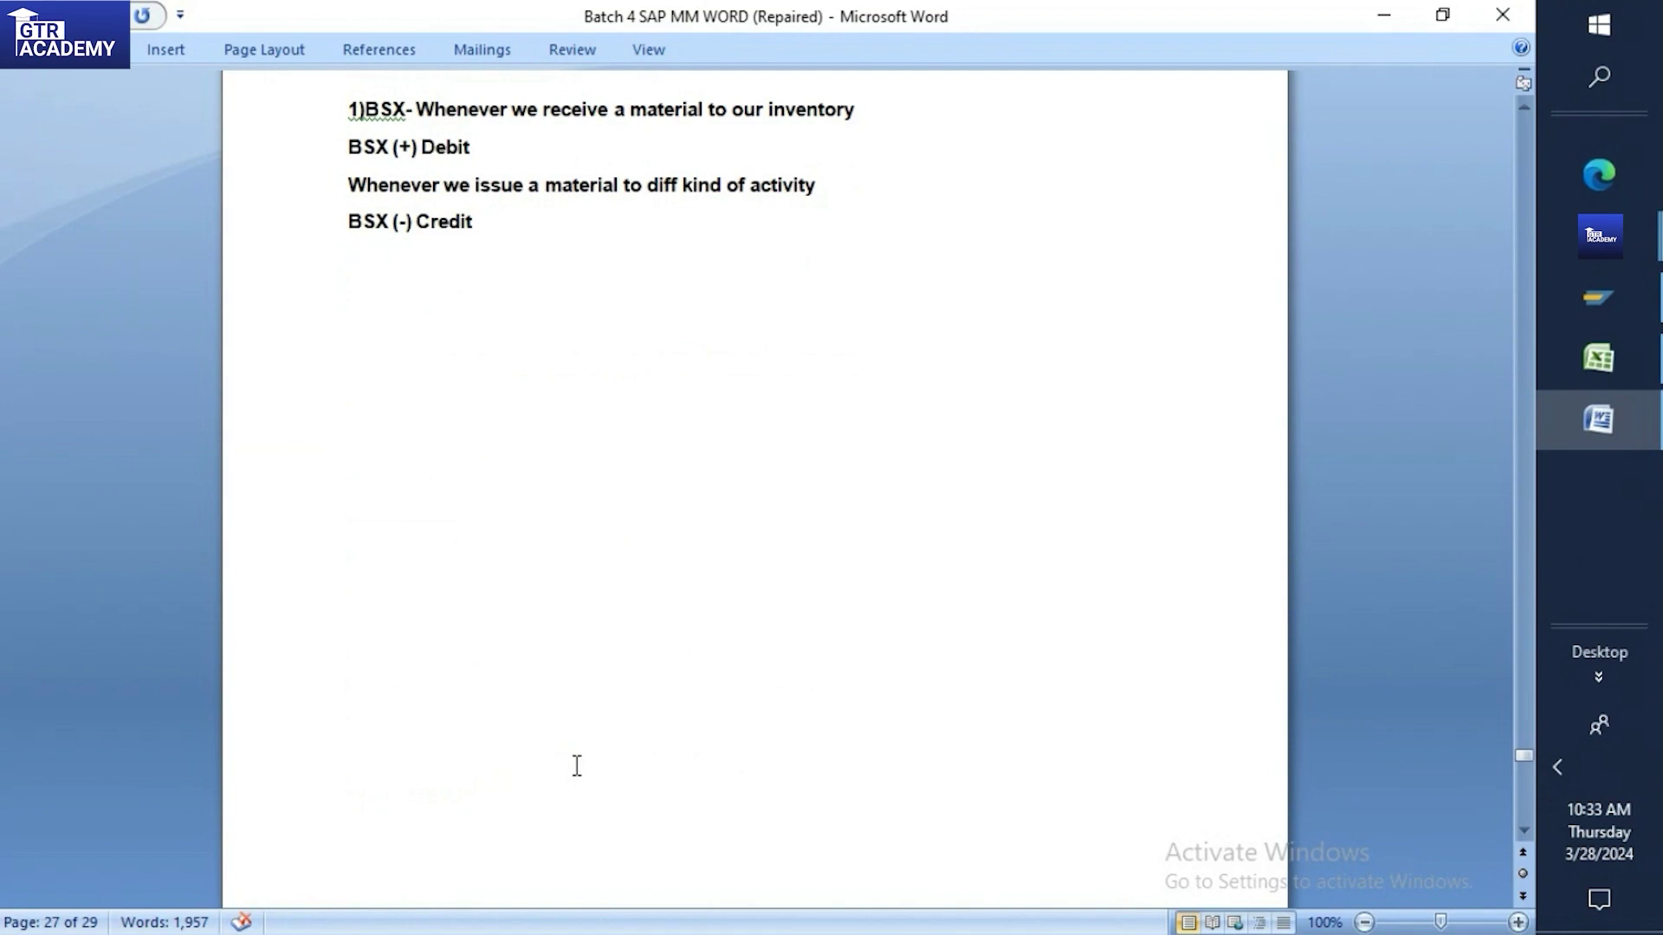
pyautogui.scroll(-1, 227, 721)
pyautogui.scroll(-1, 450, 635)
pyautogui.scroll(-4, 437, 635)
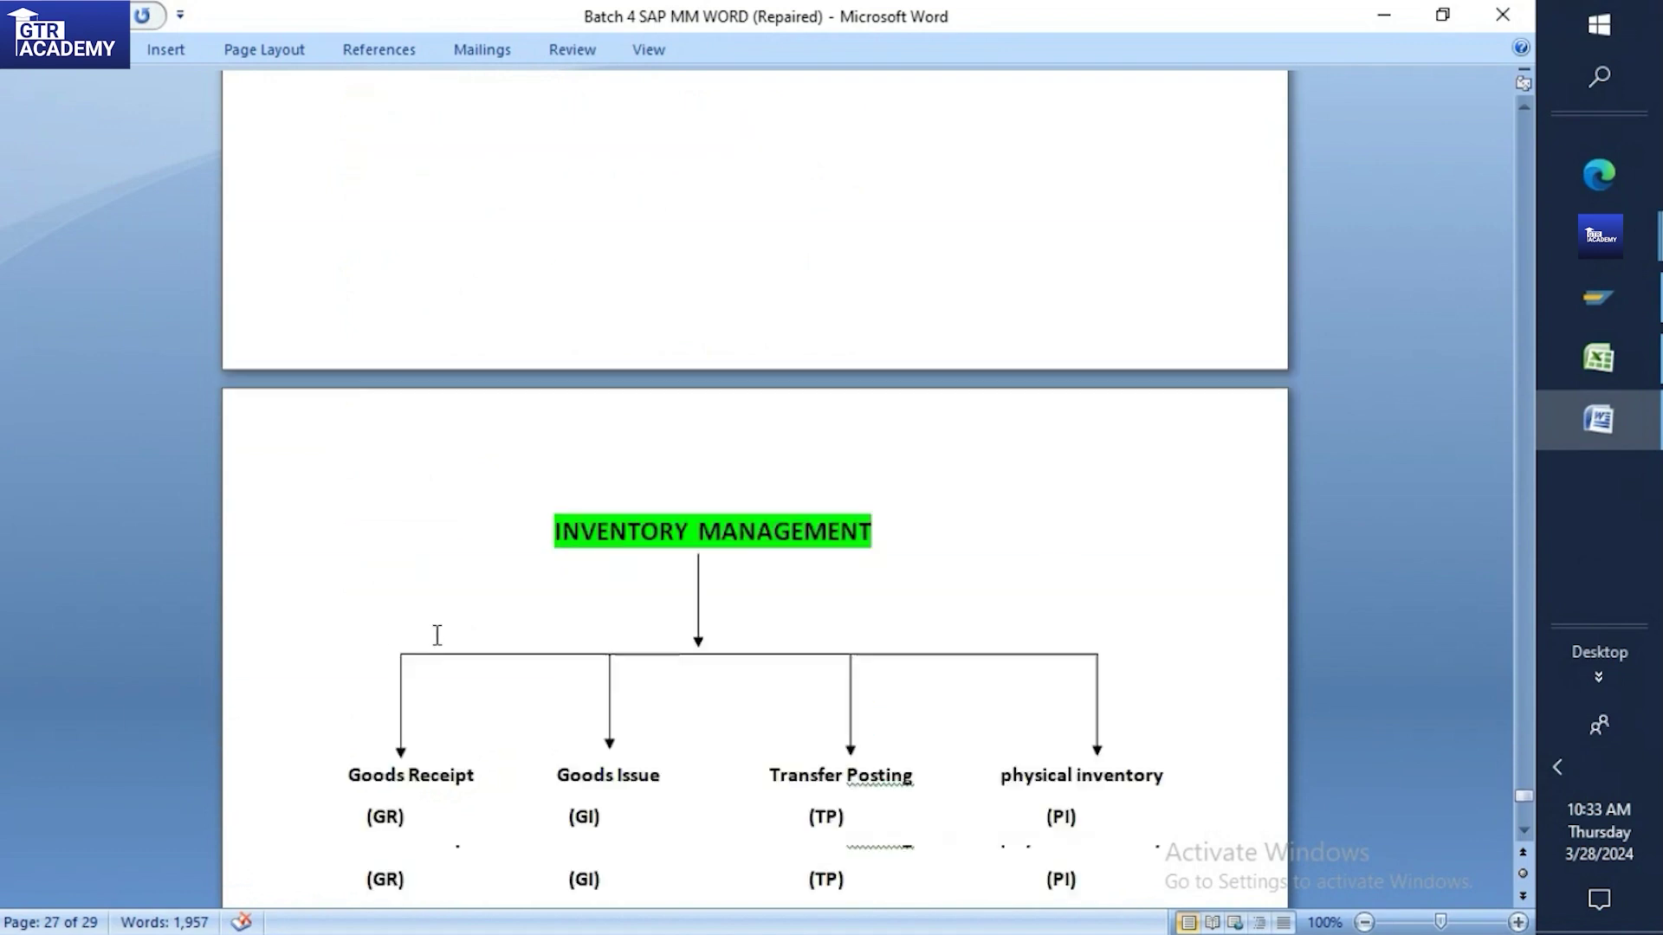
pyautogui.scroll(-4, 438, 635)
pyautogui.scroll(-1, 555, 589)
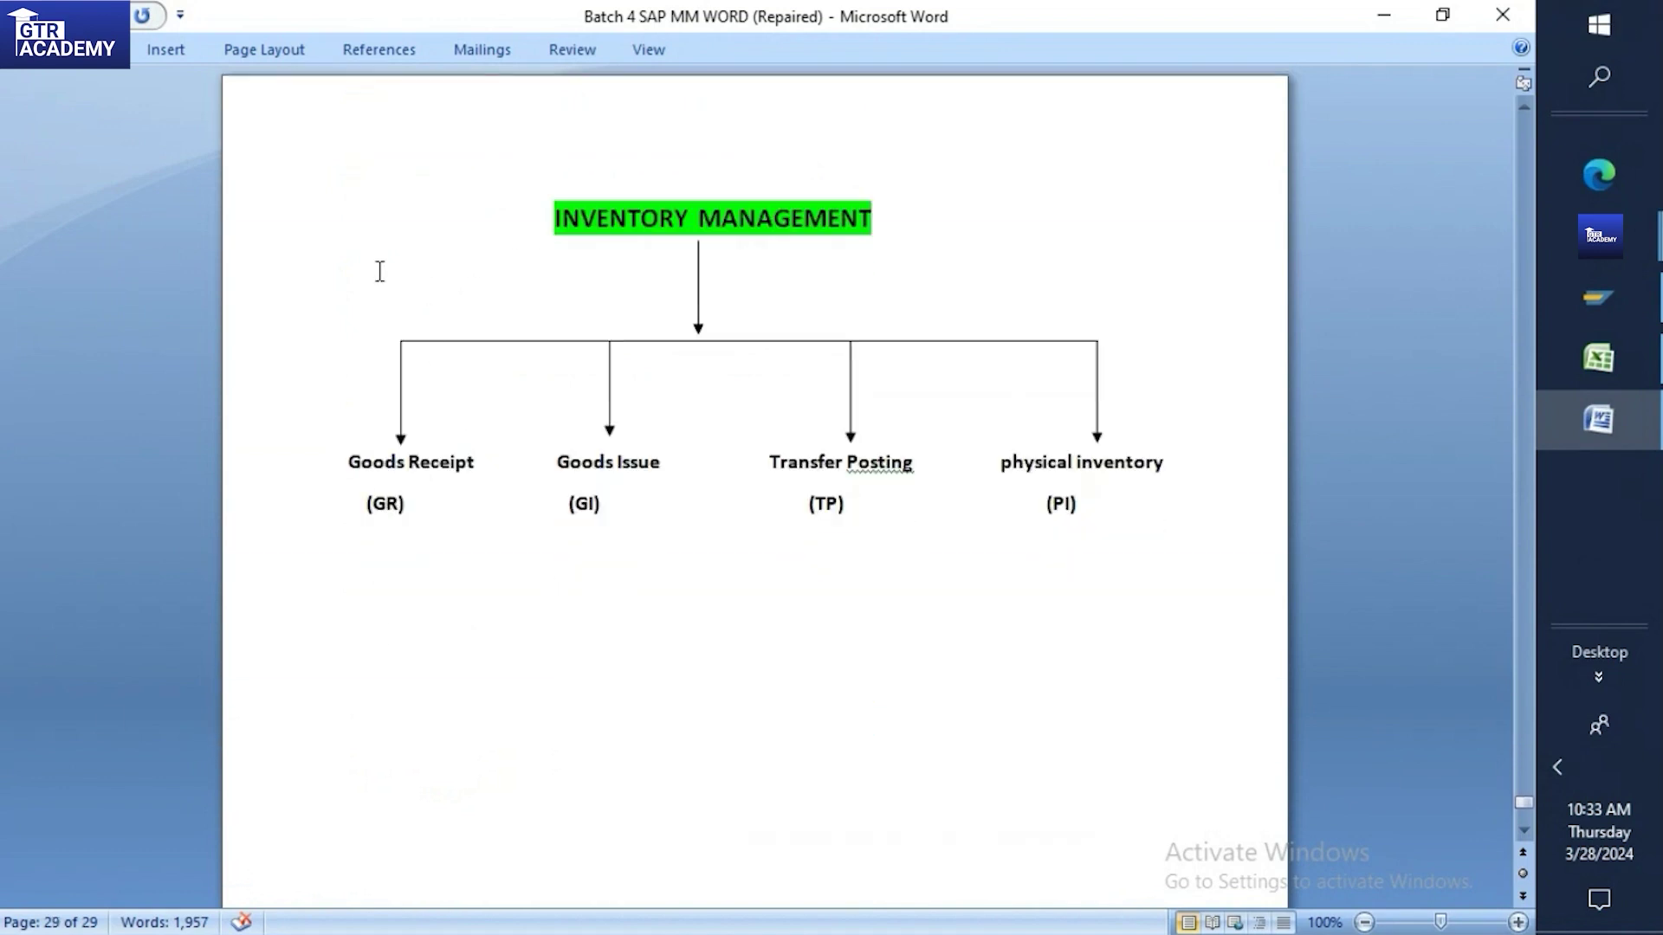